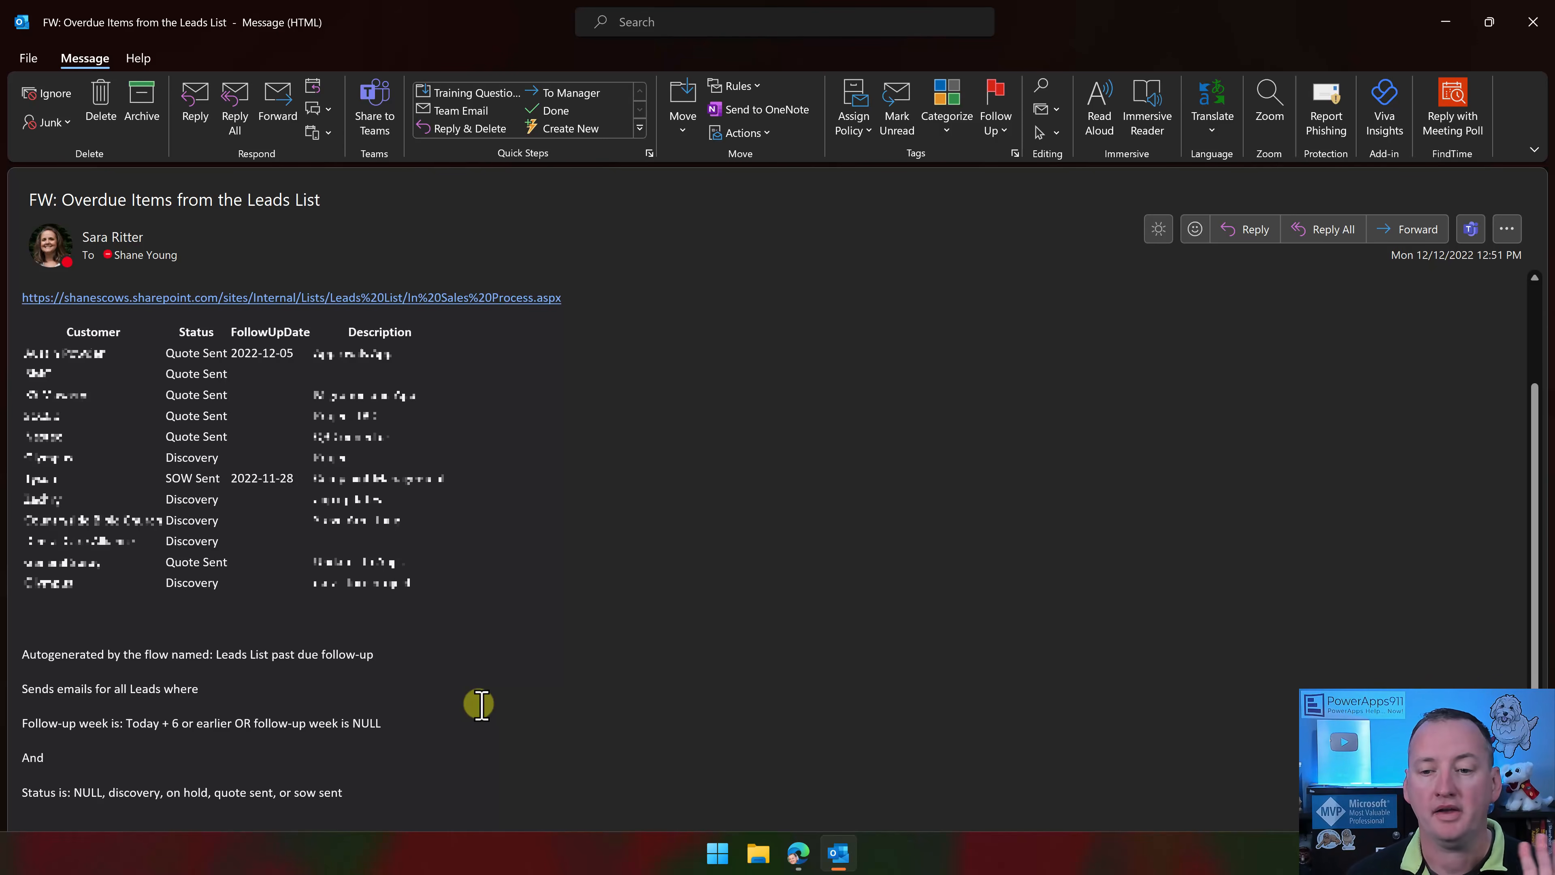
Switch to the SharePoint list, view the site's options for creating a list, and return to Leads List Copy without creating one
{"action": "left_click", "coordinate": [1446, 24]}
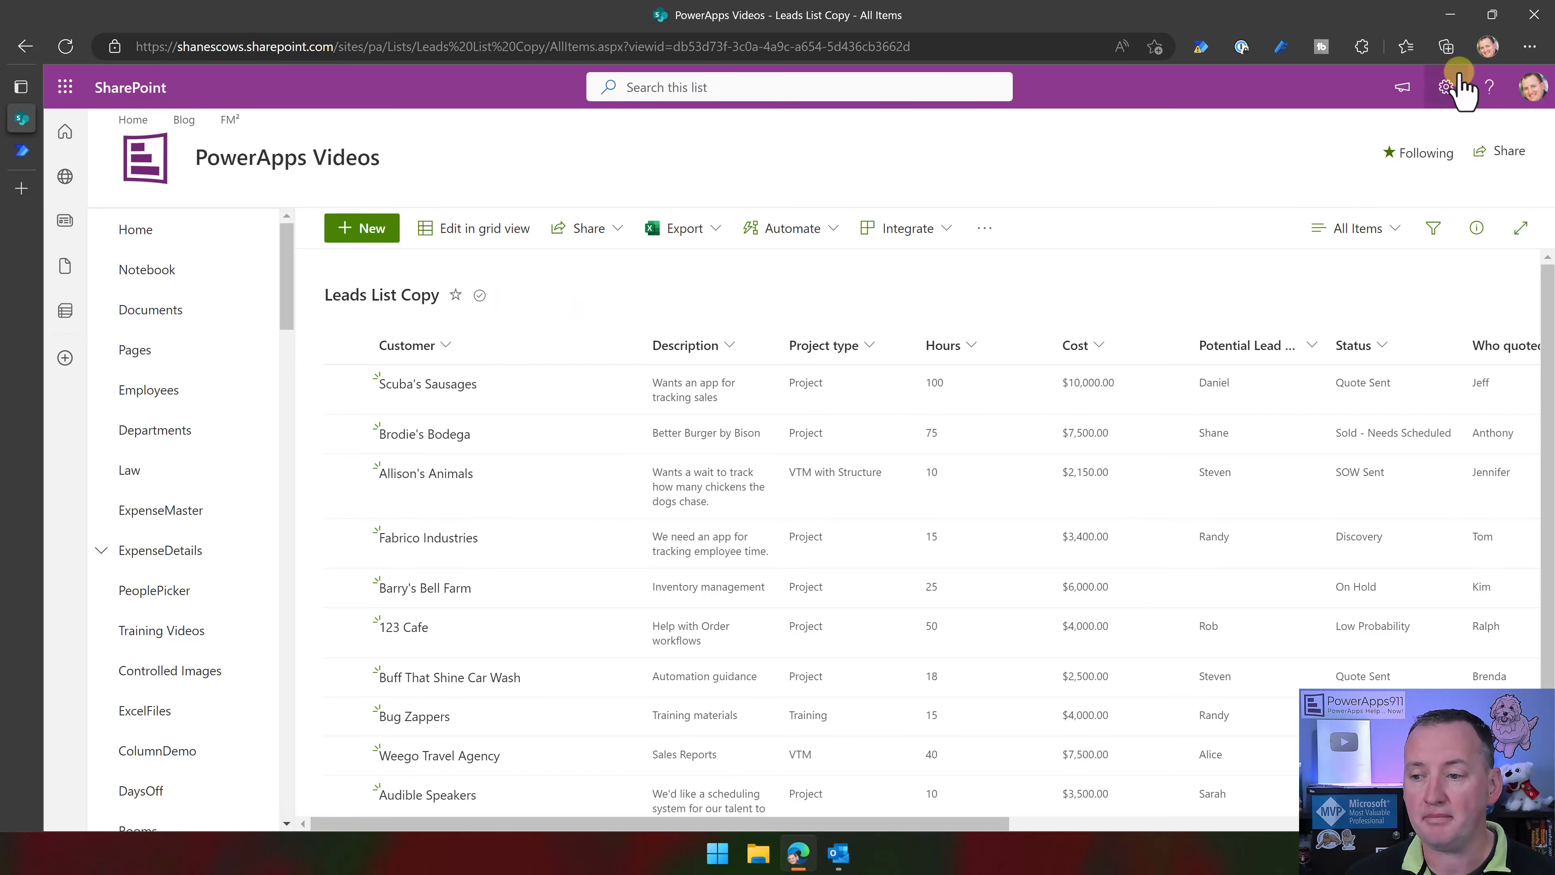
{"action": "left_click", "coordinate": [1446, 87]}
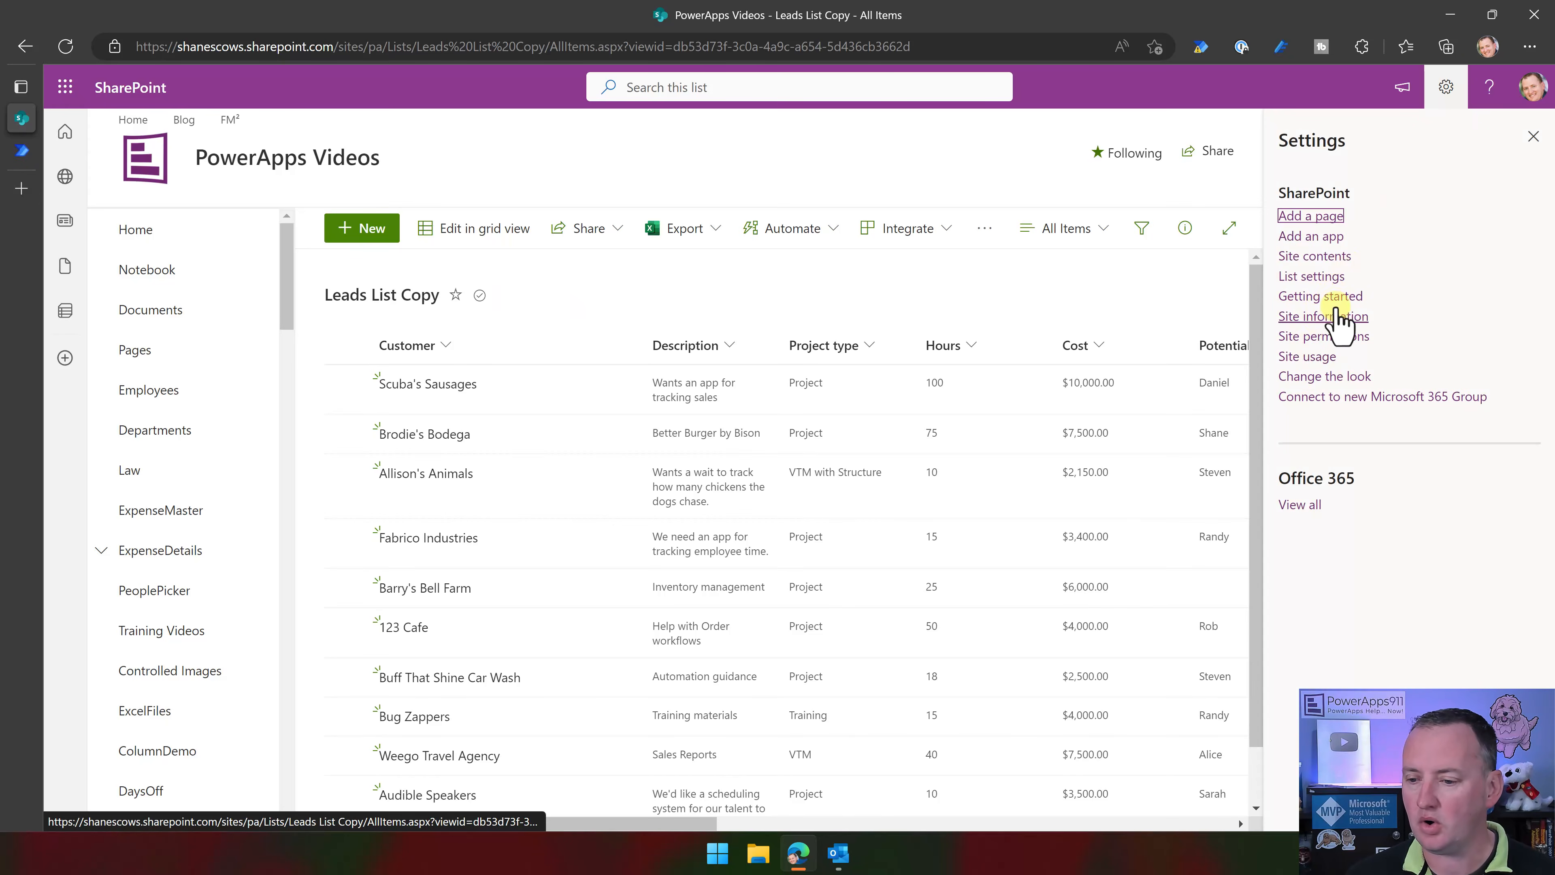
{"action": "left_click", "coordinate": [1310, 257]}
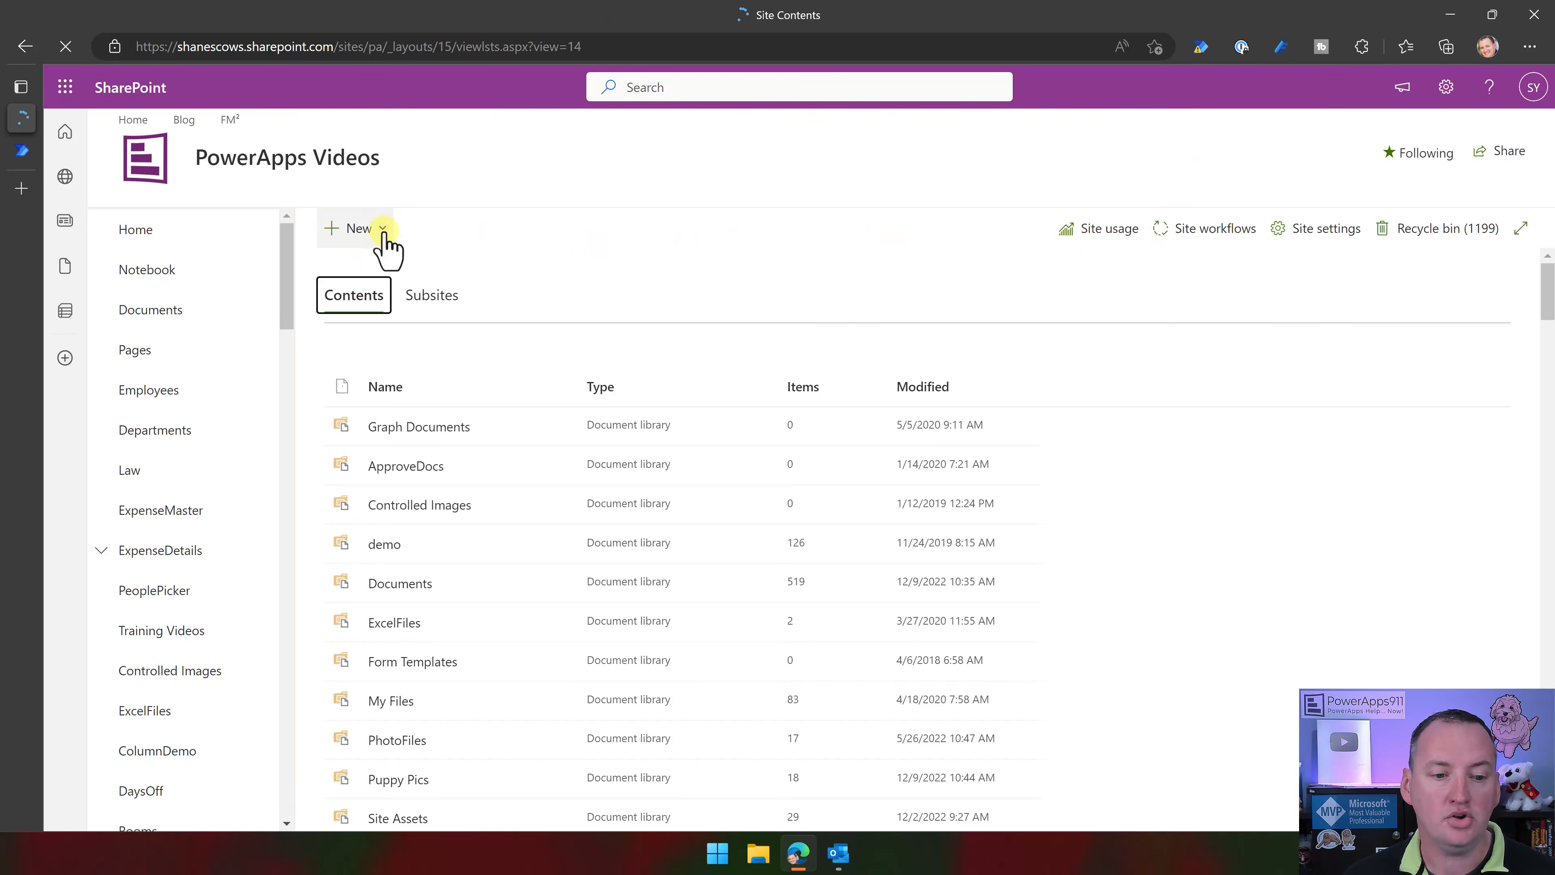
{"action": "left_click", "coordinate": [377, 231]}
{"action": "left_click", "coordinate": [380, 267]}
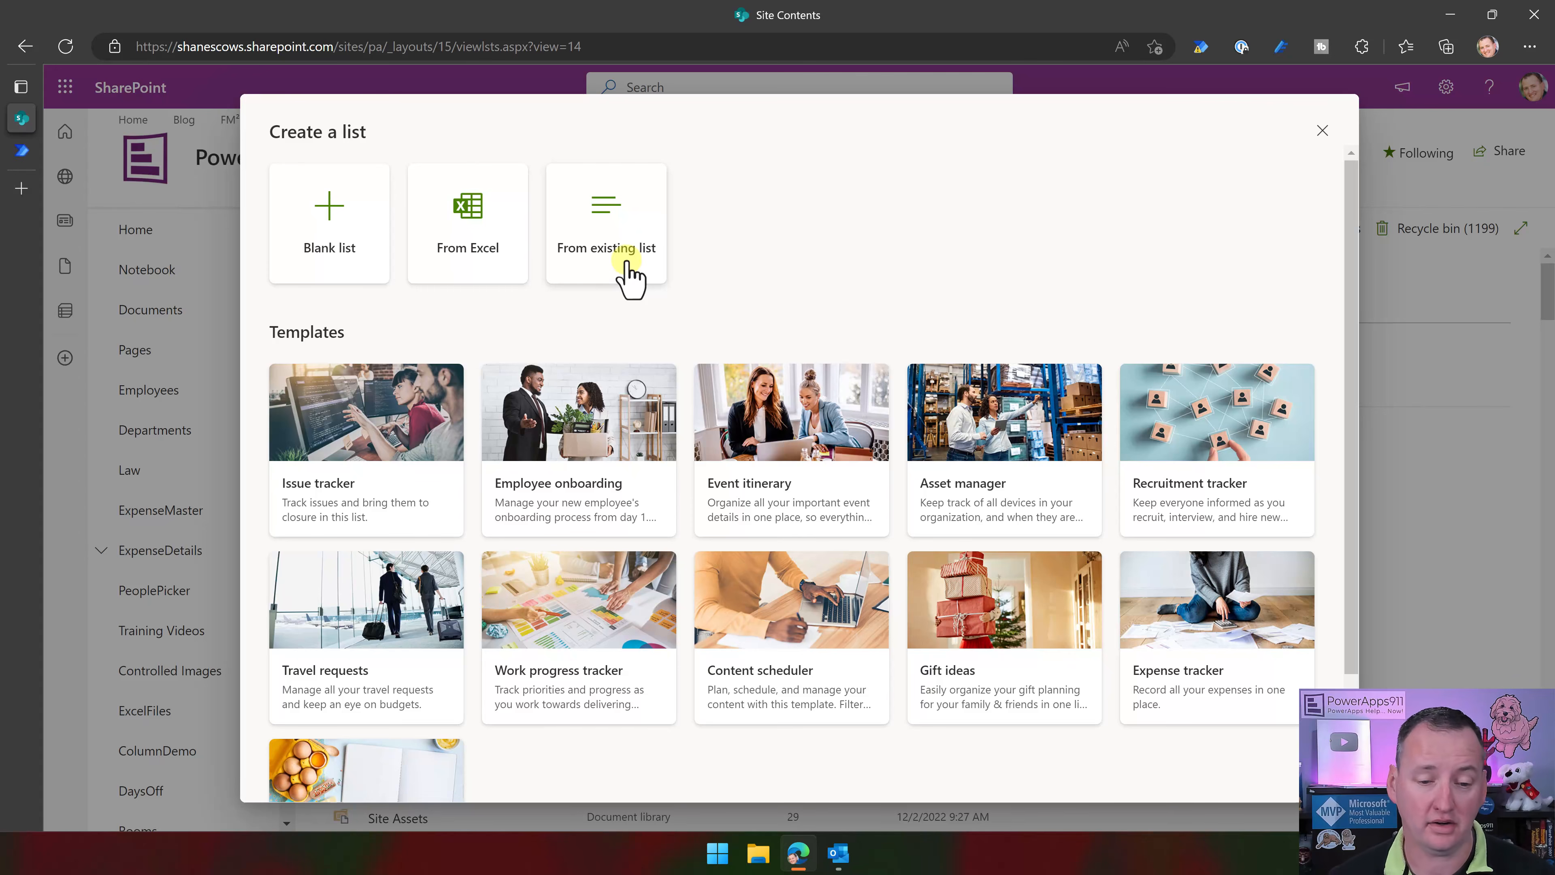
{"action": "left_click", "coordinate": [1322, 130]}
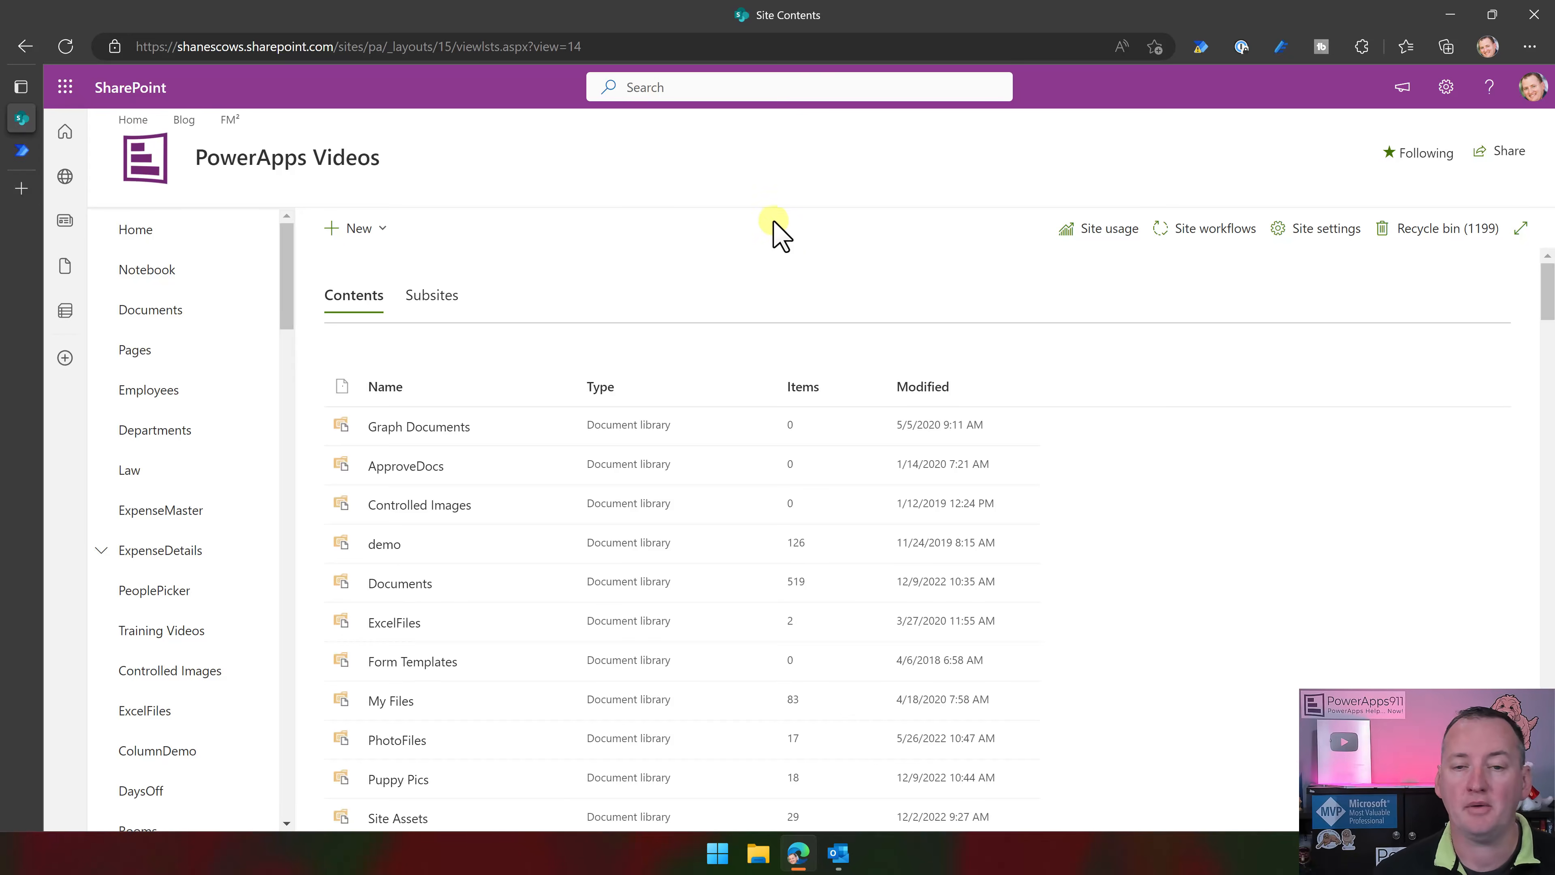
{"action": "left_click", "coordinate": [24, 46]}
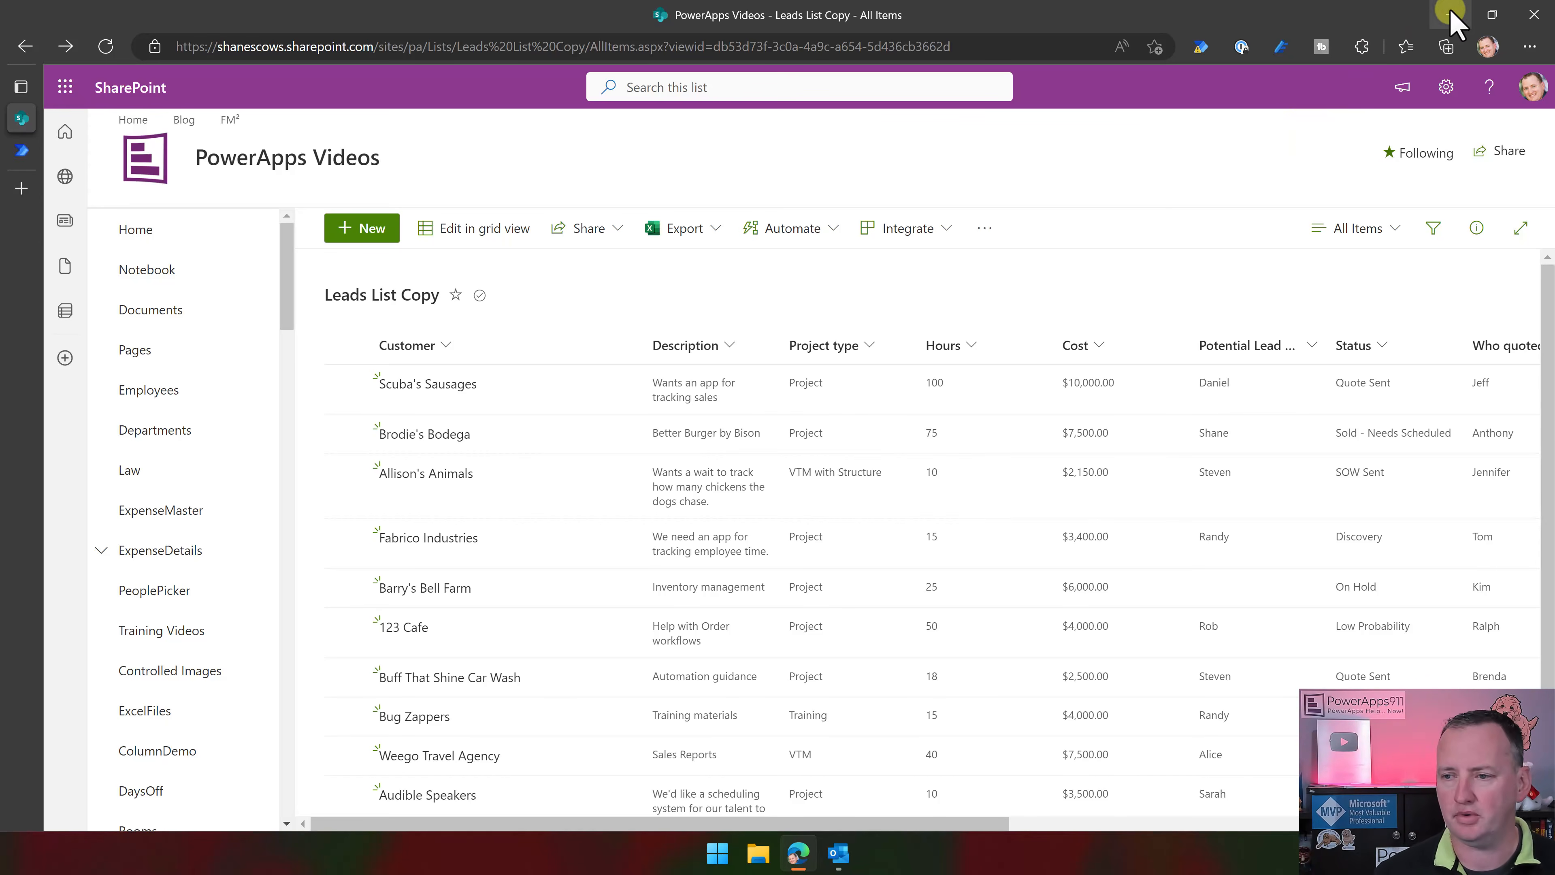
Switch to Power Automate and start a scheduled cloud flow named Follow Up Video
{"action": "left_click", "coordinate": [22, 151]}
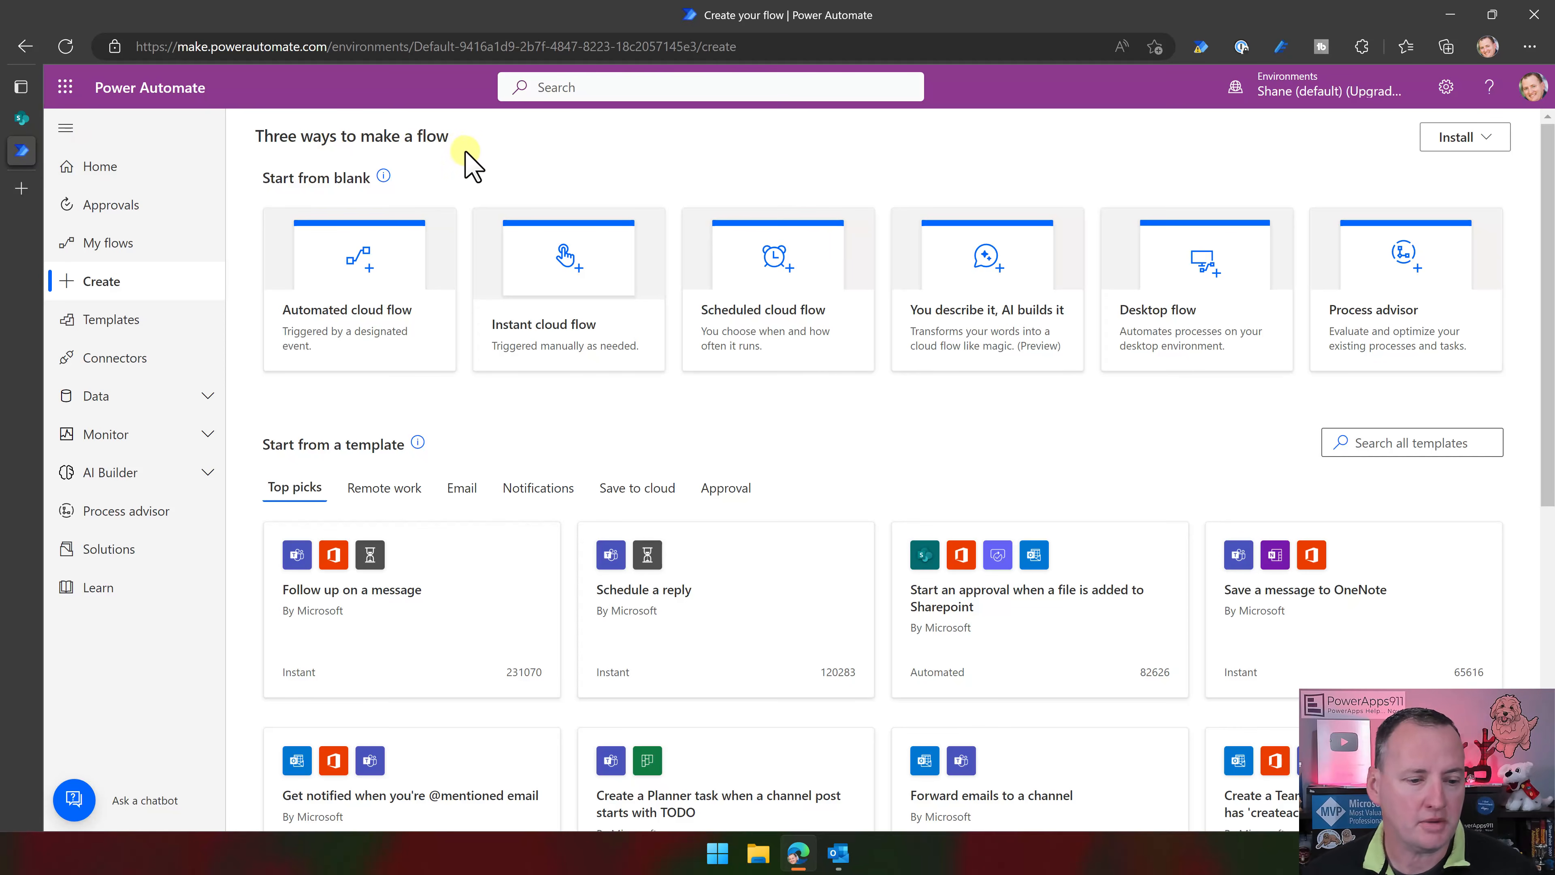
{"action": "left_click", "coordinate": [778, 300]}
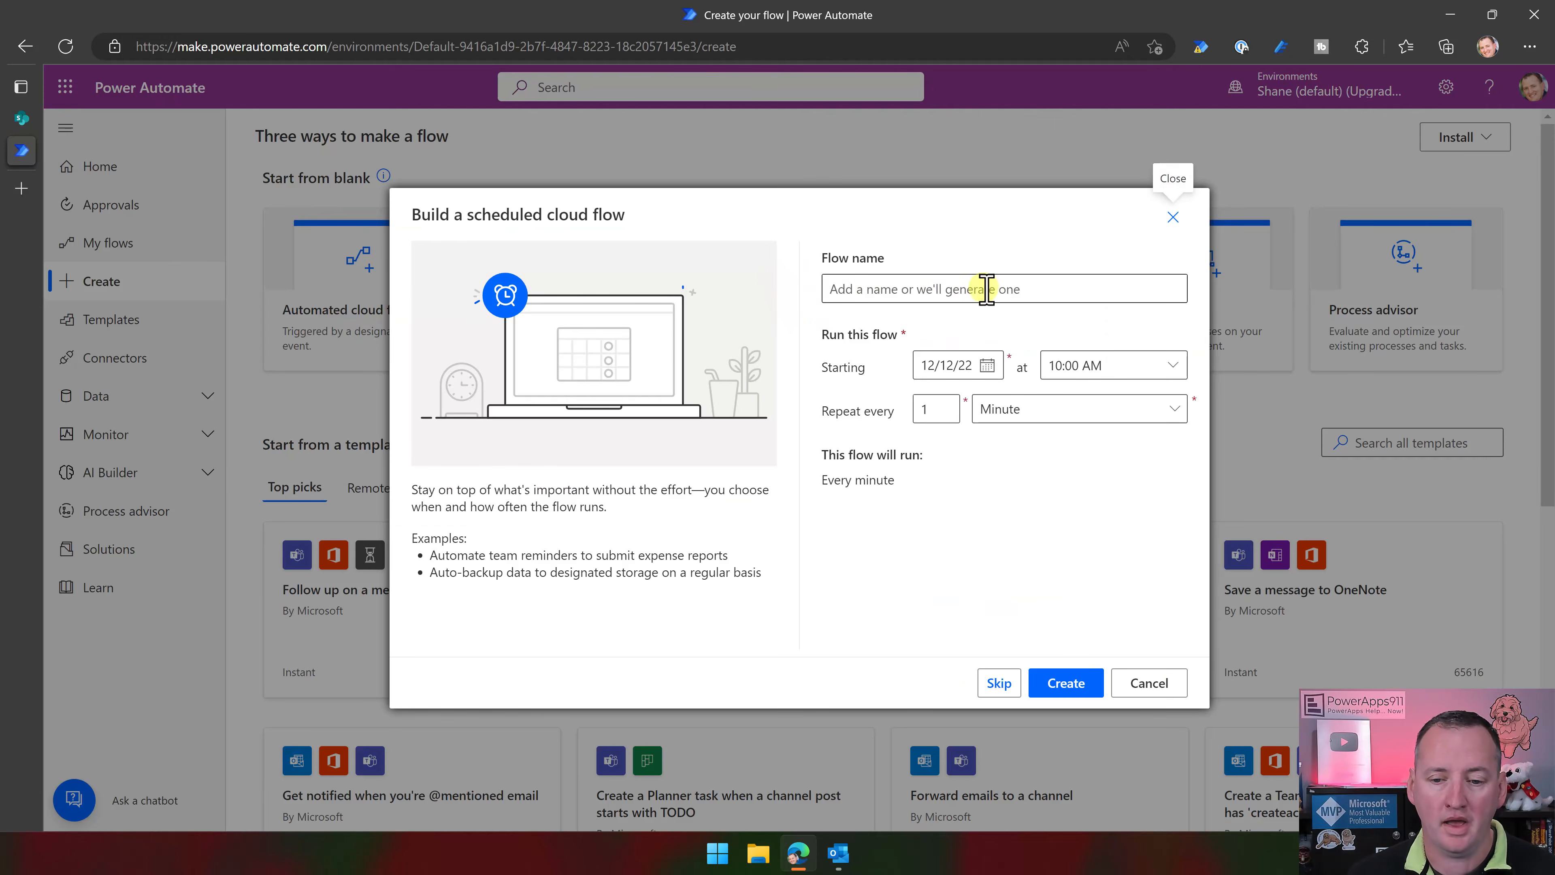
{"action": "type", "text": "Follow Up Video"}
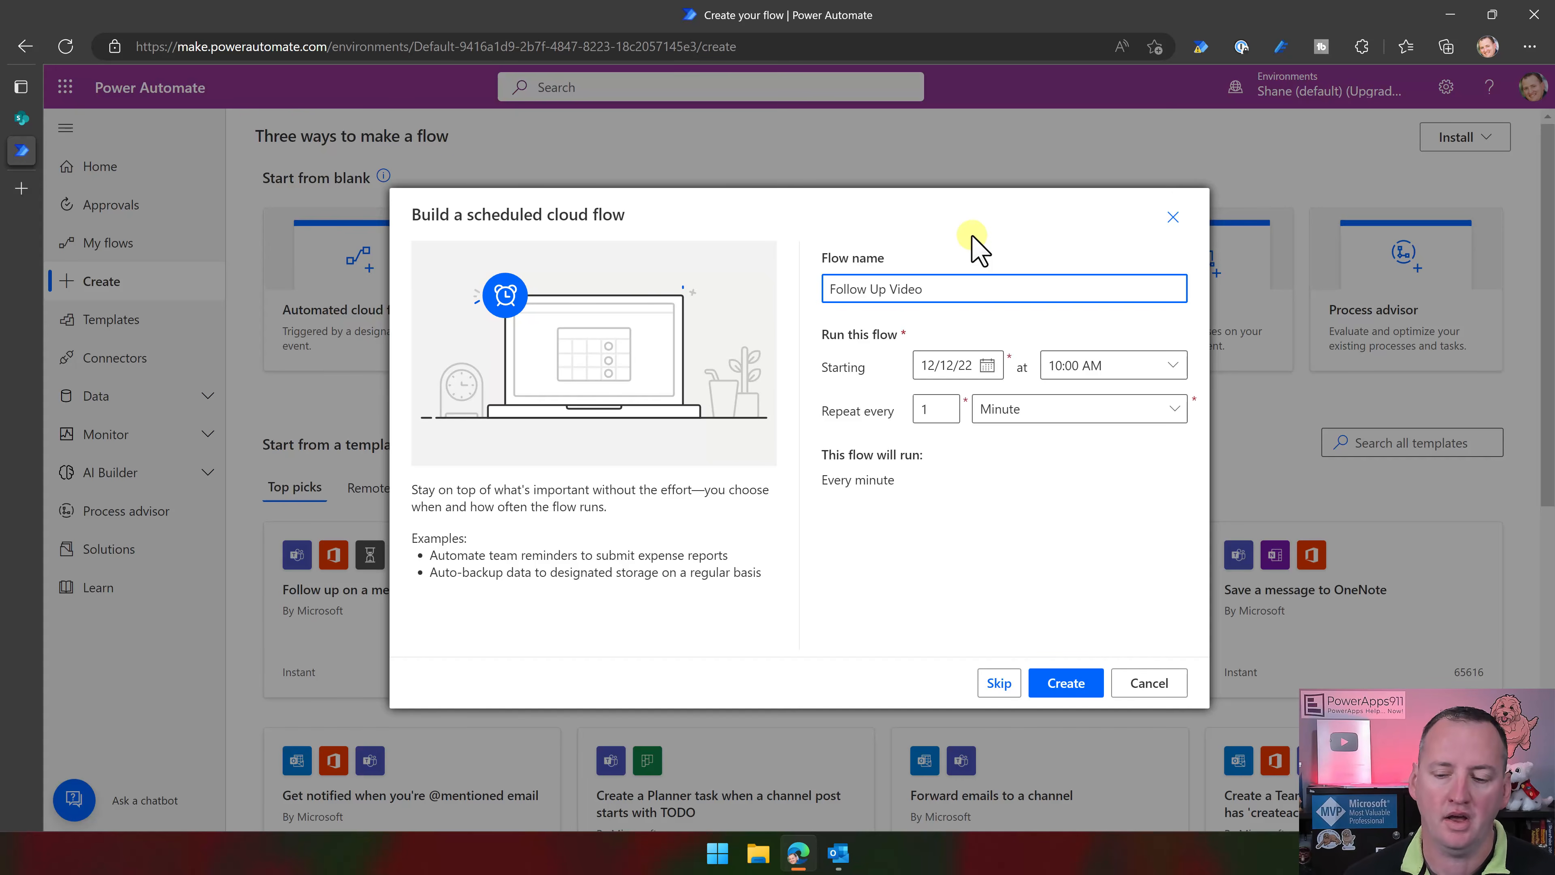
Set the flow to repeat every week on Monday only
{"action": "left_click", "coordinate": [1012, 412]}
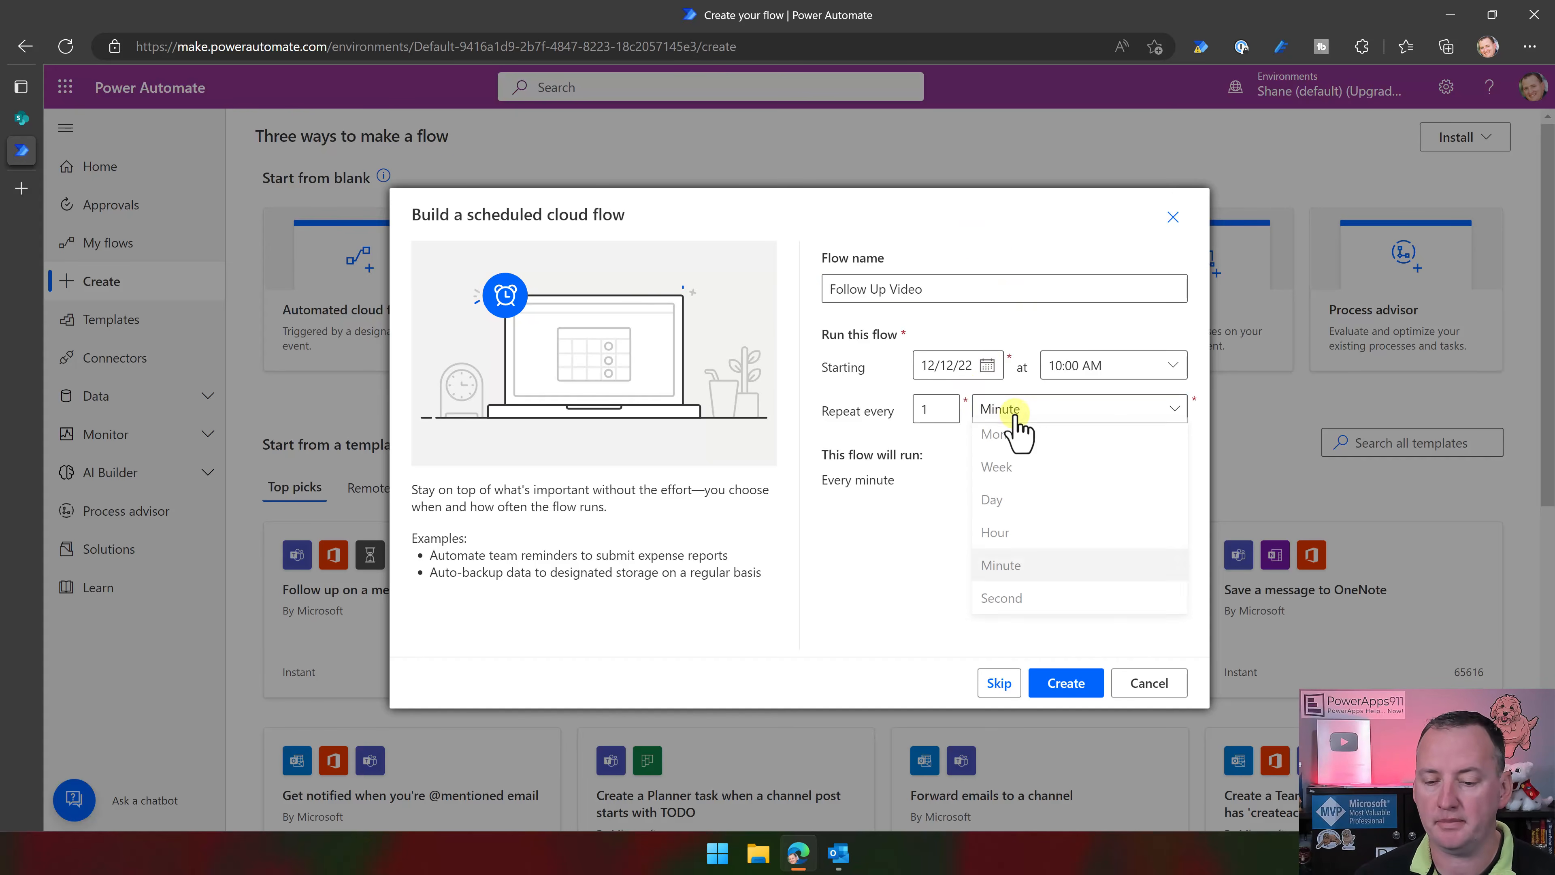
{"action": "left_click", "coordinate": [1003, 474]}
{"action": "left_click", "coordinate": [876, 490]}
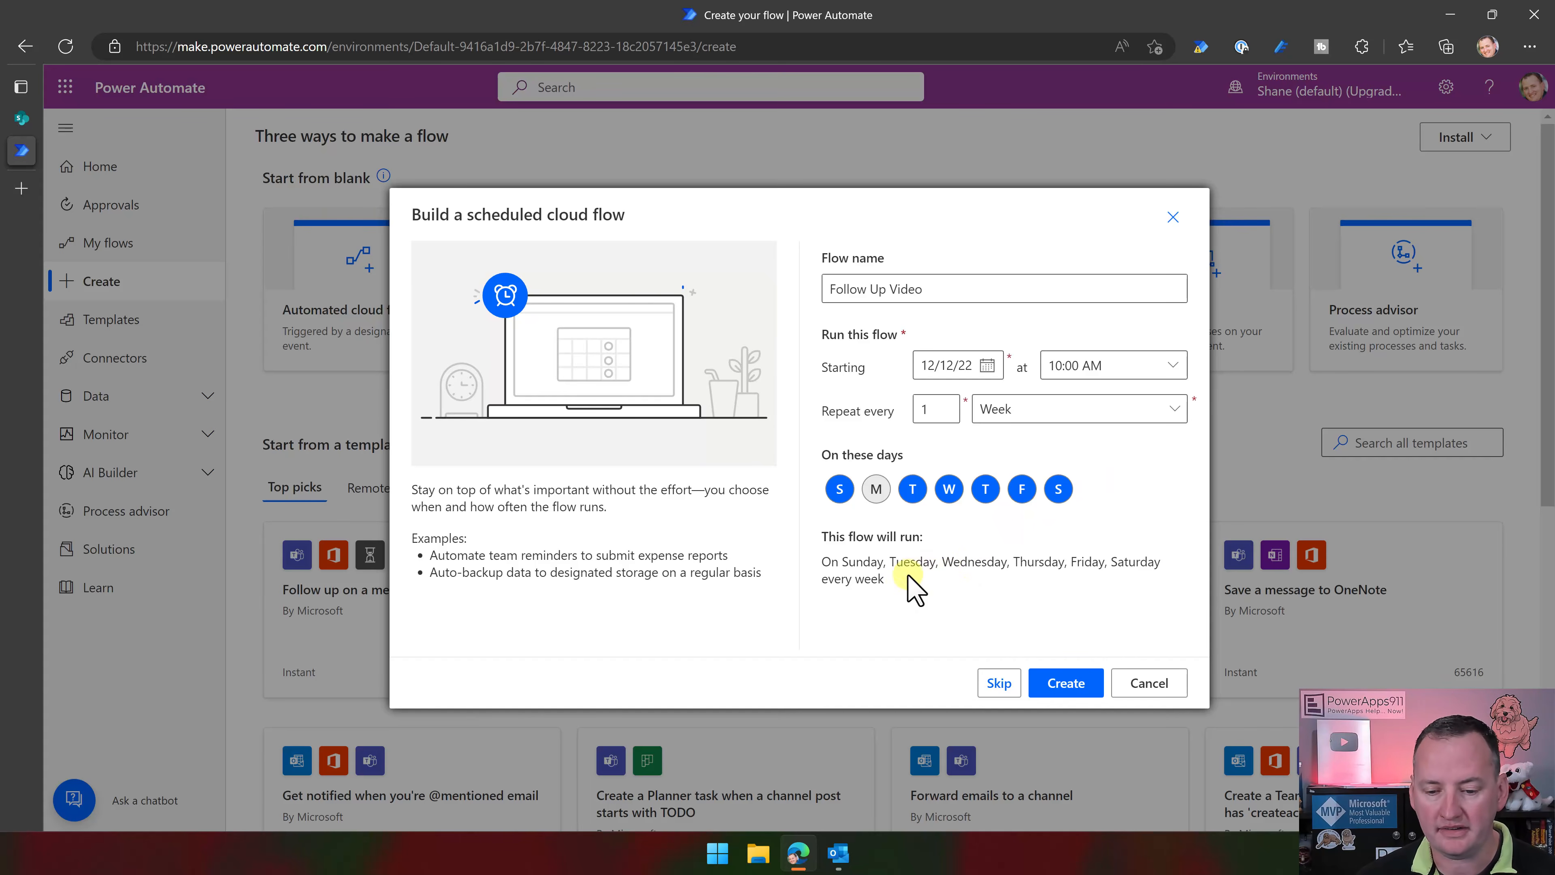
{"action": "left_click", "coordinate": [840, 489]}
{"action": "left_click", "coordinate": [876, 488]}
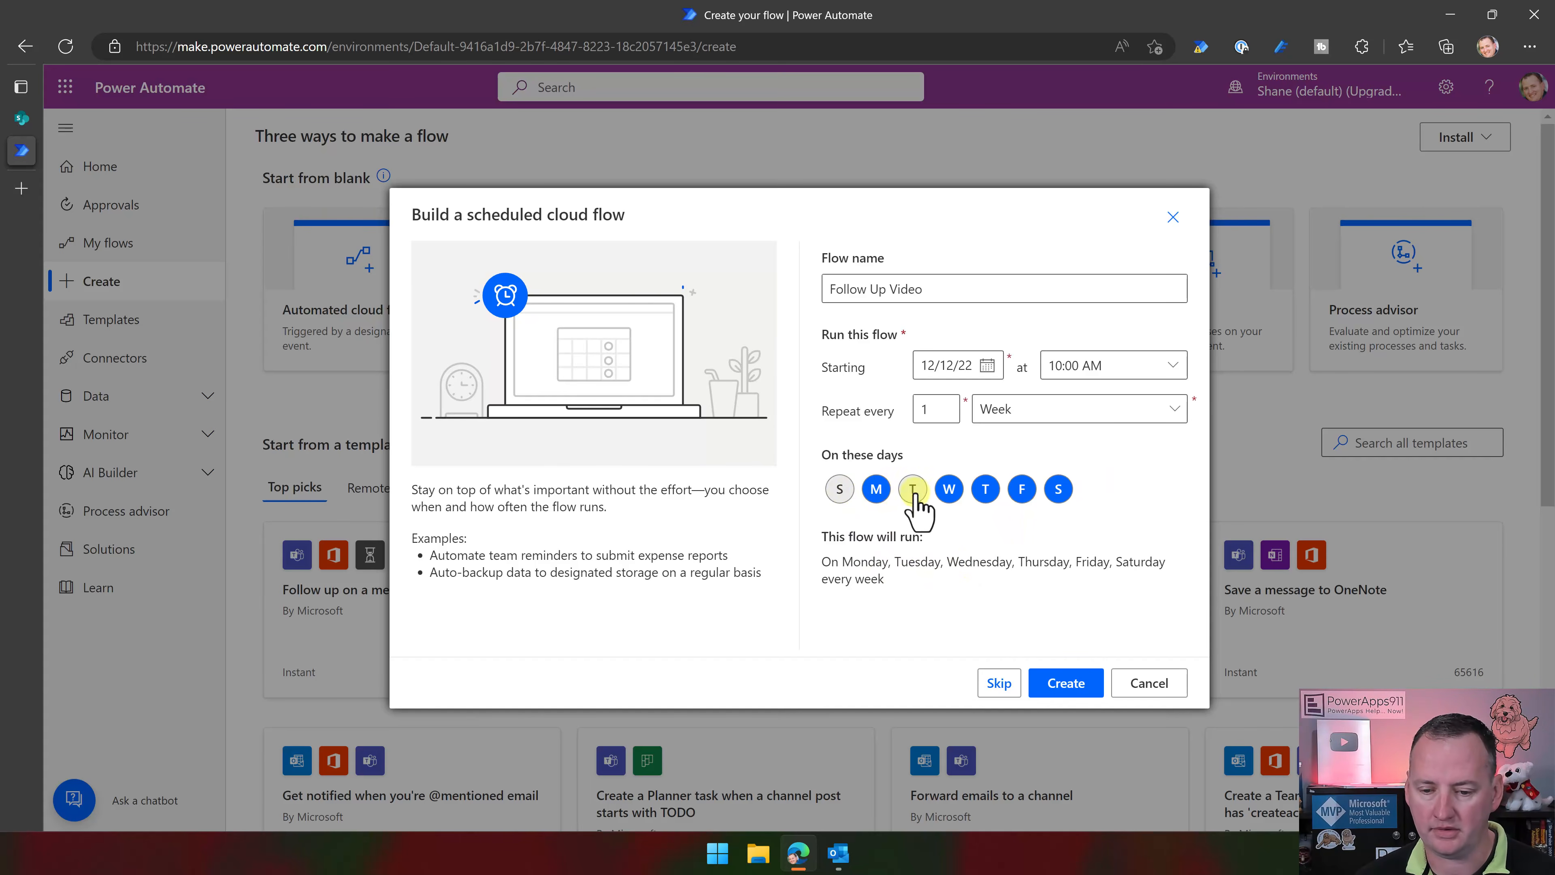
{"action": "left_click", "coordinate": [913, 489]}
{"action": "left_click", "coordinate": [949, 489]}
{"action": "left_click", "coordinate": [986, 489]}
{"action": "left_click", "coordinate": [1022, 489]}
{"action": "left_click", "coordinate": [1058, 489]}
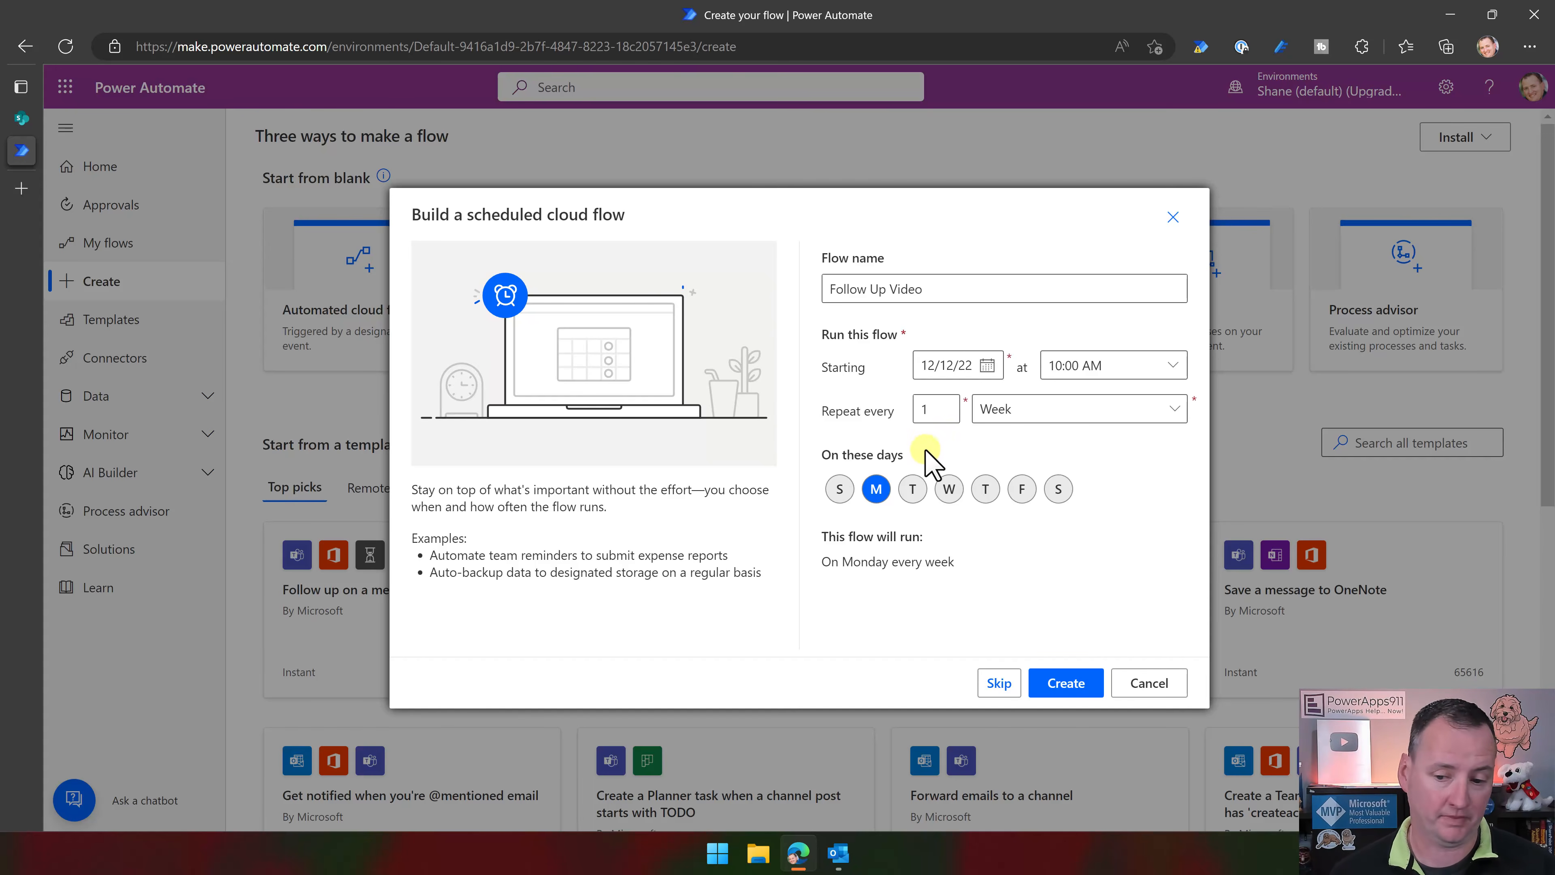
Set the flow's starting time to 08:00 AM and create the flow
{"action": "left_click", "coordinate": [1146, 367]}
{"action": "scroll", "coordinate": [1224, 668], "scroll_direction": "down", "scroll_amount": 5}
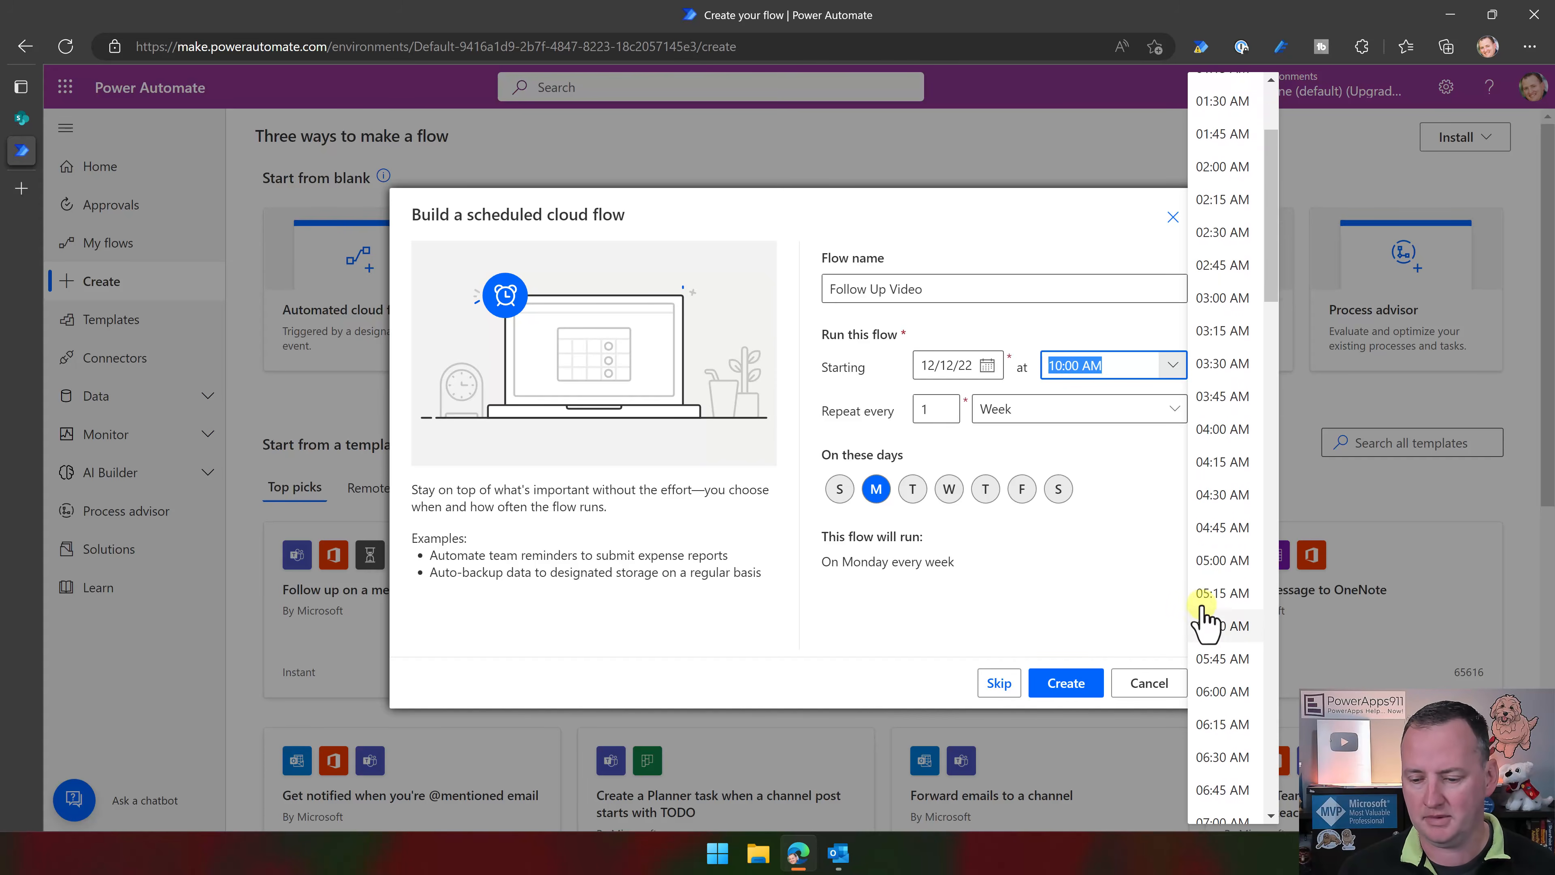
{"action": "left_click", "coordinate": [1225, 687]}
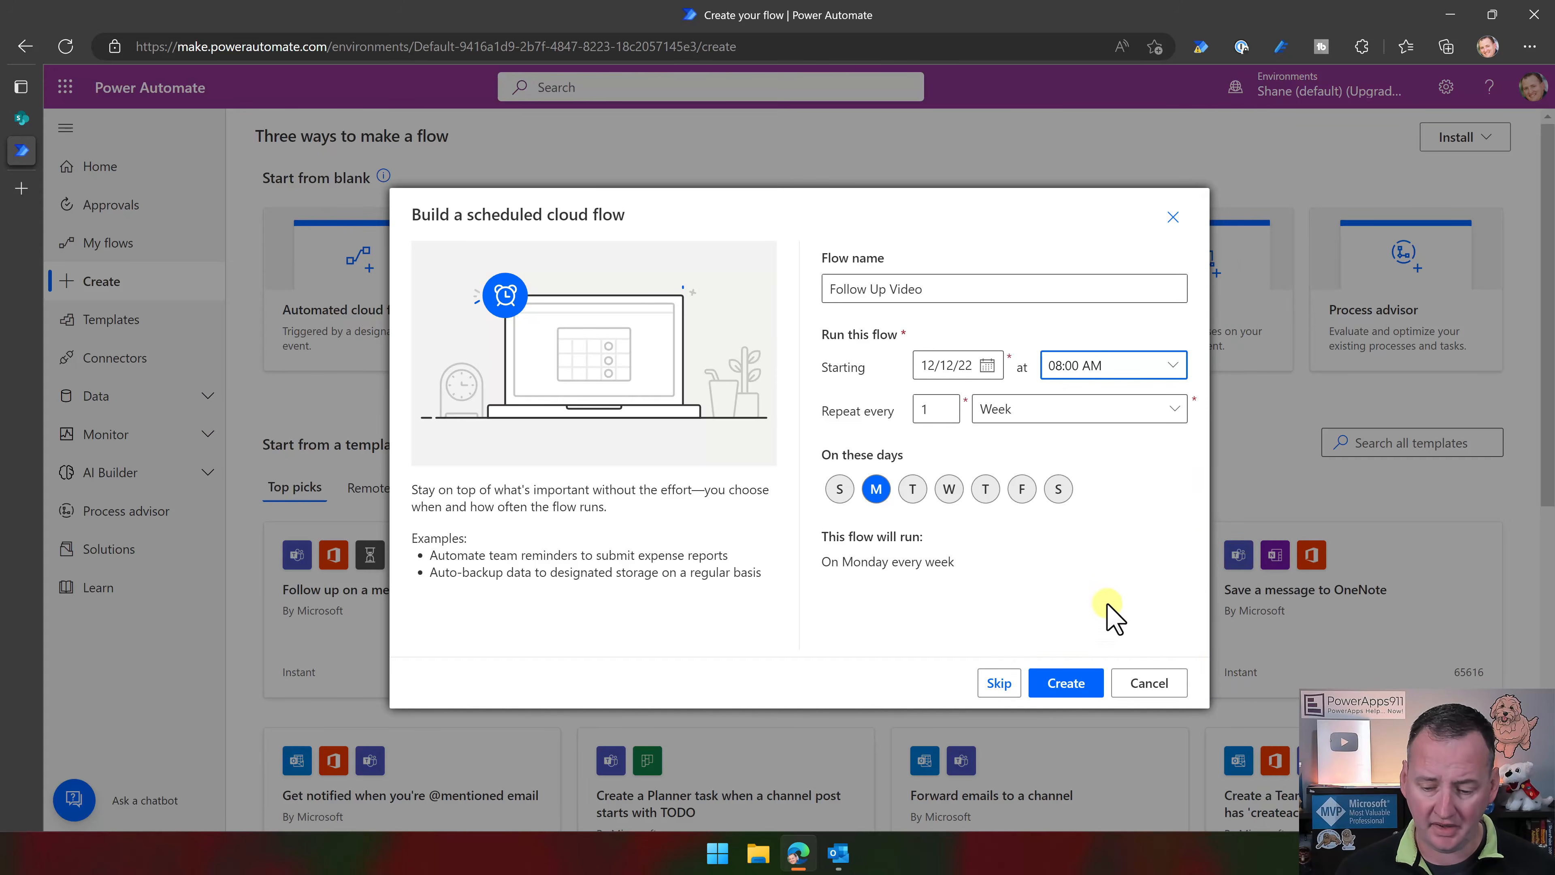
{"action": "left_click", "coordinate": [1071, 685]}
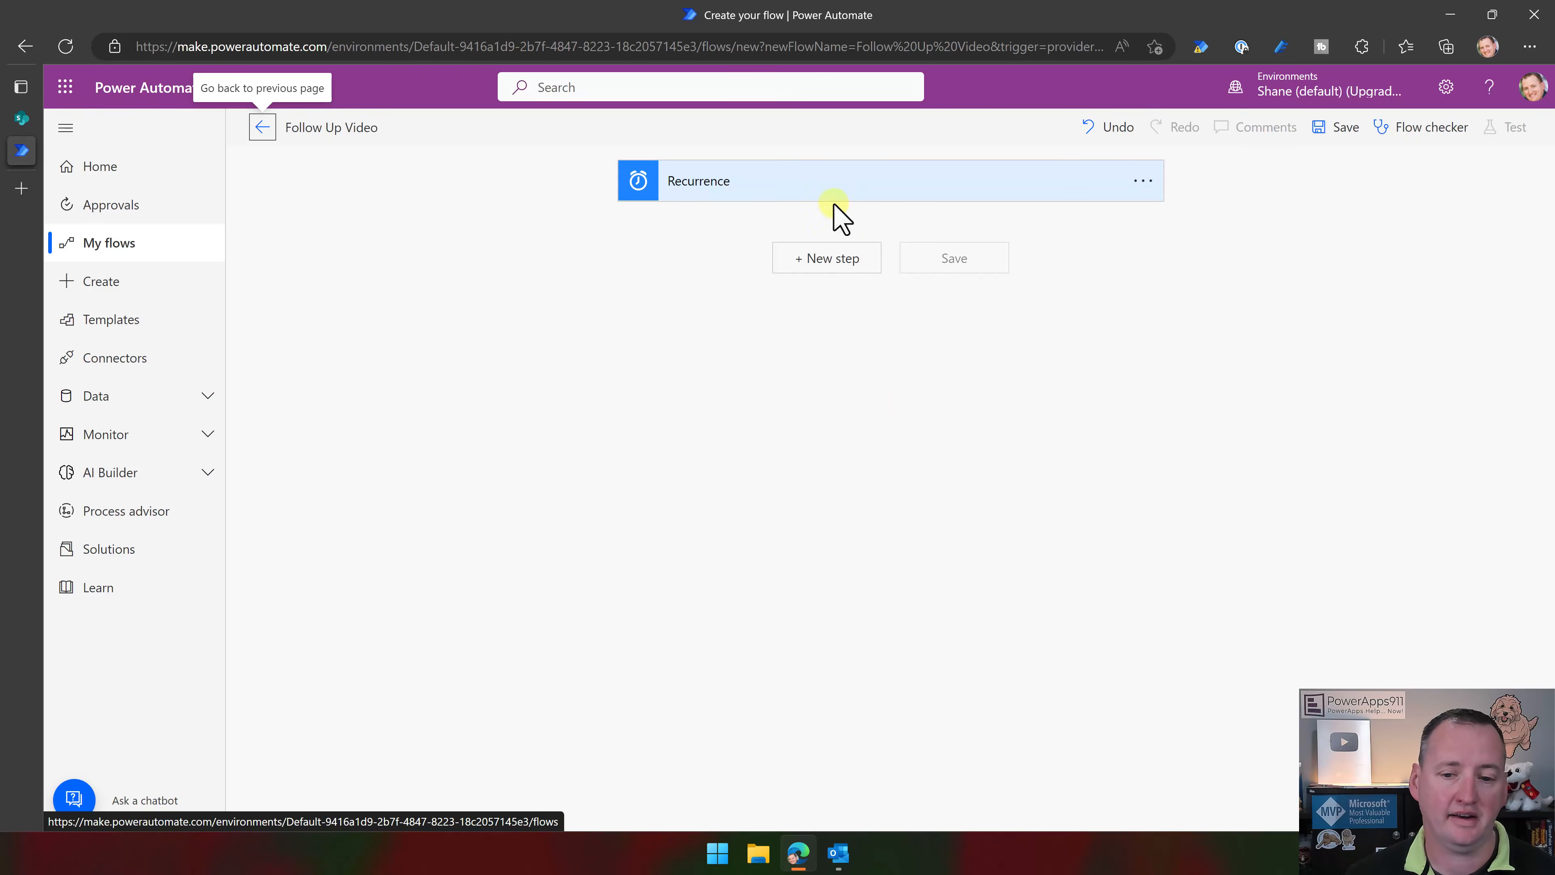
Check the Recurrence trigger's schedule and add a SharePoint Get items action below it
{"action": "left_click", "coordinate": [832, 185]}
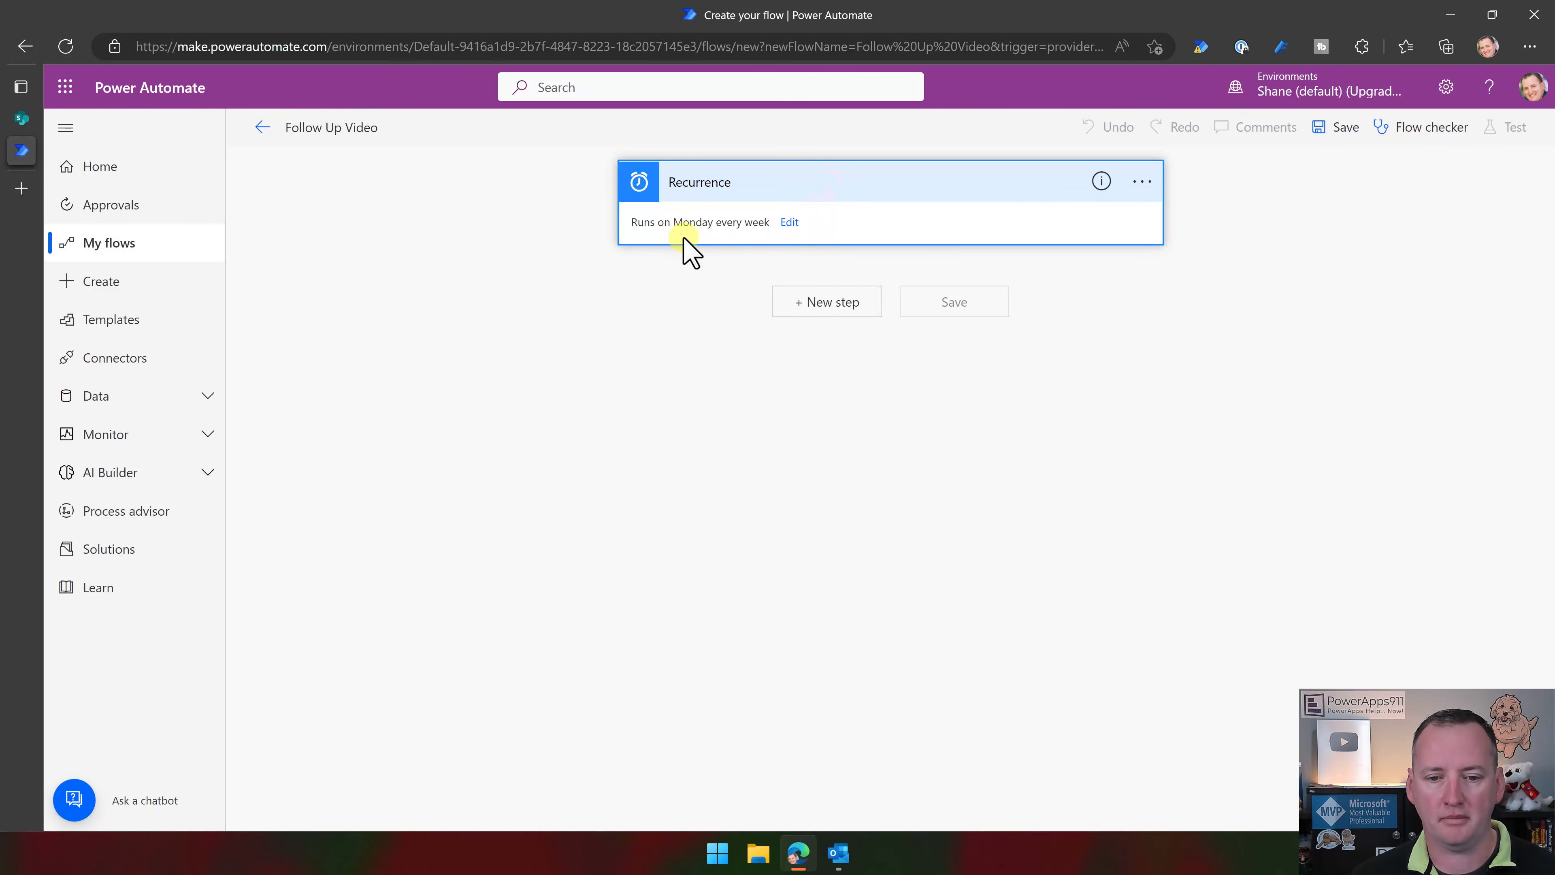
{"action": "left_click", "coordinate": [822, 319]}
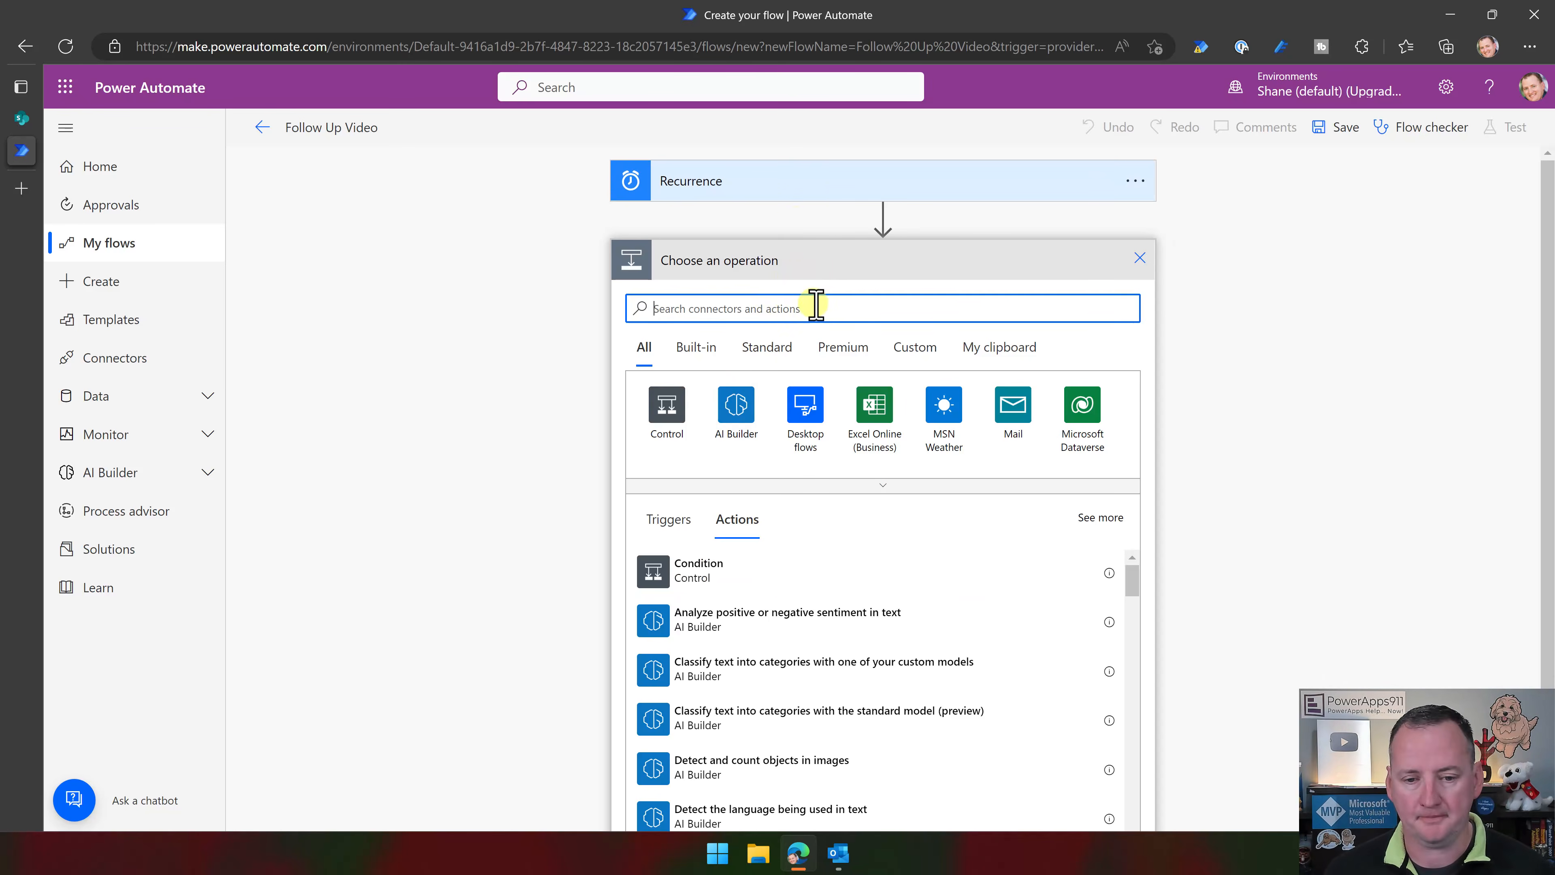
{"action": "type", "text": "sharepoint get items"}
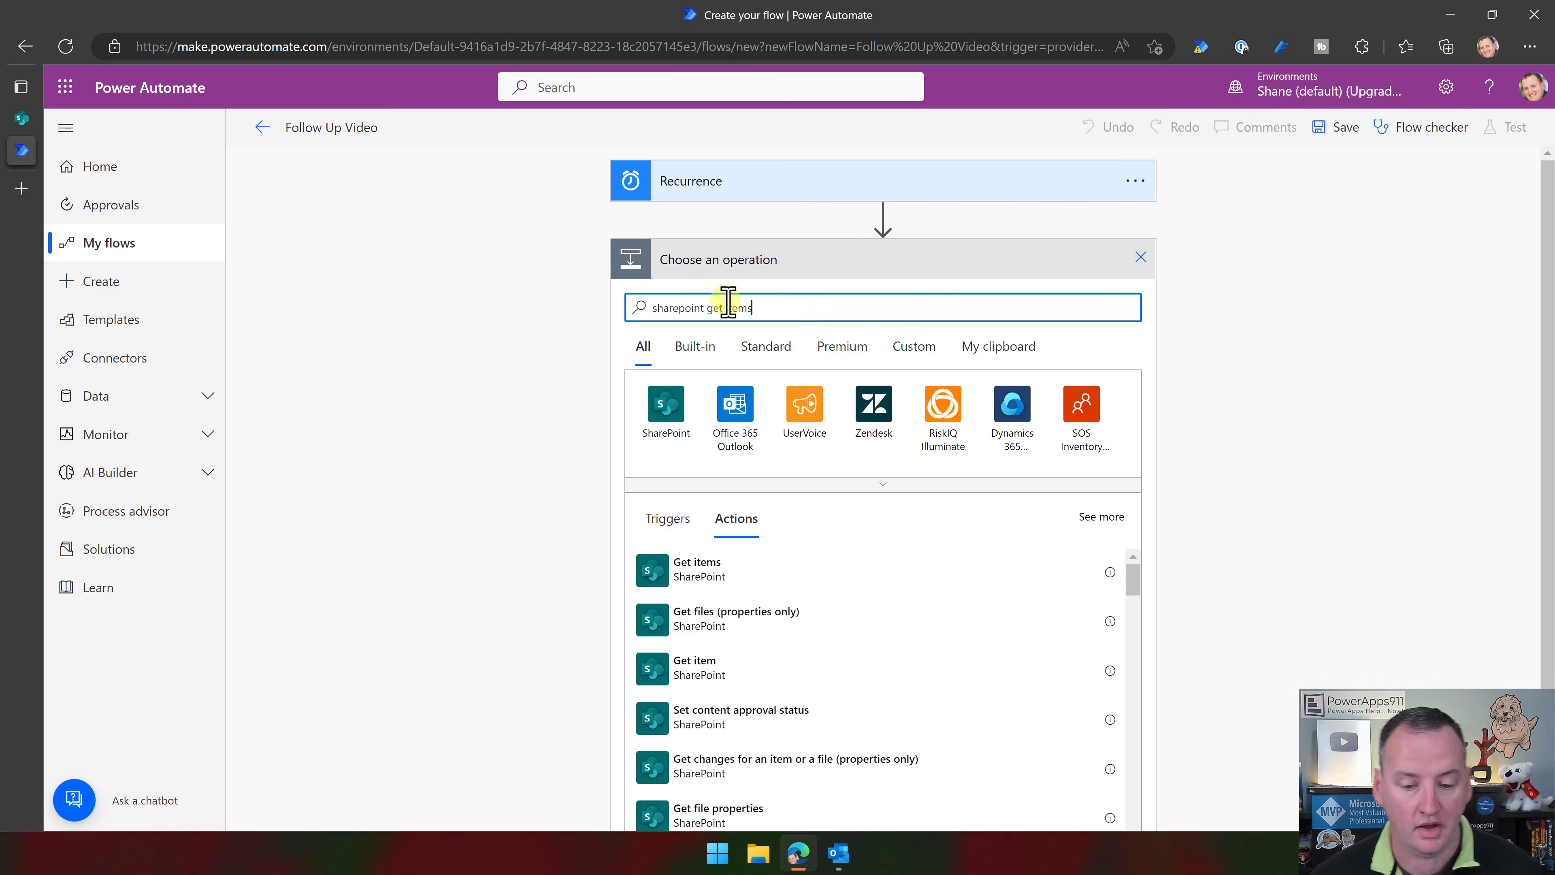
{"action": "left_click", "coordinate": [723, 579]}
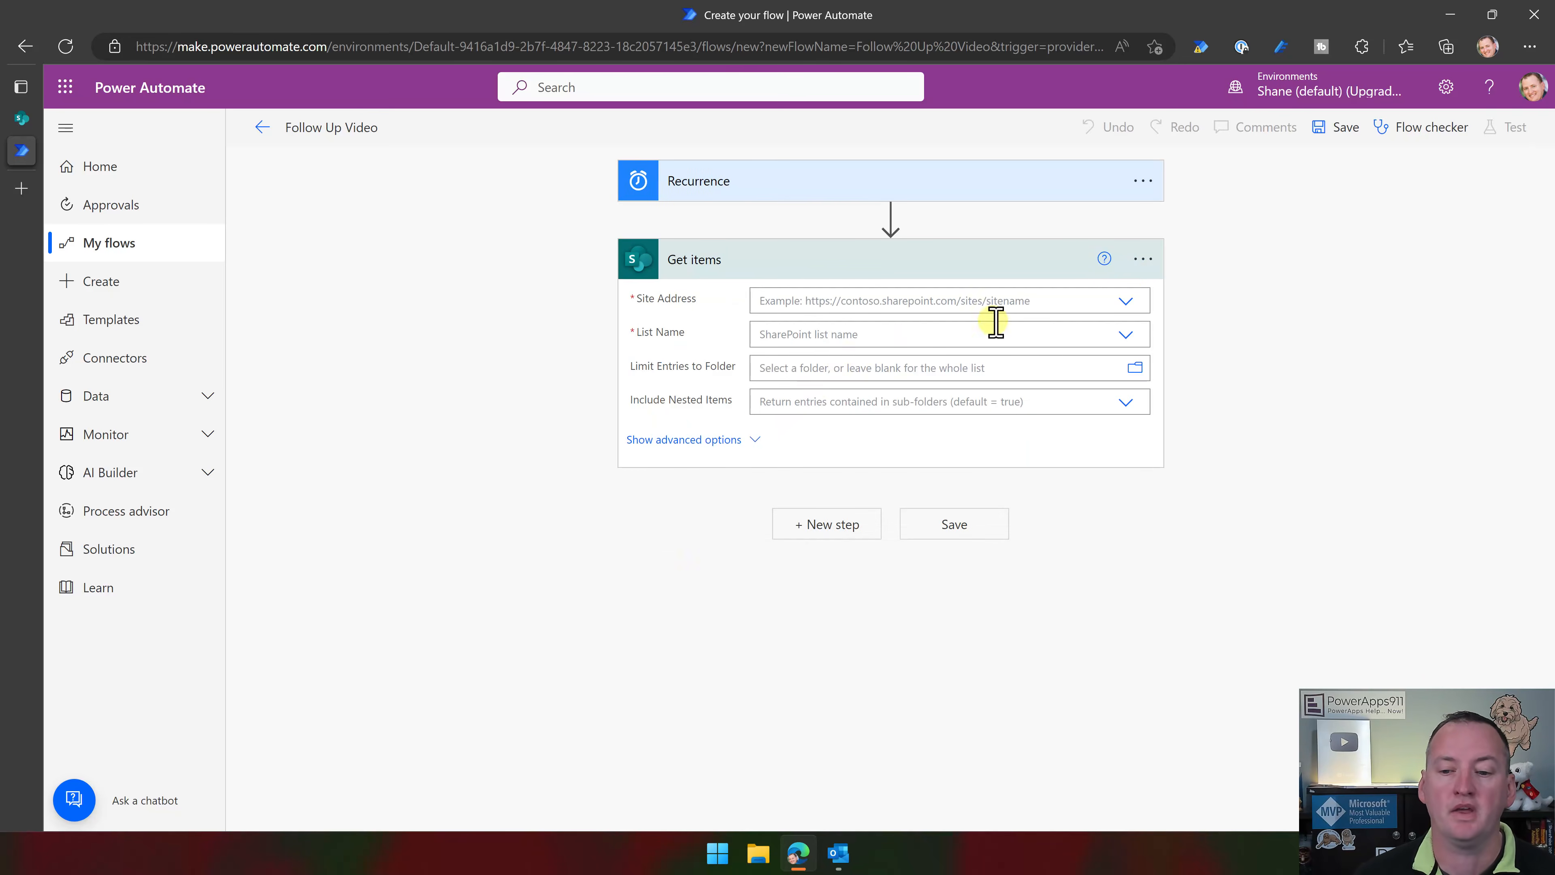
Set Get items to the PowerApps Videos site and the Leads List Copy list, and show its advanced options
{"action": "left_click", "coordinate": [1127, 302]}
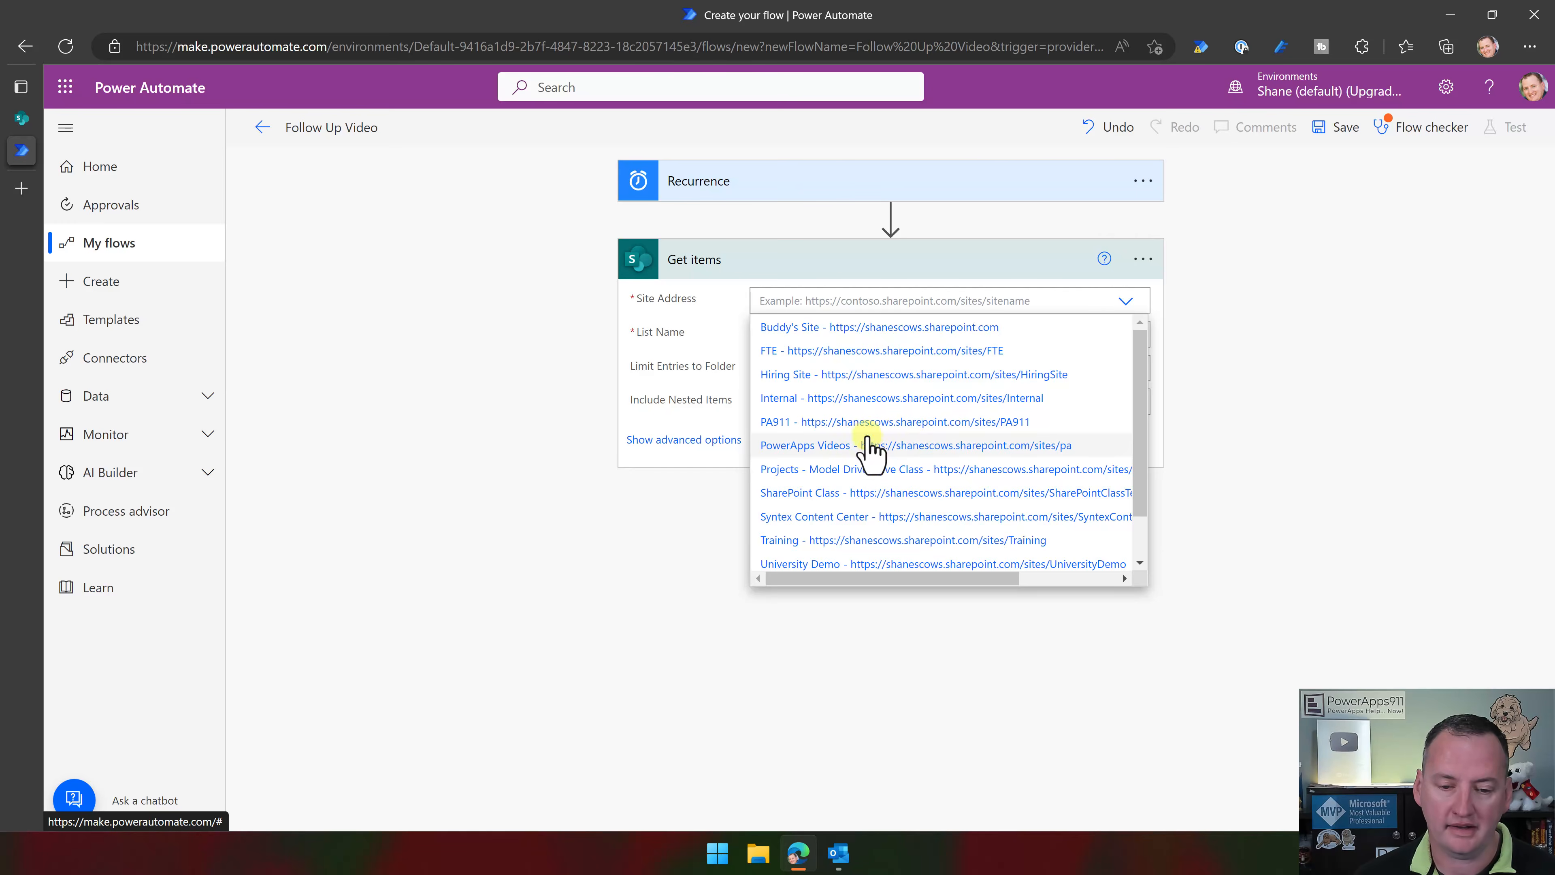
{"action": "left_click", "coordinate": [861, 446]}
{"action": "left_click", "coordinate": [1124, 336]}
{"action": "scroll", "coordinate": [865, 432], "scroll_direction": "down", "scroll_amount": 3}
{"action": "scroll", "coordinate": [863, 423], "scroll_direction": "down", "scroll_amount": 20}
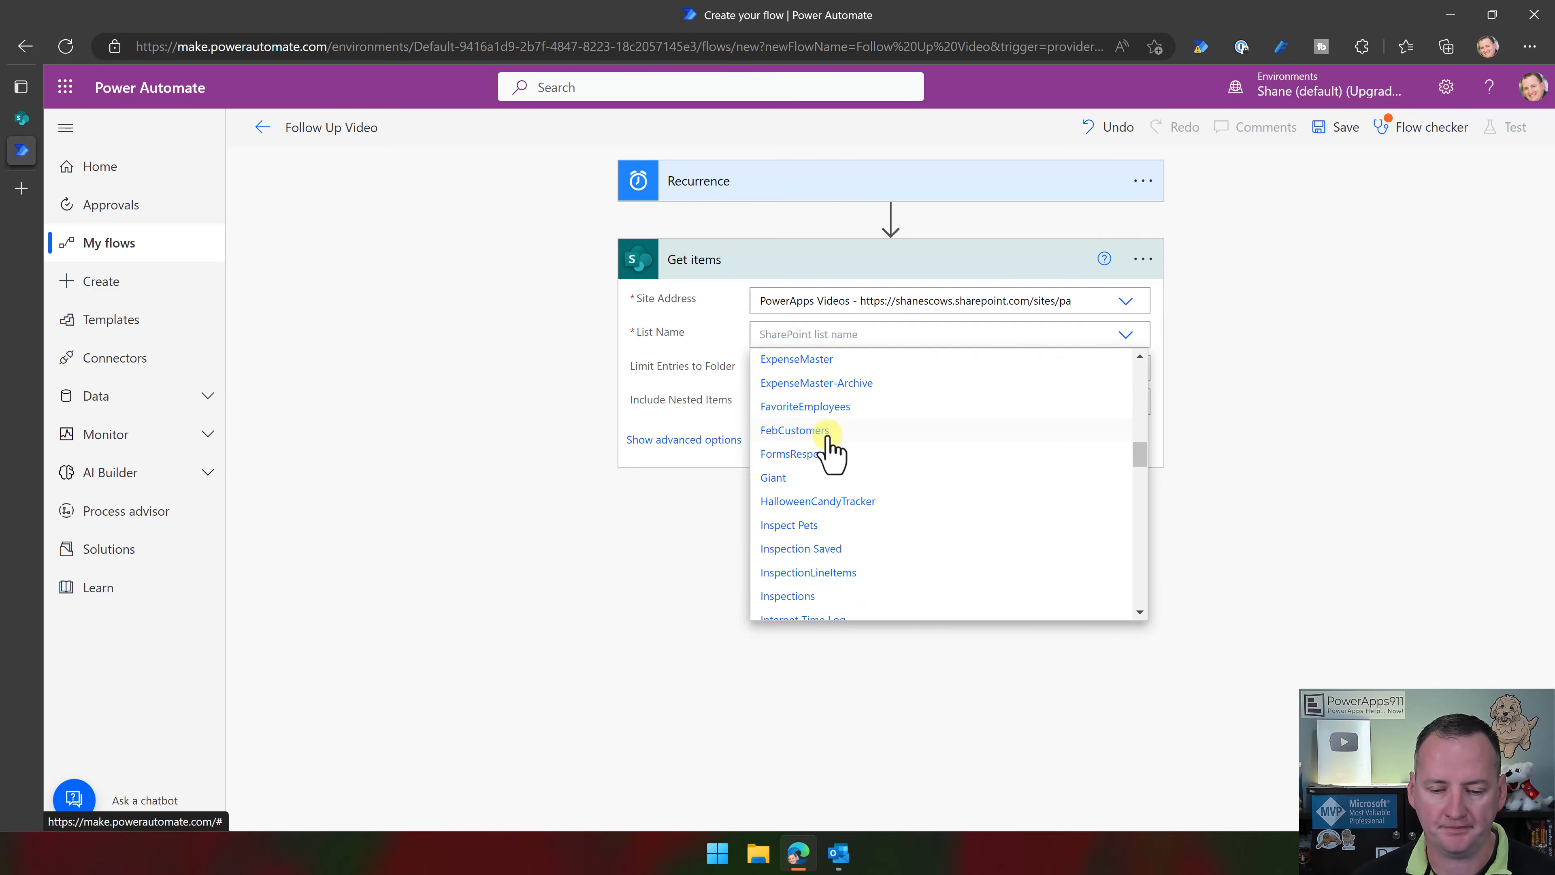
{"action": "scroll", "coordinate": [832, 444], "scroll_direction": "down", "scroll_amount": 4}
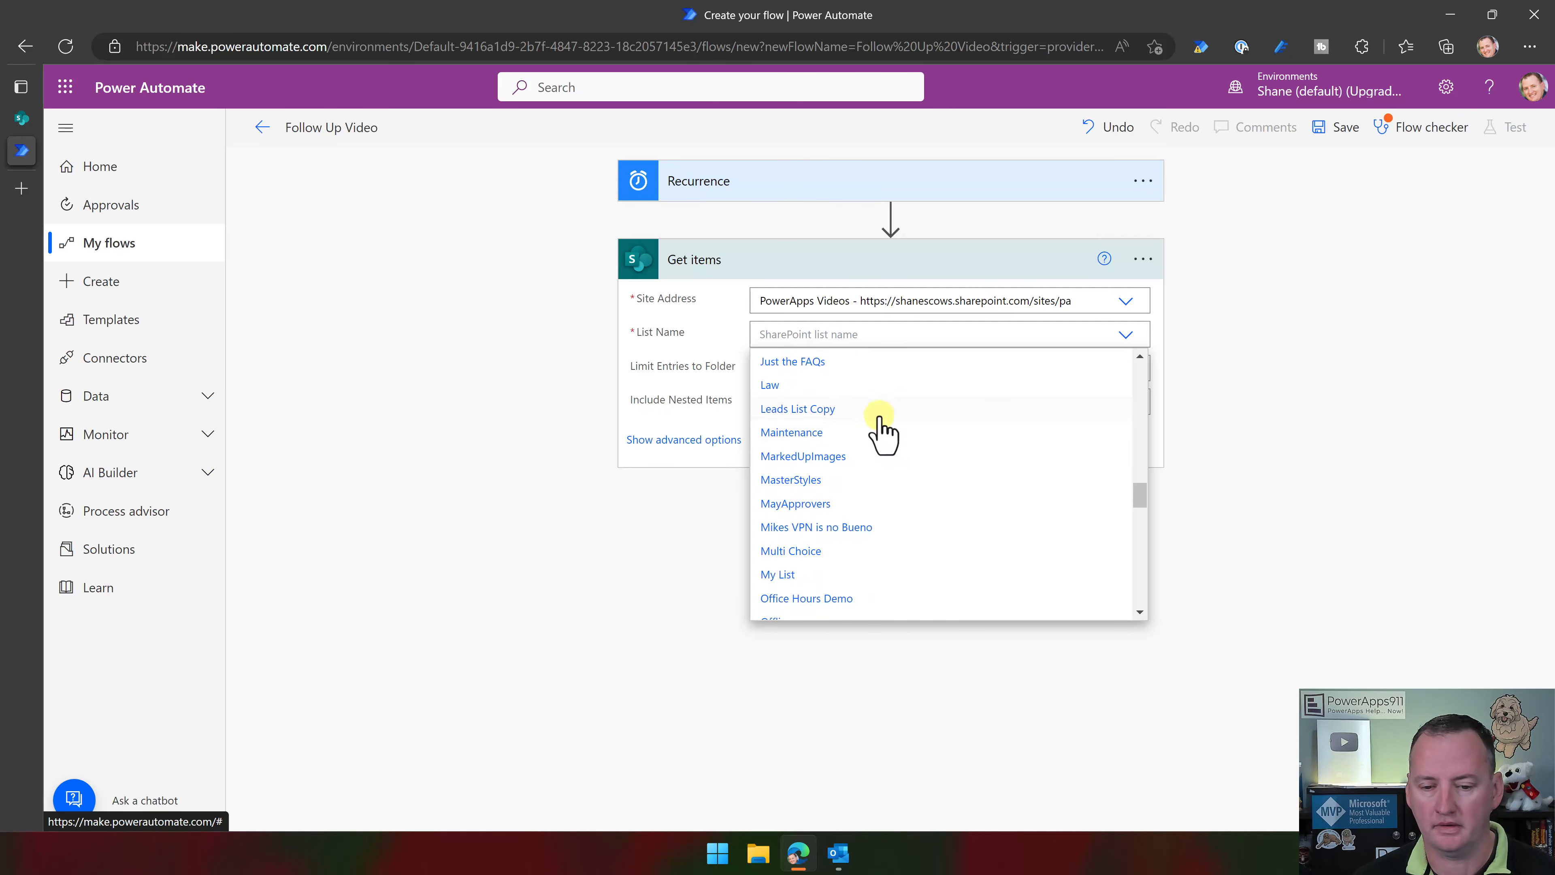
{"action": "left_click", "coordinate": [878, 409]}
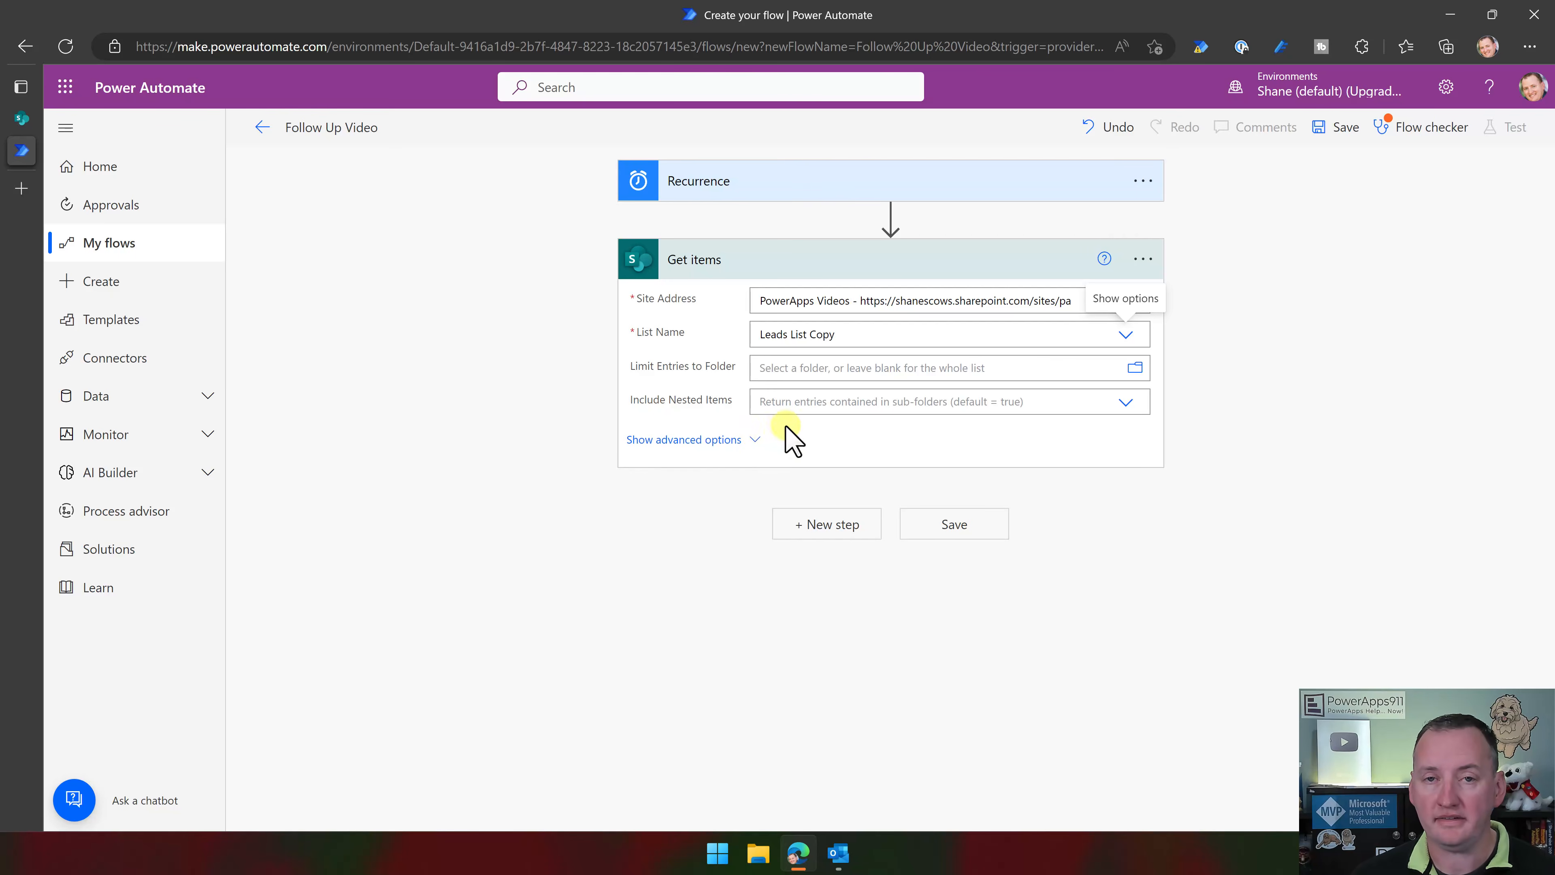
{"action": "left_click", "coordinate": [757, 442]}
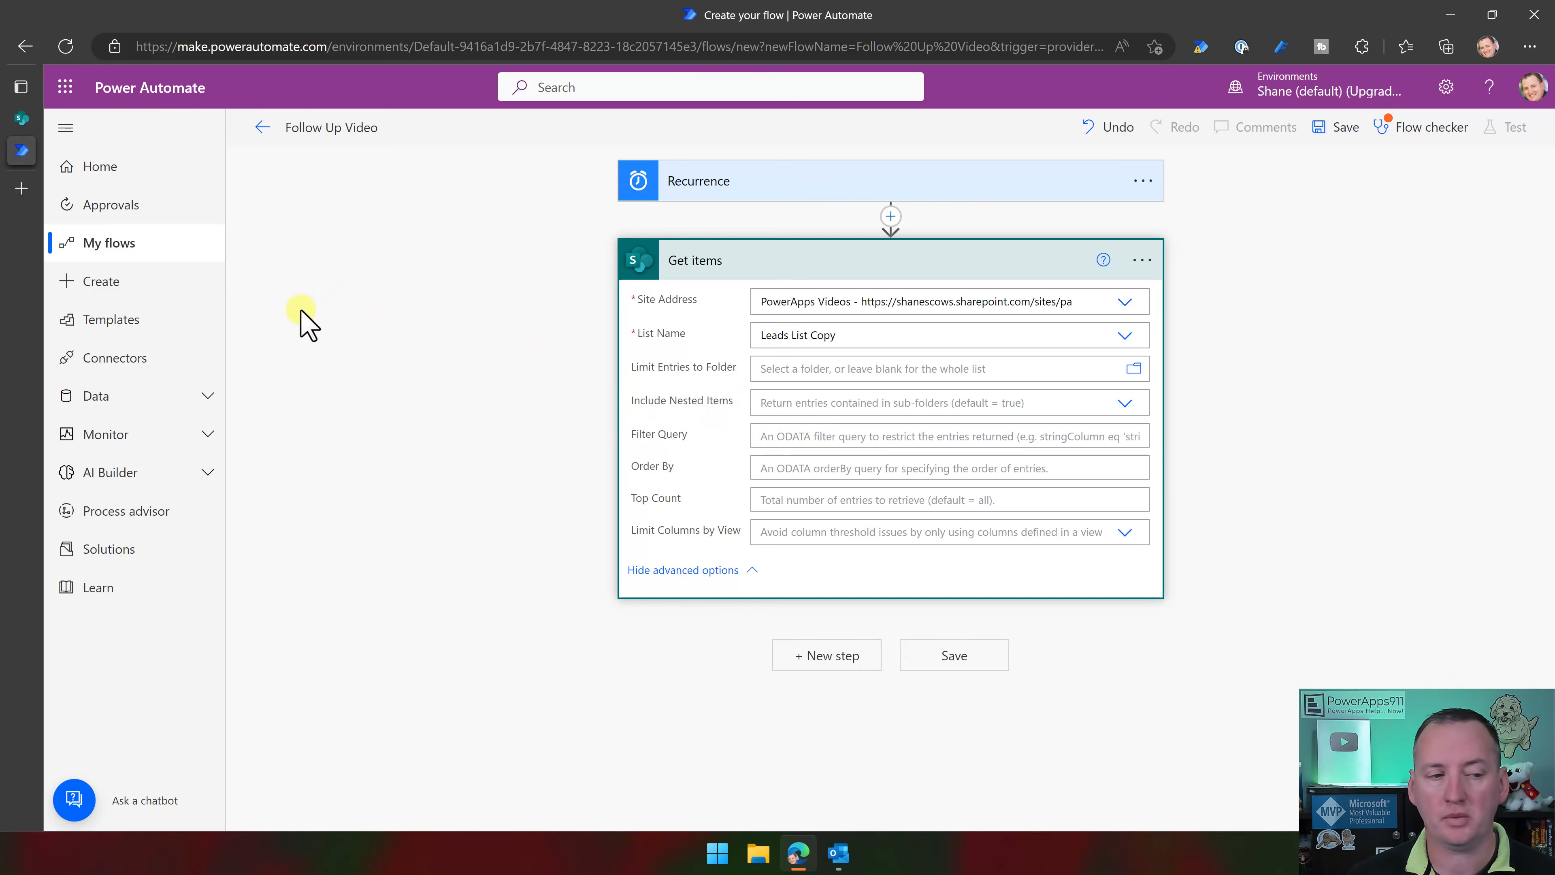
Switch to the SharePoint list and open the Follow Up Week column for editing from the list settings
{"action": "left_click", "coordinate": [23, 118]}
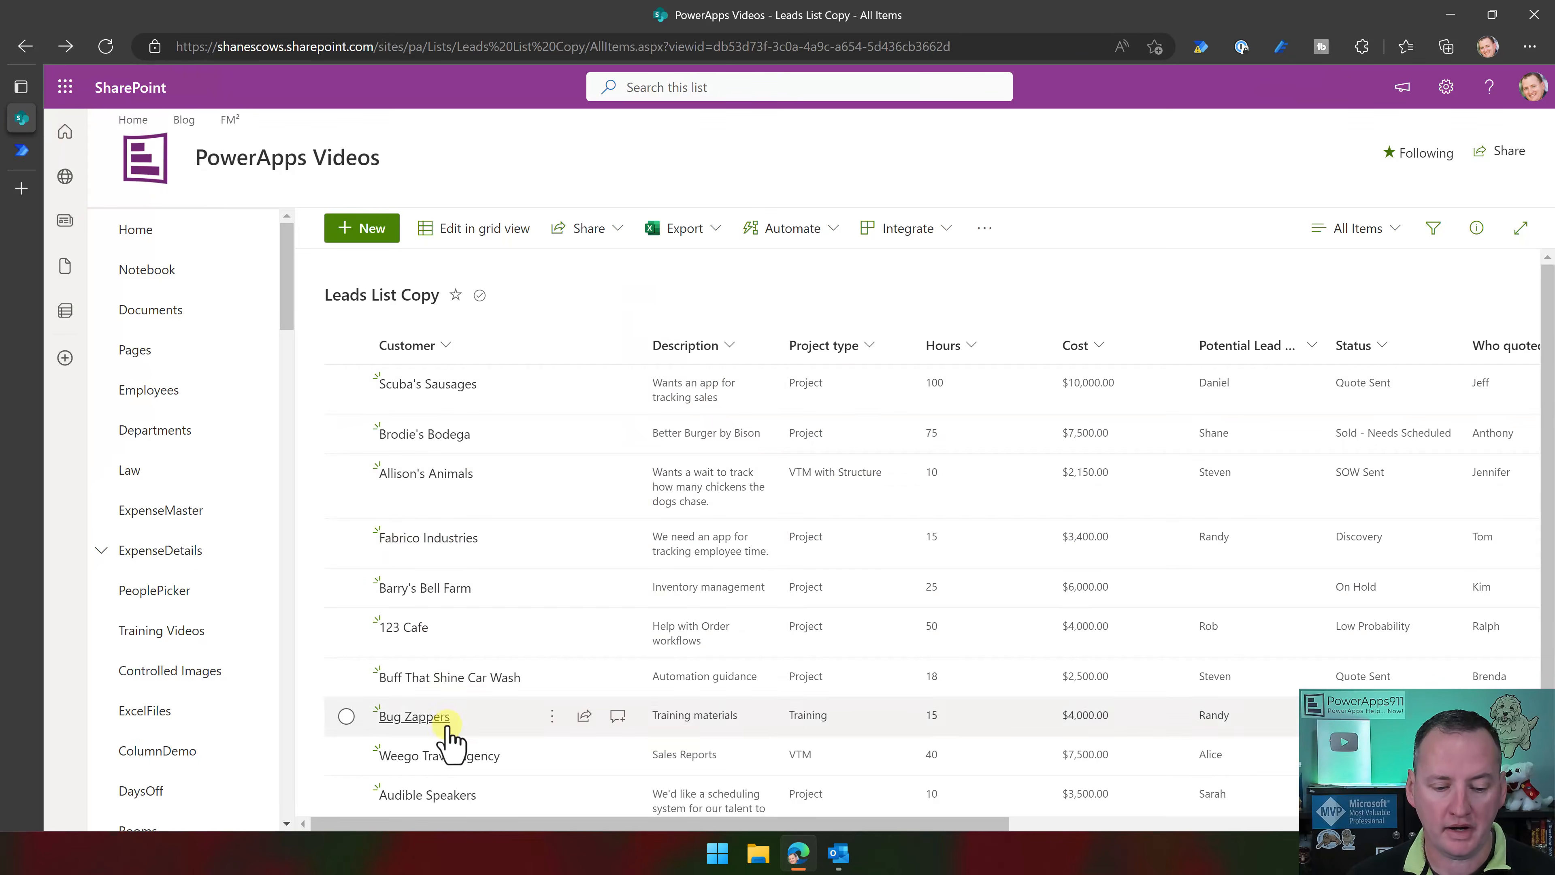
{"action": "left_click_drag", "start_coordinate": [486, 824], "coordinate": [1035, 822]}
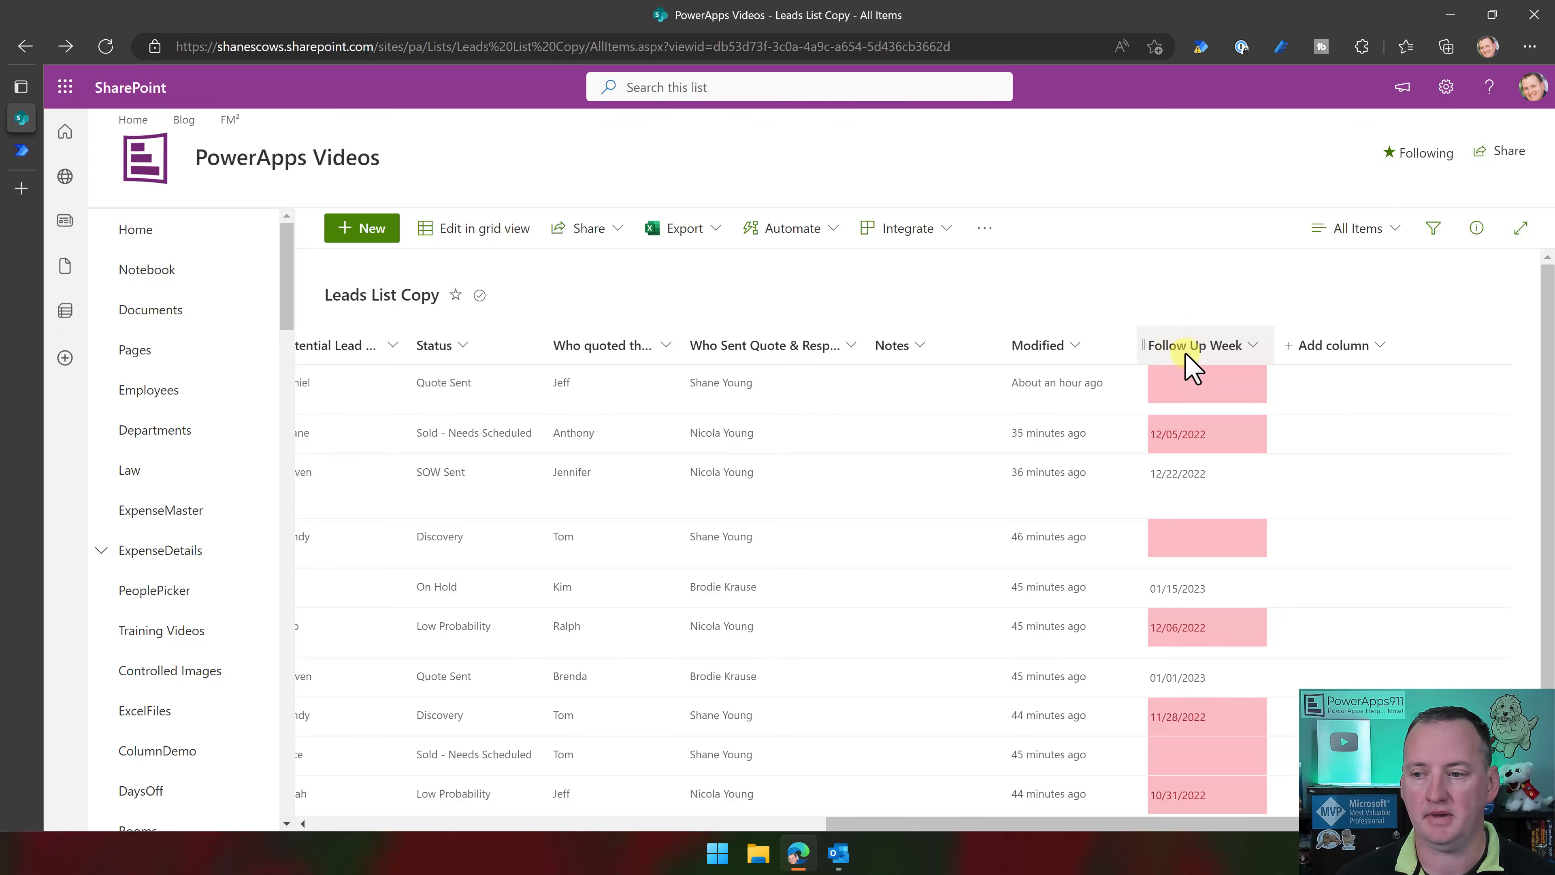
{"action": "left_click", "coordinate": [1446, 88]}
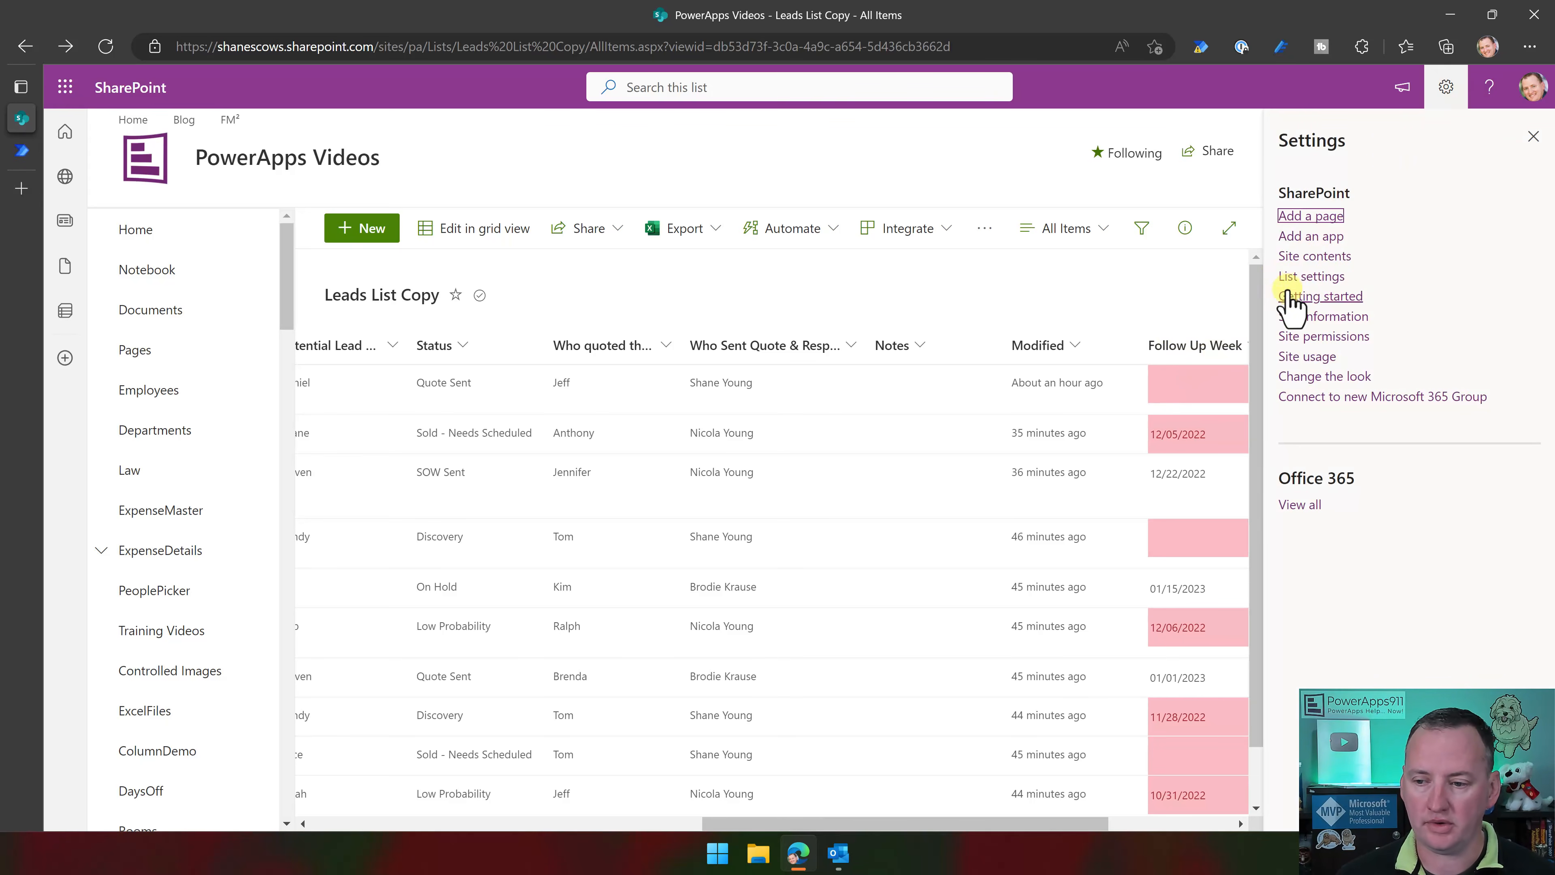
{"action": "left_click", "coordinate": [1286, 276]}
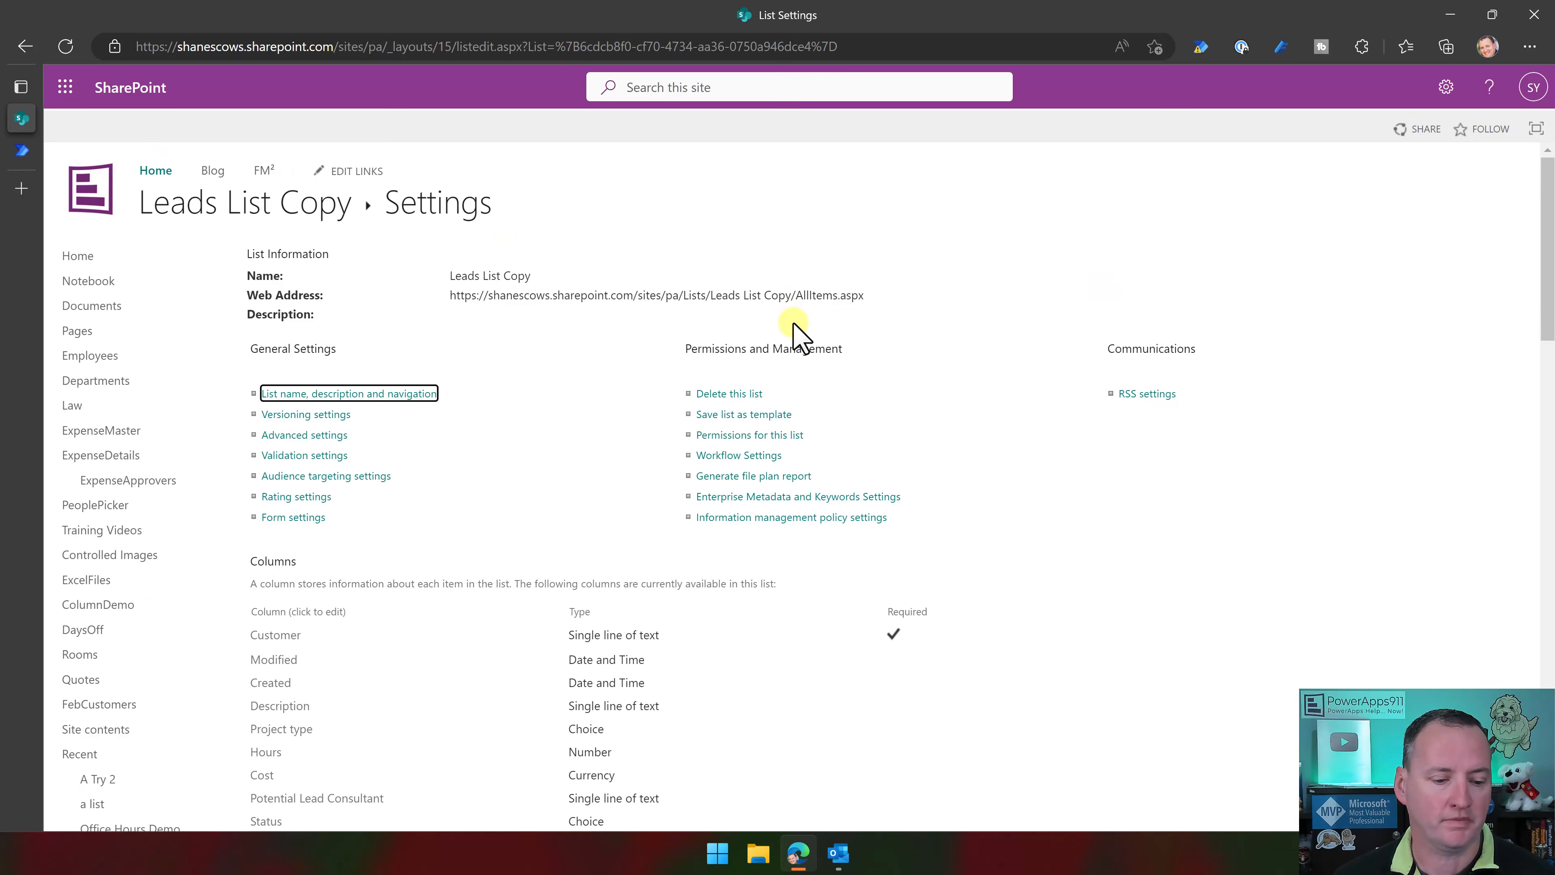
{"action": "scroll", "coordinate": [399, 545], "scroll_direction": "down", "scroll_amount": 5}
{"action": "scroll", "coordinate": [331, 527], "scroll_direction": "down", "scroll_amount": 2}
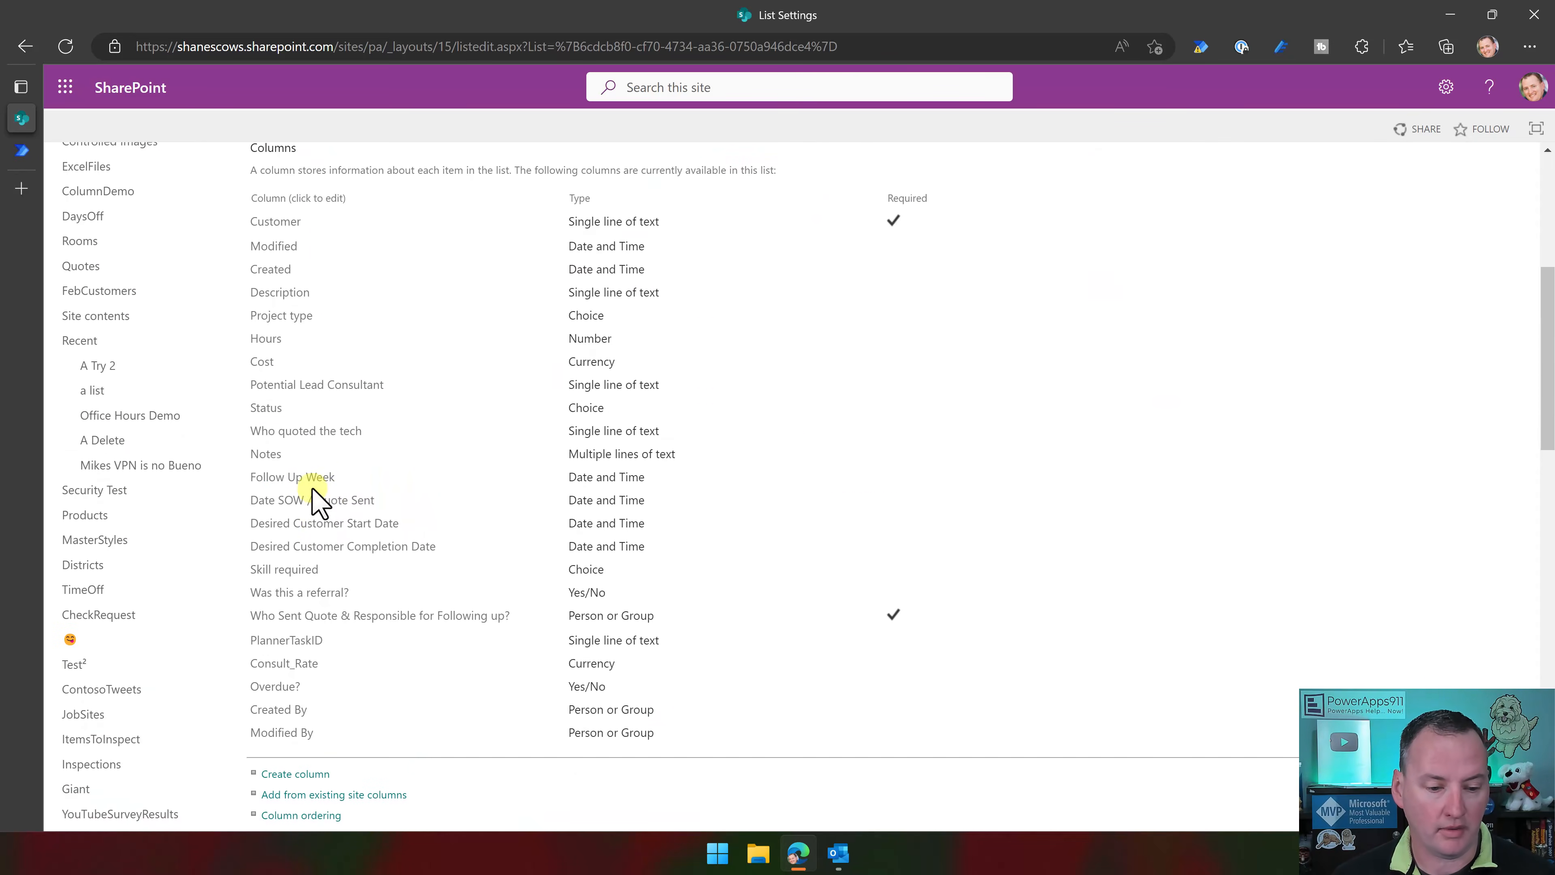
{"action": "left_click", "coordinate": [312, 482]}
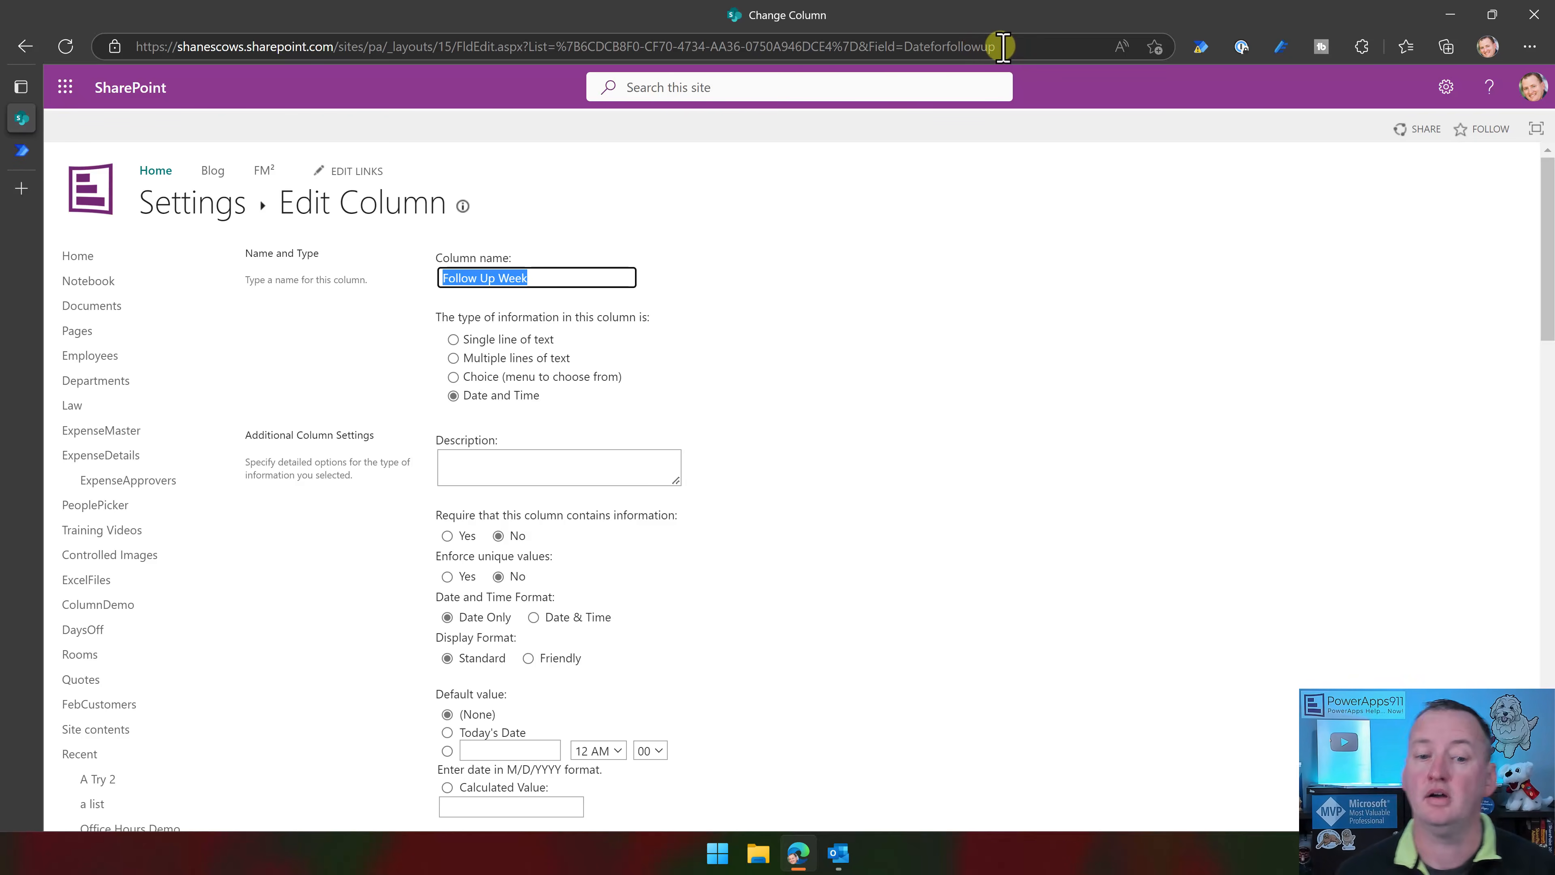
Copy the Follow Up Week column's internal name, Dateforfollowup, from the end of the page address
{"action": "left_click_drag", "start_coordinate": [995, 47], "coordinate": [903, 47]}
{"action": "key", "text": "ctrl+c"}
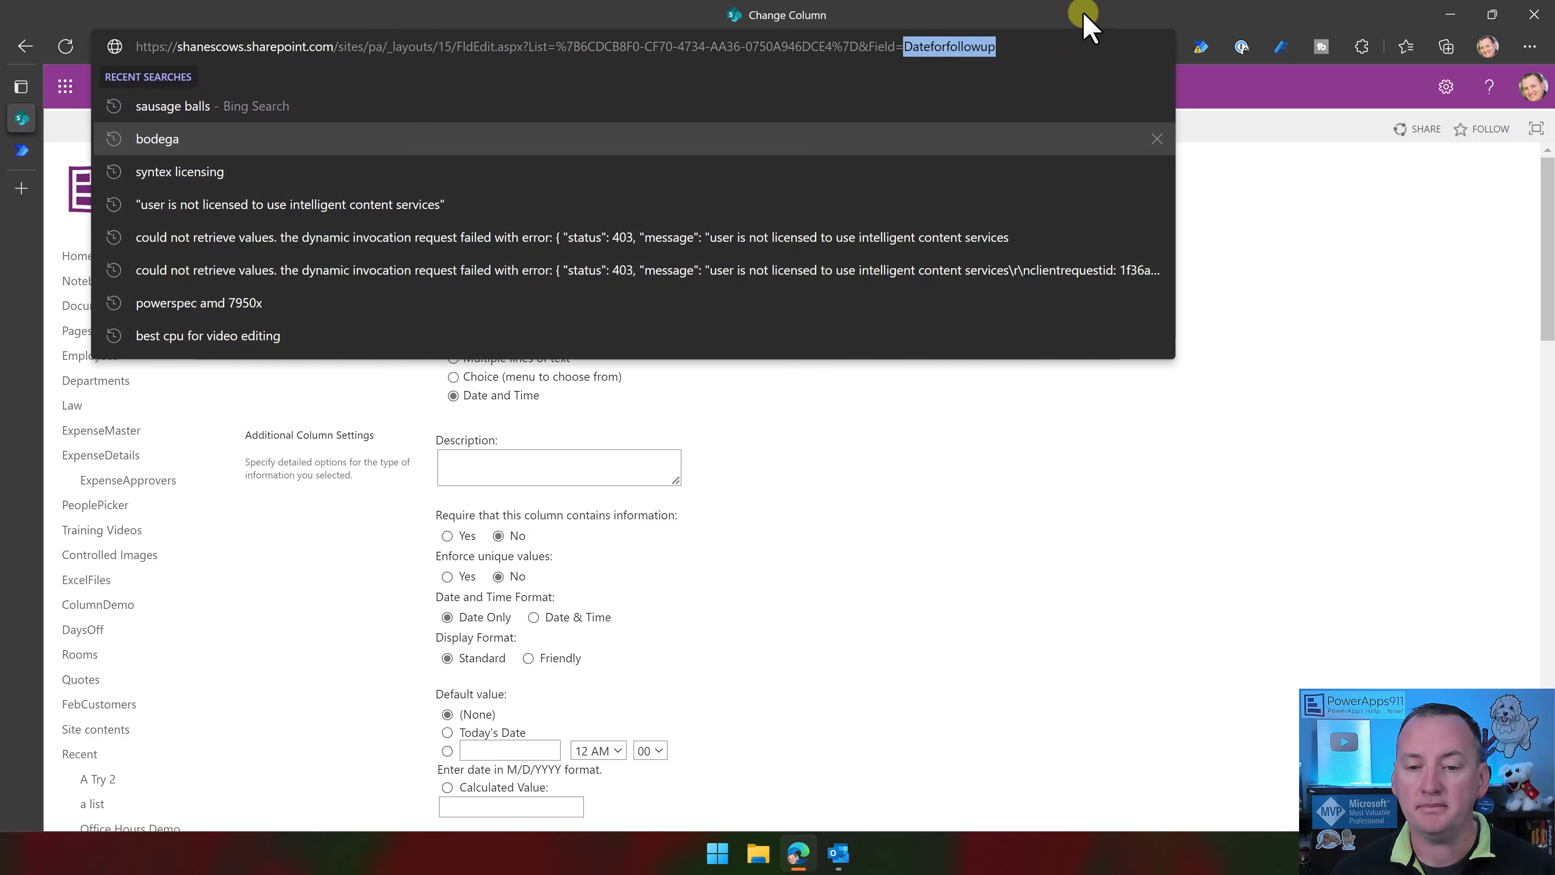
{"action": "left_click", "coordinate": [1258, 168]}
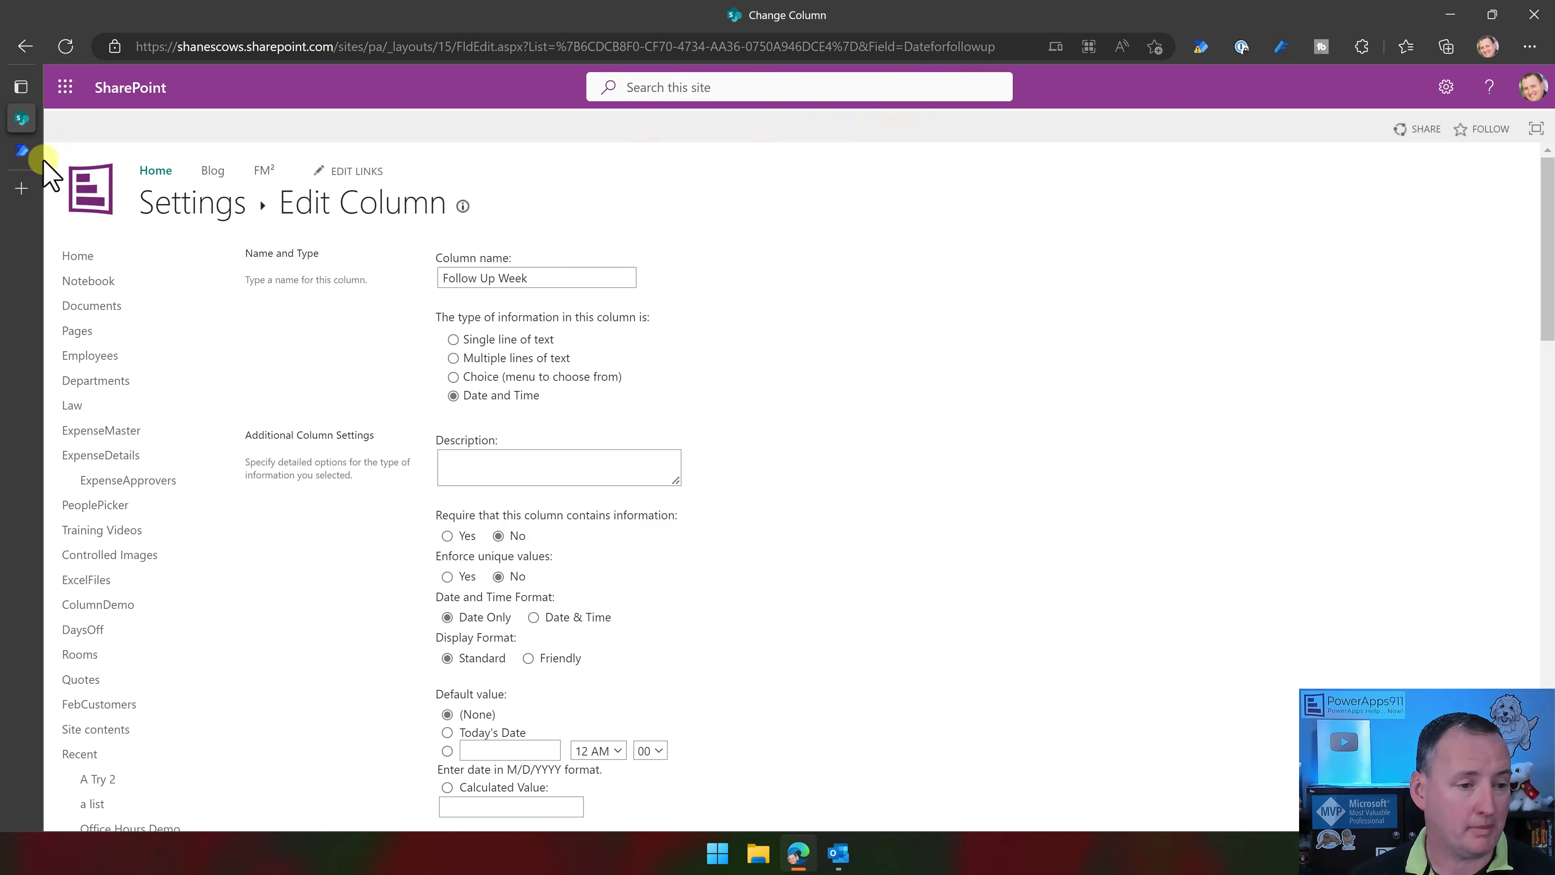
Return to the Power Automate flow and set the Get items filter query to "Dateforfollowup eq null"
{"action": "left_click", "coordinate": [22, 150]}
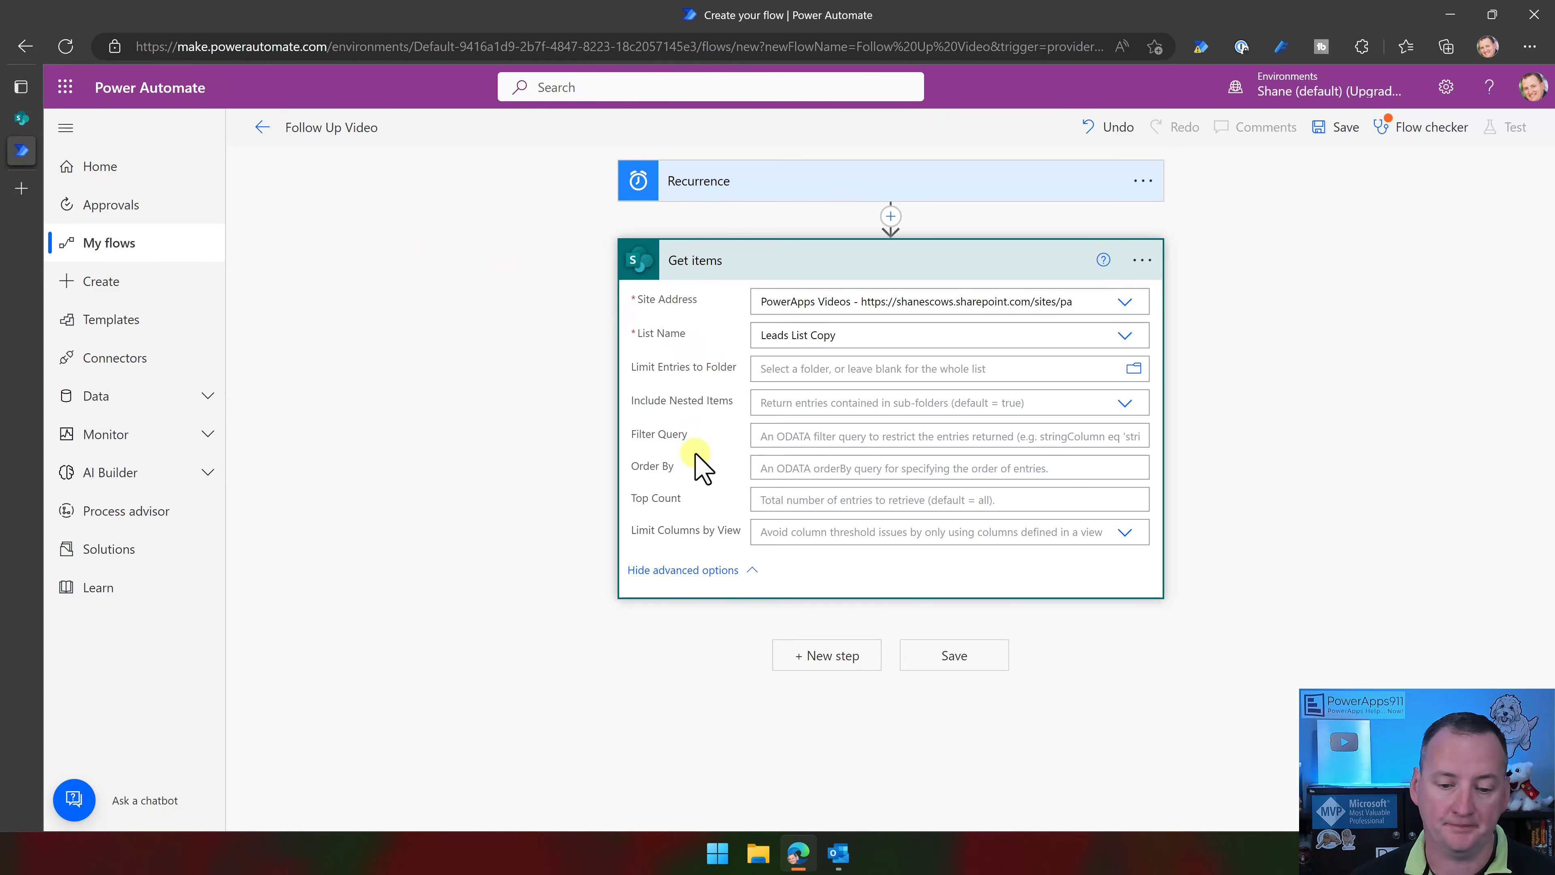
{"action": "left_click", "coordinate": [809, 434]}
{"action": "key", "text": "ctrl+v"}
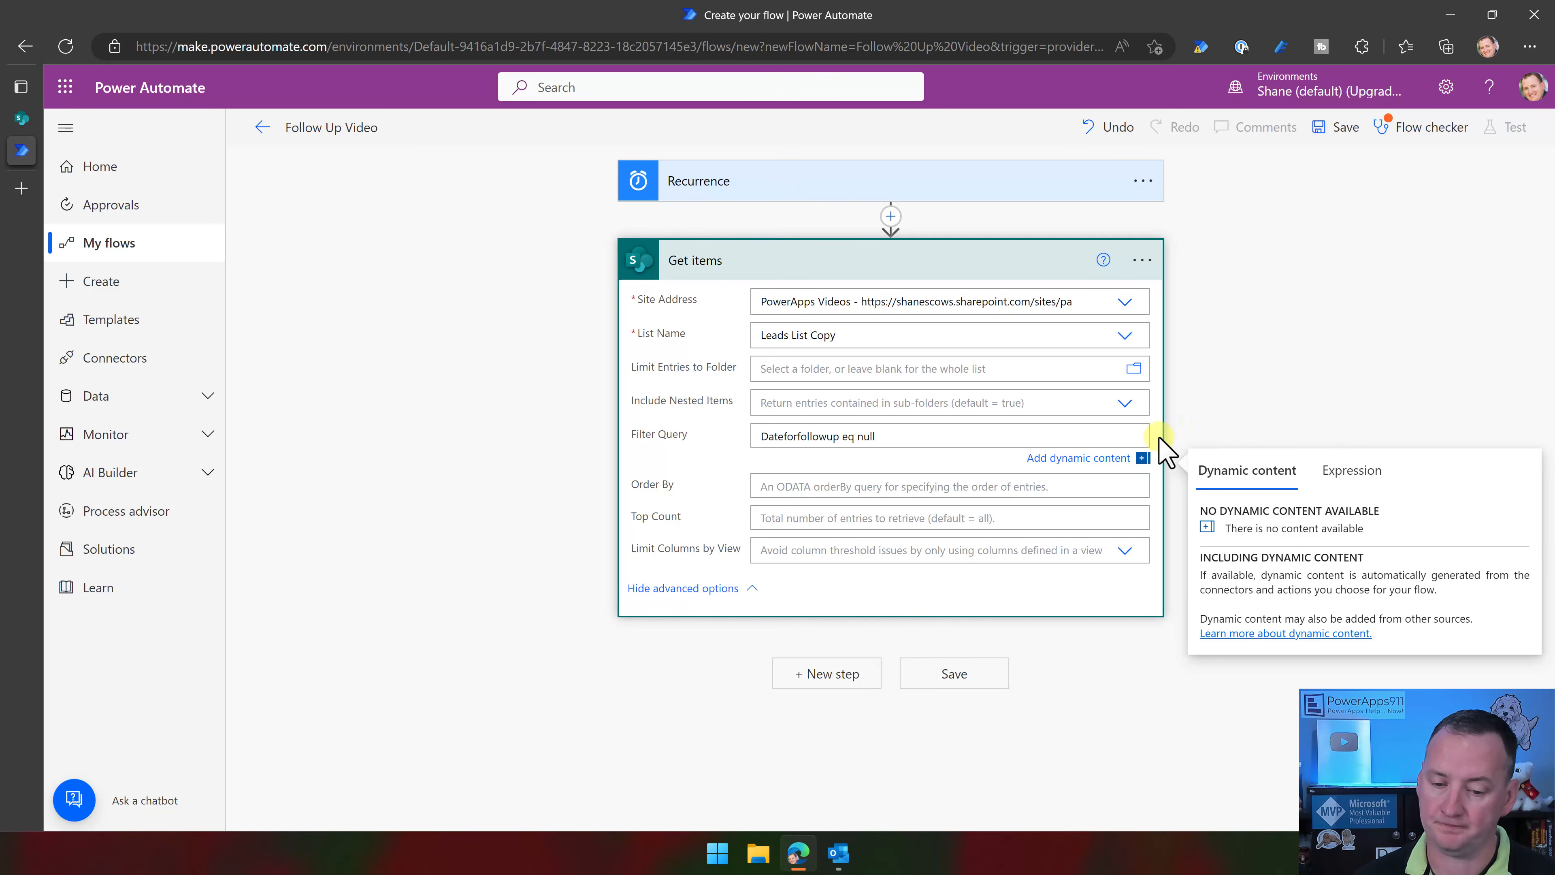
Add a Compose data operation as a new step after Get items
{"action": "left_click", "coordinate": [925, 459]}
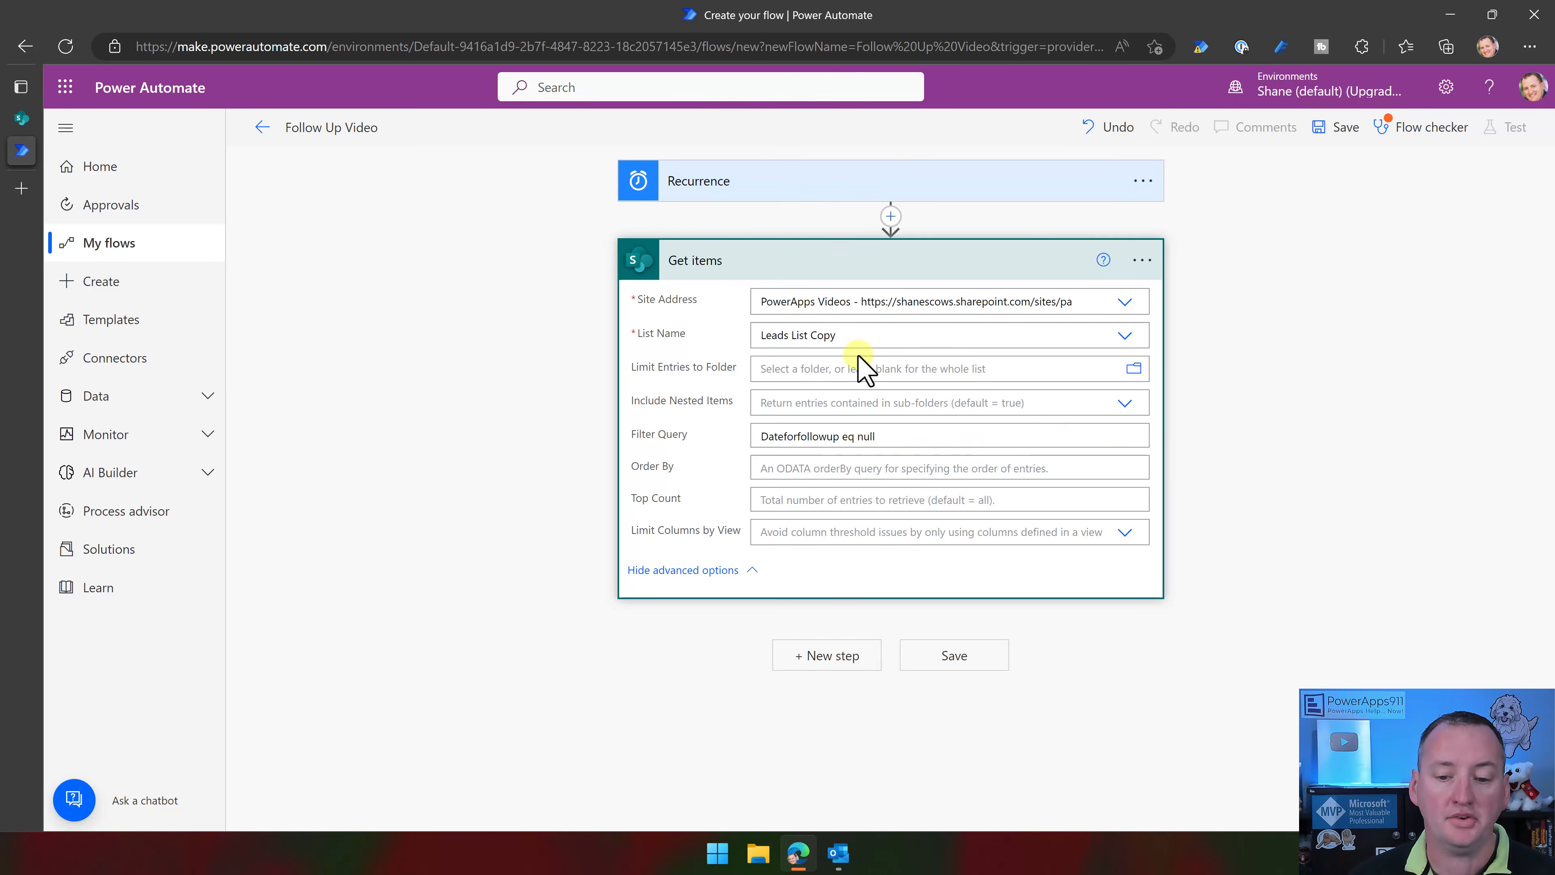
{"action": "left_click", "coordinate": [840, 656]}
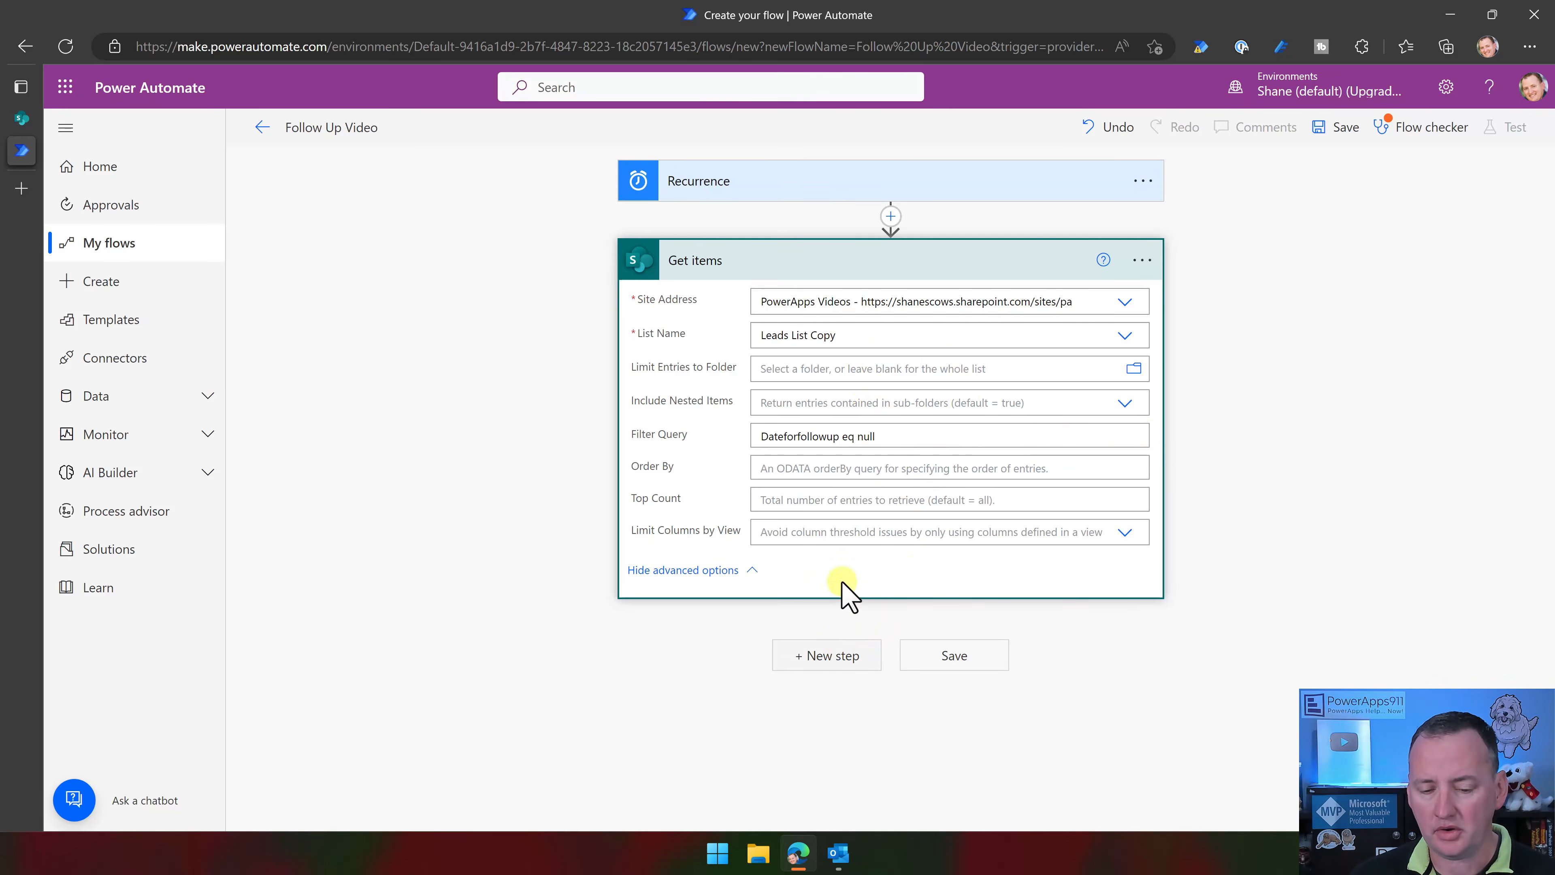
{"action": "type", "text": "compose"}
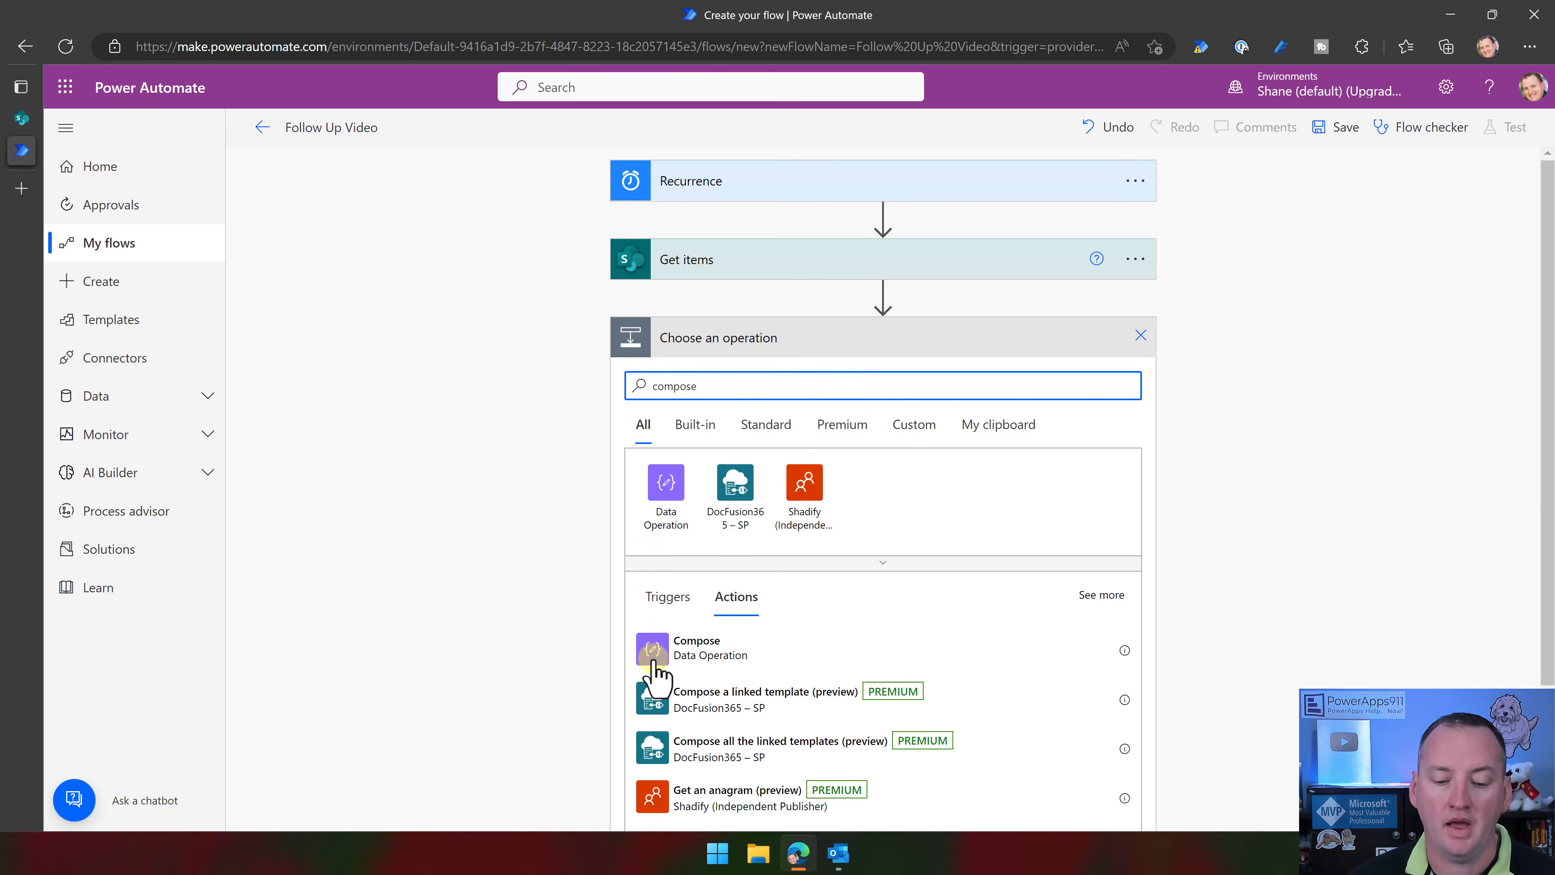
{"action": "left_click", "coordinate": [693, 660]}
Set the Compose inputs to the expression length(outputs('Get_items')?['body/value'])
{"action": "left_click", "coordinate": [861, 380]}
{"action": "left_click", "coordinate": [1346, 416]}
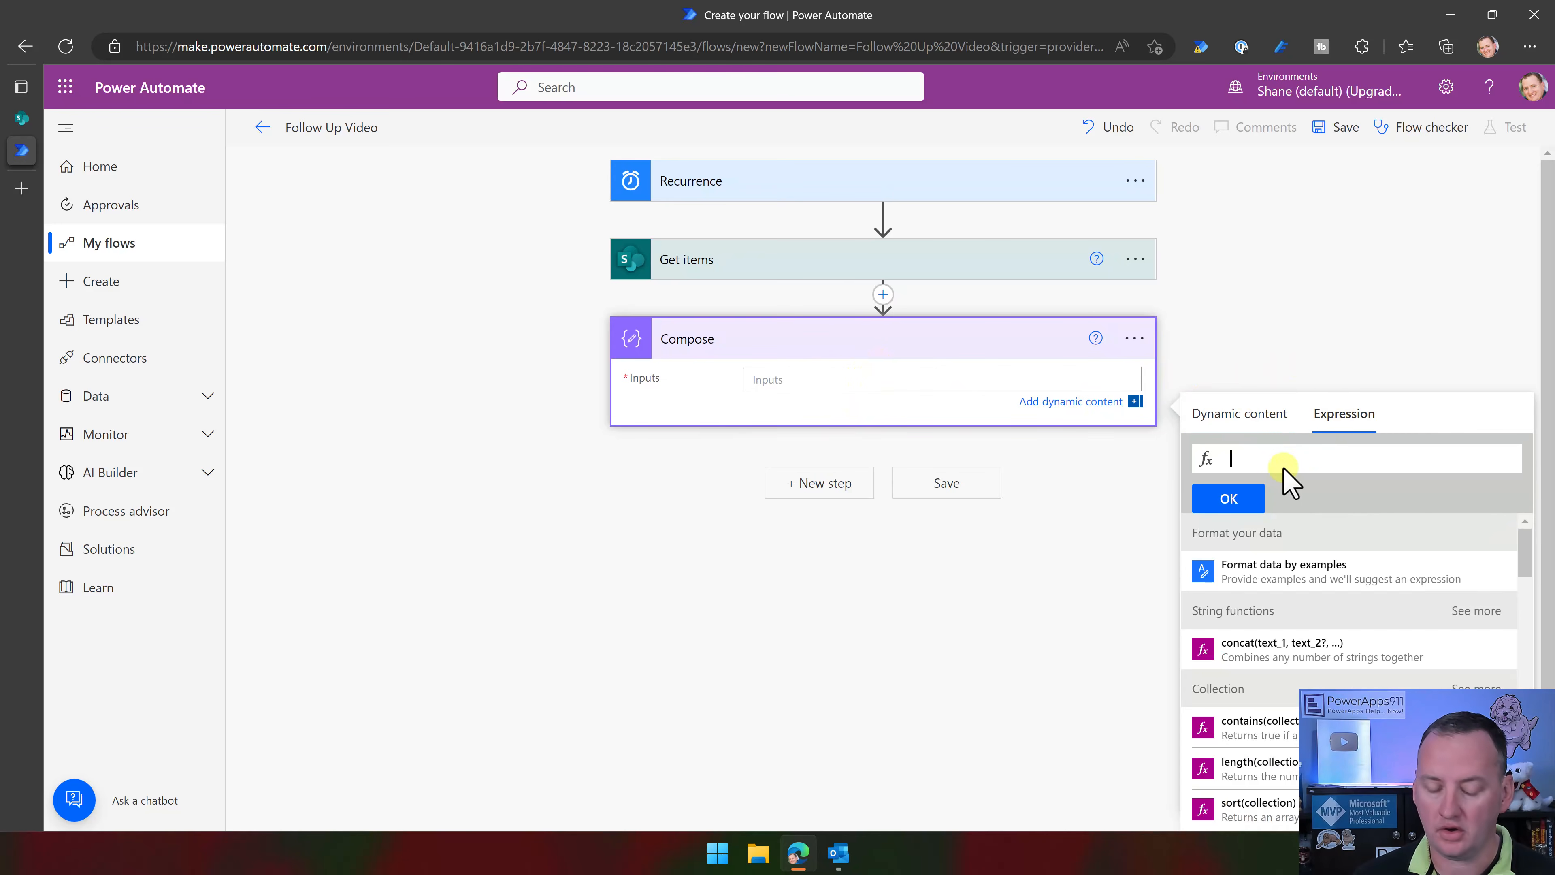
{"action": "type", "text": "length"}
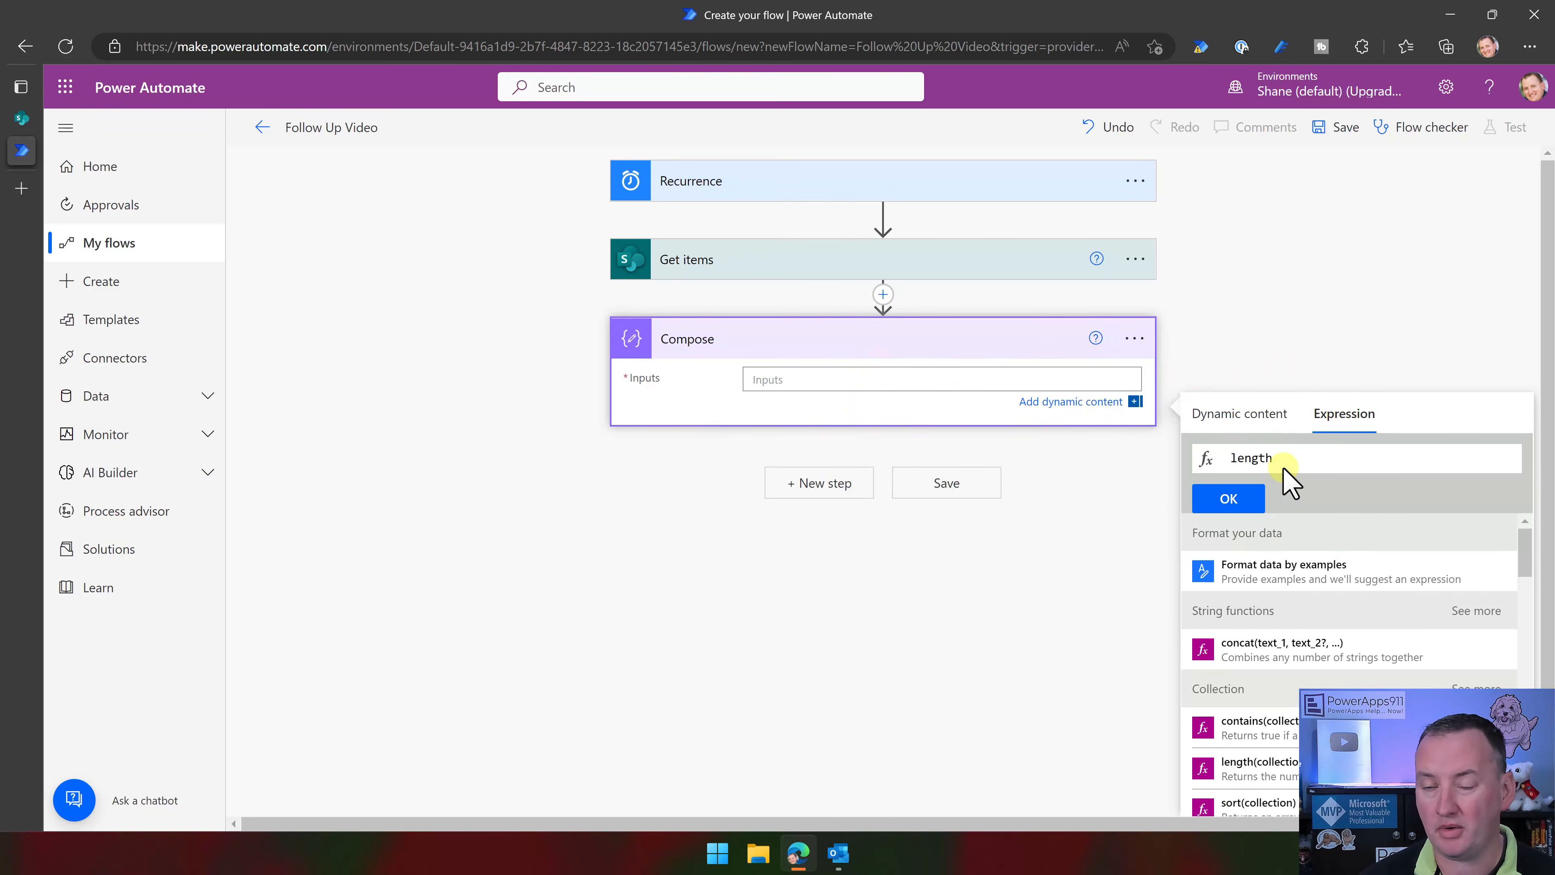
{"action": "type", "text": "("}
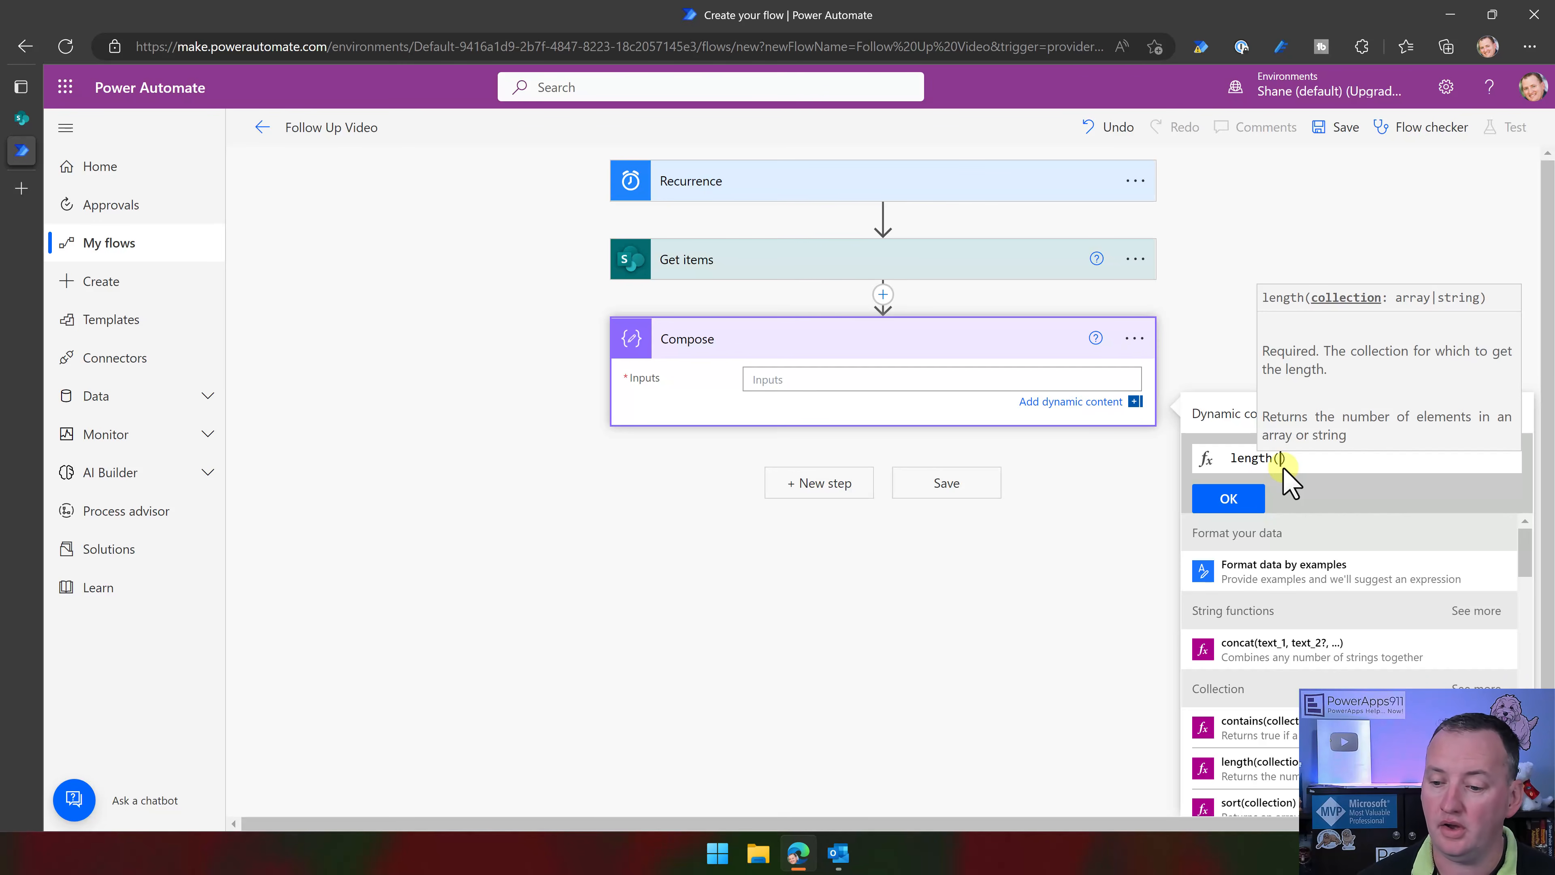
{"action": "left_click", "coordinate": [1224, 421]}
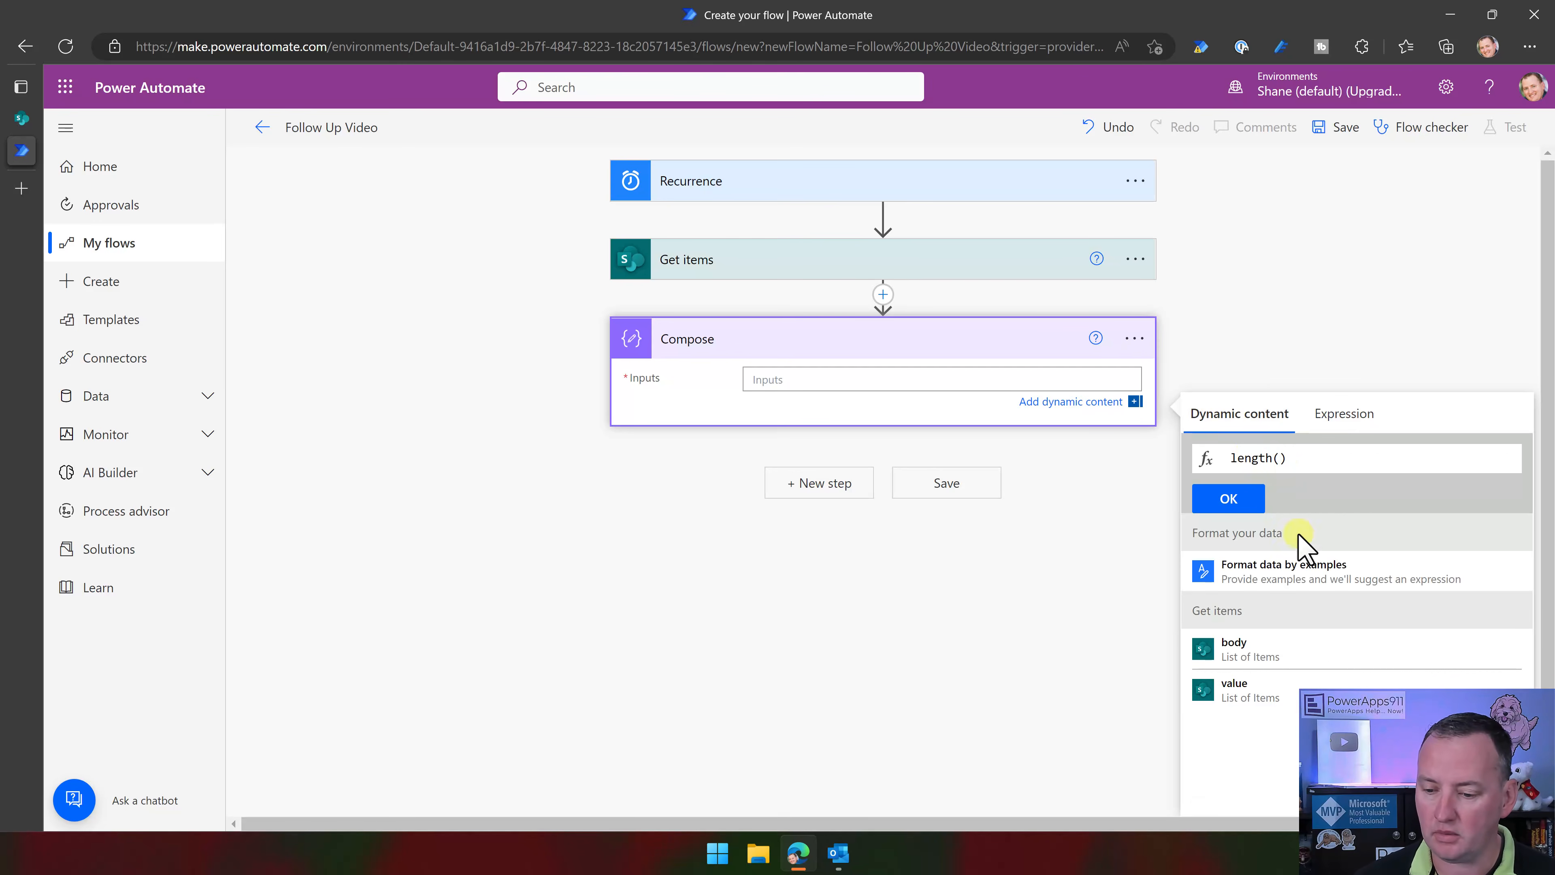
{"action": "left_click", "coordinate": [1251, 699]}
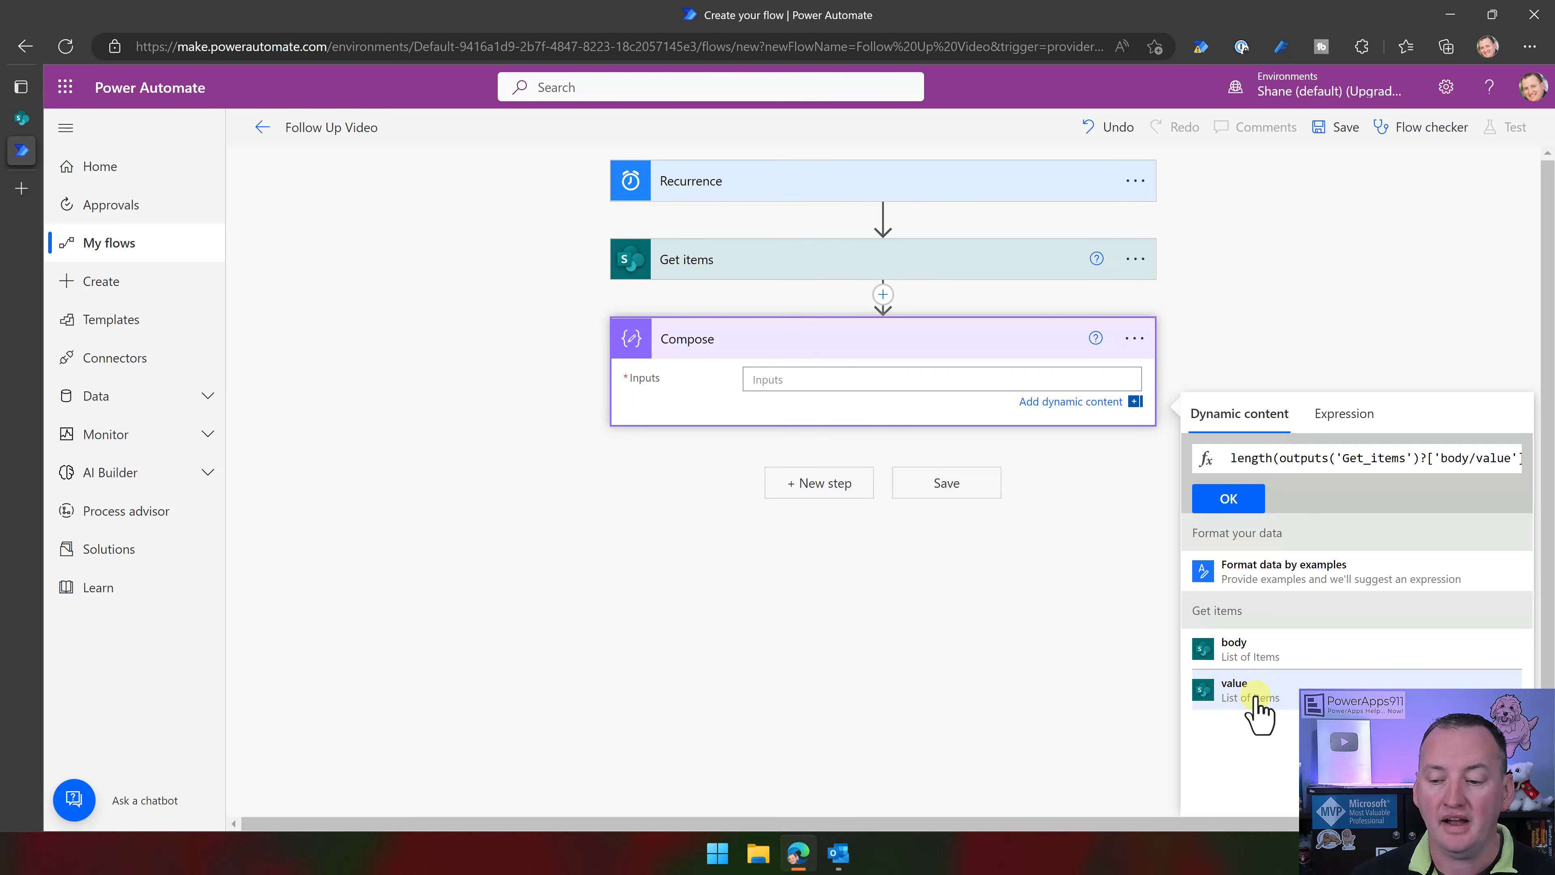
{"action": "left_click", "coordinate": [1249, 501]}
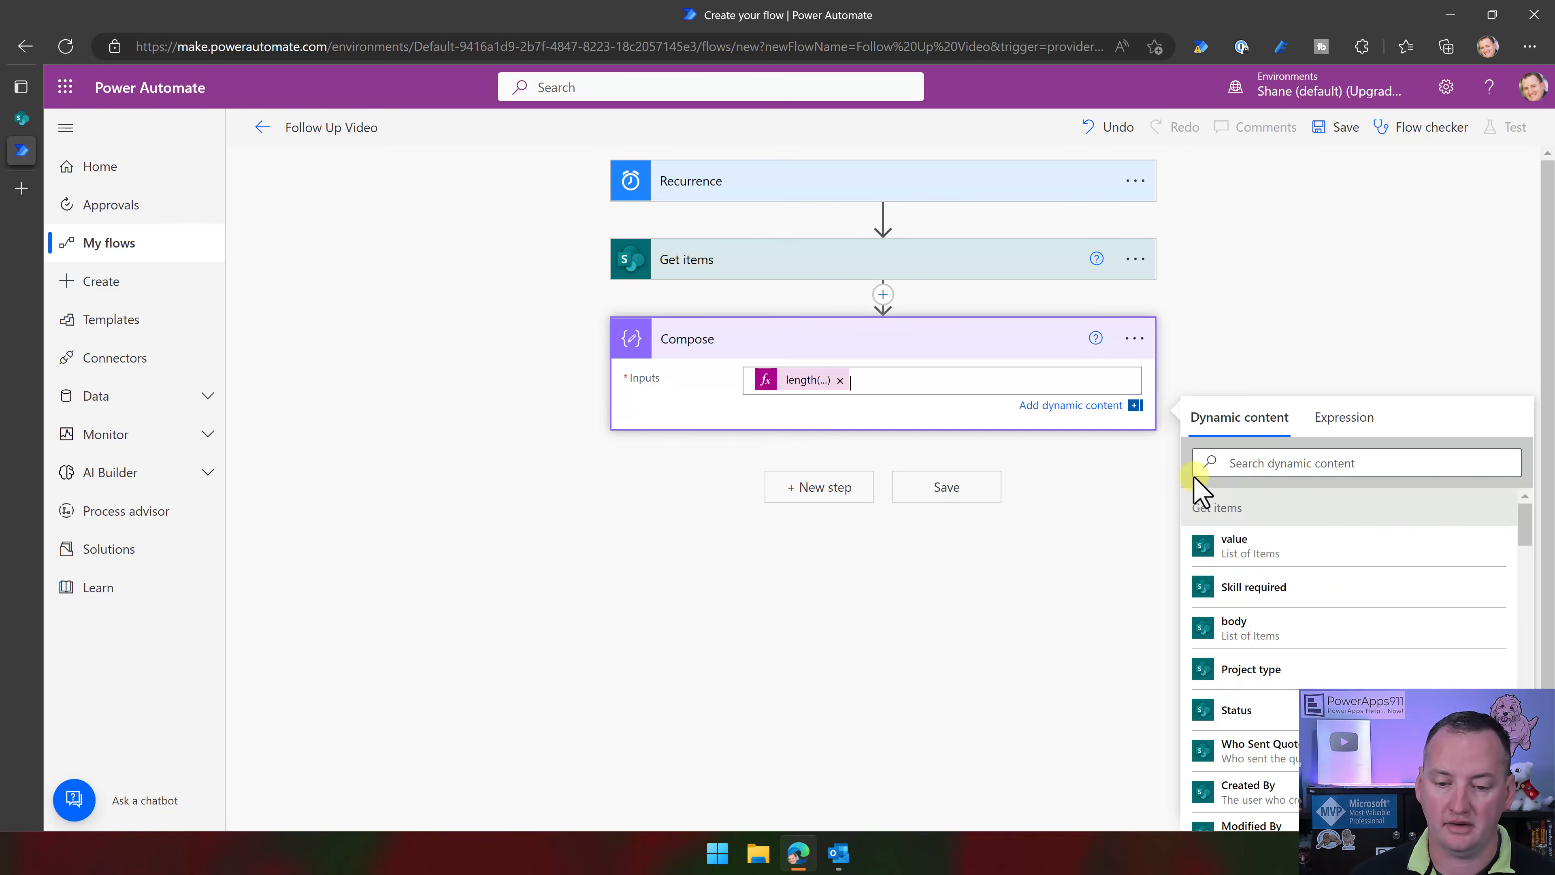
{"action": "left_click", "coordinate": [1413, 171]}
Save the flow and run it as a manual test
{"action": "left_click", "coordinate": [1330, 134]}
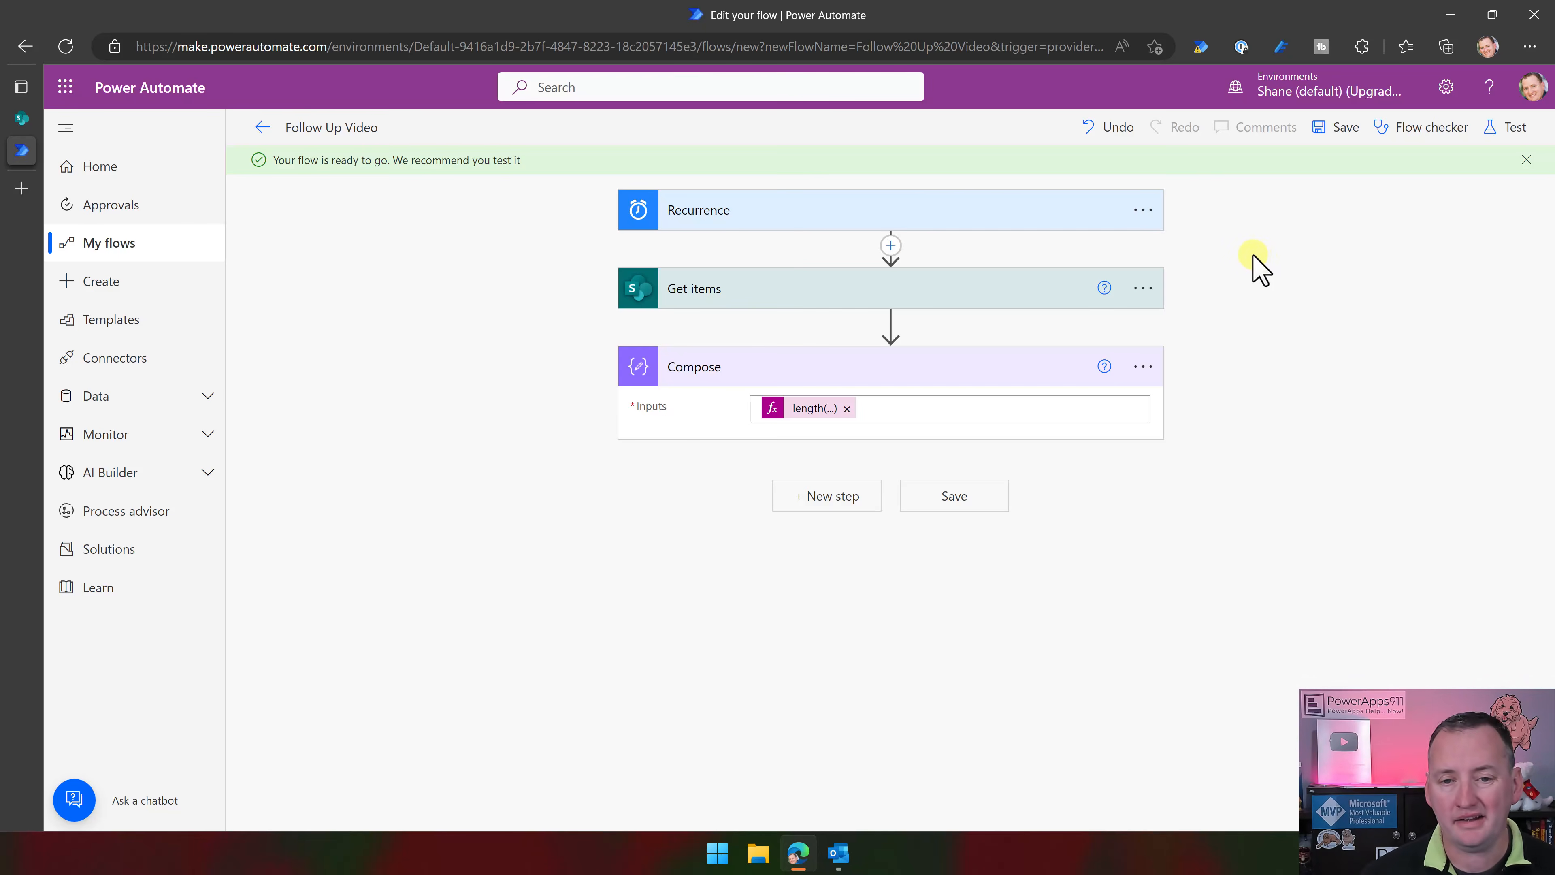
{"action": "left_click", "coordinate": [1510, 140]}
{"action": "left_click", "coordinate": [1305, 173]}
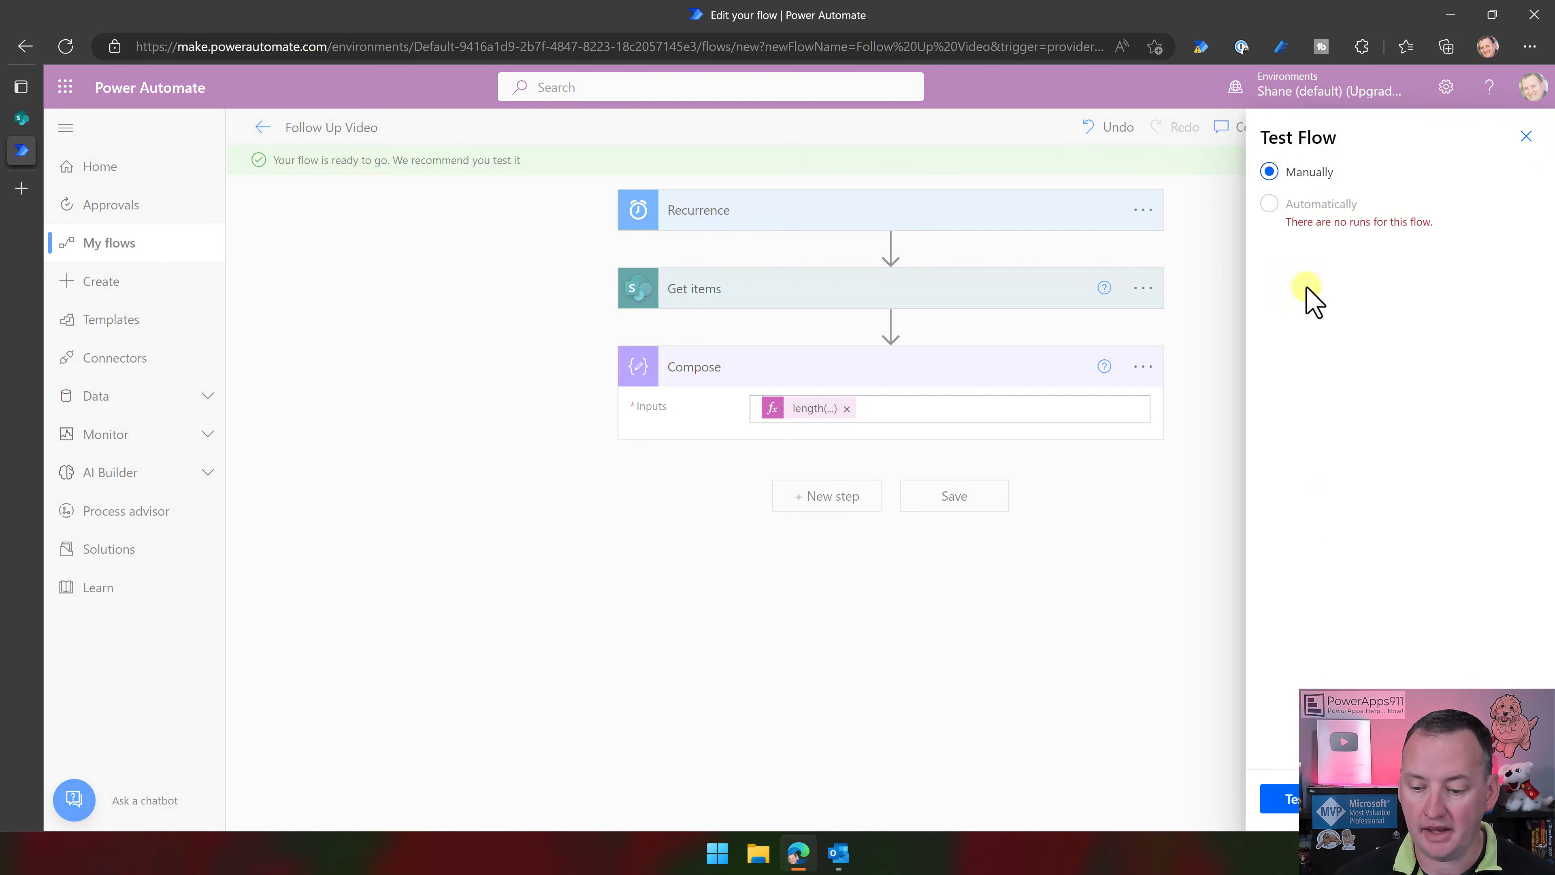
{"action": "left_click", "coordinate": [1281, 798]}
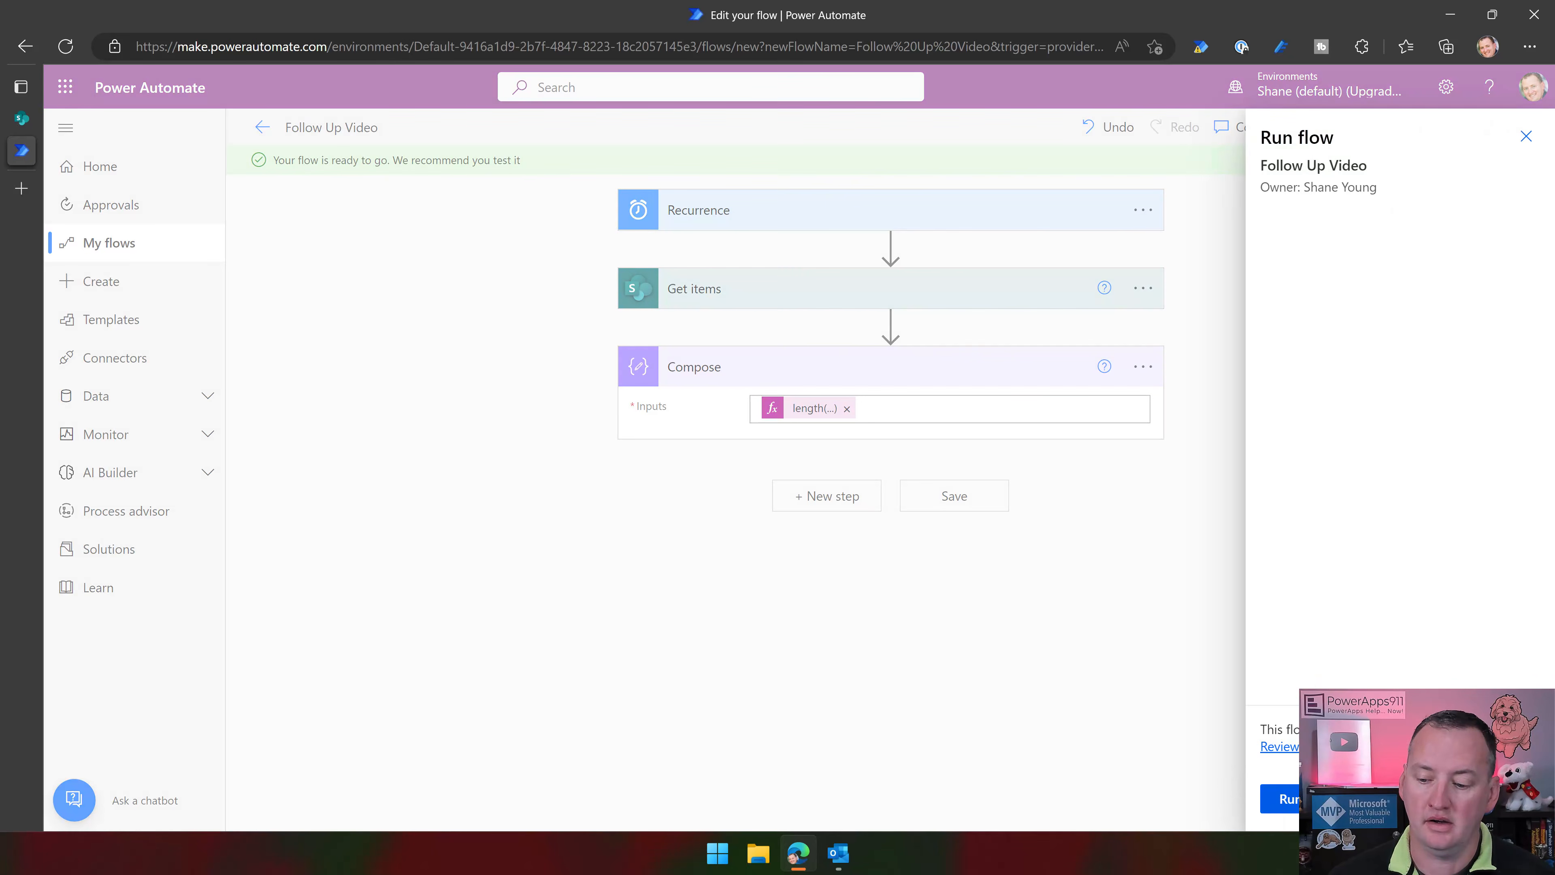
{"action": "left_click", "coordinate": [1283, 804]}
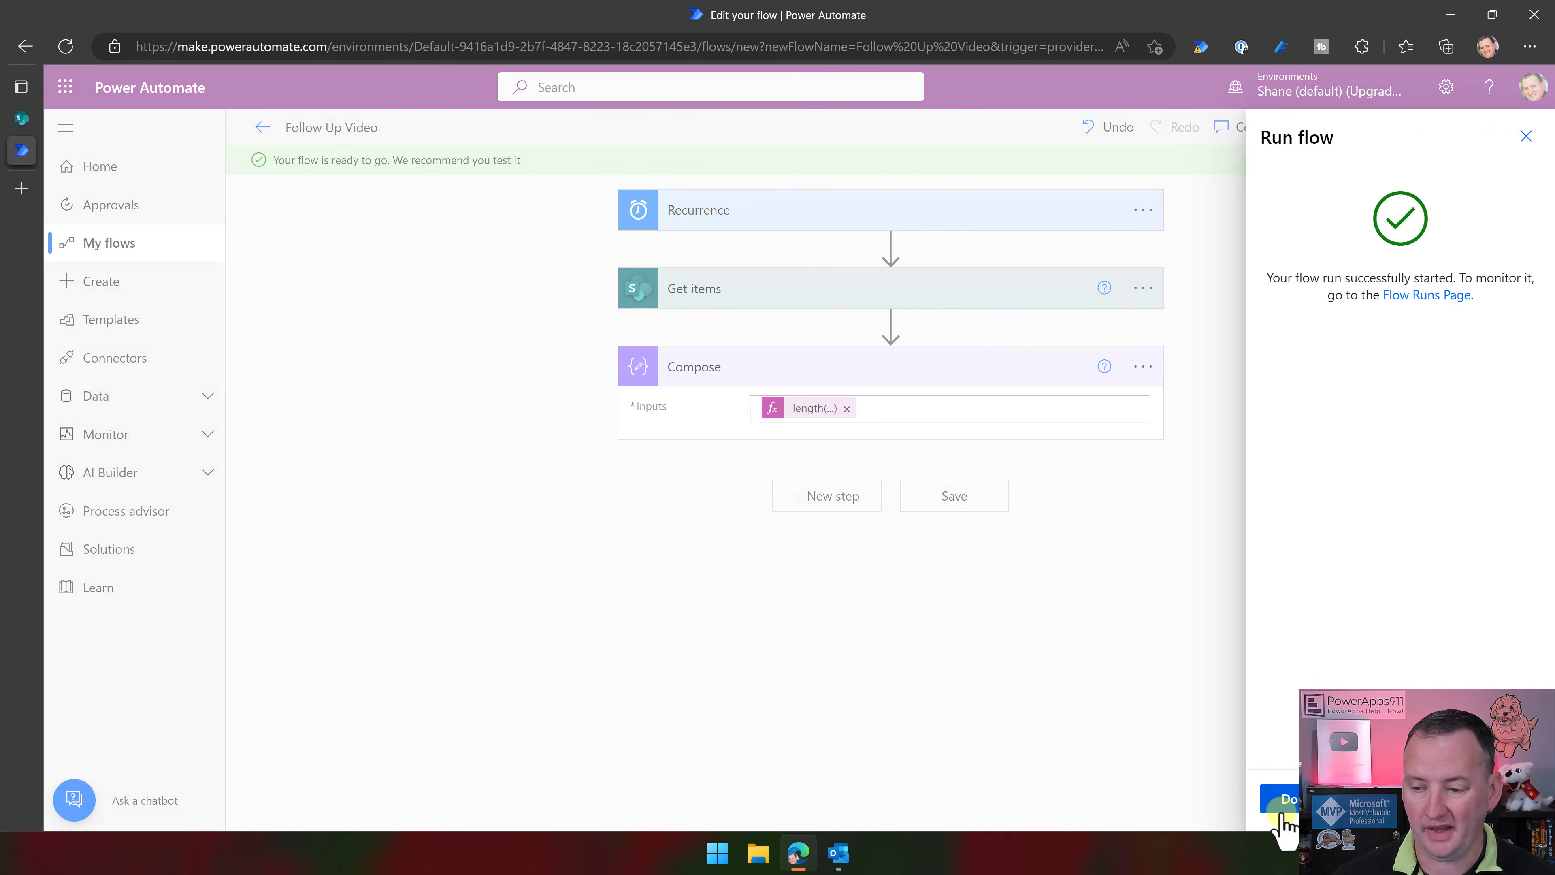
{"action": "left_click", "coordinate": [1282, 799]}
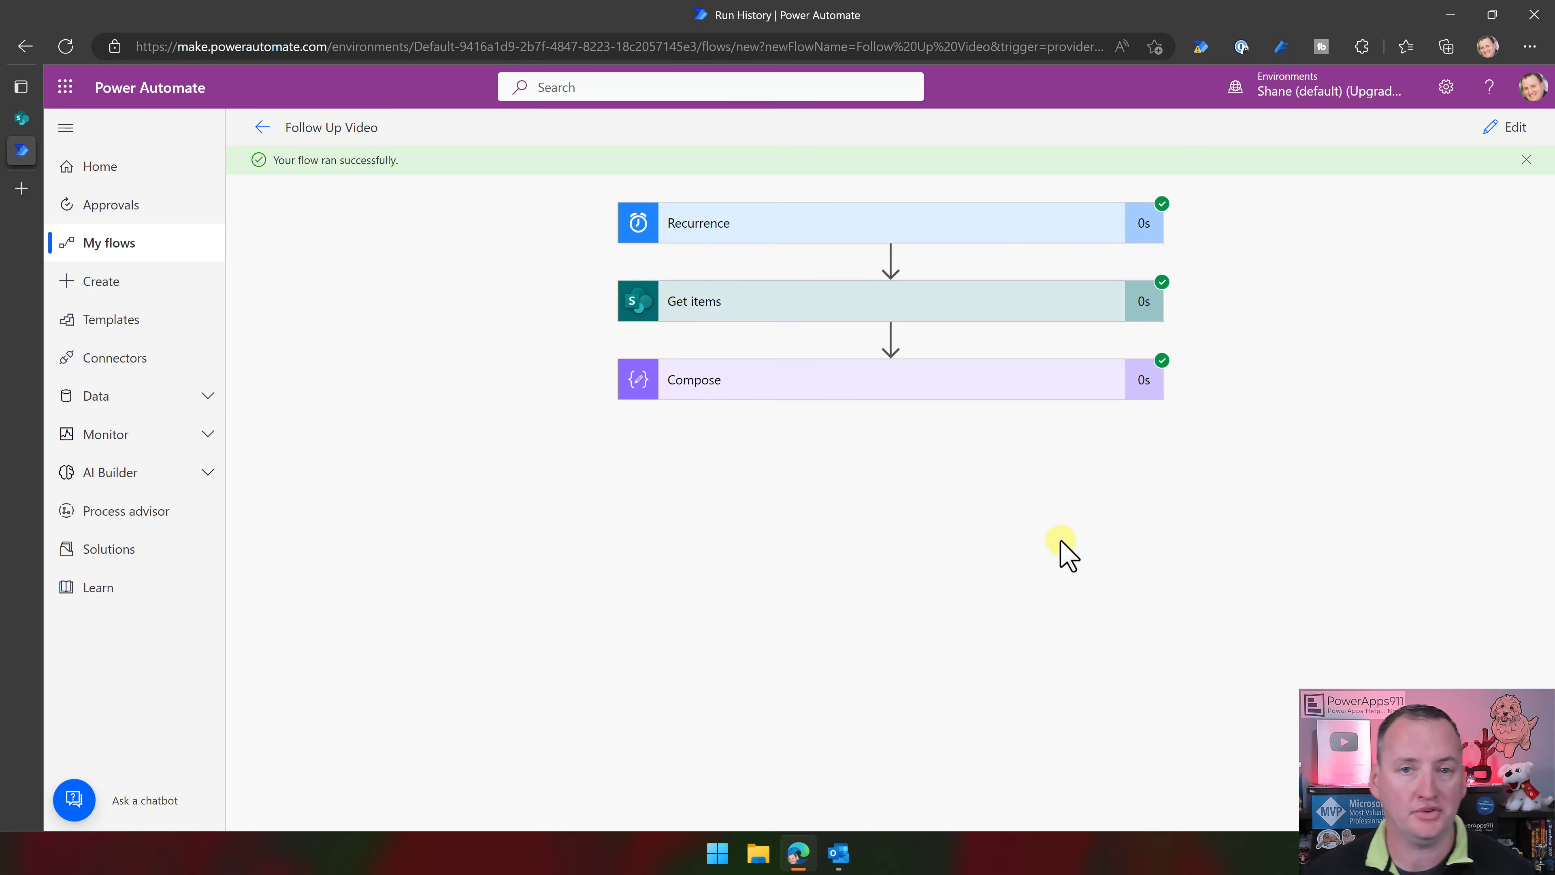
Examine the Compose output of the test run and compare it with the blank Follow Up Week entries in the SharePoint list
{"action": "left_click", "coordinate": [939, 386]}
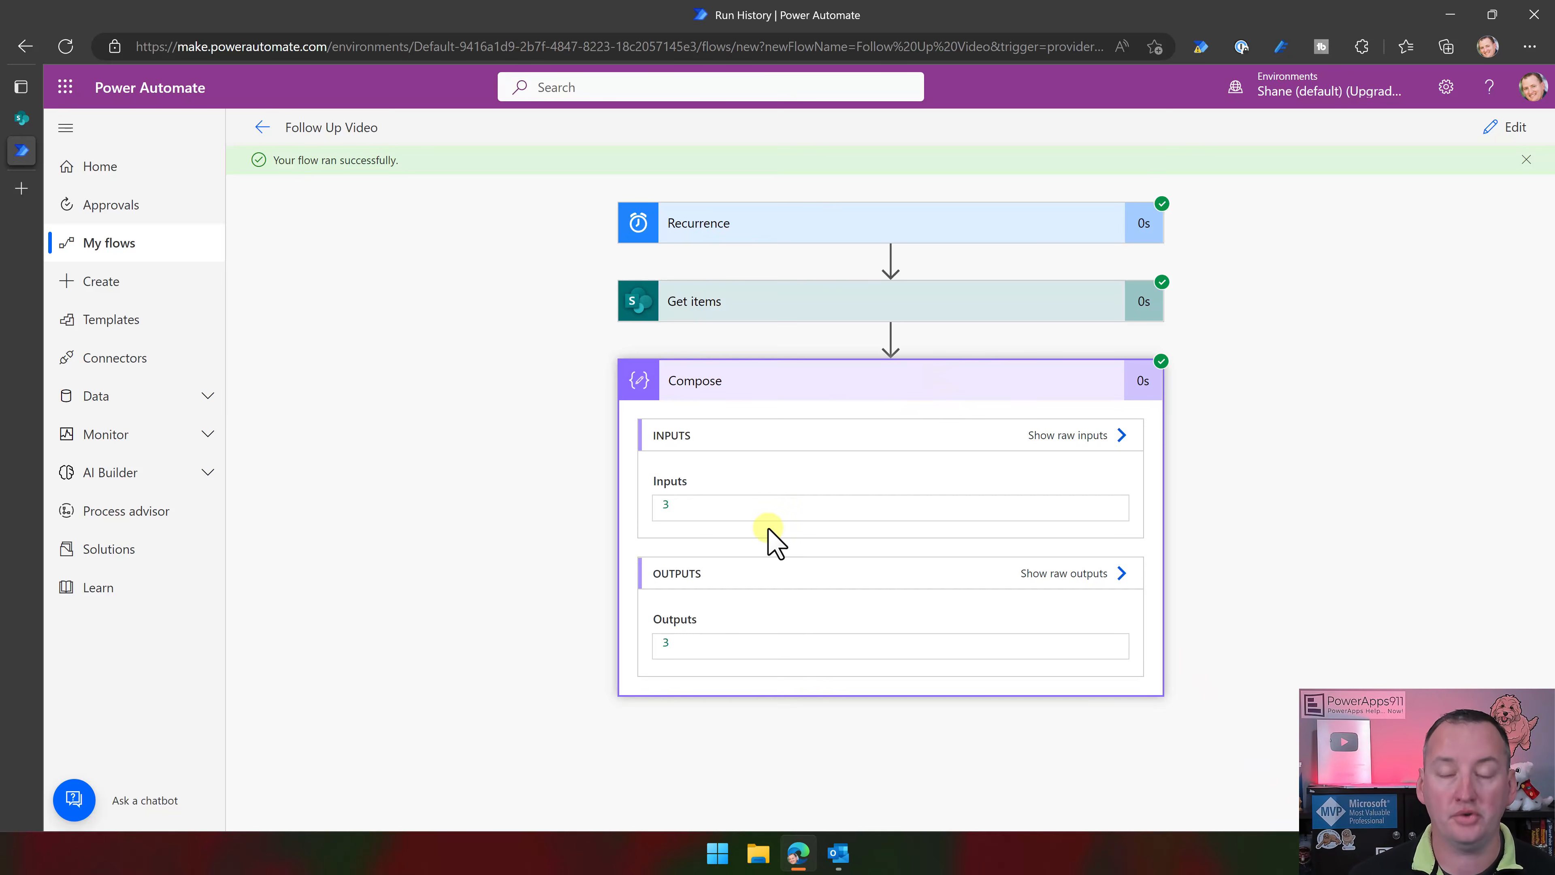
{"action": "left_click", "coordinate": [22, 118]}
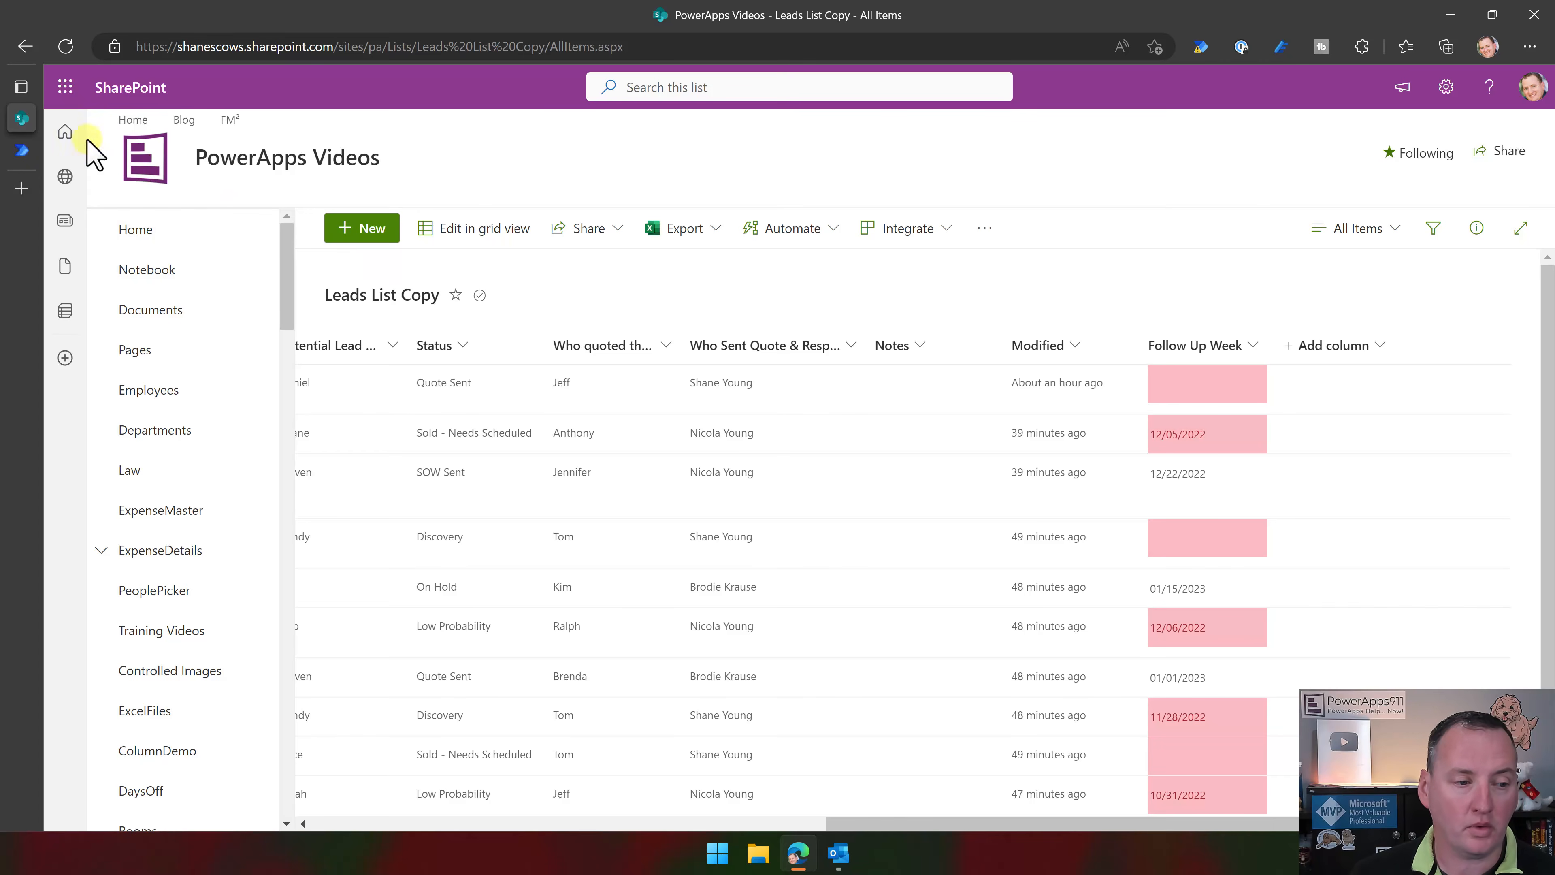
{"action": "left_click", "coordinate": [22, 150]}
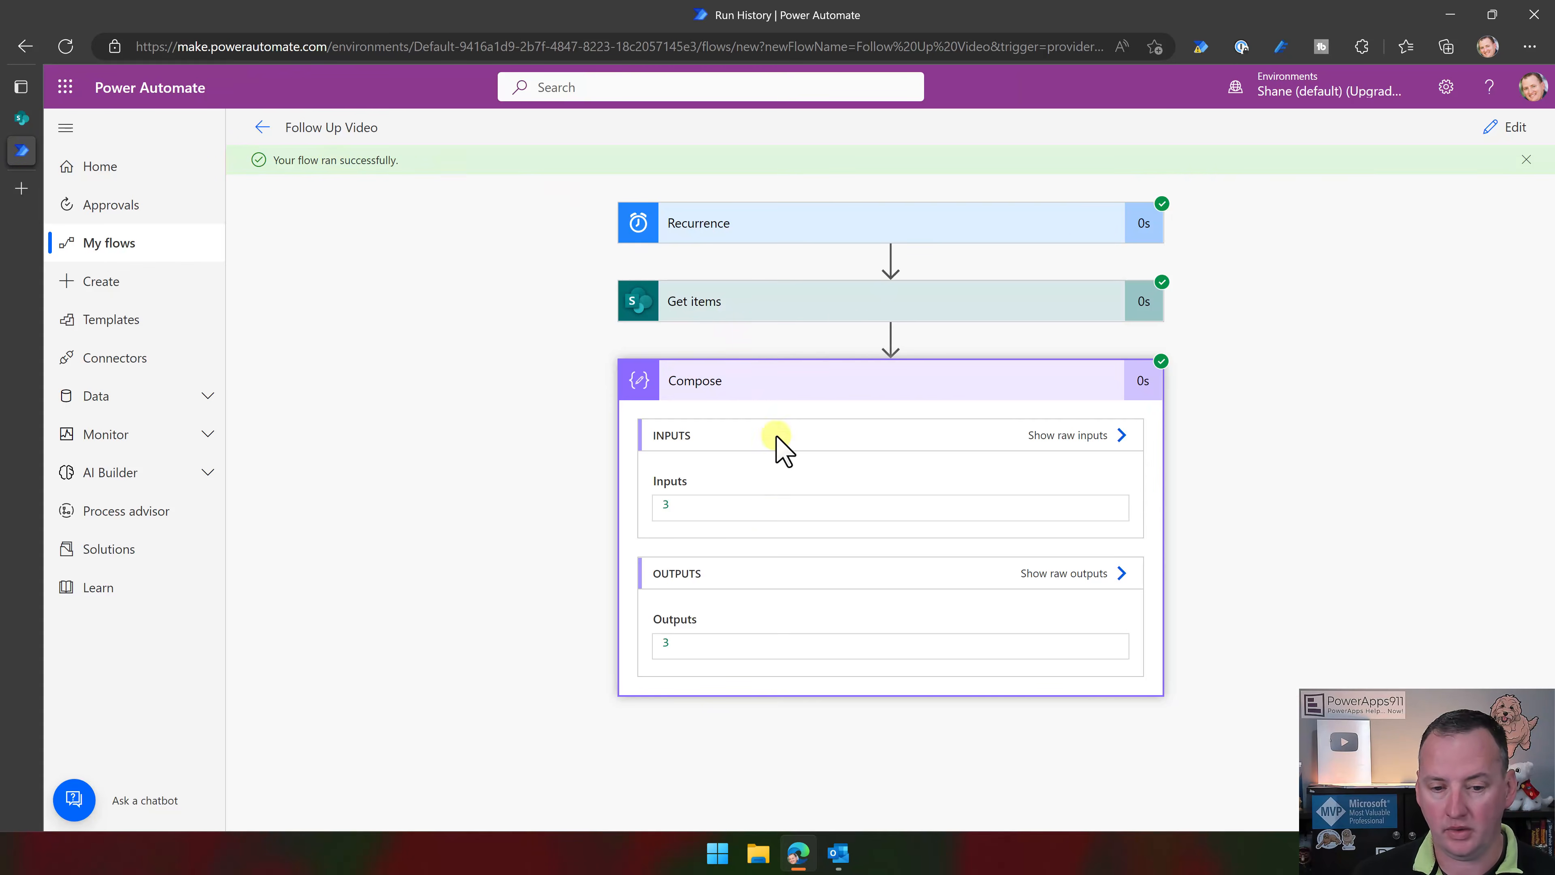
Reopen the flow for editing and extend the Get items filter query to "Dateforfollowup eq null or Dateforfollowup lt"
{"action": "left_click", "coordinate": [1511, 129]}
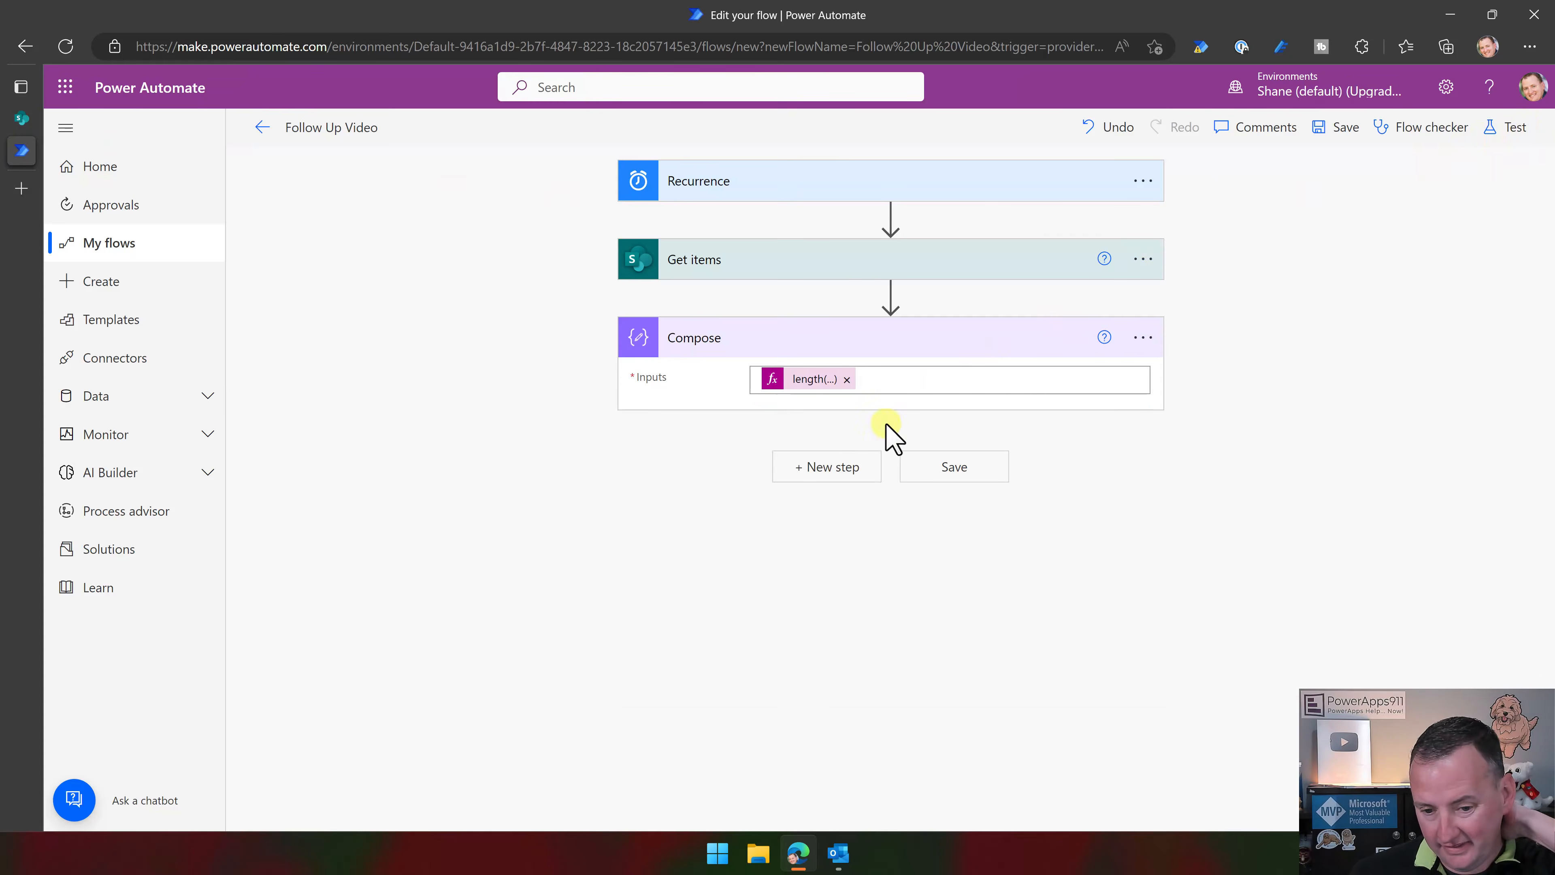
{"action": "left_click", "coordinate": [810, 269]}
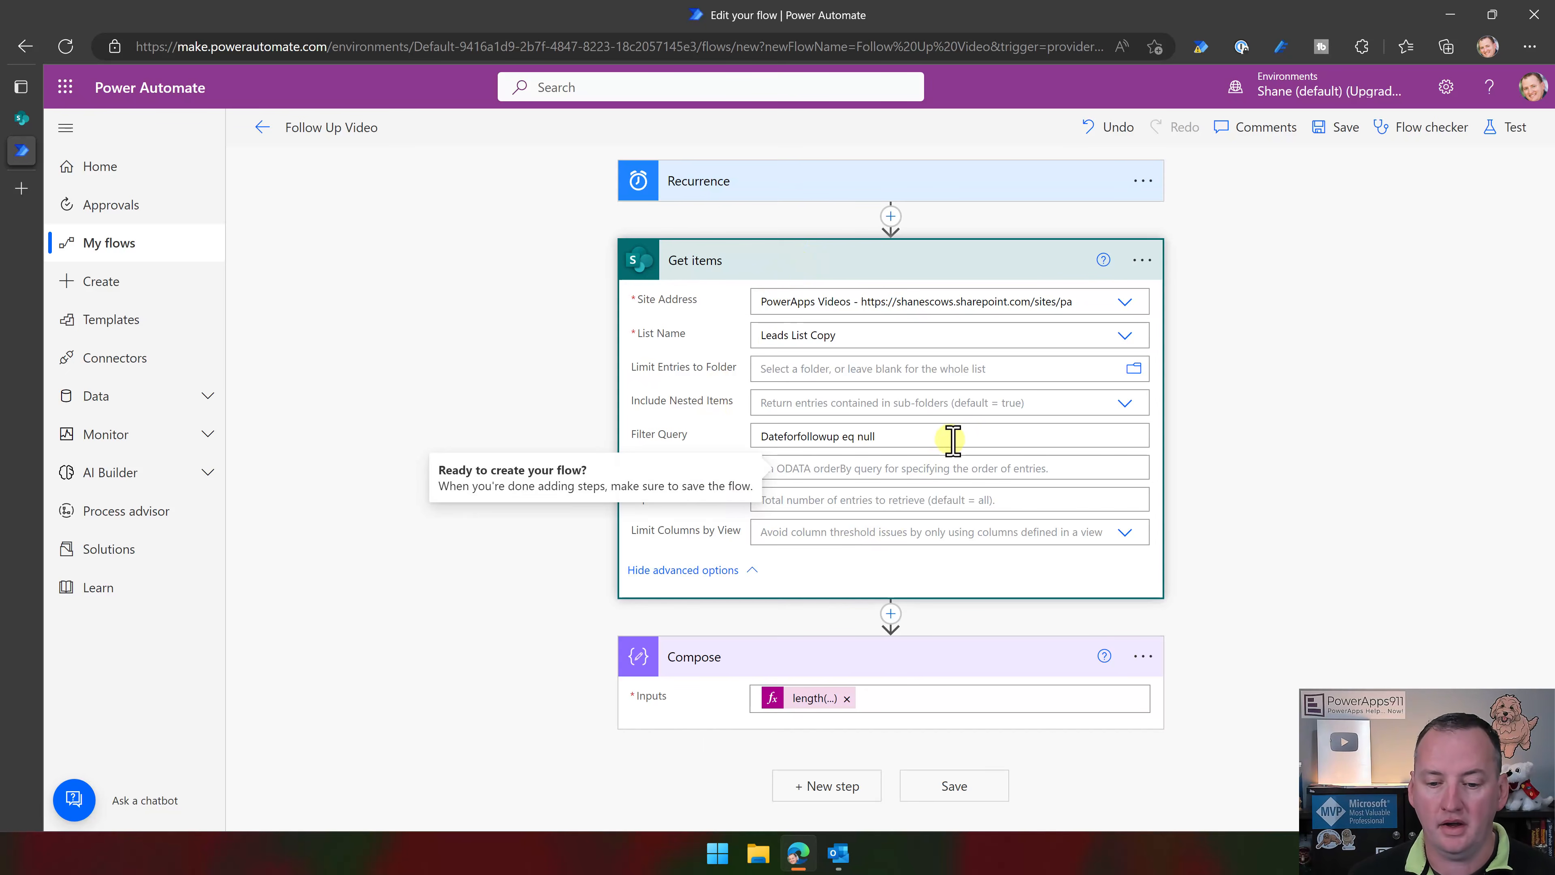
{"action": "left_click", "coordinate": [1044, 435]}
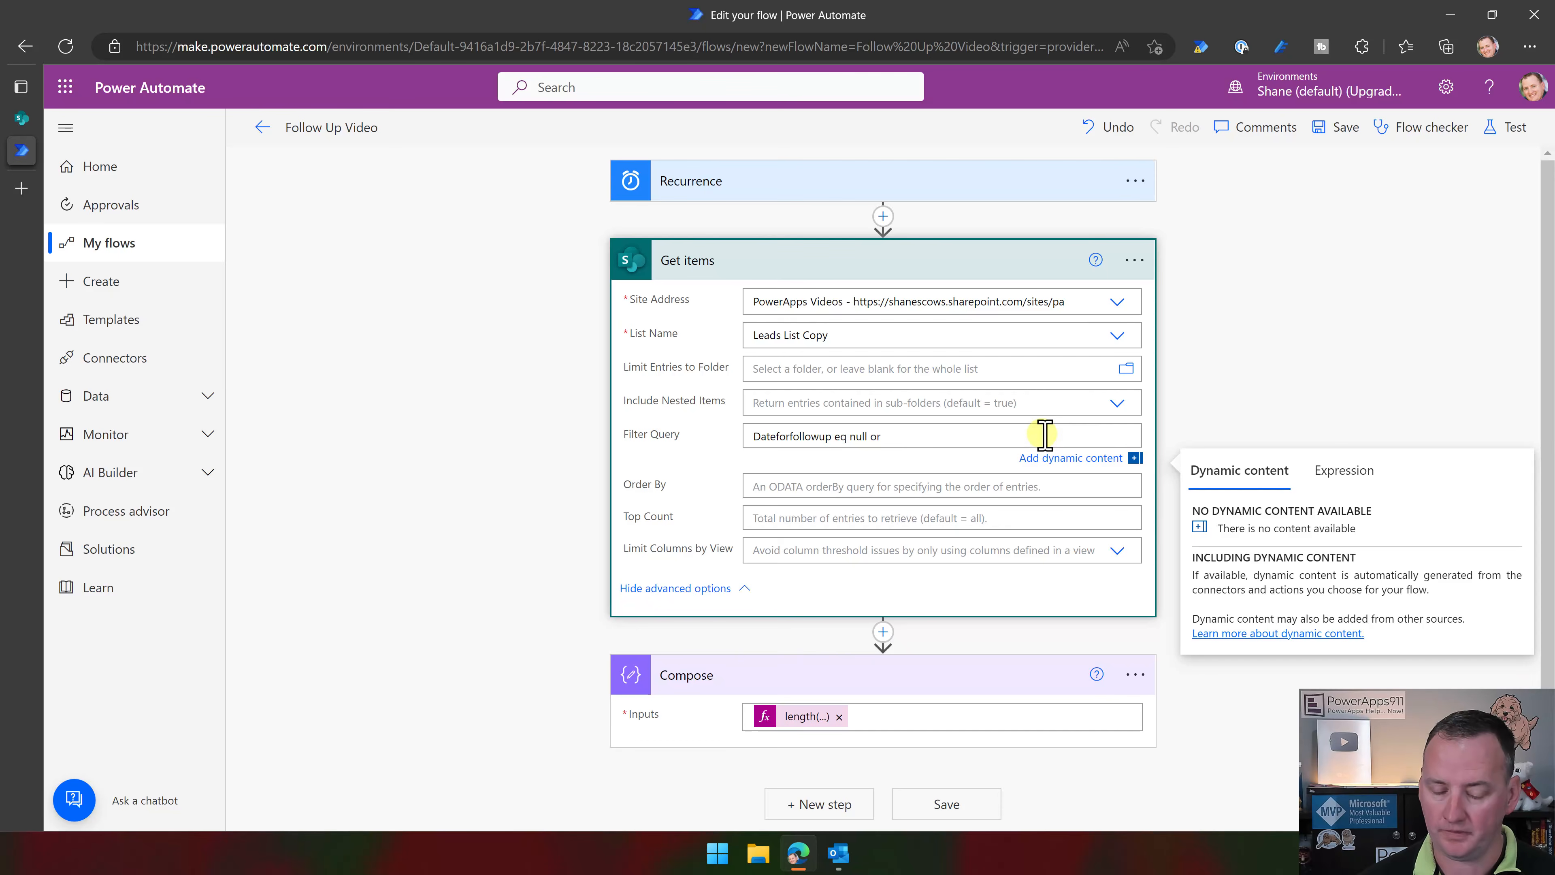
{"action": "type", "text": "Dateforfollowup"}
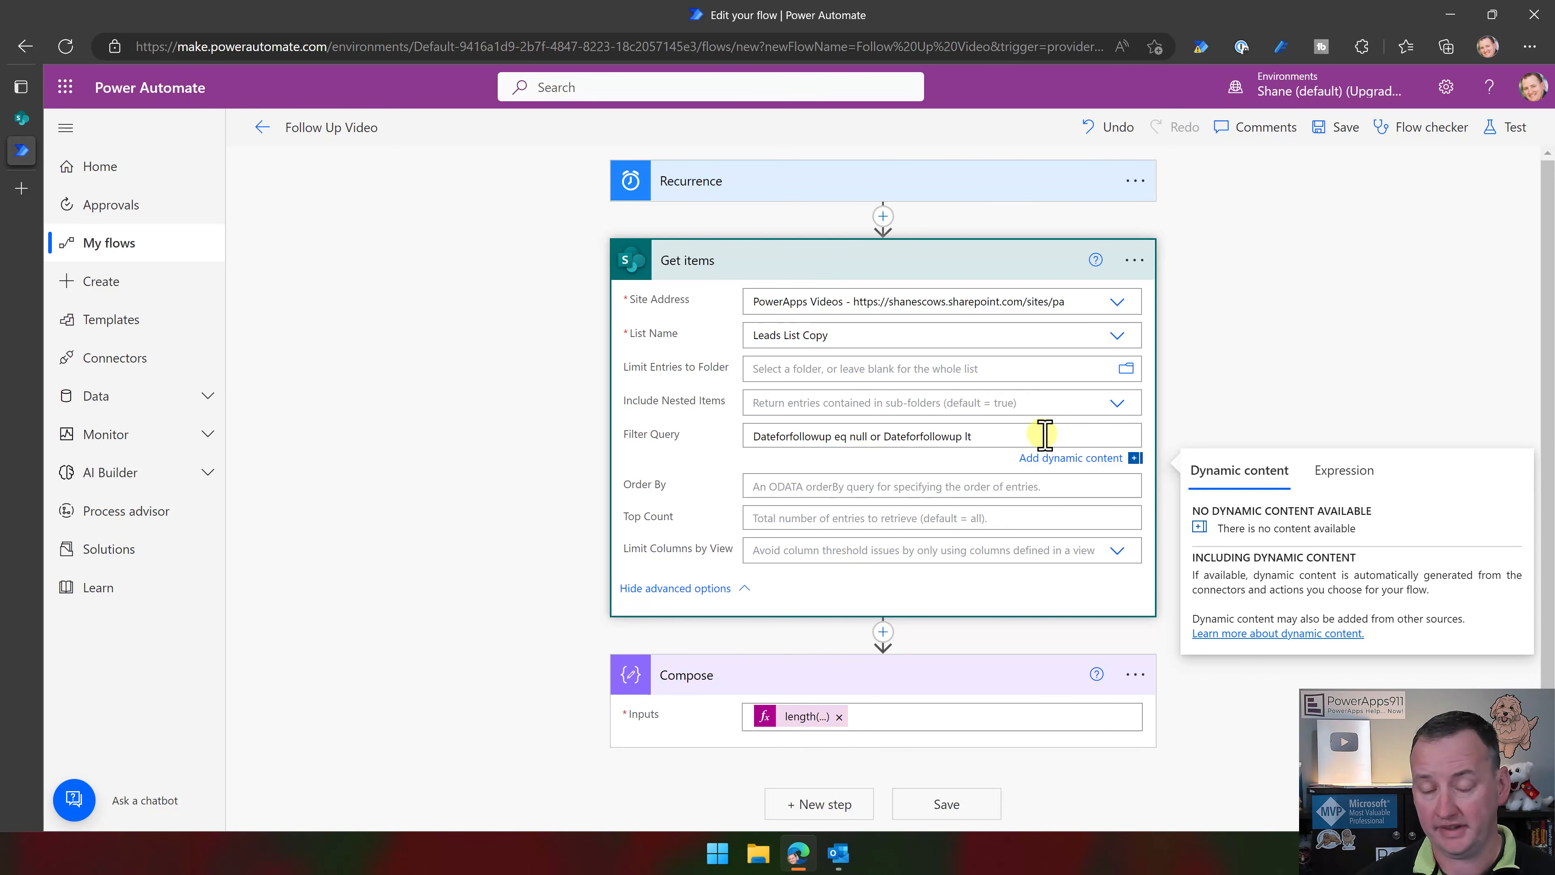
{"action": "type", "text": " lt"}
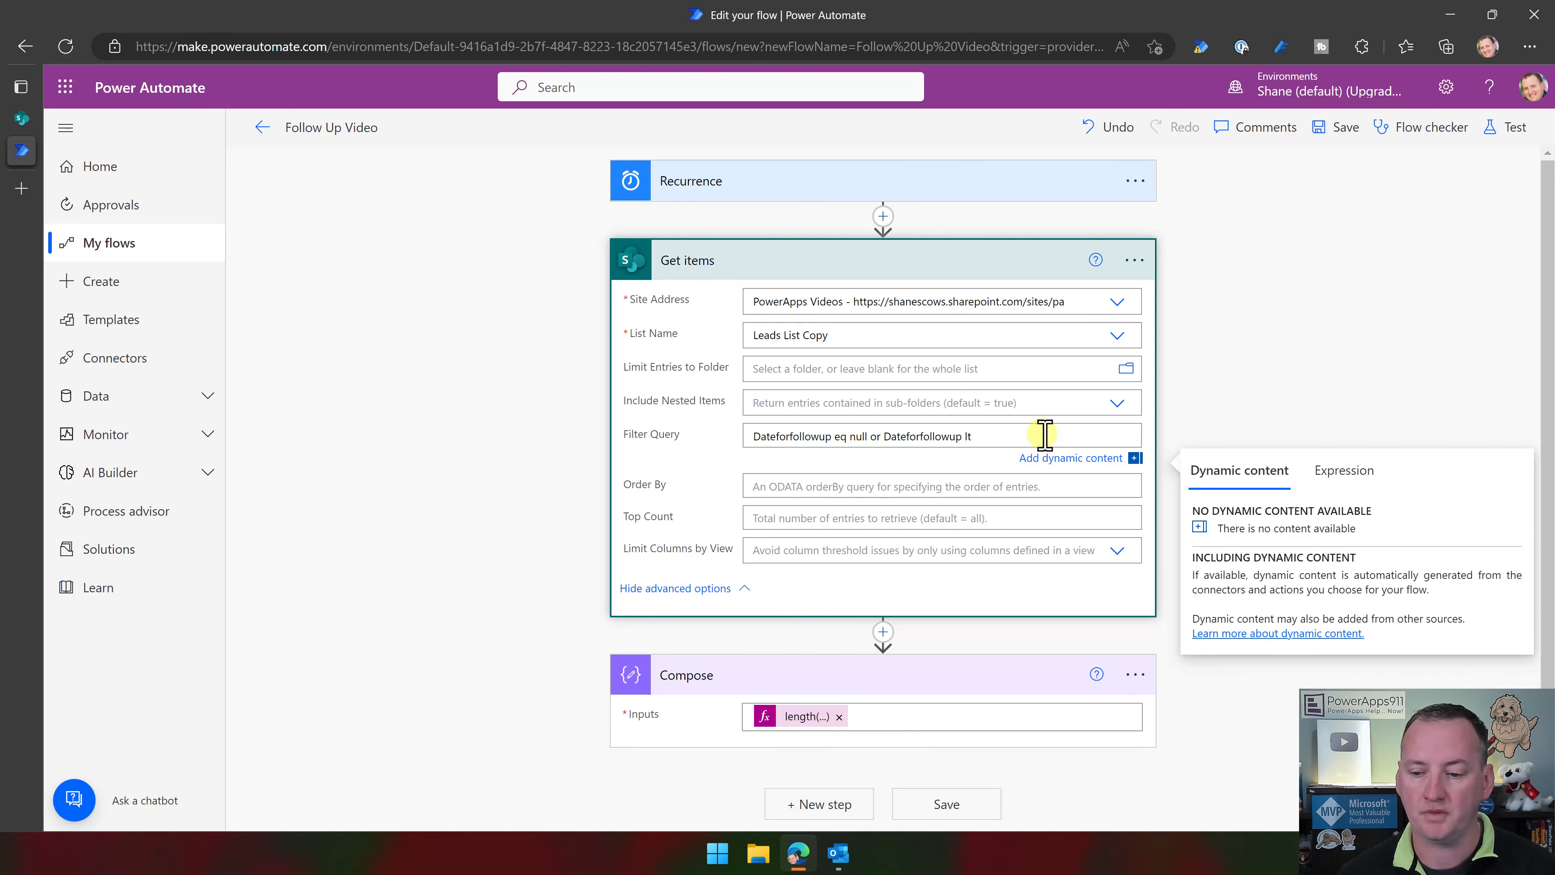
Insert the expression addDays(utcNow(),6,'yyyy-MM-dd') at the end of the Get items filter query
{"action": "left_click", "coordinate": [1344, 476]}
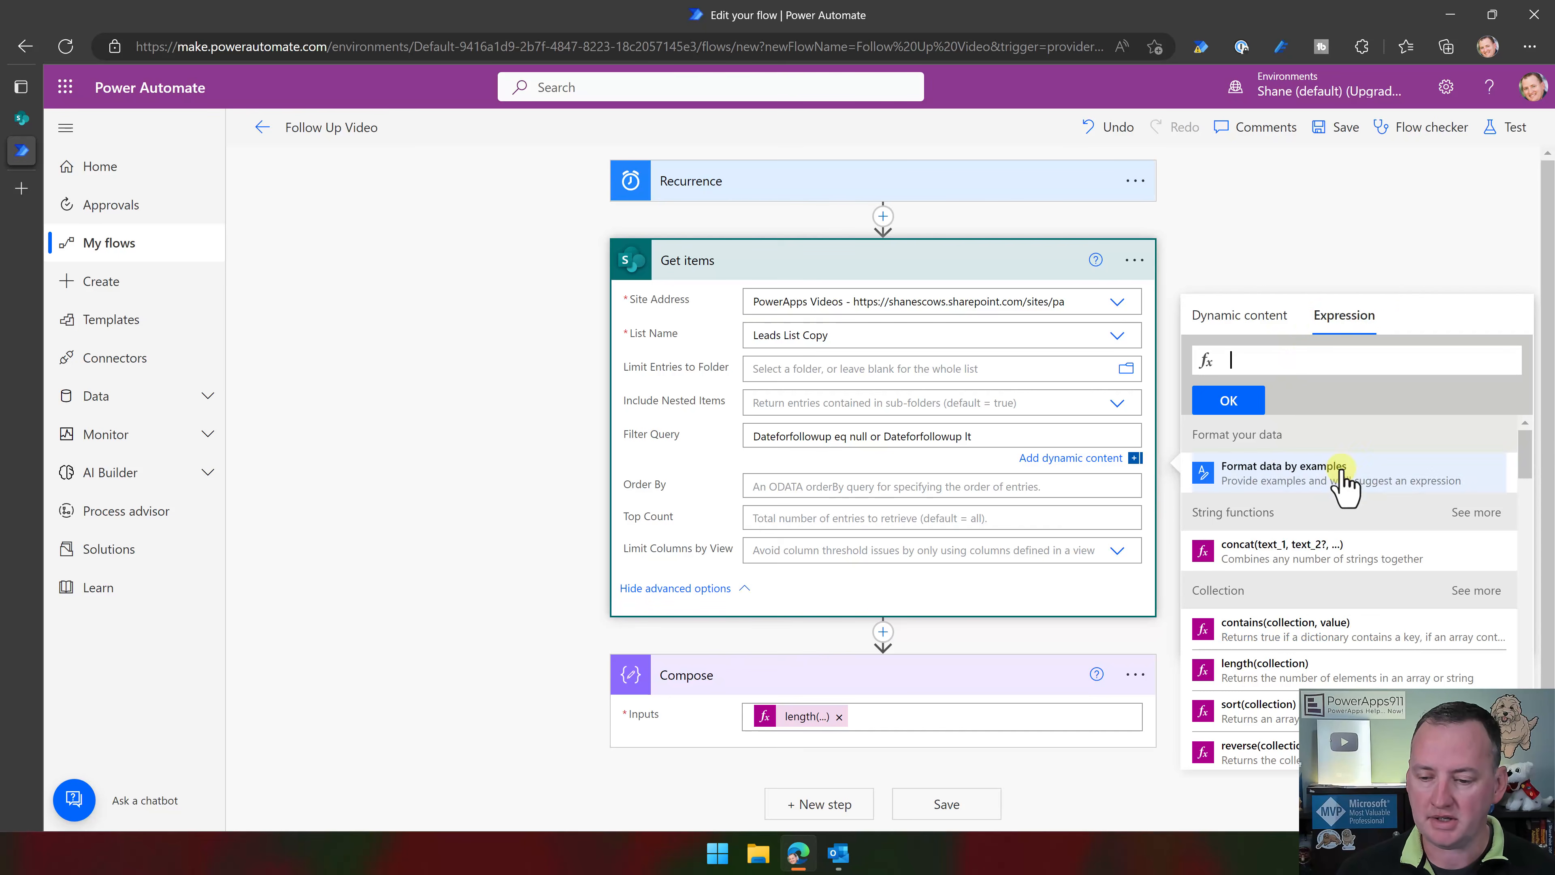
{"action": "left_click", "coordinate": [1275, 360]}
{"action": "type", "text": "addd"}
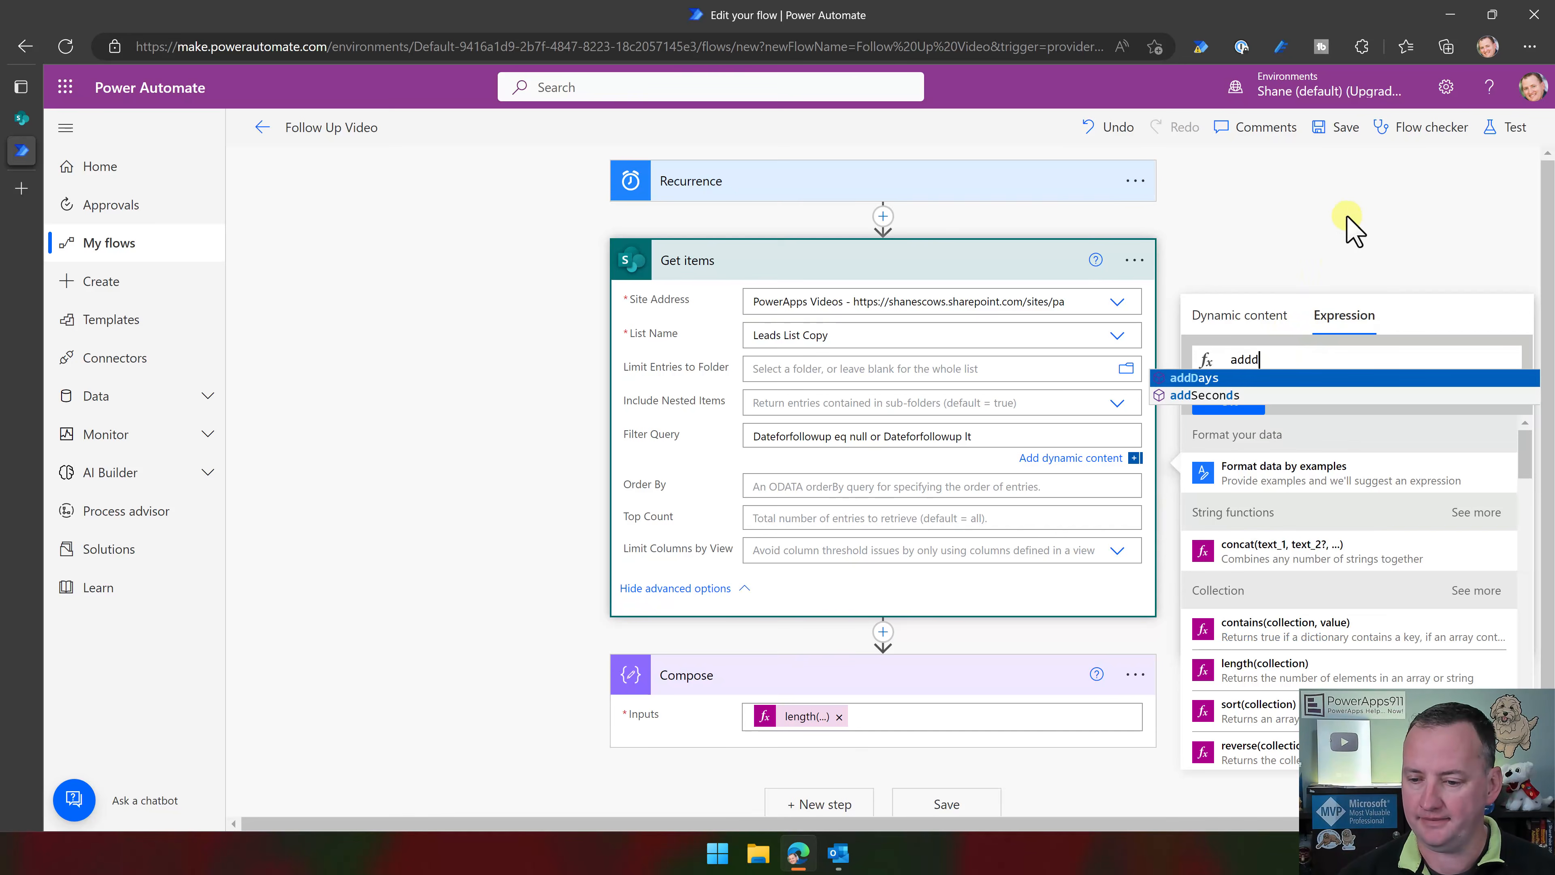
{"action": "key", "text": "Return"}
{"action": "type", "text": "("}
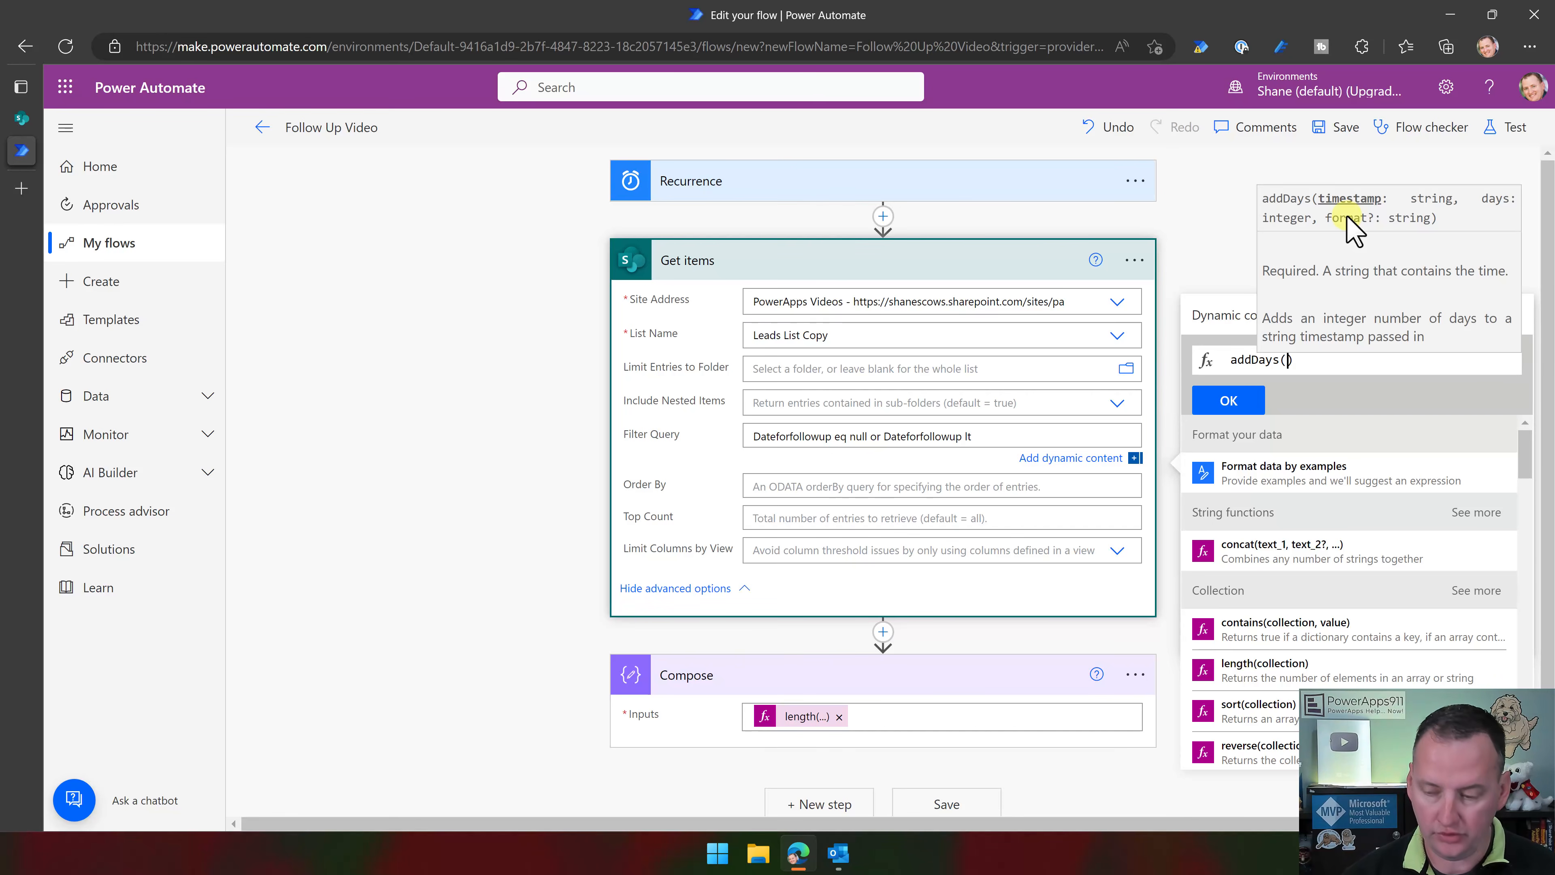
{"action": "type", "text": "utc"}
{"action": "key", "text": "Return"}
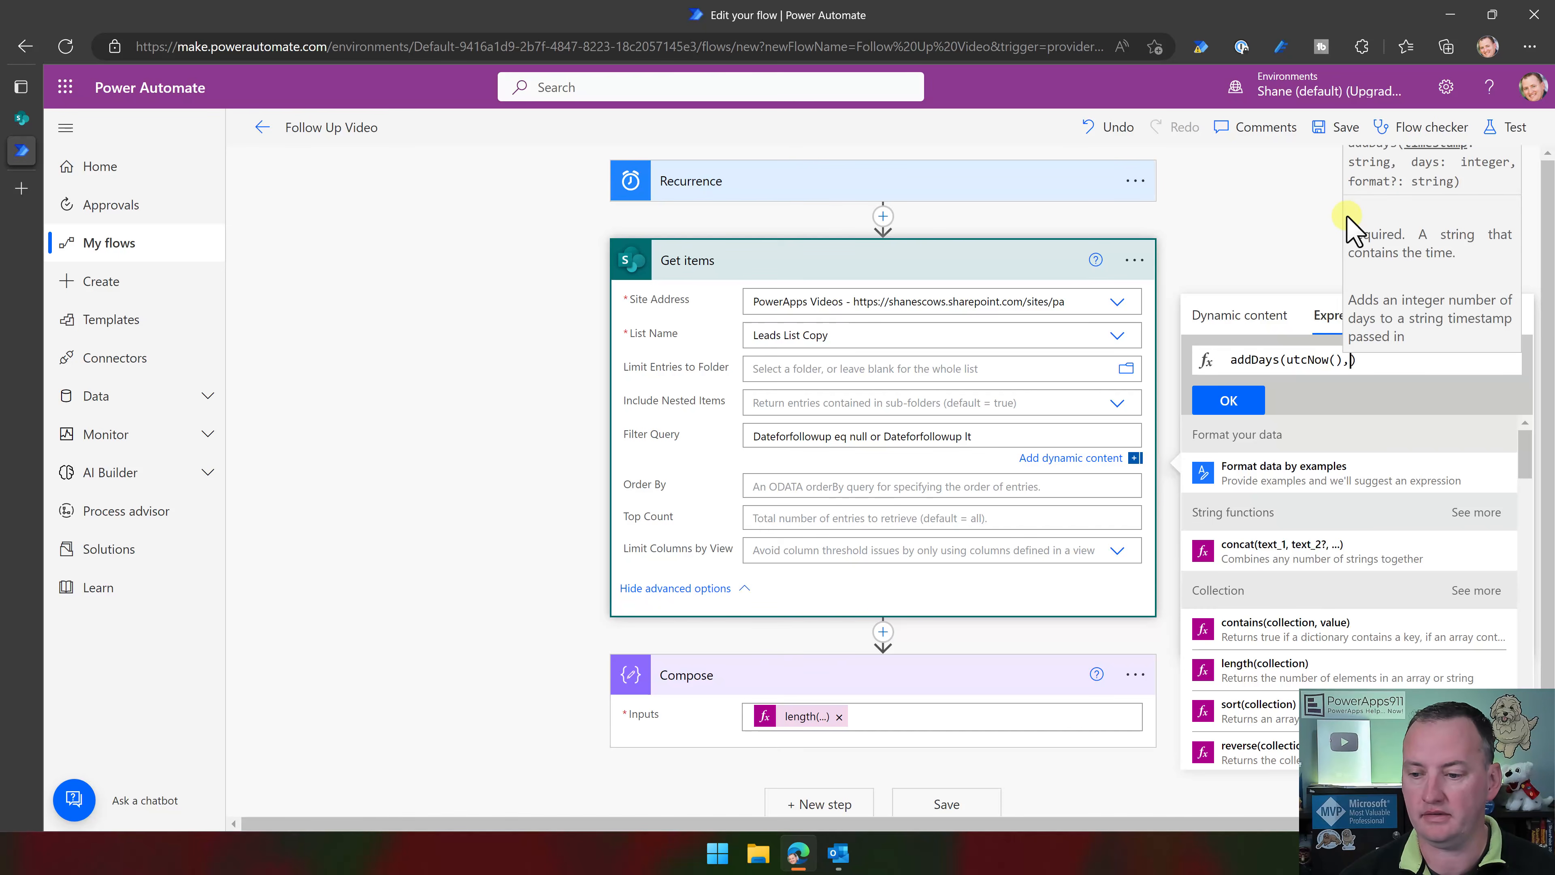
{"action": "type", "text": ","}
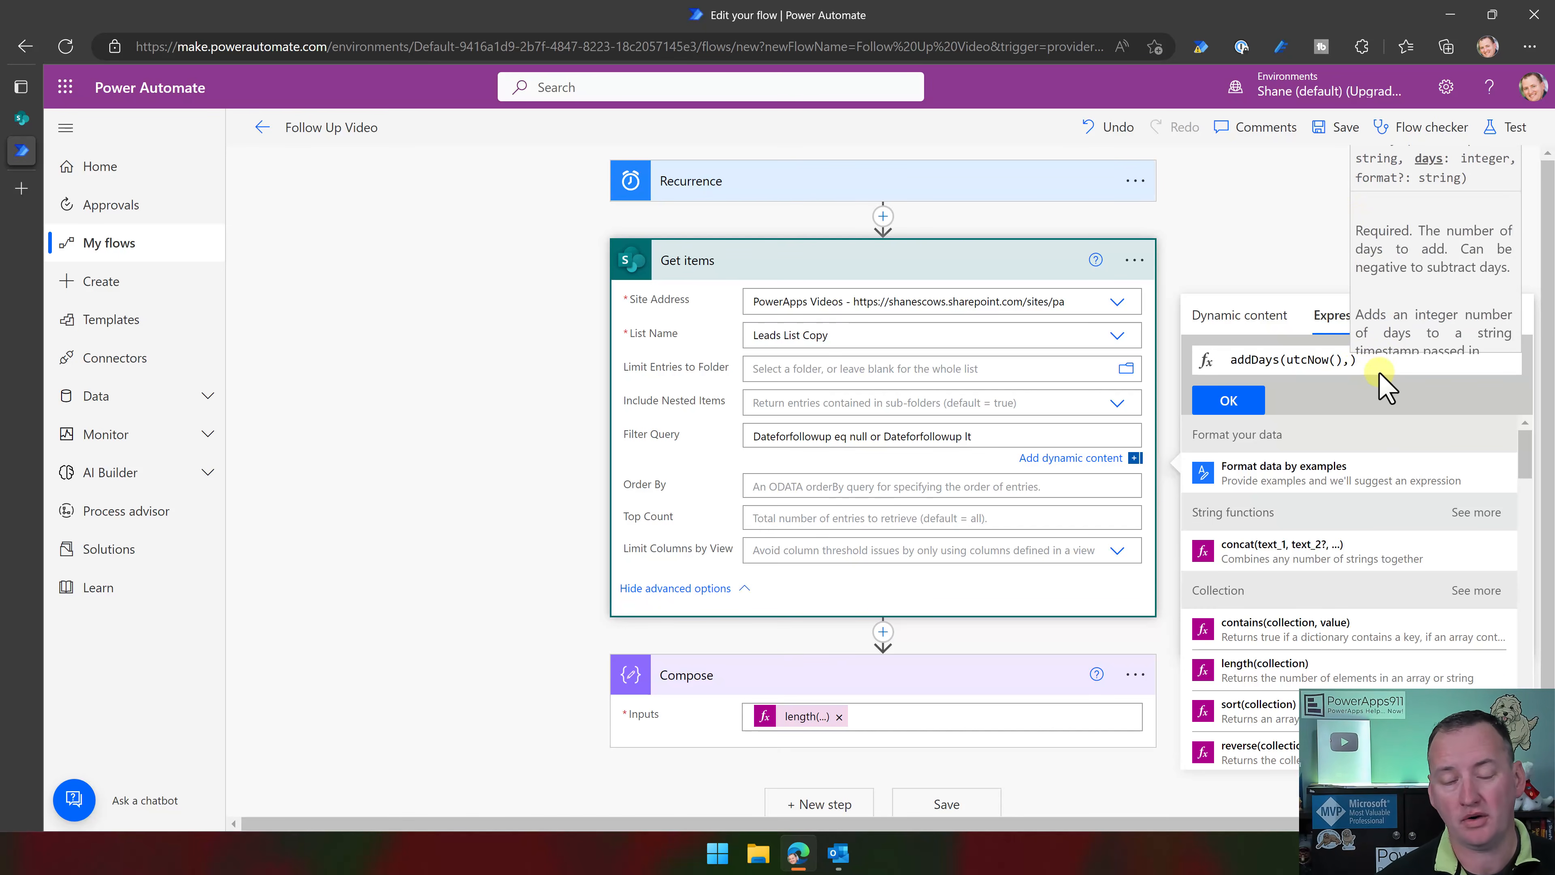
{"action": "type", "text": "6"}
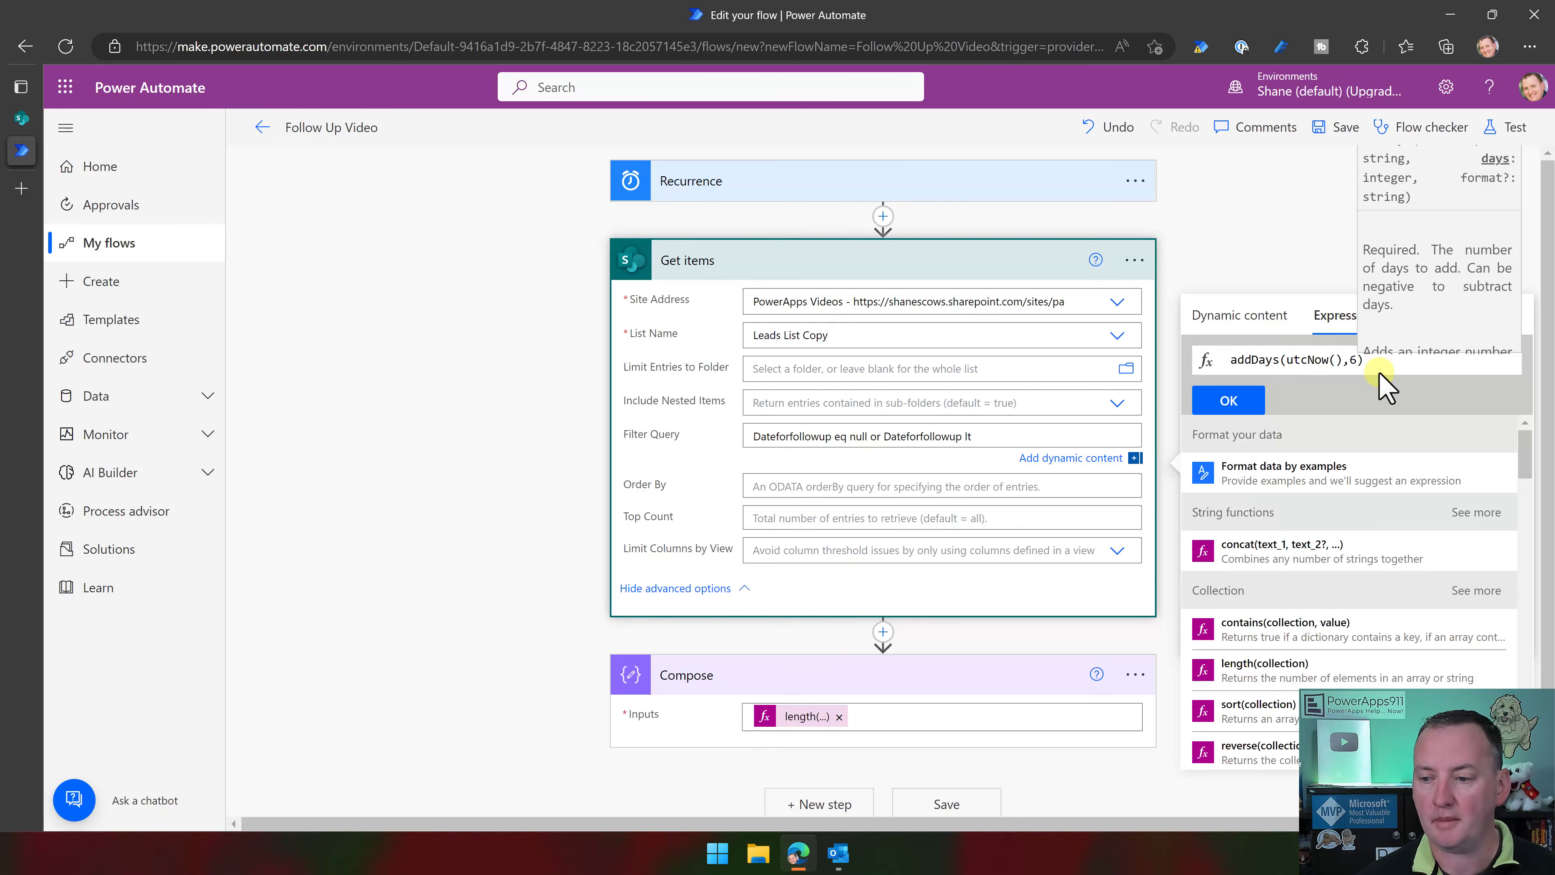
{"action": "type", "text": ","}
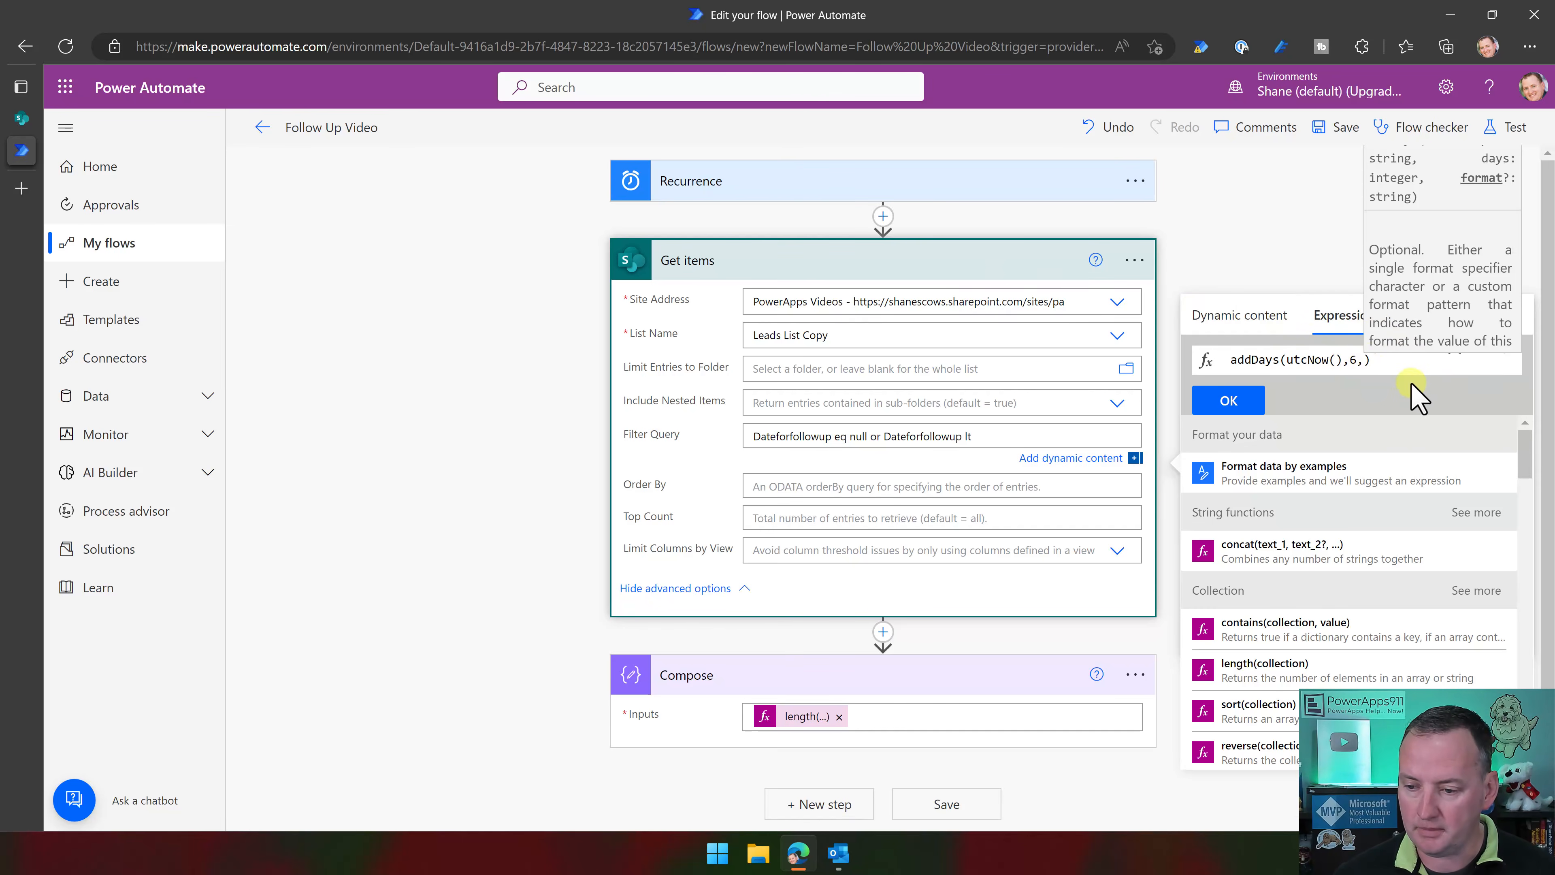
{"action": "type", "text": "'yyyy-MM-dd"}
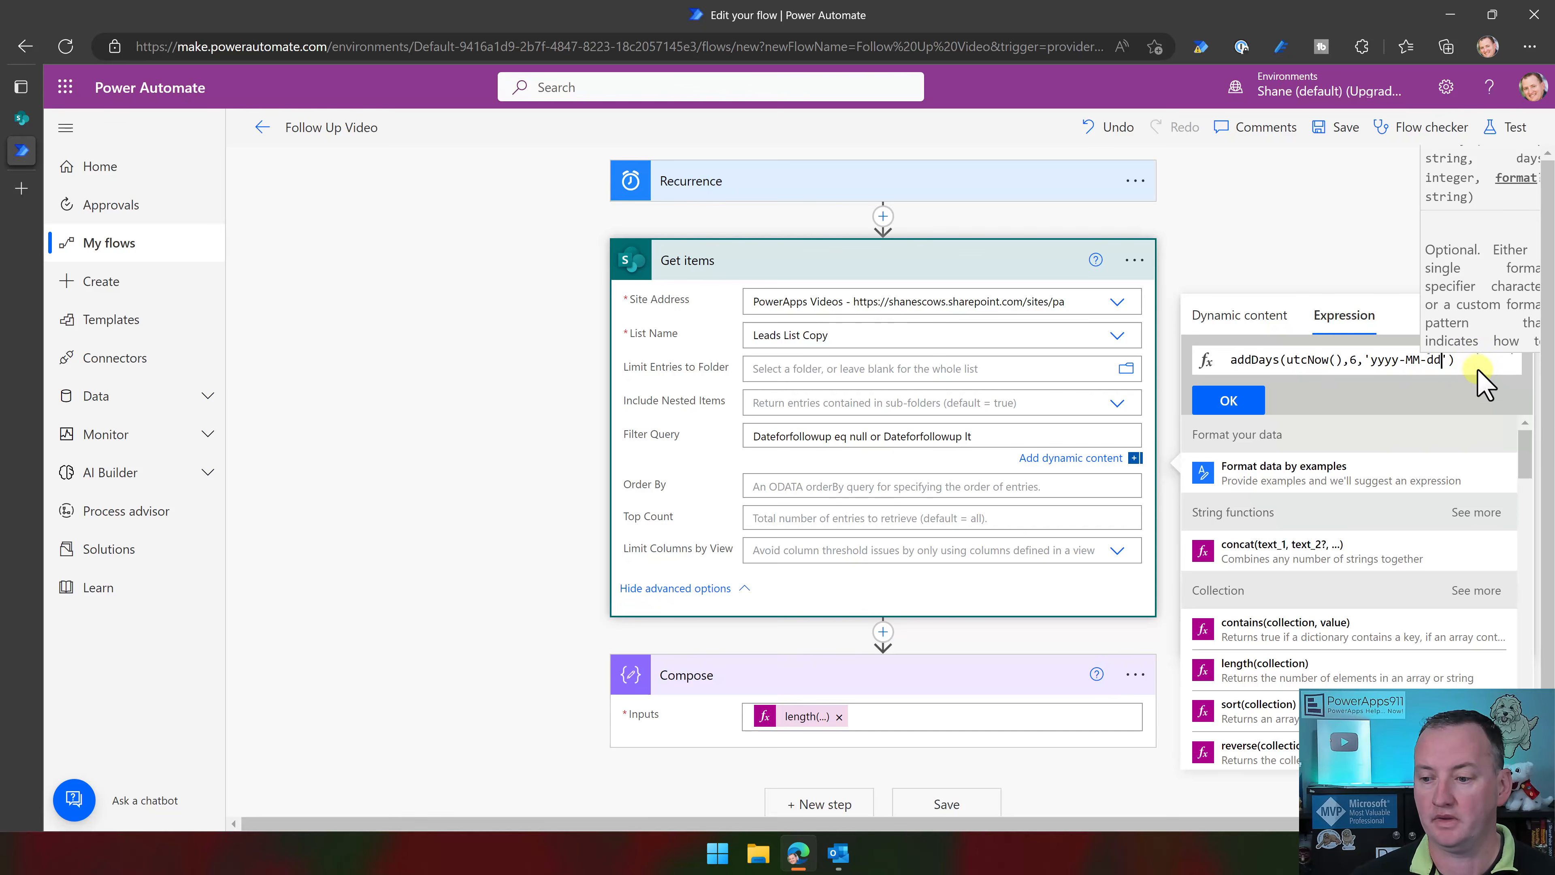
{"action": "left_click", "coordinate": [1234, 402]}
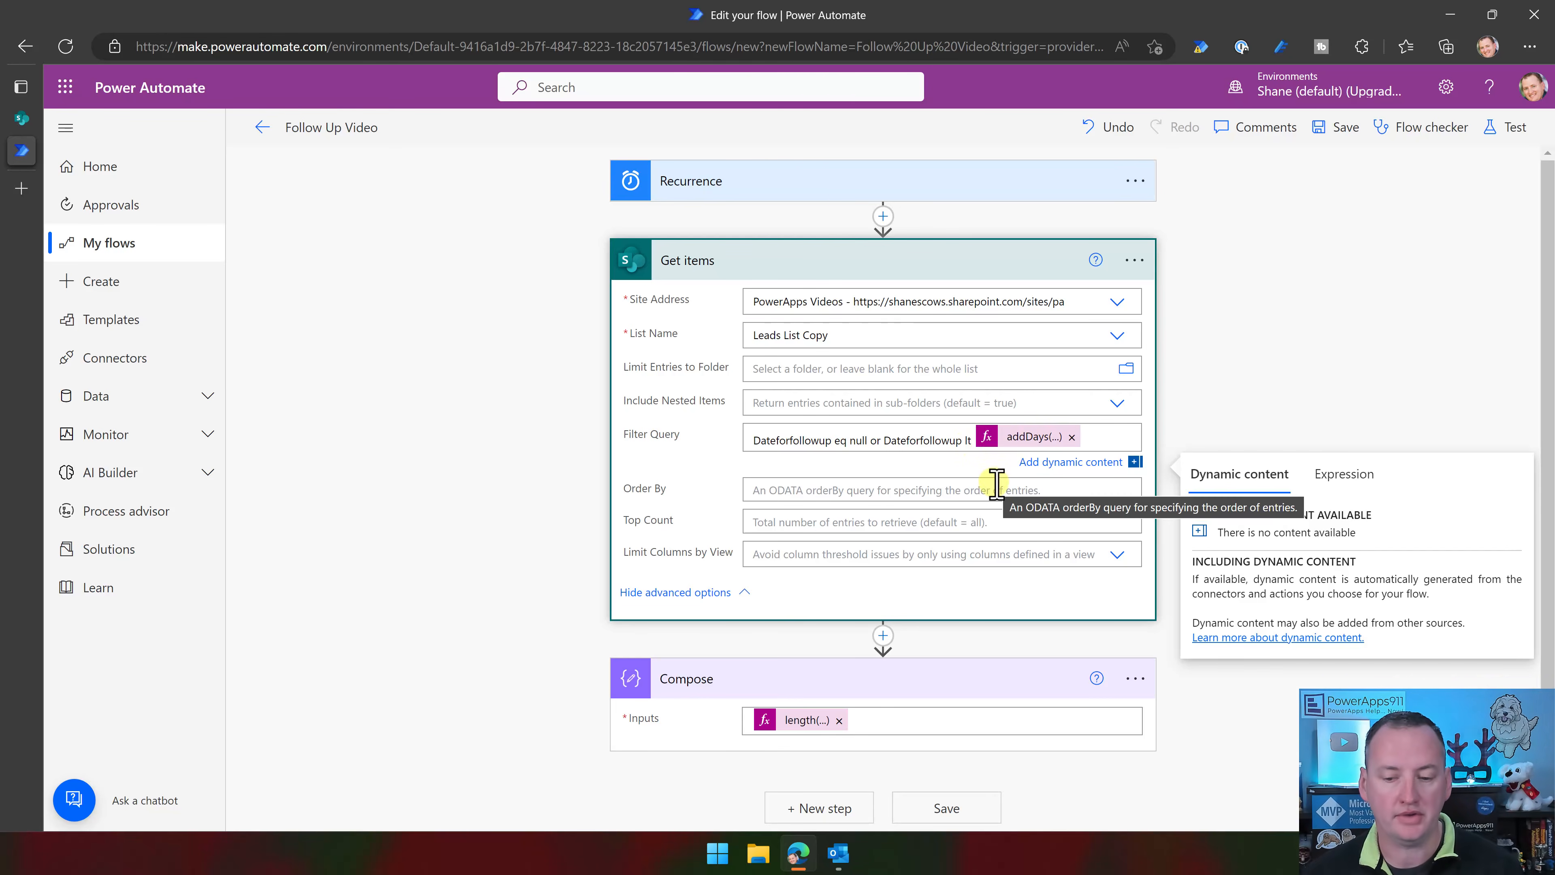
Enclose the addDays expression in the filter query in single quotes
{"action": "type", "text": "'"}
{"action": "left_click", "coordinate": [1092, 441]}
{"action": "type", "text": "'"}
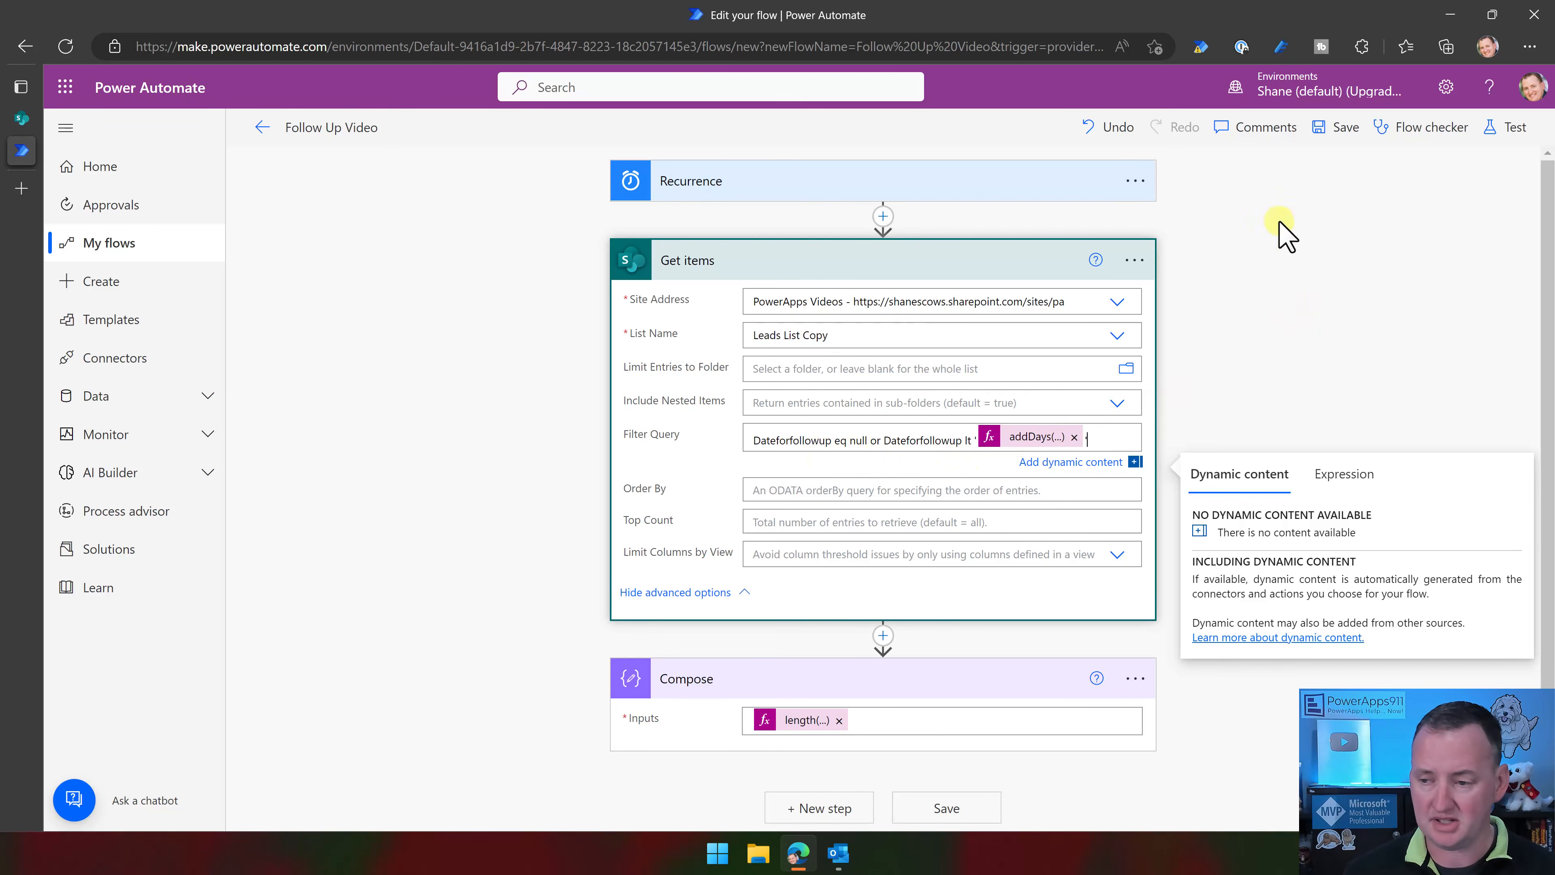
Save and test the flow automatically with the recently used trigger, and switch to the SharePoint list to check the Follow Up Week dates
{"action": "left_click", "coordinate": [1507, 130]}
{"action": "left_click", "coordinate": [1297, 207]}
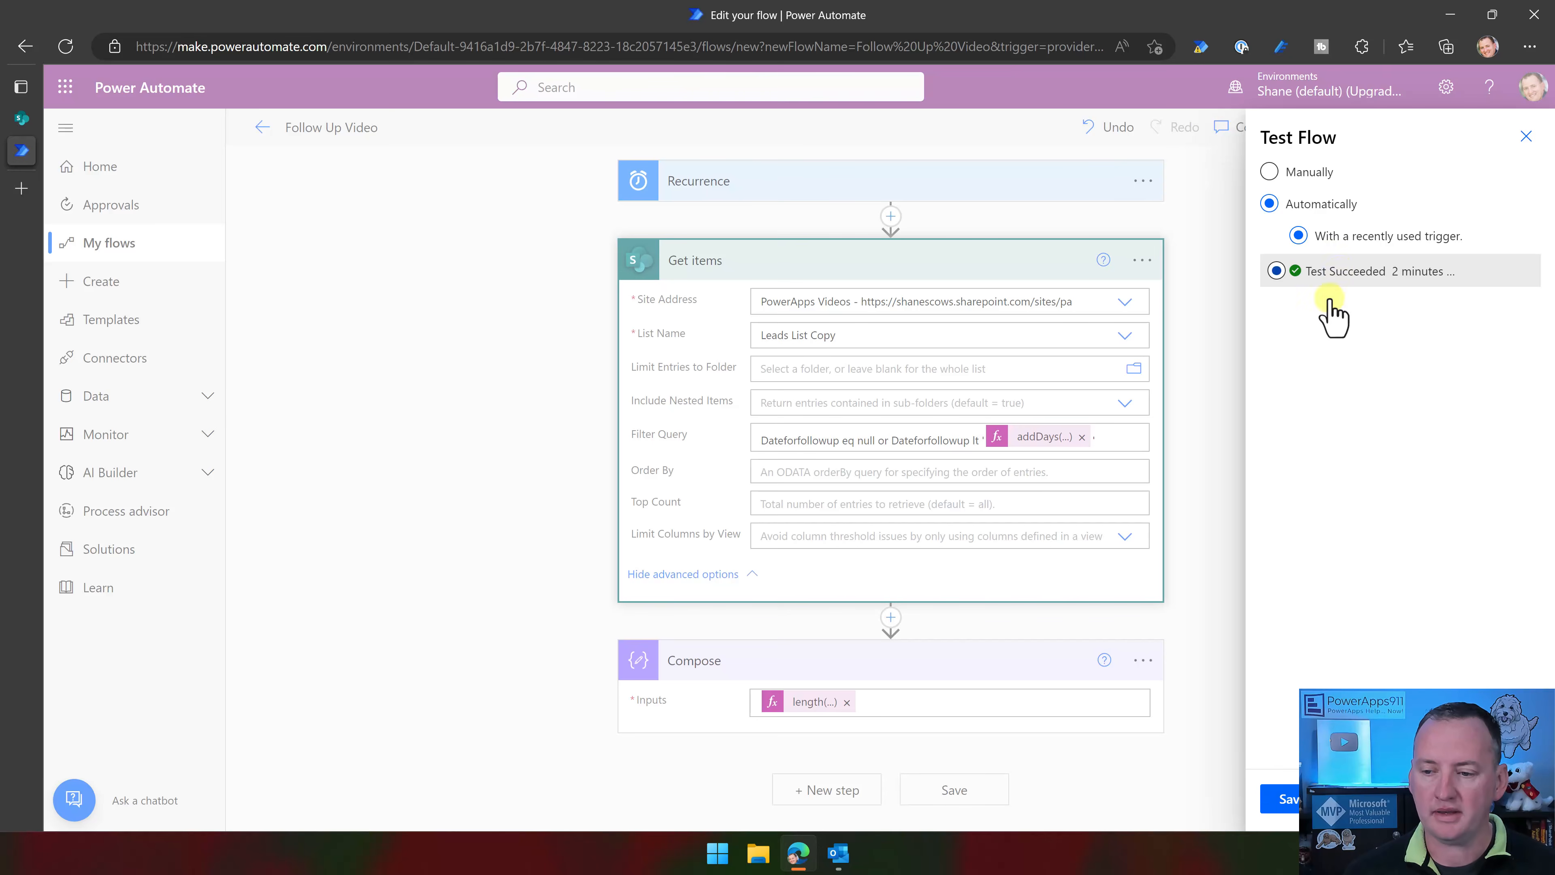
{"action": "left_click", "coordinate": [1286, 797]}
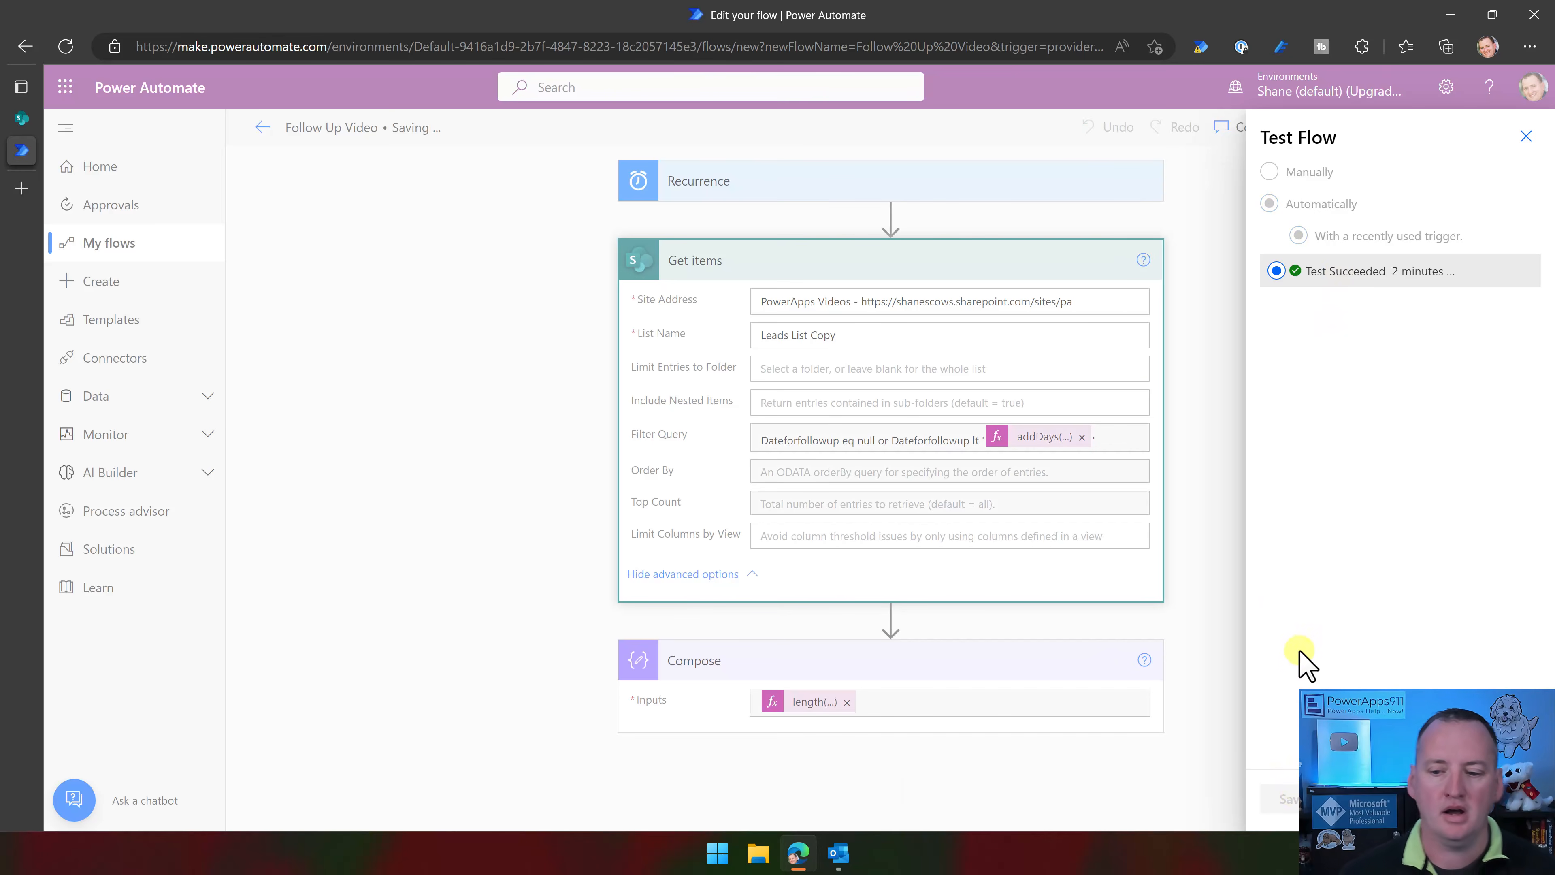
{"action": "left_click", "coordinate": [22, 120]}
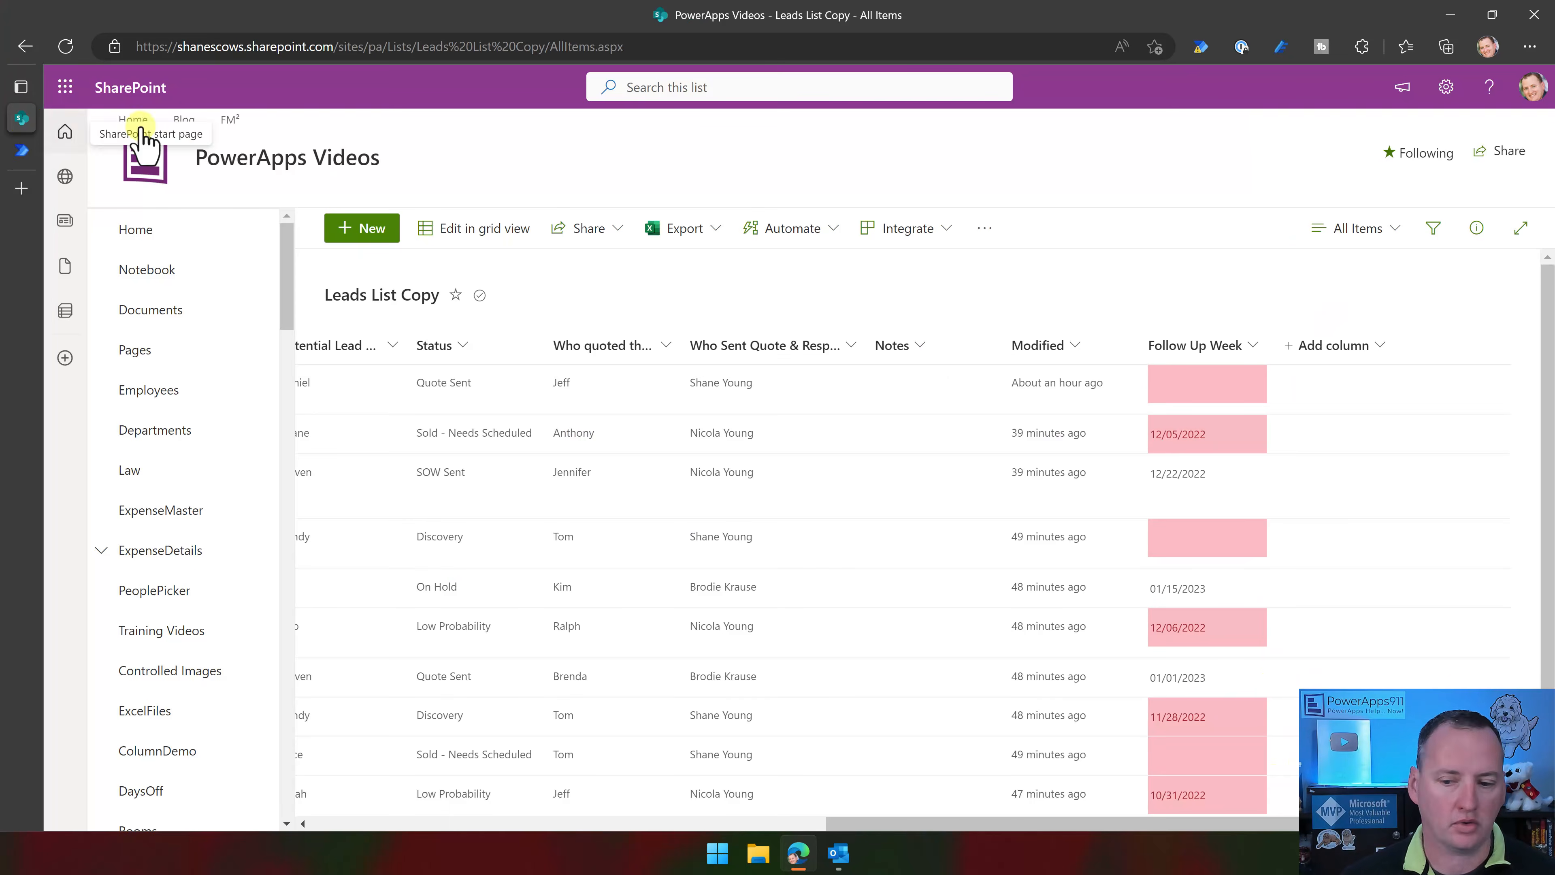
Review the list's Follow Up Week dates, and inspect the flow run's Compose output and full Get items filter query
{"action": "scroll", "coordinate": [1204, 444], "scroll_direction": "down", "scroll_amount": 1}
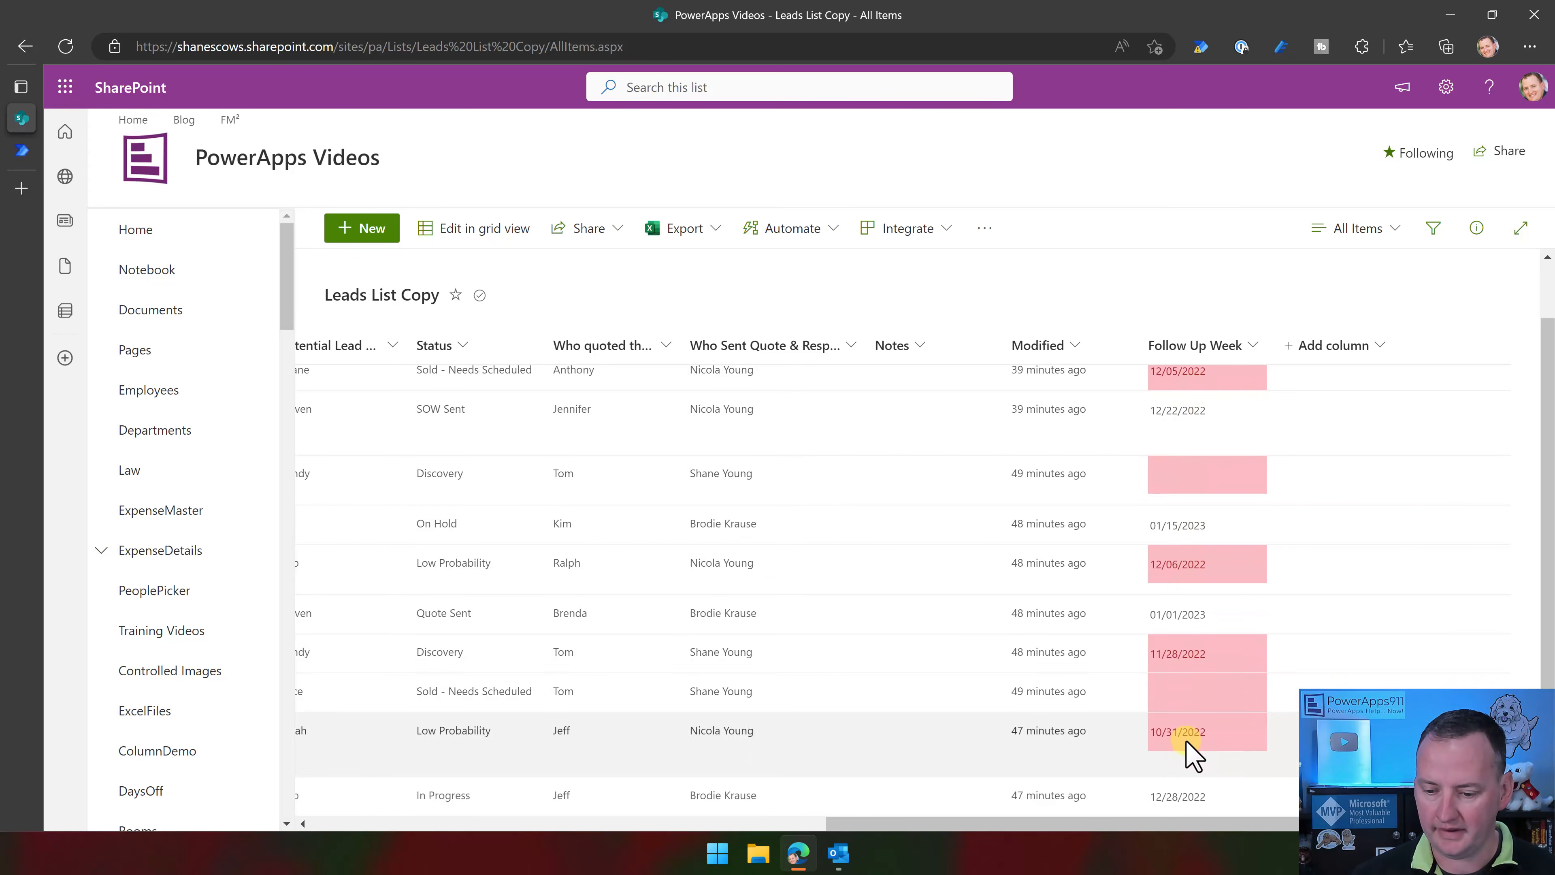
{"action": "scroll", "coordinate": [851, 410], "scroll_direction": "up", "scroll_amount": 1}
{"action": "left_click", "coordinate": [22, 152]}
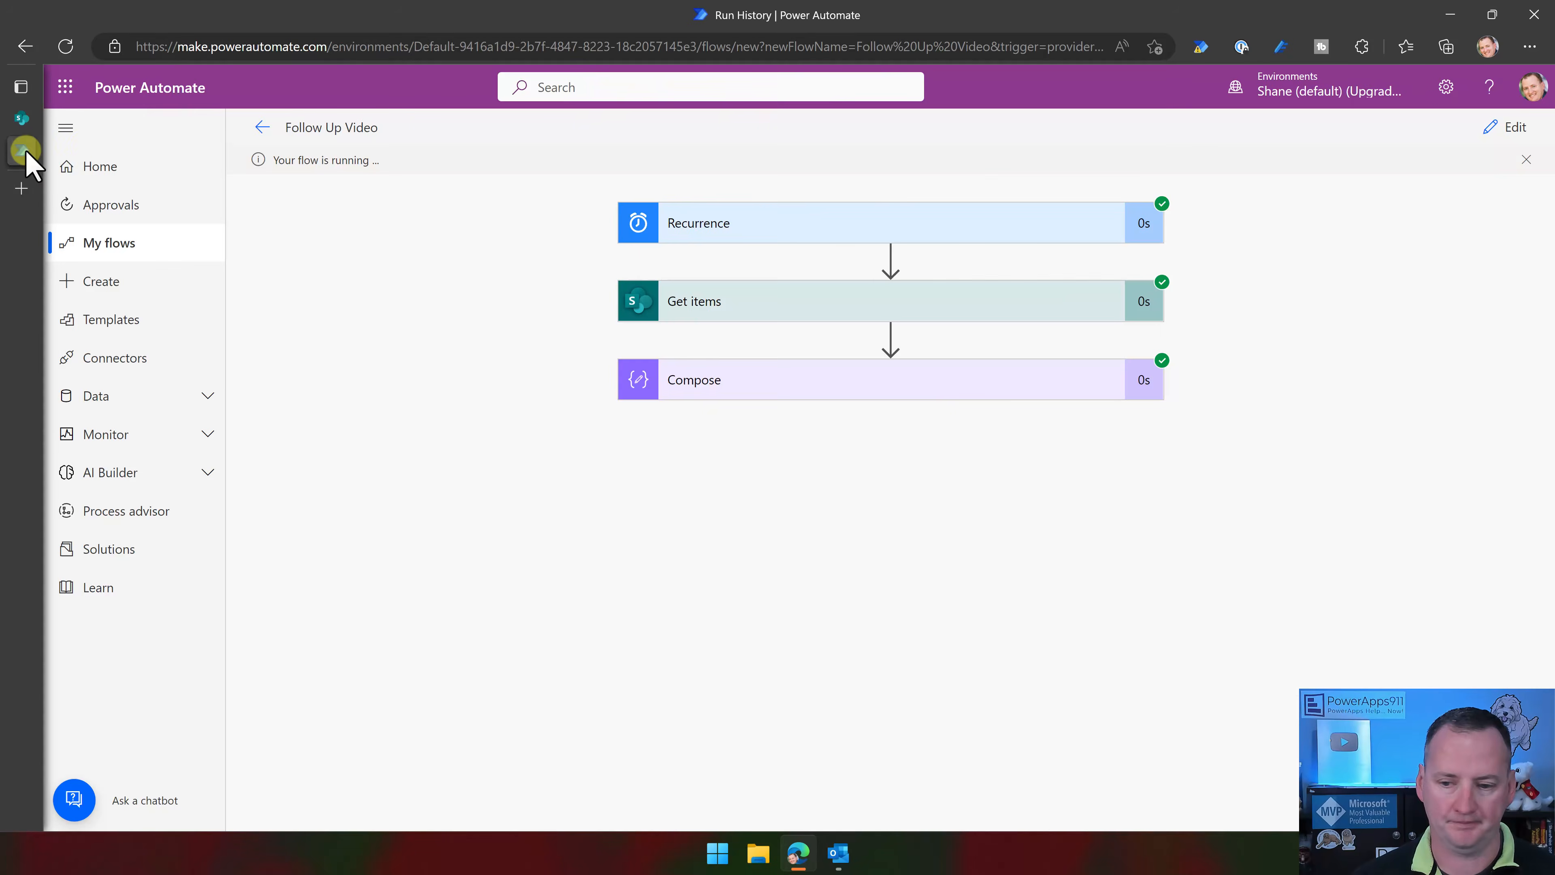
{"action": "left_click", "coordinate": [992, 386]}
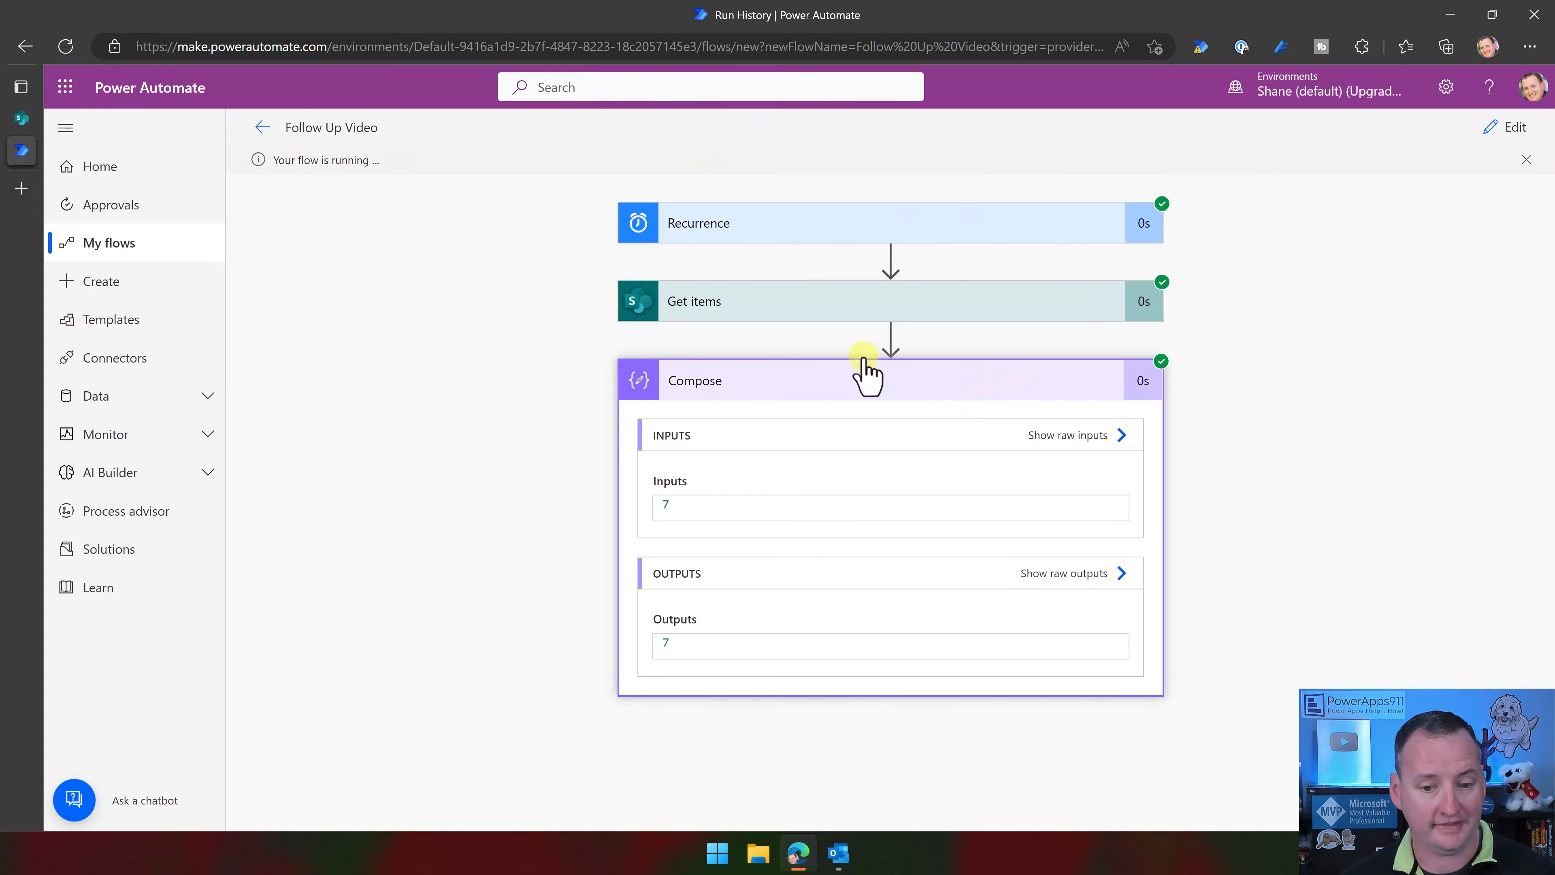
{"action": "left_click", "coordinate": [882, 302]}
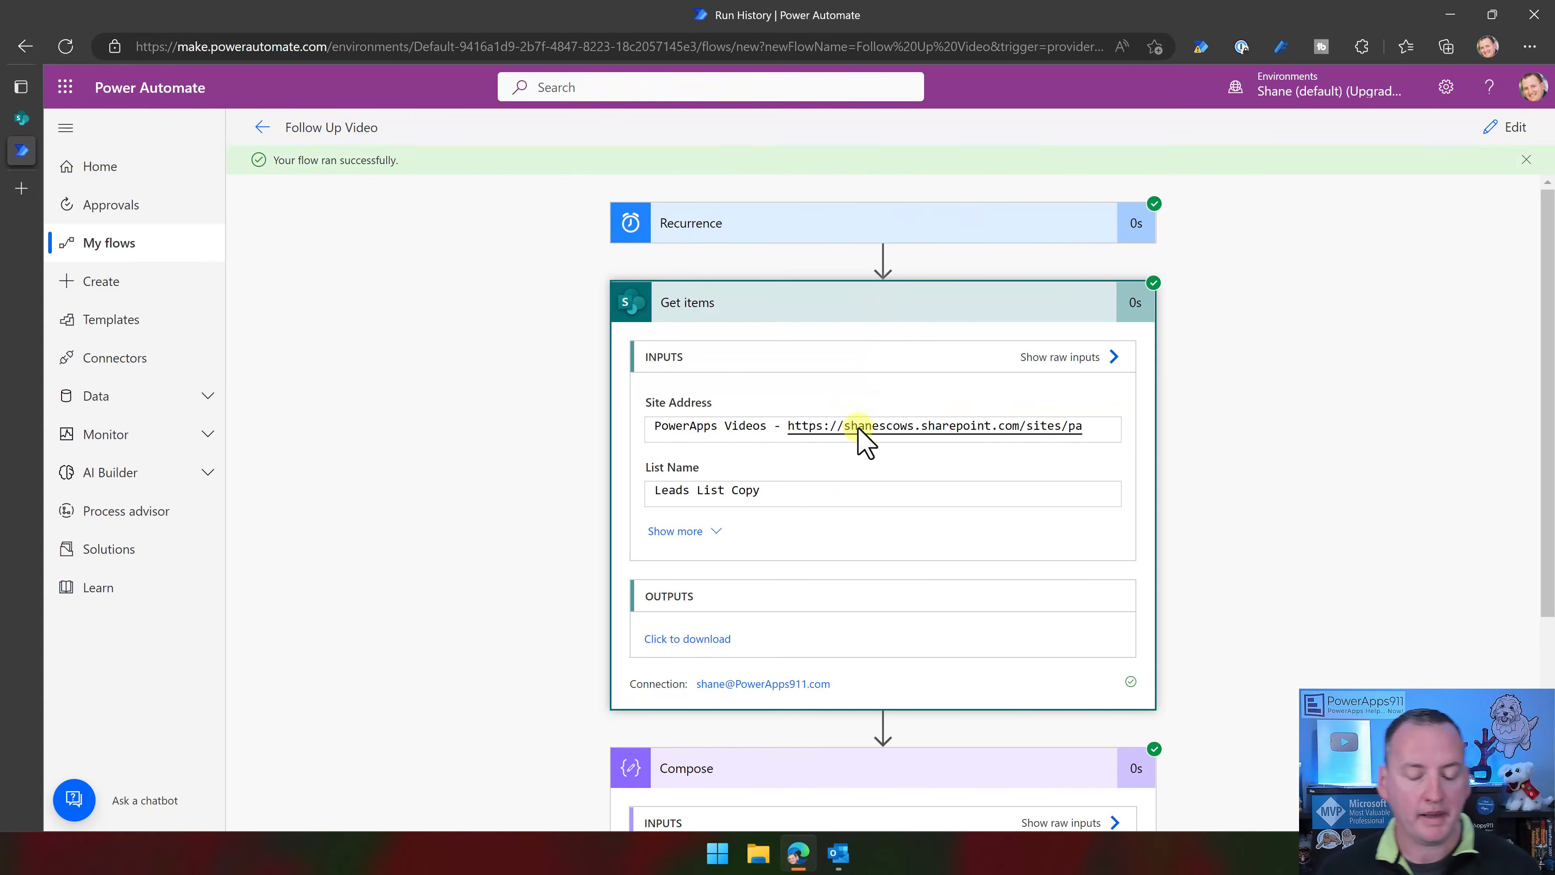
{"action": "left_click", "coordinate": [716, 531]}
{"action": "scroll", "coordinate": [972, 521], "scroll_direction": "down", "scroll_amount": 2}
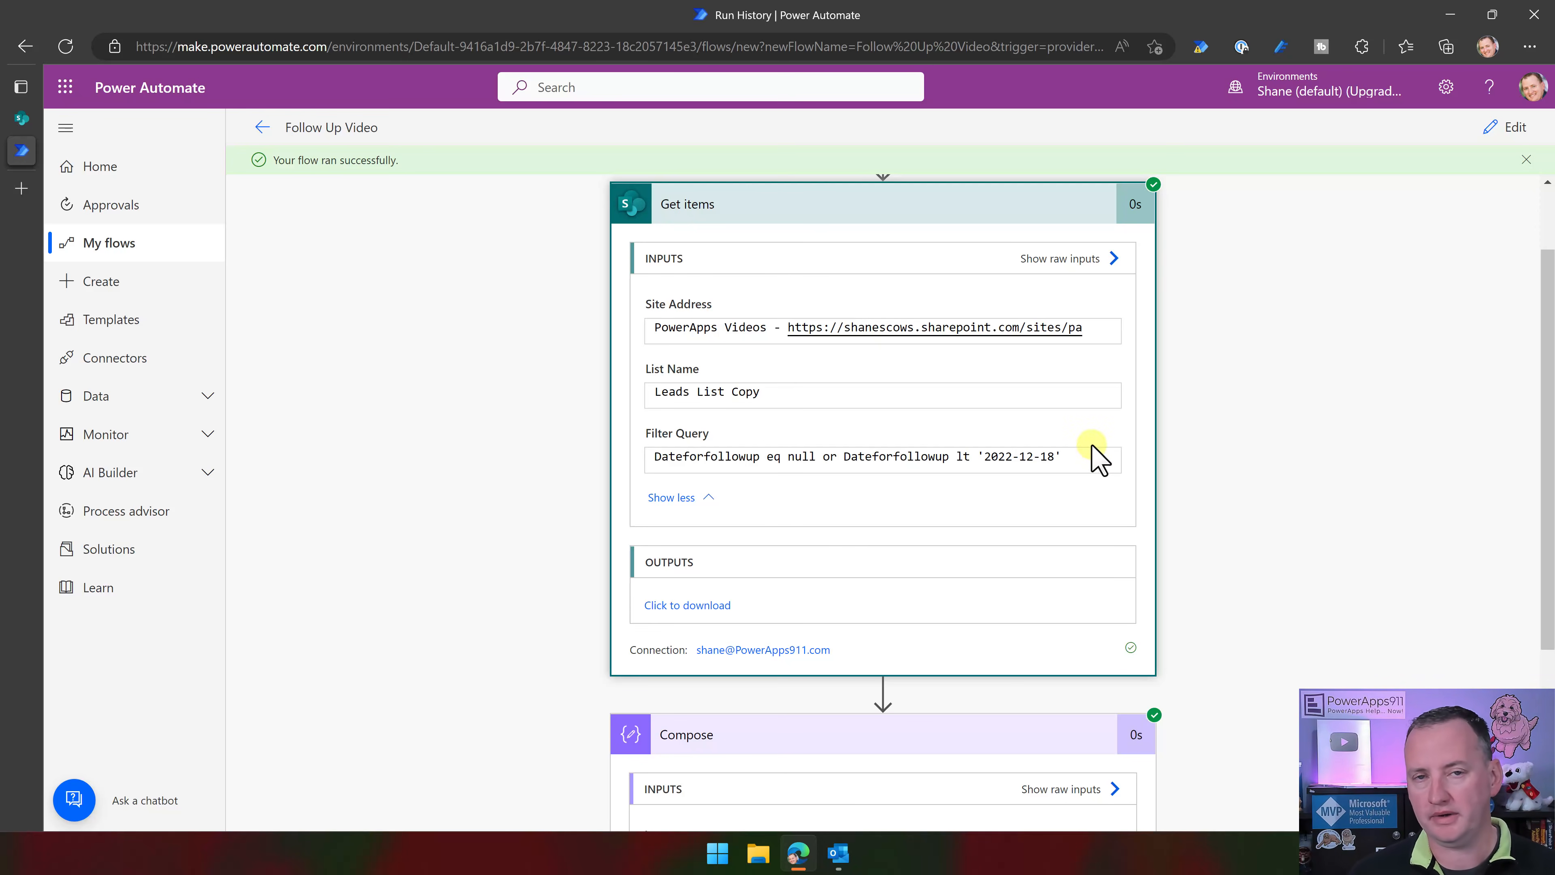
Reopen the flow for editing, enclose the existing Get items filter query in parentheses and append "and" after it
{"action": "left_click", "coordinate": [1510, 128]}
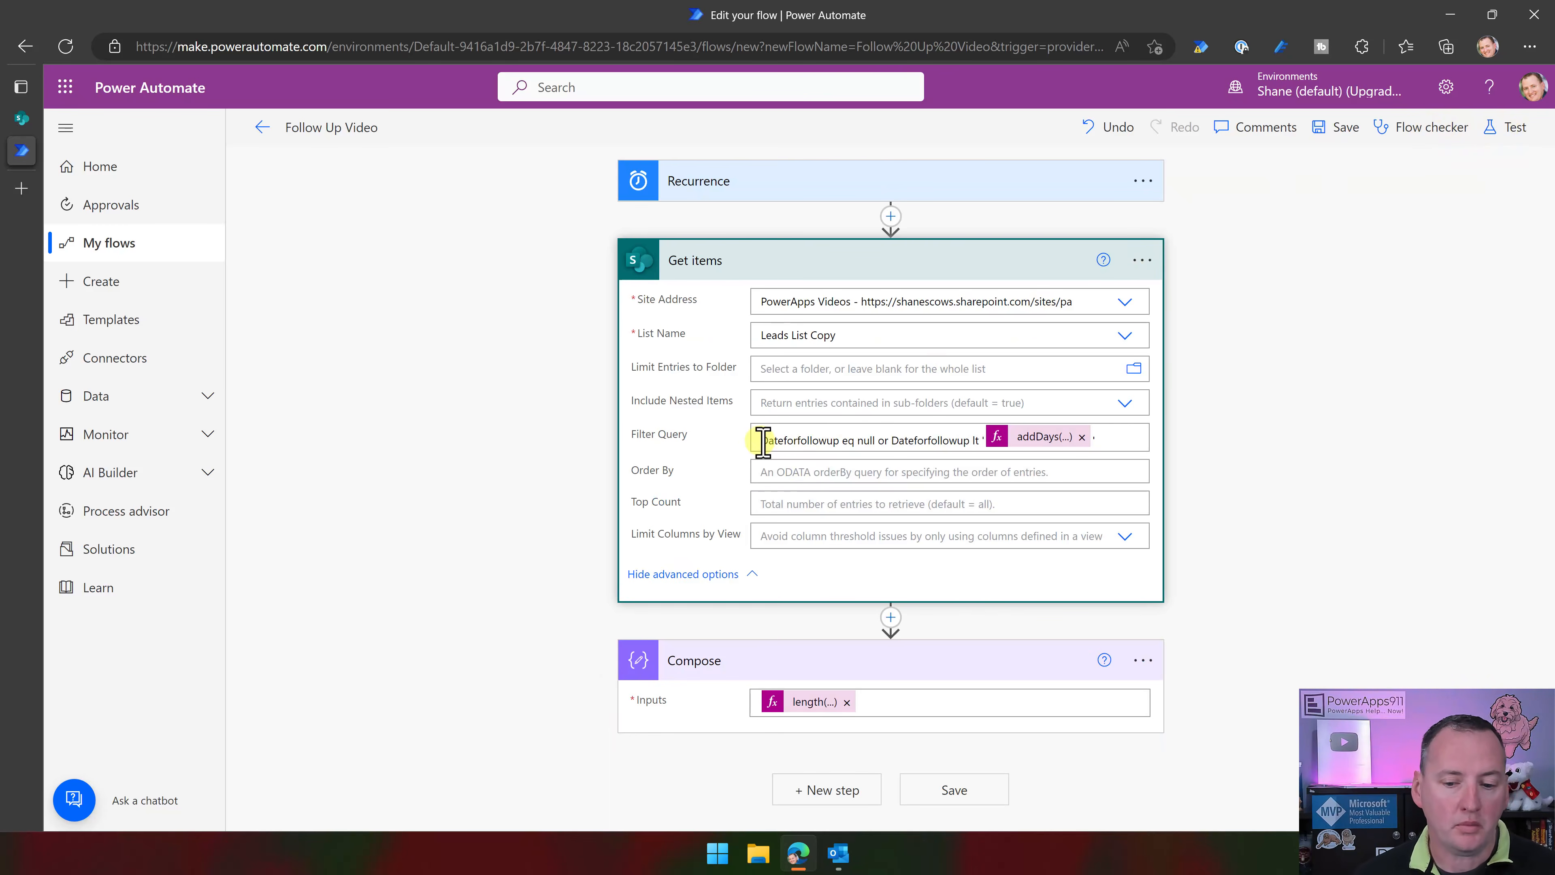
{"action": "left_click", "coordinate": [827, 439]}
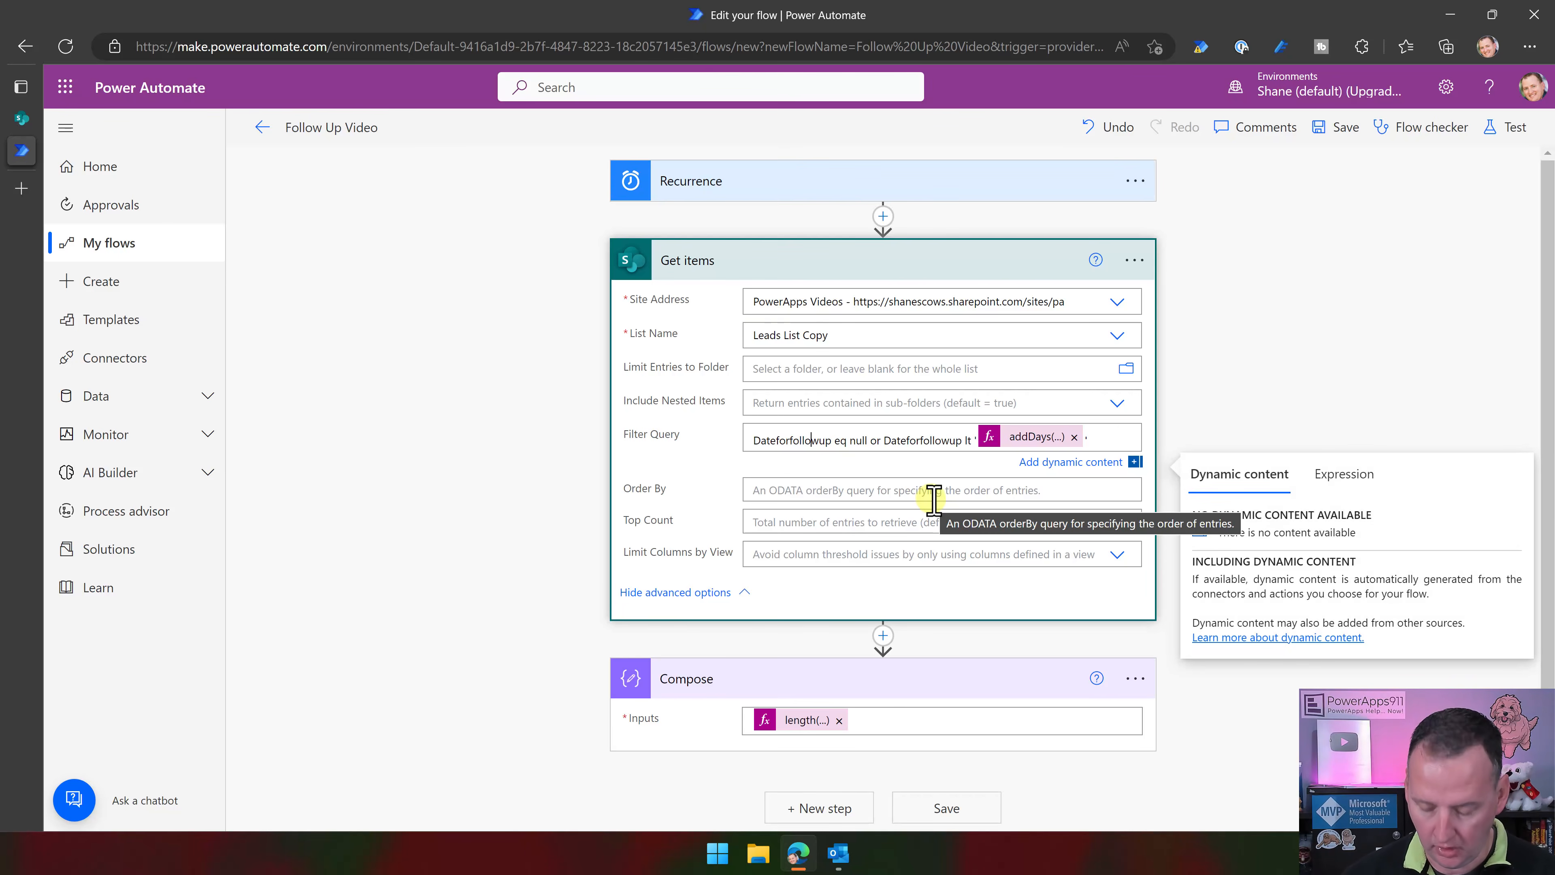
{"action": "key", "text": "Home"}
{"action": "type", "text": "("}
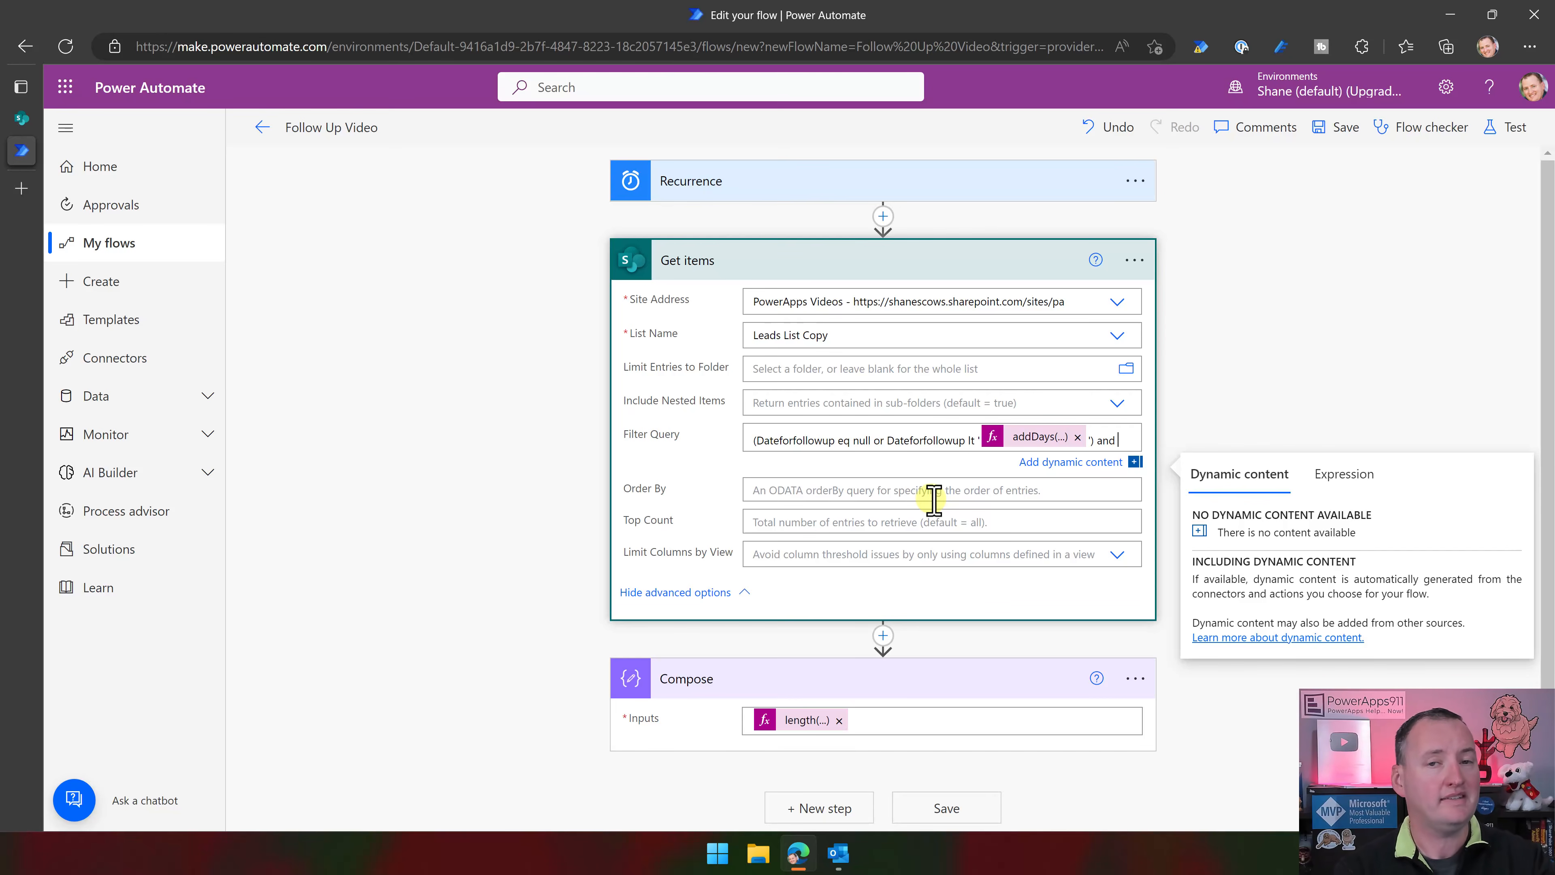
Open the Status column's settings in the SharePoint list and examine its full set of choices, including Quote Sent
{"action": "left_click", "coordinate": [23, 119]}
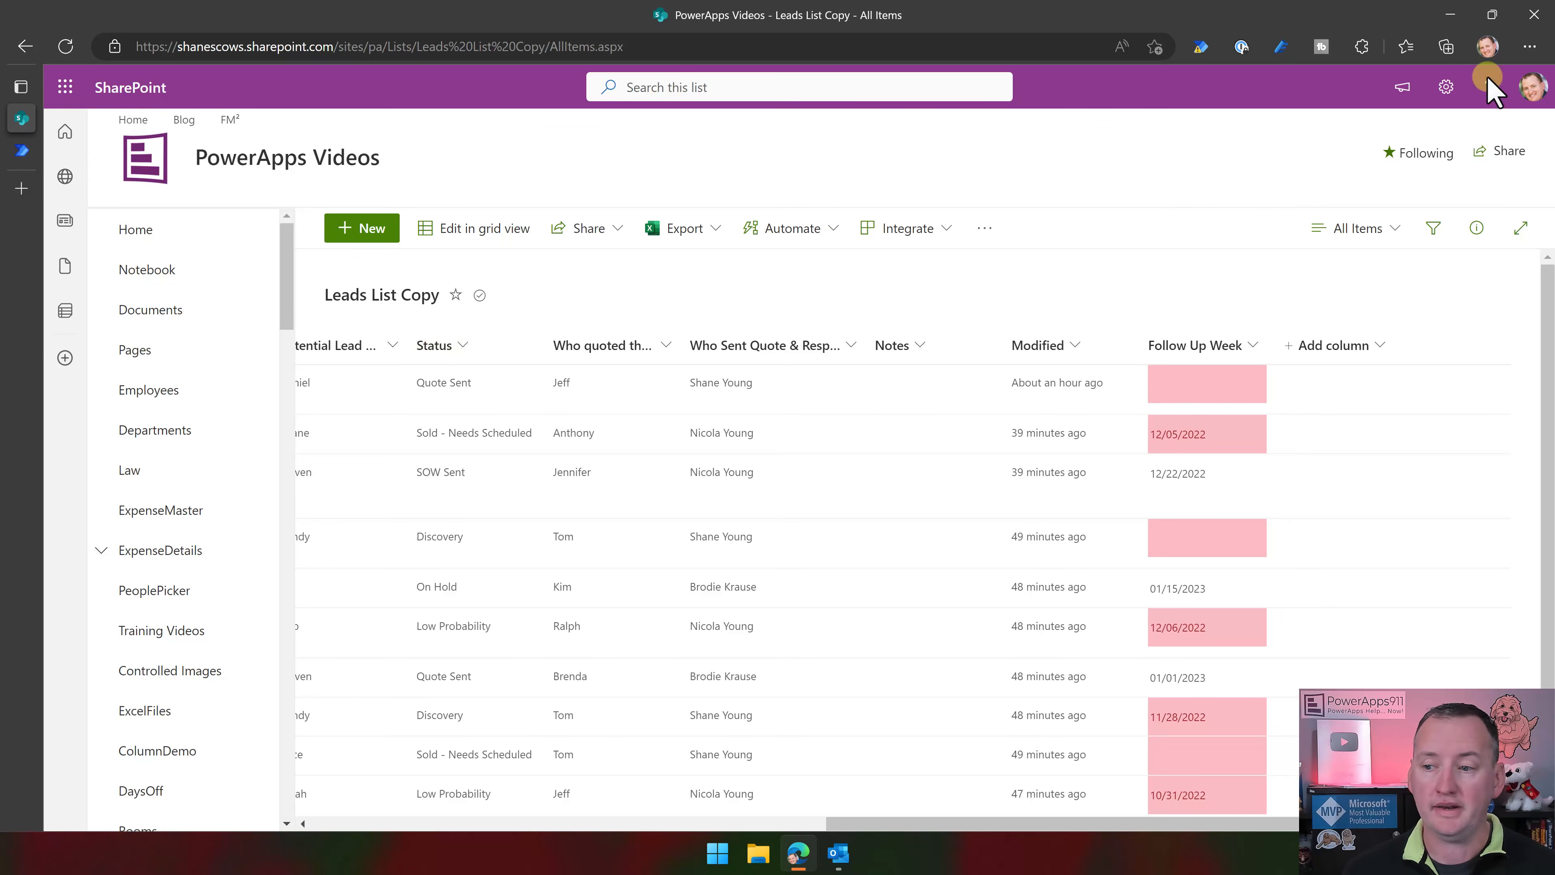
{"action": "left_click", "coordinate": [1433, 88]}
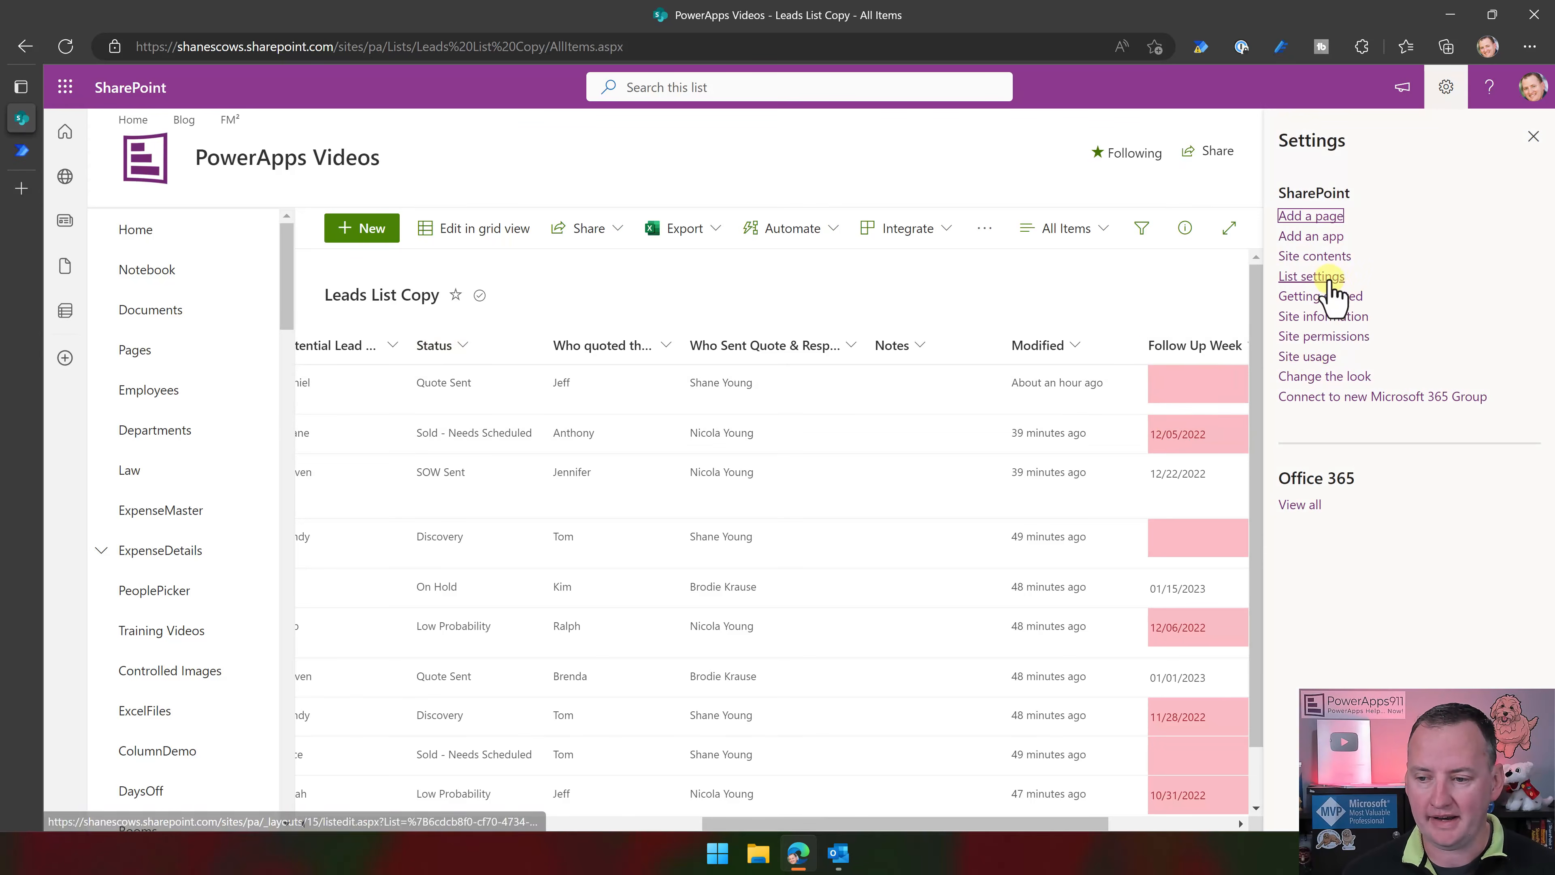
{"action": "left_click", "coordinate": [1289, 279]}
{"action": "scroll", "coordinate": [359, 592], "scroll_direction": "down", "scroll_amount": 5}
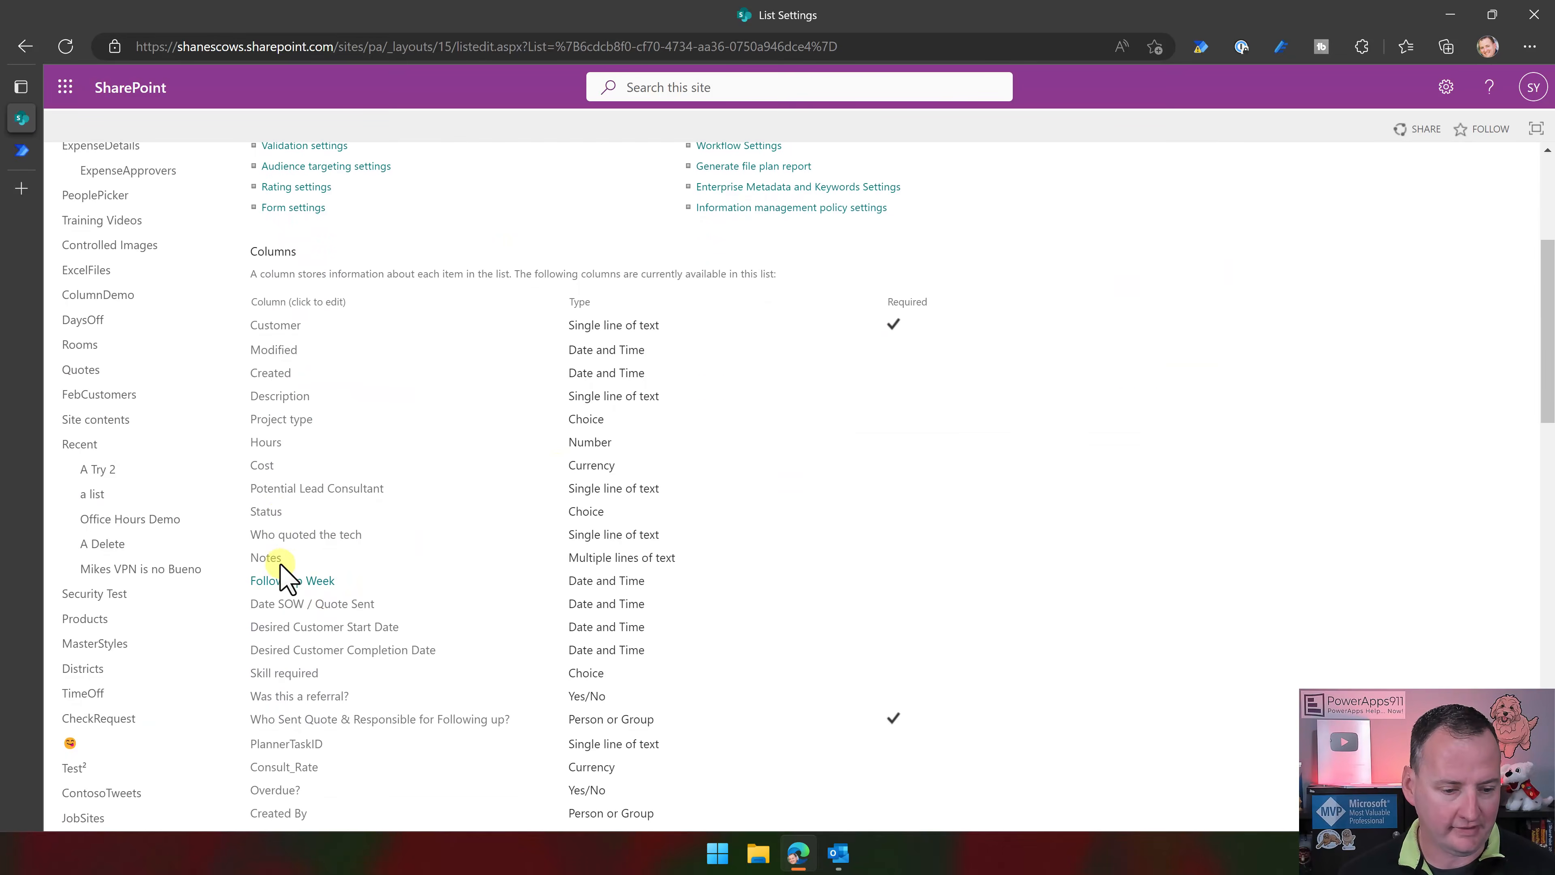
{"action": "left_click", "coordinate": [269, 512]}
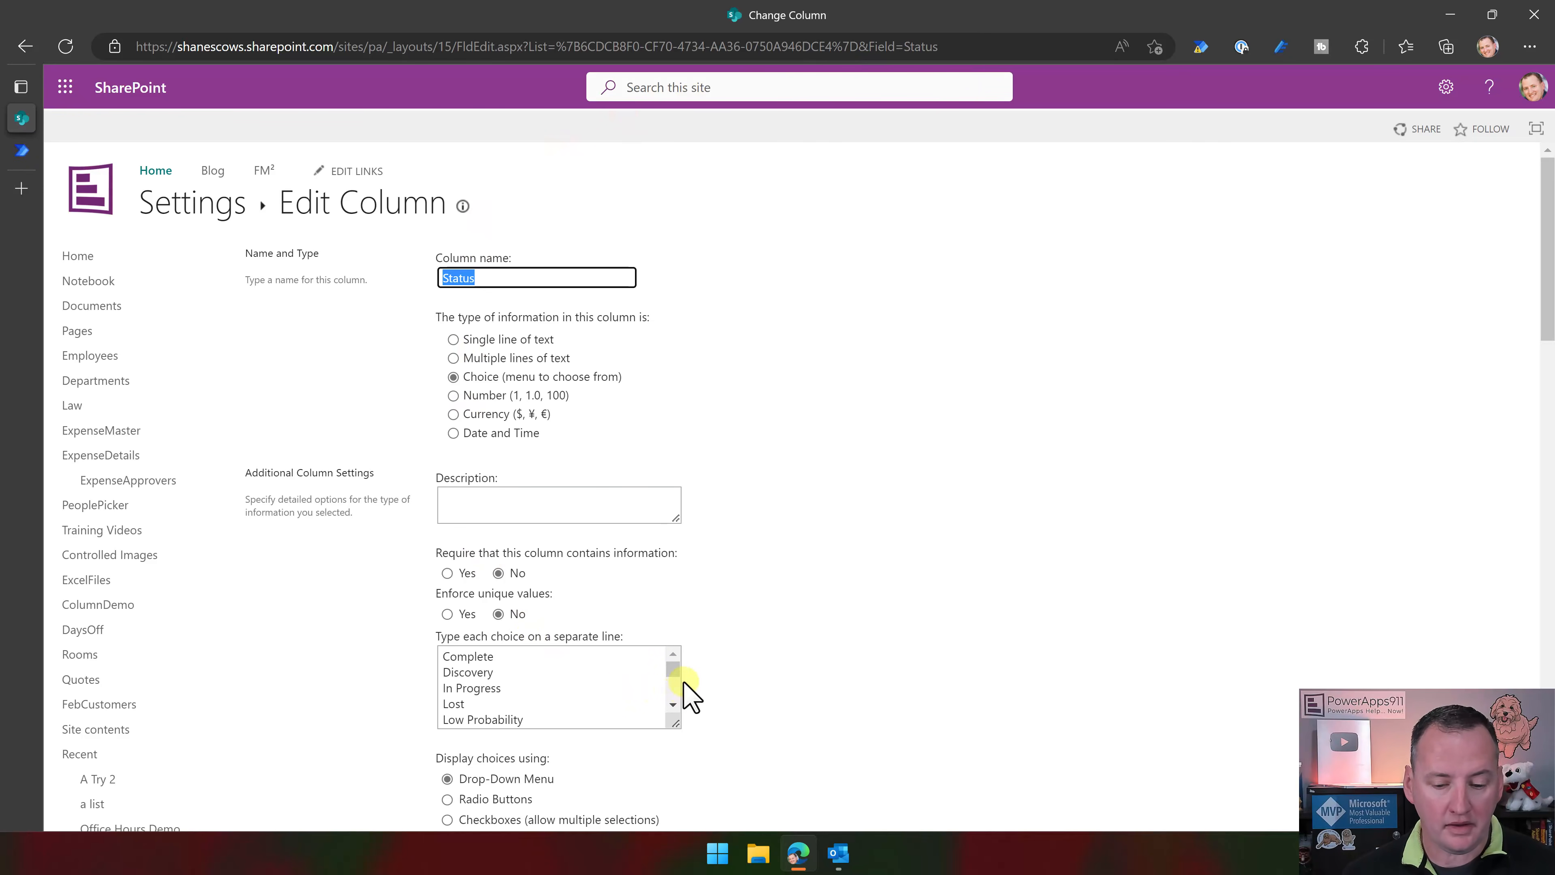
{"action": "left_click", "coordinate": [675, 724]}
{"action": "left_click_drag", "start_coordinate": [676, 724], "coordinate": [723, 819]}
{"action": "scroll", "coordinate": [879, 642], "scroll_direction": "down", "scroll_amount": 5}
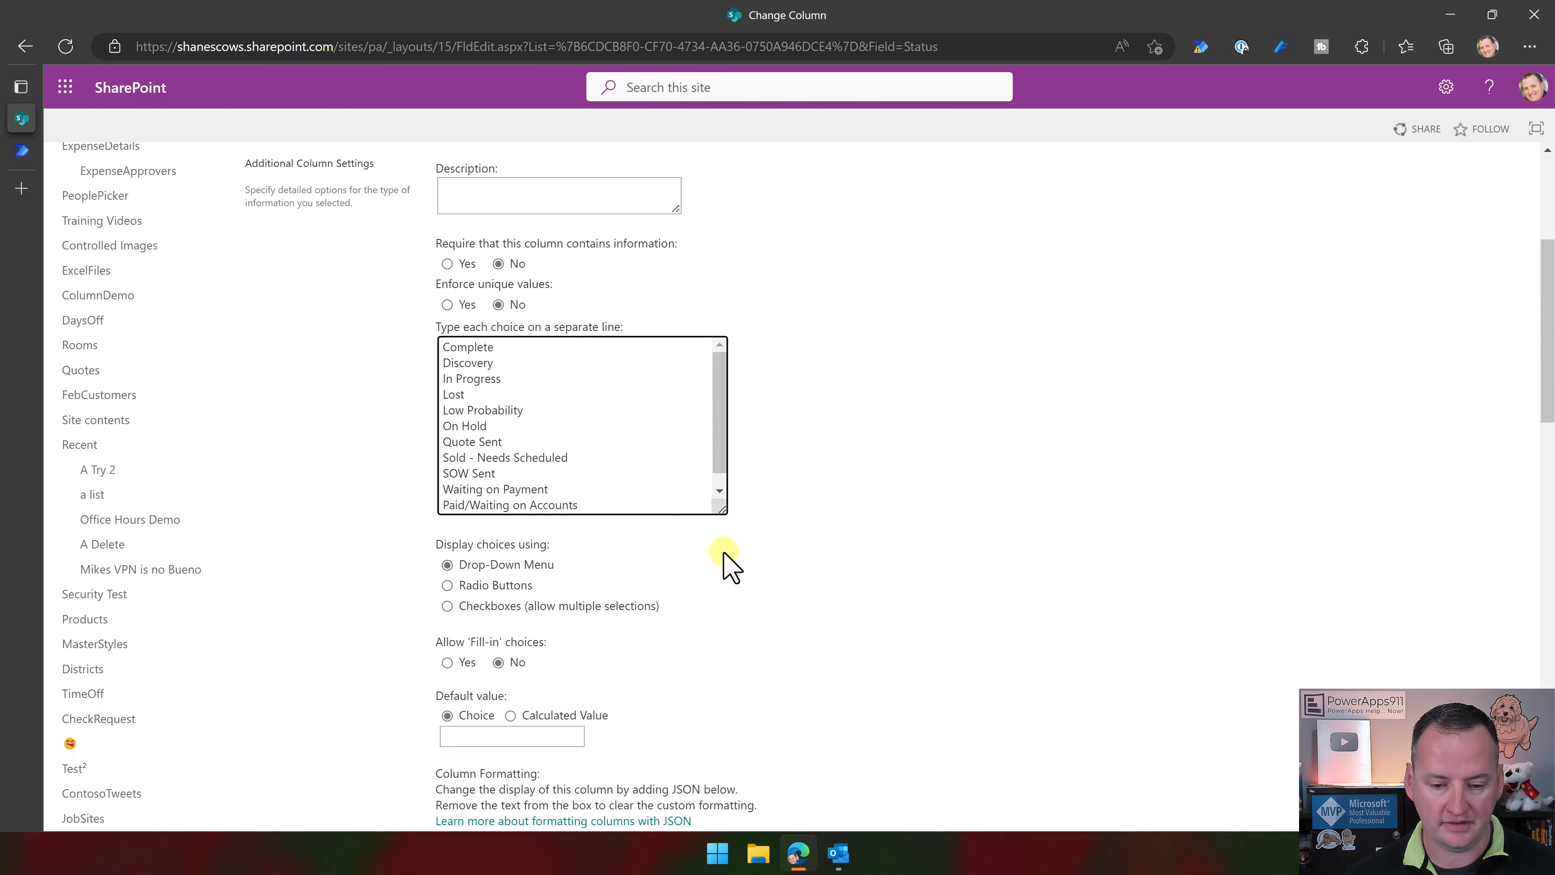
{"action": "left_click_drag", "start_coordinate": [724, 511], "coordinate": [736, 574]}
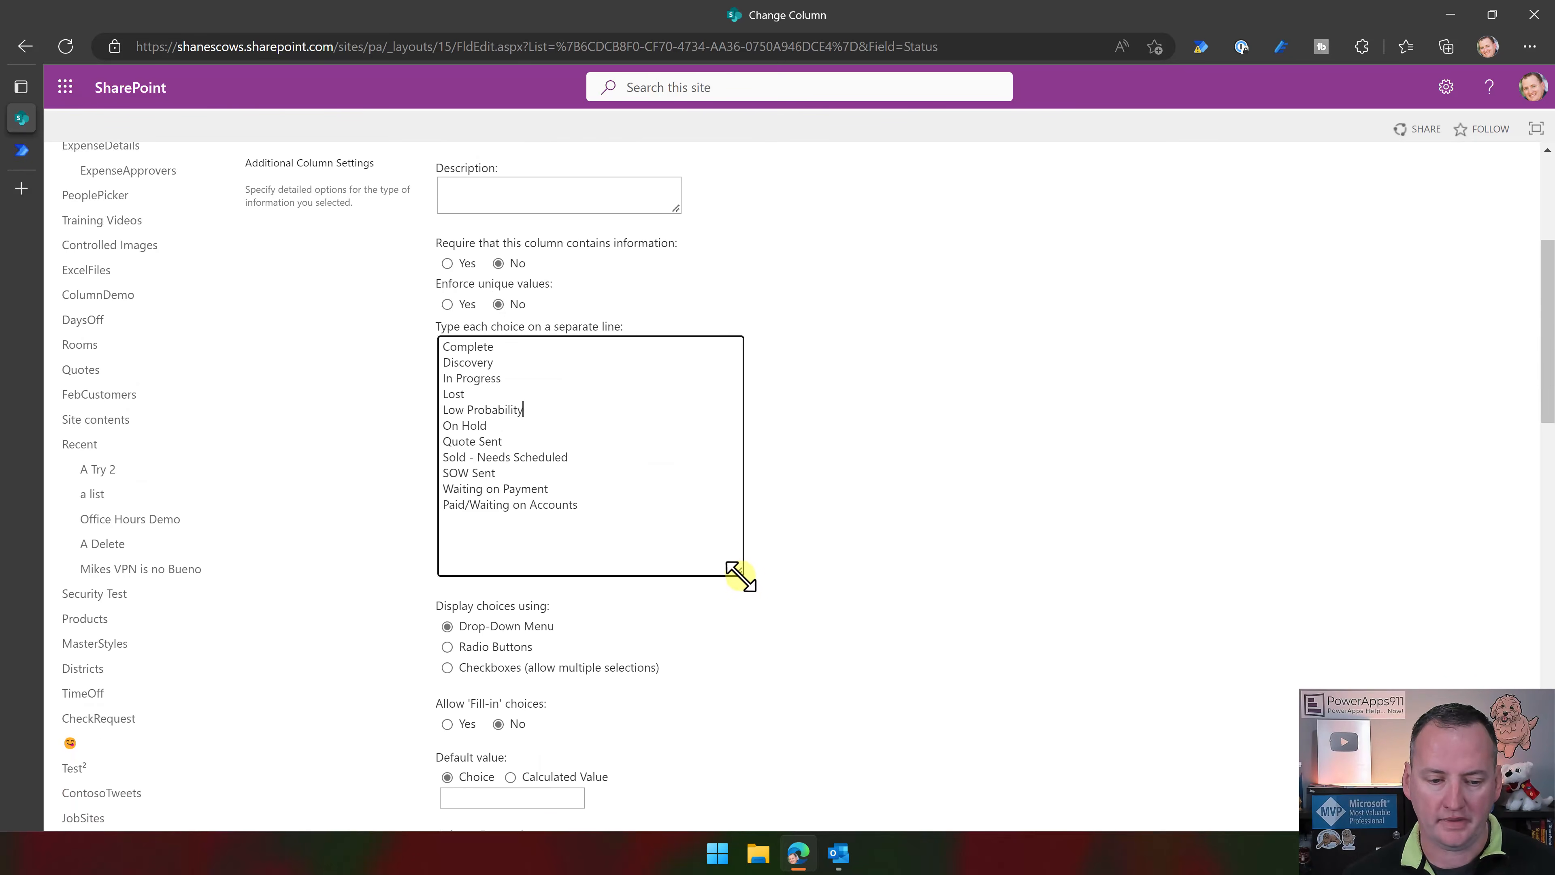
{"action": "left_click_drag", "start_coordinate": [514, 442], "coordinate": [401, 456]}
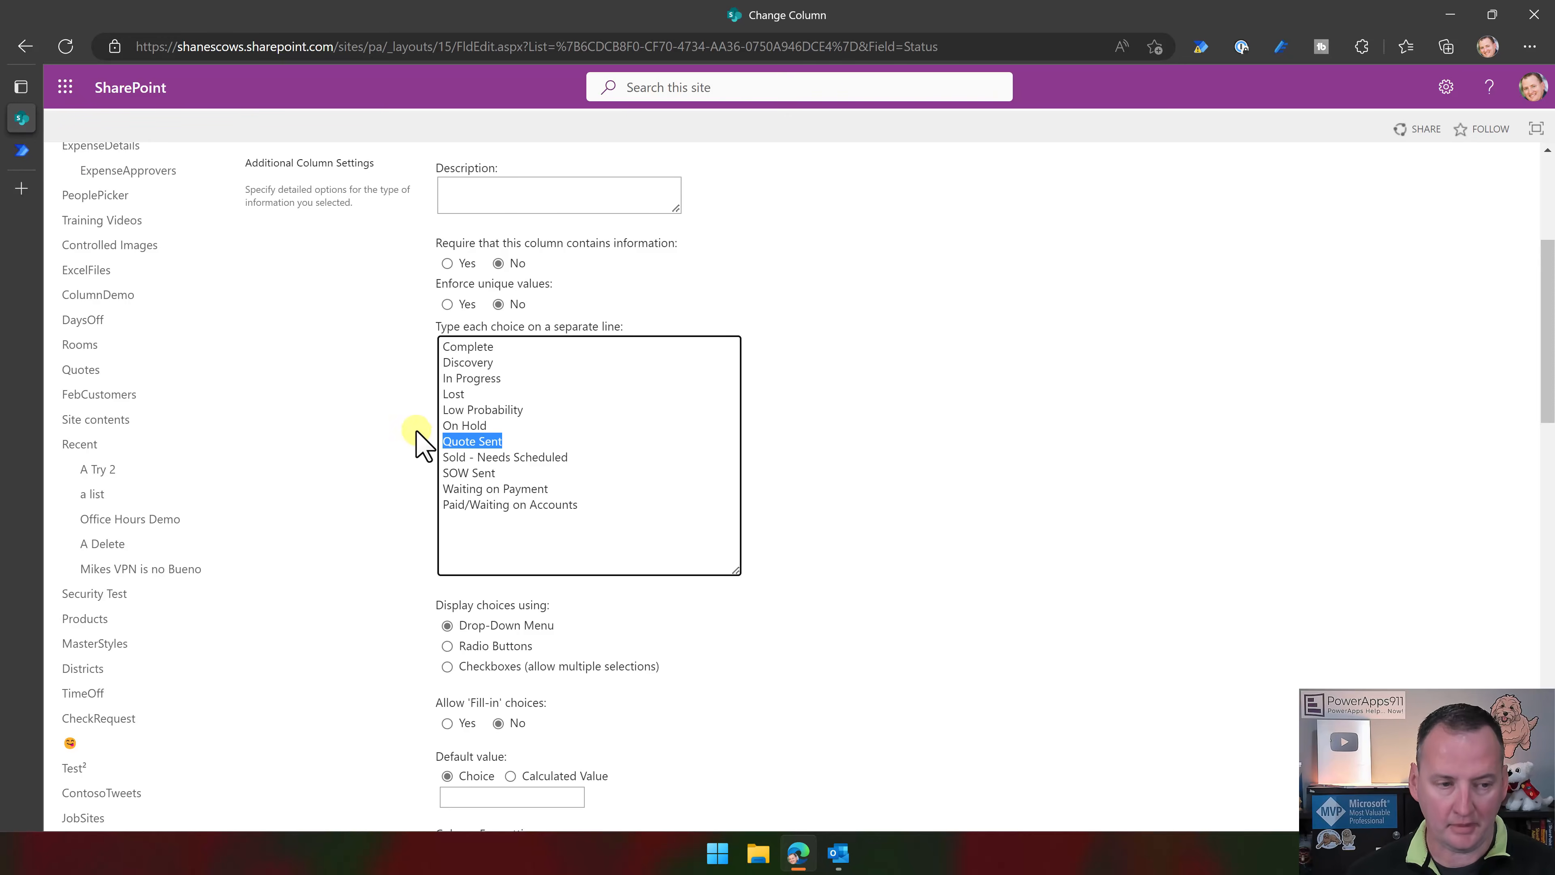
Switch back to the flow and append Status eq 'Quote Sent' to the Get items filter query
{"action": "left_click", "coordinate": [20, 151]}
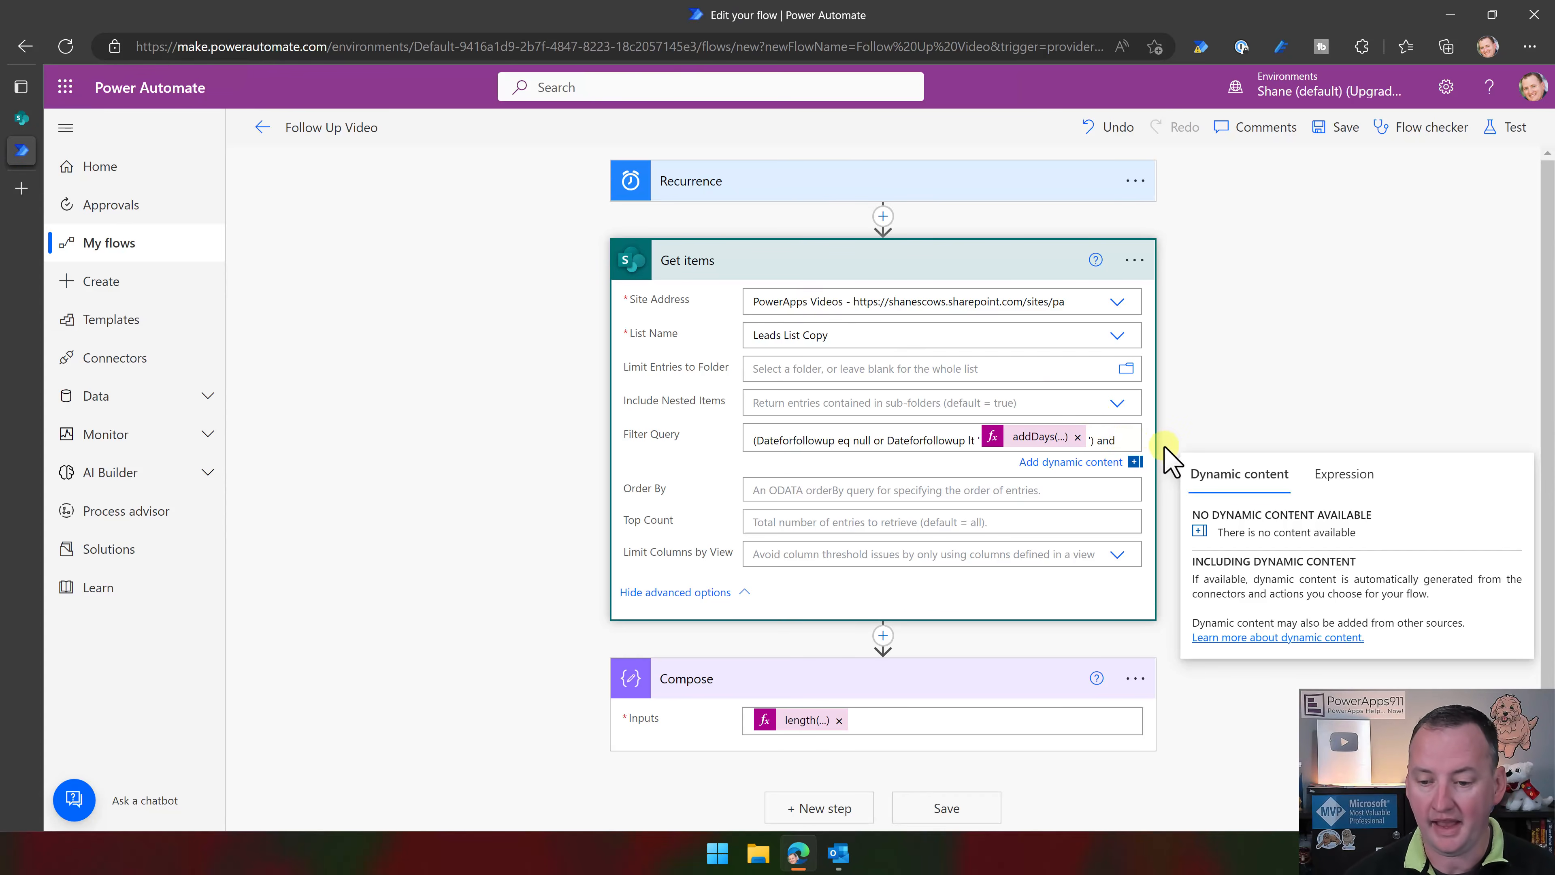
{"action": "type", "text": "Status eq"}
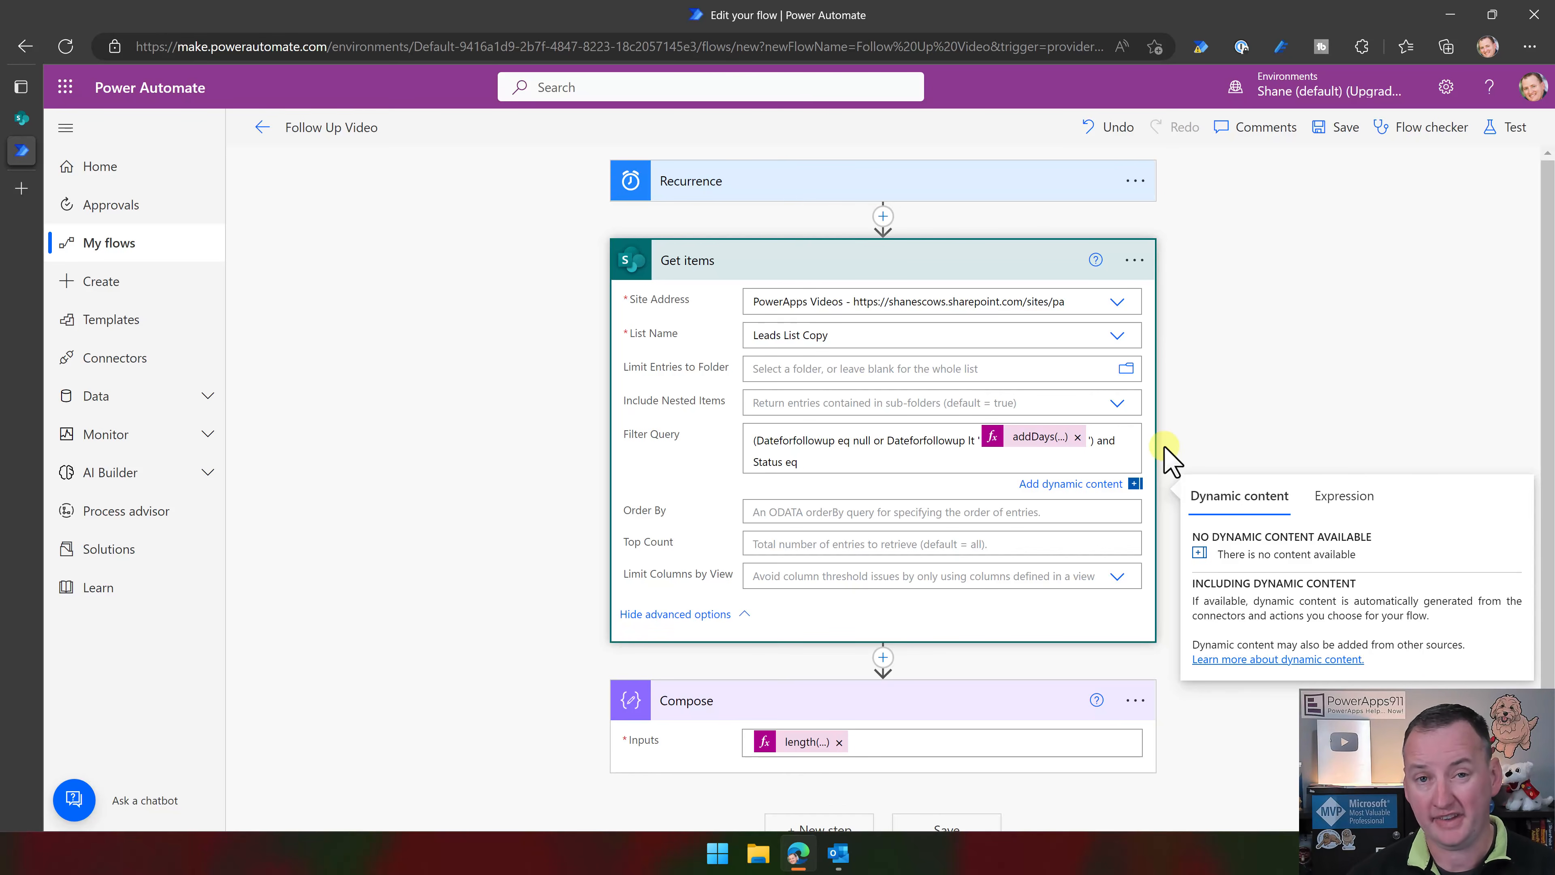
{"action": "type", "text": " 'Quote Sent"}
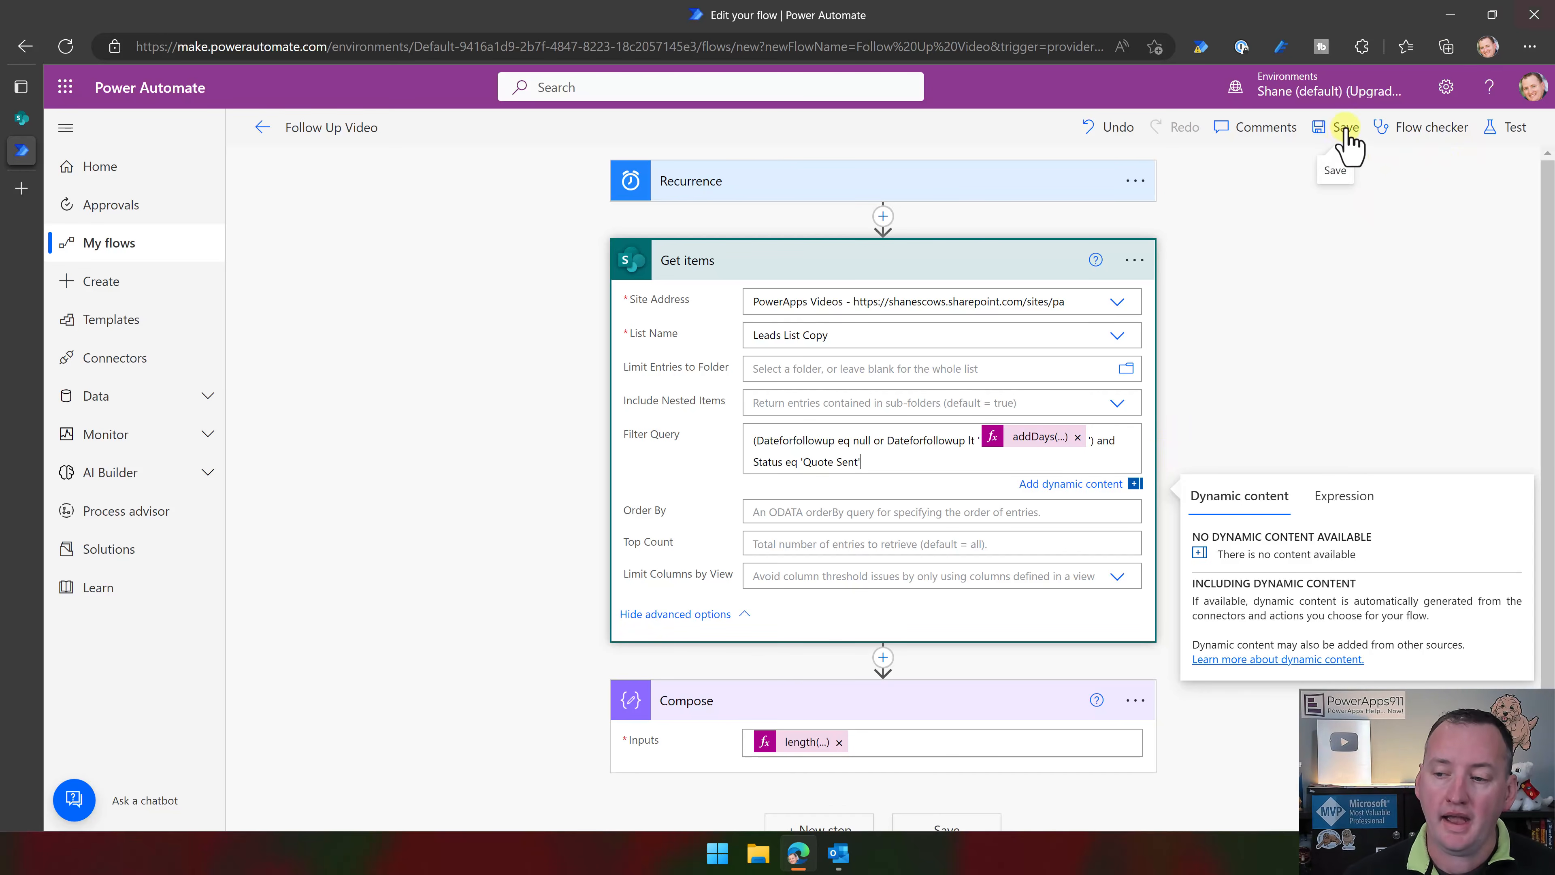
Save and test the flow automatically with the recently used trigger, and expand the Compose result
{"action": "left_click", "coordinate": [1505, 128]}
{"action": "left_click", "coordinate": [1309, 273]}
{"action": "left_click", "coordinate": [1286, 799]}
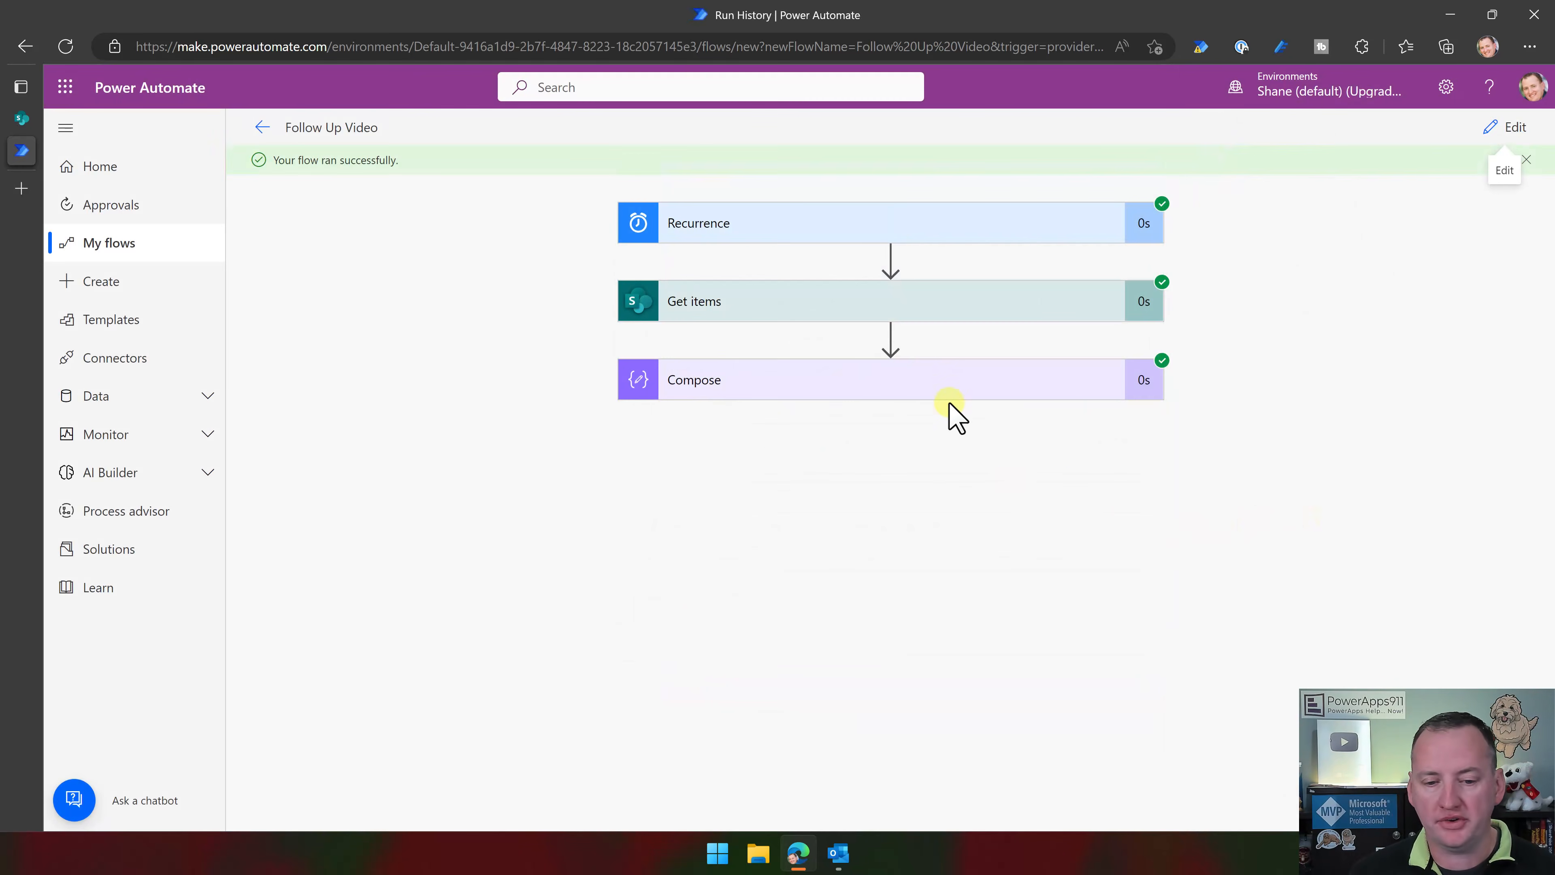
{"action": "left_click", "coordinate": [897, 384]}
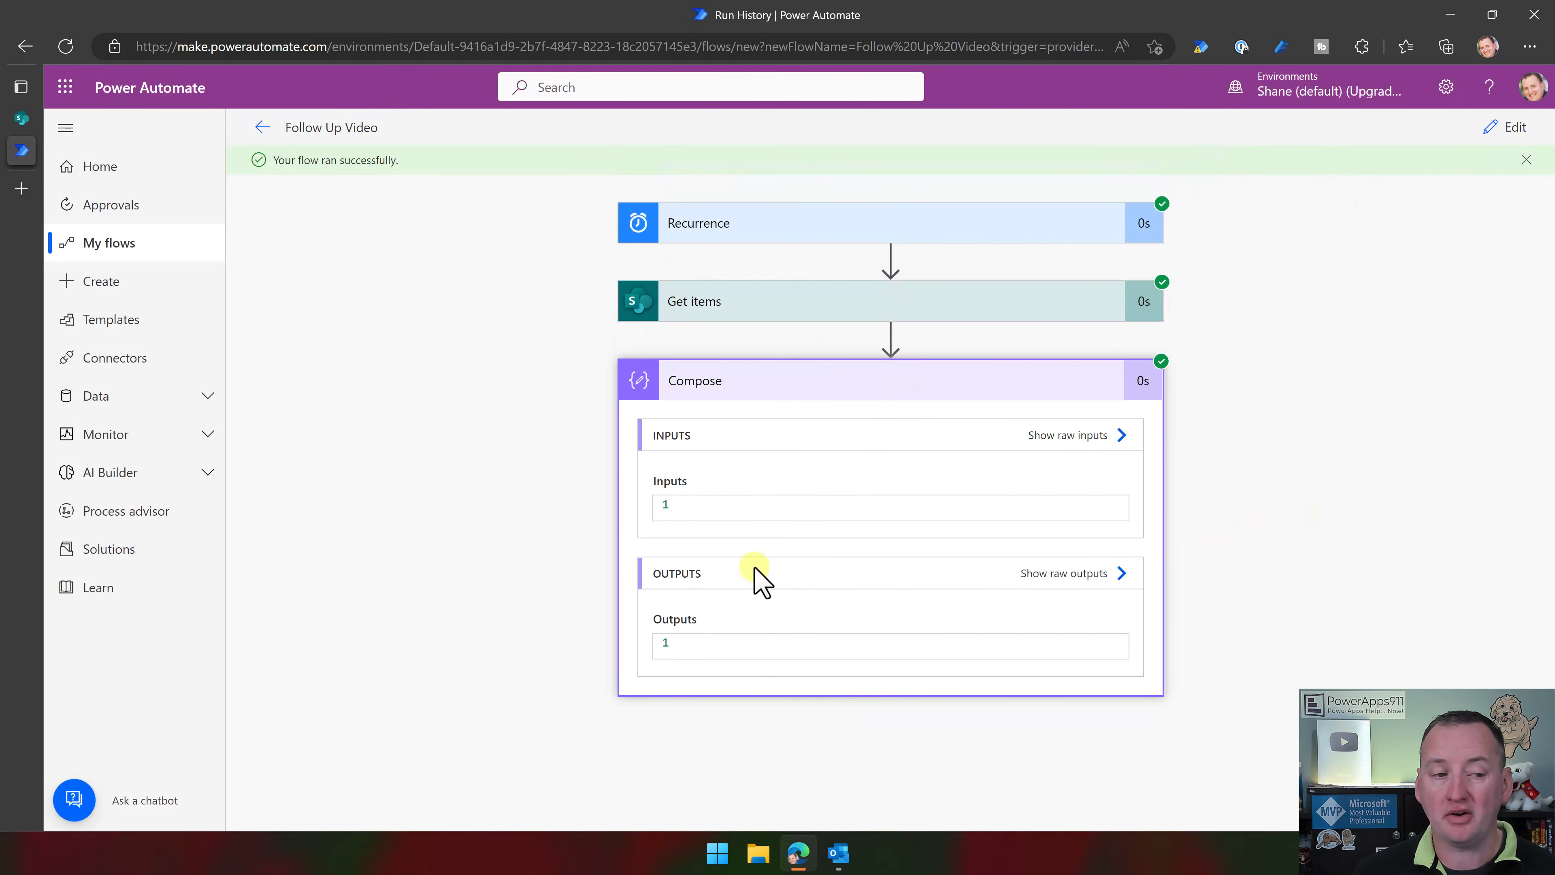
Return to the SharePoint list in the All Items view and compare the Status and Follow Up Week columns
{"action": "left_click", "coordinate": [22, 119]}
{"action": "scroll", "coordinate": [236, 226], "scroll_direction": "up", "scroll_amount": 3}
{"action": "left_click", "coordinate": [24, 45]}
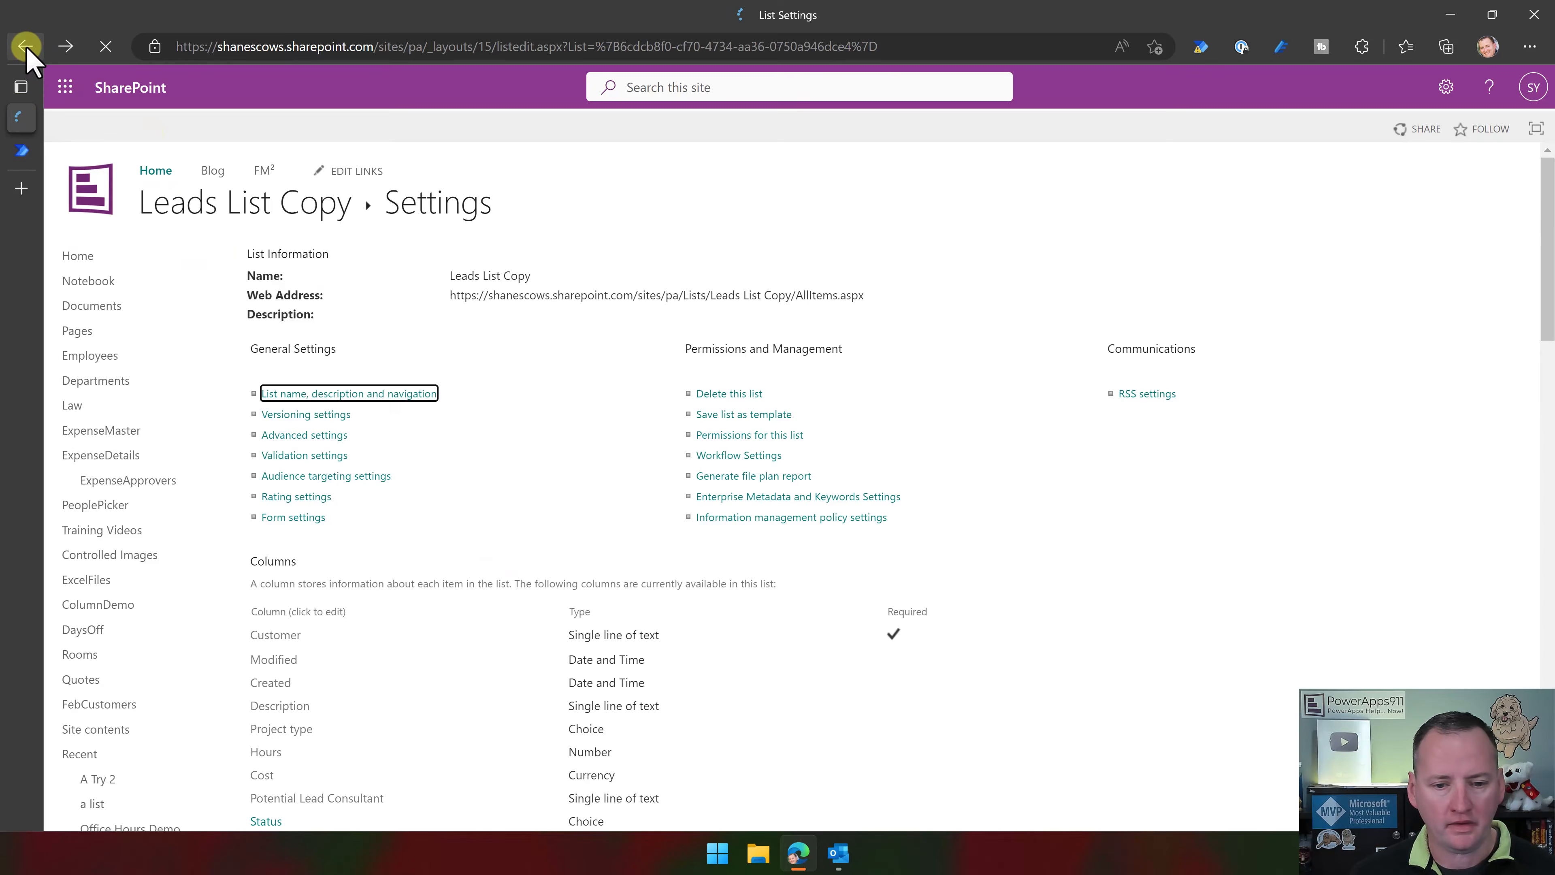
{"action": "left_click", "coordinate": [25, 46]}
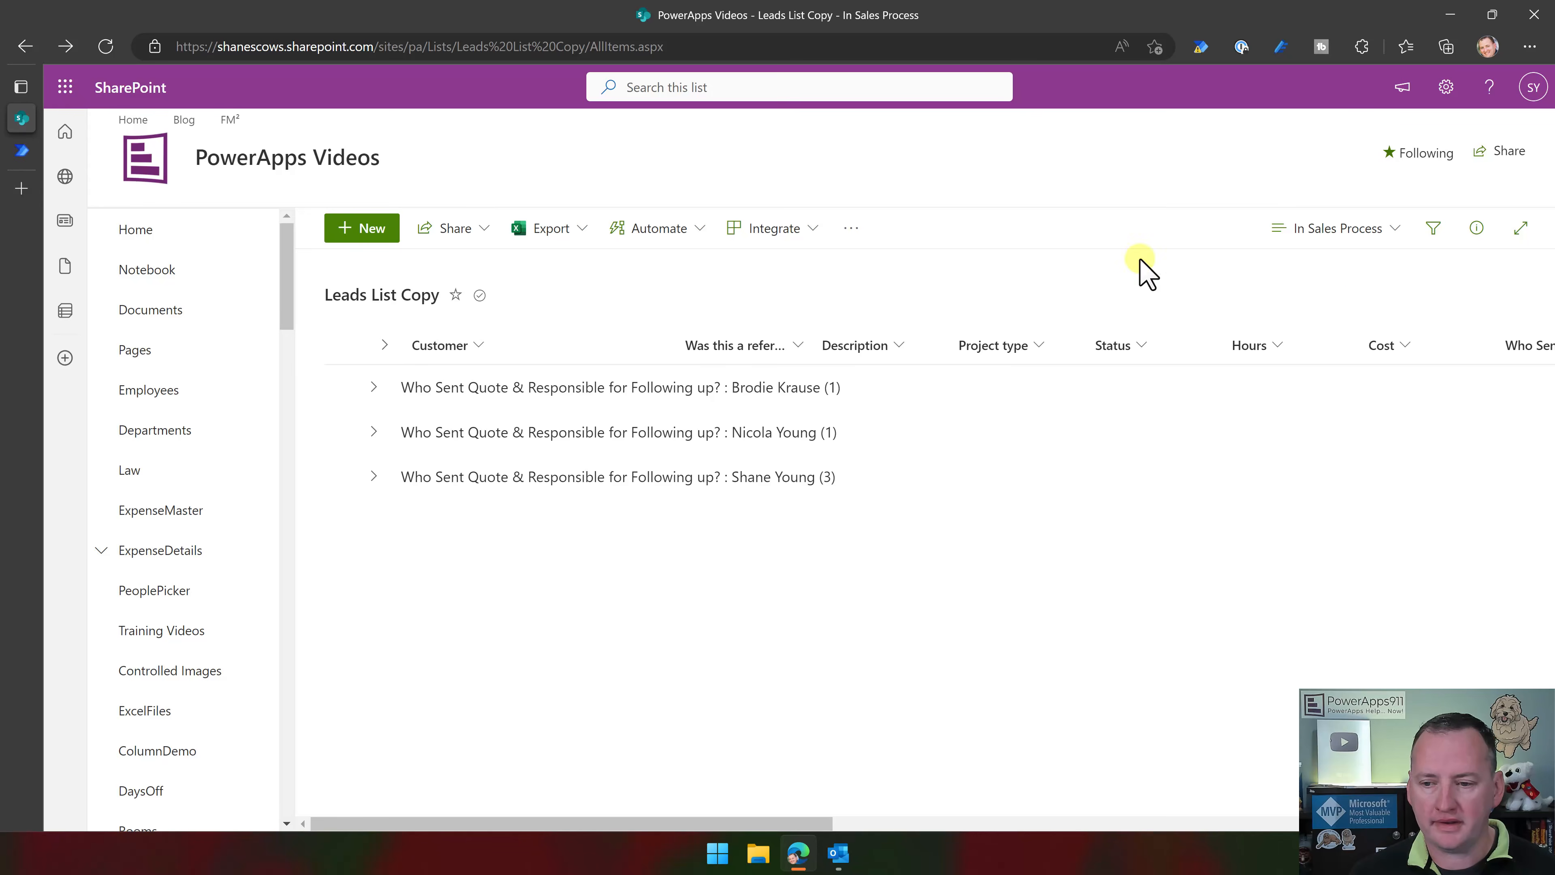
{"action": "left_click", "coordinate": [1371, 239]}
{"action": "left_click", "coordinate": [1099, 348]}
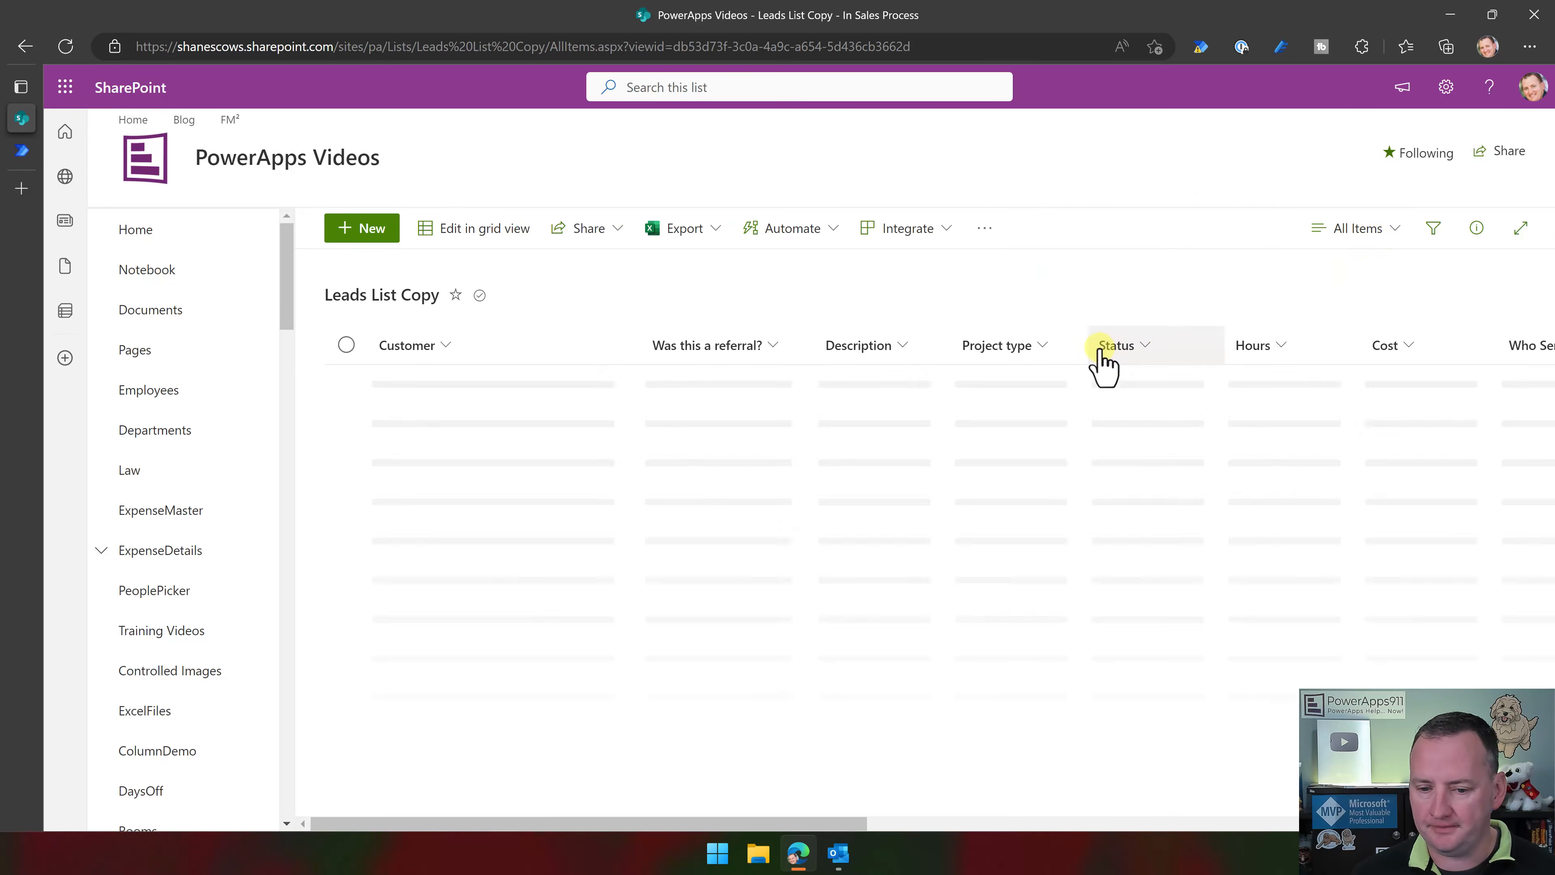
{"action": "left_click_drag", "start_coordinate": [972, 831], "coordinate": [1420, 827]}
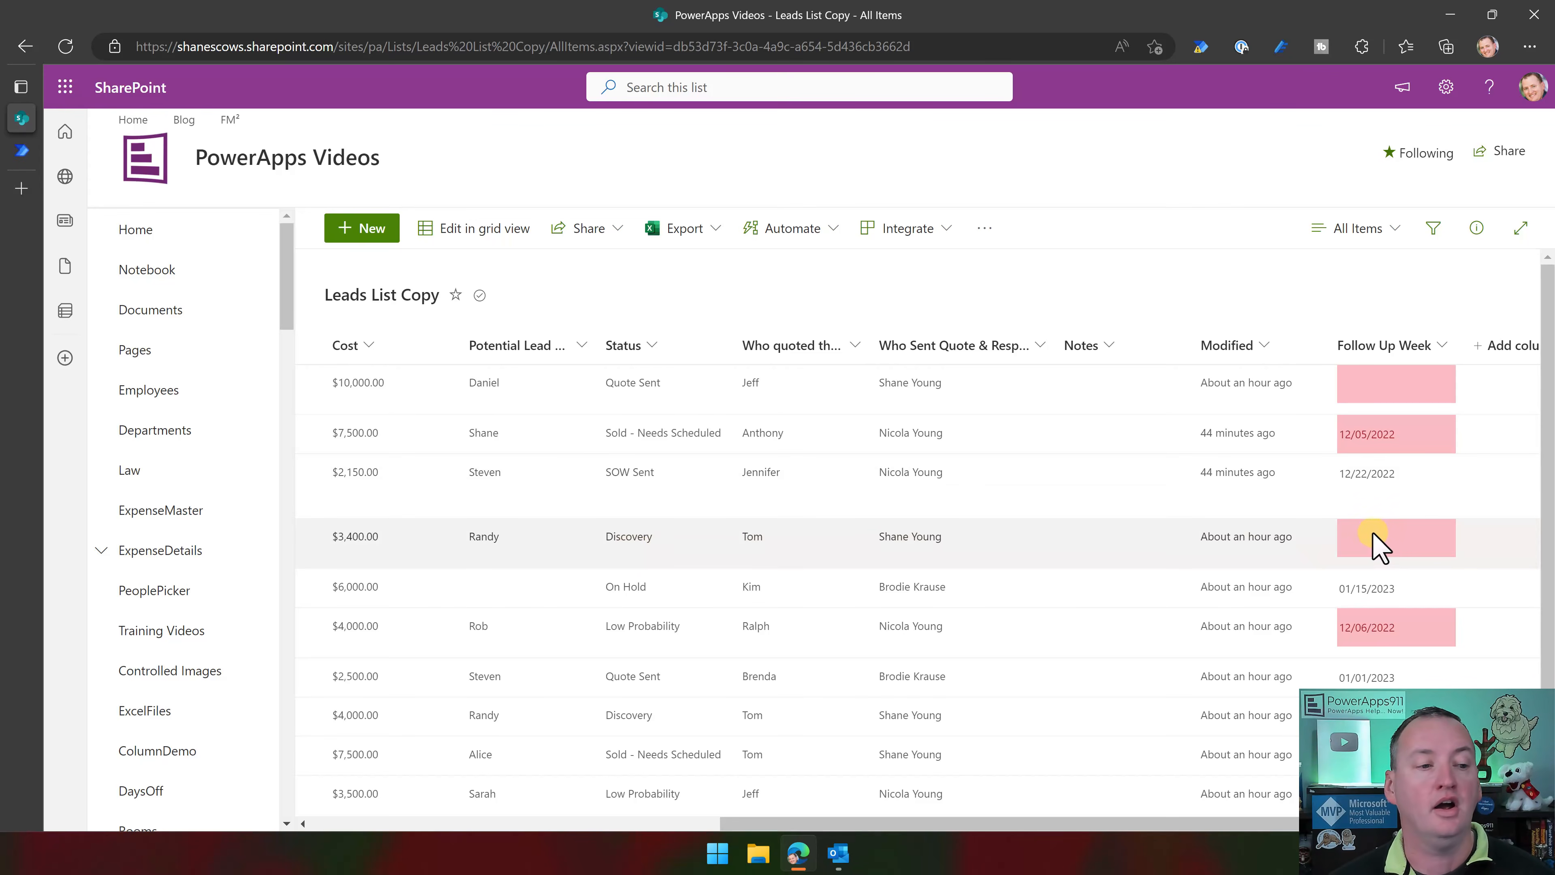
{"action": "mouse_move", "coordinate": [436, 334]}
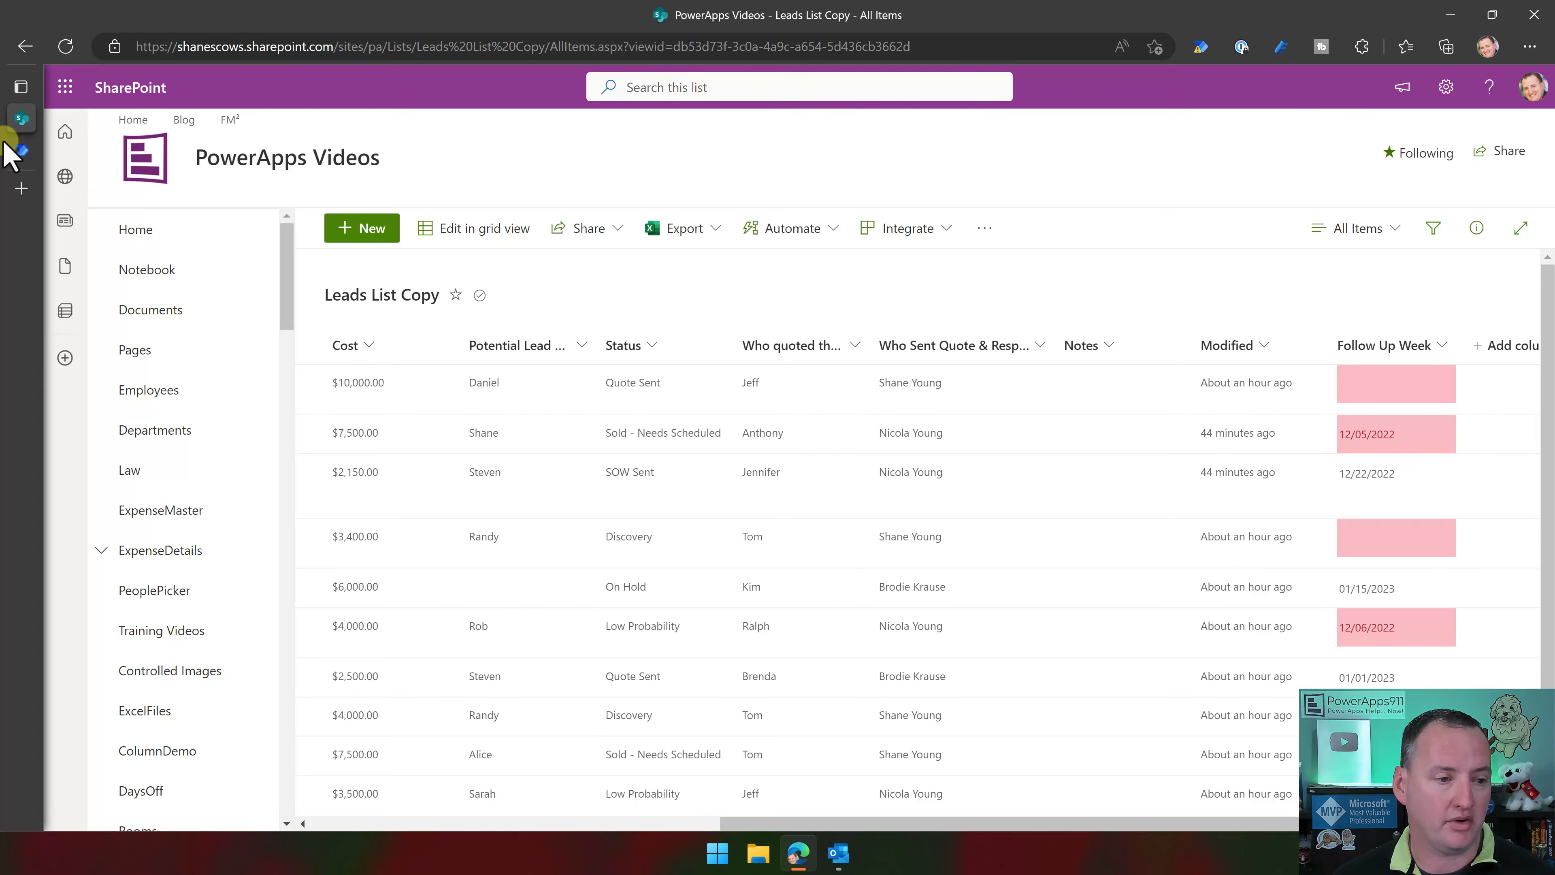
Reopen the flow for editing, add "Or Status eq 'Discovery'" to the filter query and enclose both Status conditions in parentheses
{"action": "mouse_move", "coordinate": [28, 153]}
{"action": "left_click", "coordinate": [141, 150]}
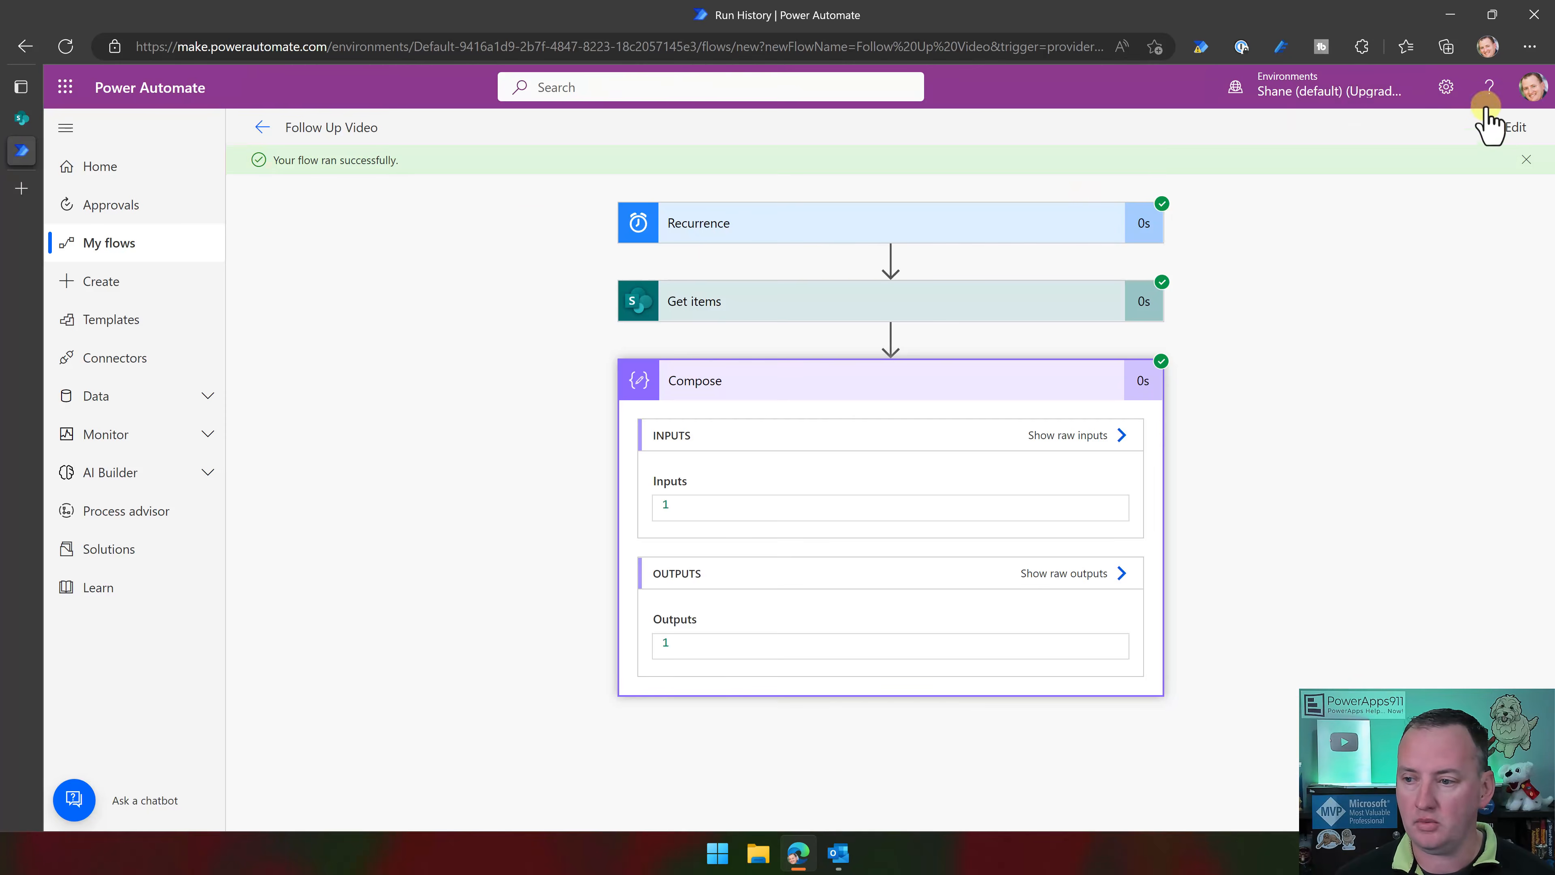
{"action": "left_click", "coordinate": [1504, 128]}
{"action": "left_click", "coordinate": [887, 458]}
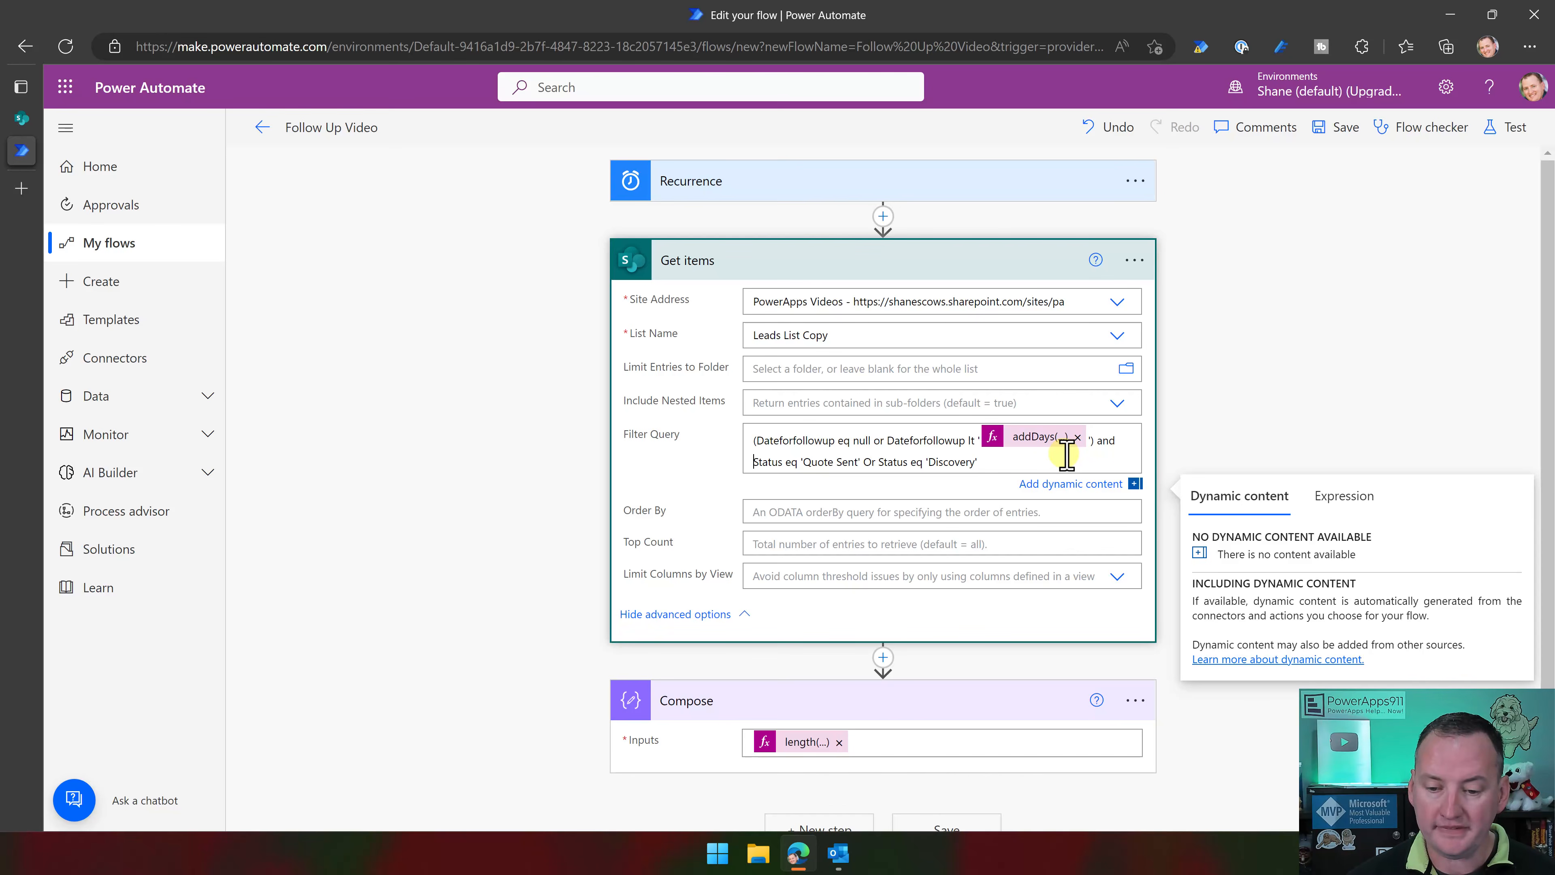
{"action": "type", "text": "("}
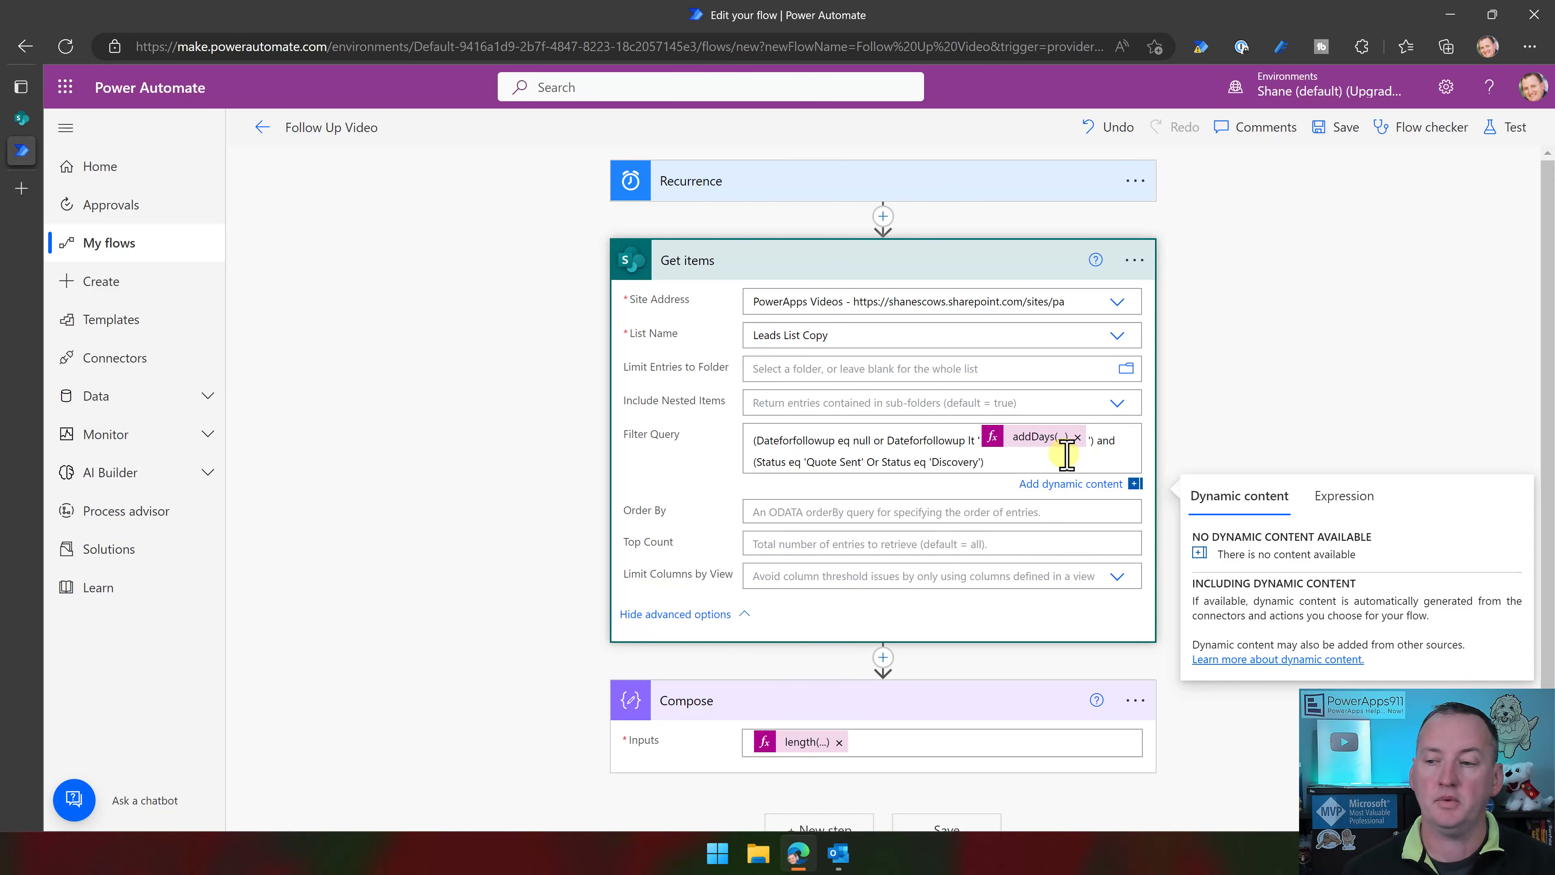
Test the flow with the combined Quote Sent and Discovery conditions, automatically with the recently used trigger
{"action": "left_click", "coordinate": [1517, 127]}
{"action": "left_click", "coordinate": [1307, 272]}
{"action": "left_click", "coordinate": [1273, 797]}
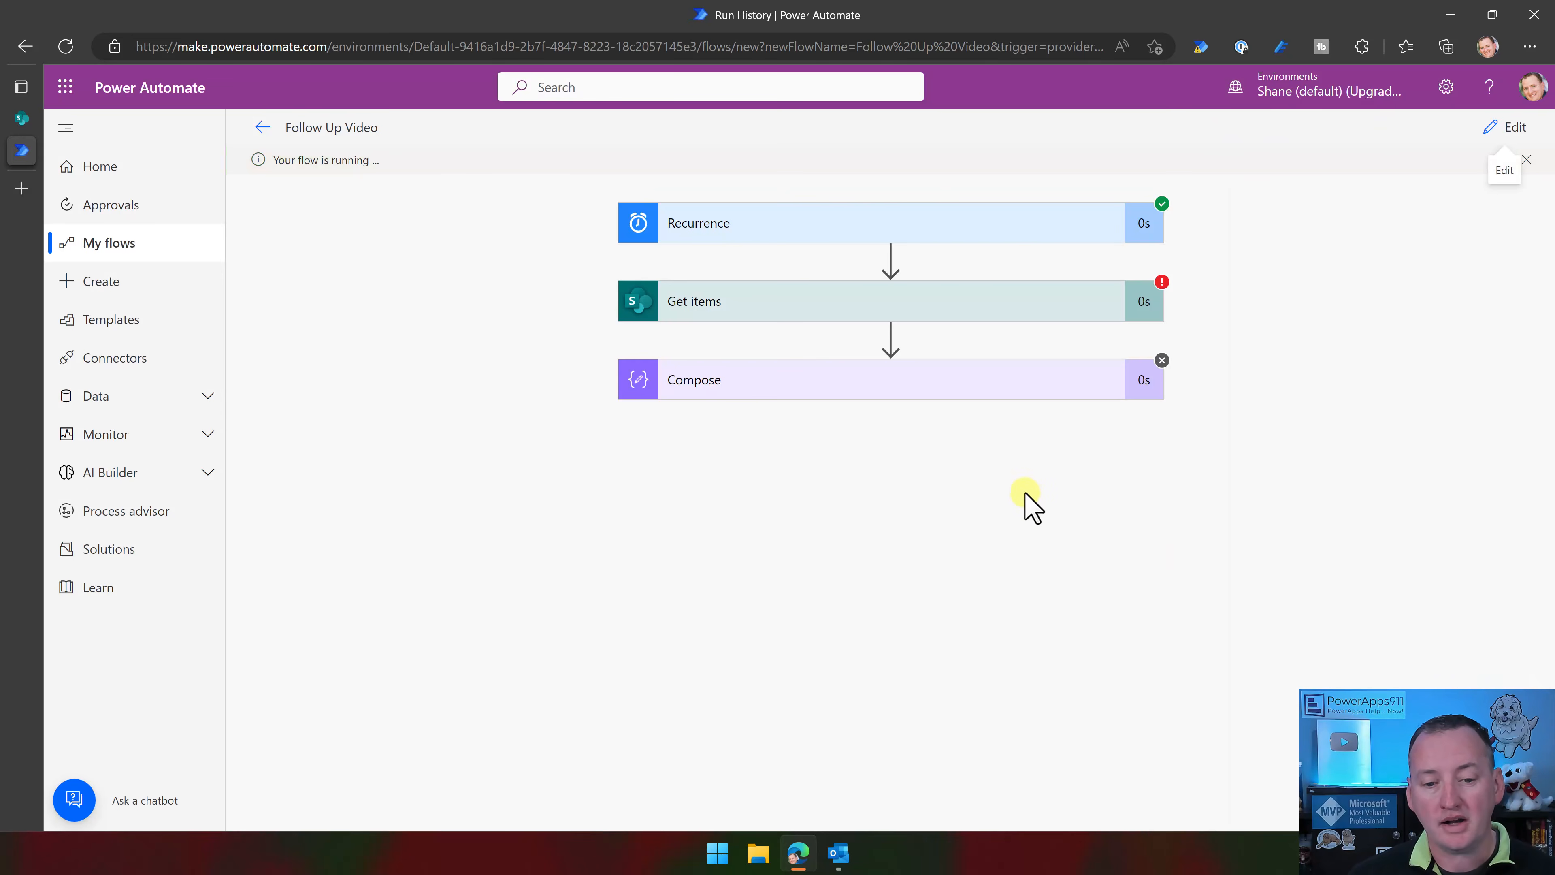
Inspect the Get items action's error details and read its full filter query through to the Status conditions
{"action": "left_click", "coordinate": [1017, 304]}
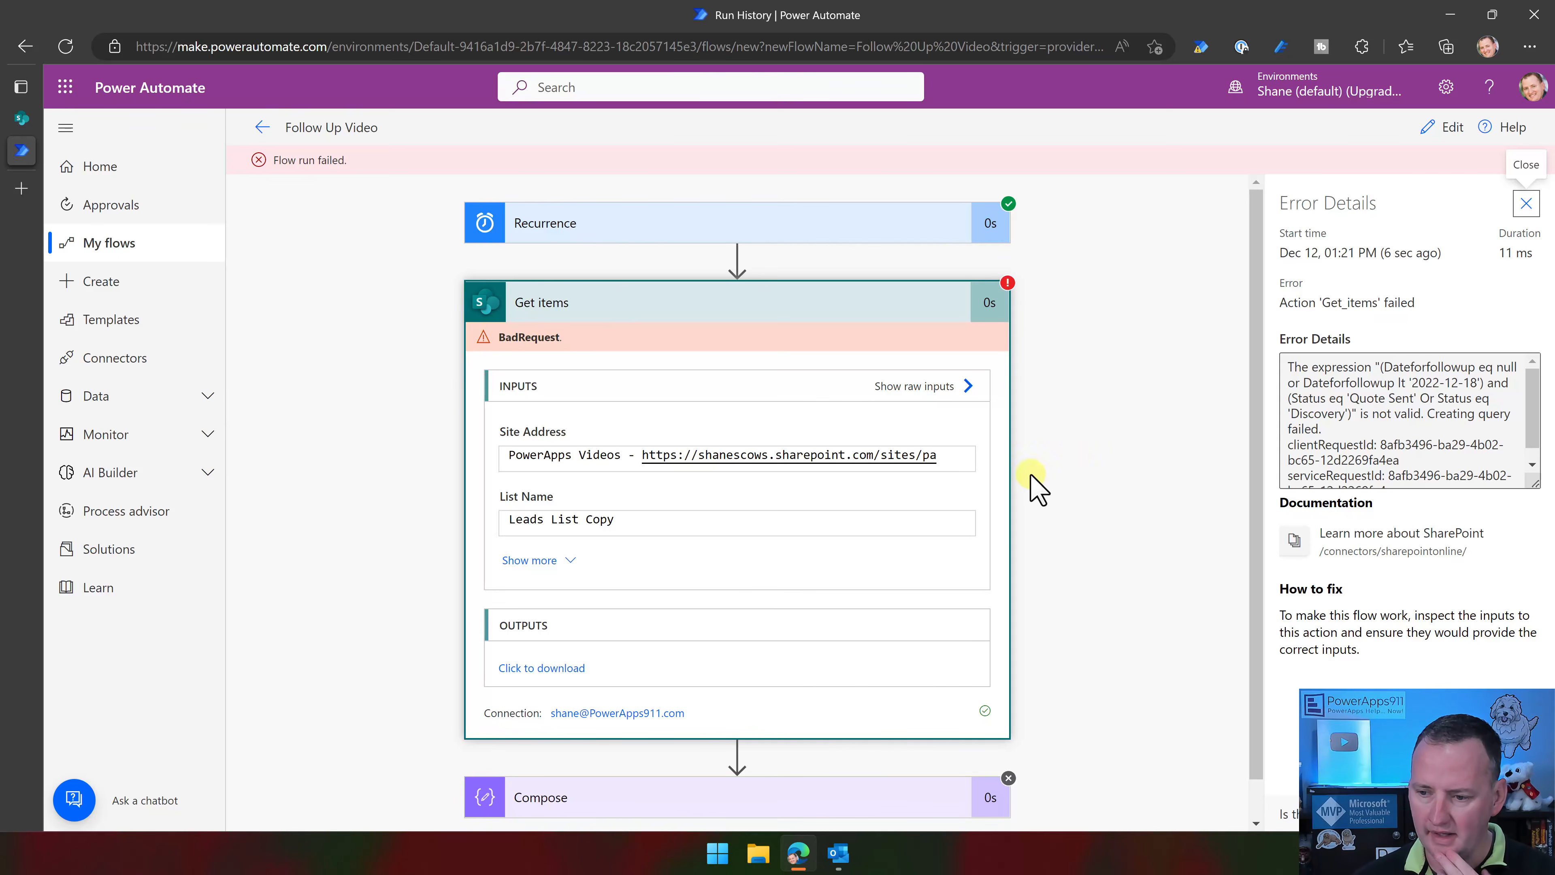
{"action": "left_click", "coordinate": [571, 560]}
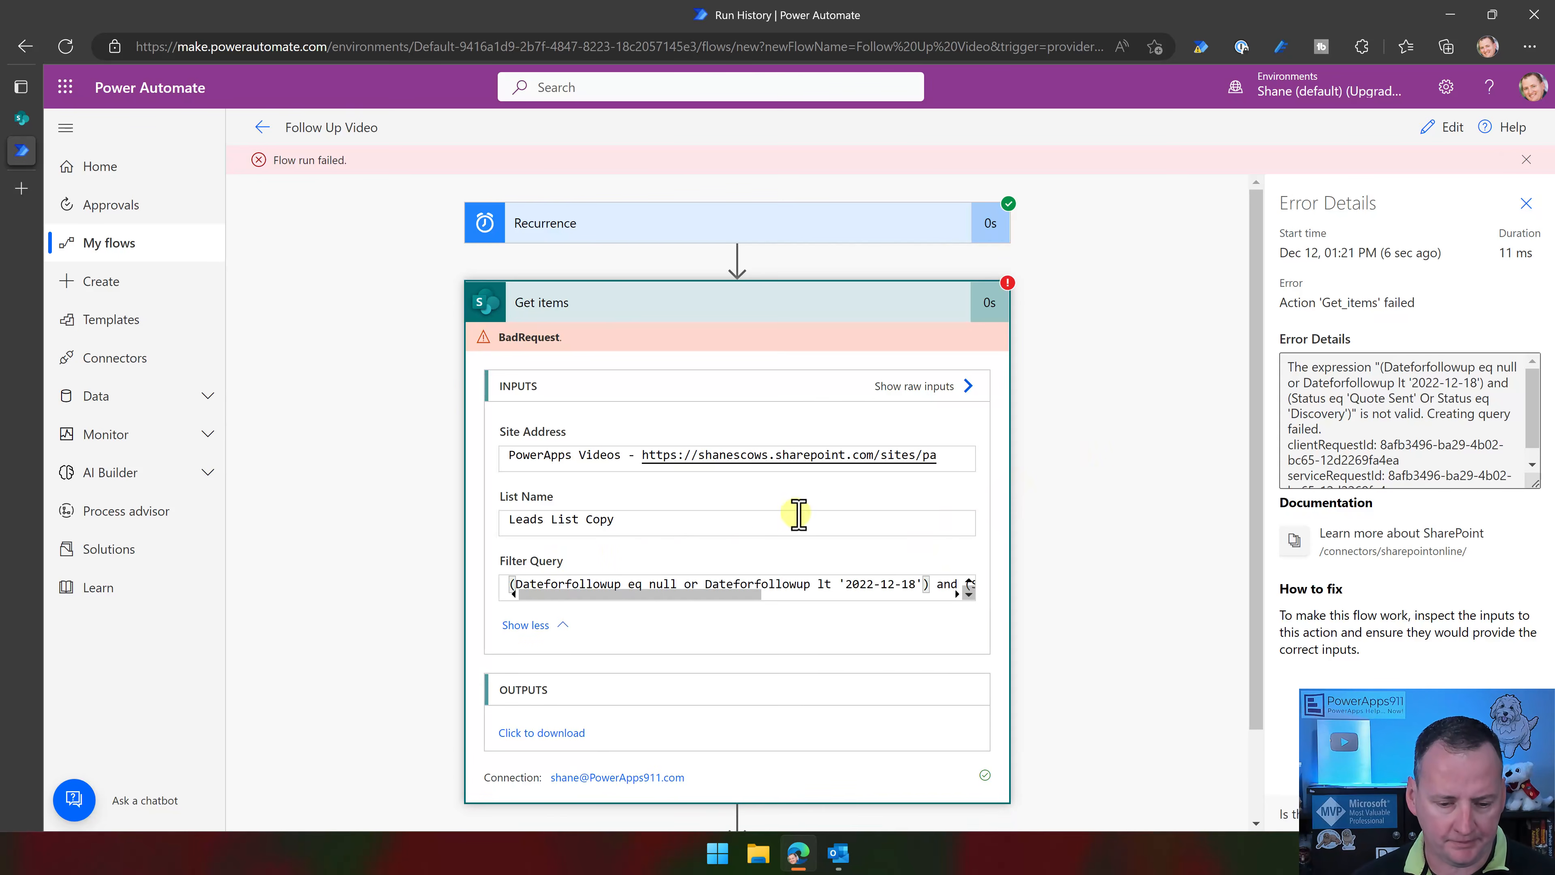
{"action": "scroll", "coordinate": [705, 517], "scroll_direction": "down", "scroll_amount": 2}
{"action": "left_click_drag", "start_coordinate": [644, 490], "coordinate": [834, 497]}
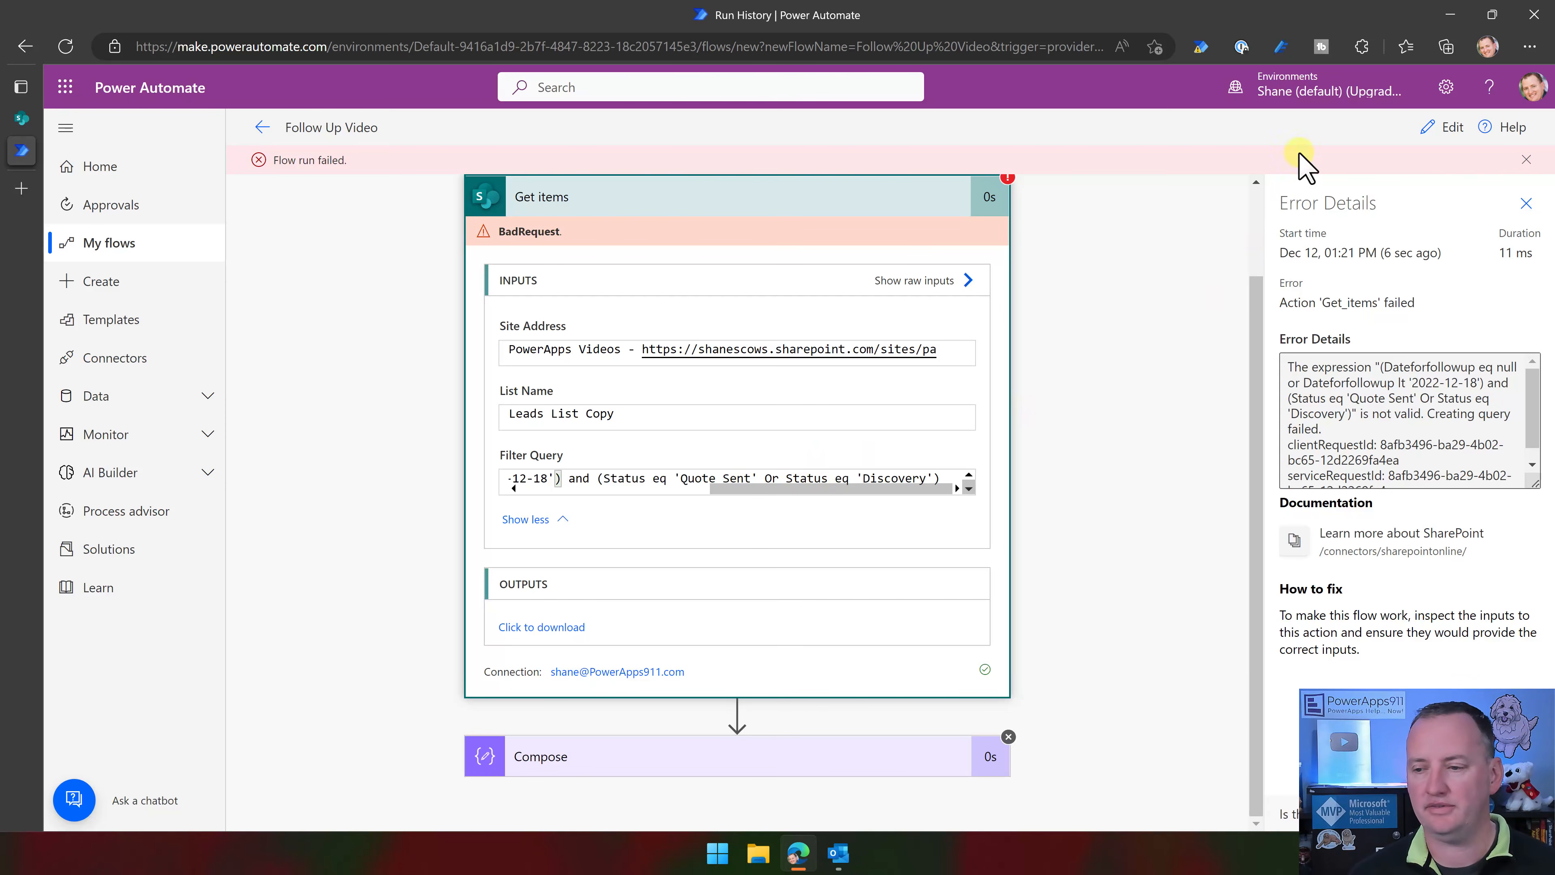
Reopen the flow for editing and change "Or" between the two Status conditions to lowercase "or"
{"action": "left_click", "coordinate": [1451, 129]}
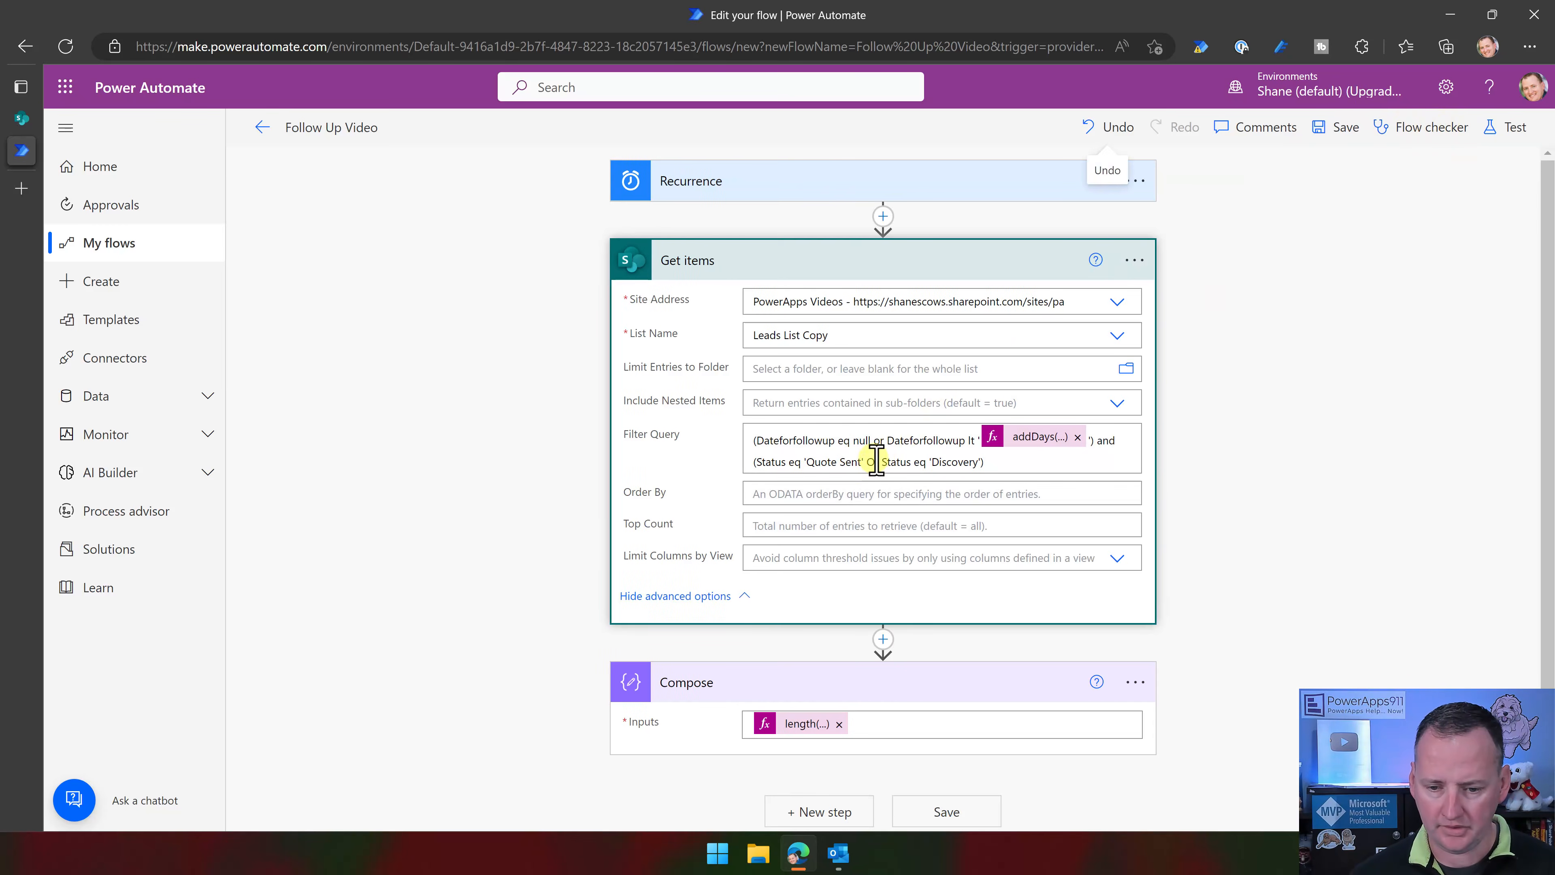
{"action": "left_click", "coordinate": [877, 460]}
{"action": "key", "text": "BackSpace"}
{"action": "type", "text": "o"}
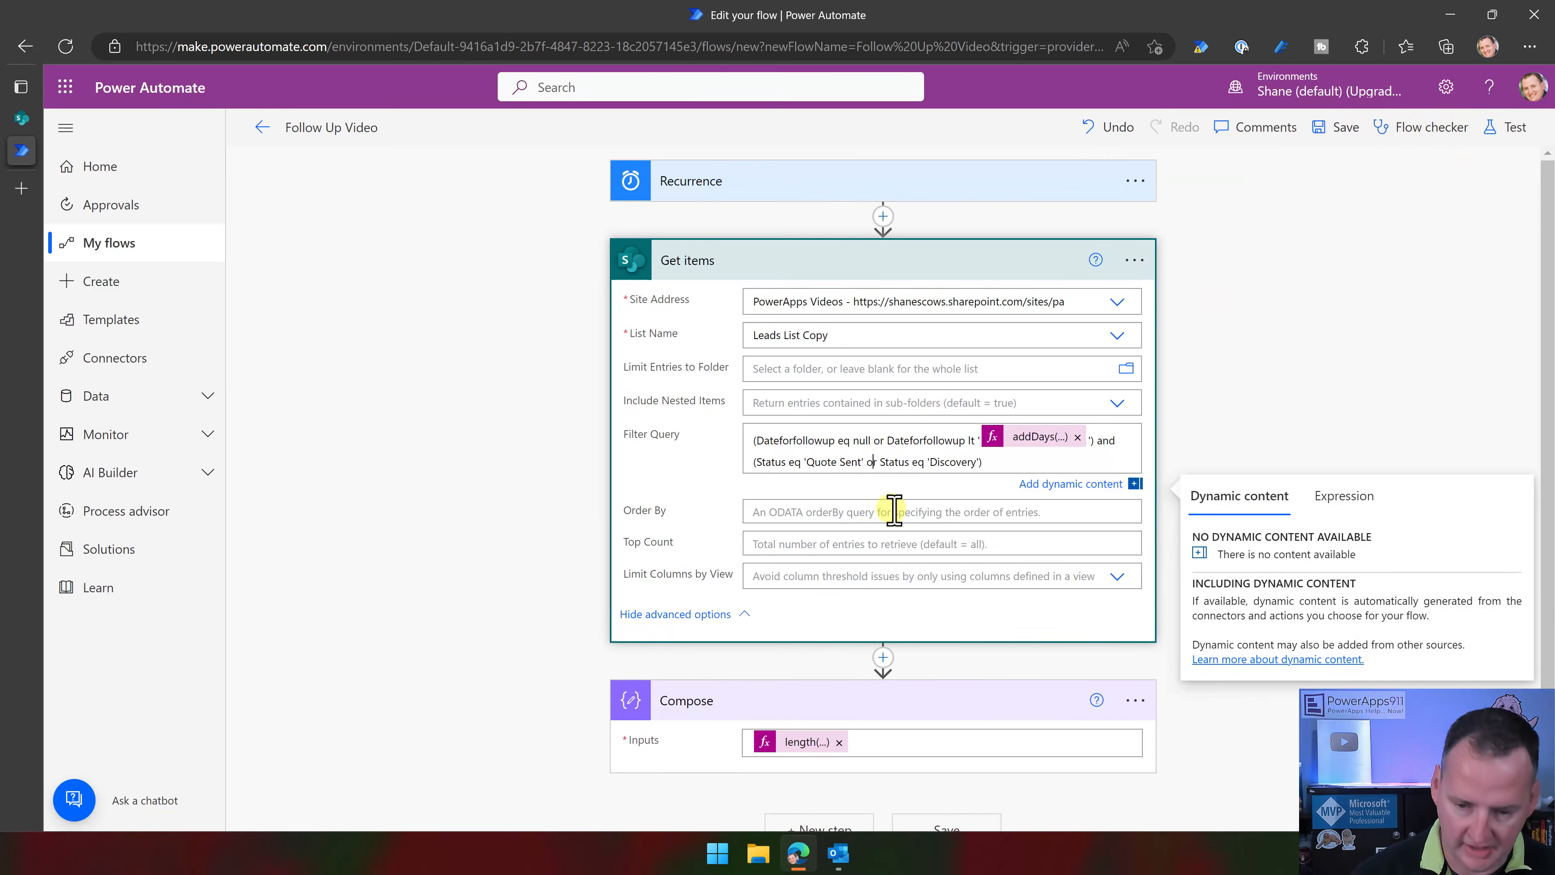
Rerun the automatic test with the recently used trigger on the corrected filter query
{"action": "left_click", "coordinate": [1506, 127]}
{"action": "left_click", "coordinate": [1352, 282]}
{"action": "left_click", "coordinate": [1286, 799]}
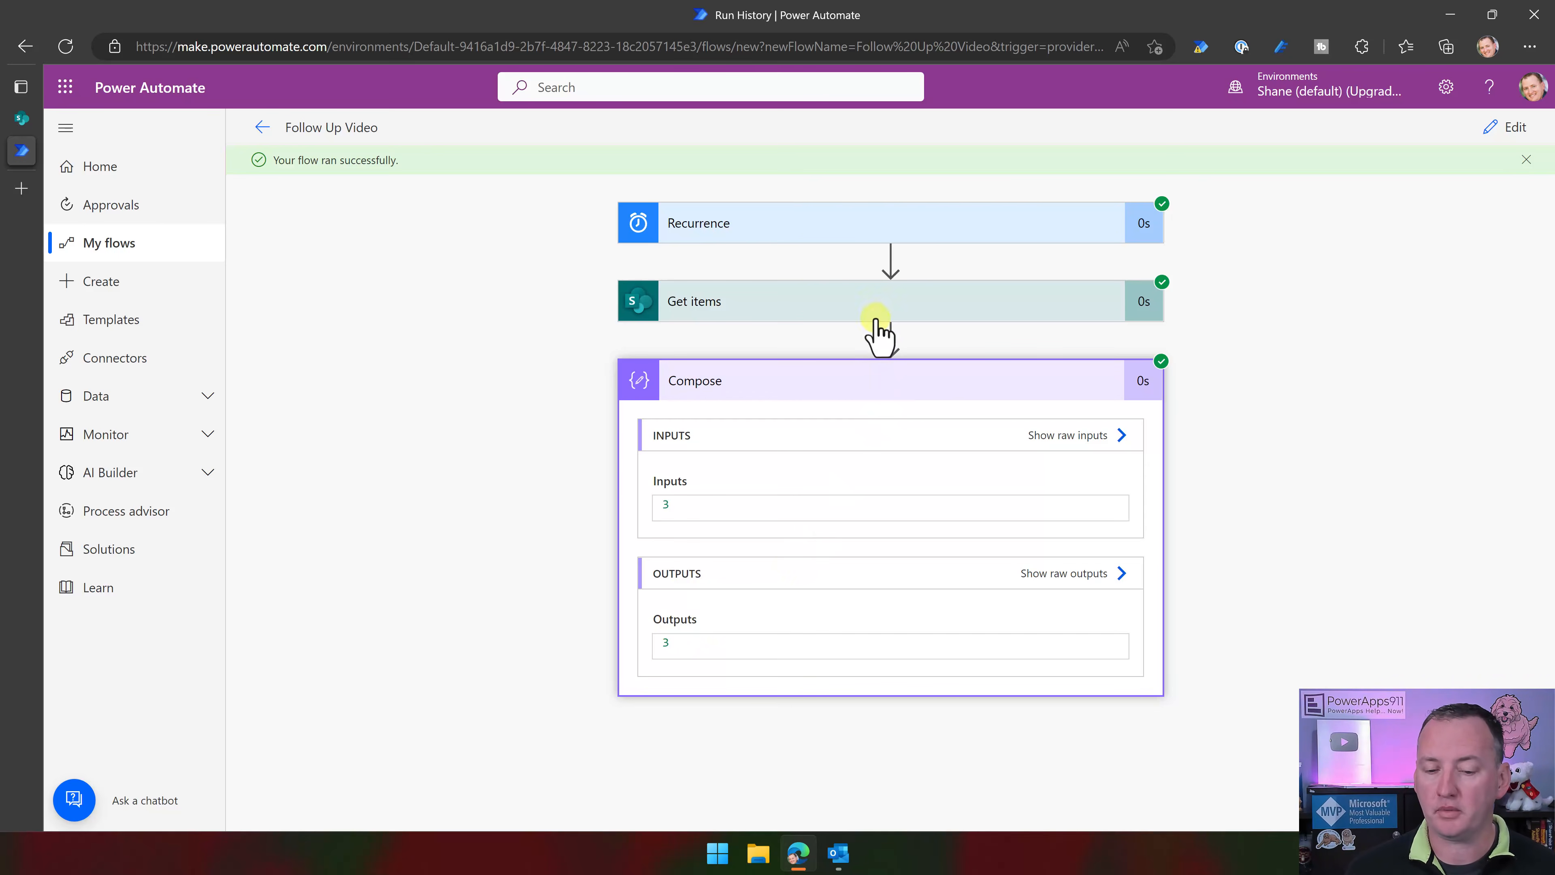
Inspect the raw outputs of the Get items action in the successful run, then return to the run details
{"action": "left_click", "coordinate": [879, 300]}
{"action": "scroll", "coordinate": [889, 455], "scroll_direction": "down", "scroll_amount": 2}
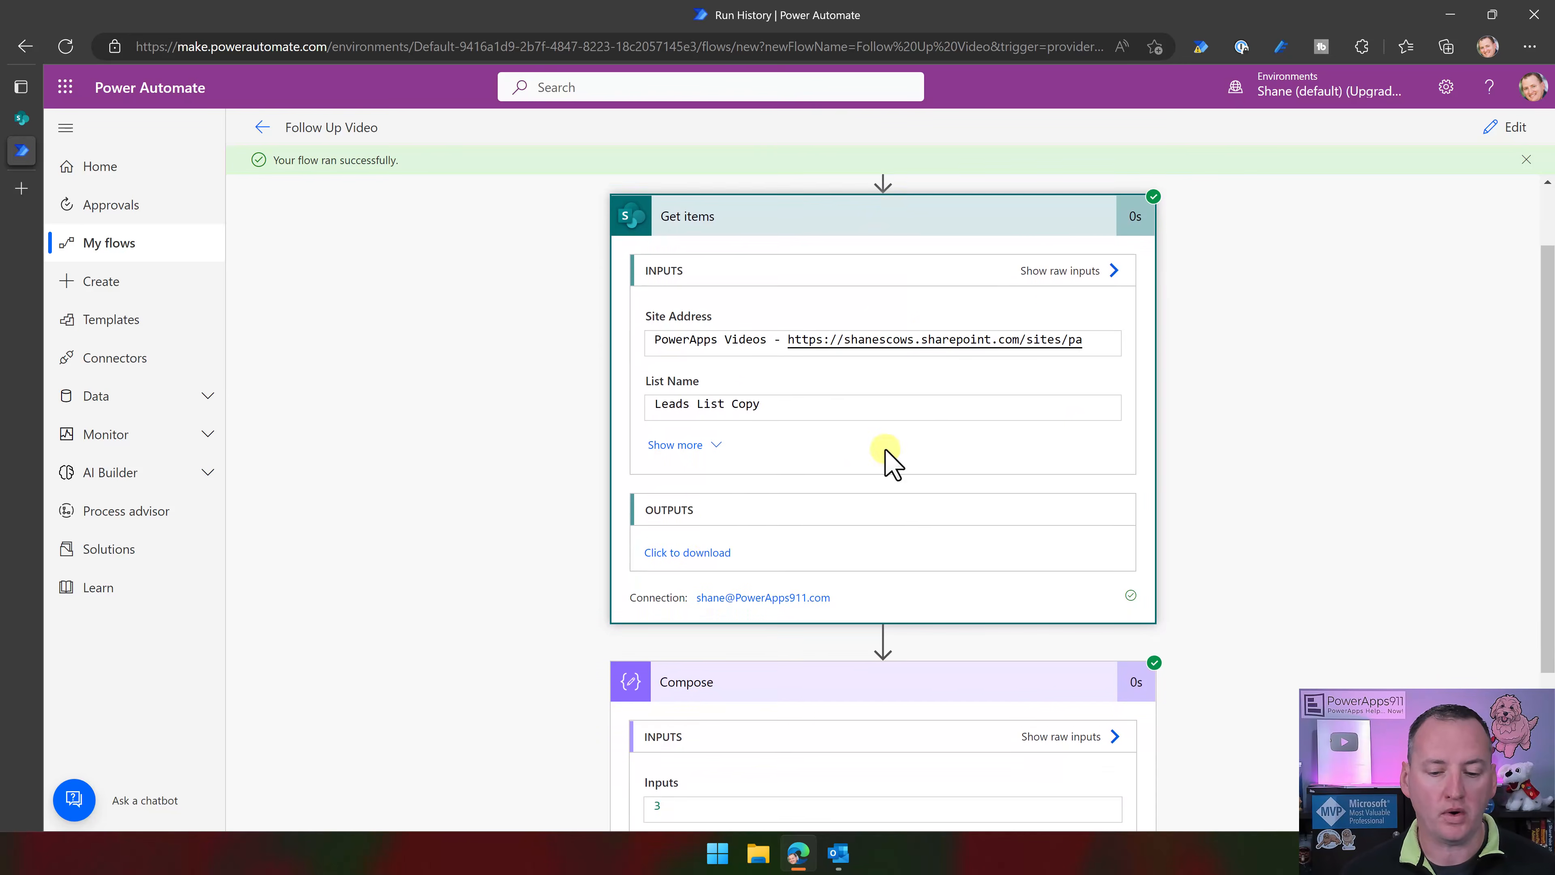
{"action": "left_click", "coordinate": [691, 547]}
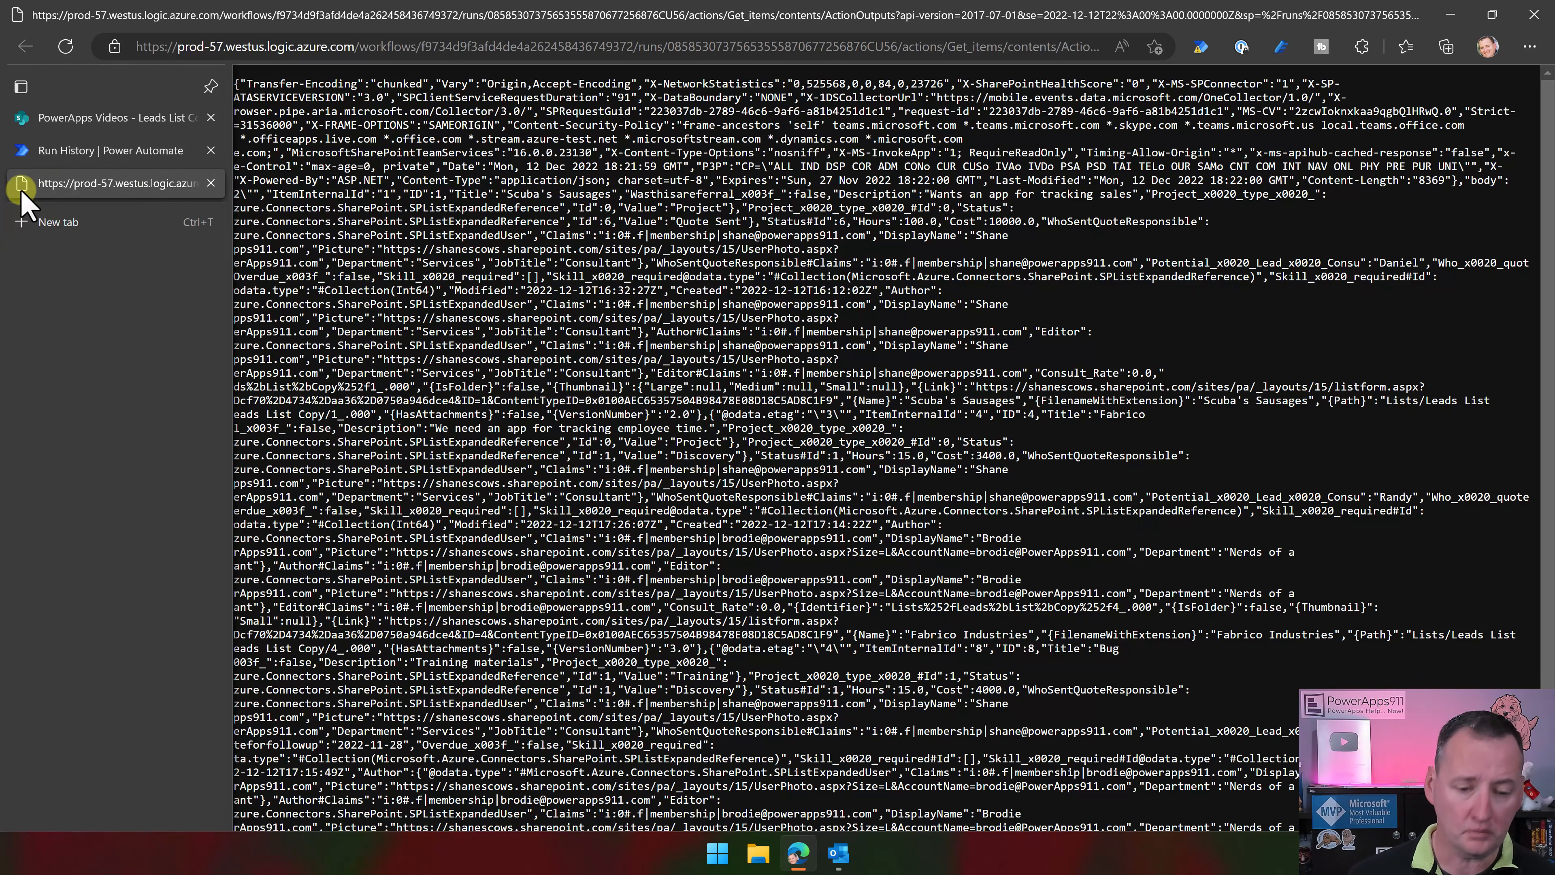
{"action": "mouse_move", "coordinate": [25, 186]}
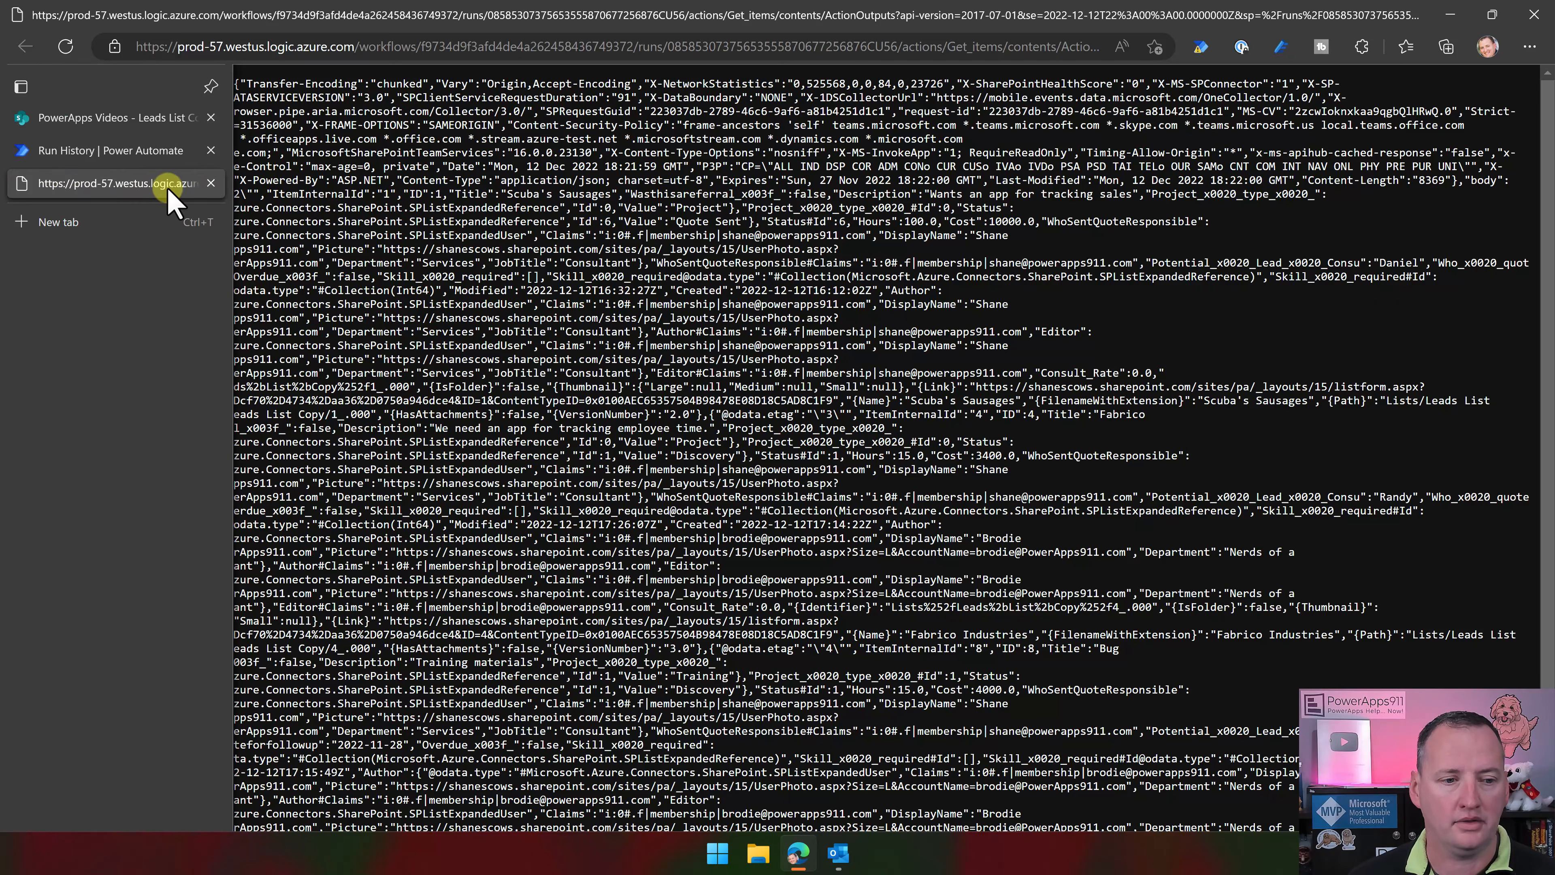
{"action": "left_click", "coordinate": [210, 182]}
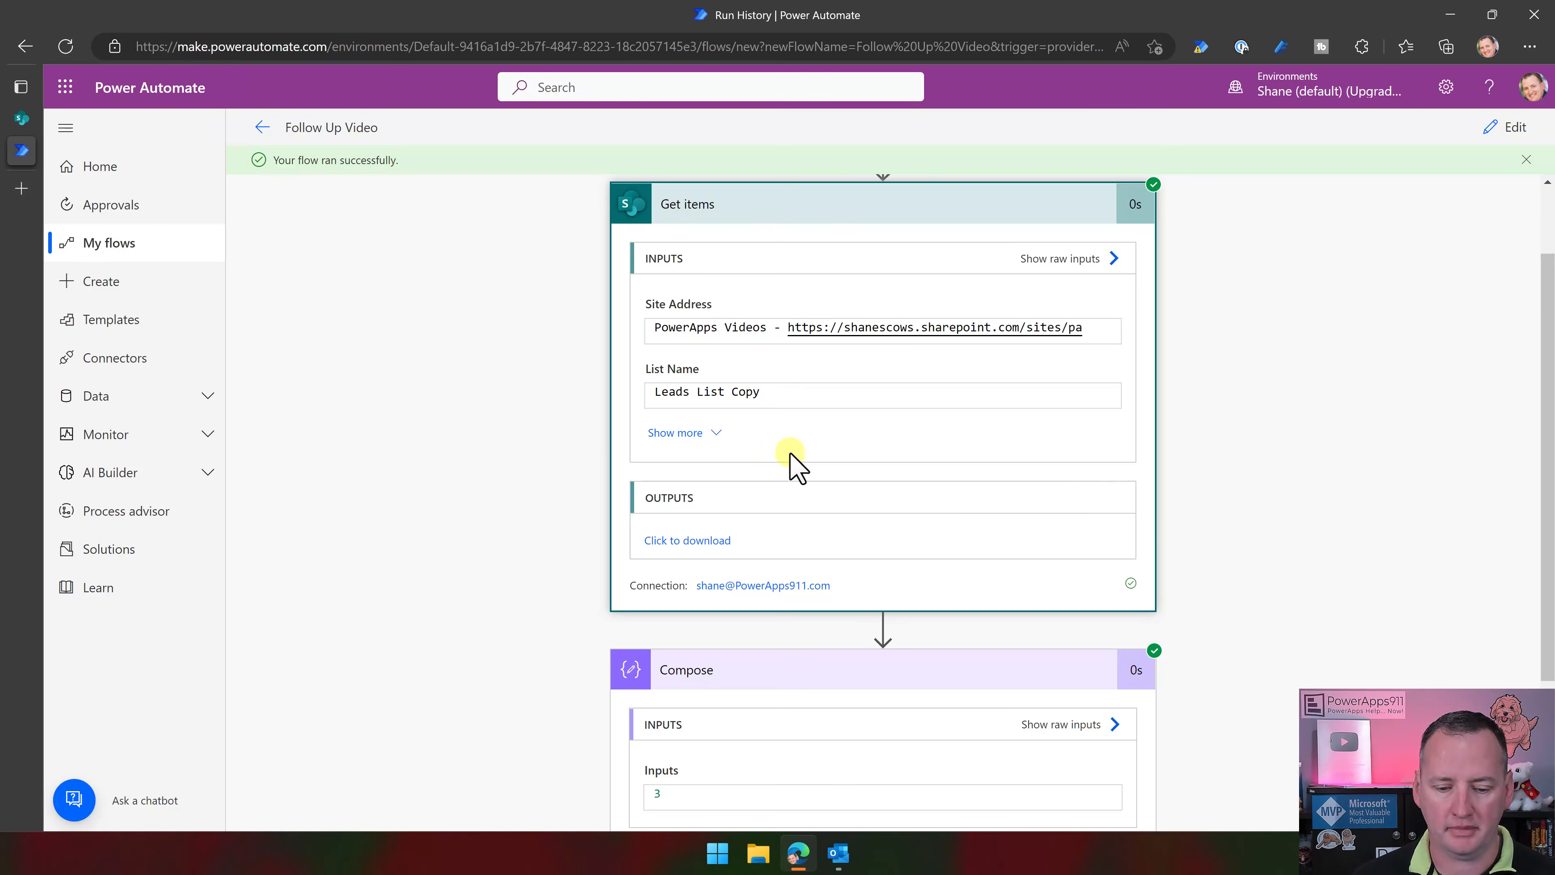
{"action": "scroll", "coordinate": [747, 487], "scroll_direction": "down", "scroll_amount": 3}
{"action": "scroll", "coordinate": [836, 636], "scroll_direction": "up", "scroll_amount": 4}
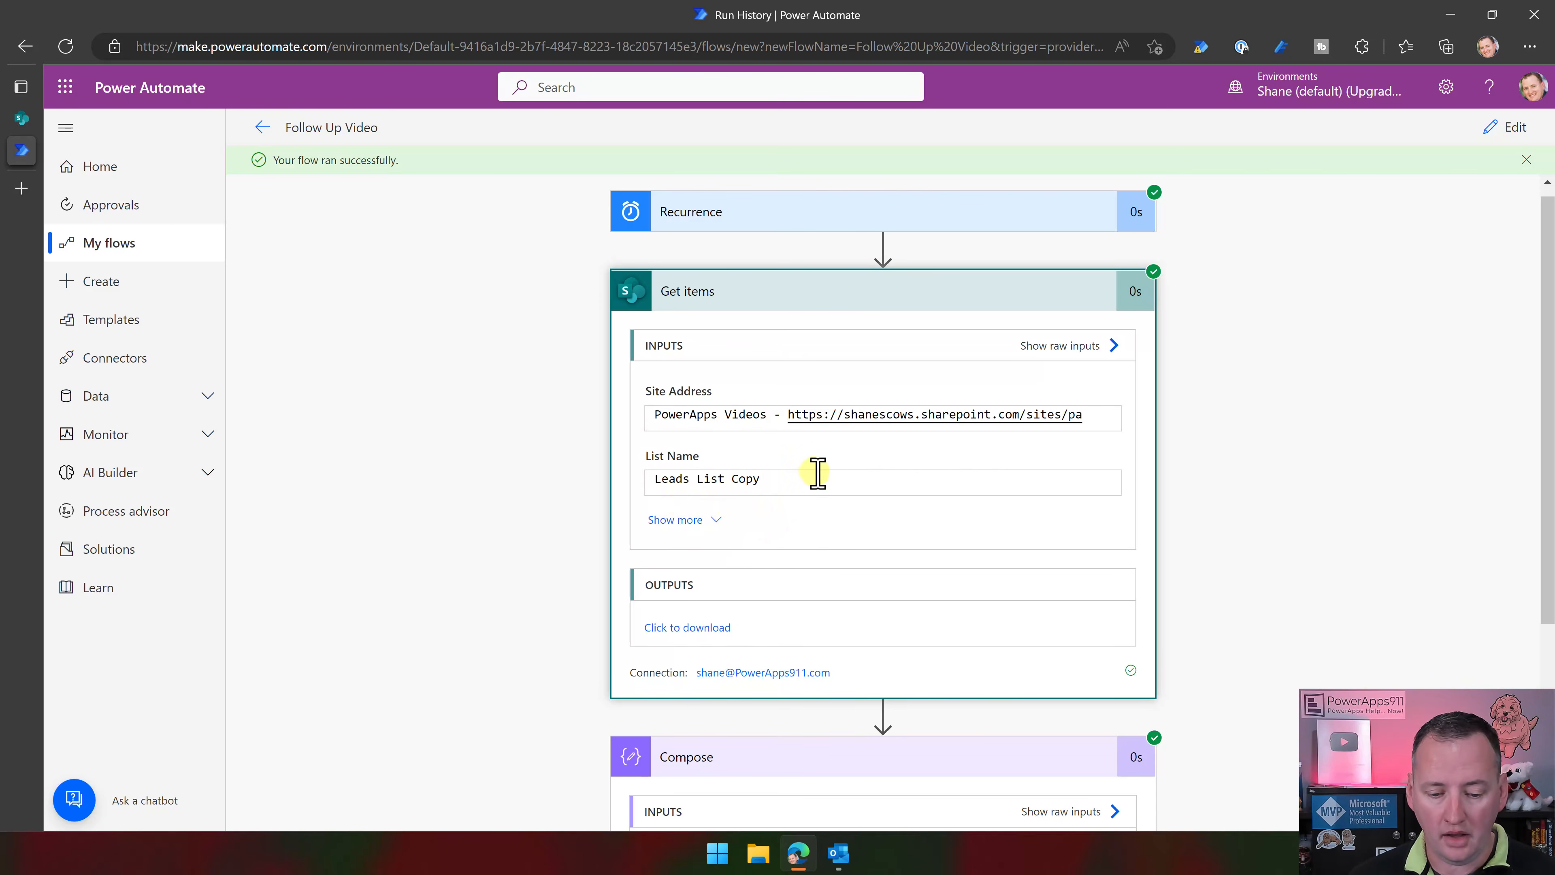
Reopen the flow for editing and remove "and (Status eq 'Quote Sent' or Status eq 'Discovery')" from the Get items filter query
{"action": "left_click", "coordinate": [1510, 126]}
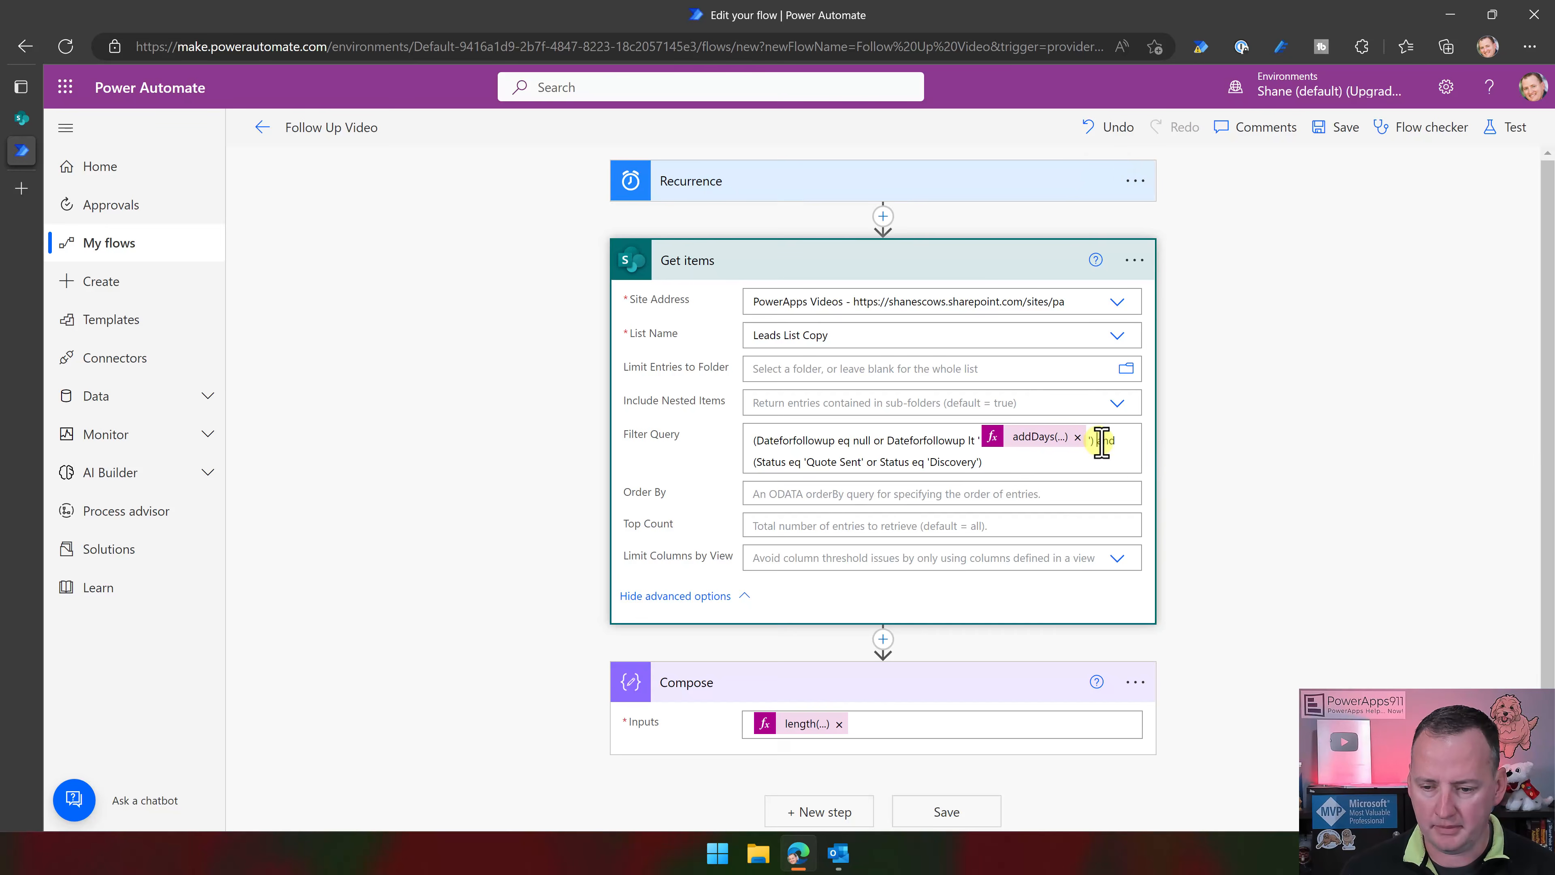
{"action": "left_click_drag", "start_coordinate": [1101, 442], "coordinate": [1119, 457]}
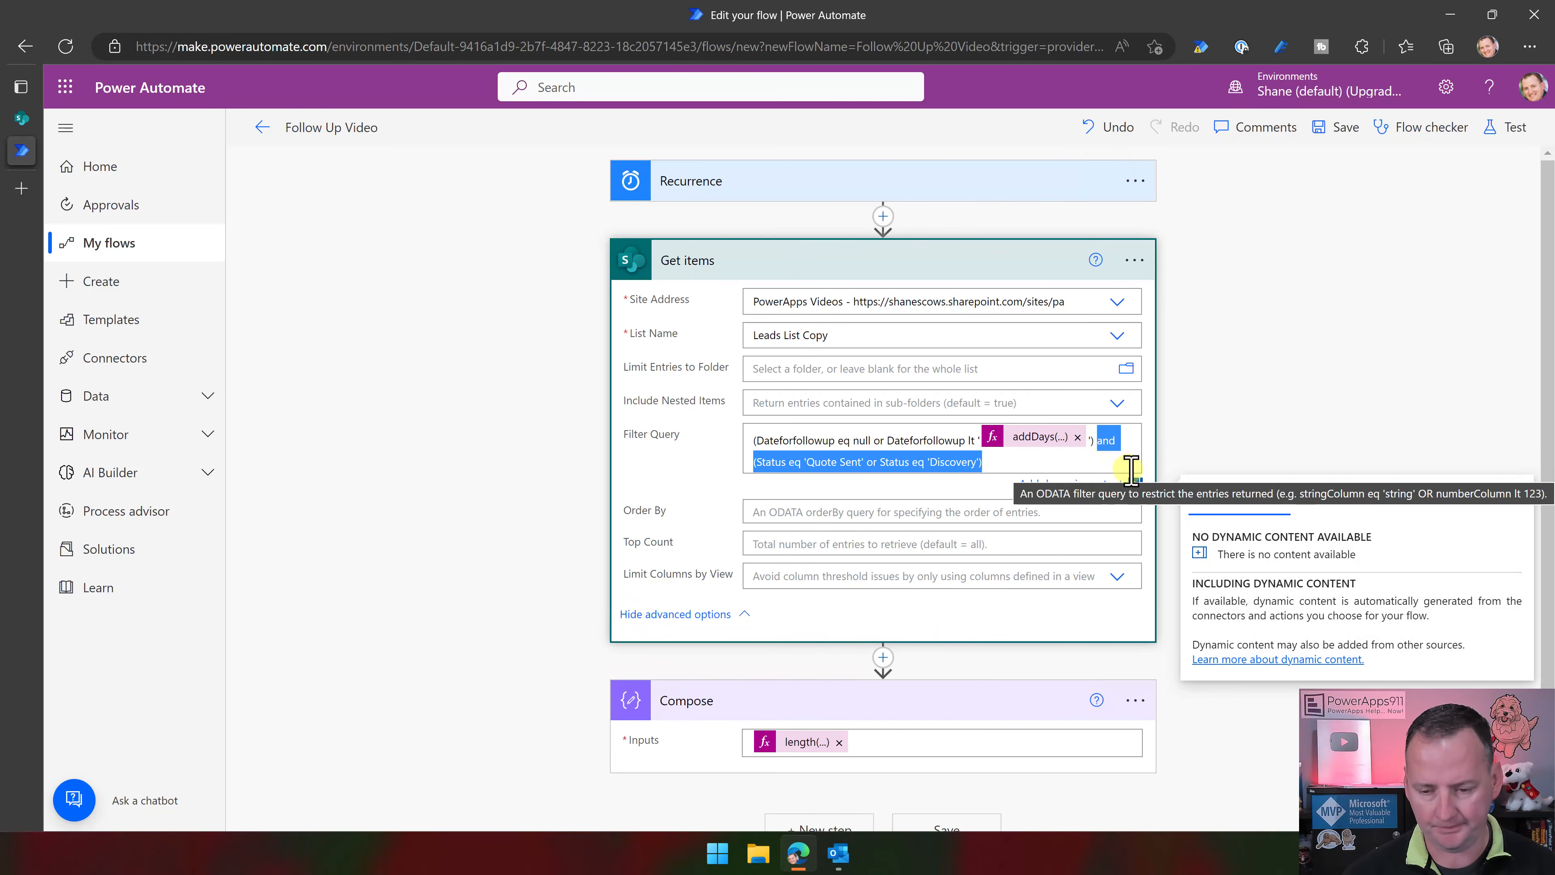
{"action": "key", "text": "BackSpace"}
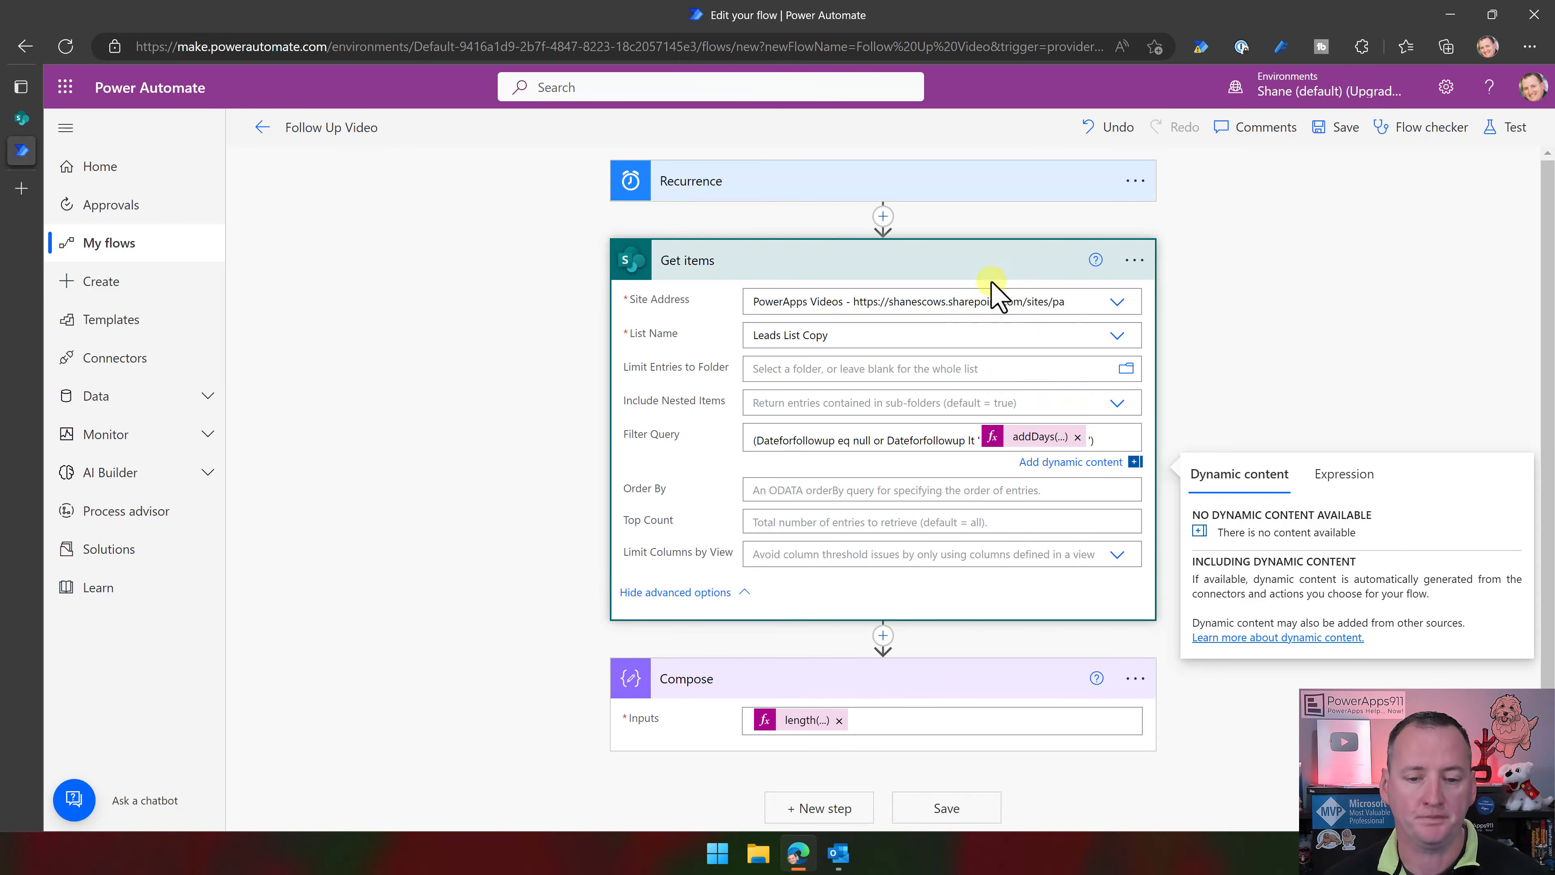
Add a Select action after Compose and use the Get items value list as its From source
{"action": "scroll", "coordinate": [982, 270], "scroll_direction": "down", "scroll_amount": 1}
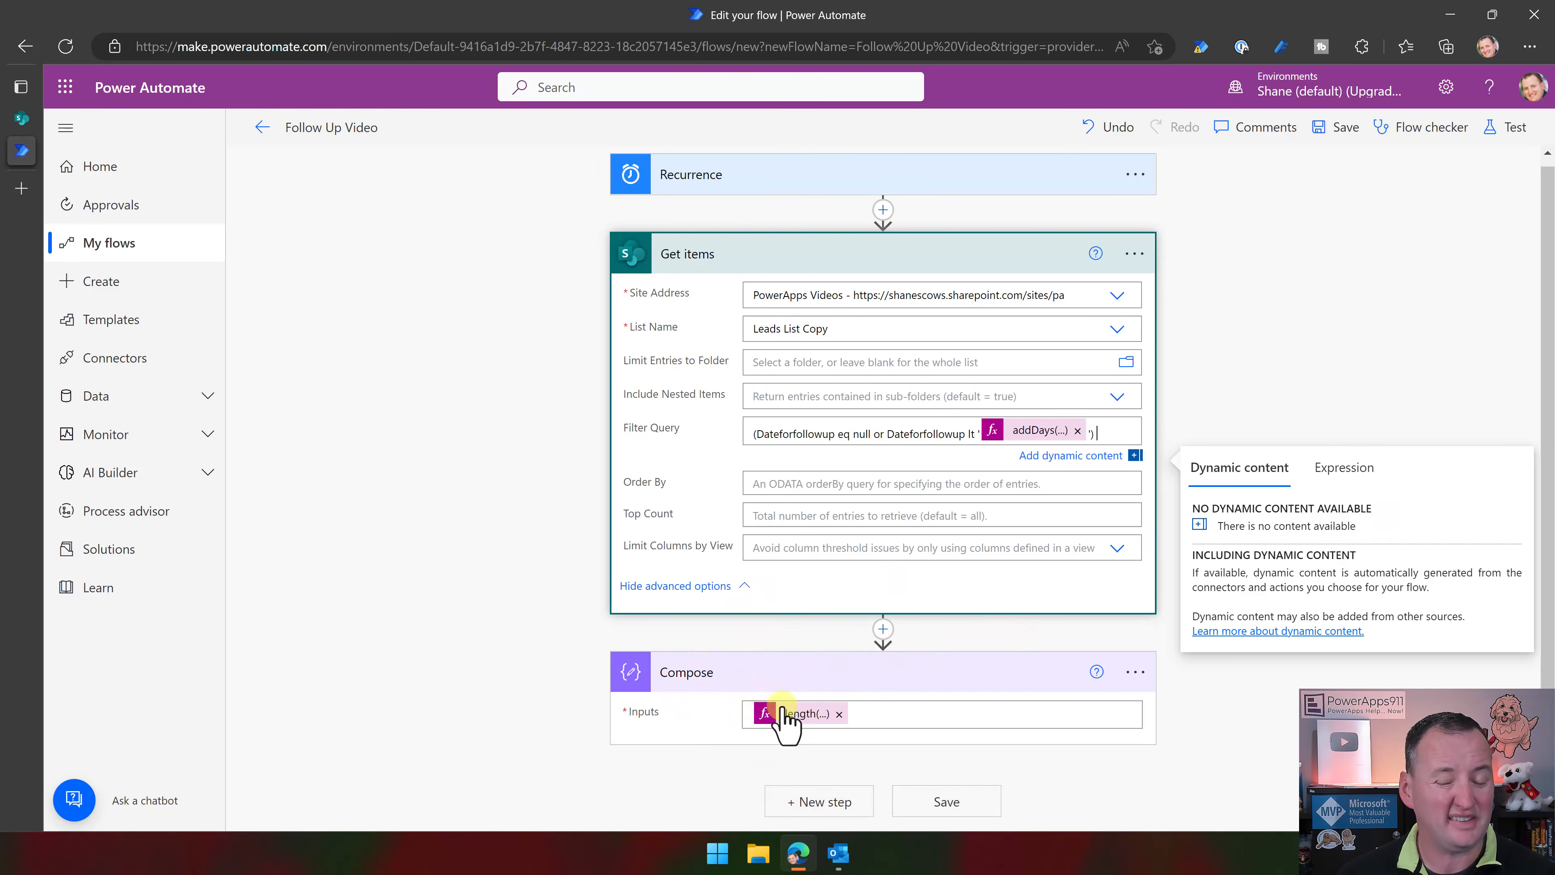
{"action": "left_click", "coordinate": [812, 800]}
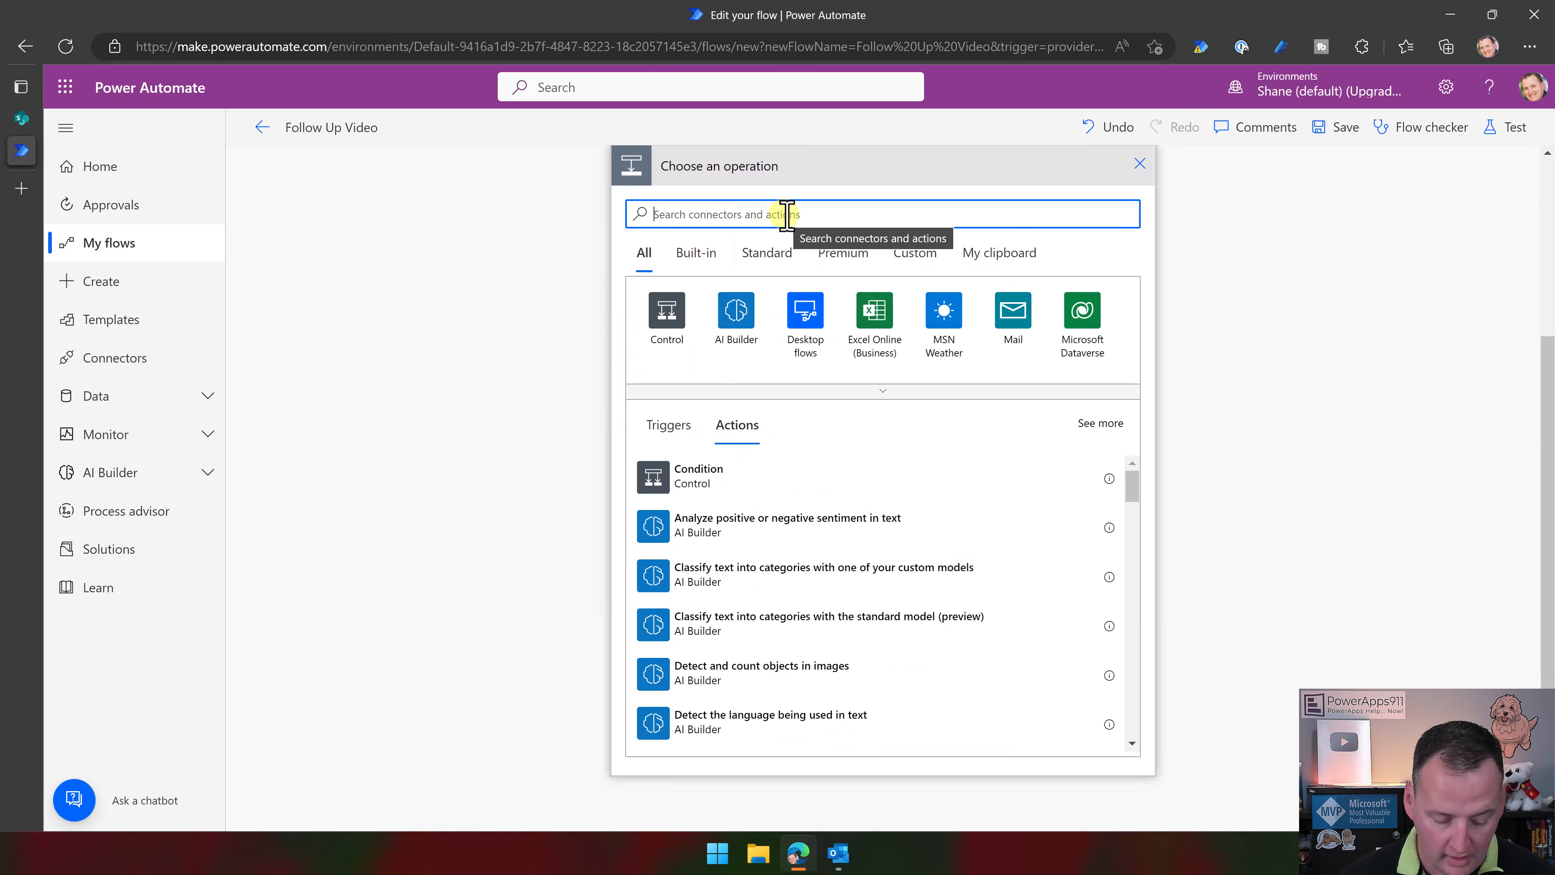
{"action": "type", "text": "select"}
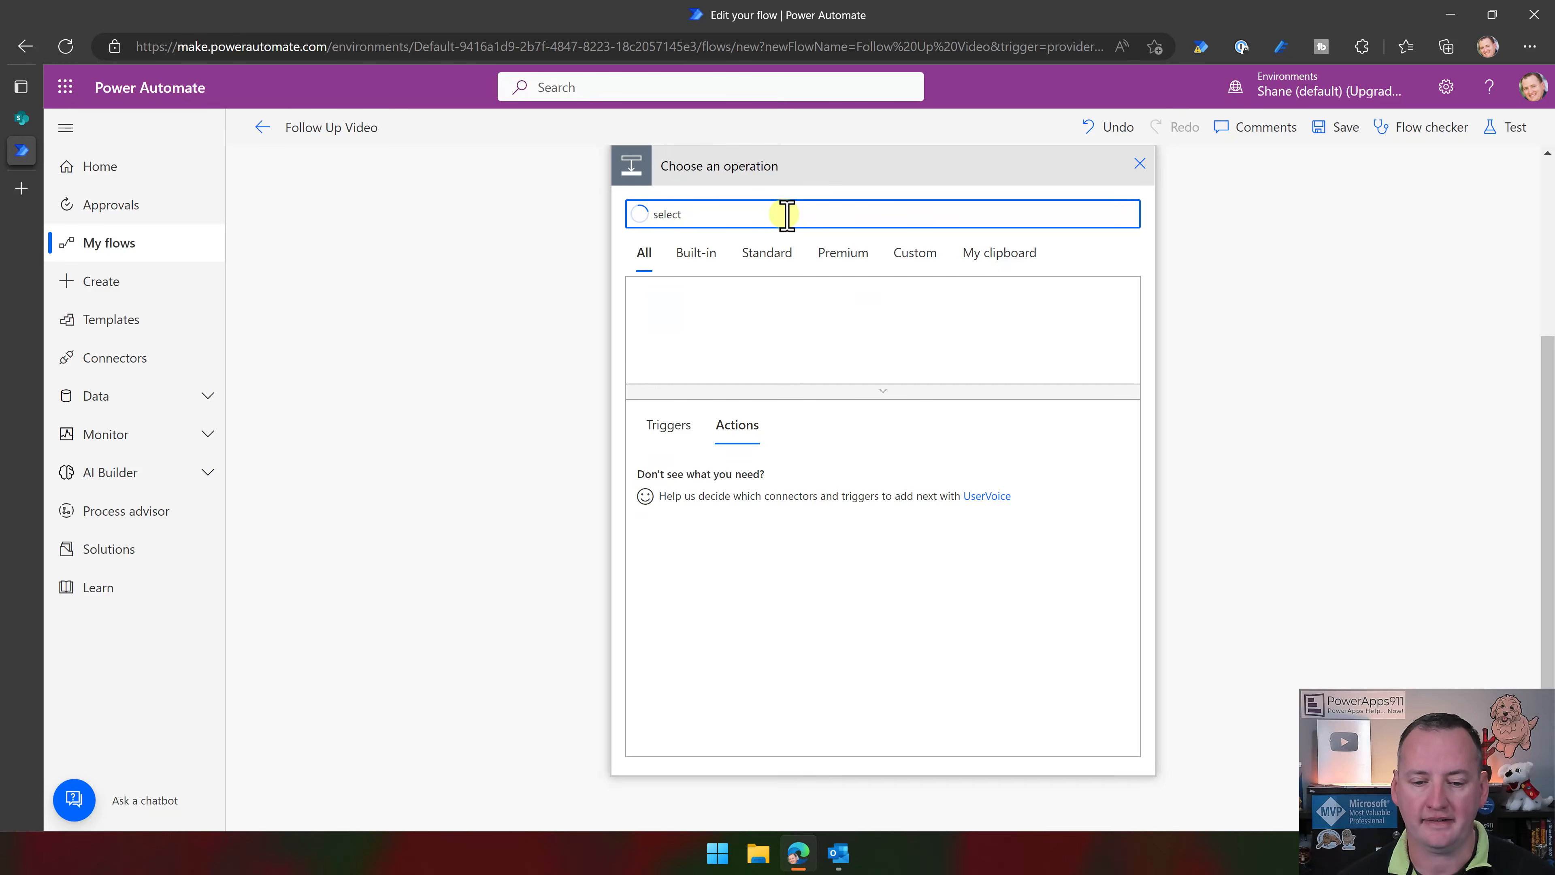
{"action": "left_click", "coordinate": [738, 477]}
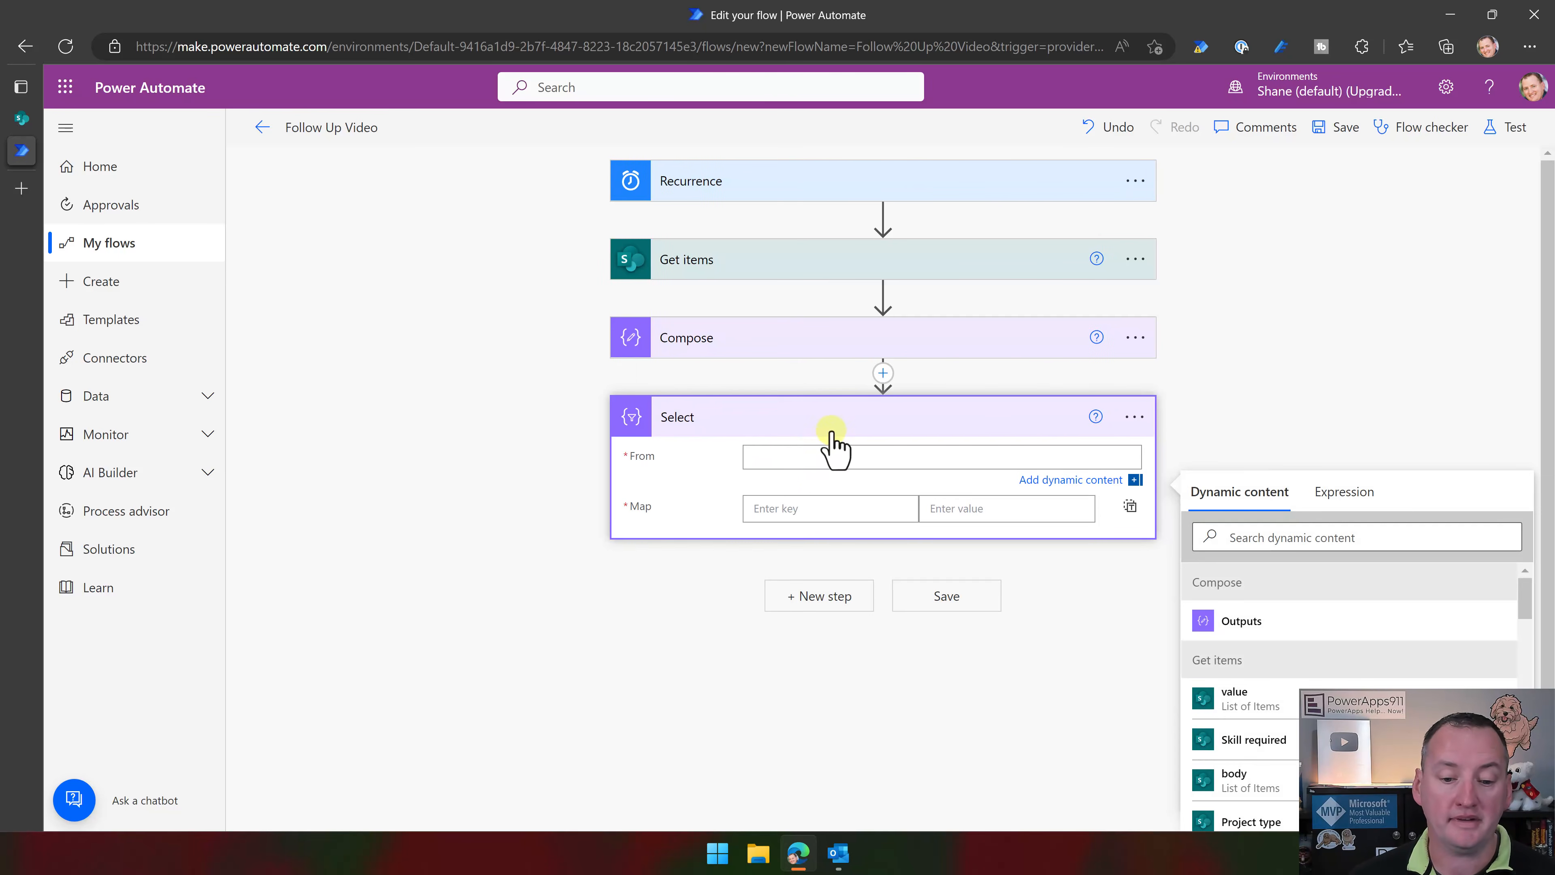
{"action": "scroll", "coordinate": [1347, 661], "scroll_direction": "down", "scroll_amount": 1}
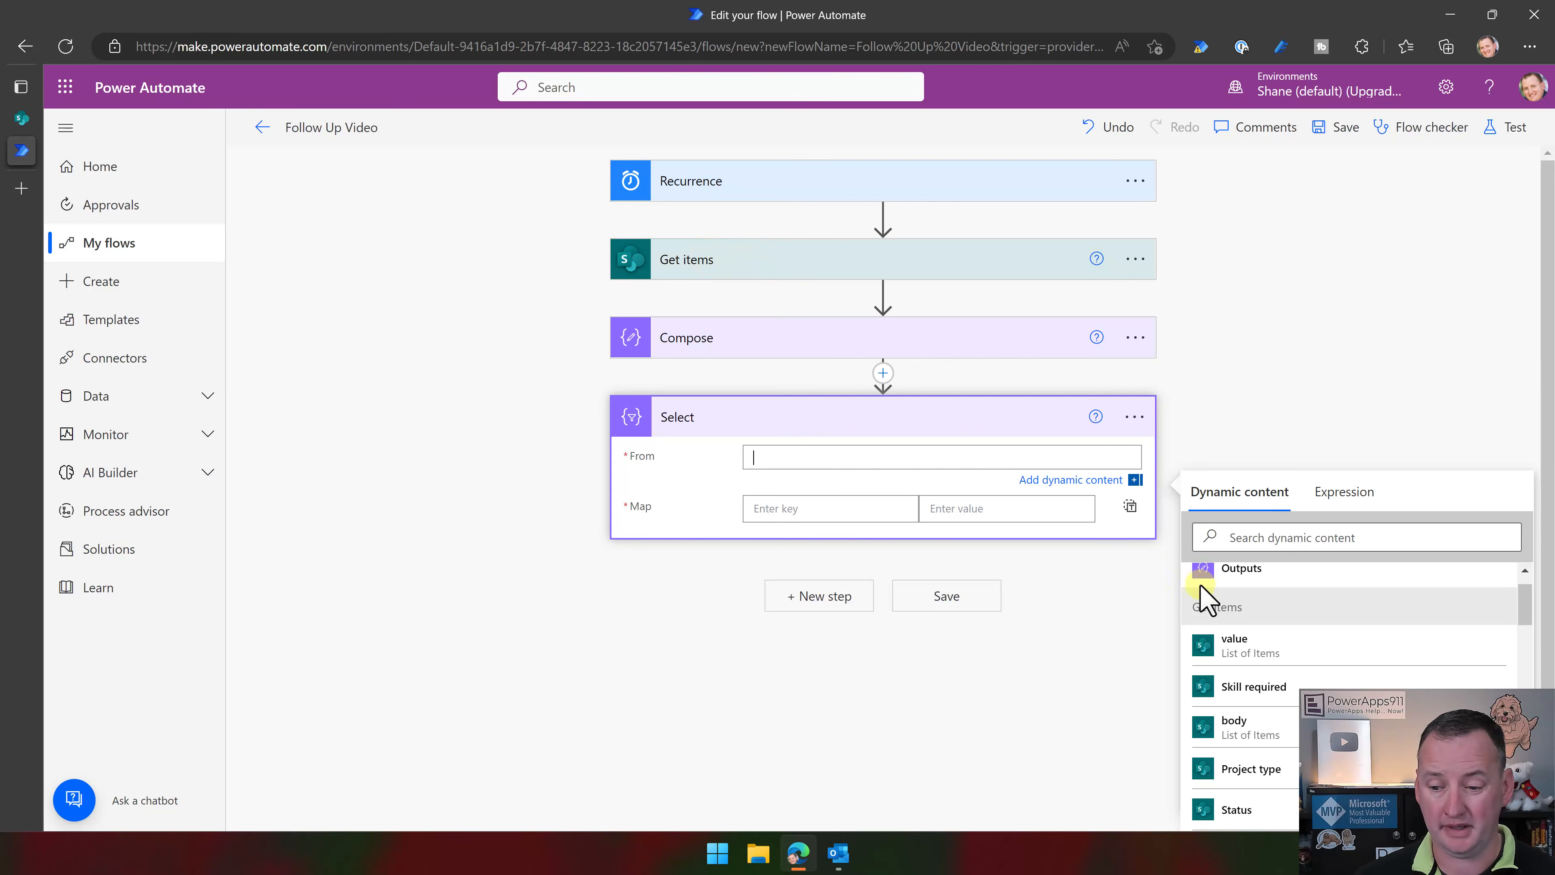
{"action": "left_click", "coordinate": [1237, 644]}
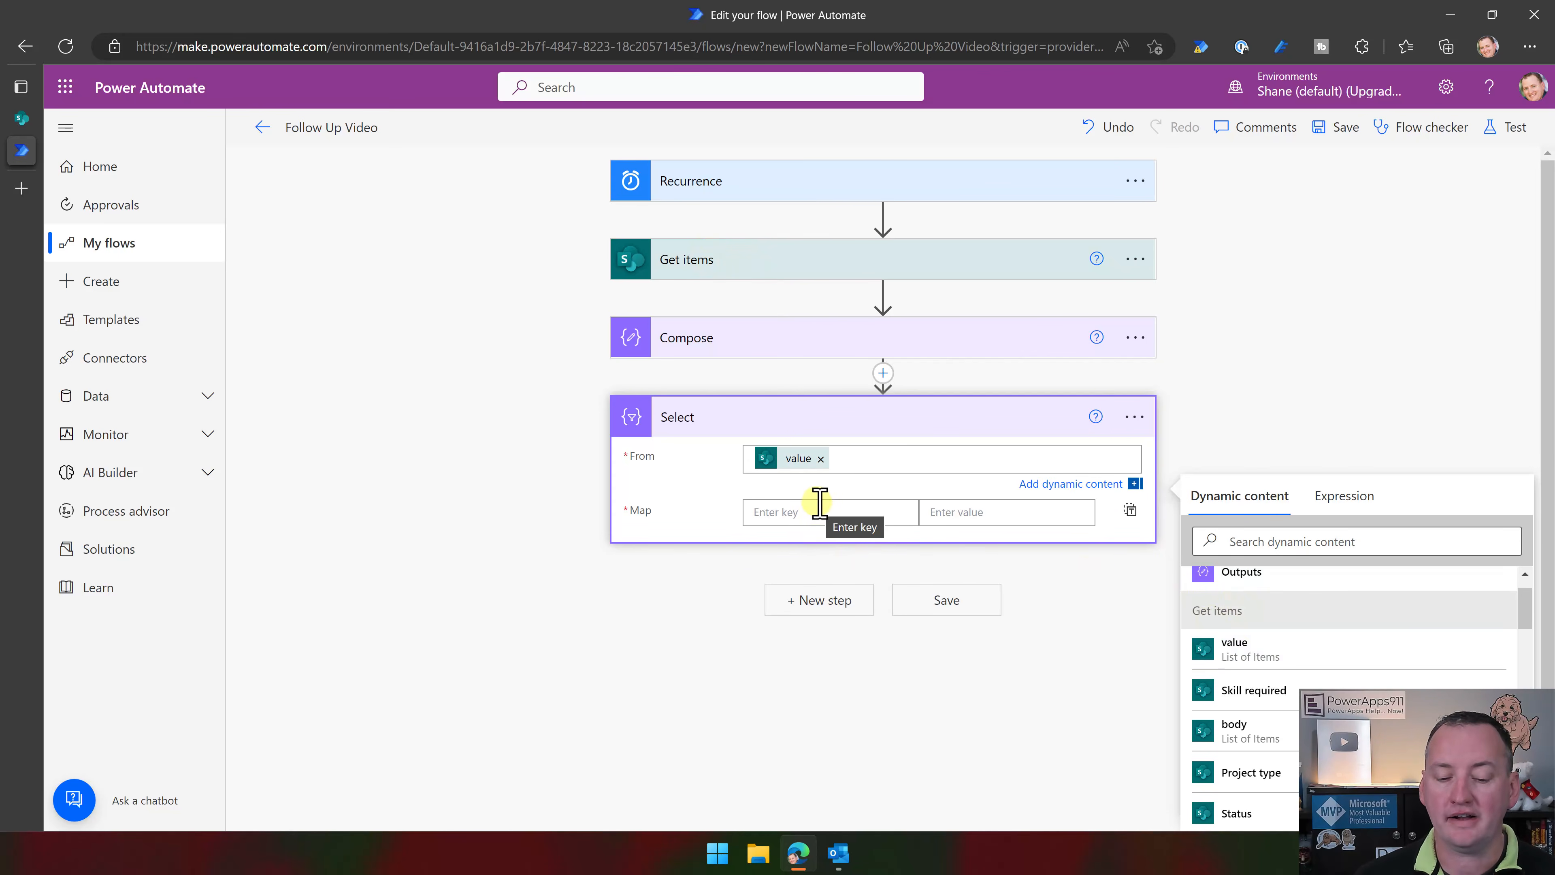
Map the key EMAIL to "Who Sent Quote & Responsible for Following up? Email" in the Select action
{"action": "left_click", "coordinate": [820, 519]}
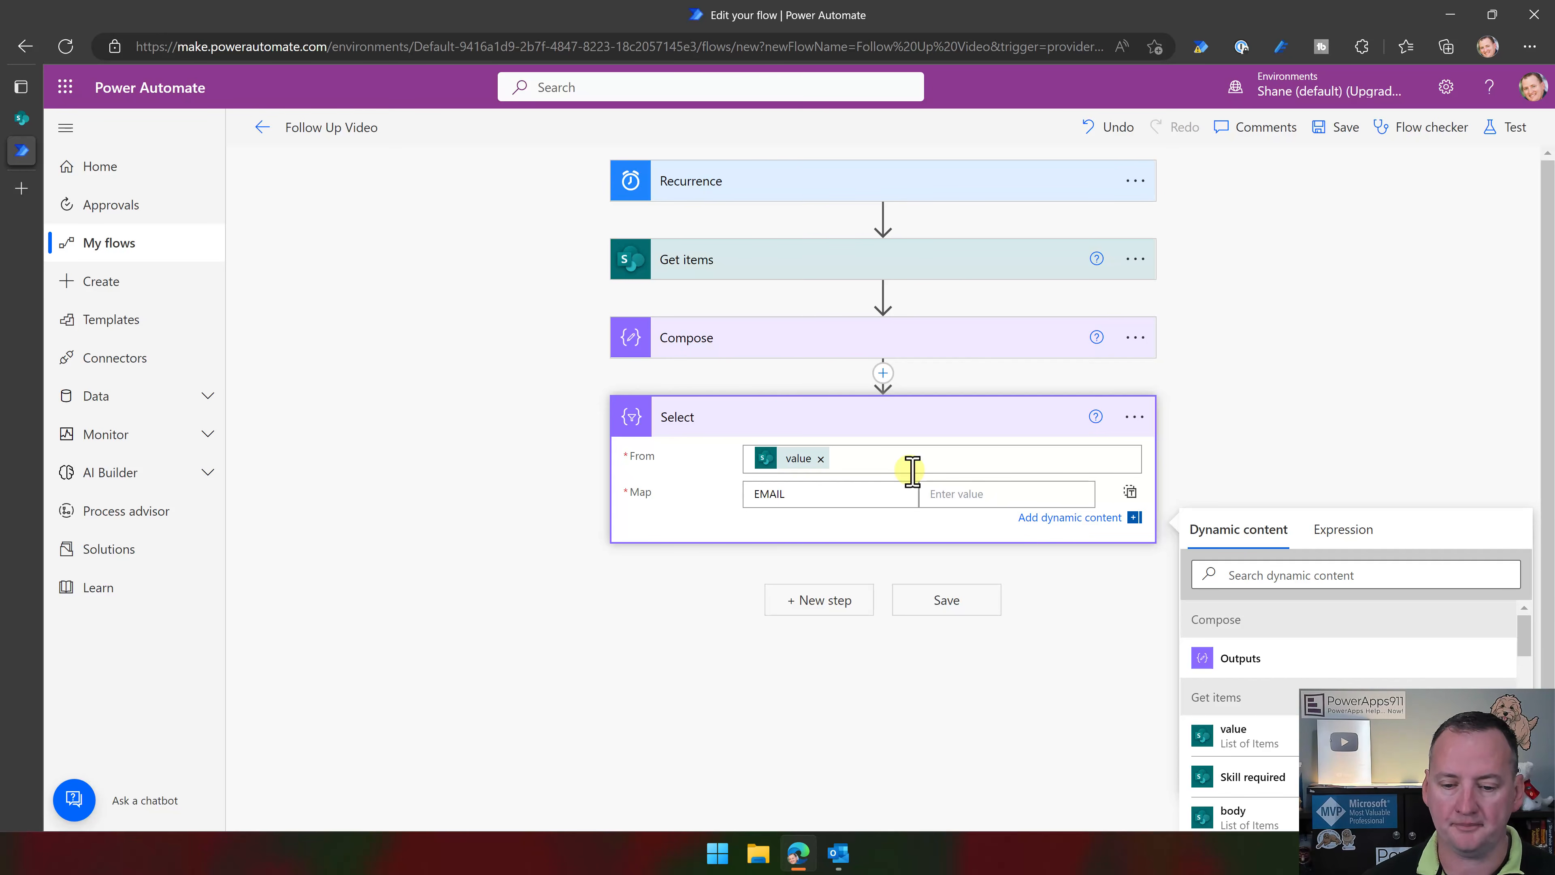
{"action": "left_click", "coordinate": [941, 496]}
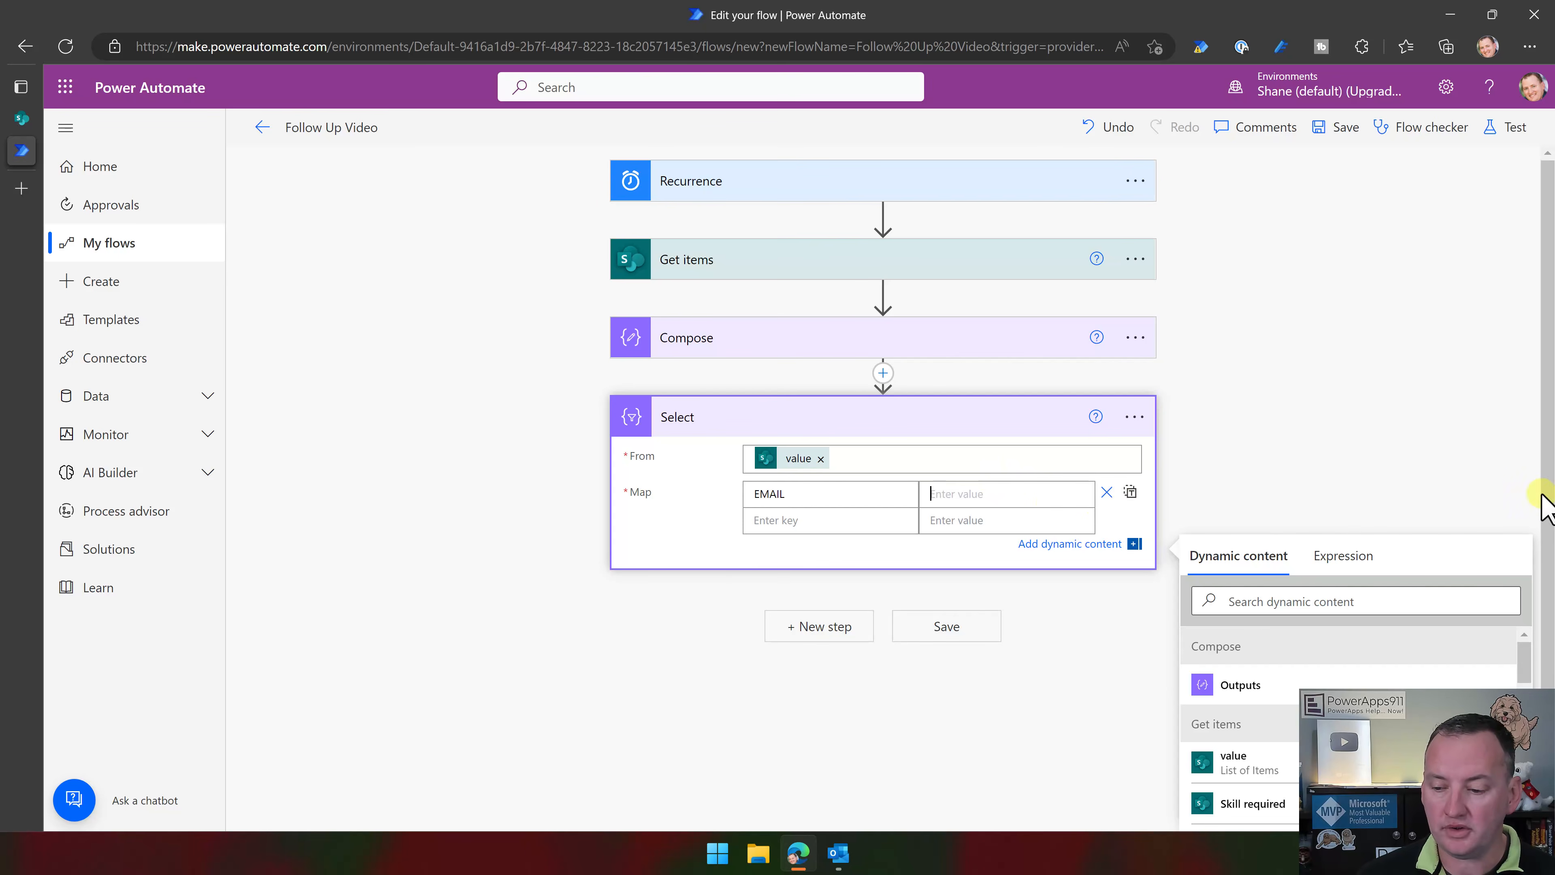
{"action": "scroll", "coordinate": [1513, 515], "scroll_direction": "down", "scroll_amount": 2}
{"action": "left_click_drag", "start_coordinate": [1527, 517], "coordinate": [1522, 547]}
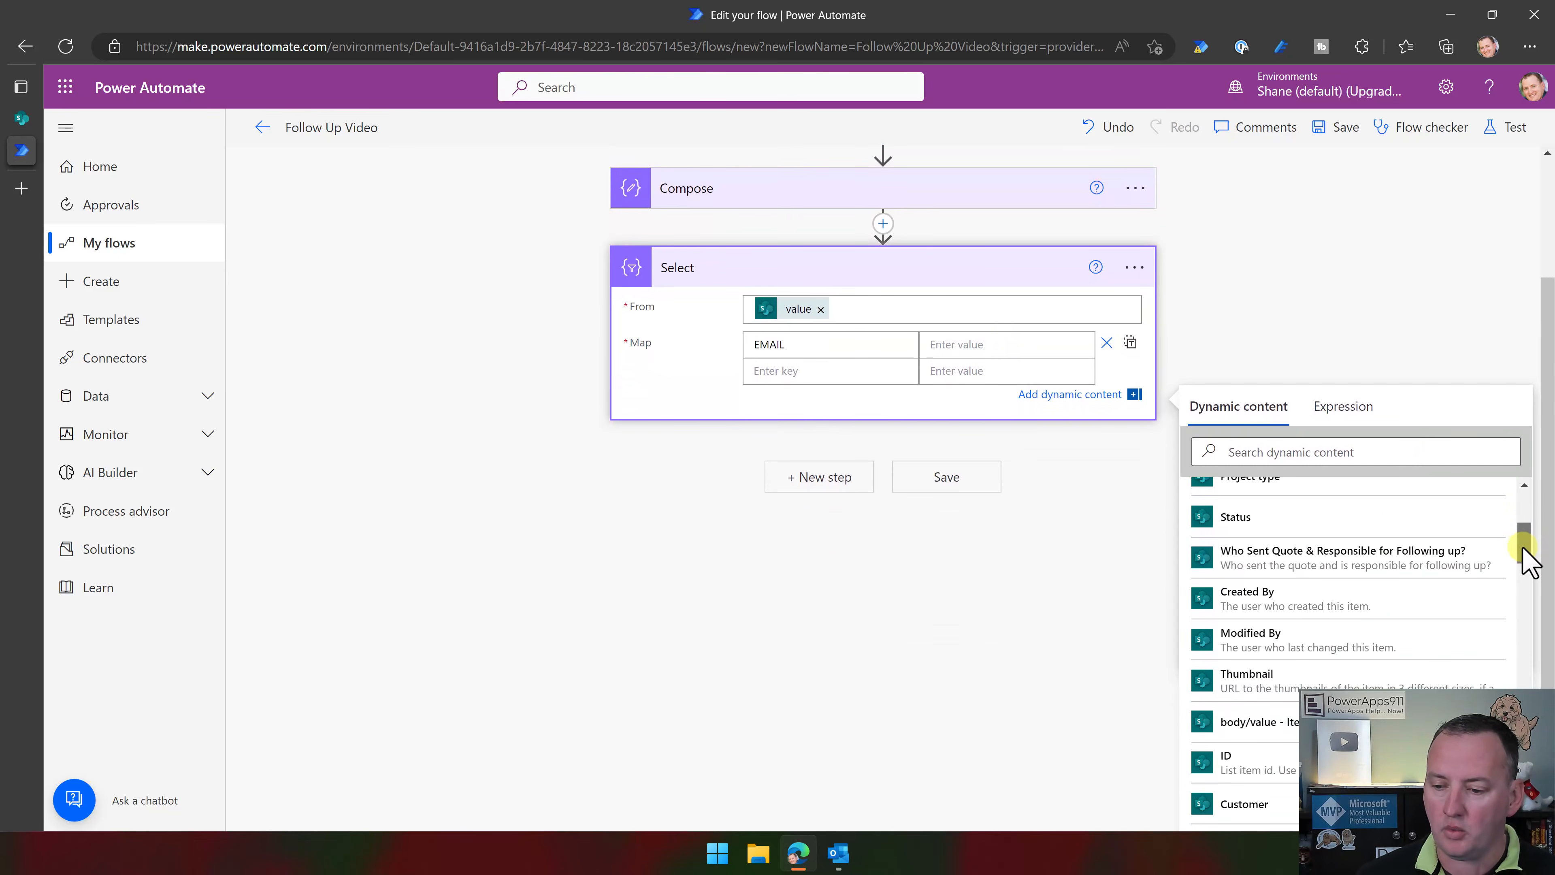
{"action": "scroll", "coordinate": [1330, 580], "scroll_direction": "down", "scroll_amount": 2}
{"action": "scroll", "coordinate": [1357, 625], "scroll_direction": "down", "scroll_amount": 4}
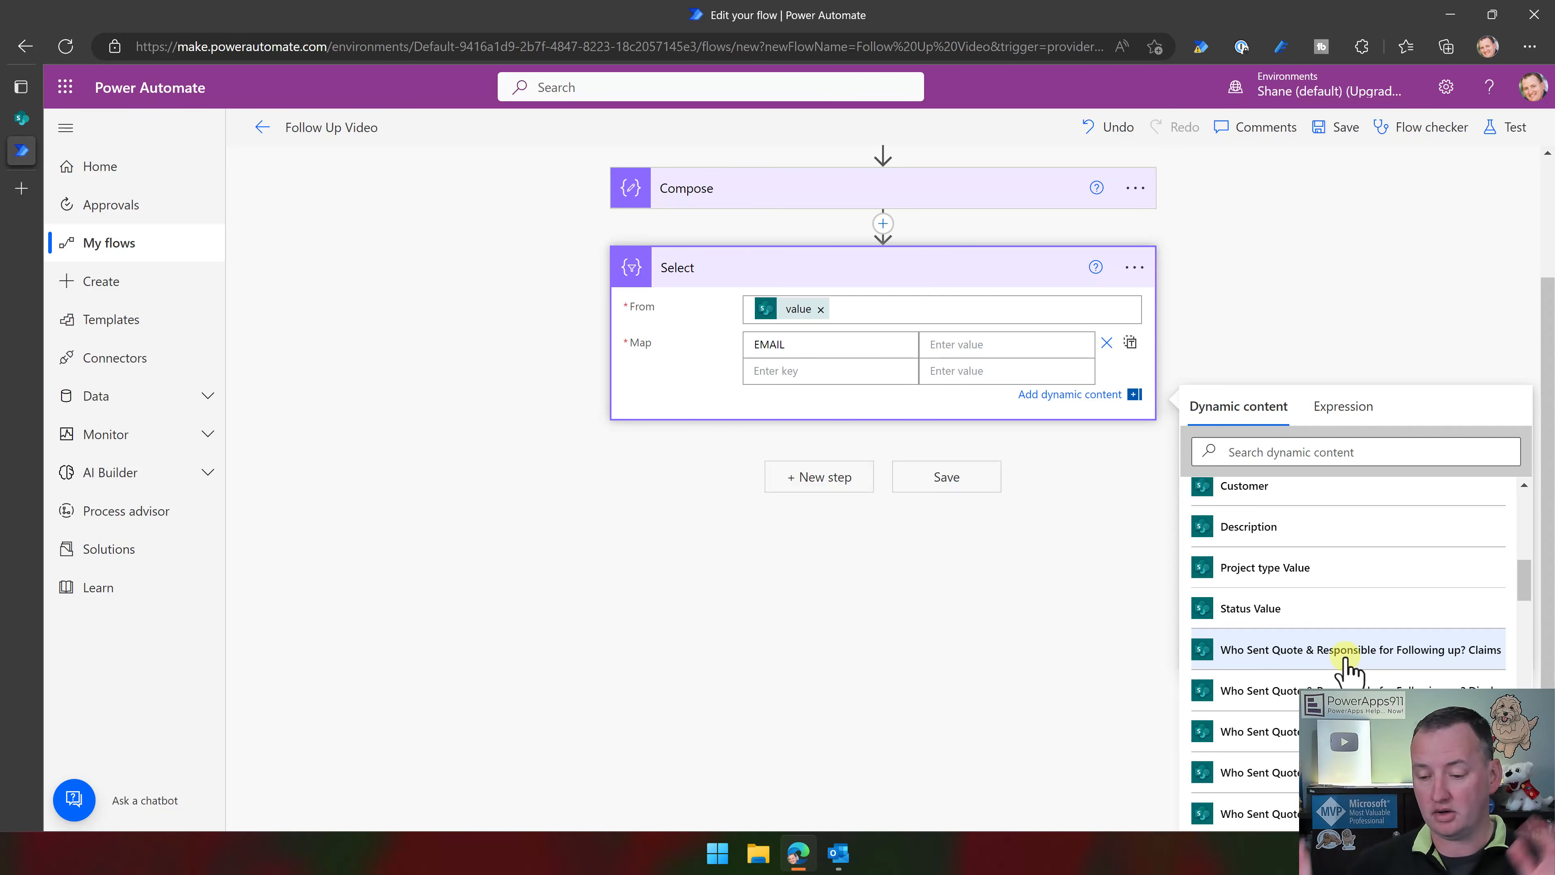
{"action": "scroll", "coordinate": [1345, 663], "scroll_direction": "down", "scroll_amount": 1}
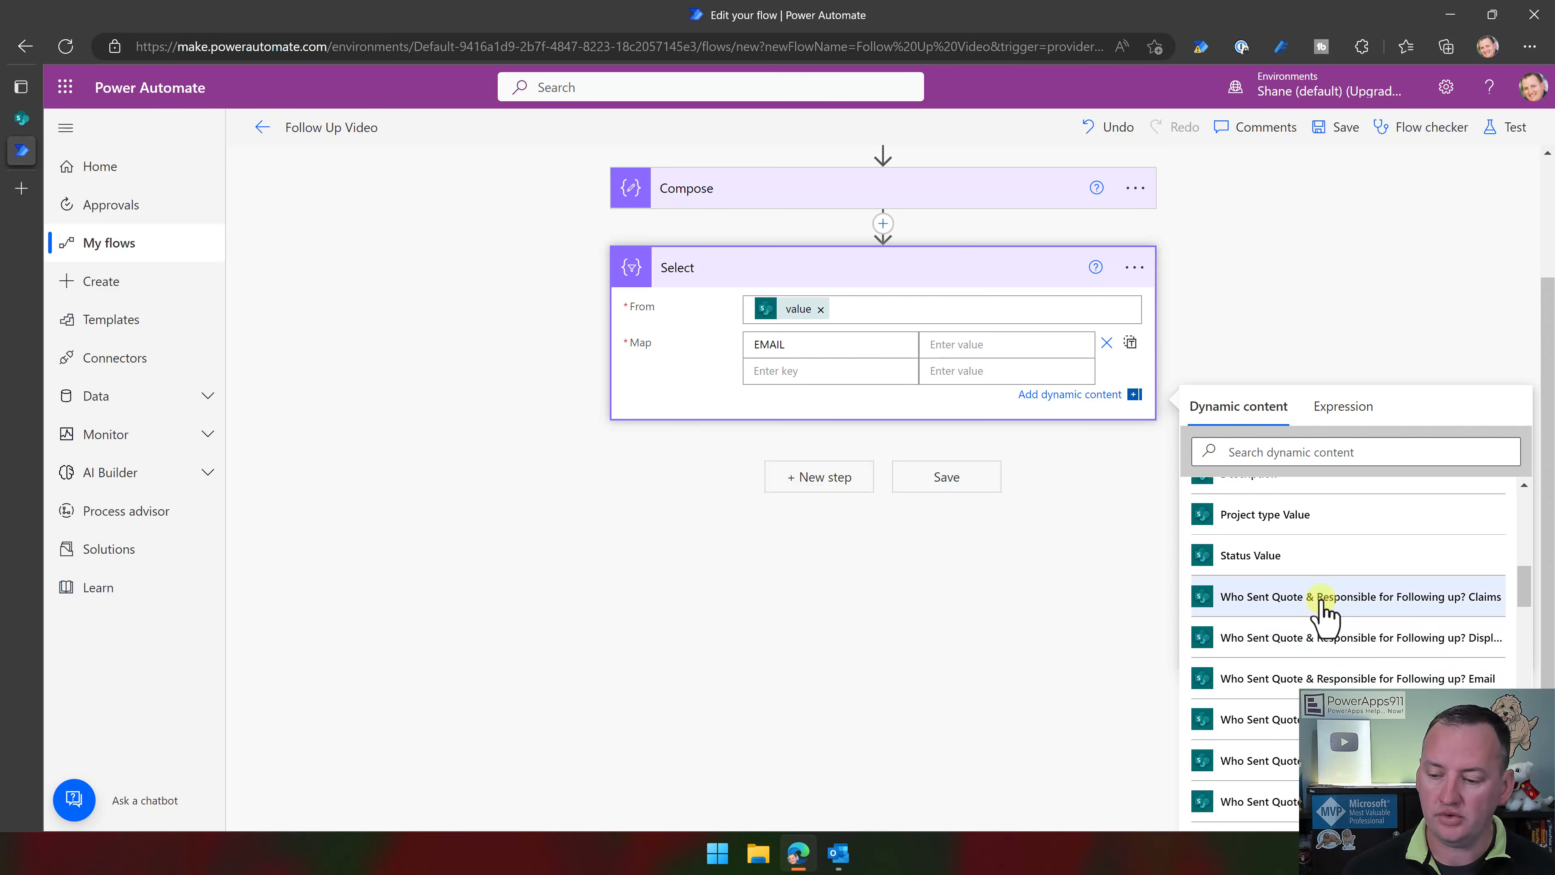
{"action": "left_click", "coordinate": [1417, 678]}
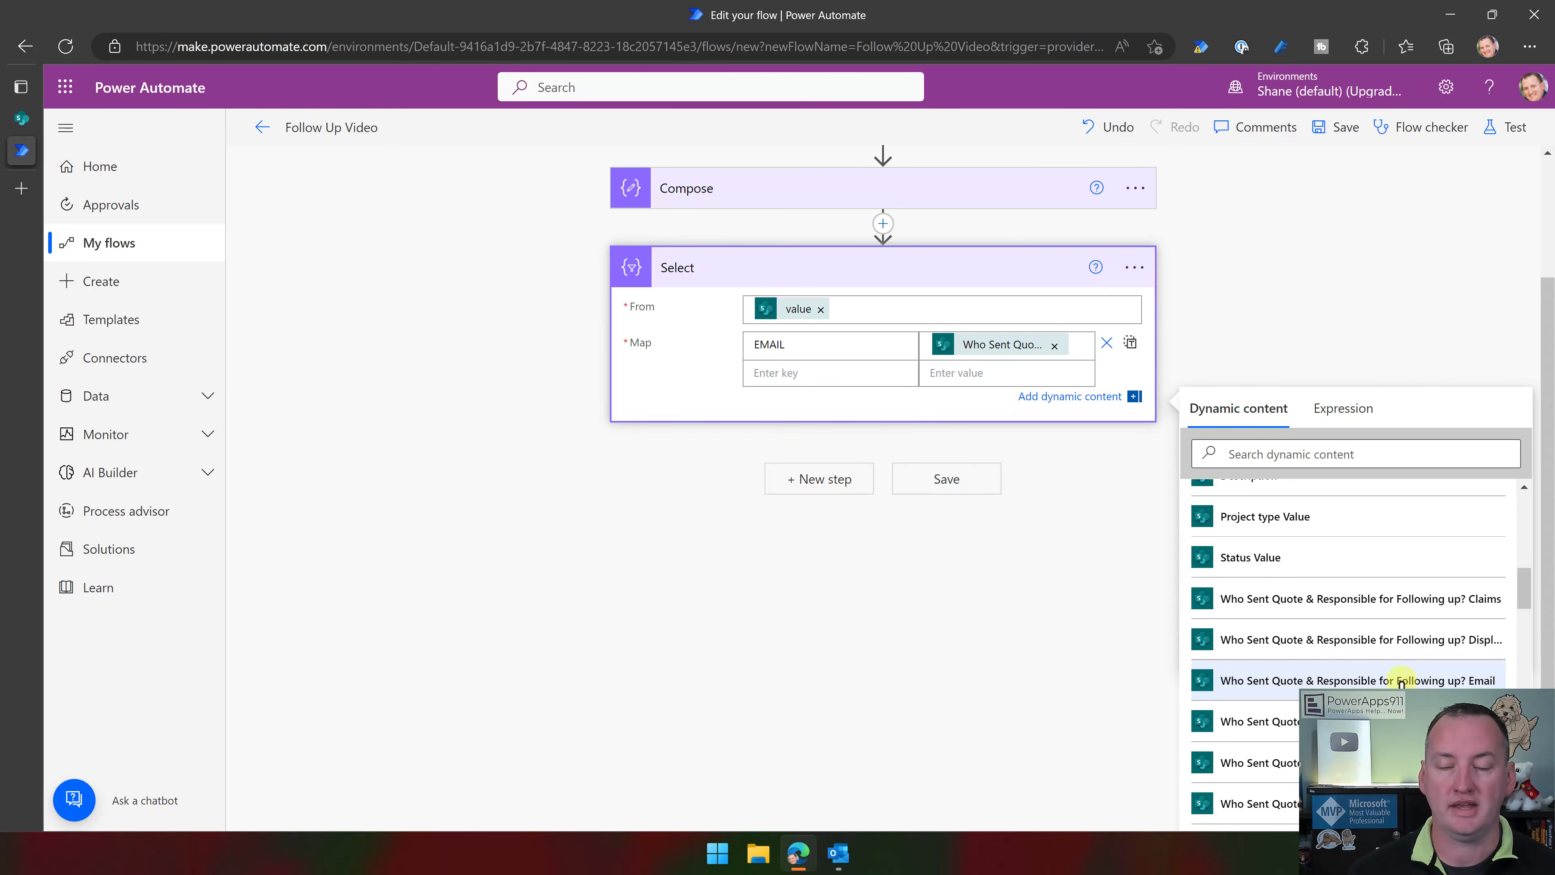
{"action": "scroll", "coordinate": [1222, 398], "scroll_direction": "up", "scroll_amount": 2}
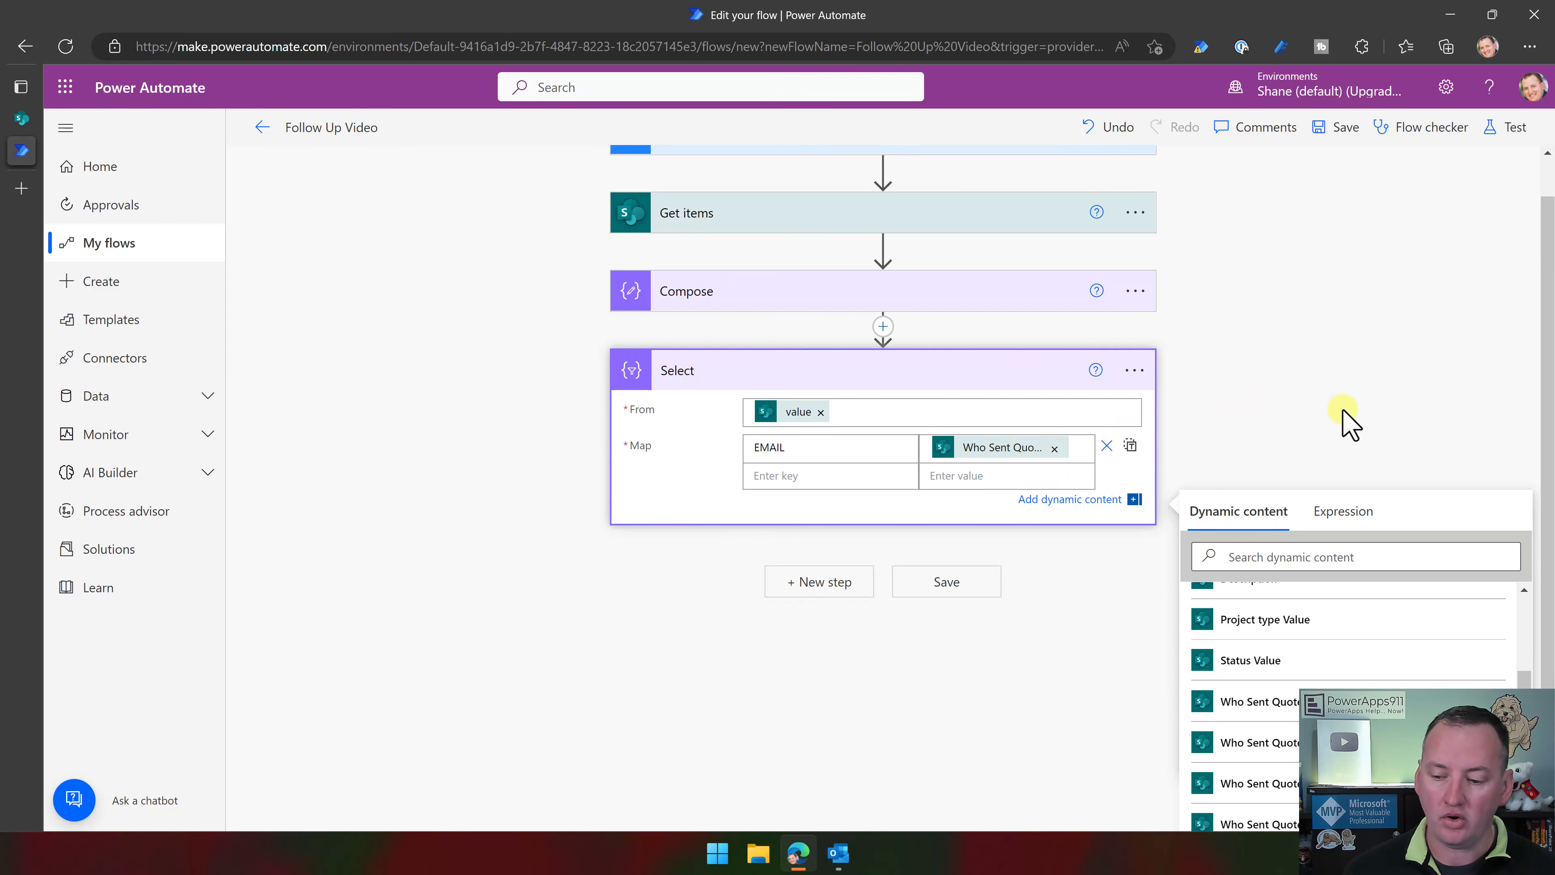
{"action": "scroll", "coordinate": [1347, 421], "scroll_direction": "down", "scroll_amount": 2}
{"action": "scroll", "coordinate": [1440, 590], "scroll_direction": "down", "scroll_amount": 1}
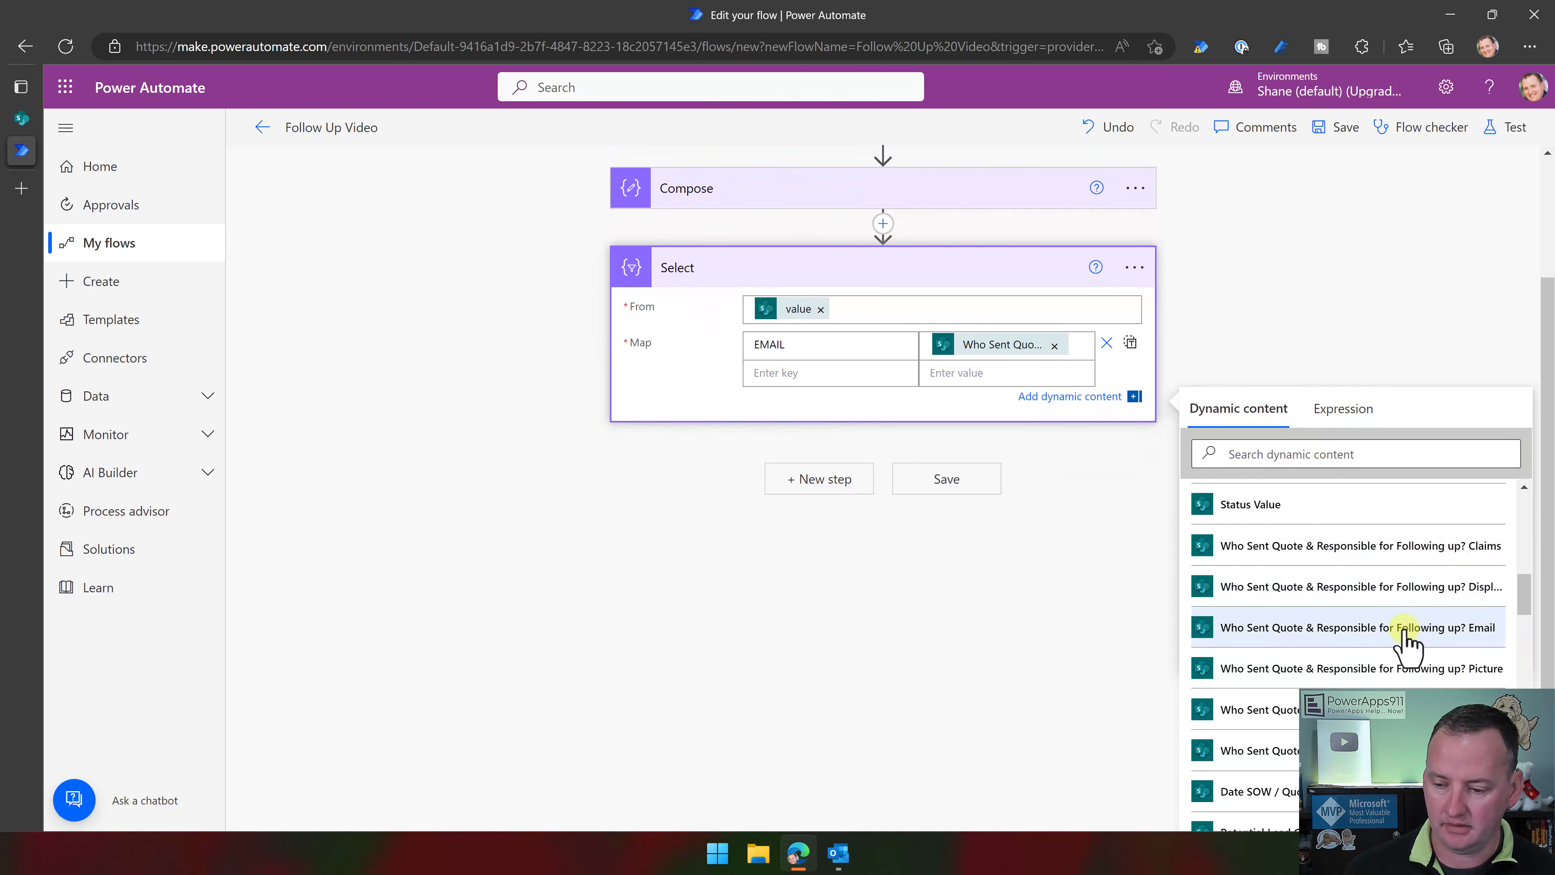
{"action": "scroll", "coordinate": [1364, 636], "scroll_direction": "down", "scroll_amount": 1}
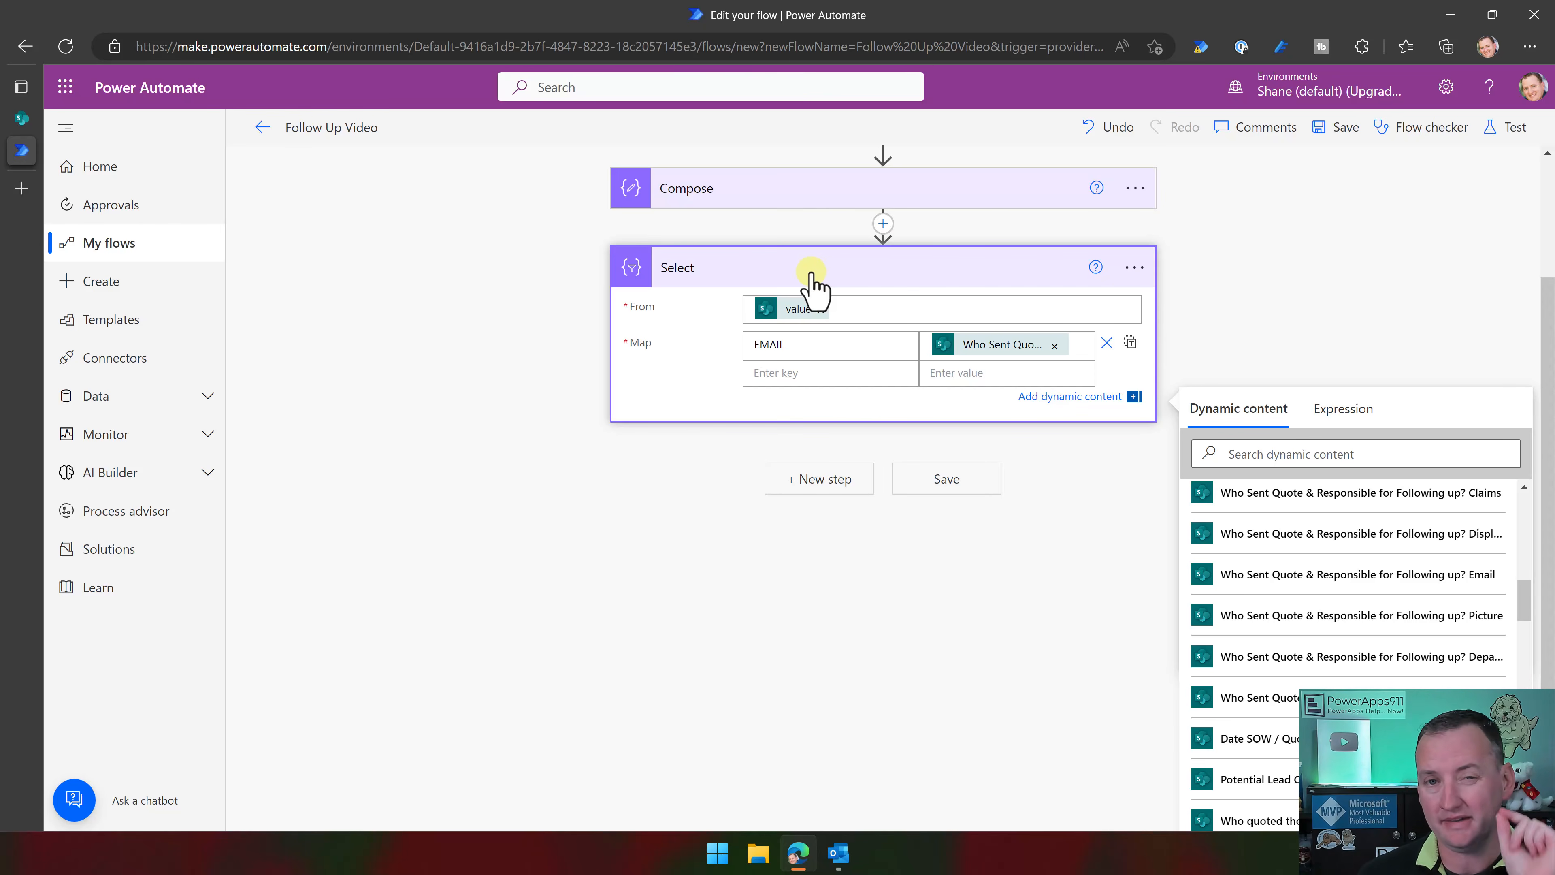
{"action": "left_click", "coordinate": [907, 436]}
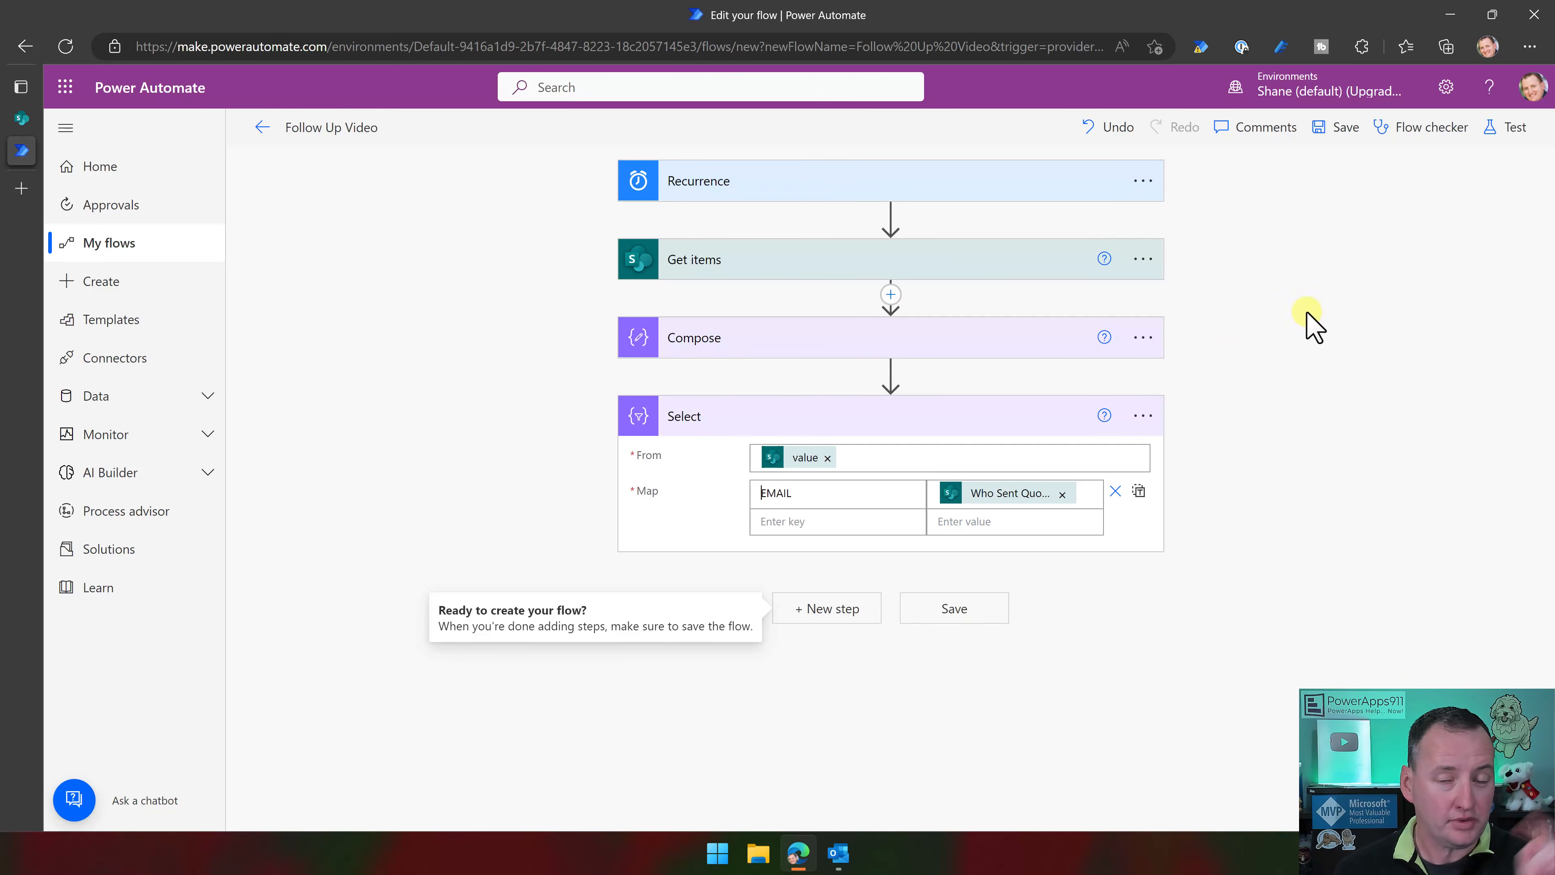
Add an Apply to each control after the Select action
{"action": "left_click", "coordinate": [842, 609]}
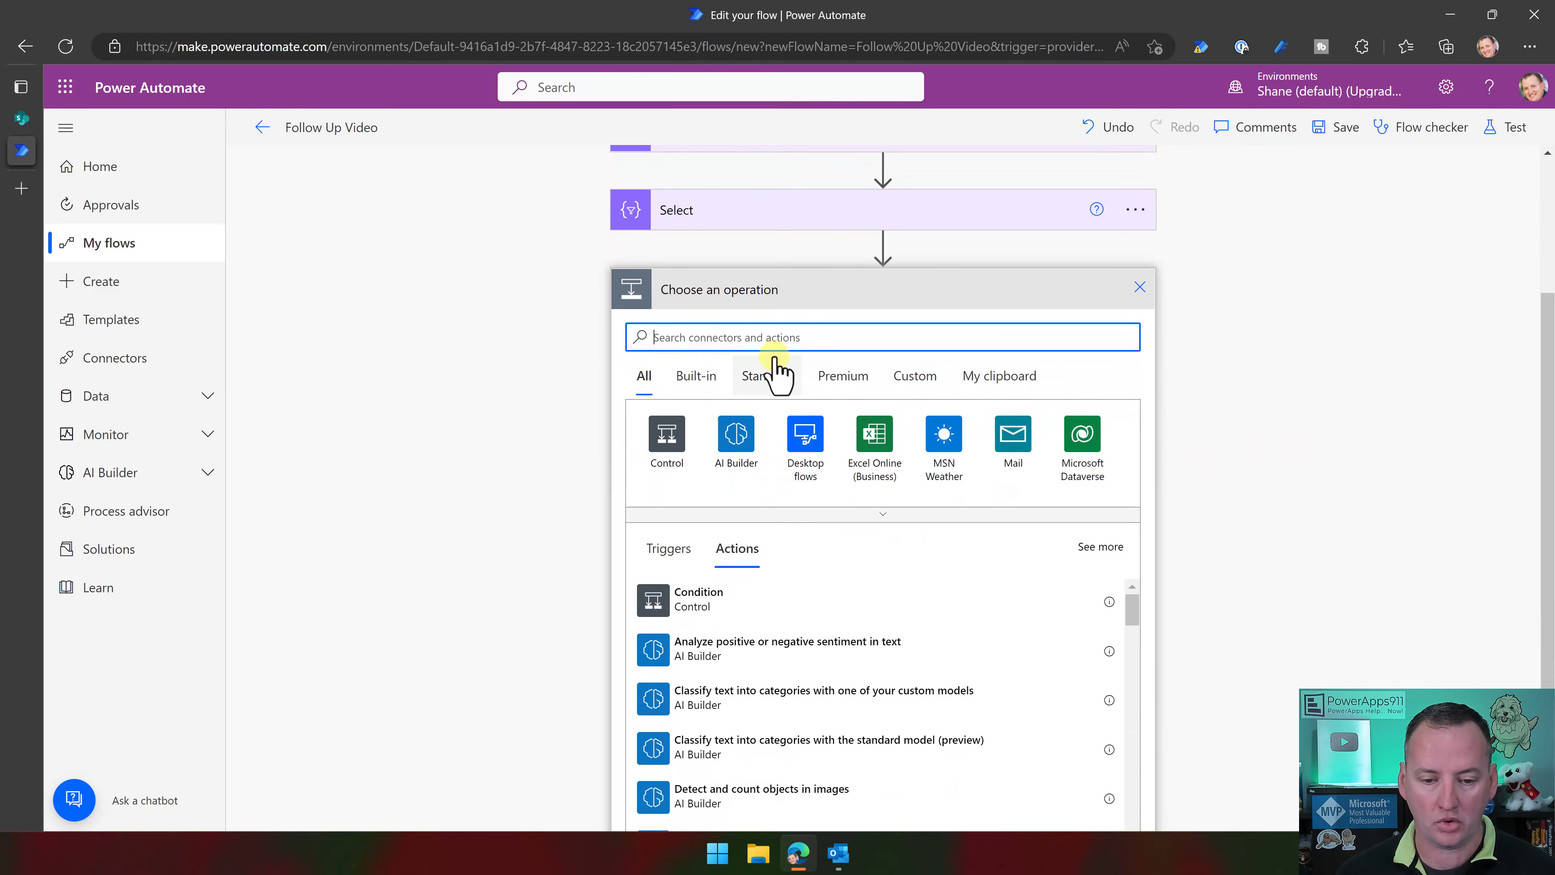
{"action": "type", "text": "apply"}
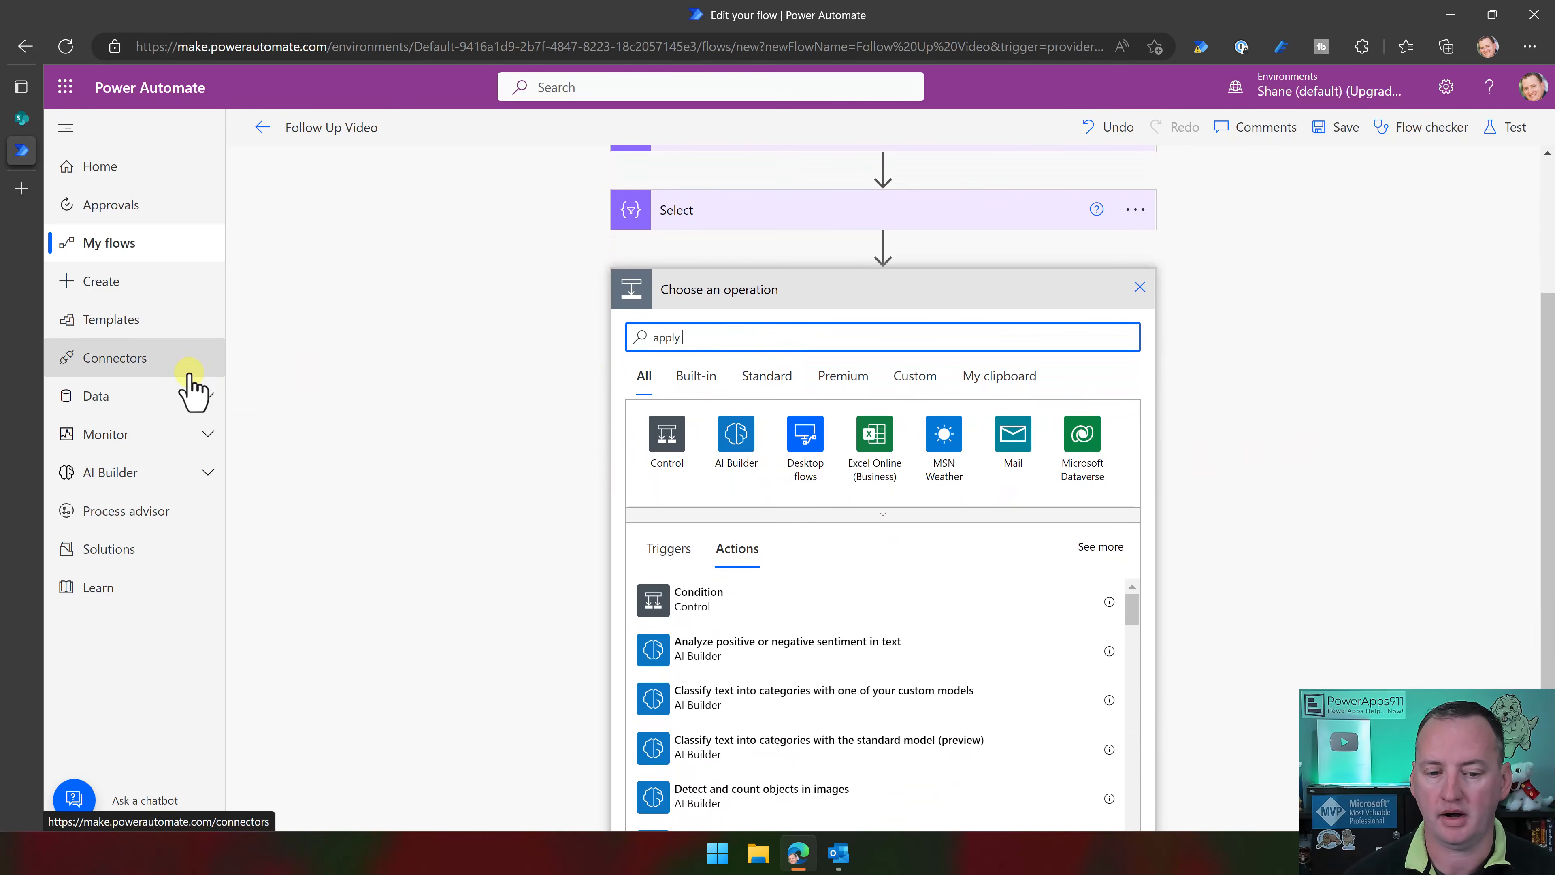
{"action": "left_click", "coordinate": [708, 650]}
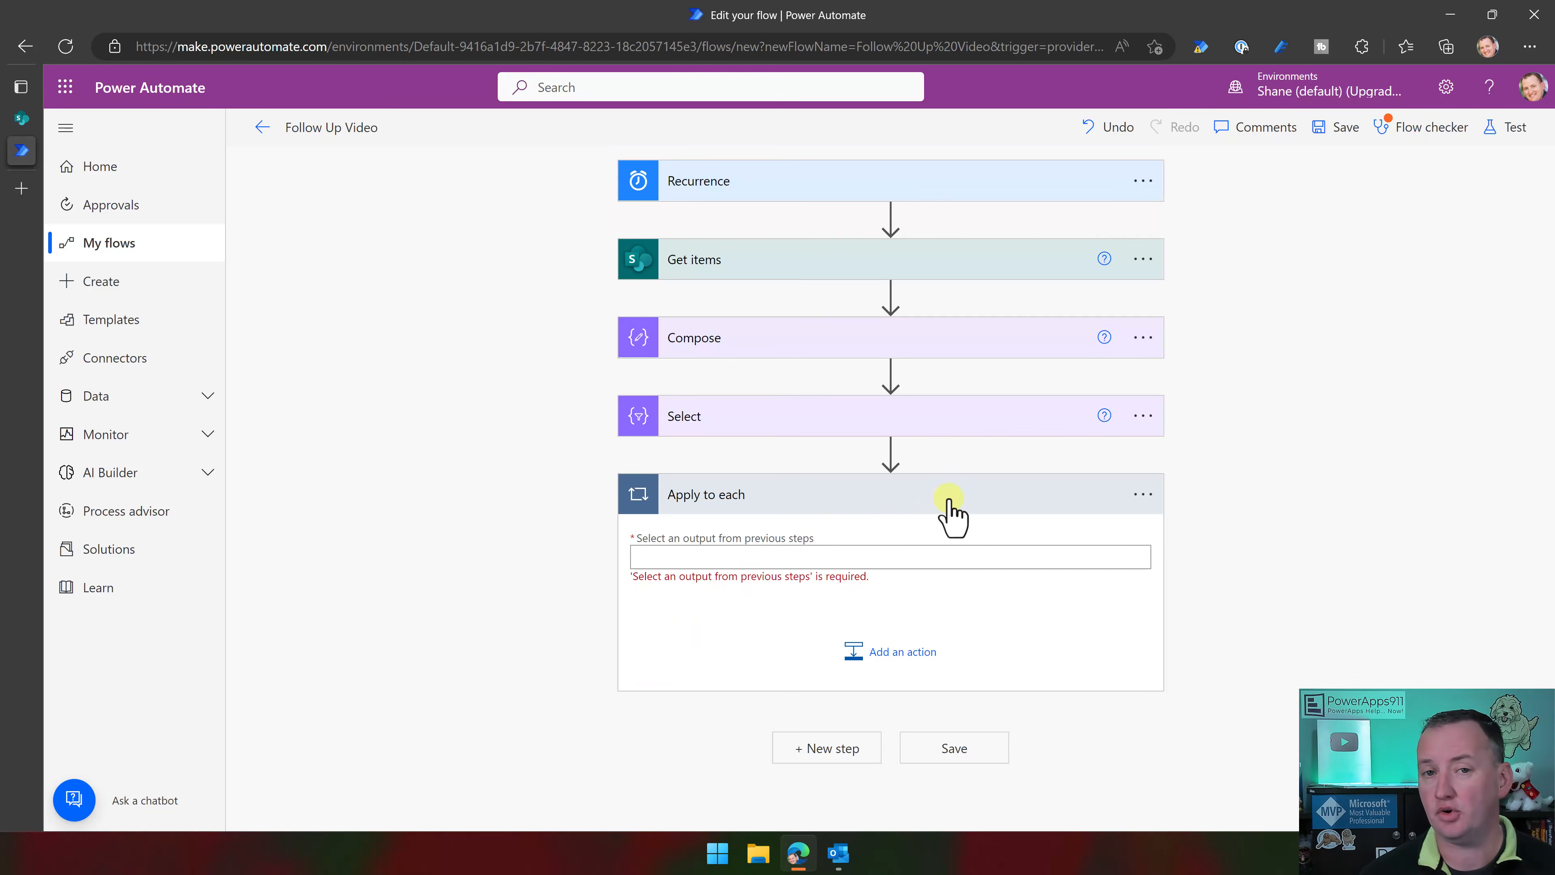
Set the Apply to each input to the expression union(body('Select'),body('Select'))
{"action": "left_click", "coordinate": [680, 557]}
{"action": "left_click", "coordinate": [1326, 419]}
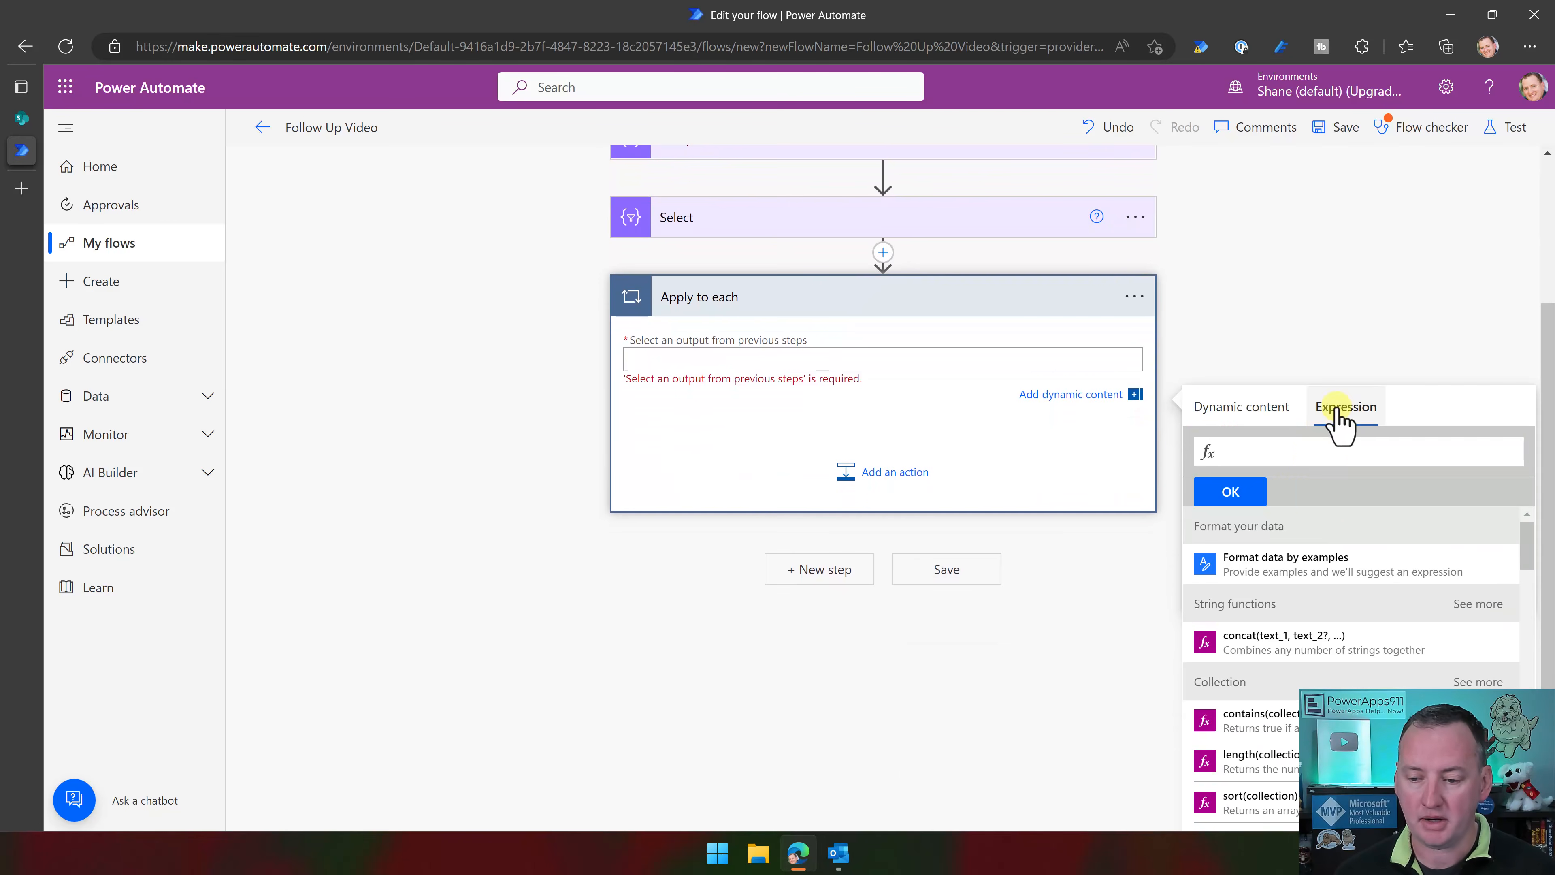
{"action": "type", "text": "union("}
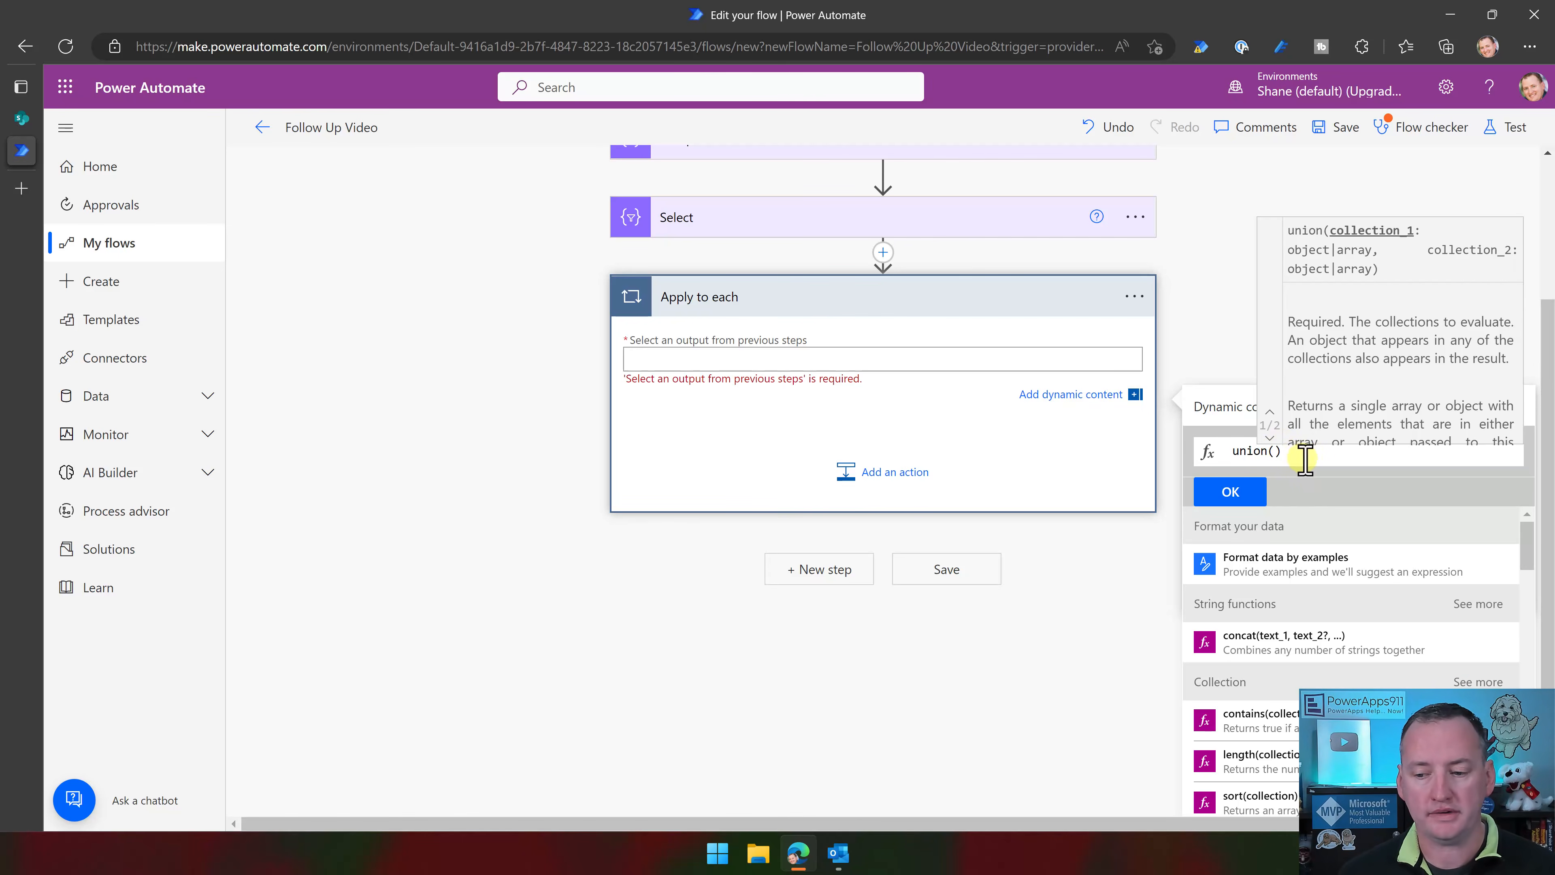
{"action": "left_click", "coordinate": [1221, 407]}
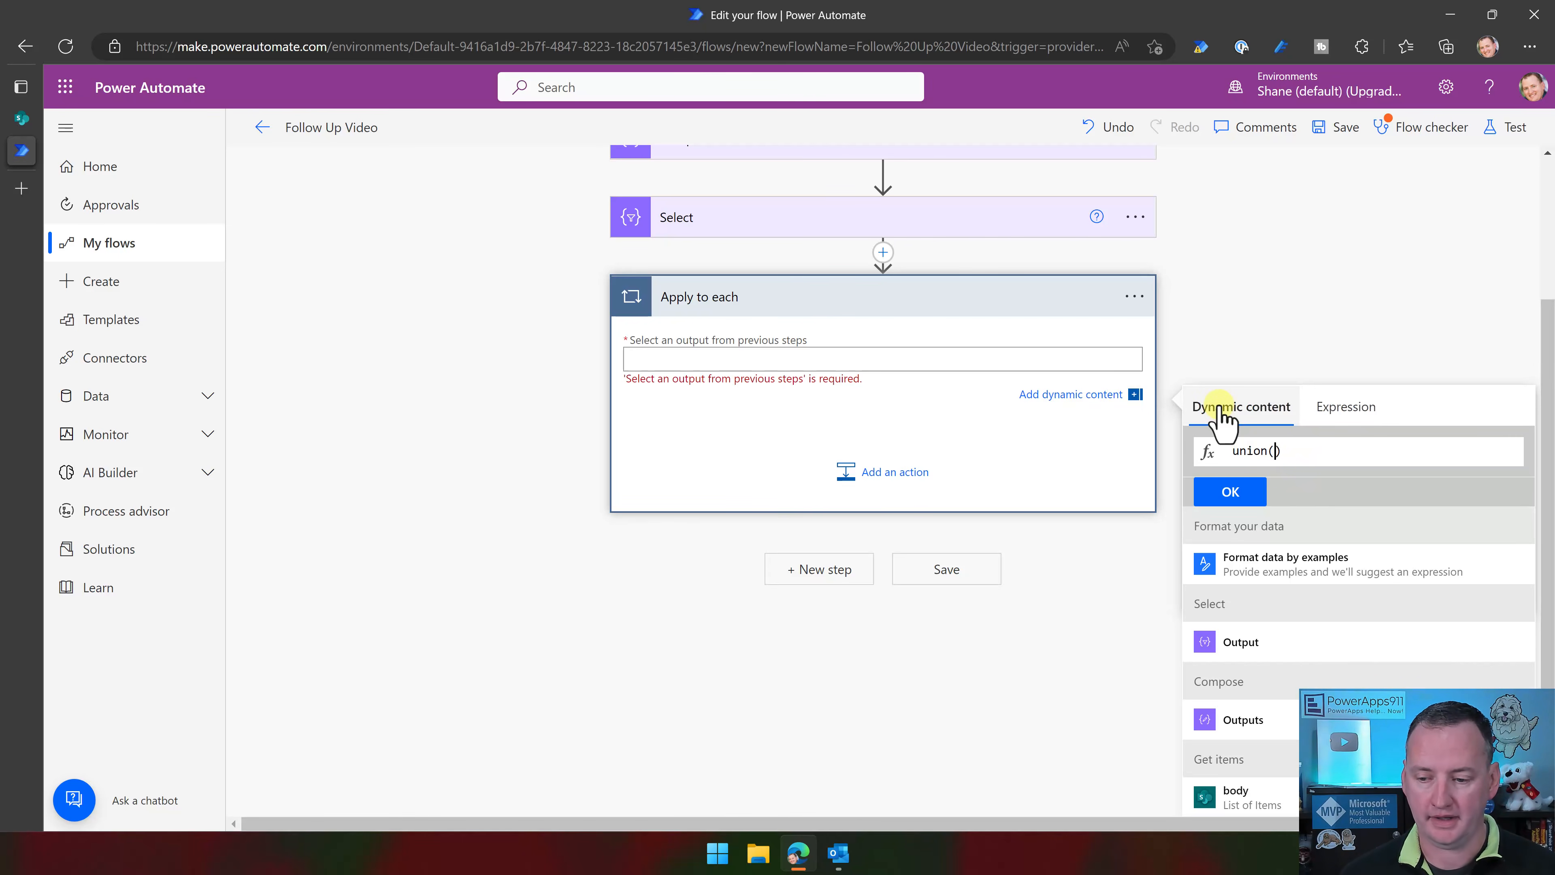
{"action": "left_click", "coordinate": [1247, 641]}
{"action": "type", "text": ","}
{"action": "left_click", "coordinate": [1246, 642]}
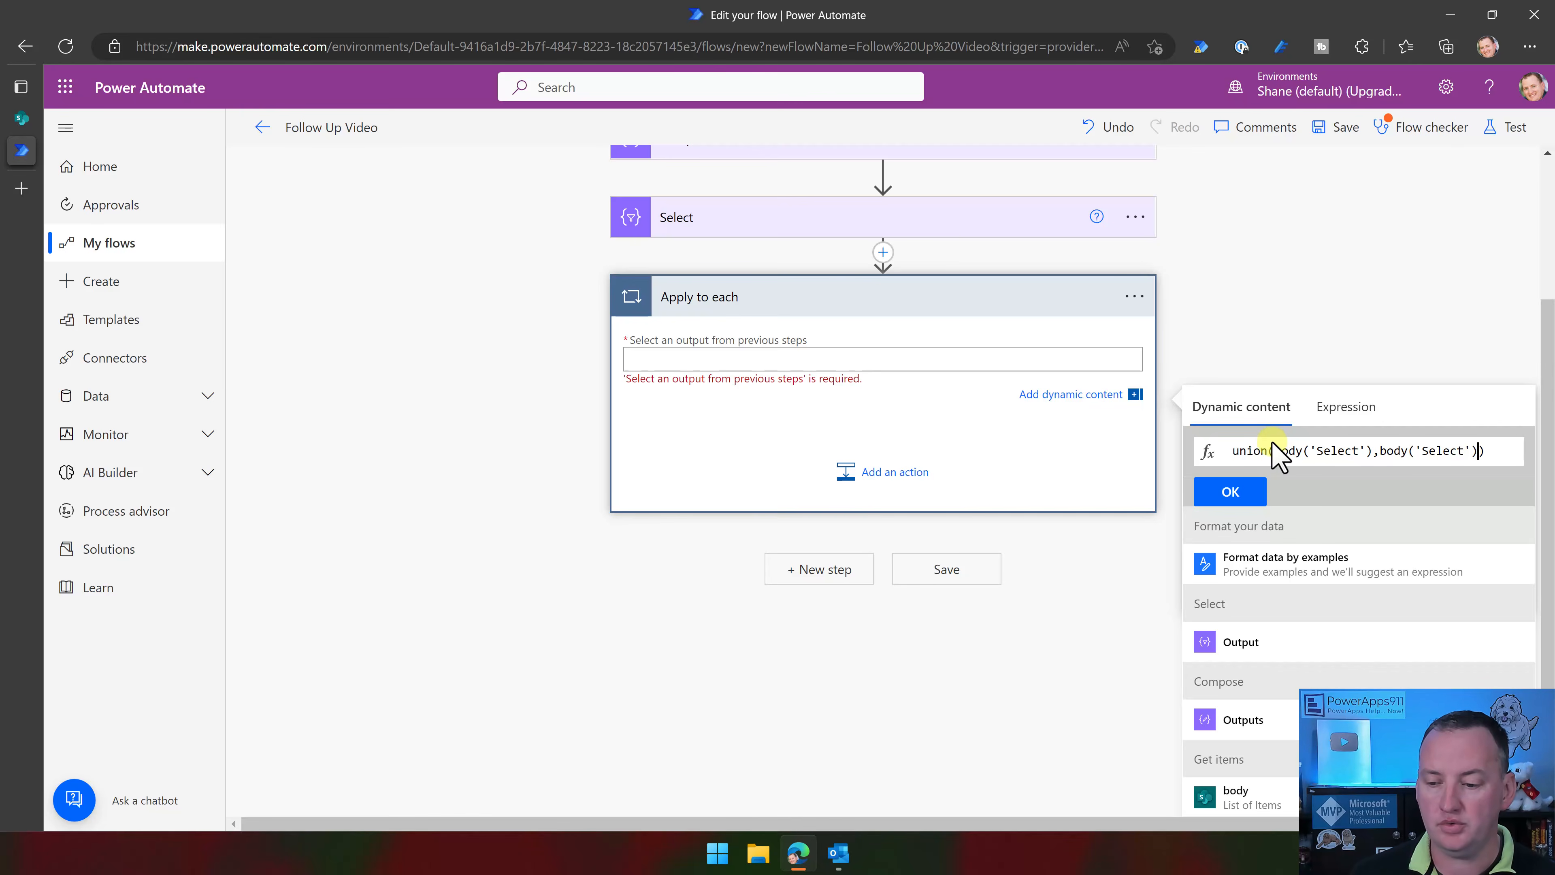
{"action": "left_click", "coordinate": [1231, 495]}
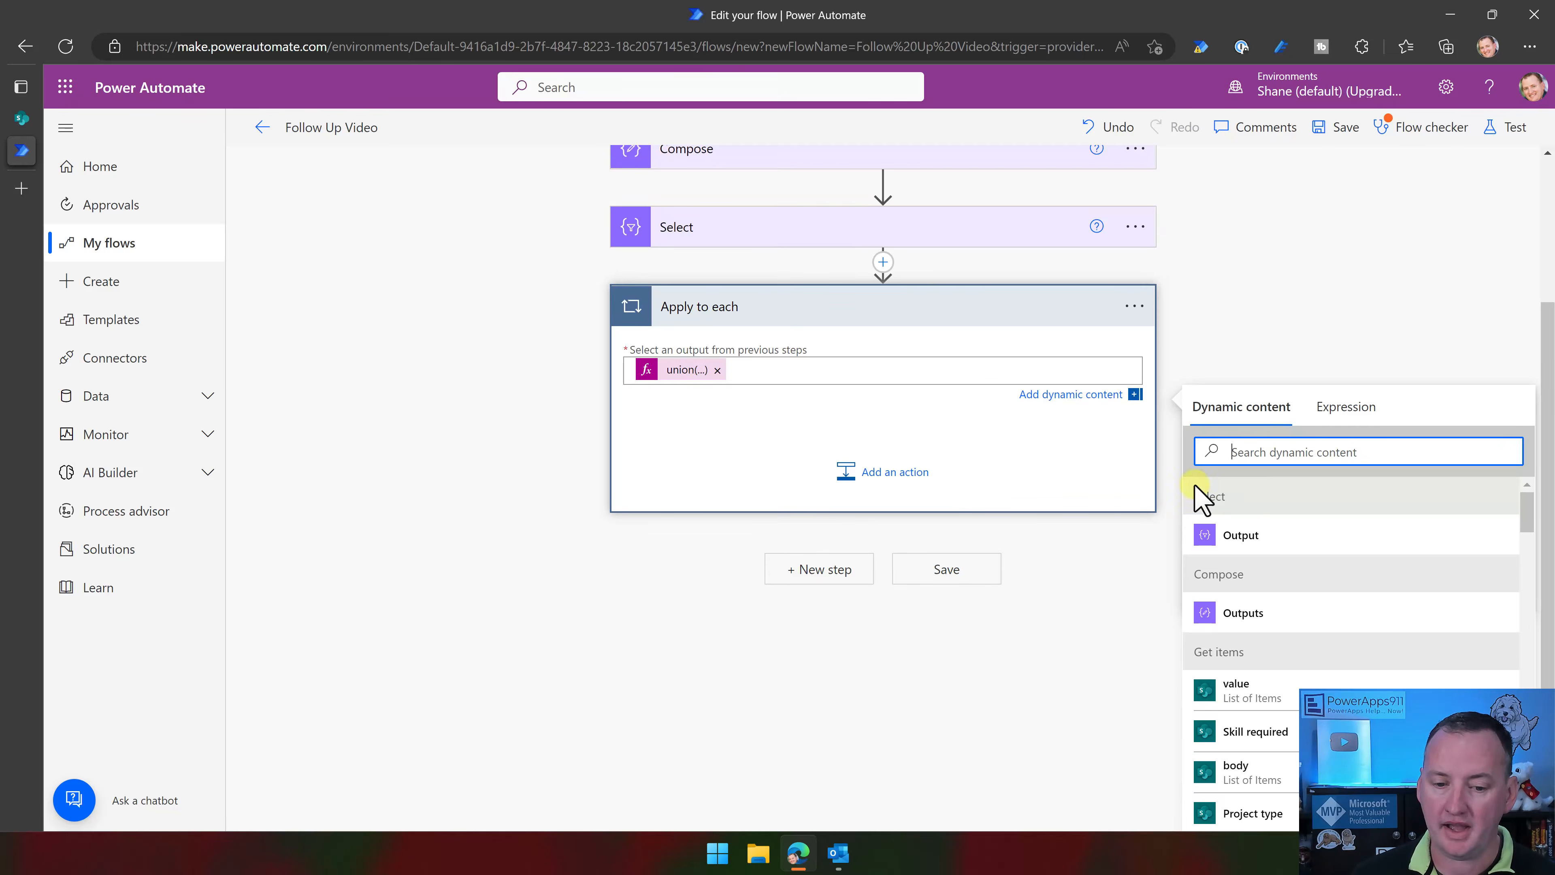
Add a Compose data operation inside the Apply to each loop
{"action": "left_click", "coordinate": [868, 482]}
{"action": "type", "text": "compose"}
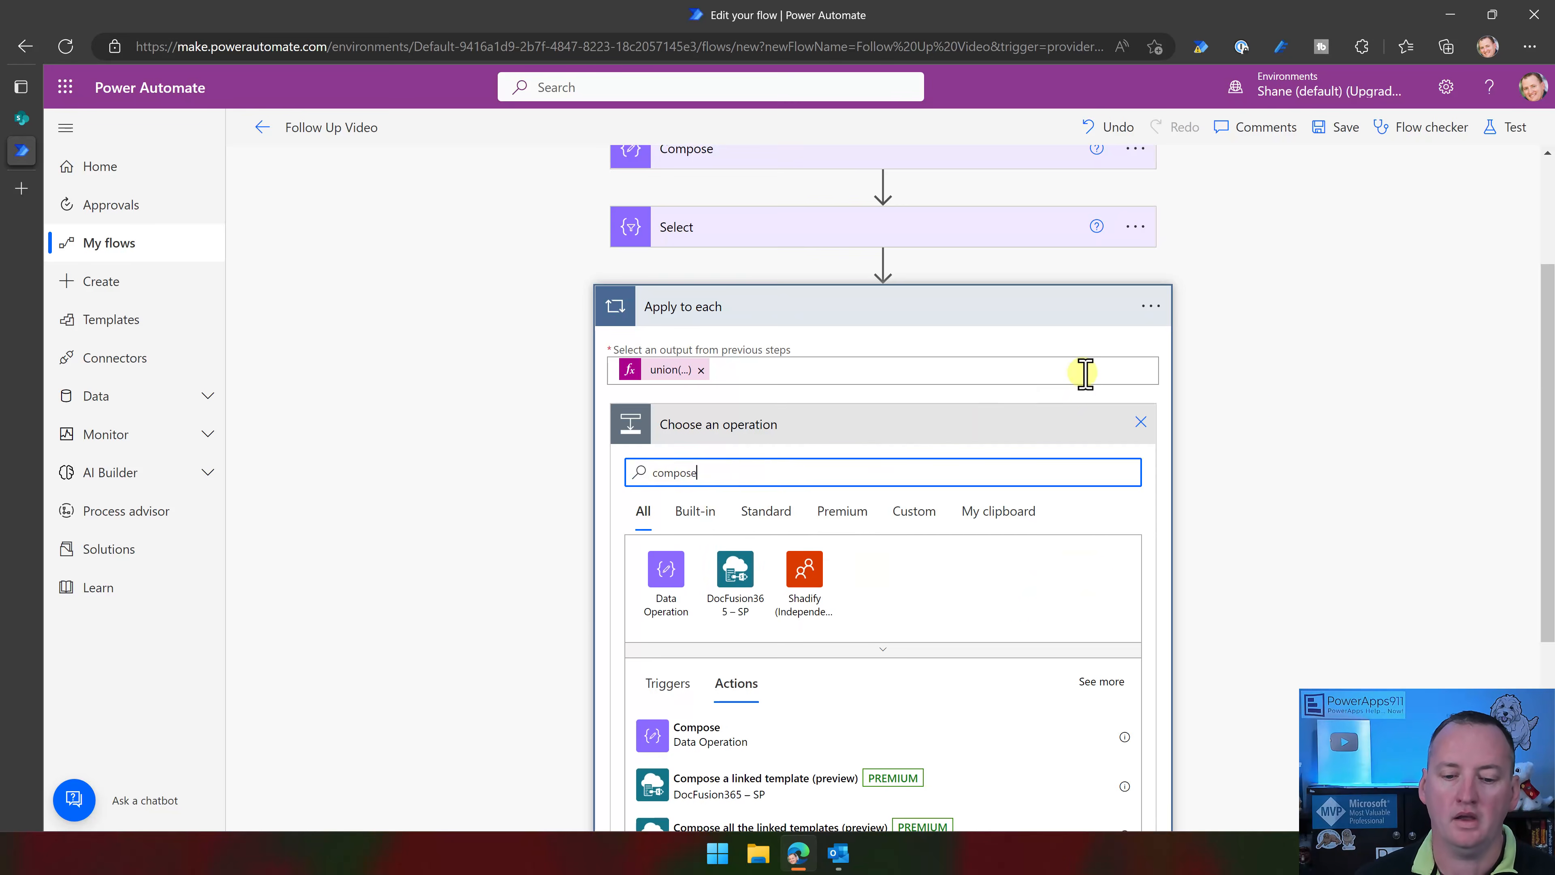
{"action": "scroll", "coordinate": [459, 619], "scroll_direction": "down", "scroll_amount": 2}
{"action": "left_click", "coordinate": [712, 628]}
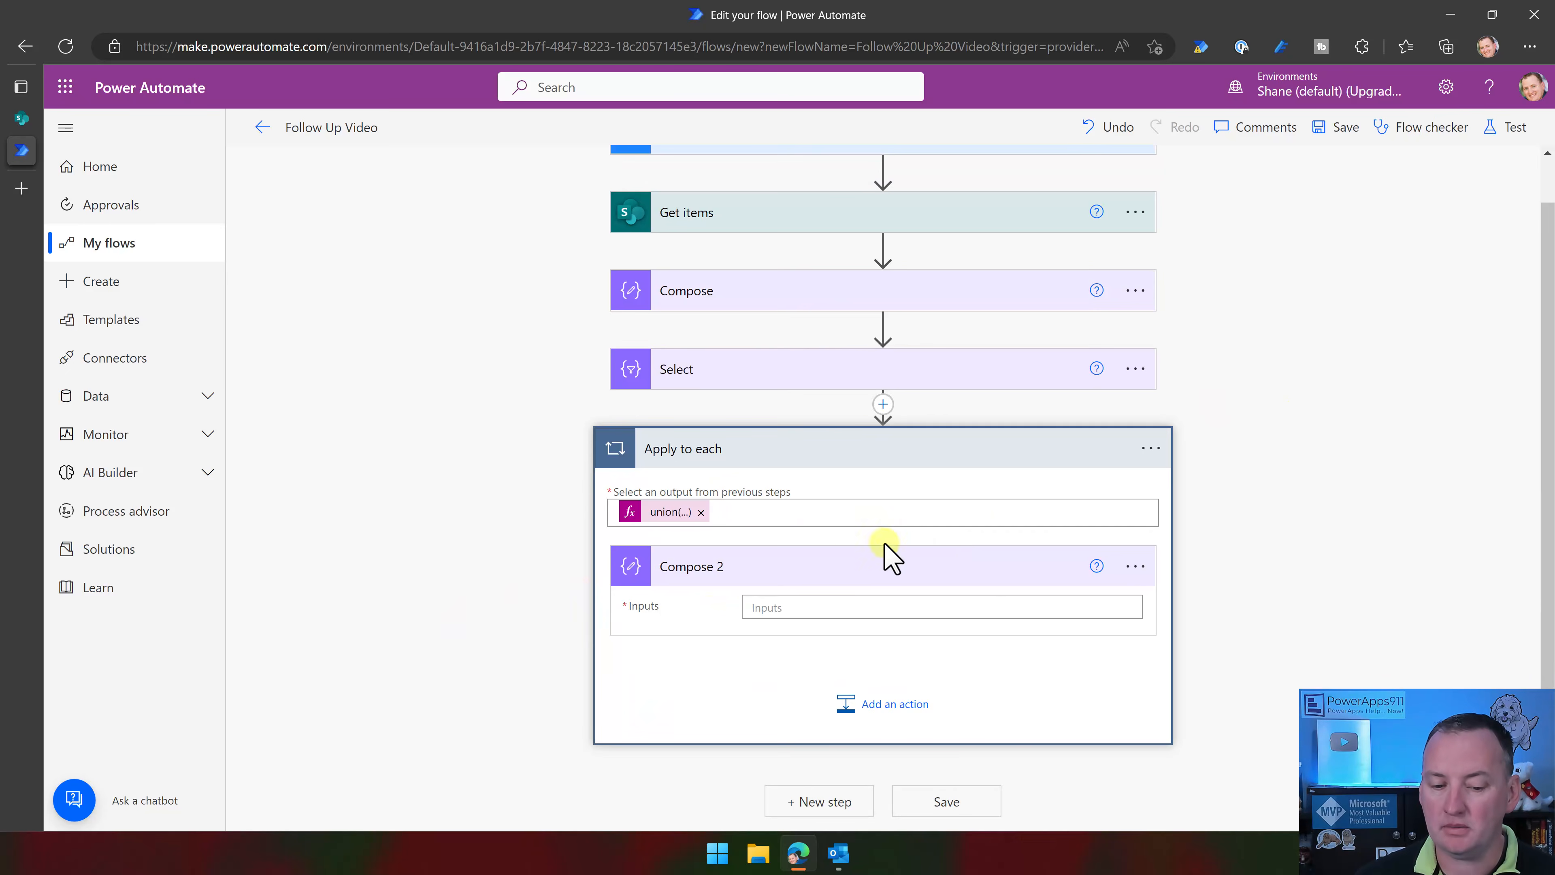
Set the Compose 2 input to the Apply to each loop's Current item
{"action": "left_click", "coordinate": [826, 609]}
{"action": "scroll", "coordinate": [1273, 509], "scroll_direction": "down", "scroll_amount": 3}
{"action": "scroll", "coordinate": [1300, 633], "scroll_direction": "down", "scroll_amount": 7}
{"action": "scroll", "coordinate": [1299, 638], "scroll_direction": "down", "scroll_amount": 10}
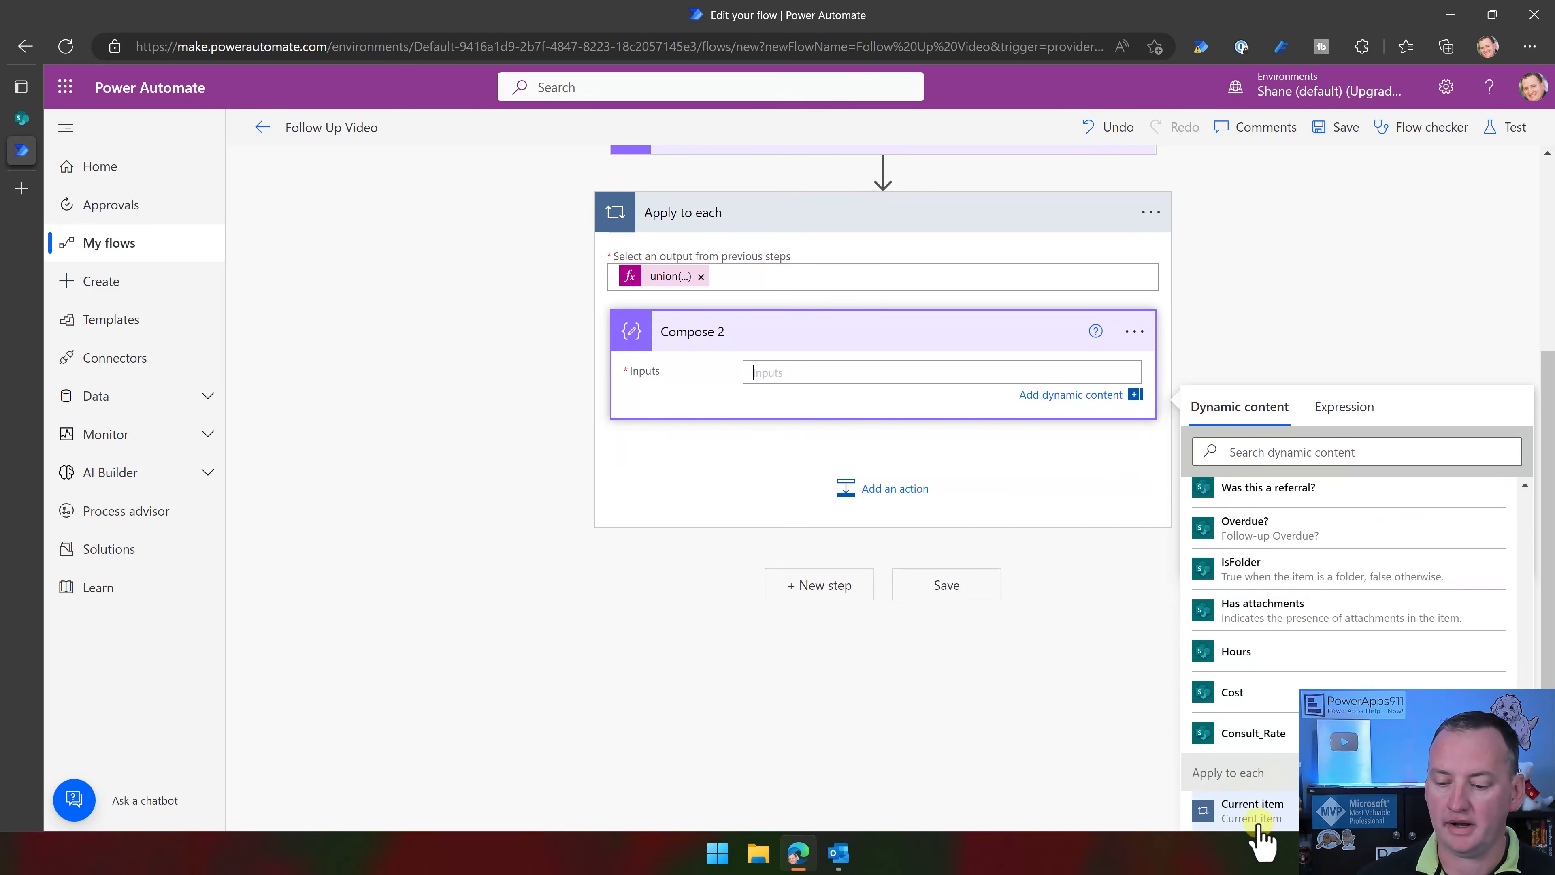
{"action": "left_click", "coordinate": [1237, 812]}
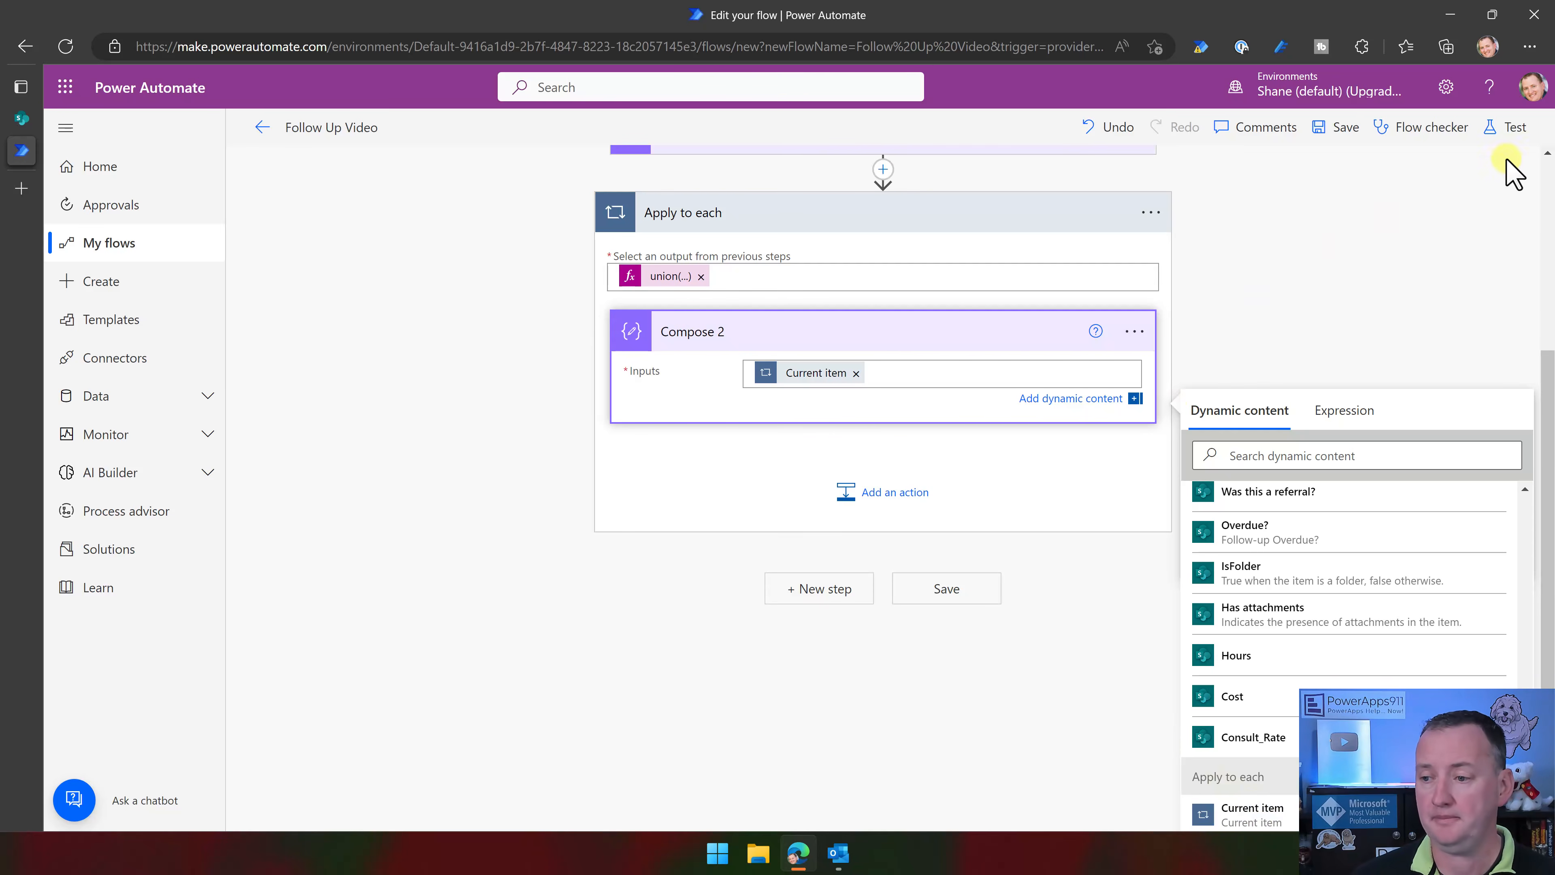
Save and test the flow automatically with the most recent successful run's trigger
{"action": "left_click", "coordinate": [1517, 130]}
{"action": "left_click", "coordinate": [1345, 279]}
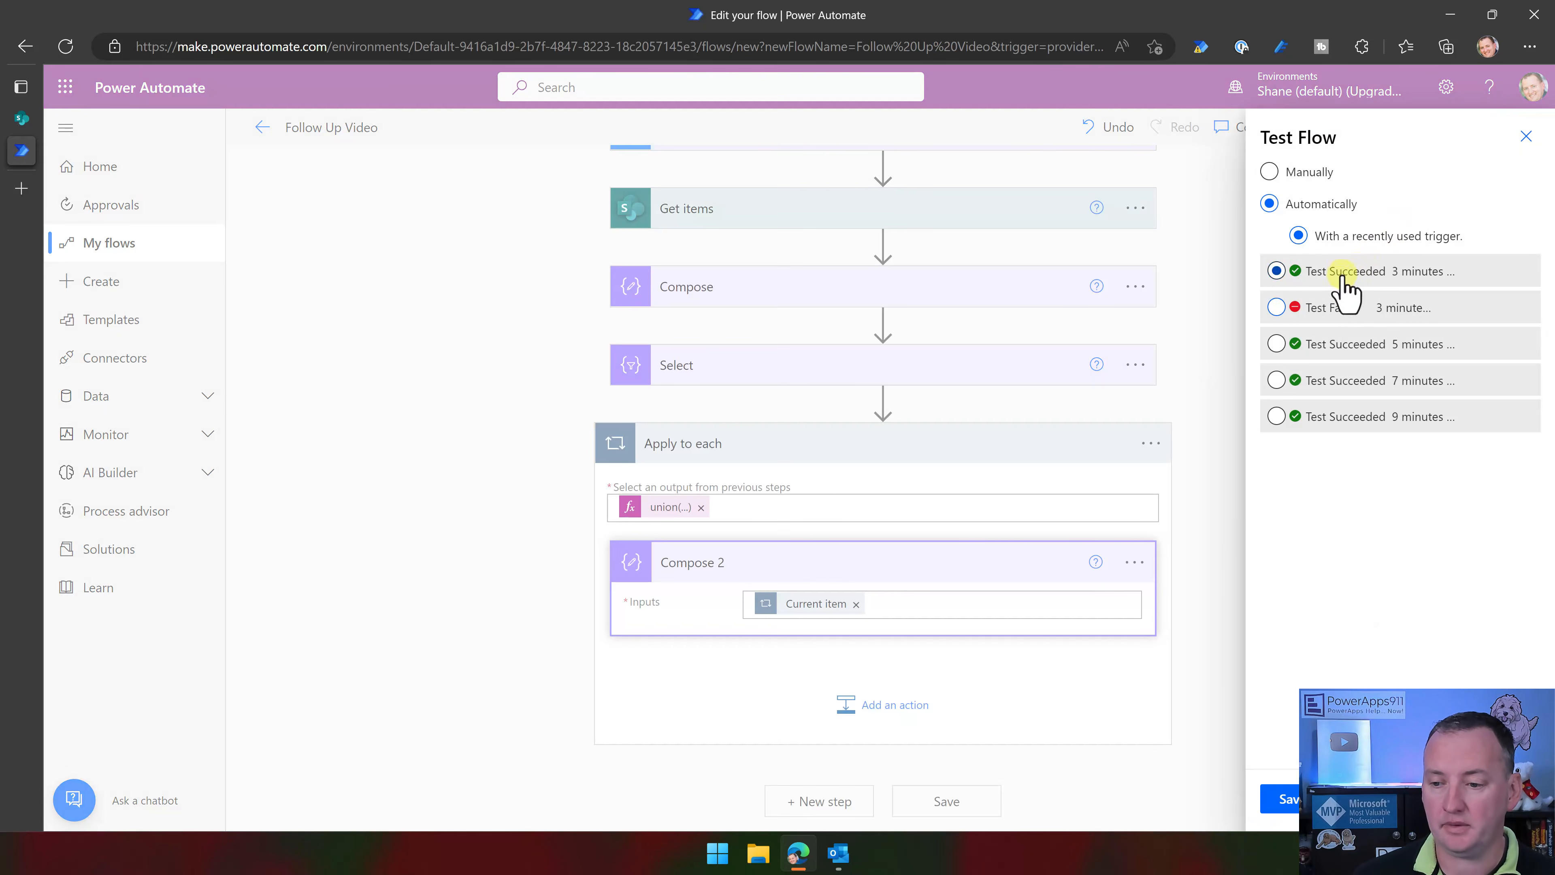
{"action": "left_click", "coordinate": [1286, 799]}
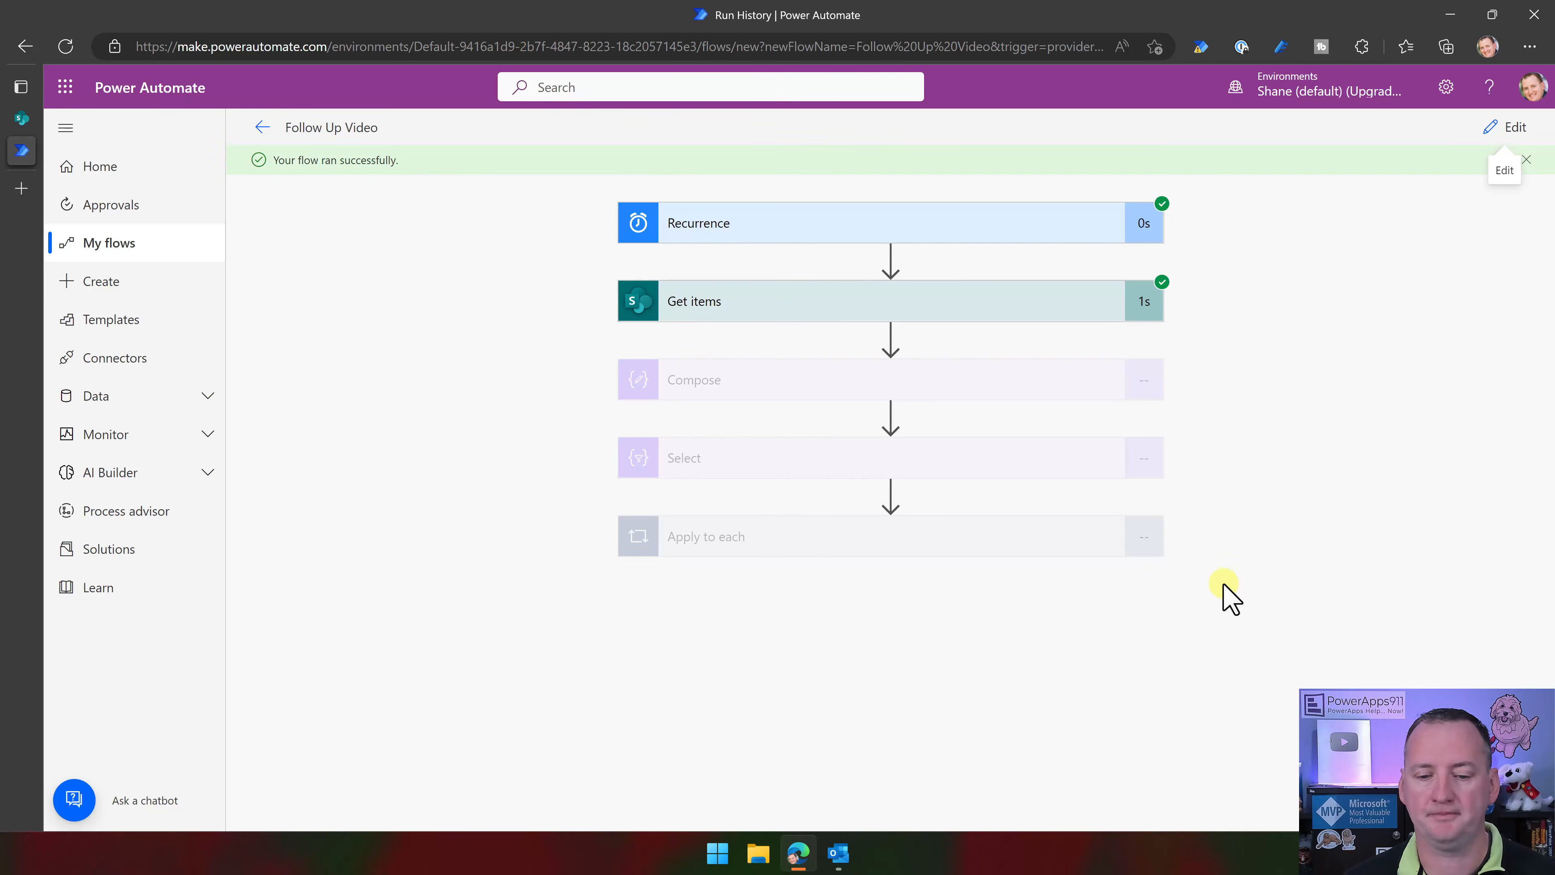
Examine the Compose 2 results for each Apply to each iteration and compare them with the responsible people in the SharePoint leads list
{"action": "left_click", "coordinate": [878, 539]}
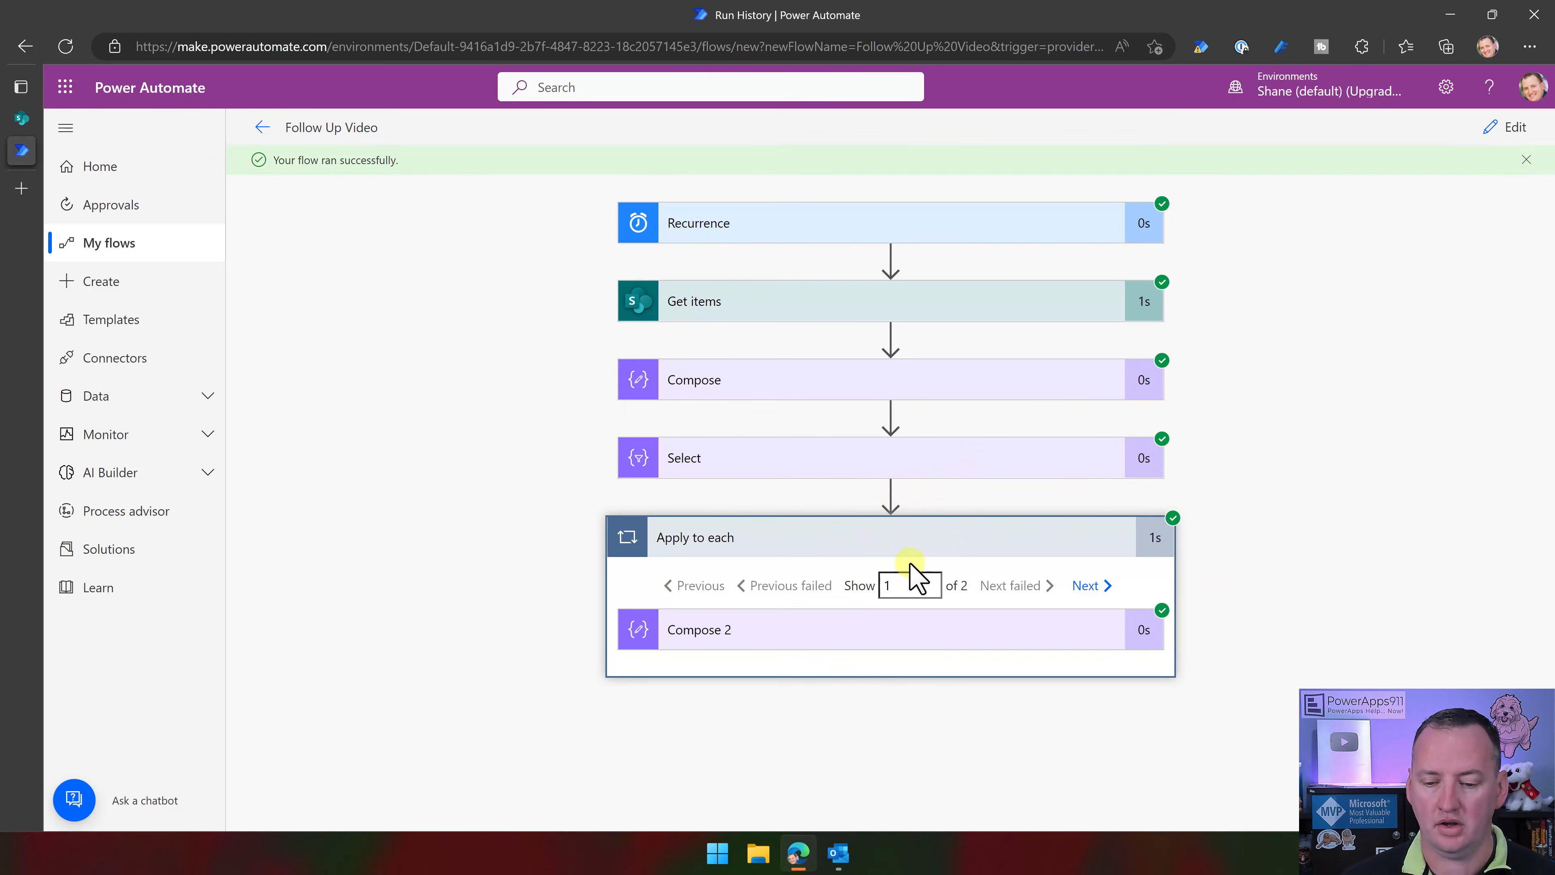
{"action": "scroll", "coordinate": [1299, 464], "scroll_direction": "down", "scroll_amount": 4}
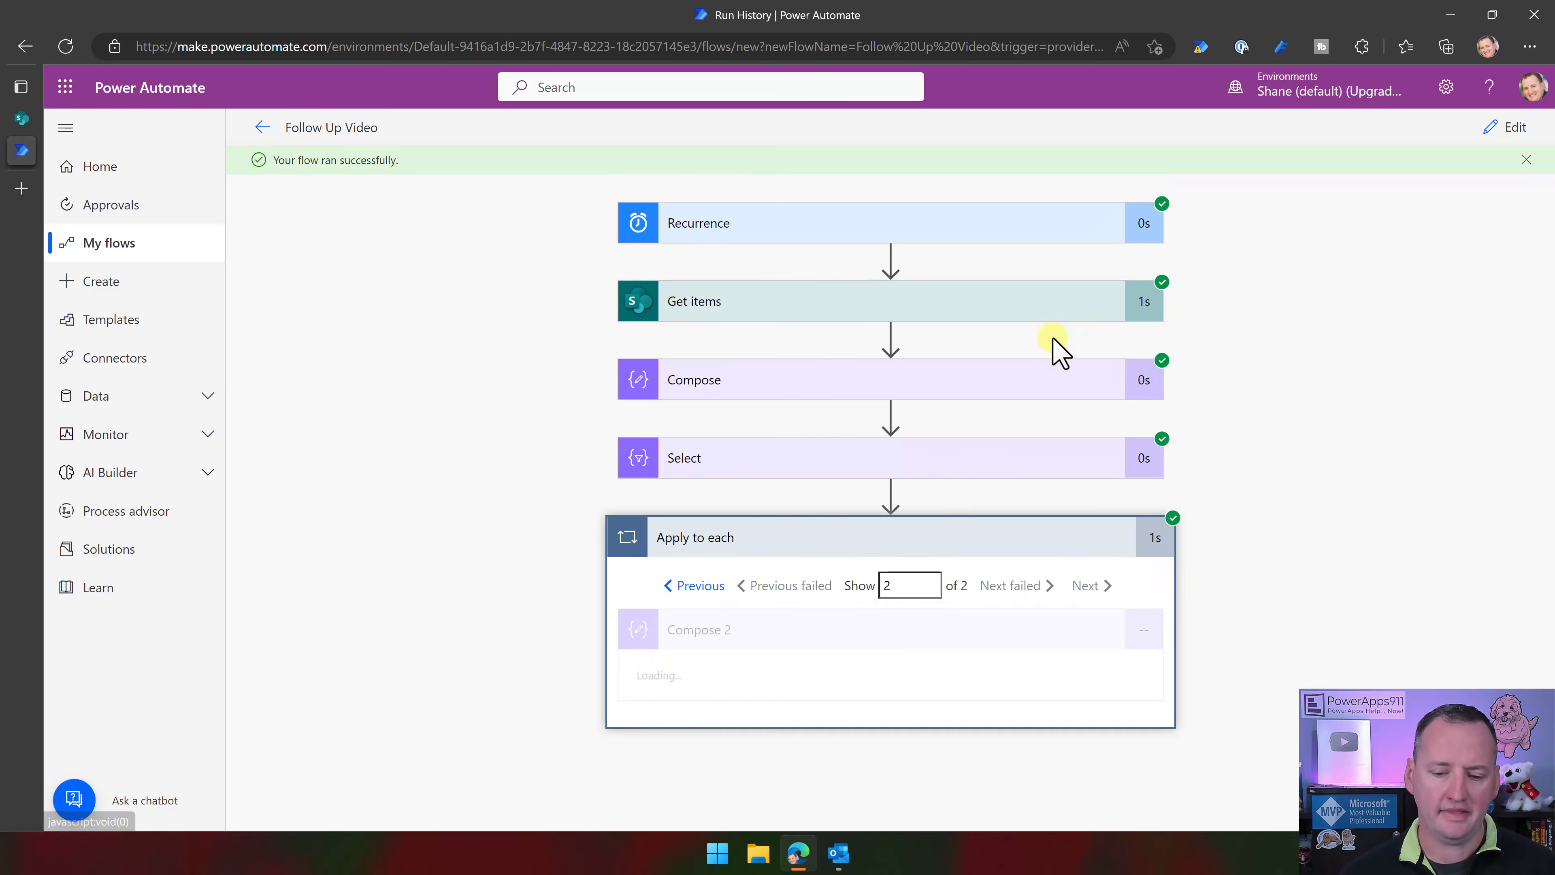
{"action": "scroll", "coordinate": [955, 705], "scroll_direction": "down", "scroll_amount": 3}
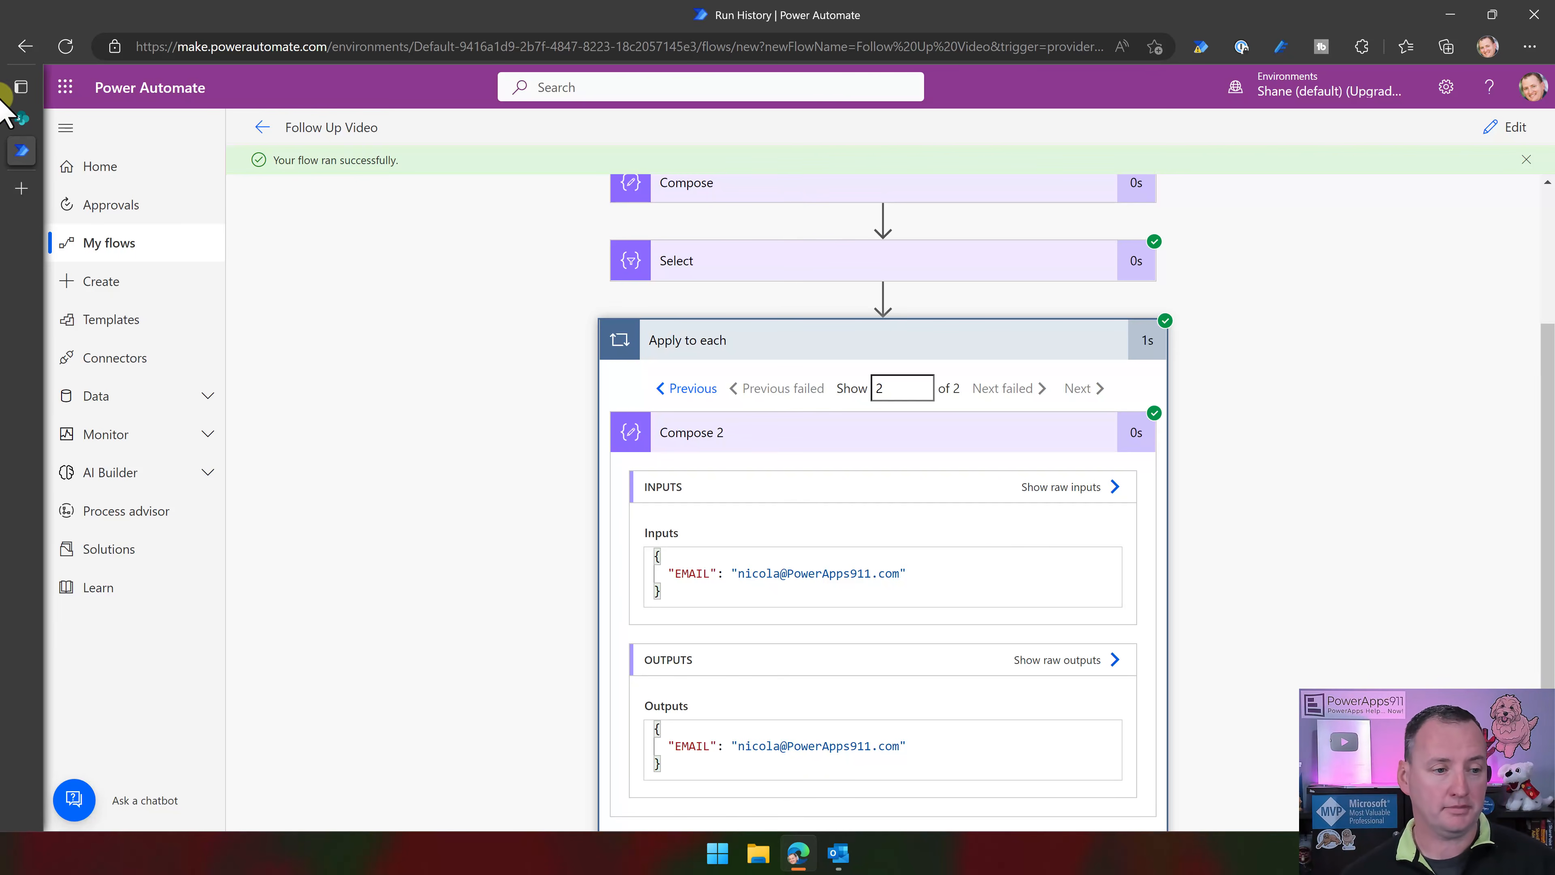
{"action": "left_click", "coordinate": [21, 116]}
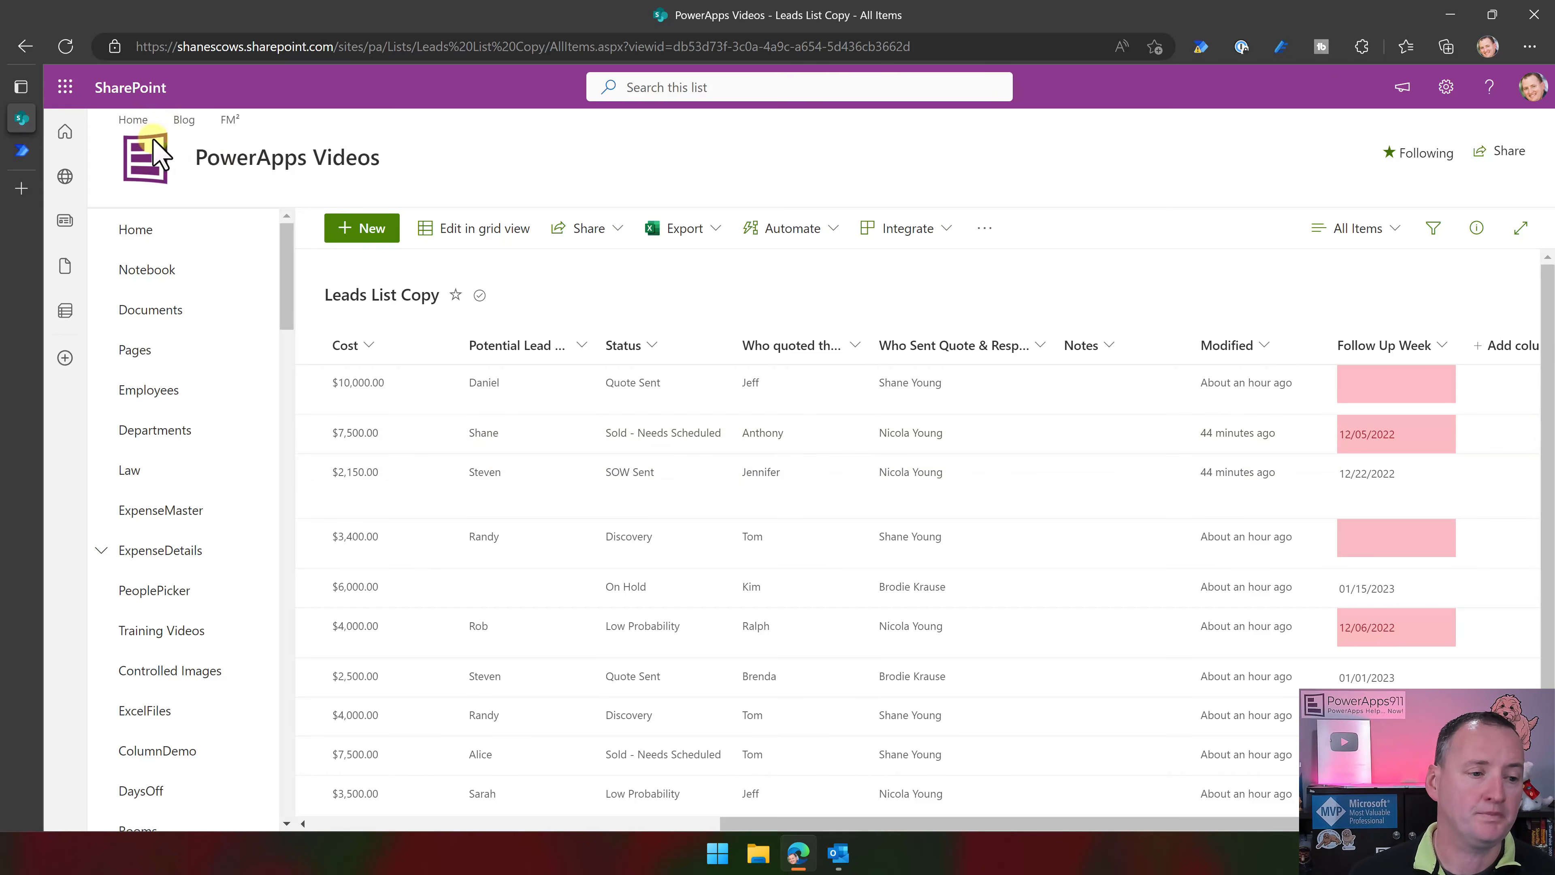
{"action": "left_click", "coordinate": [21, 150]}
{"action": "scroll", "coordinate": [1021, 484], "scroll_direction": "down", "scroll_amount": 1}
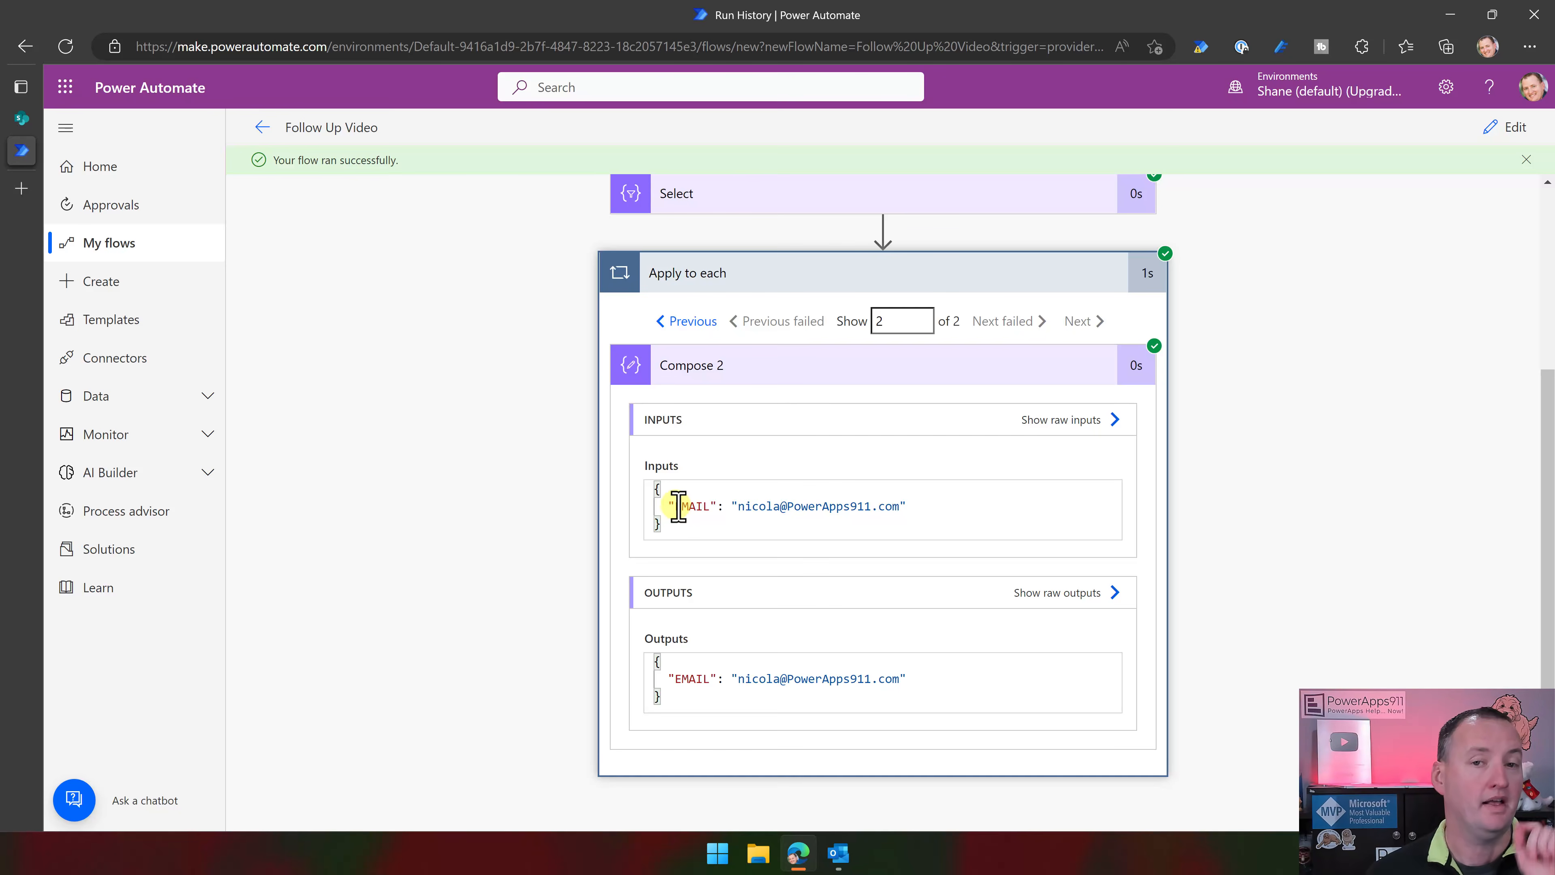
{"action": "left_click_drag", "start_coordinate": [737, 506], "coordinate": [904, 509]}
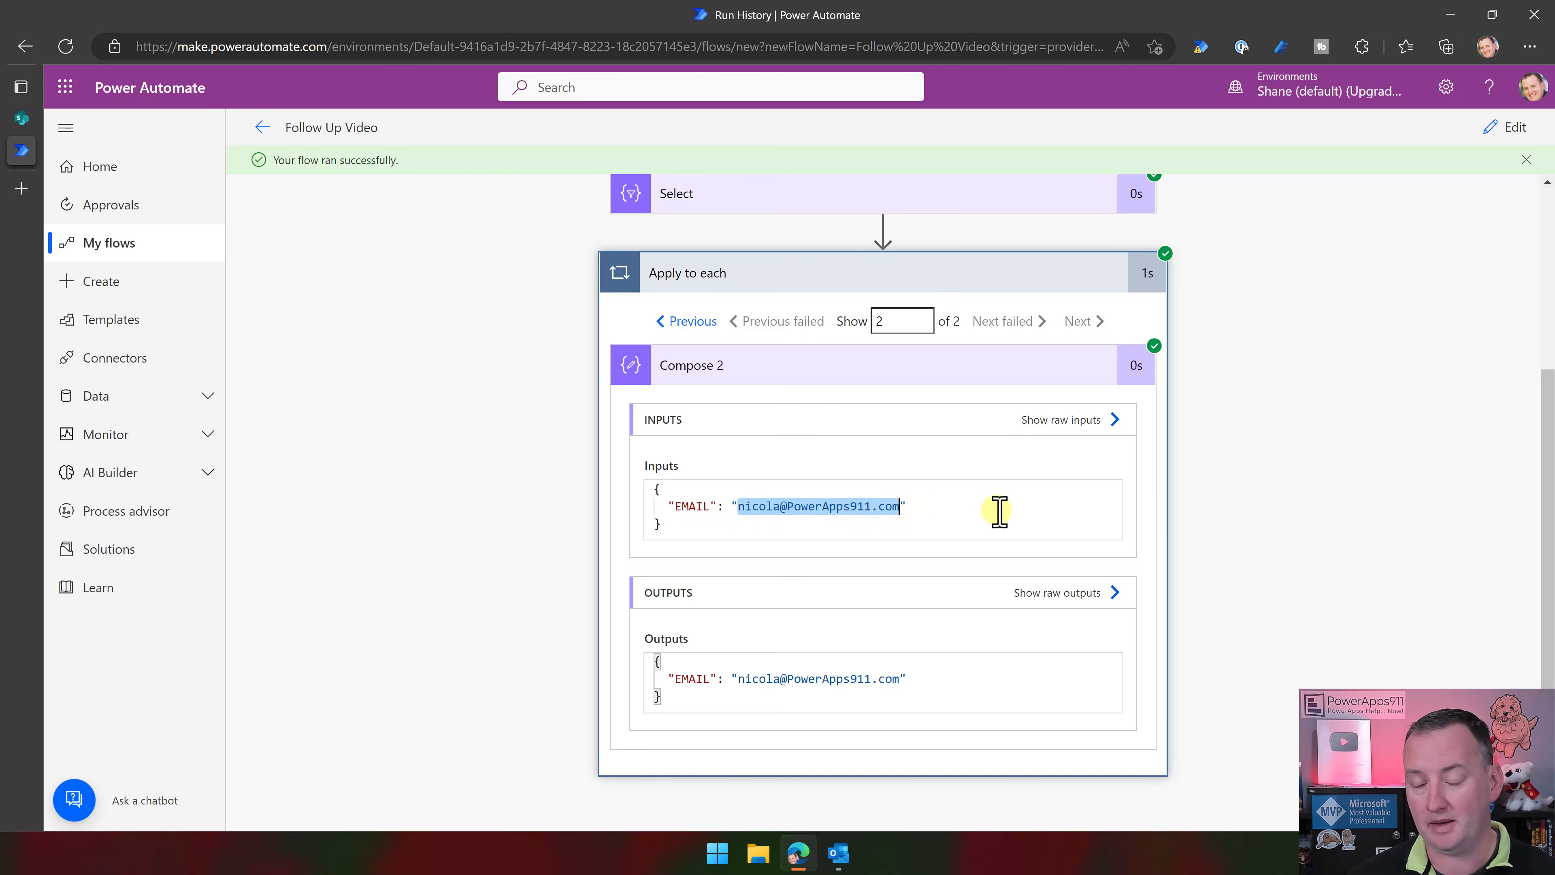
Reopen the flow for editing and view the expression behind Compose 2's Current item token
{"action": "scroll", "coordinate": [1252, 453], "scroll_direction": "up", "scroll_amount": 3}
{"action": "scroll", "coordinate": [1259, 429], "scroll_direction": "down", "scroll_amount": 2}
{"action": "left_click", "coordinate": [1508, 128]}
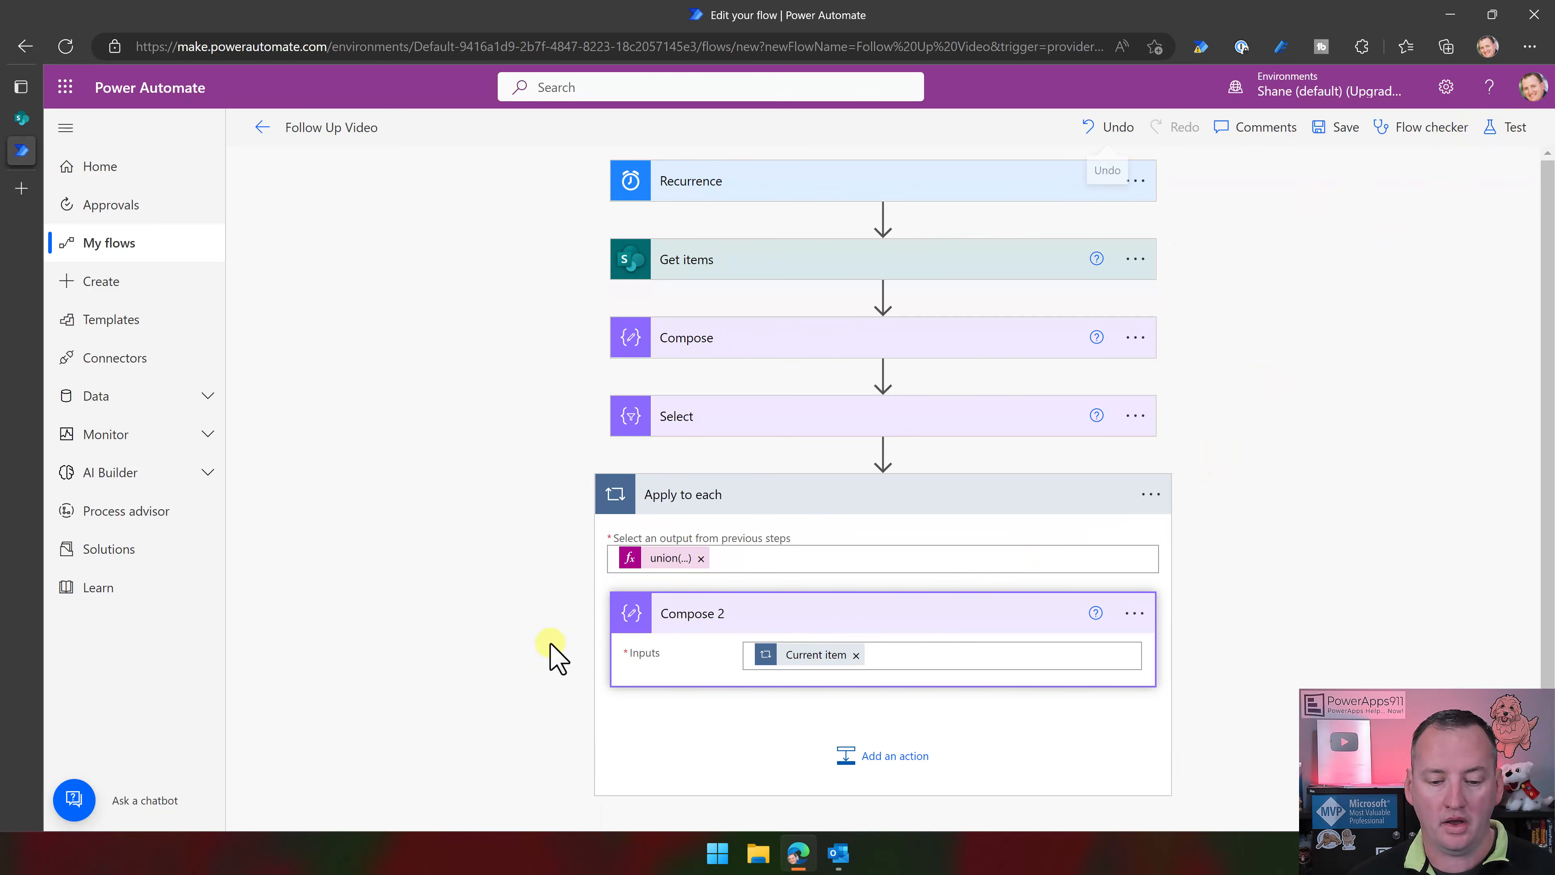
{"action": "scroll", "coordinate": [919, 637], "scroll_direction": "down", "scroll_amount": 1}
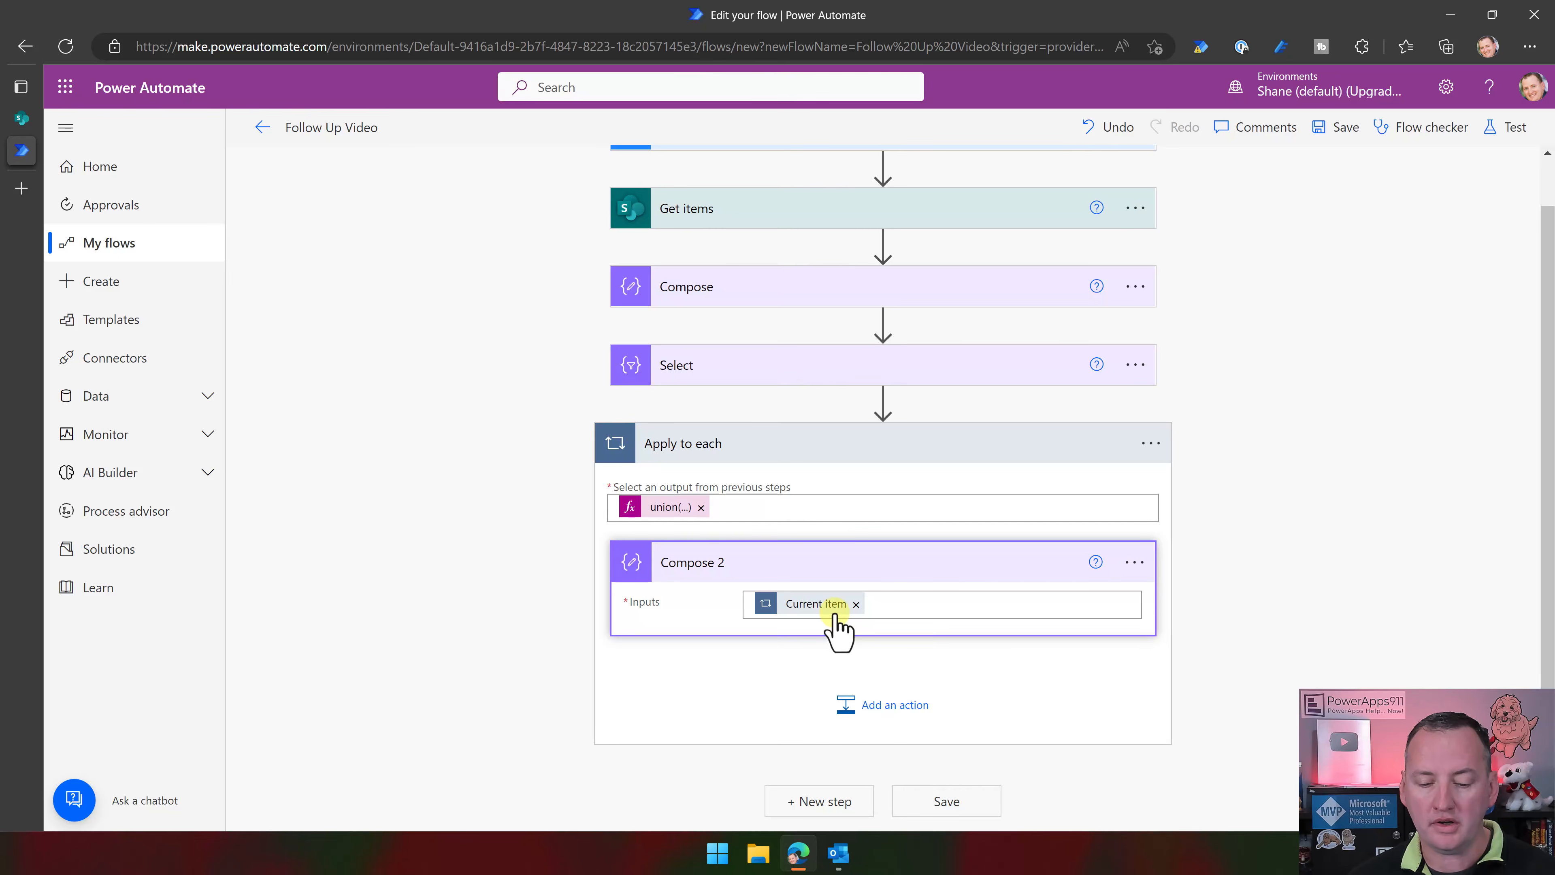
{"action": "mouse_move", "coordinate": [836, 619]}
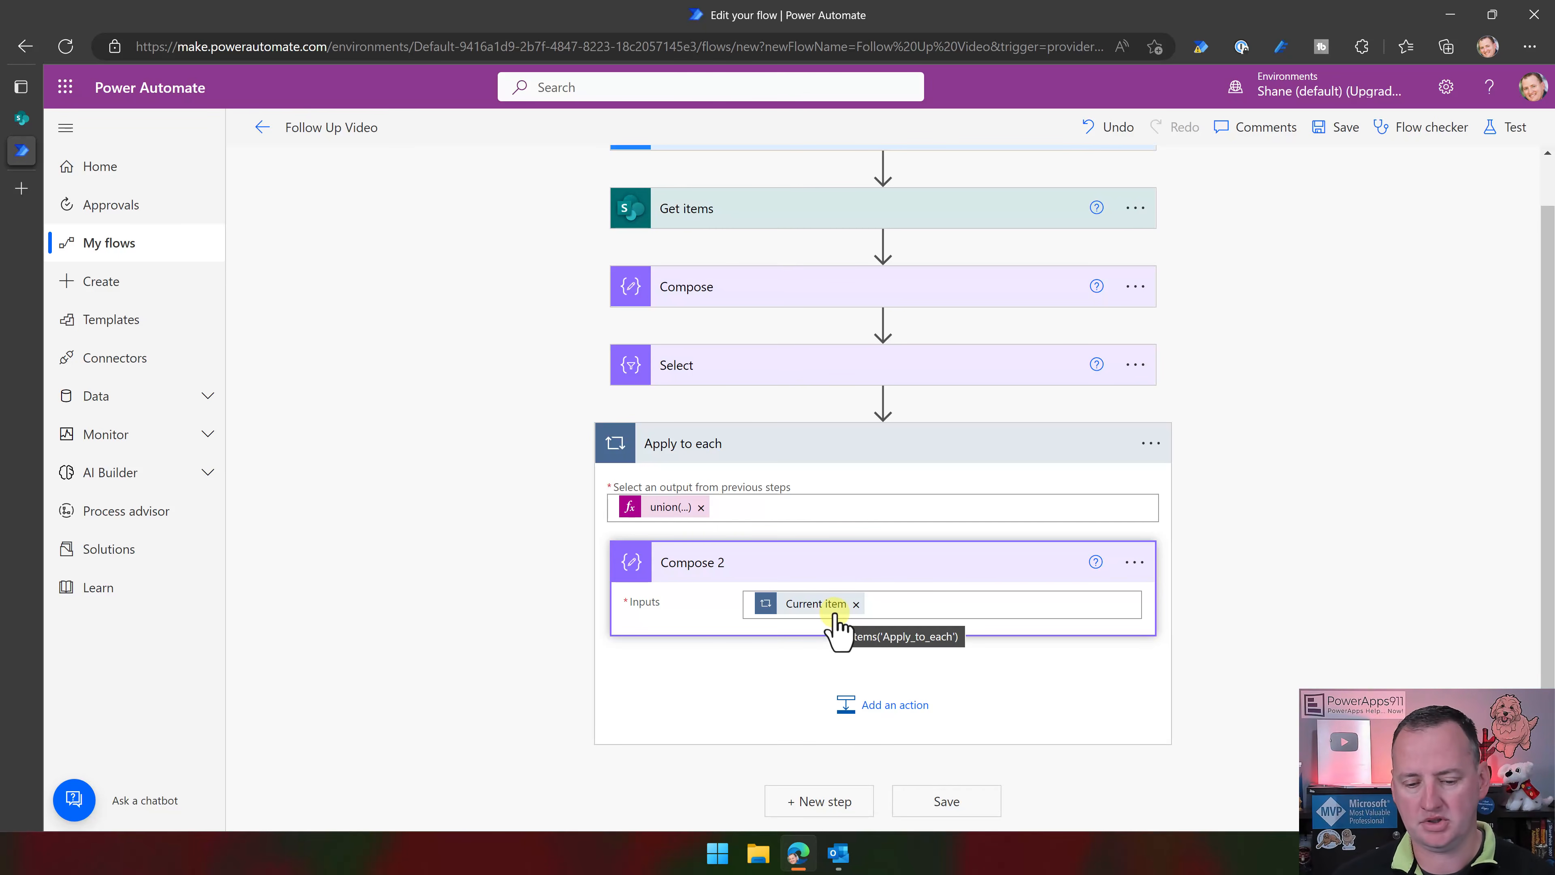
{"action": "left_click", "coordinate": [921, 595]}
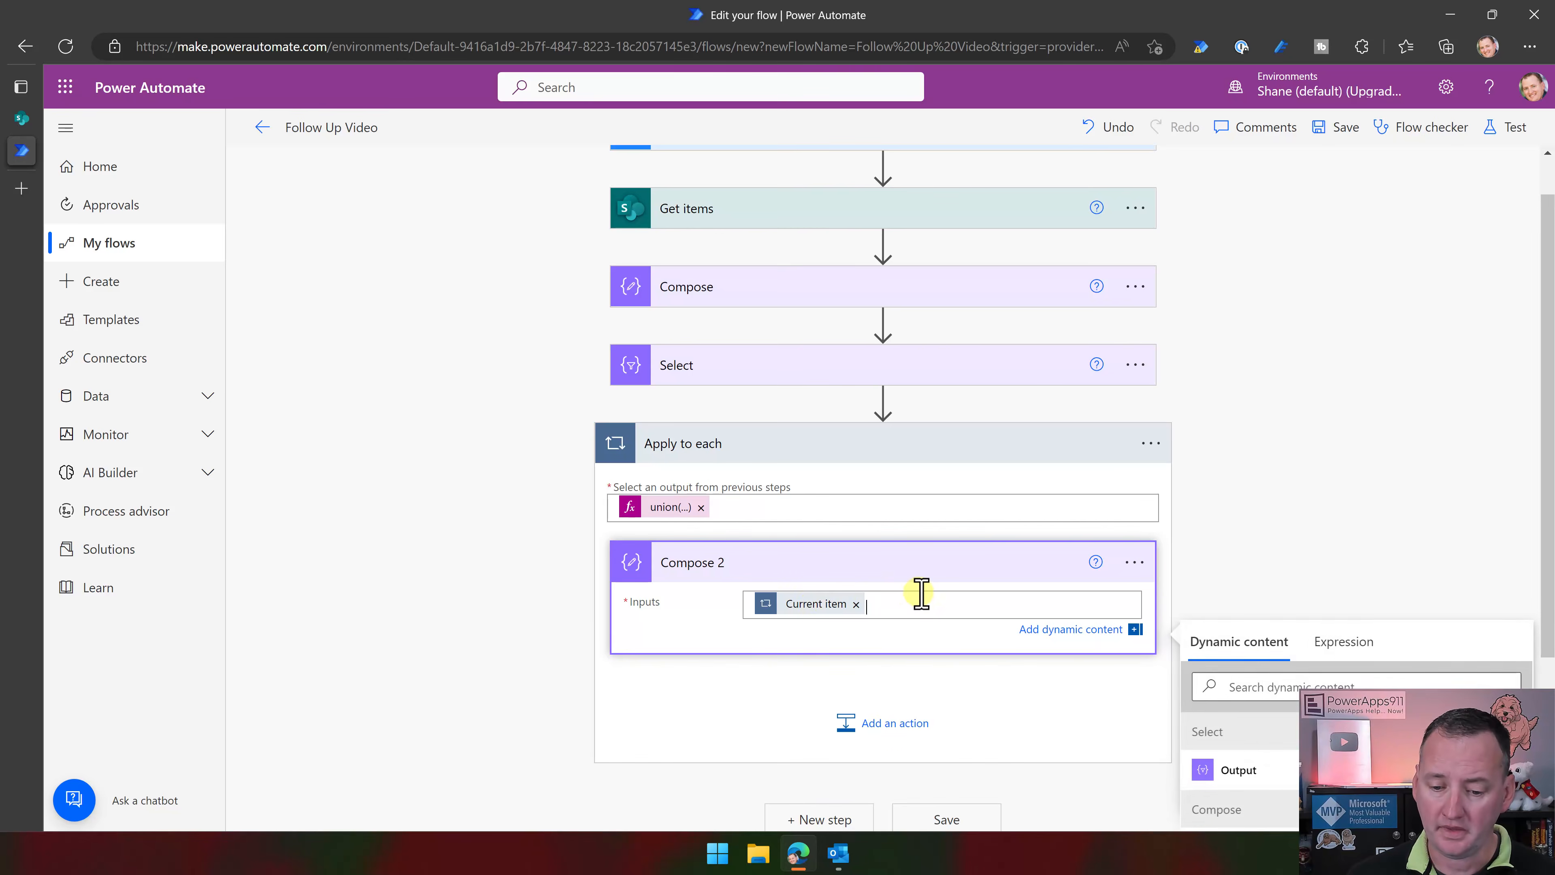
{"action": "scroll", "coordinate": [770, 556], "scroll_direction": "down", "scroll_amount": 3}
{"action": "left_click", "coordinate": [828, 398]}
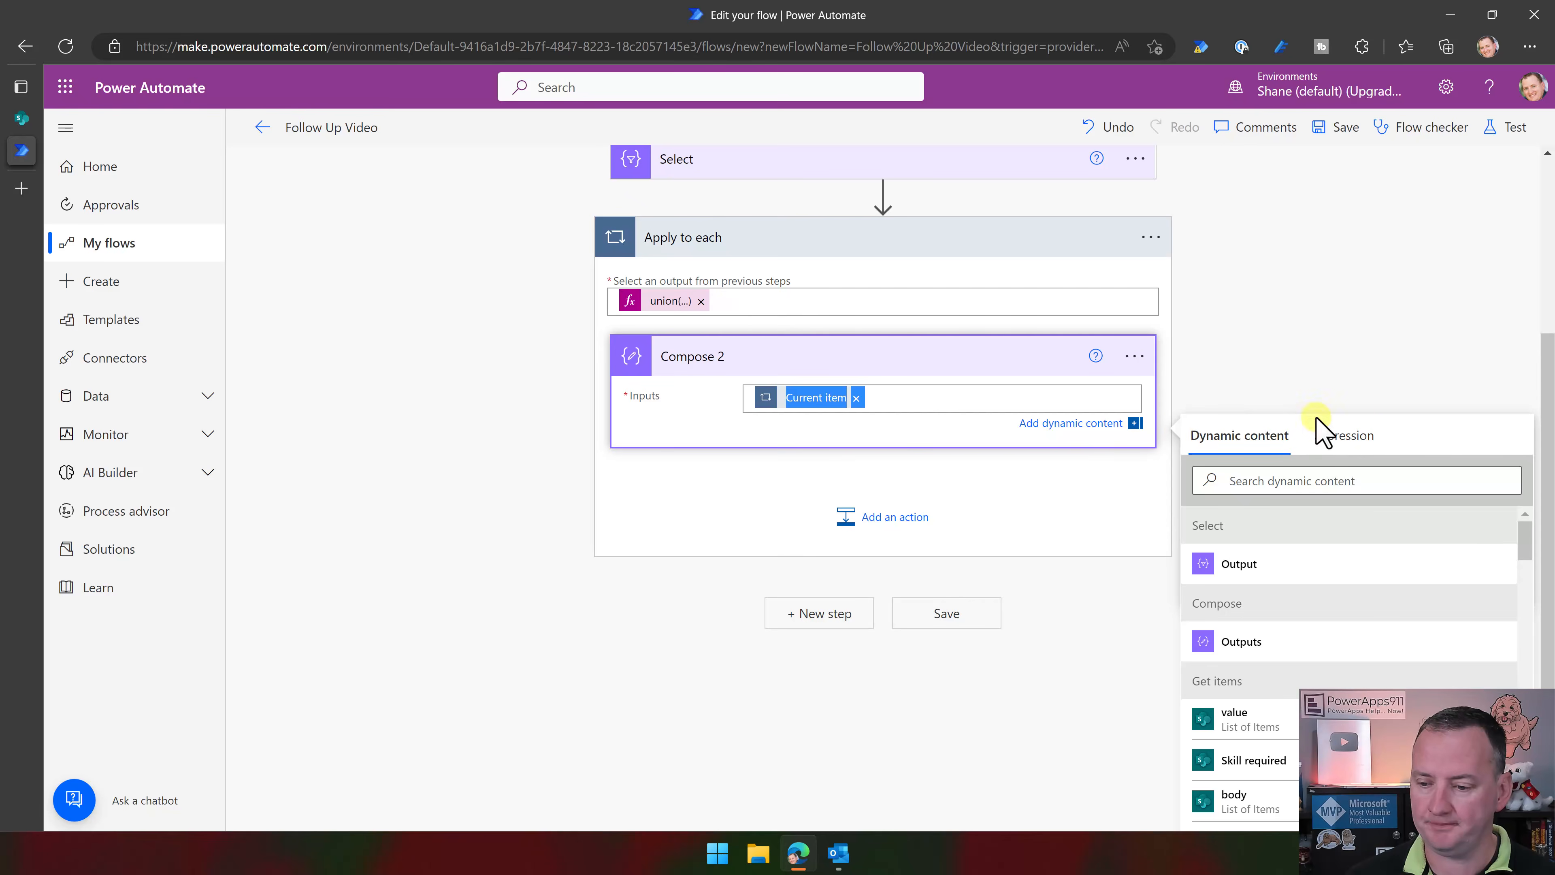
{"action": "left_click", "coordinate": [1341, 438]}
{"action": "type", "text": "@{items('Apply_to_each')}"}
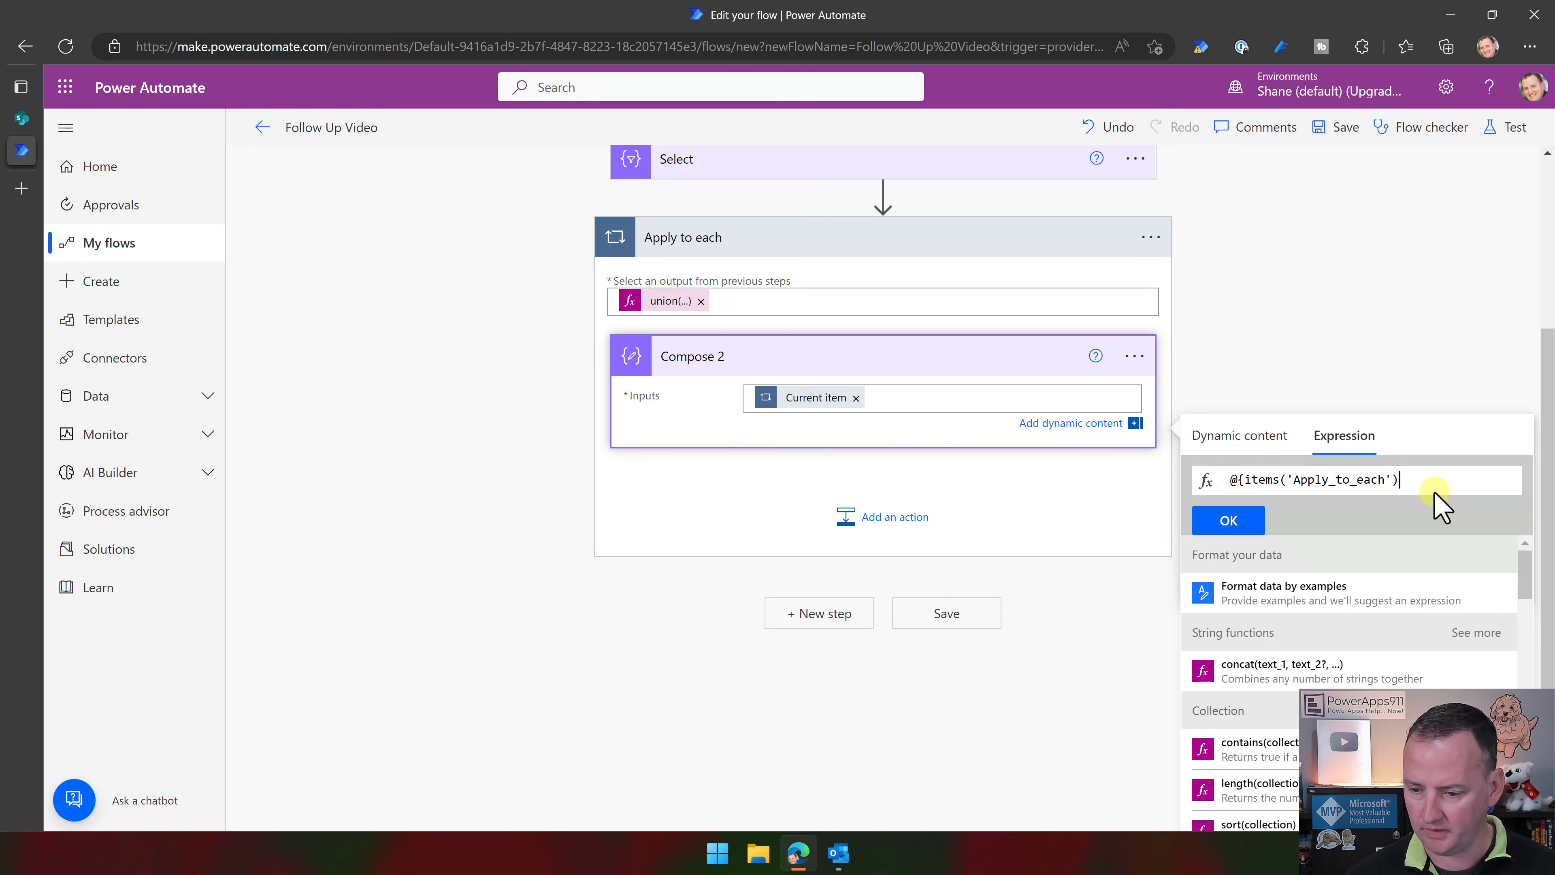
{"action": "key", "text": "shift+Right"}
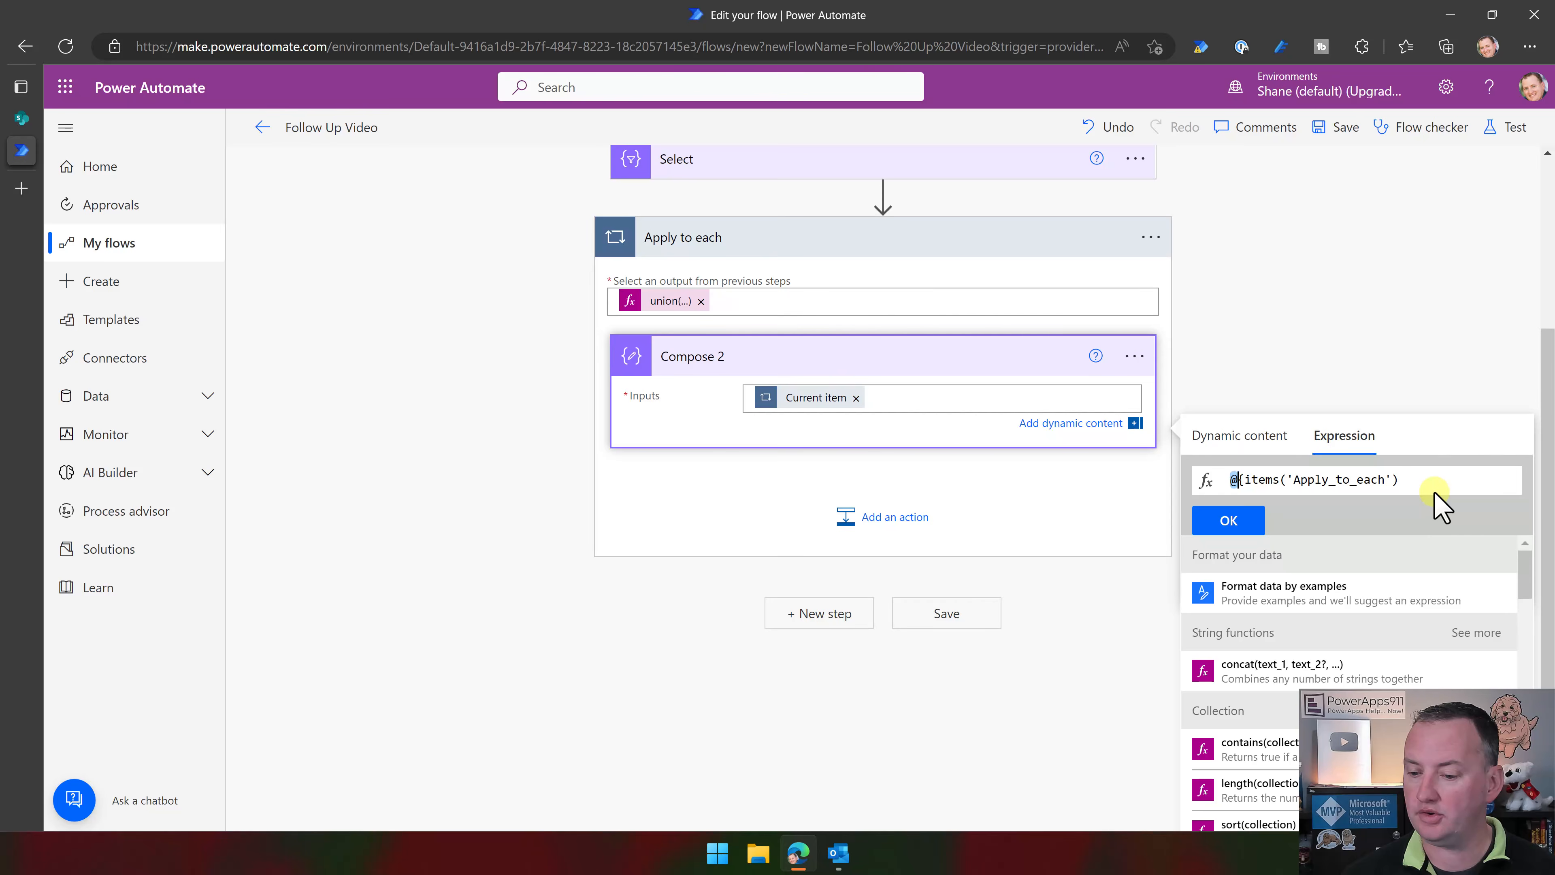
{"action": "key", "text": "Delete"}
{"action": "key", "text": "Delete"}
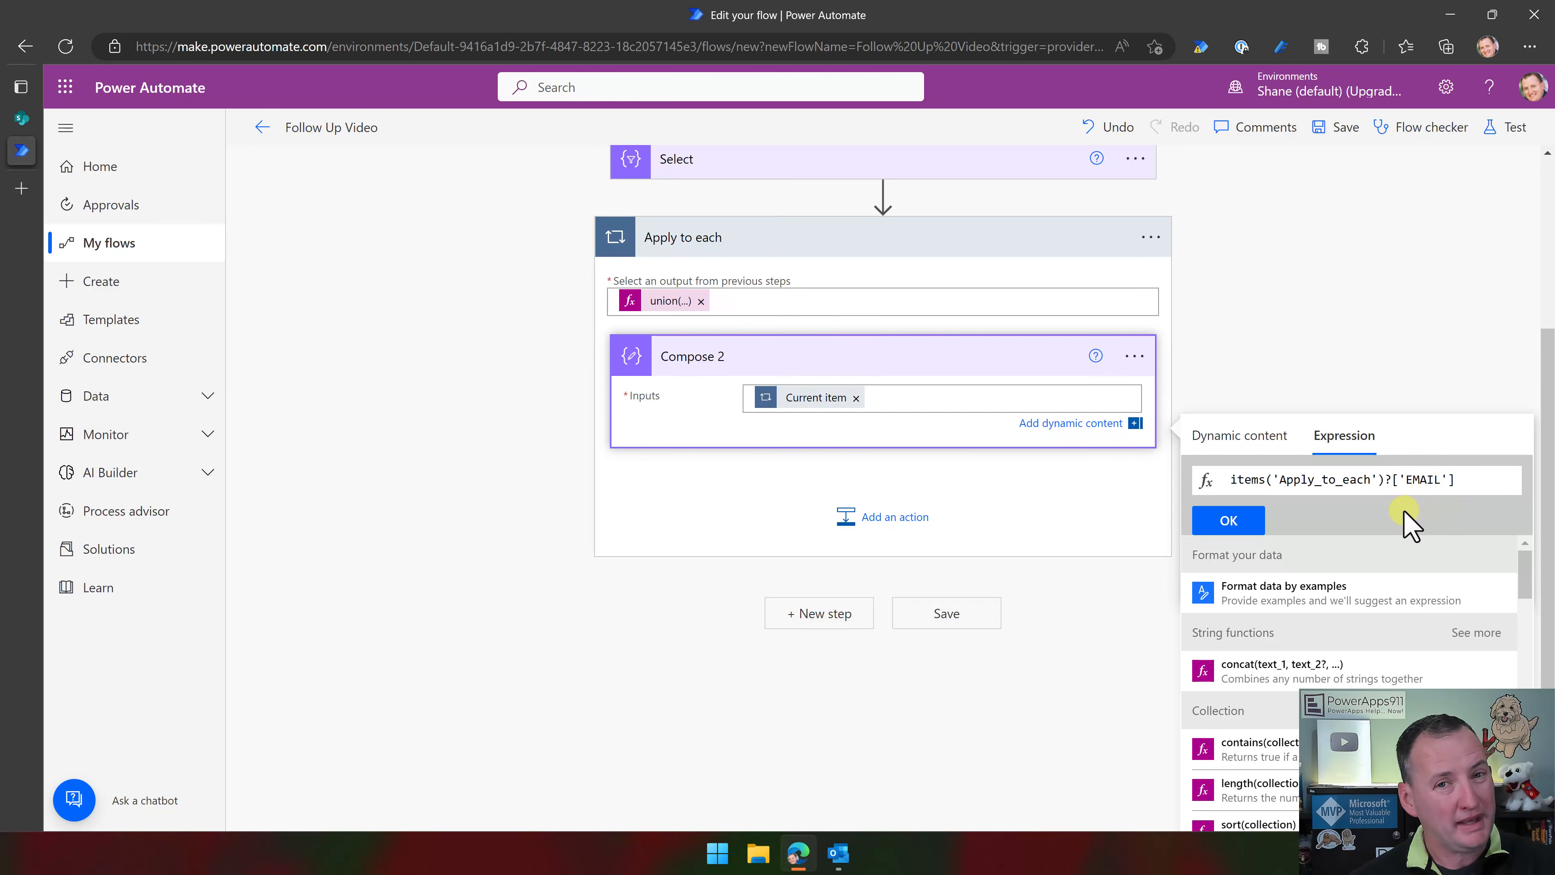
{"action": "scroll", "coordinate": [1409, 521], "scroll_direction": "up", "scroll_amount": 2}
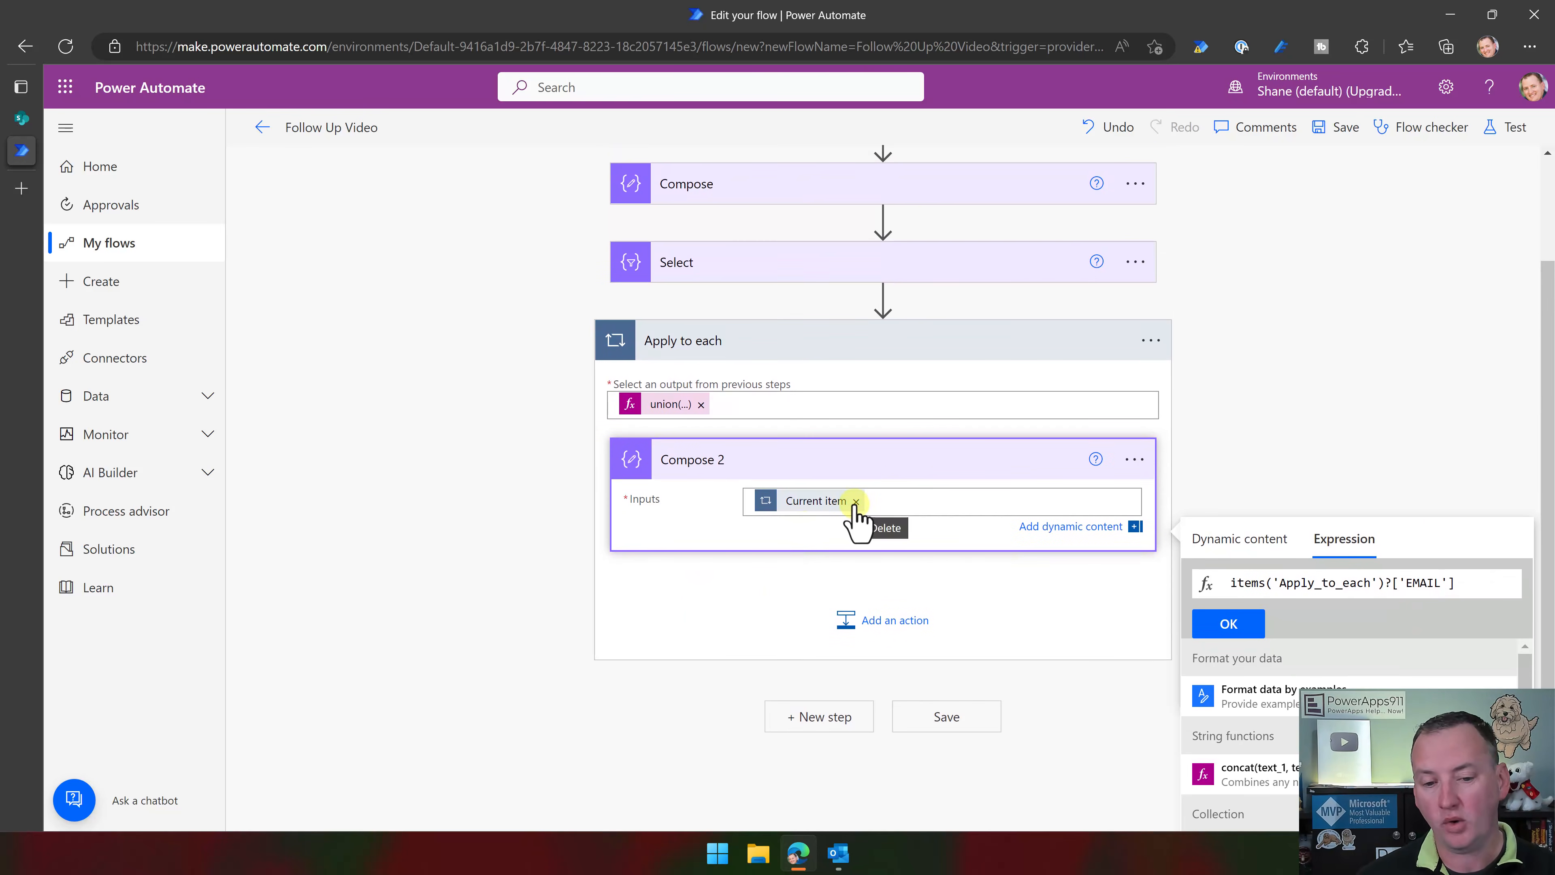
{"action": "scroll", "coordinate": [849, 367], "scroll_direction": "up", "scroll_amount": 1}
{"action": "left_click", "coordinate": [821, 366]}
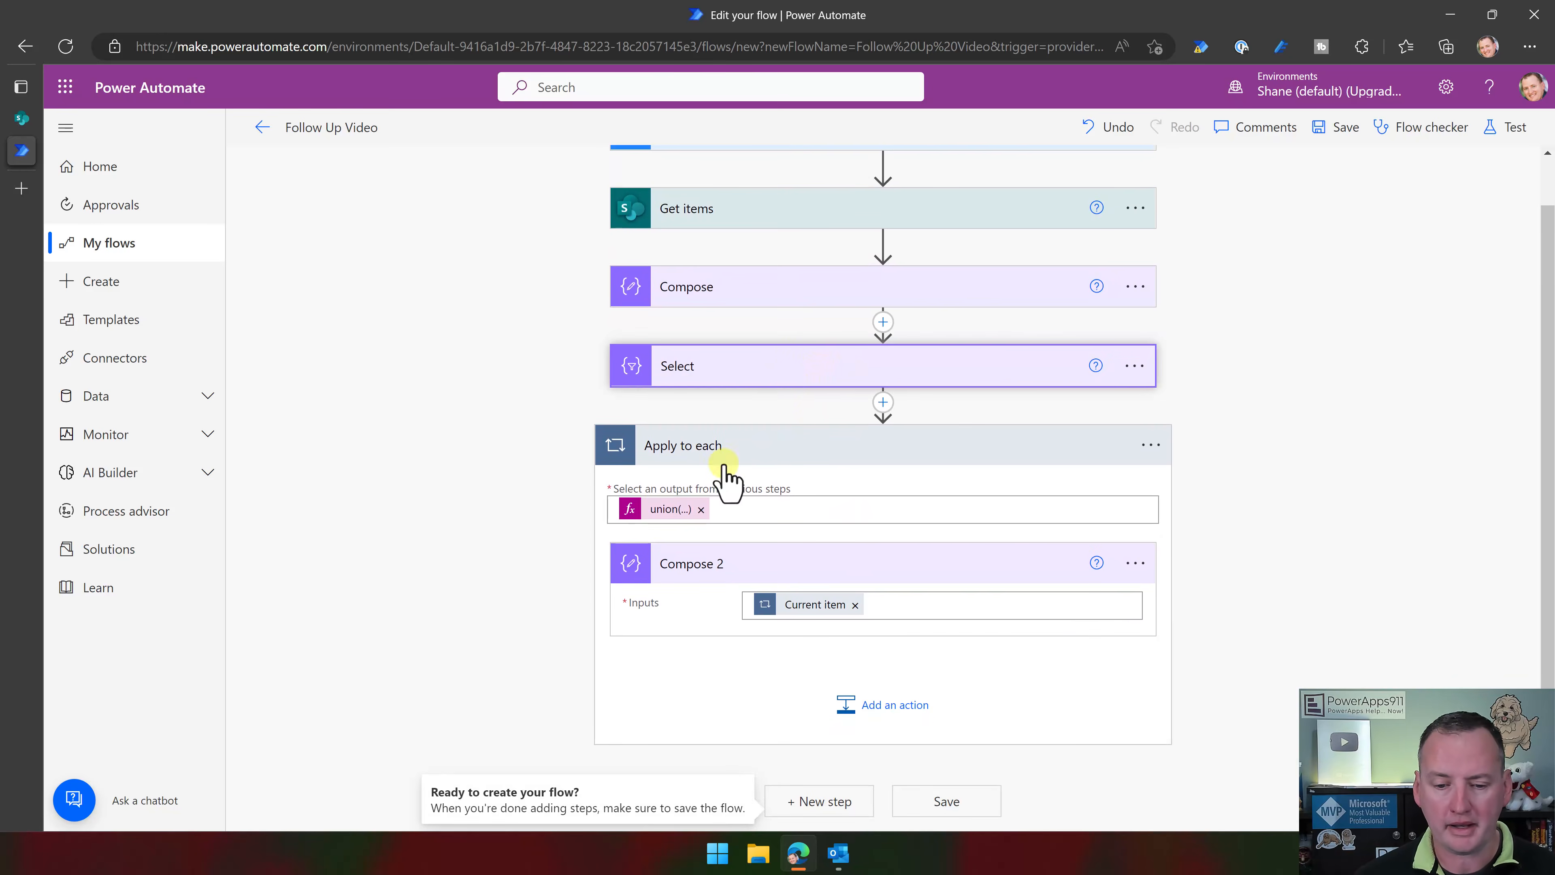
Check the key name in the Select map and replace the Compose 2 input with the expression items('Apply_to_each')?['EMAIL']
{"action": "left_click", "coordinate": [790, 368]}
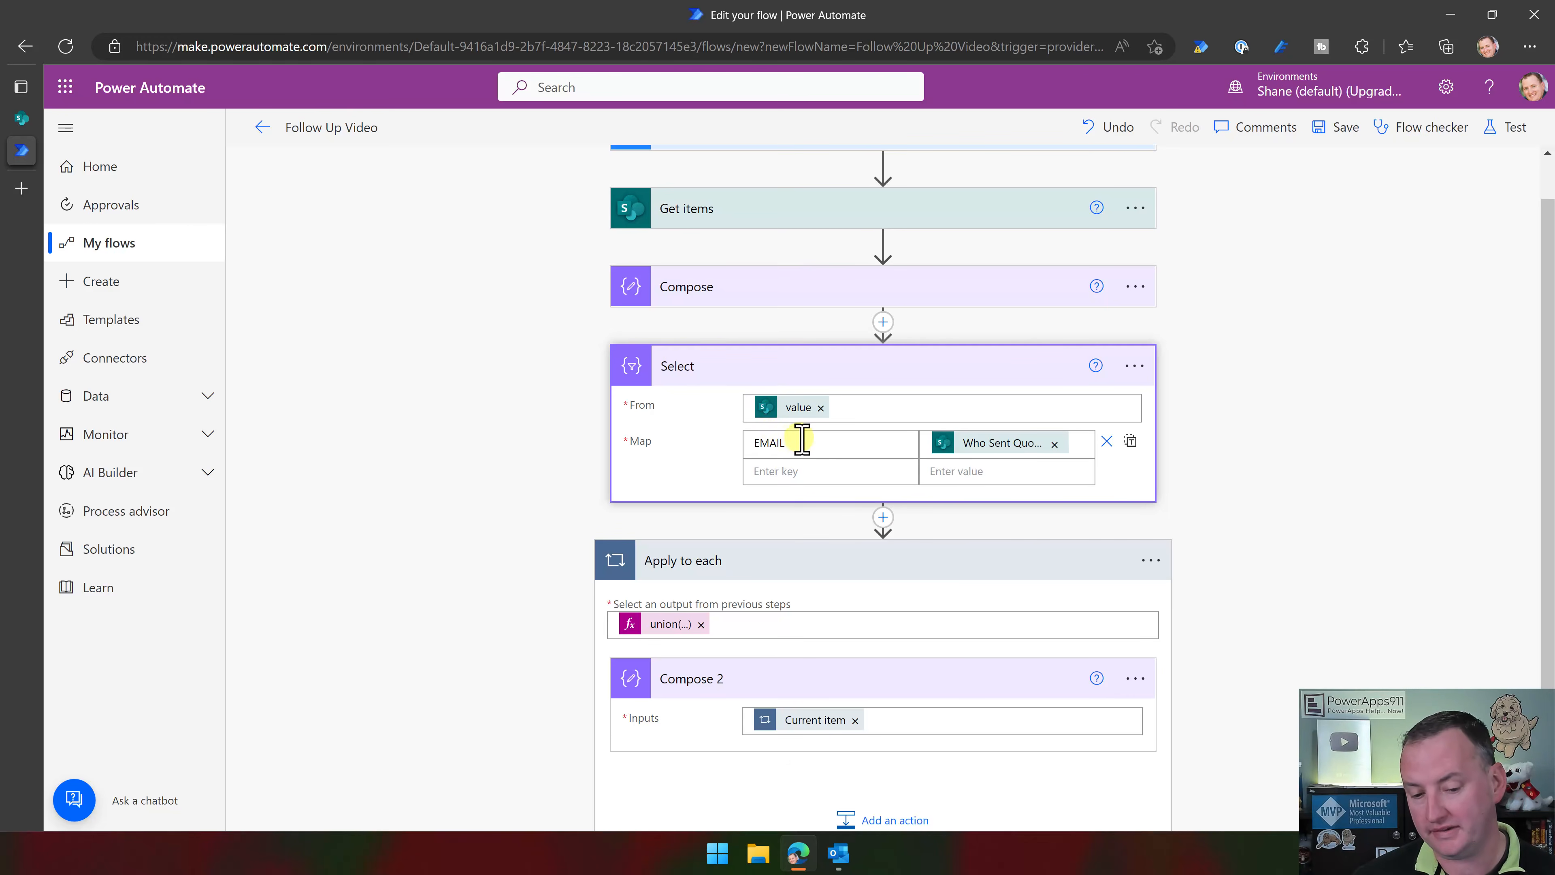
{"action": "scroll", "coordinate": [851, 484], "scroll_direction": "down", "scroll_amount": 1}
{"action": "left_click", "coordinate": [821, 604]}
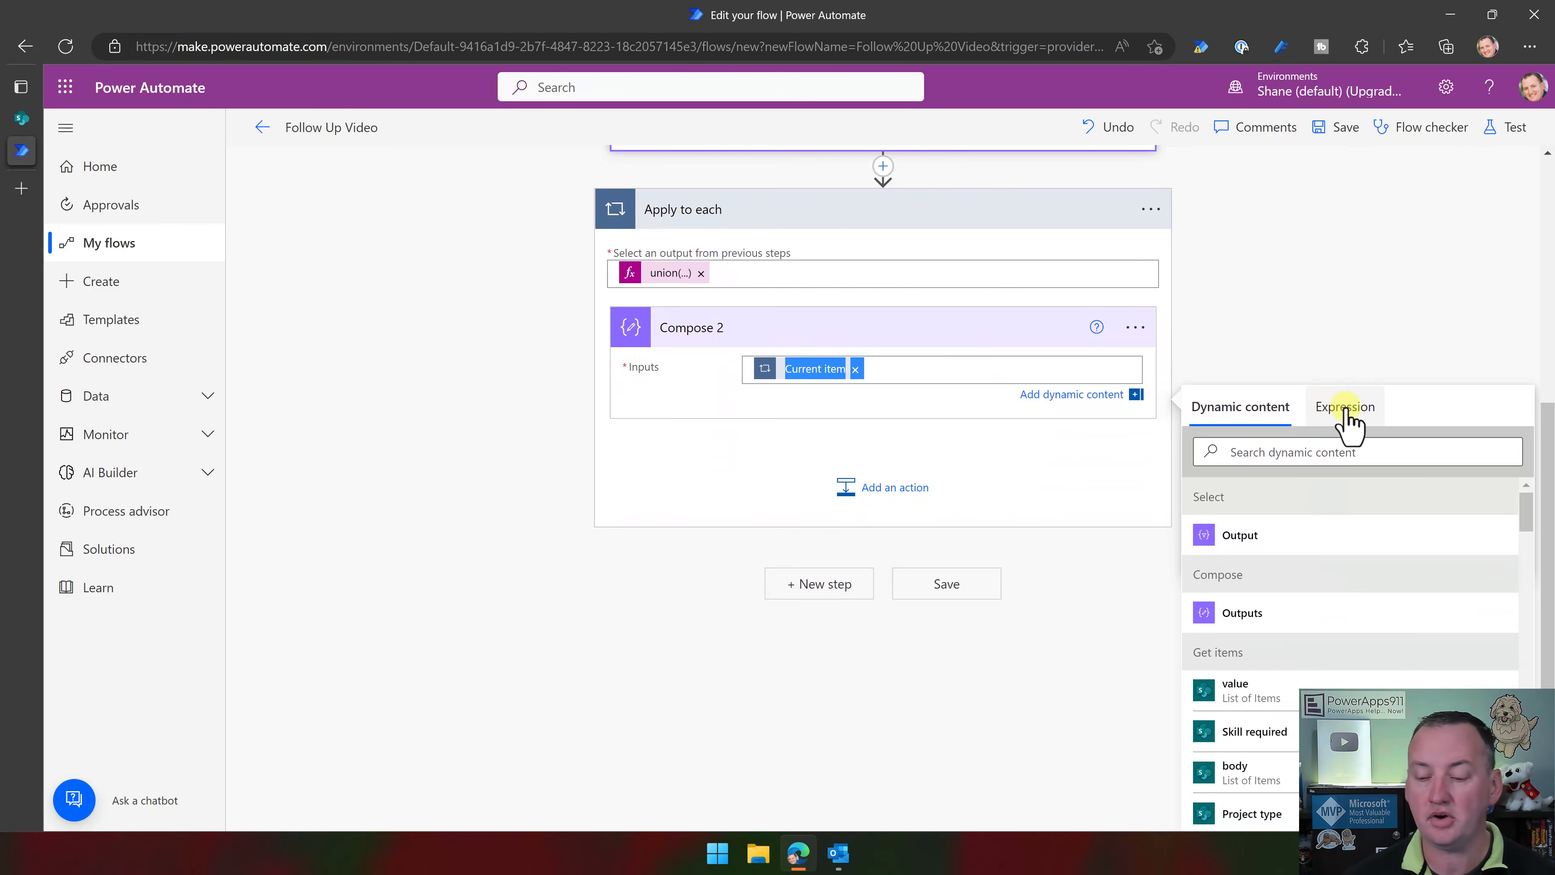
{"action": "left_click", "coordinate": [1346, 407]}
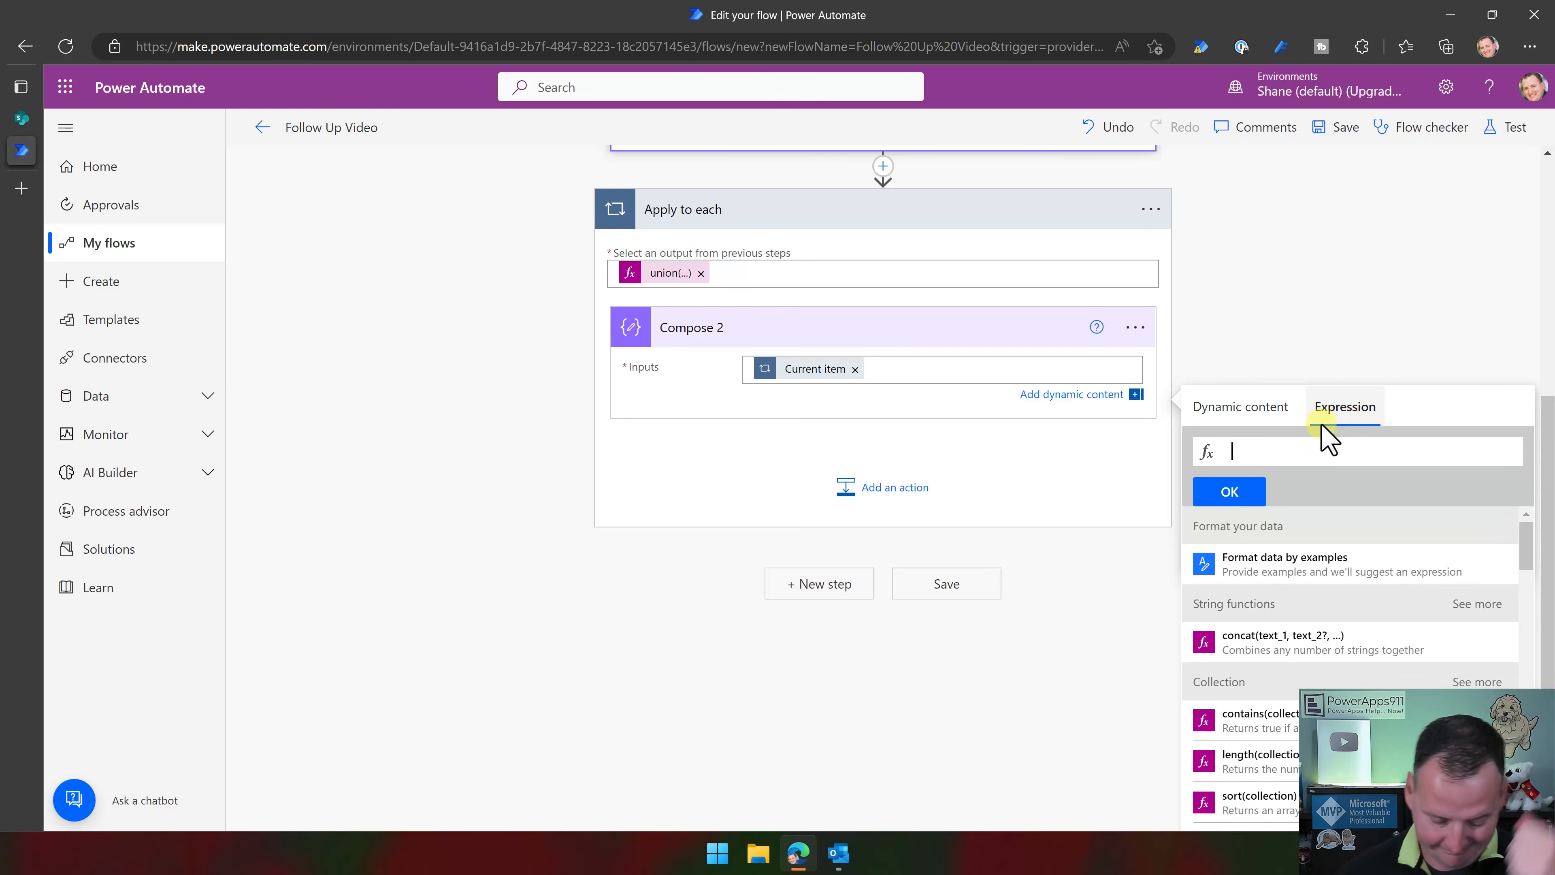
{"action": "type", "text": "@{items('Apply_to_each')}"}
{"action": "key", "text": "Home"}
{"action": "key", "text": "Delete"}
{"action": "key", "text": "Delete"}
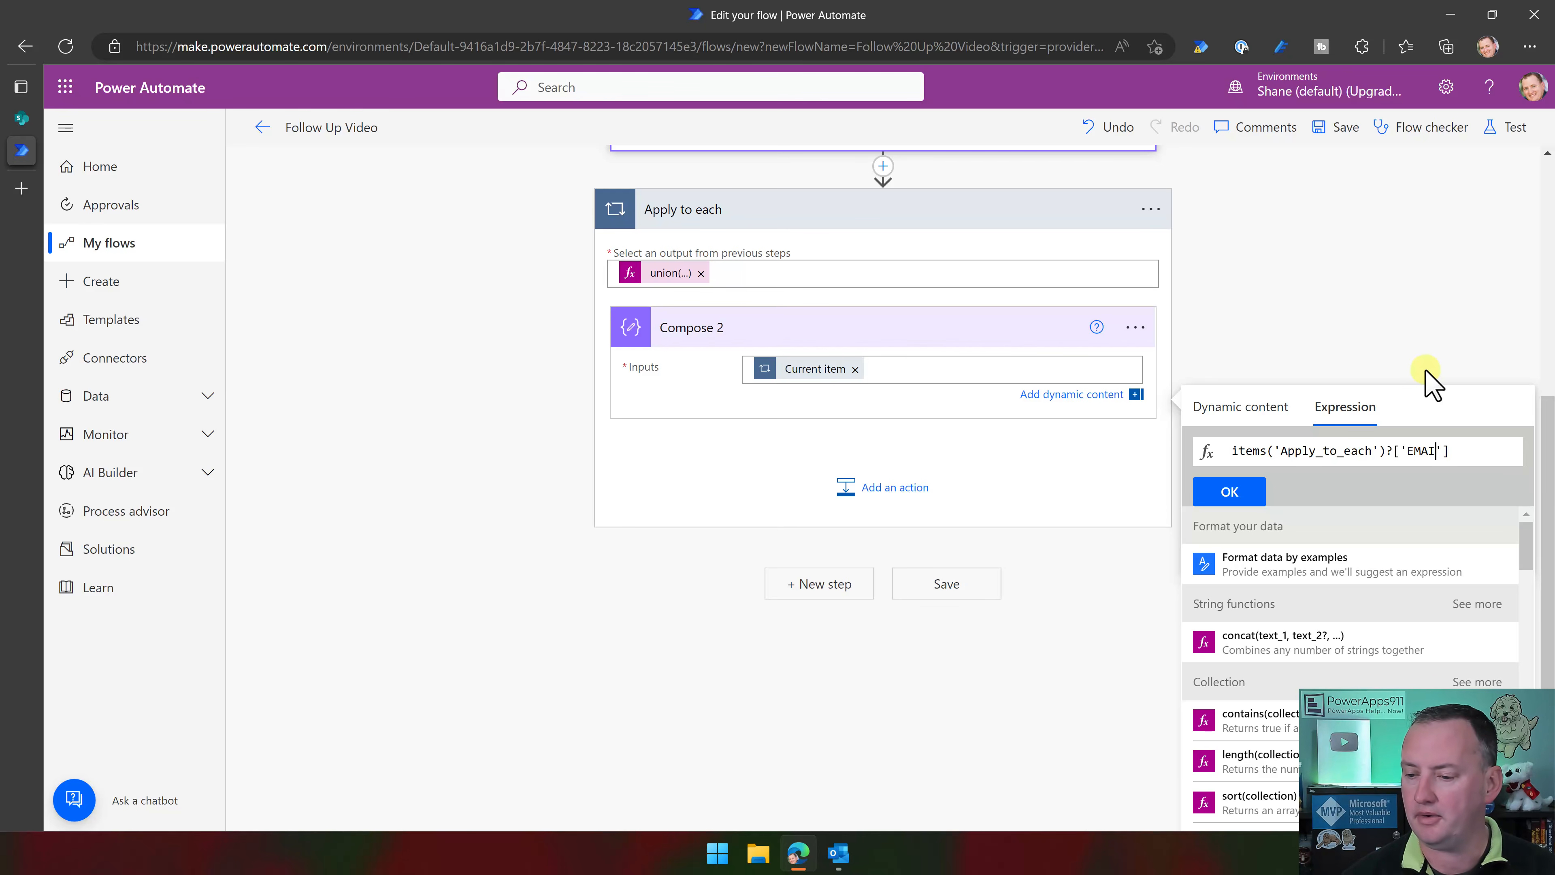
{"action": "left_click", "coordinate": [1246, 498]}
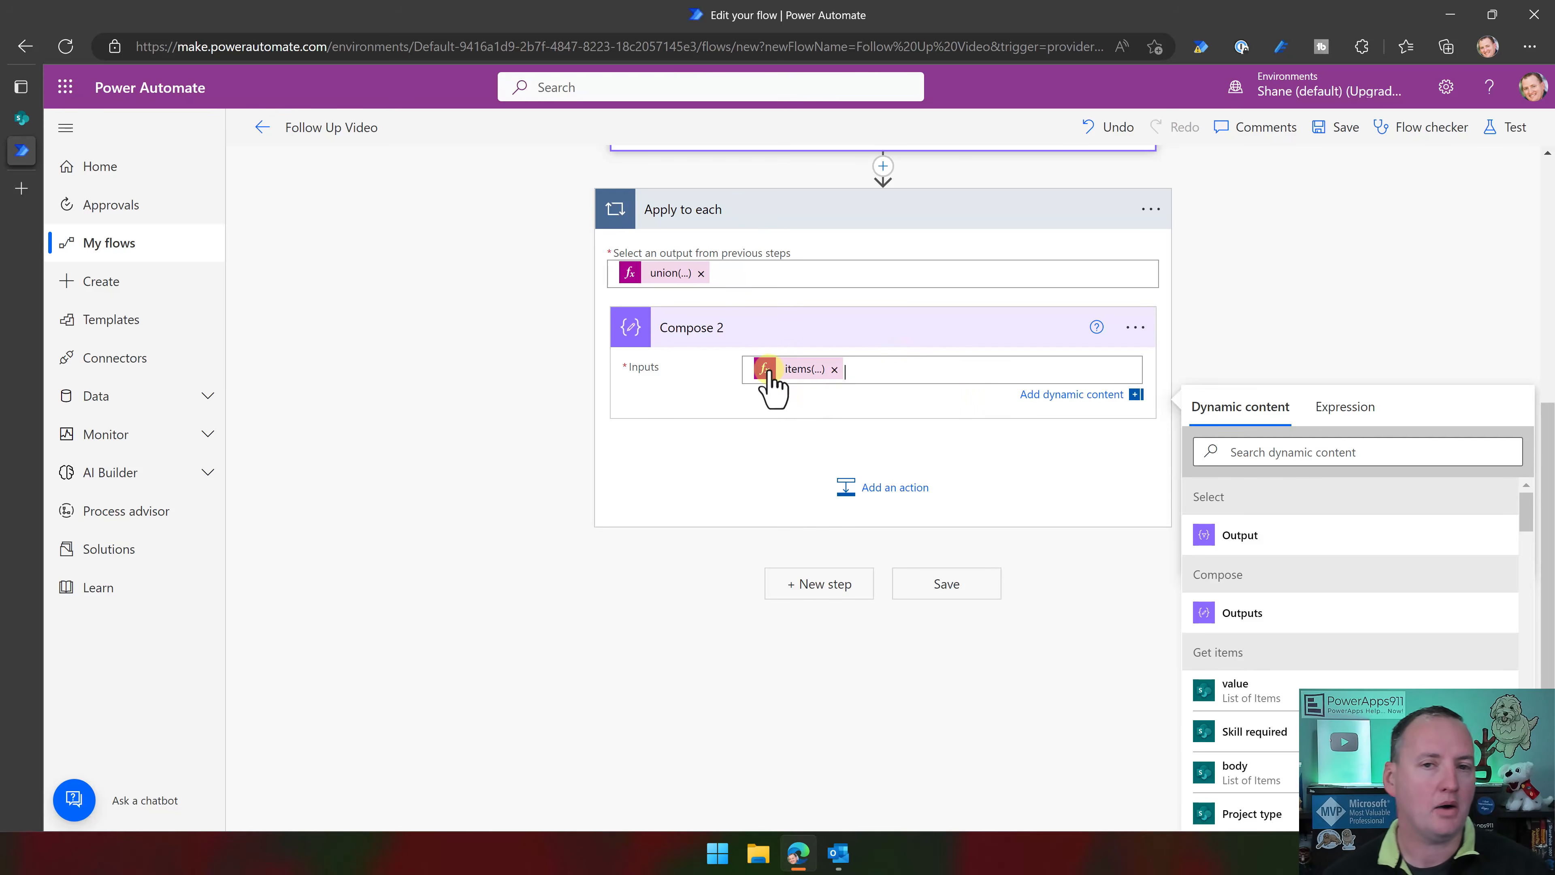
Copy the full expression items('Apply_to_each')?['EMAIL'] from the Compose 2 input
{"action": "left_click", "coordinate": [796, 371]}
{"action": "left_click_drag", "start_coordinate": [1459, 447], "coordinate": [1157, 451]}
{"action": "key", "text": "ctrl+c"}
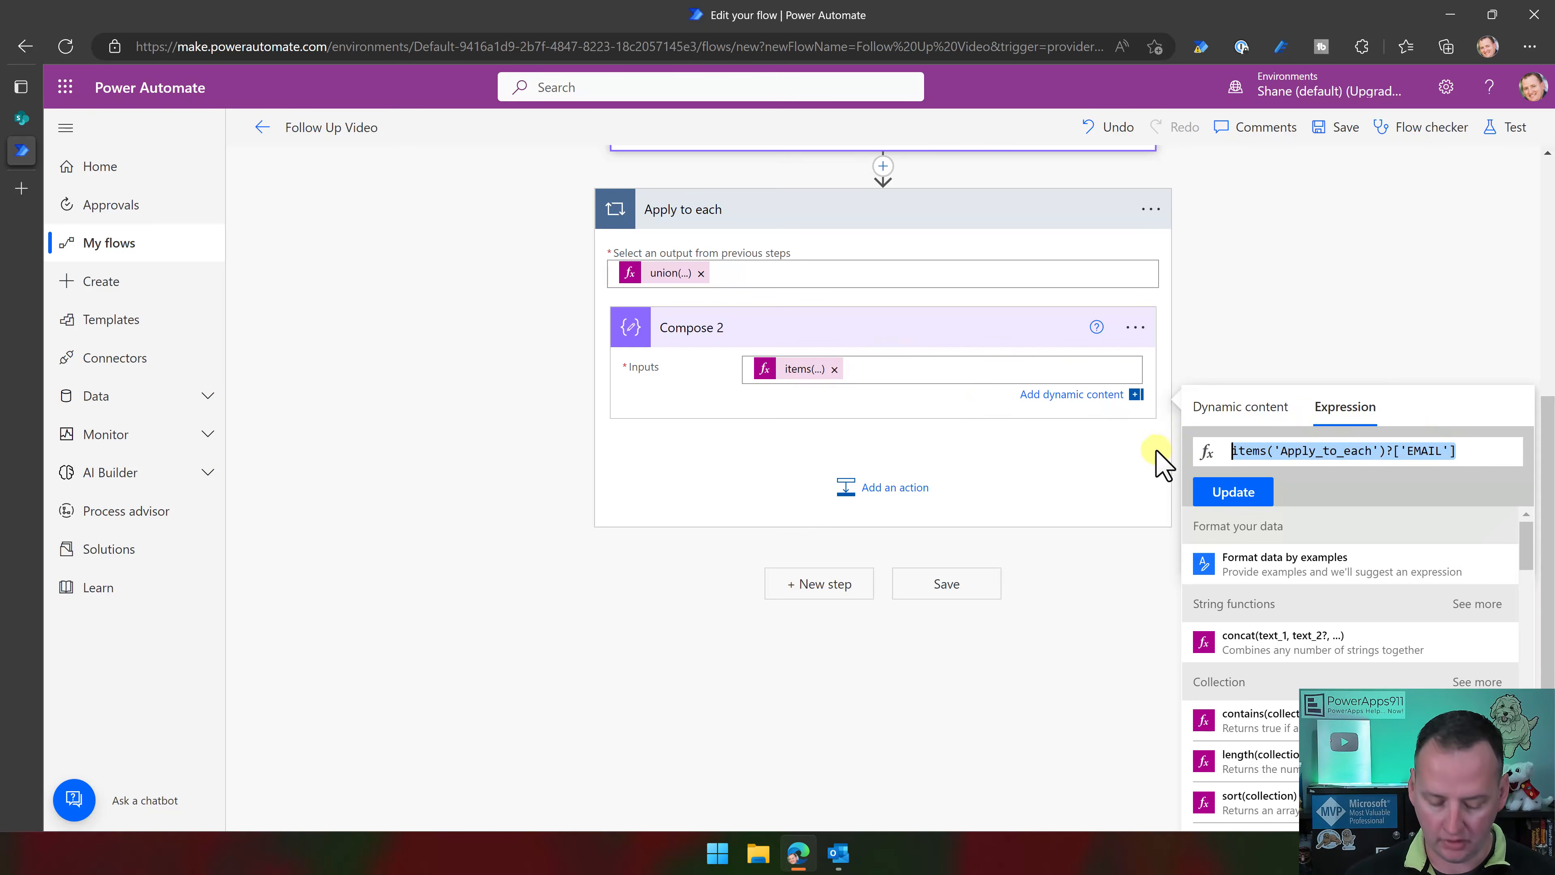
{"action": "left_click", "coordinate": [951, 446]}
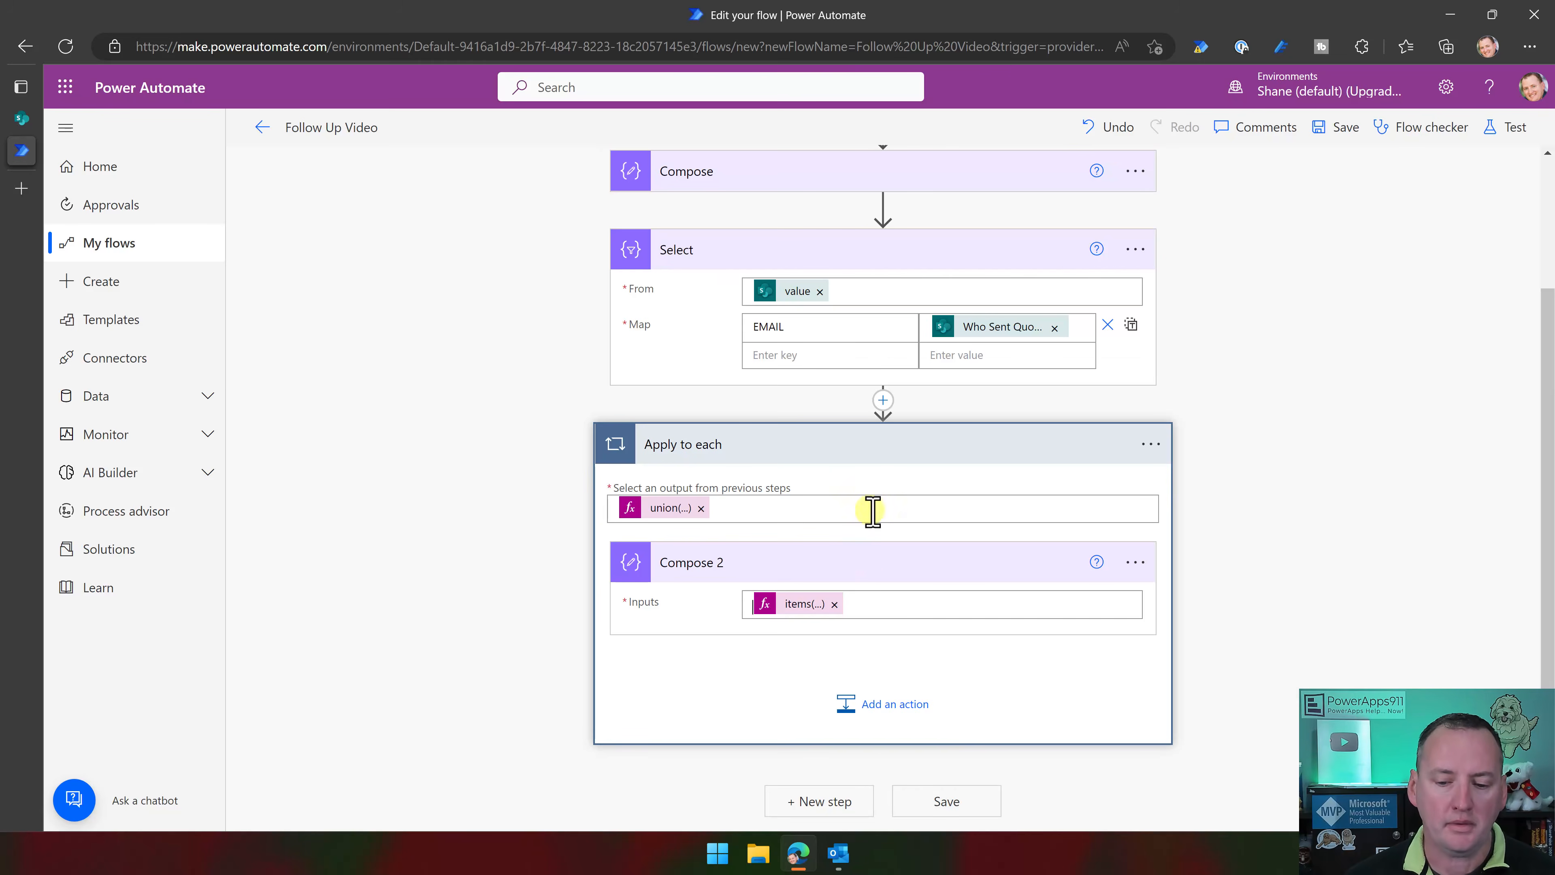
Add a Filter array data operation after Compose 2 inside the Apply to each loop
{"action": "left_click", "coordinate": [882, 713]}
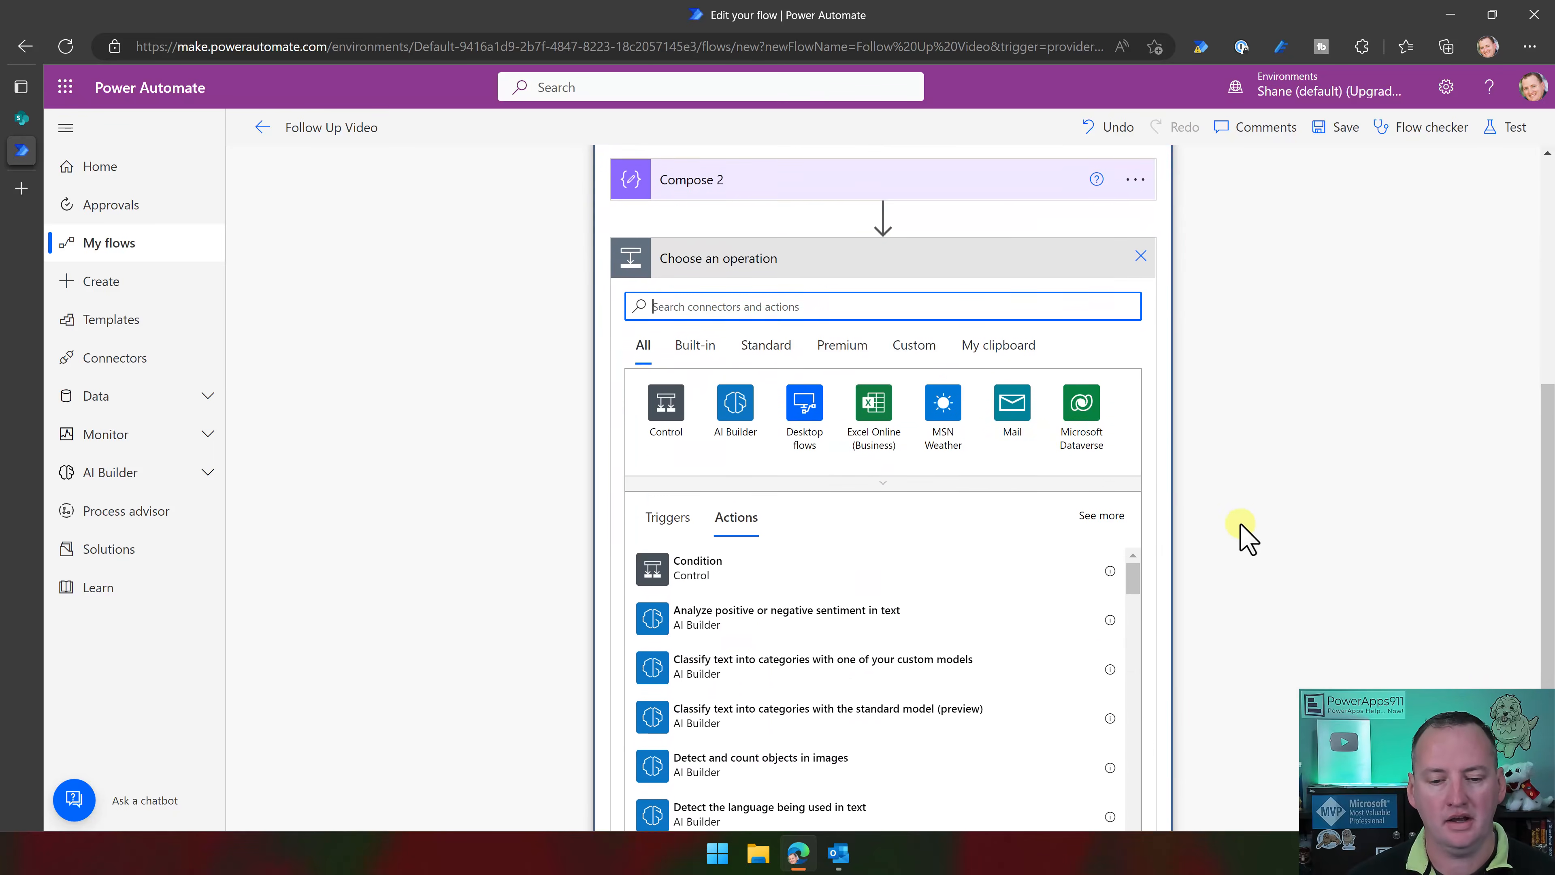
{"action": "scroll", "coordinate": [941, 397], "scroll_direction": "up", "scroll_amount": 5}
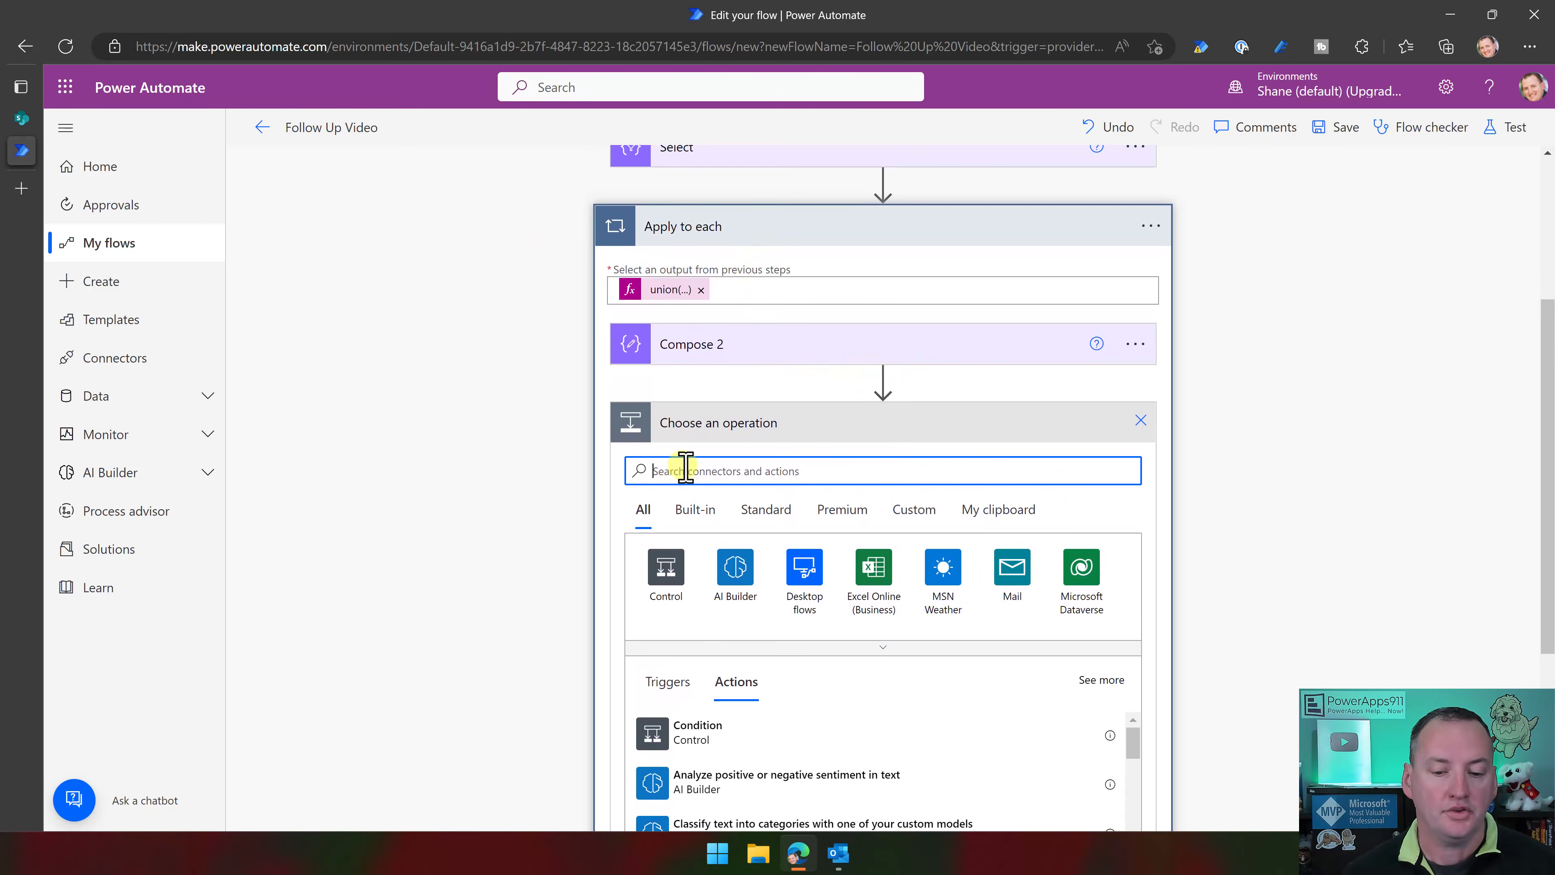
{"action": "type", "text": "filter"}
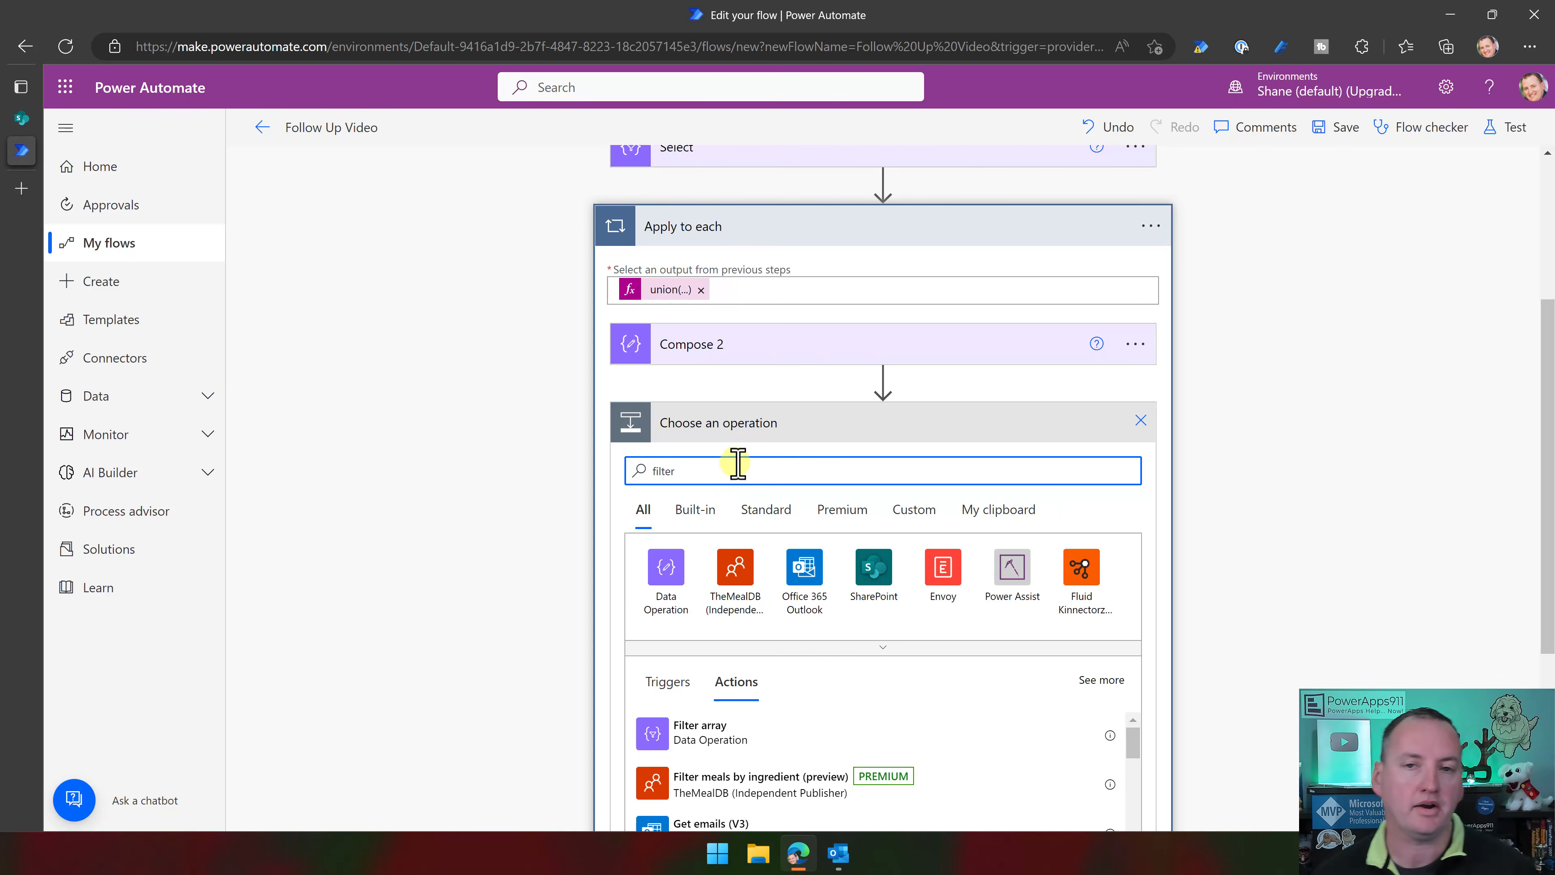
{"action": "scroll", "coordinate": [685, 606], "scroll_direction": "down", "scroll_amount": 2}
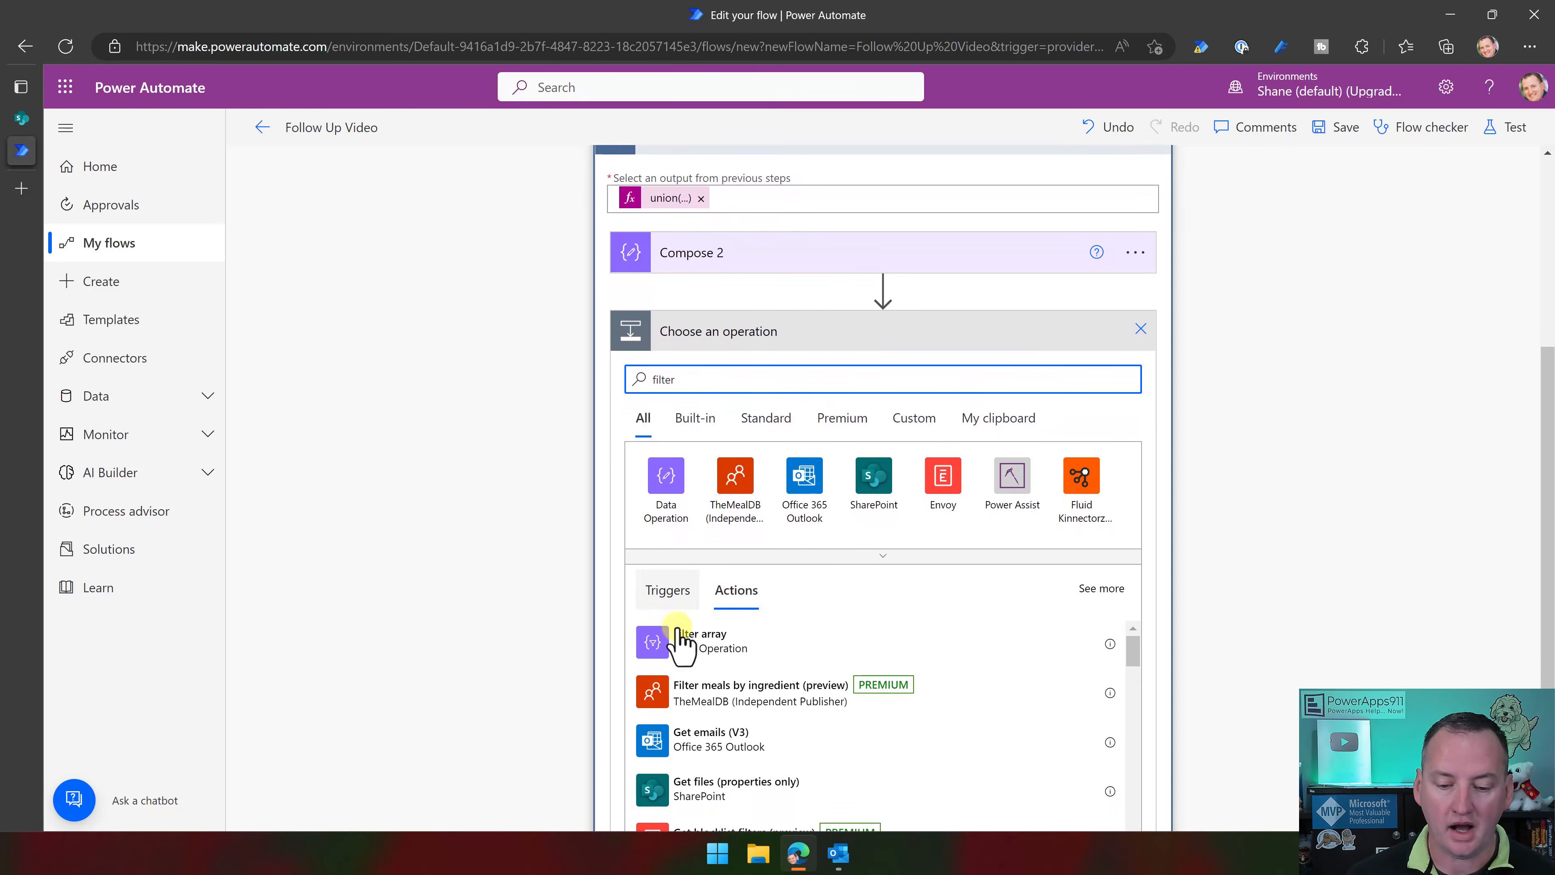
{"action": "left_click", "coordinate": [686, 635]}
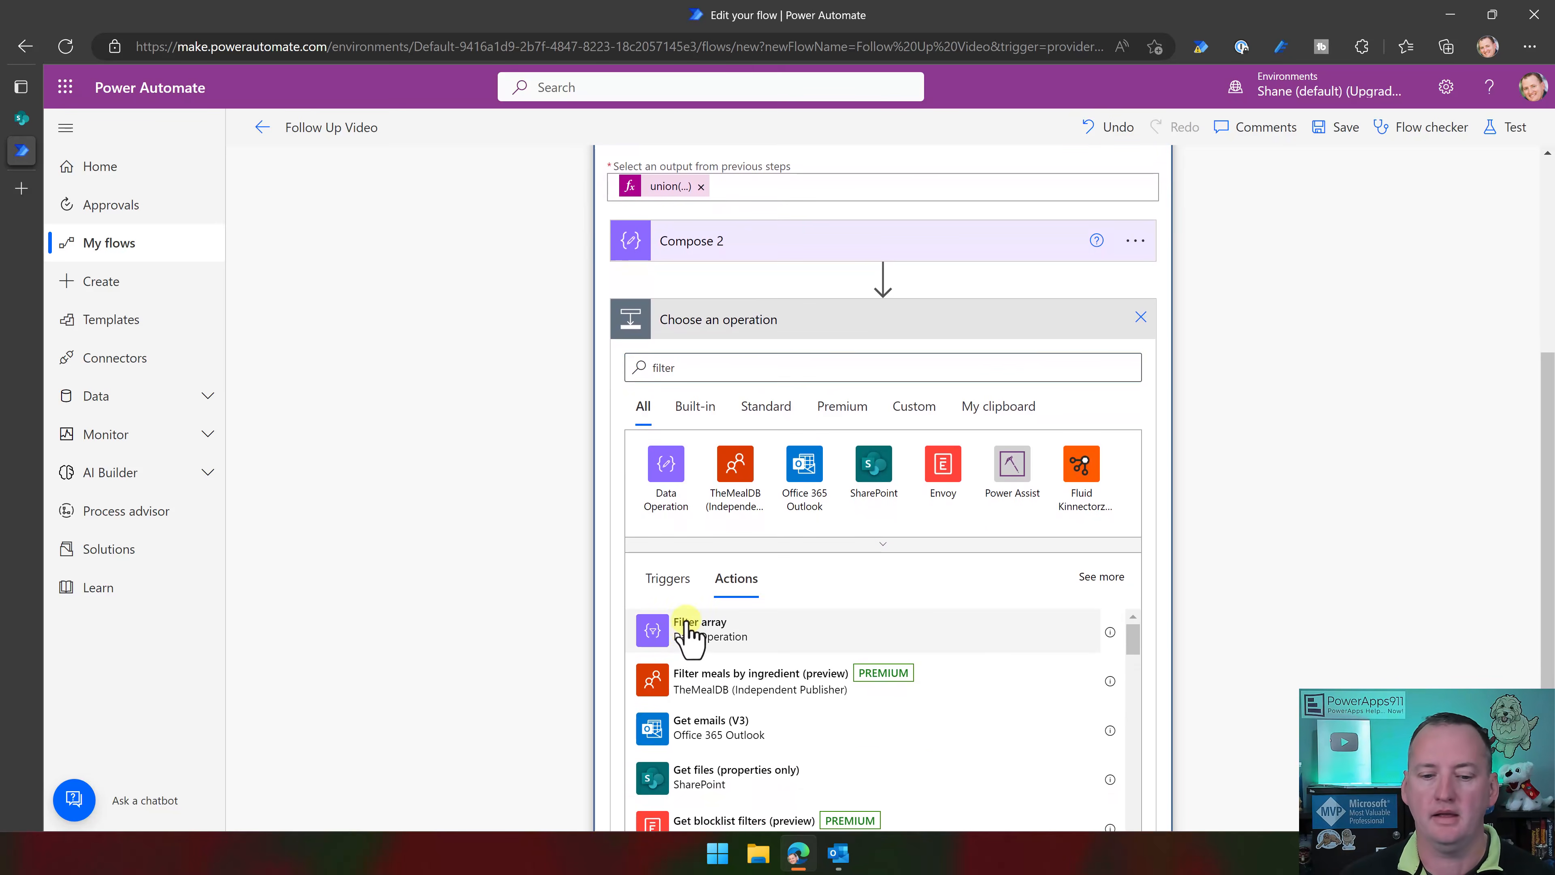
Set the Filter array's From input to the value list of items returned by Get items
{"action": "left_click", "coordinate": [714, 554]}
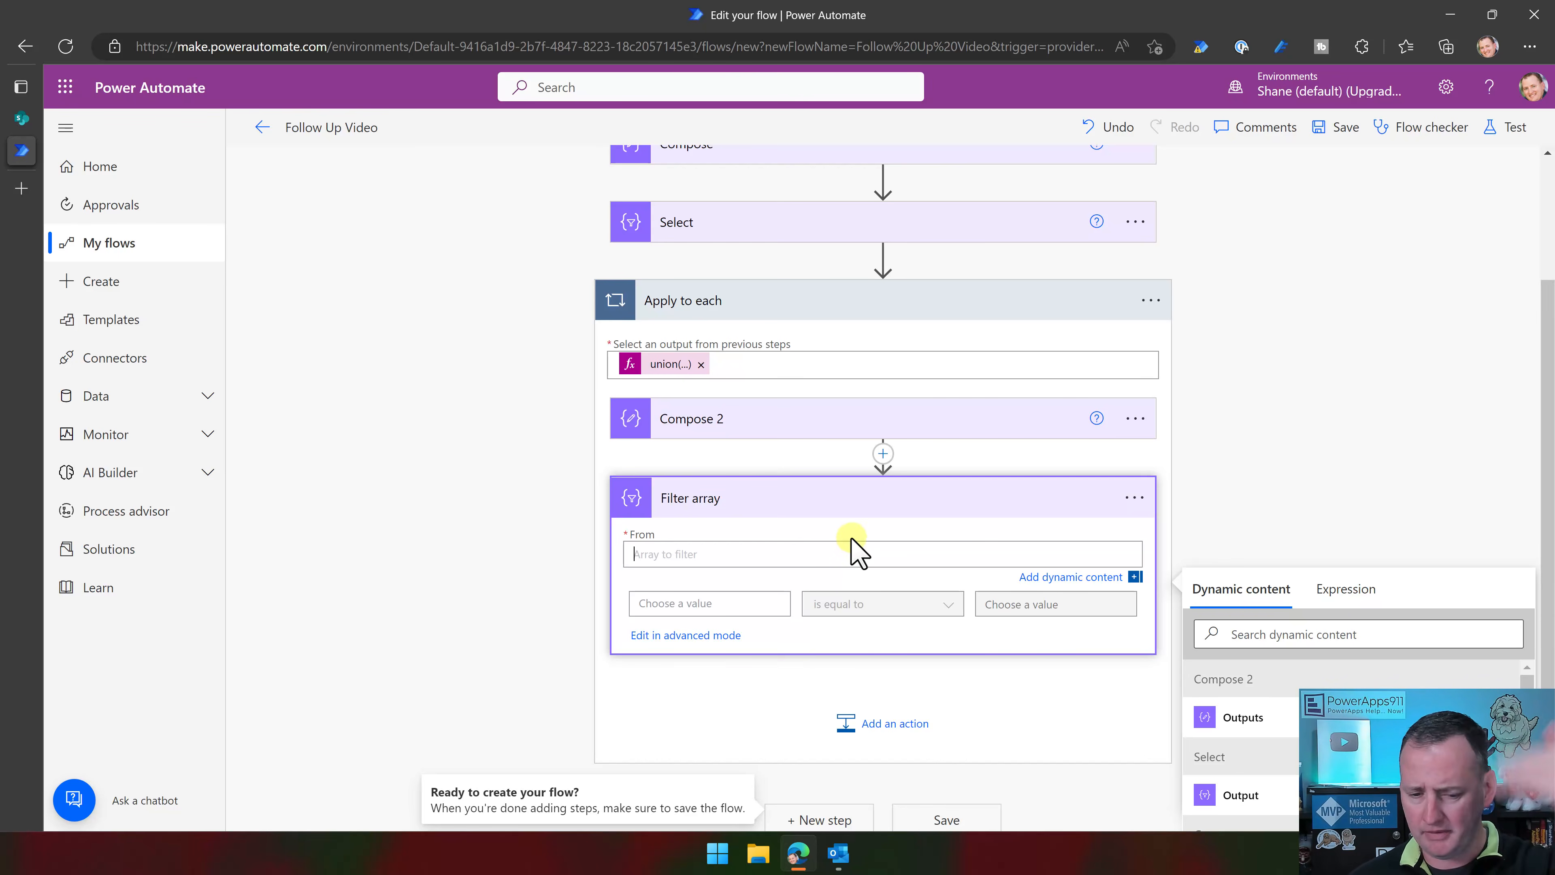
{"action": "scroll", "coordinate": [1451, 375], "scroll_direction": "down", "scroll_amount": 3}
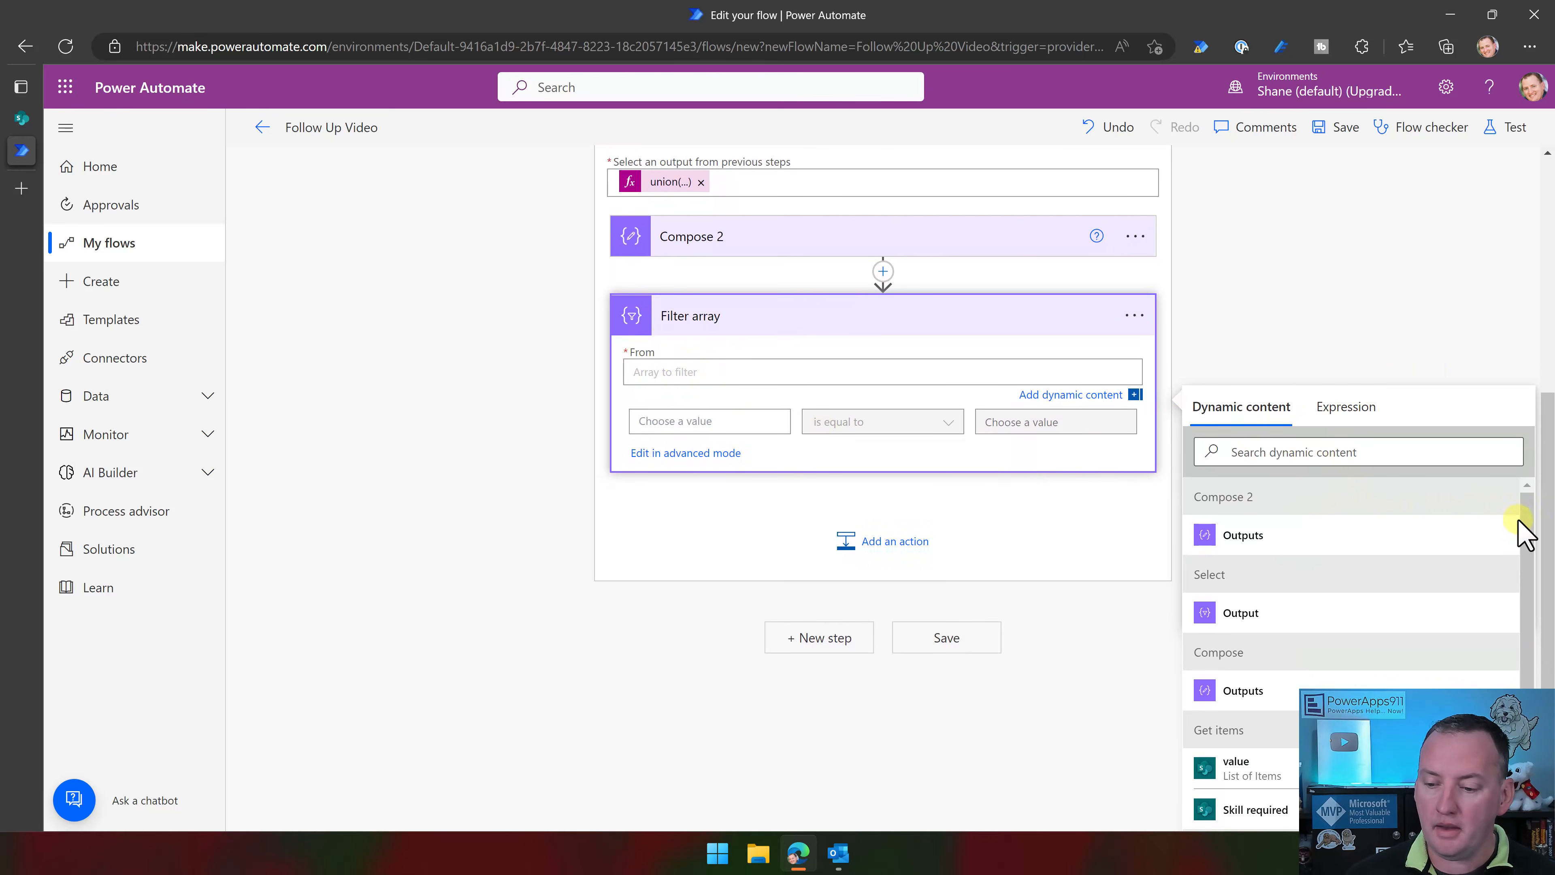
{"action": "left_click_drag", "start_coordinate": [1527, 533], "coordinate": [1526, 556]}
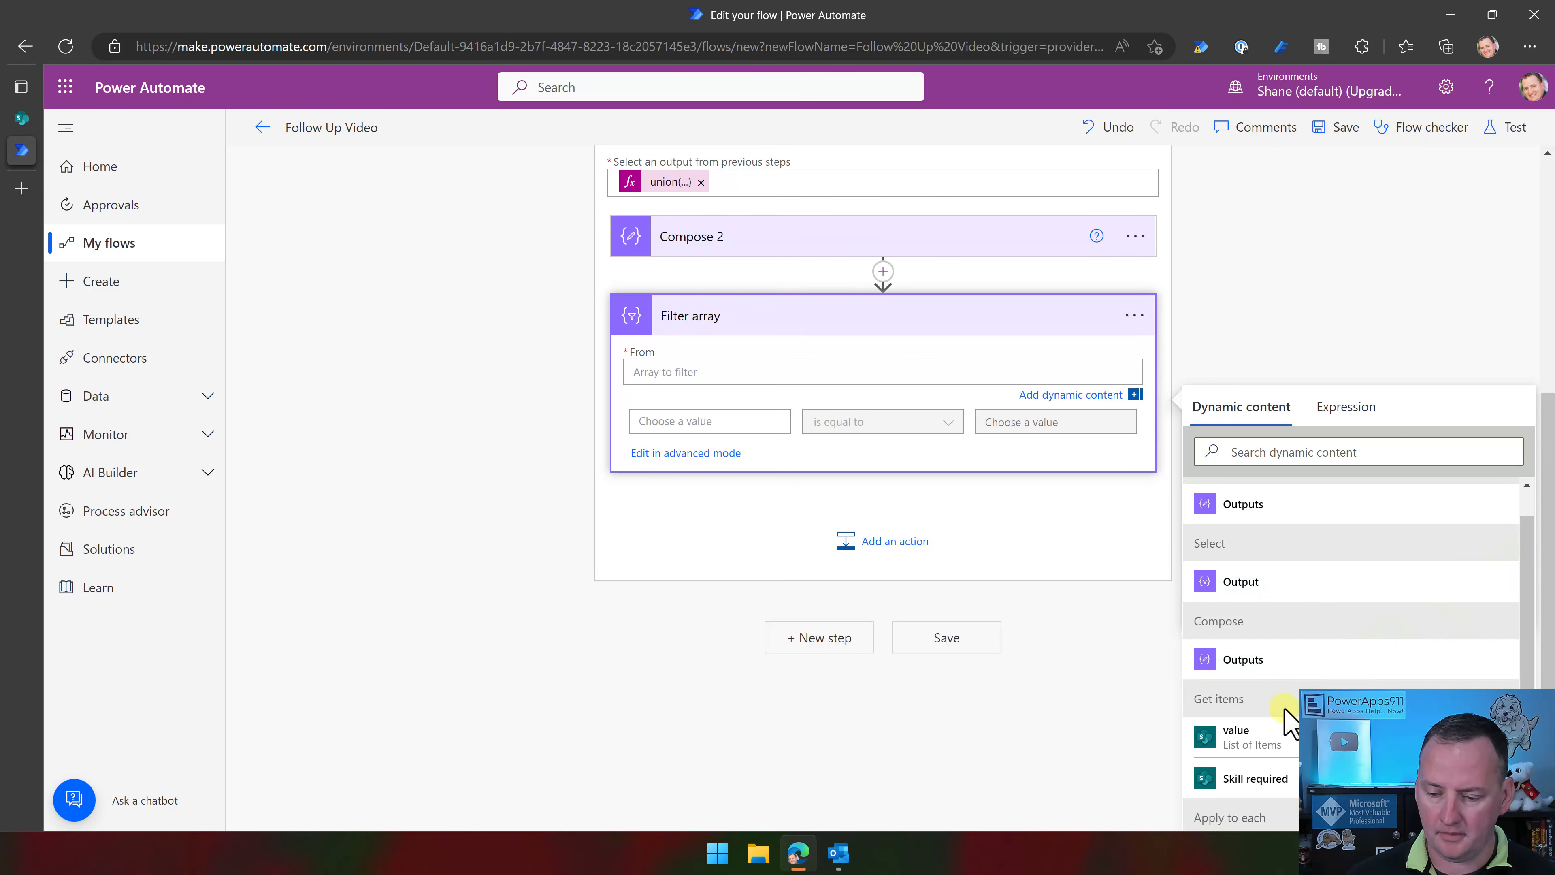
{"action": "left_click", "coordinate": [1249, 739]}
Set the filter condition to Who Sent Quote & Responsible for Following up? Email is equal to the expression items('Apply_to_each')?['EMAIL']
{"action": "left_click", "coordinate": [705, 423]}
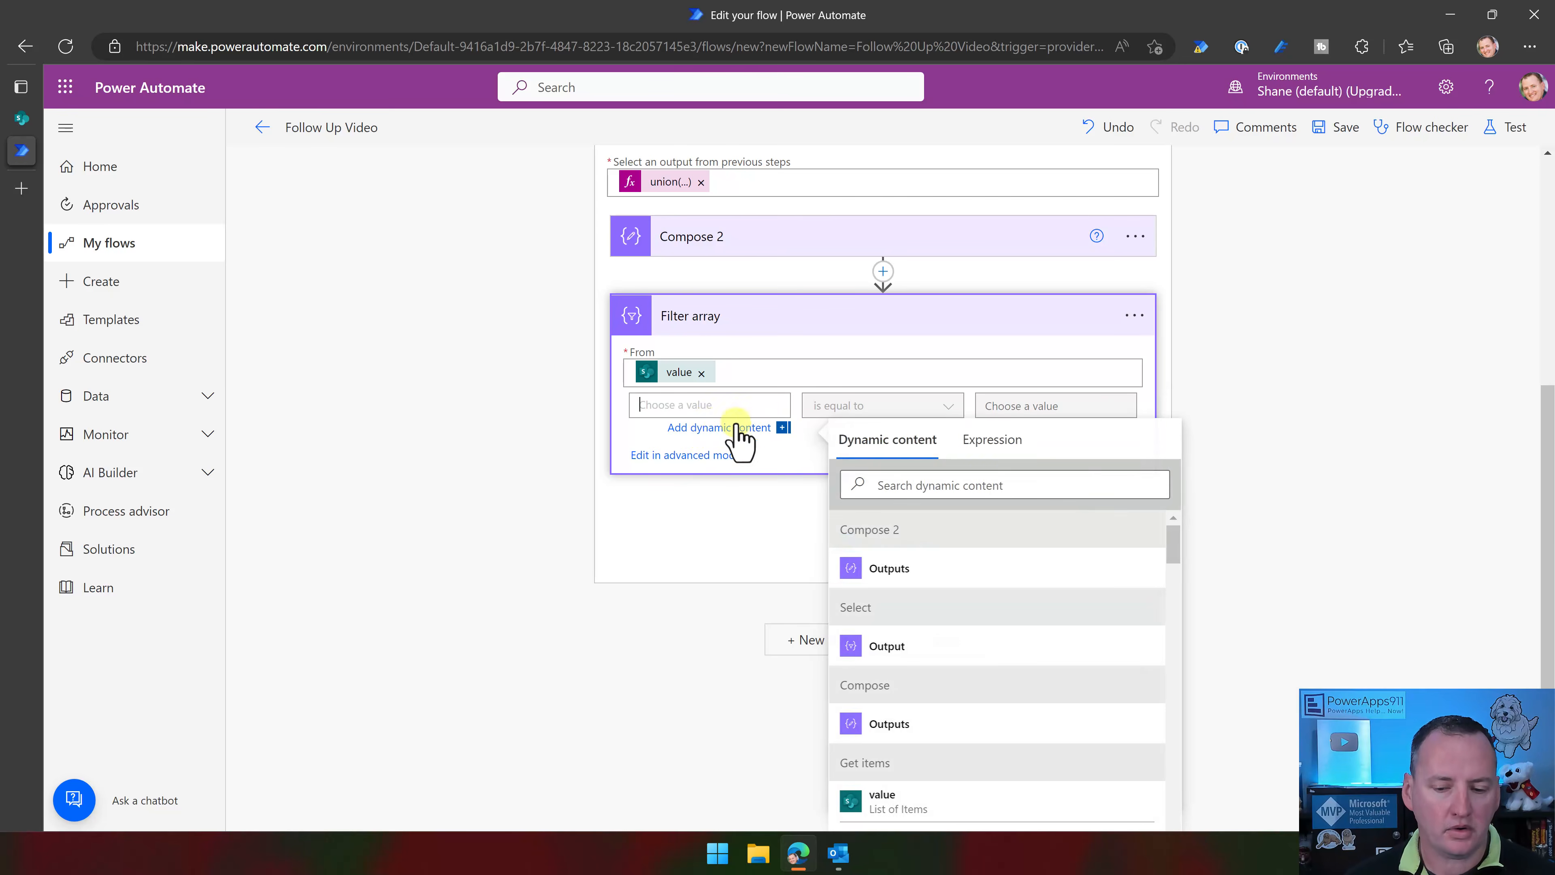
{"action": "left_click_drag", "start_coordinate": [1176, 546], "coordinate": [1175, 635]}
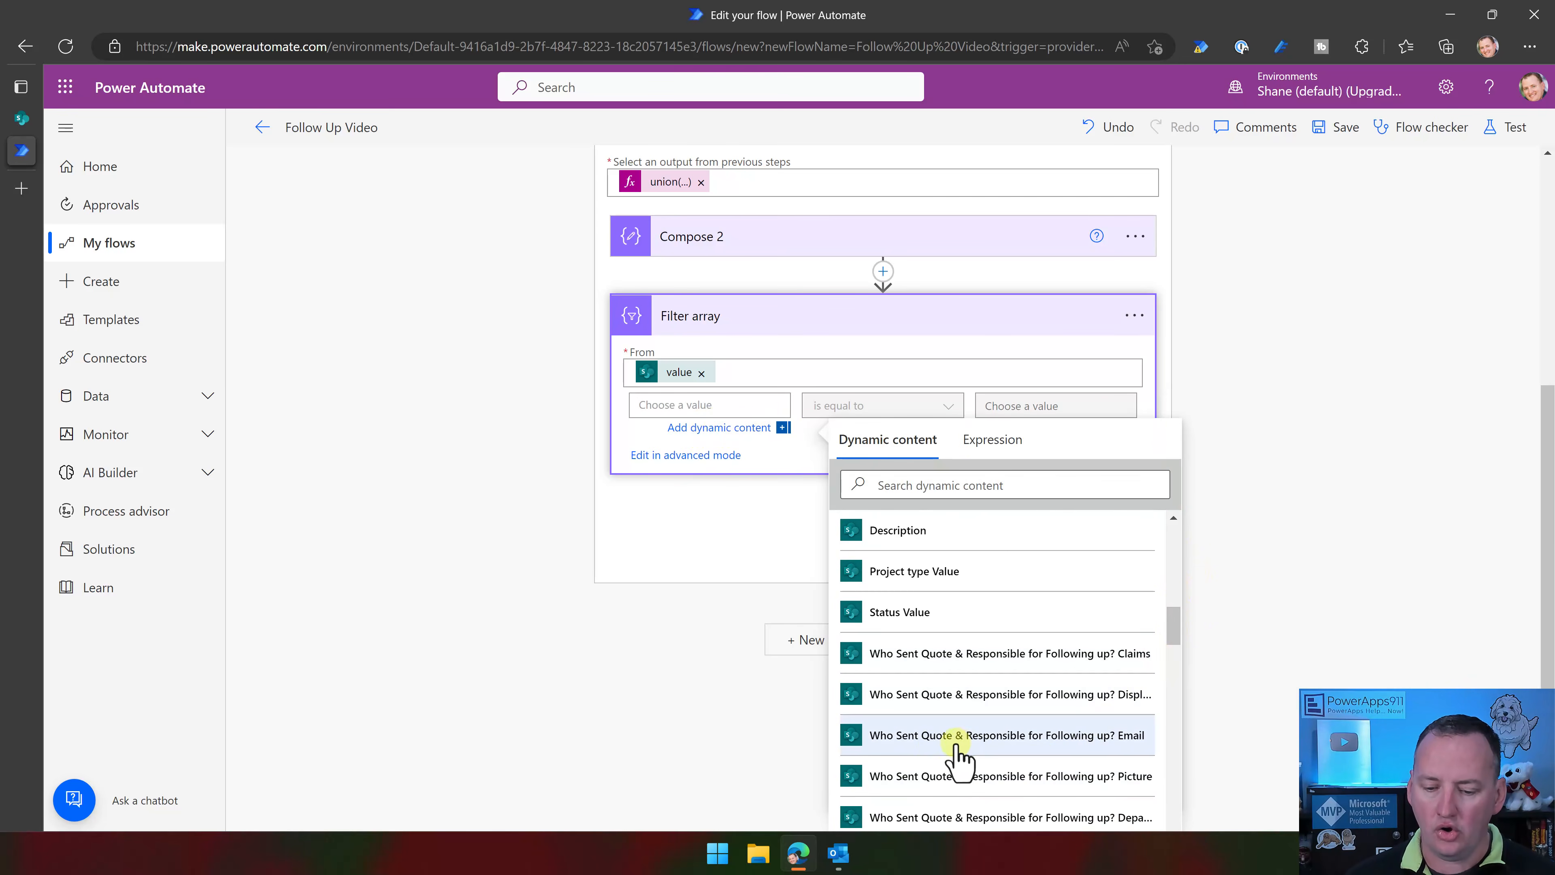
{"action": "left_click", "coordinate": [1136, 735]}
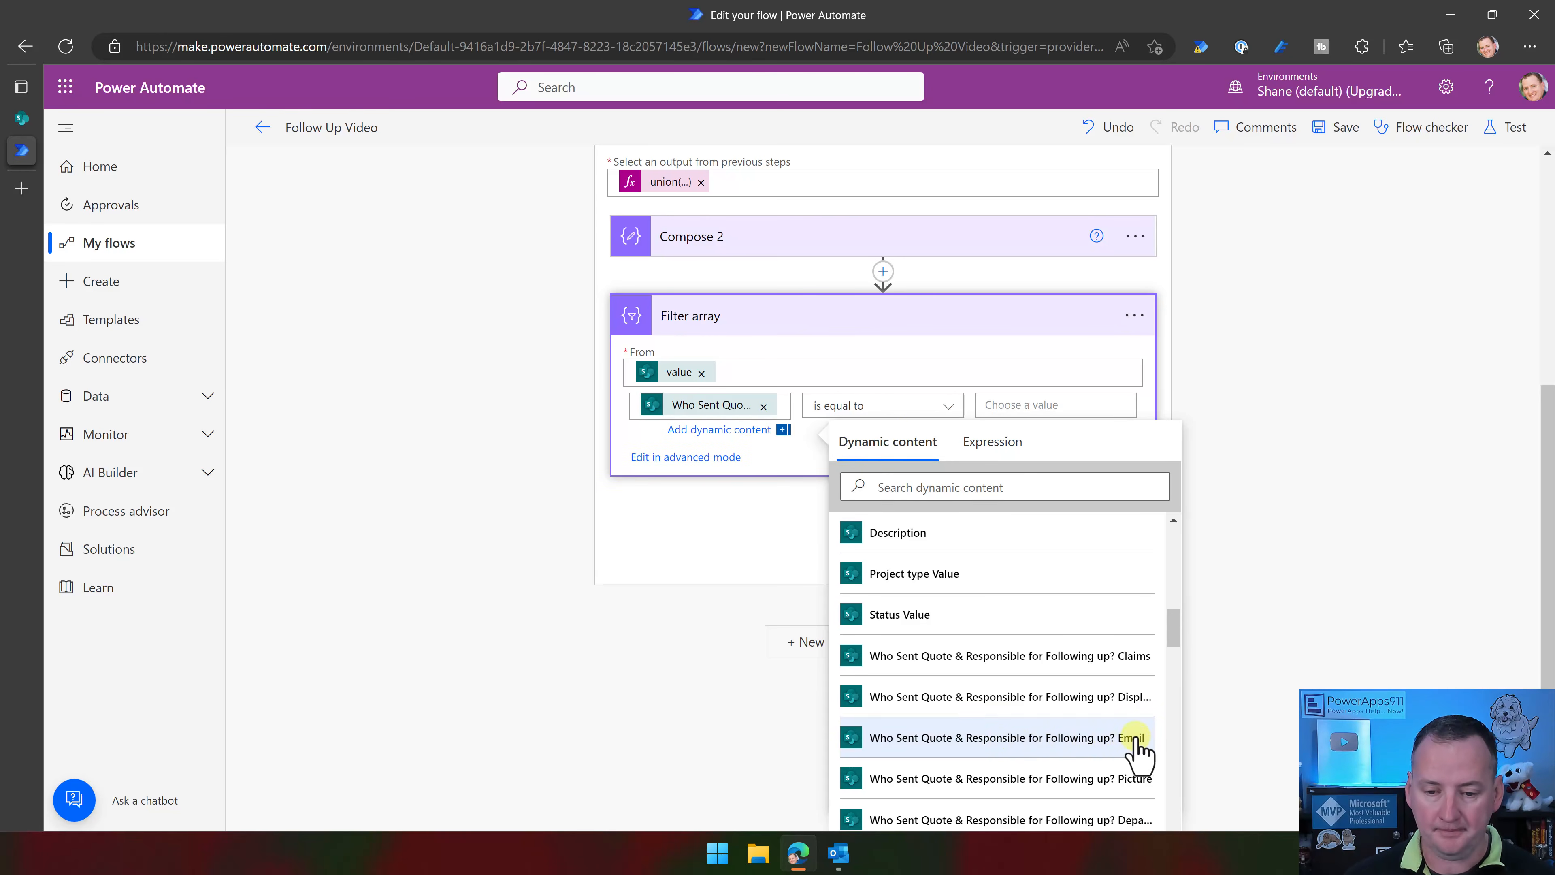
{"action": "left_click", "coordinate": [1040, 404]}
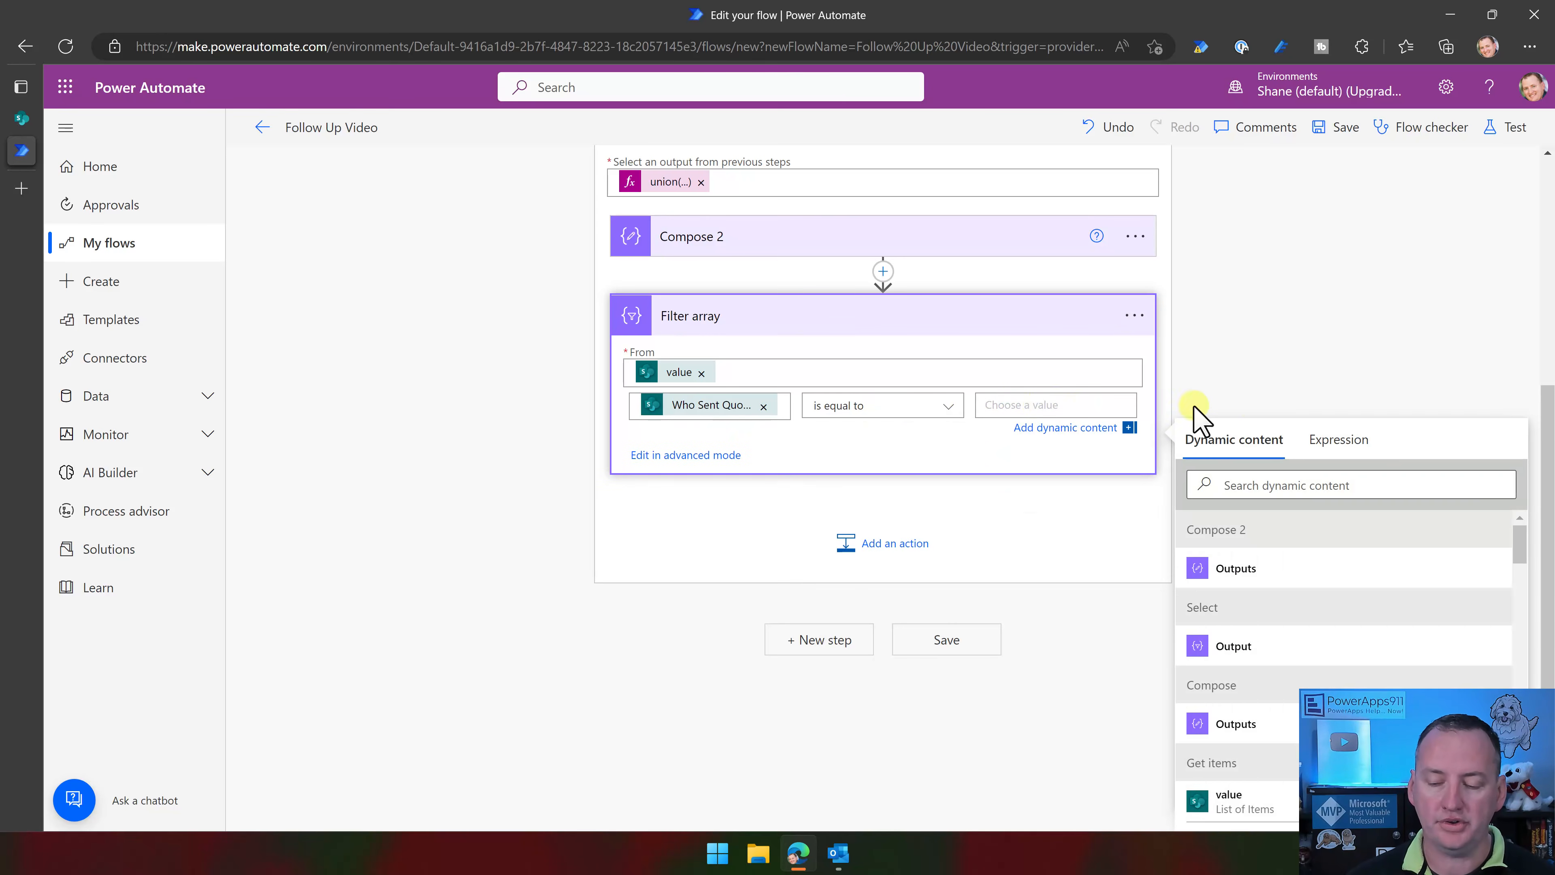
{"action": "left_click", "coordinate": [1334, 441]}
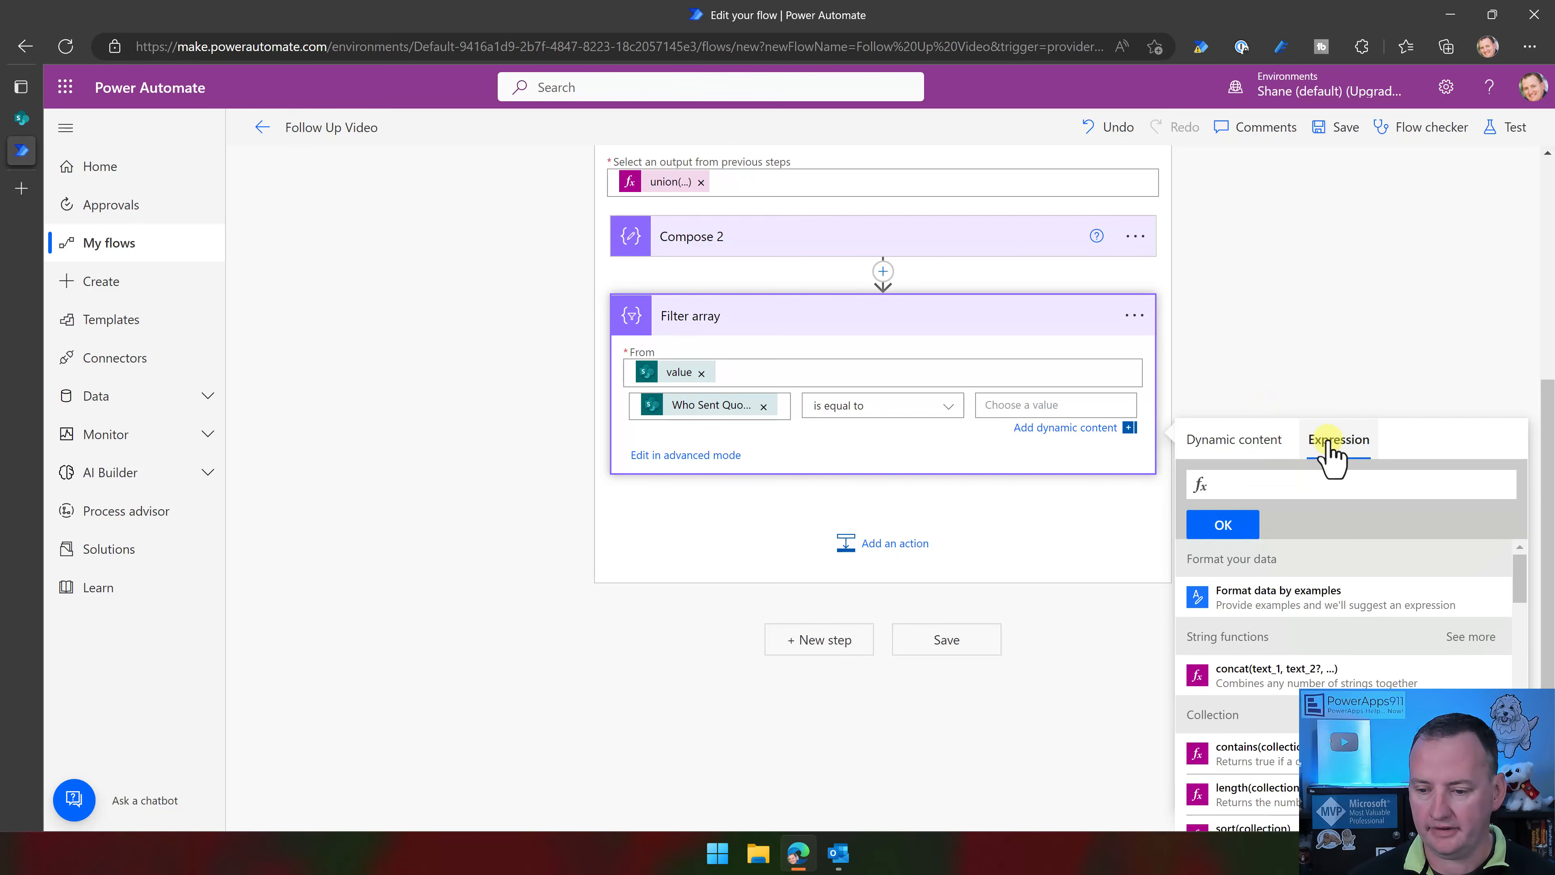
{"action": "left_click", "coordinate": [1275, 485]}
{"action": "key", "text": "ctrl+v"}
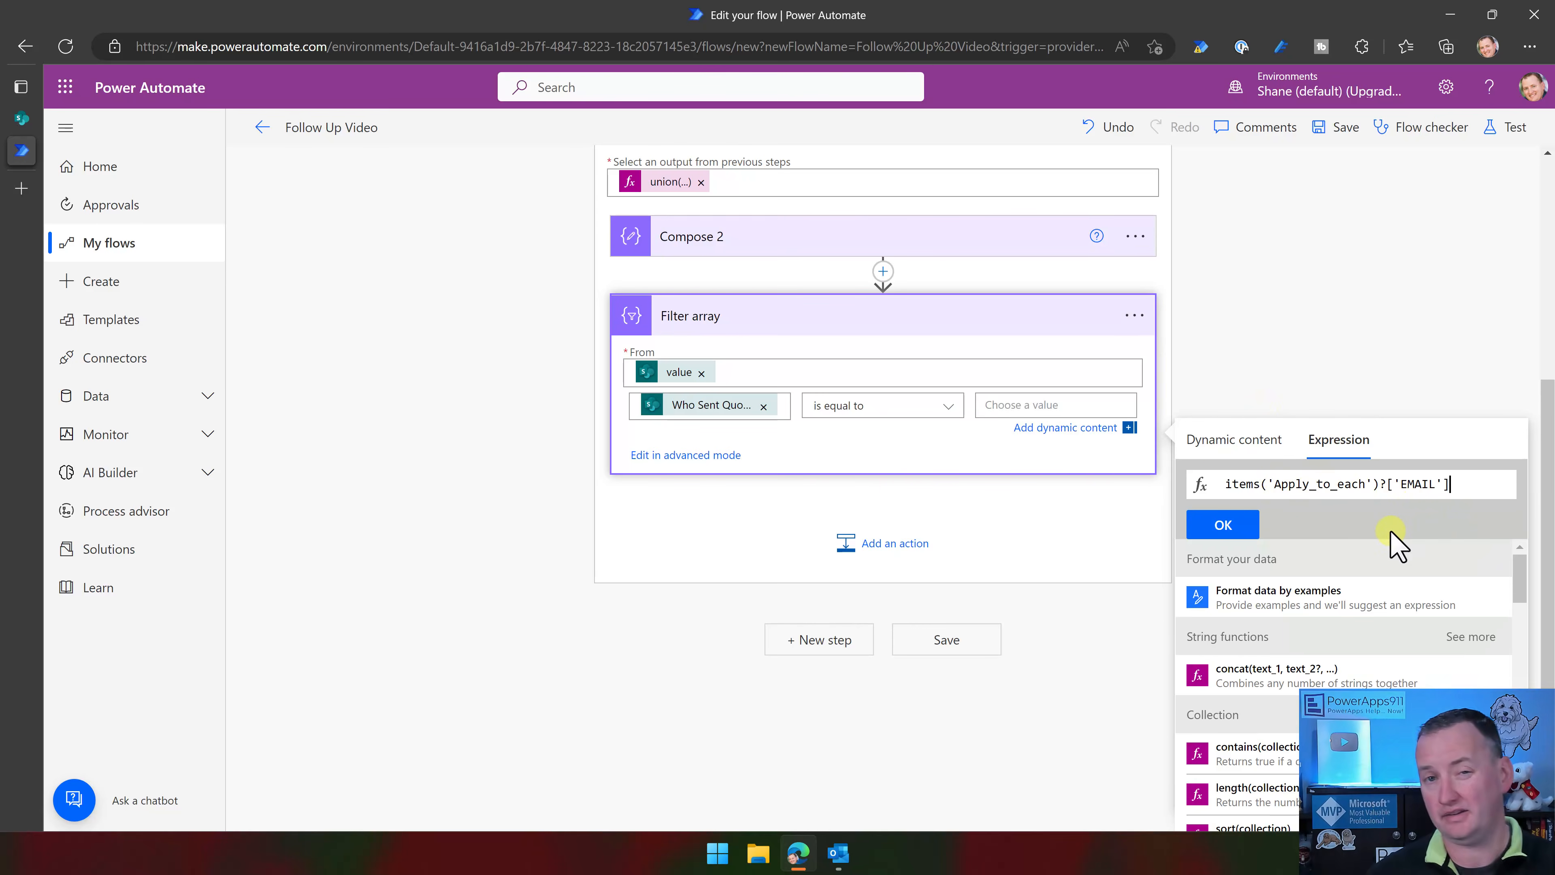
{"action": "left_click", "coordinate": [1221, 525]}
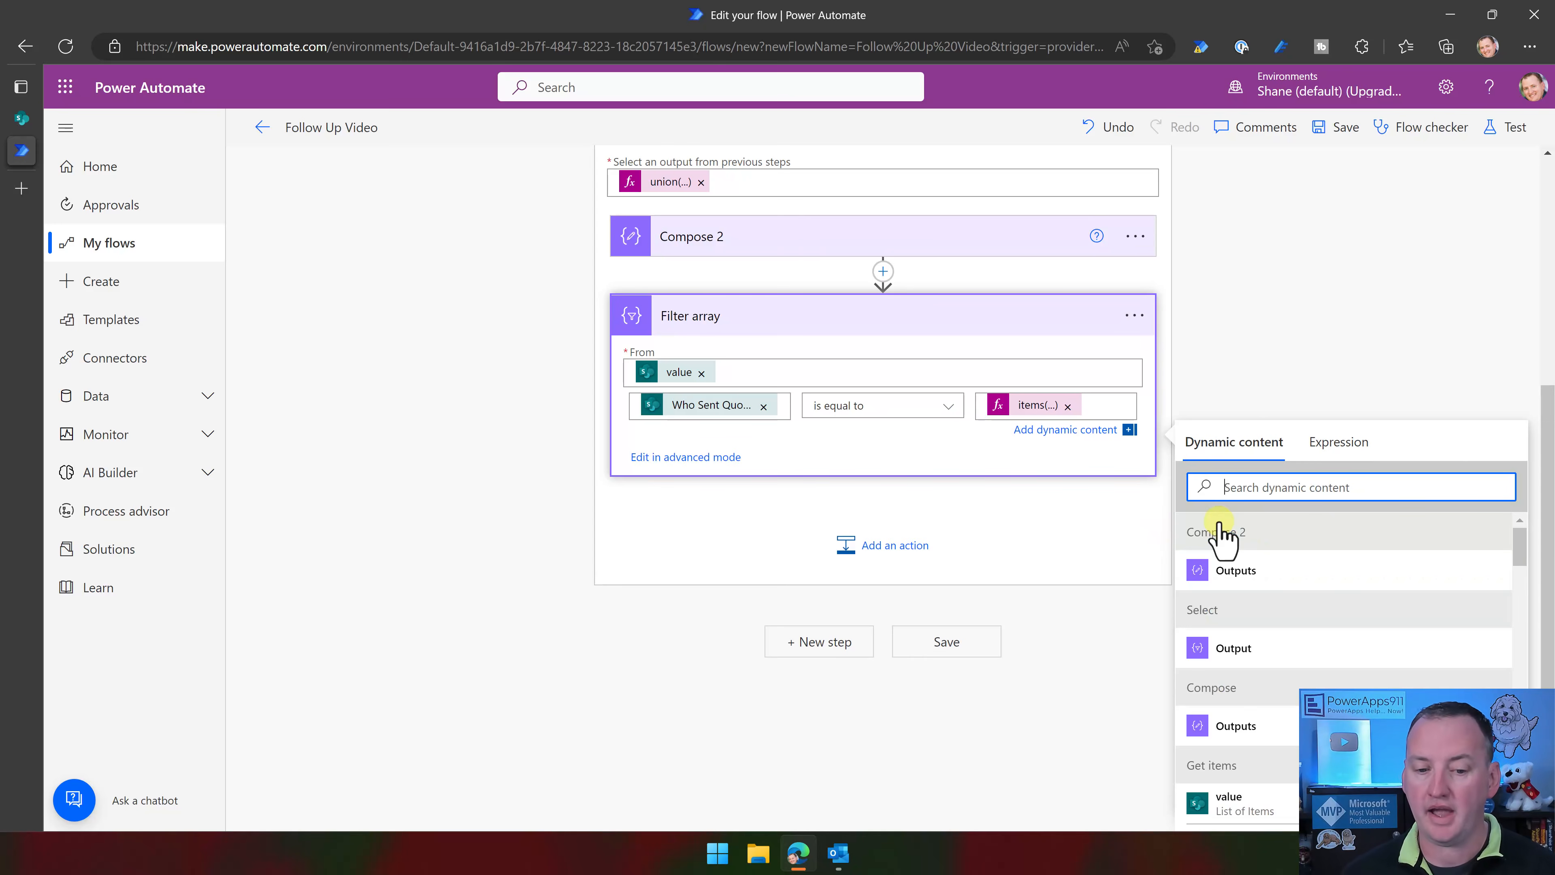
Add a Compose action after Filter array inside the loop, with the expression length(body('Filter_array')) as its input
{"action": "left_click", "coordinate": [891, 547]}
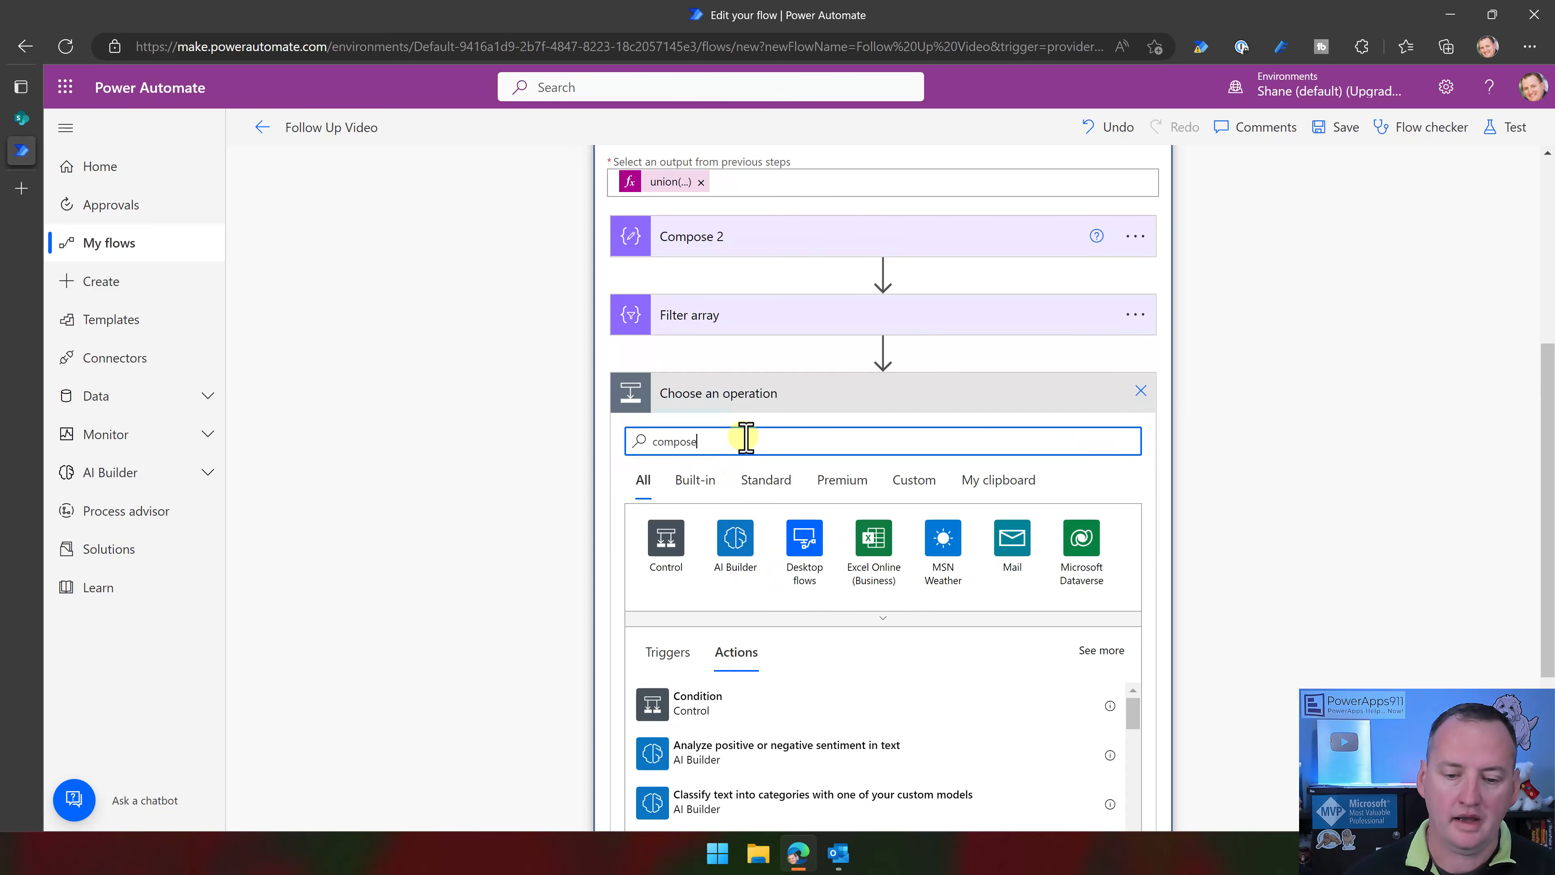
{"action": "left_click", "coordinate": [670, 703]}
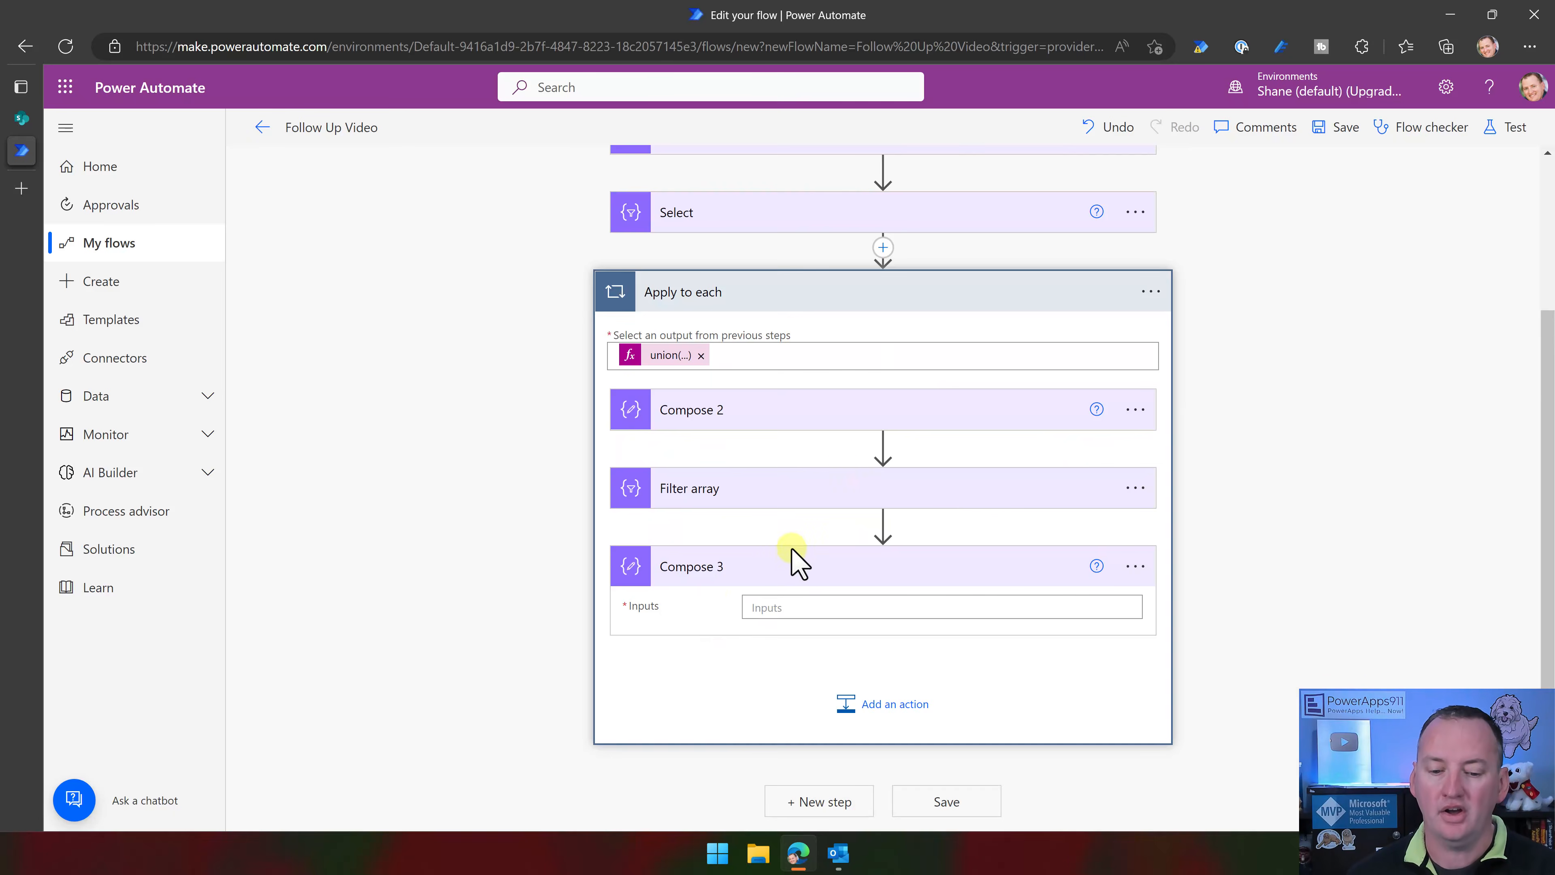
{"action": "left_click", "coordinate": [806, 609]}
{"action": "left_click", "coordinate": [1350, 644]}
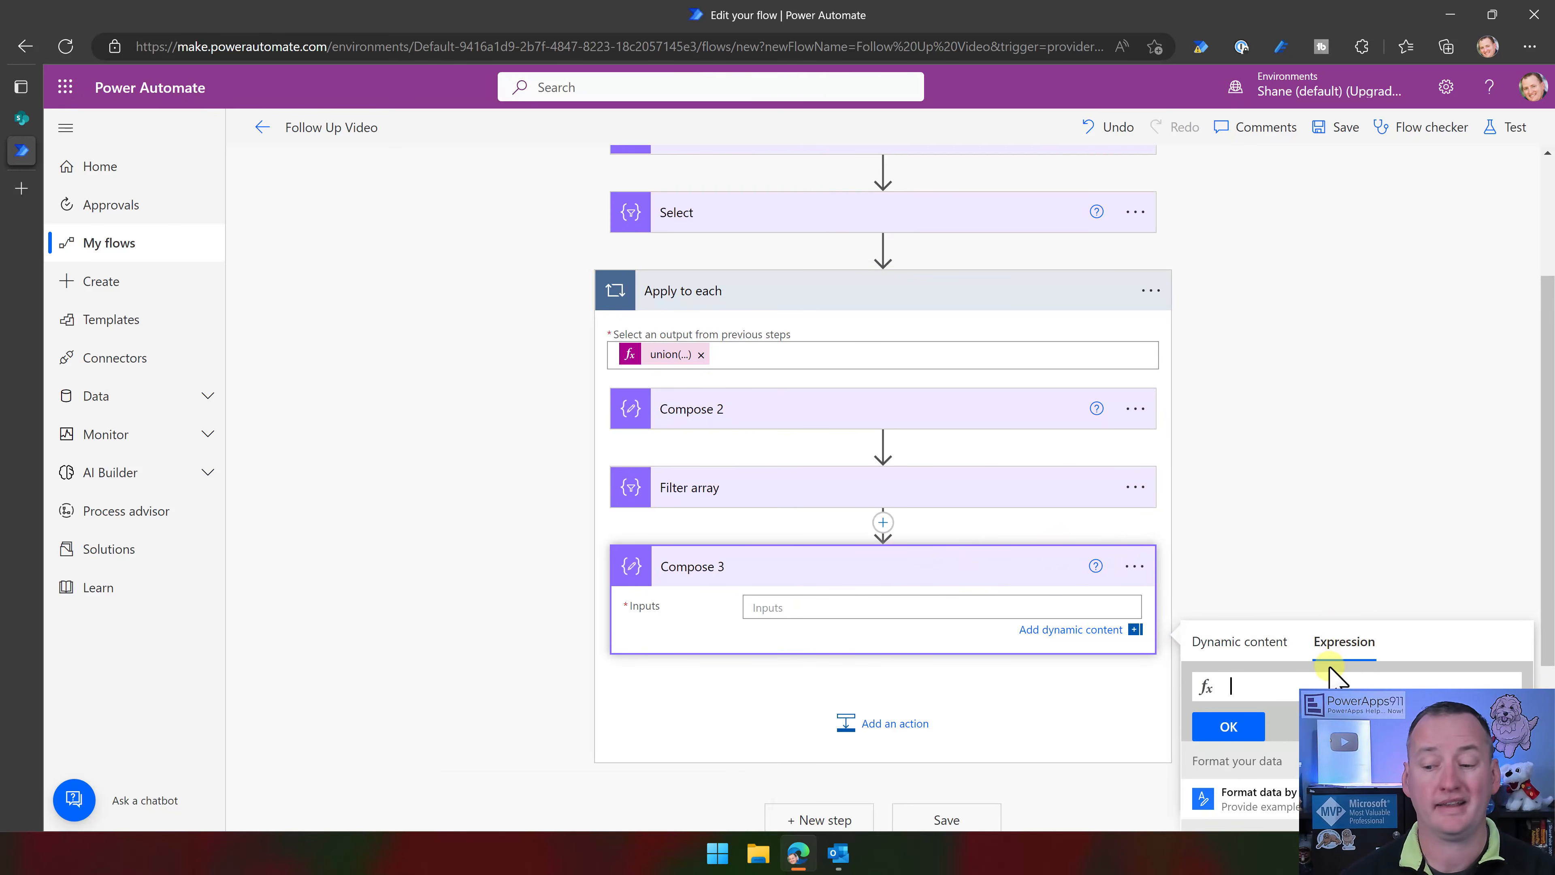
{"action": "type", "text": "length"}
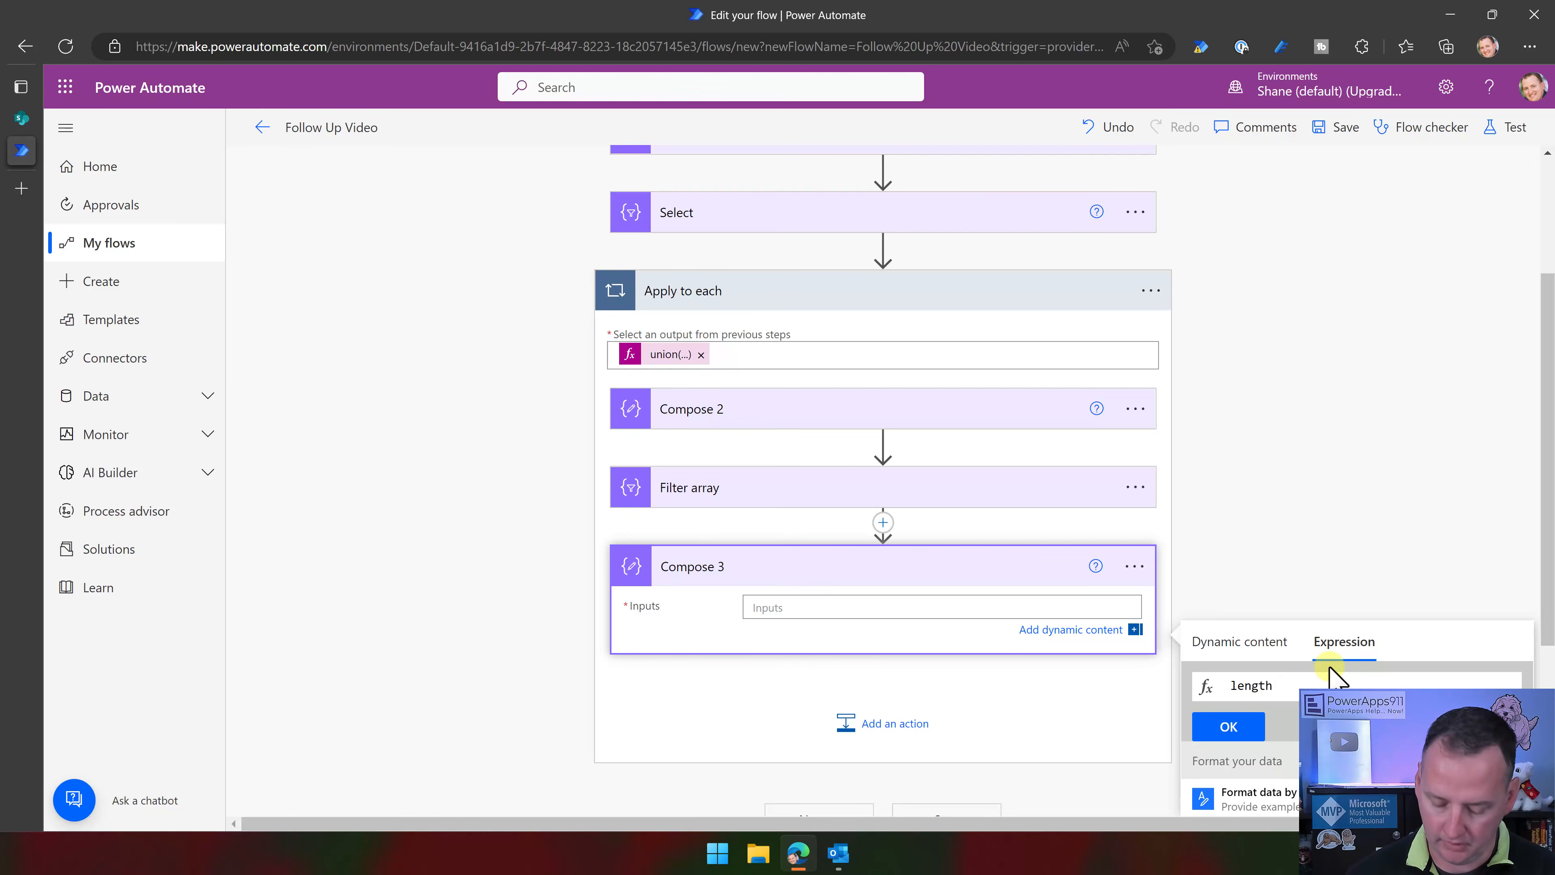
{"action": "scroll", "coordinate": [1433, 582], "scroll_direction": "down", "scroll_amount": 4}
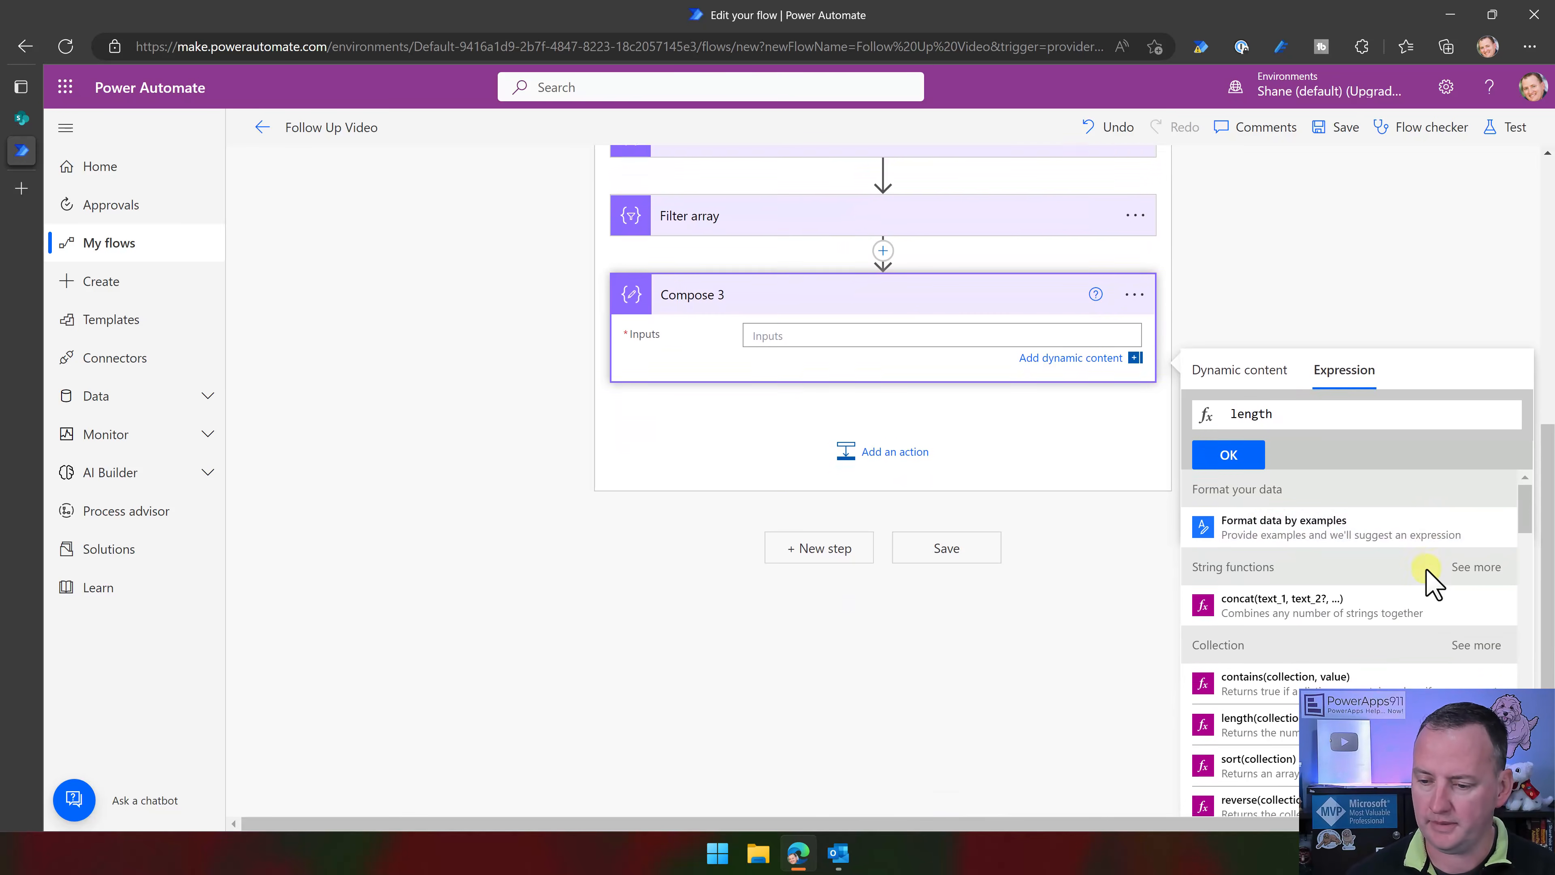
{"action": "type", "text": "("}
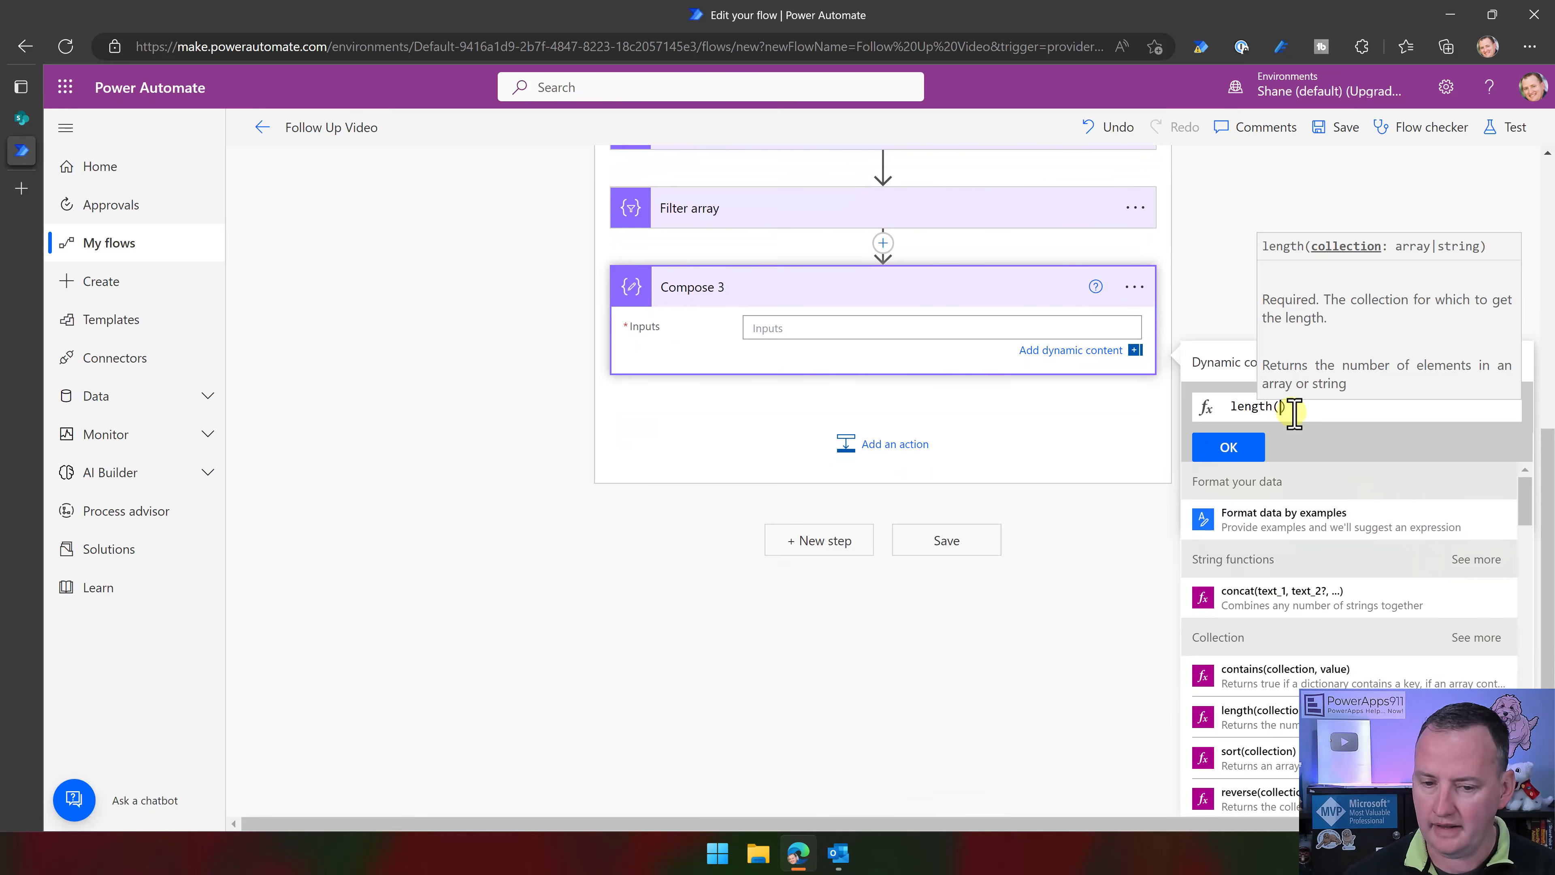
{"action": "left_click", "coordinate": [1222, 368]}
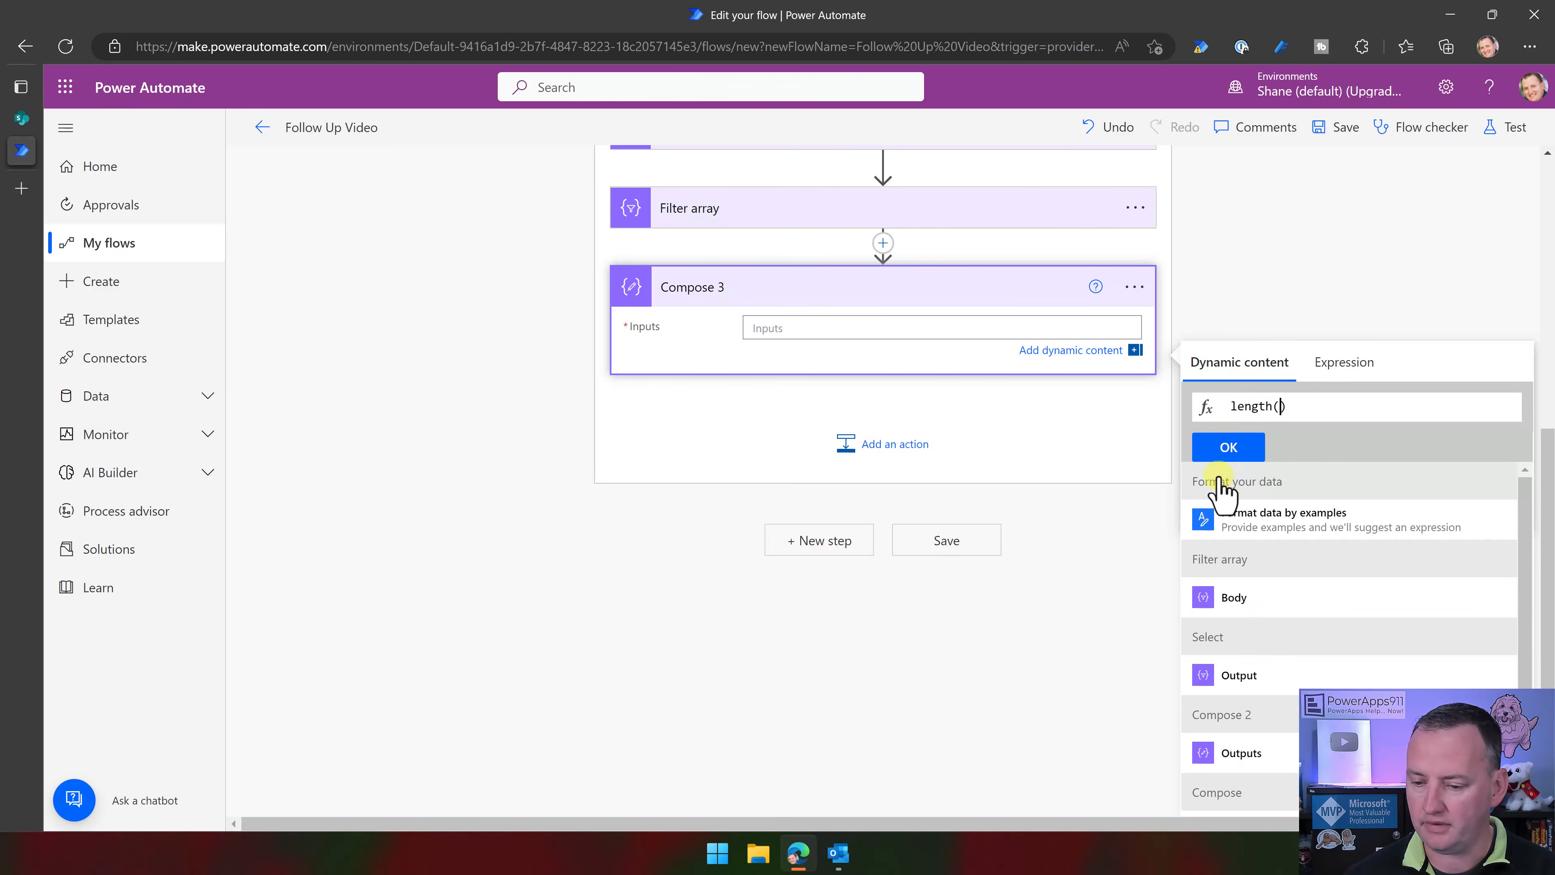
{"action": "left_click", "coordinate": [1233, 598]}
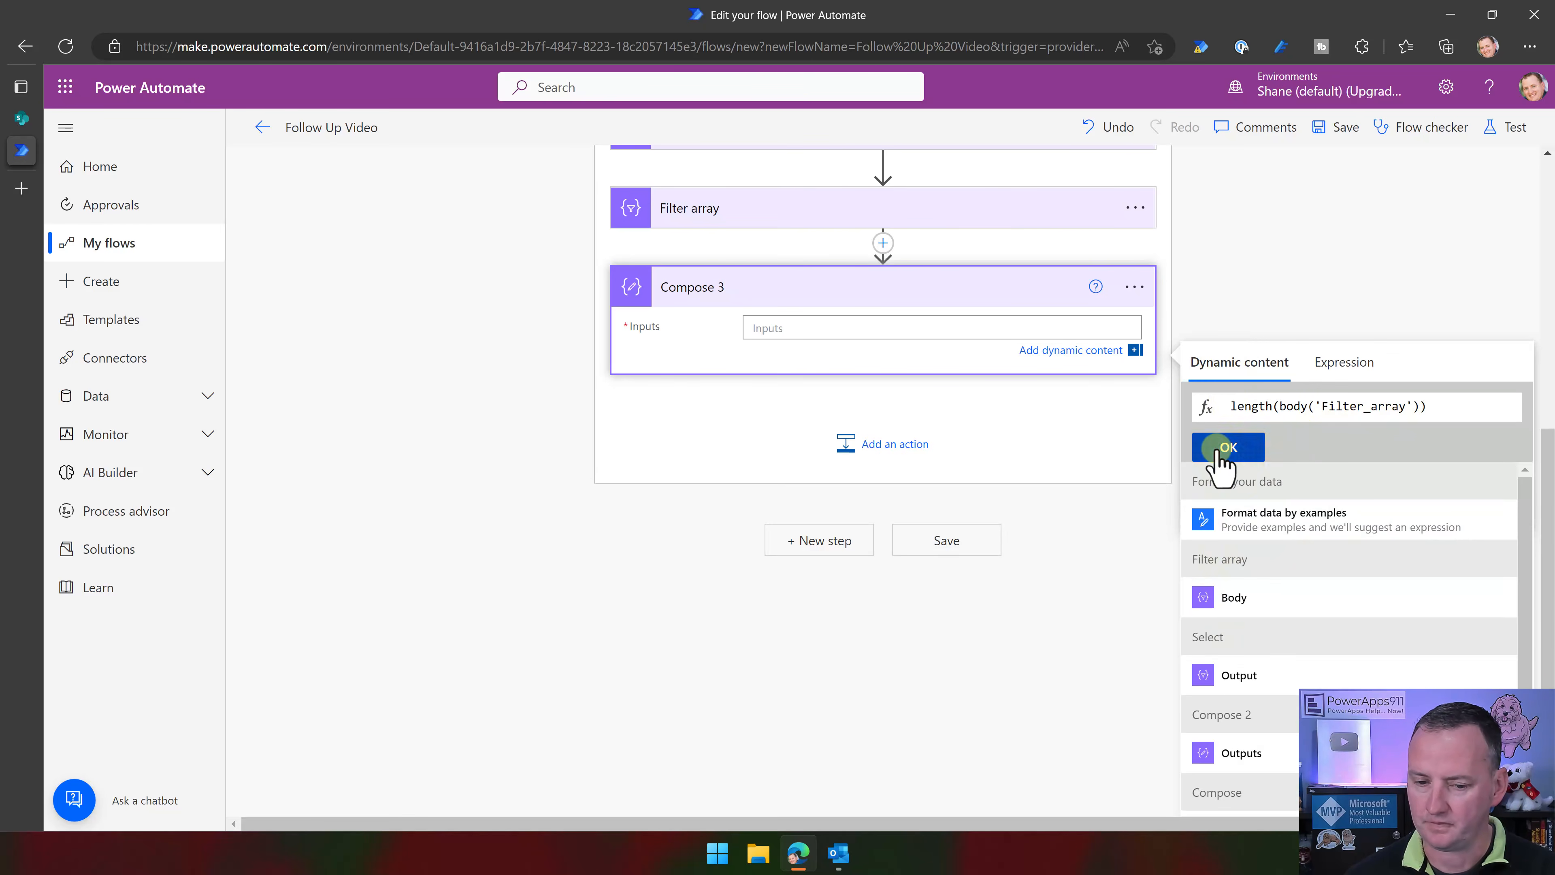
{"action": "left_click", "coordinate": [1230, 447]}
Save the flow and test it automatically with the most recent successful trigger run
{"action": "scroll", "coordinate": [1090, 429], "scroll_direction": "up", "scroll_amount": 2}
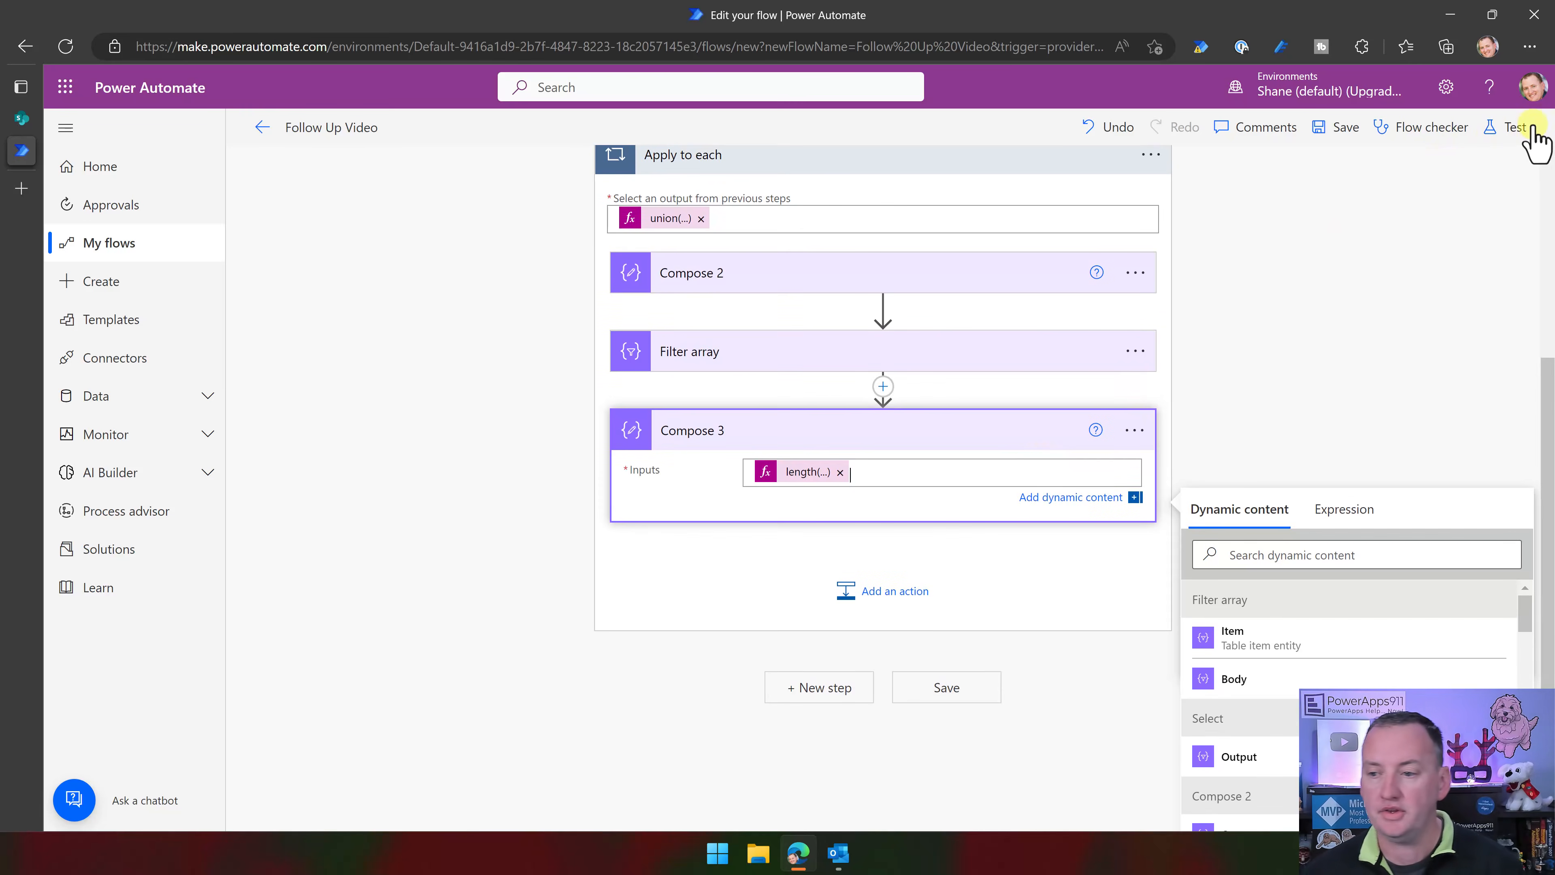
{"action": "left_click", "coordinate": [1512, 129]}
{"action": "left_click", "coordinate": [1368, 275]}
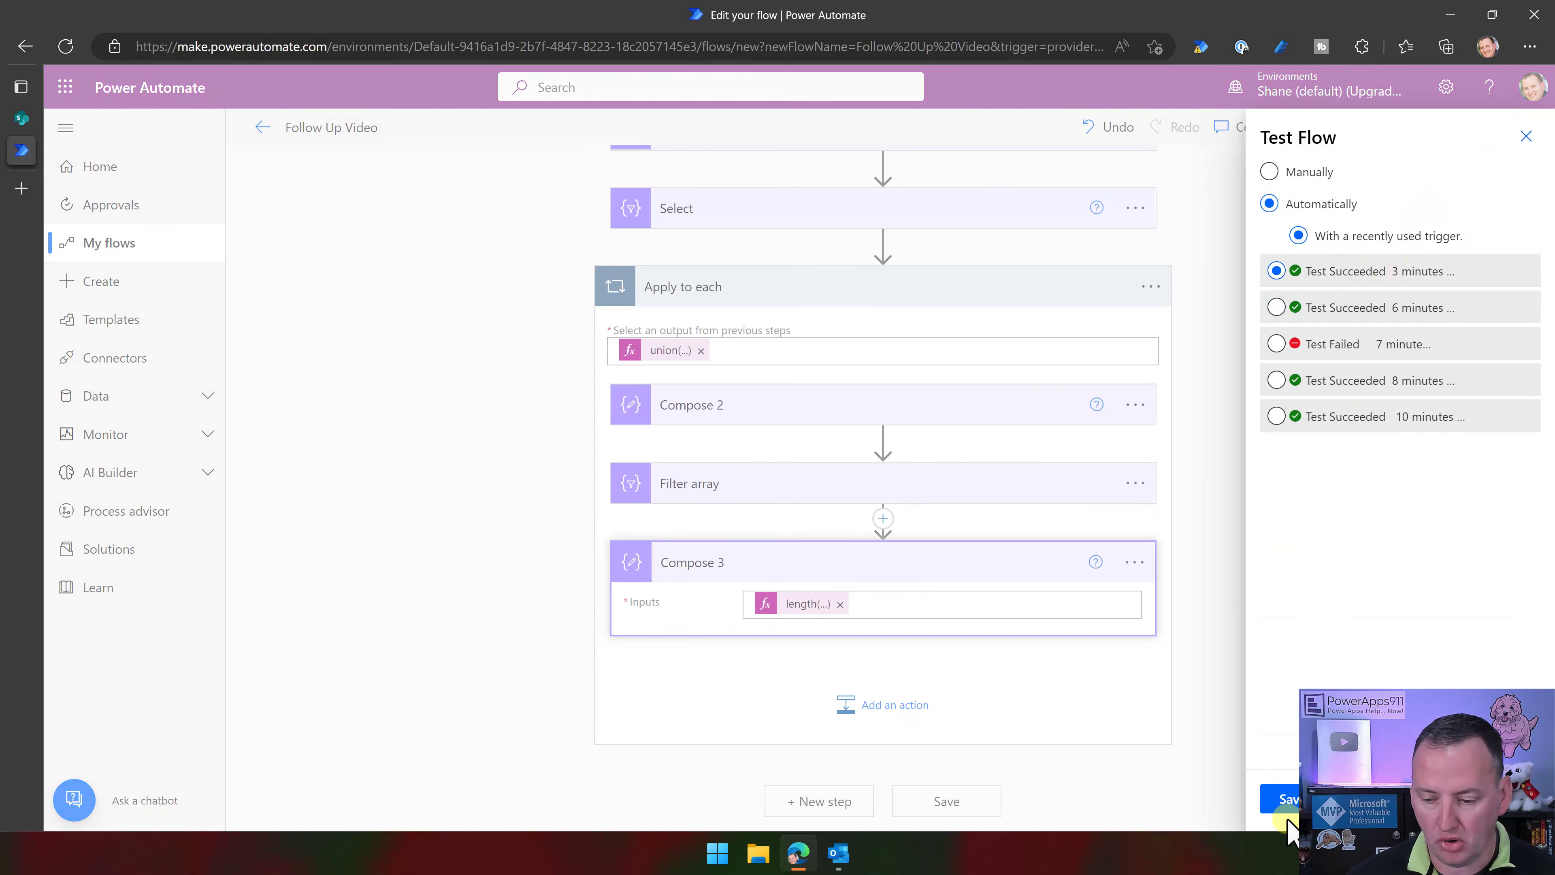
{"action": "left_click", "coordinate": [1283, 800]}
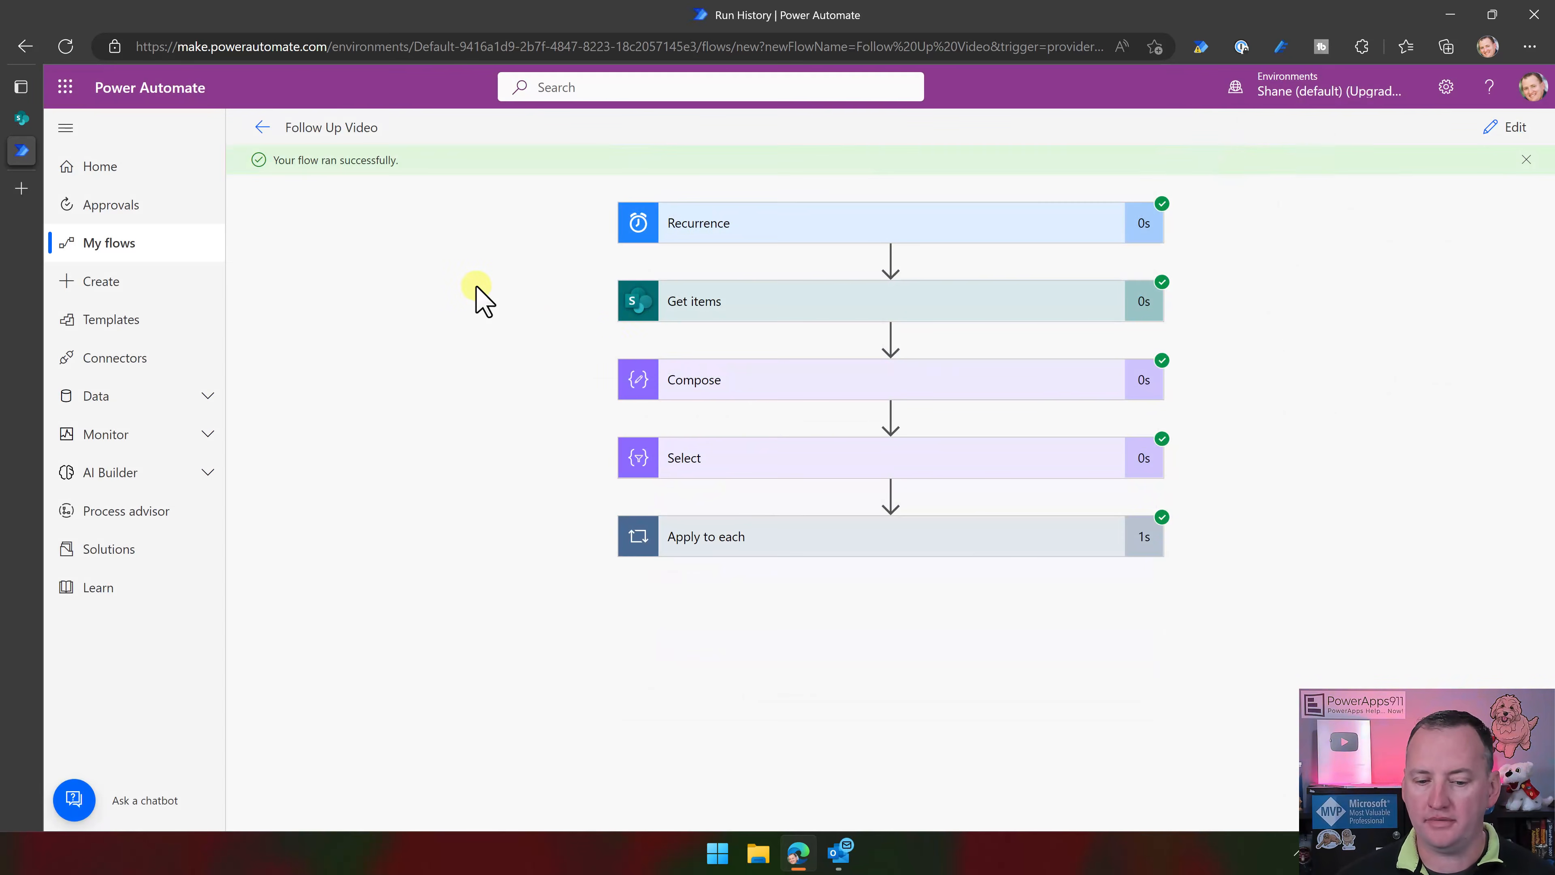
Check the run results of the Compose and Select actions ahead of the loop
{"action": "left_click", "coordinate": [862, 382]}
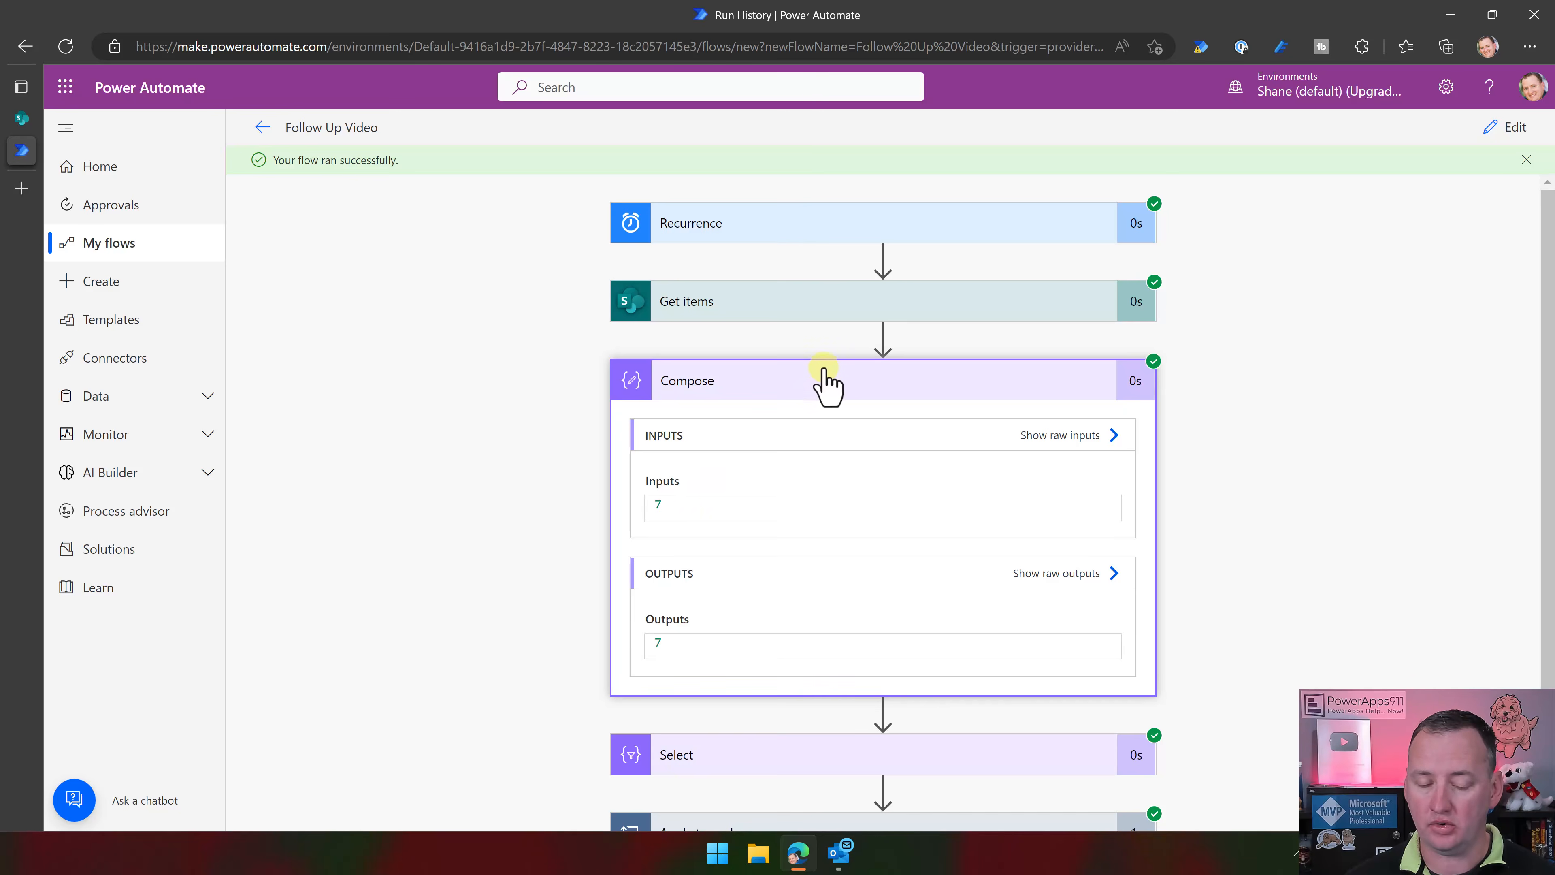
{"action": "left_click", "coordinate": [839, 381]}
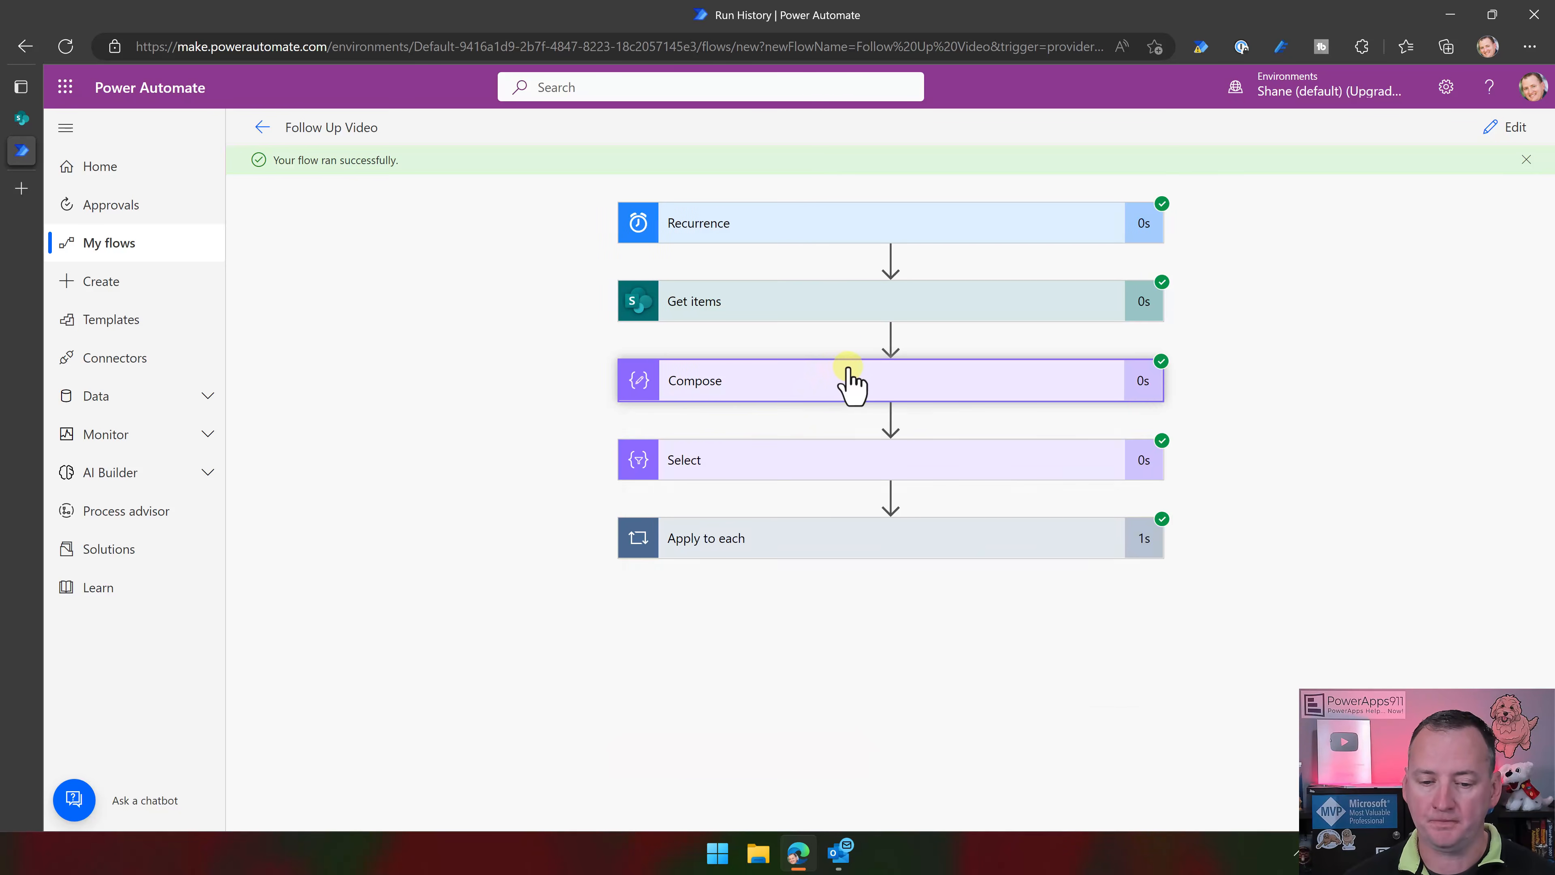
{"action": "left_click", "coordinate": [794, 459]}
{"action": "left_click", "coordinate": [806, 459]}
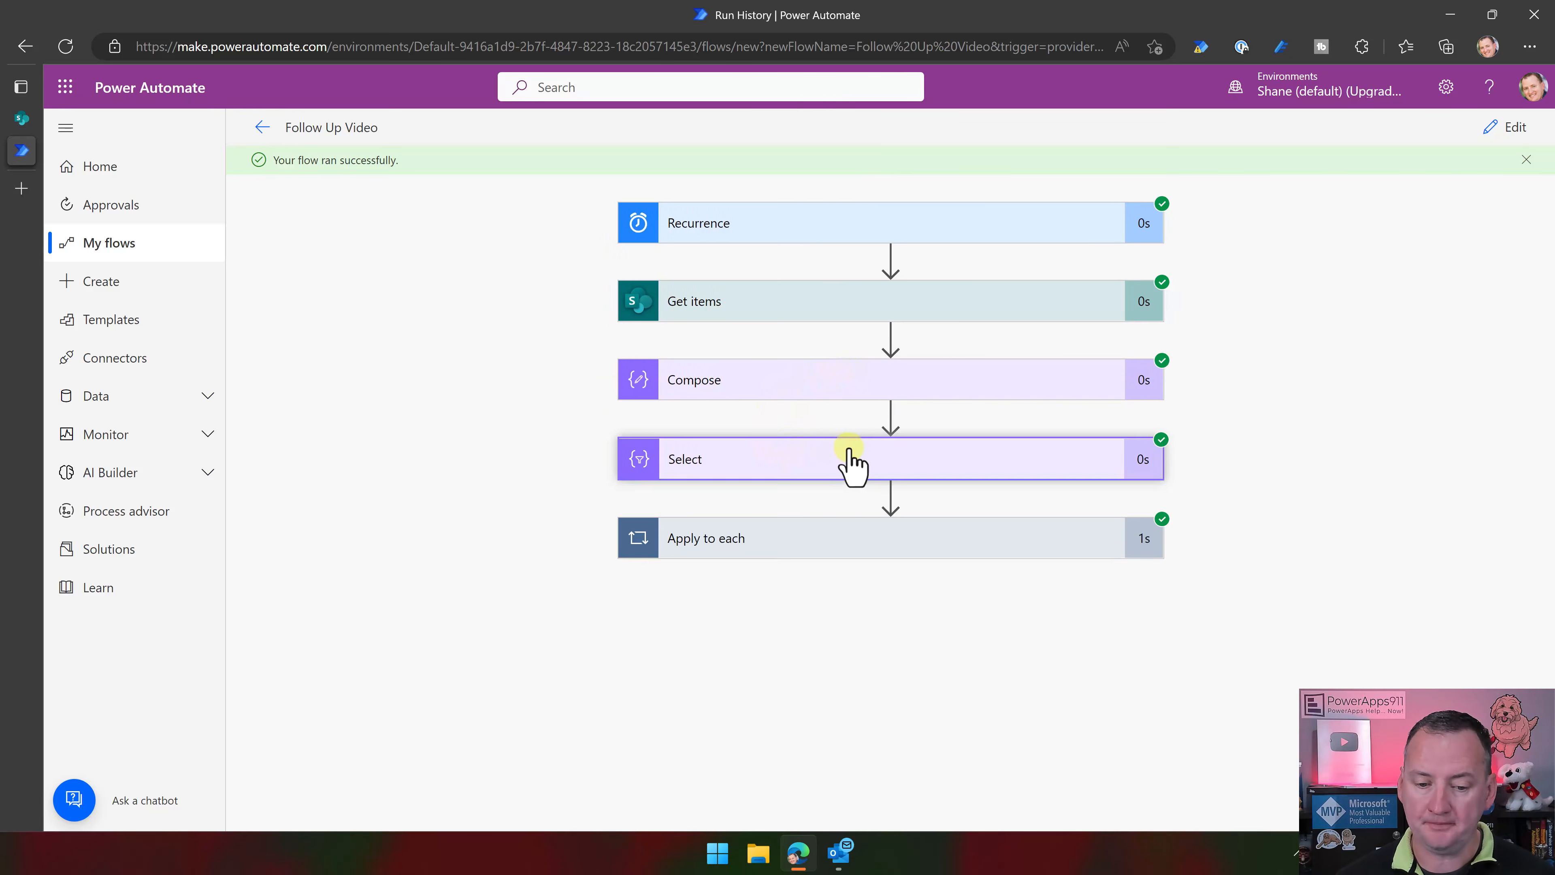
Examine the first Apply to each iteration's results for Compose 2, Filter array and Compose 3
{"action": "left_click", "coordinate": [854, 540]}
{"action": "scroll", "coordinate": [1007, 469], "scroll_direction": "down", "scroll_amount": 2}
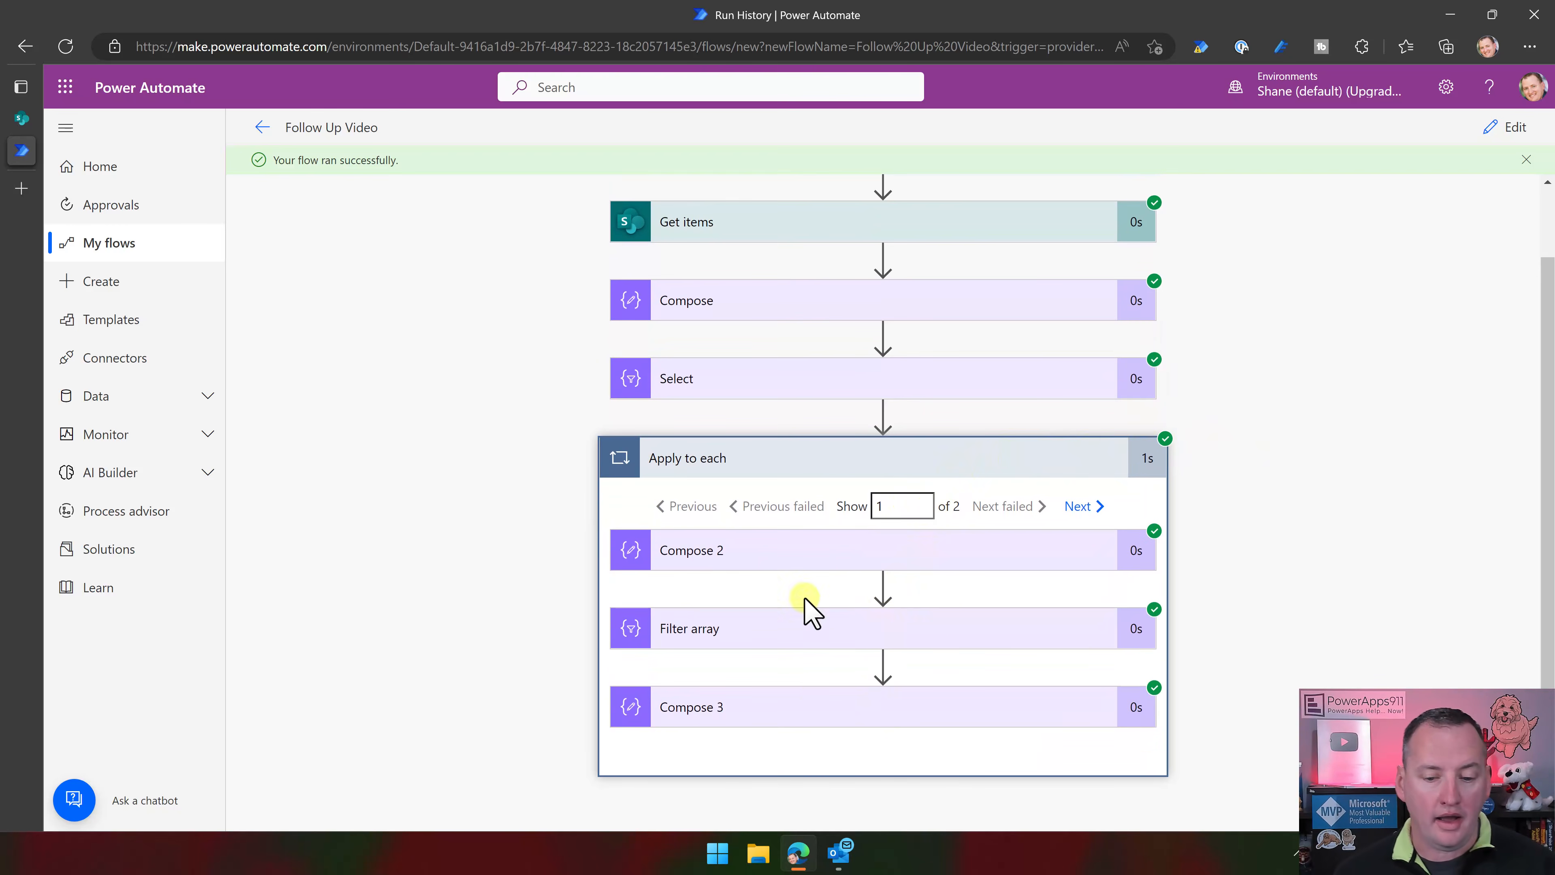
{"action": "left_click", "coordinate": [834, 550]}
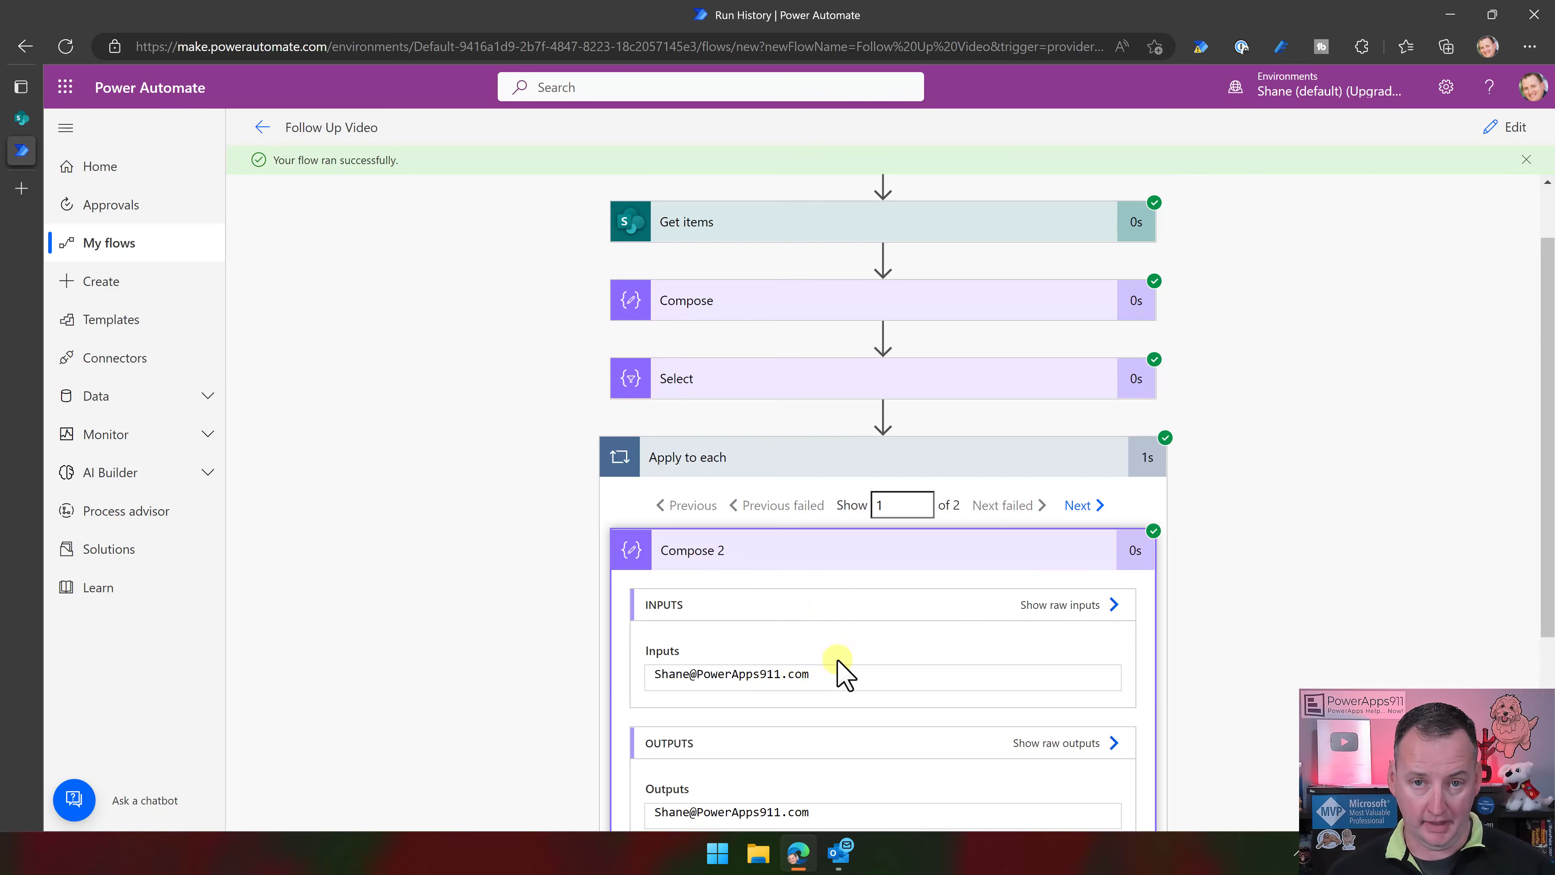
{"action": "scroll", "coordinate": [836, 674], "scroll_direction": "down", "scroll_amount": 5}
{"action": "left_click", "coordinate": [803, 264]}
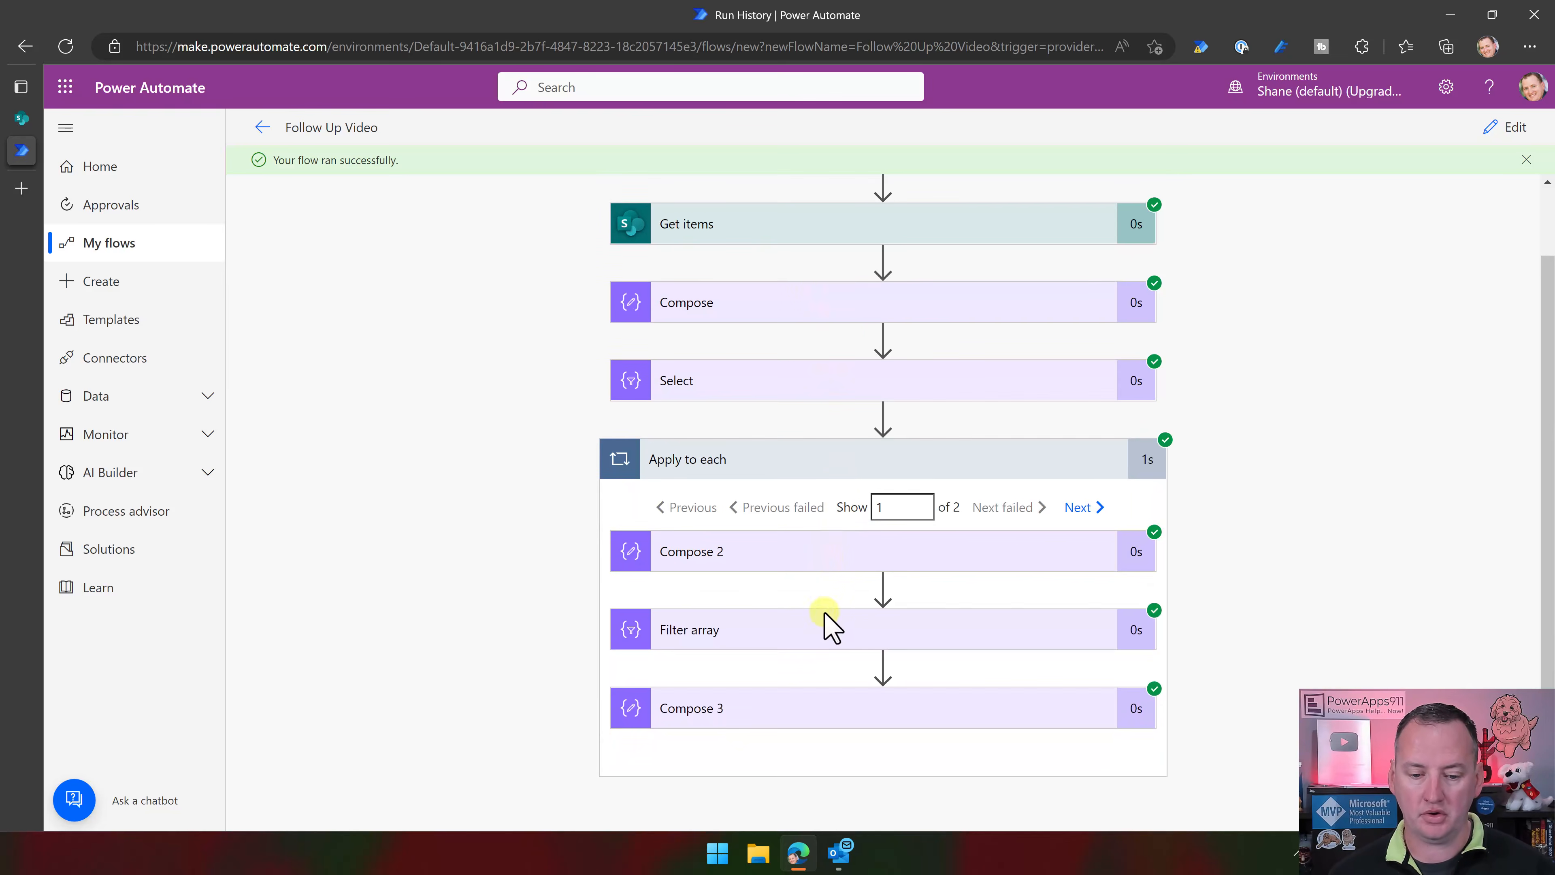
{"action": "left_click", "coordinate": [822, 626]}
{"action": "scroll", "coordinate": [834, 573], "scroll_direction": "down", "scroll_amount": 10}
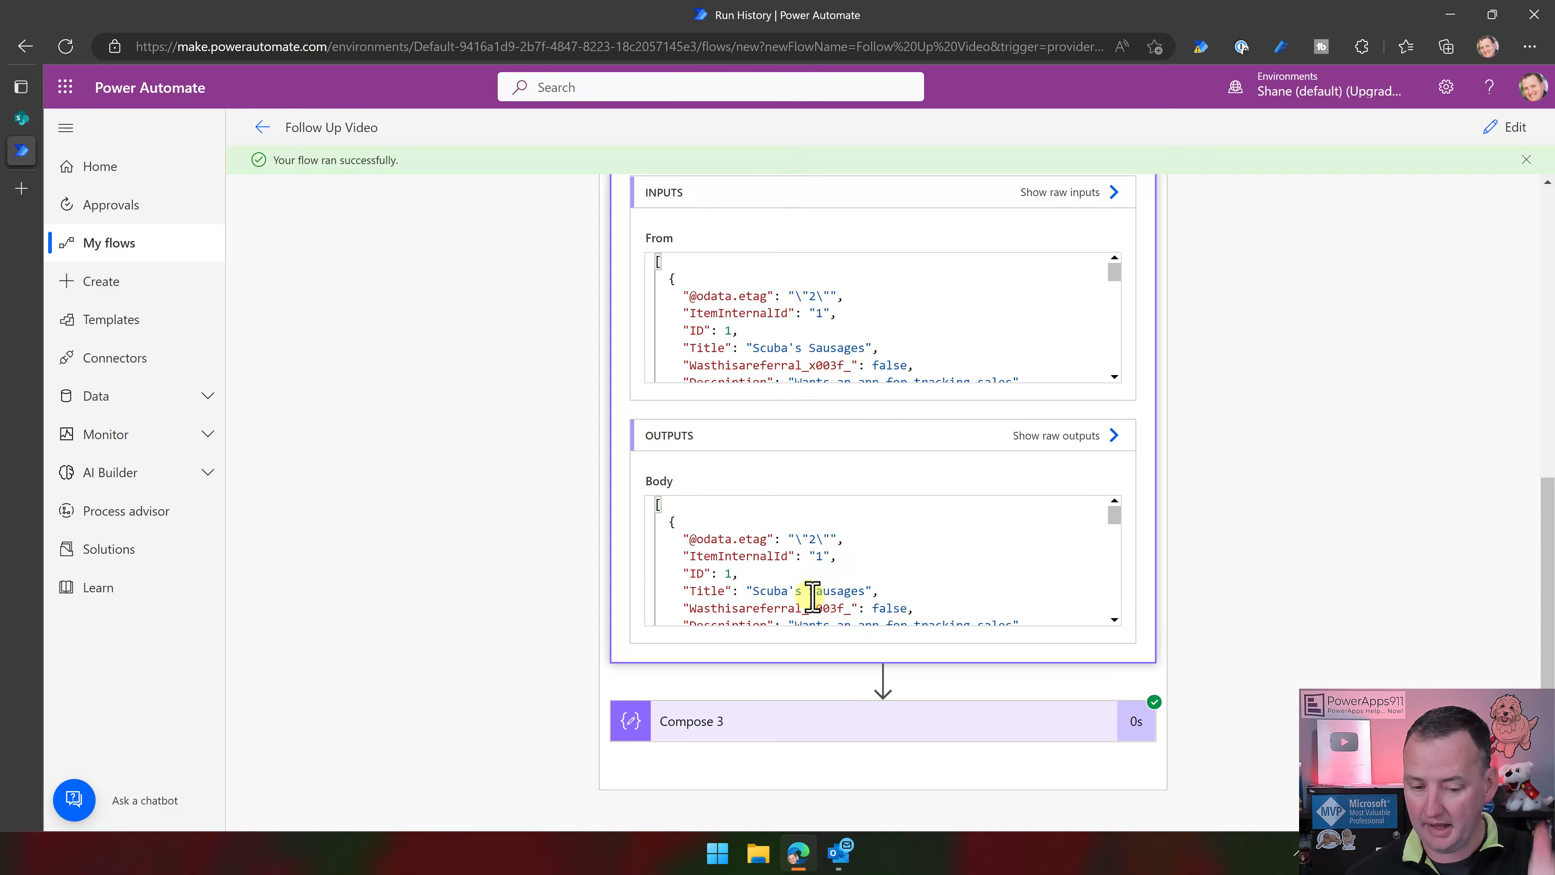
{"action": "left_click", "coordinate": [808, 729]}
{"action": "scroll", "coordinate": [796, 723], "scroll_direction": "down", "scroll_amount": 3}
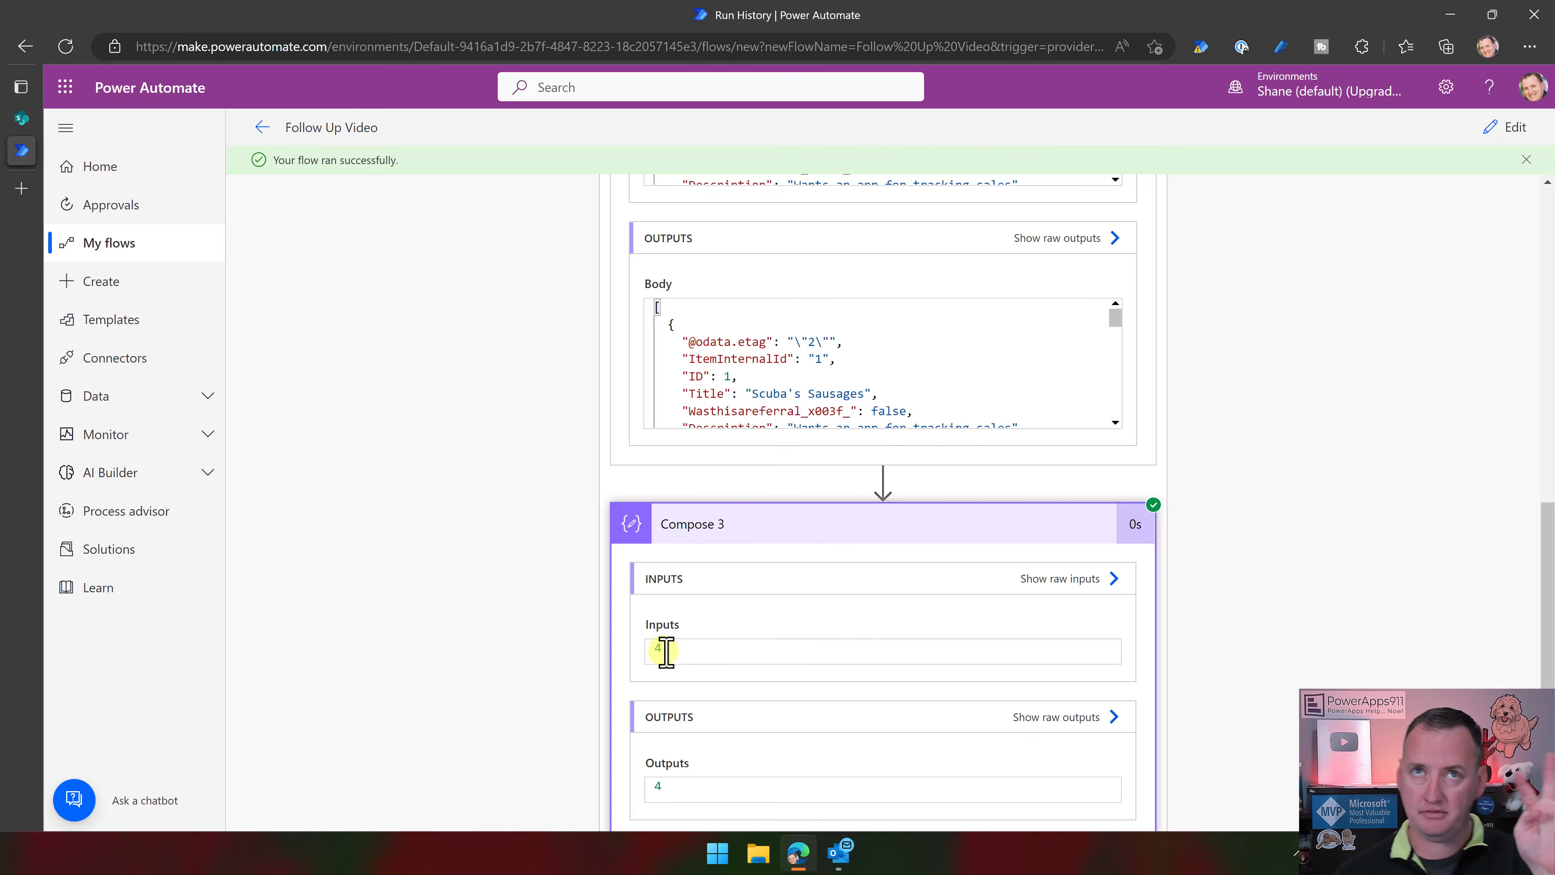
Switch to the second Apply to each iteration and examine its Filter array output and Compose 3 result
{"action": "scroll", "coordinate": [809, 556], "scroll_direction": "up", "scroll_amount": 8}
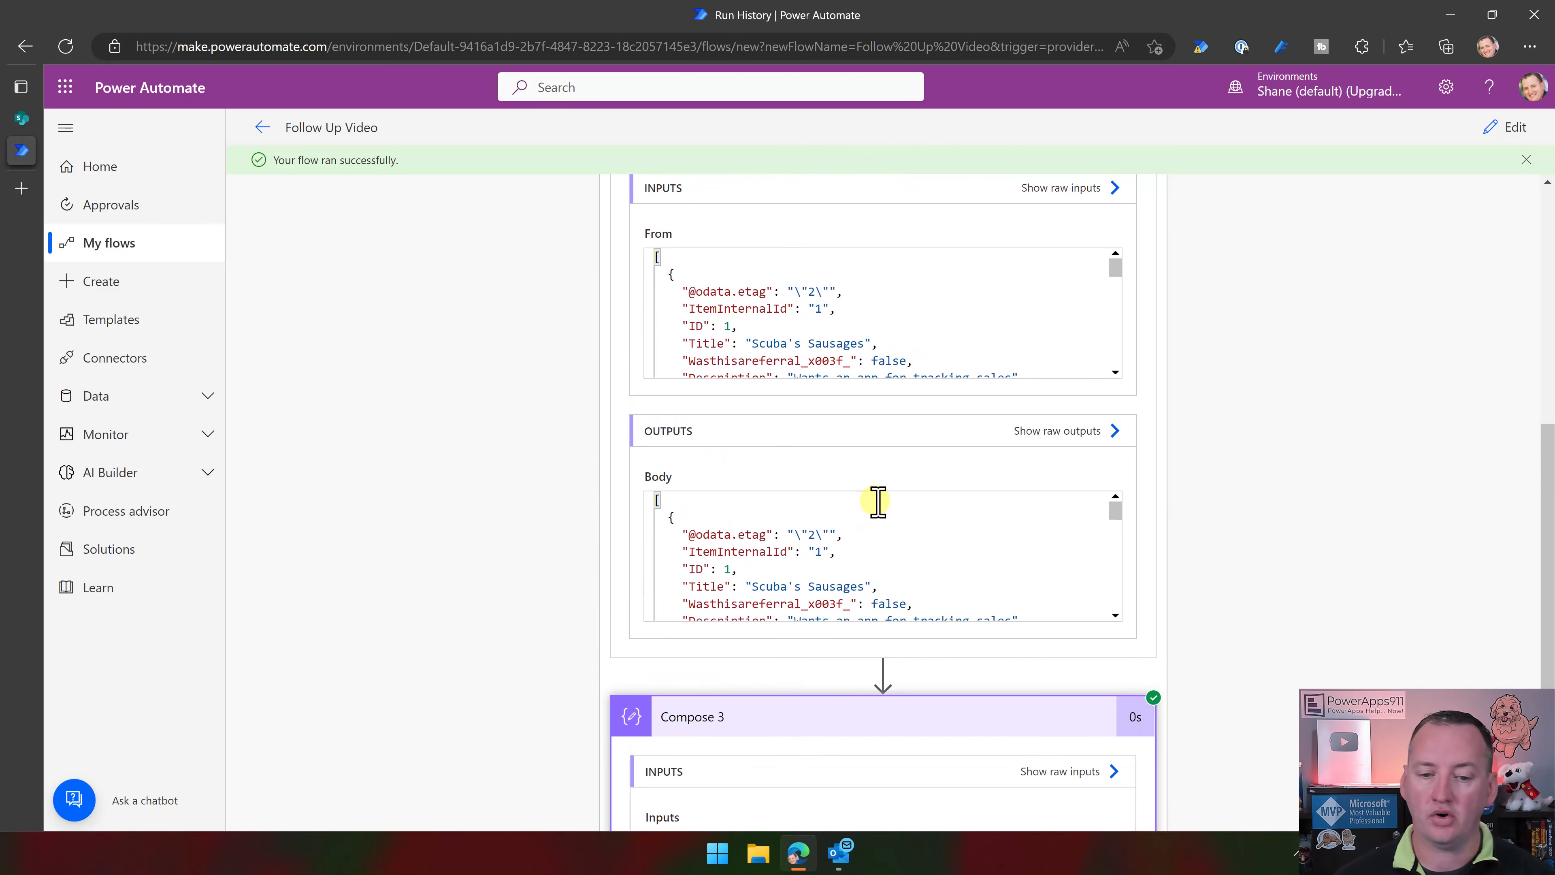
{"action": "left_click", "coordinate": [1097, 312]}
{"action": "scroll", "coordinate": [879, 463], "scroll_direction": "down", "scroll_amount": 2}
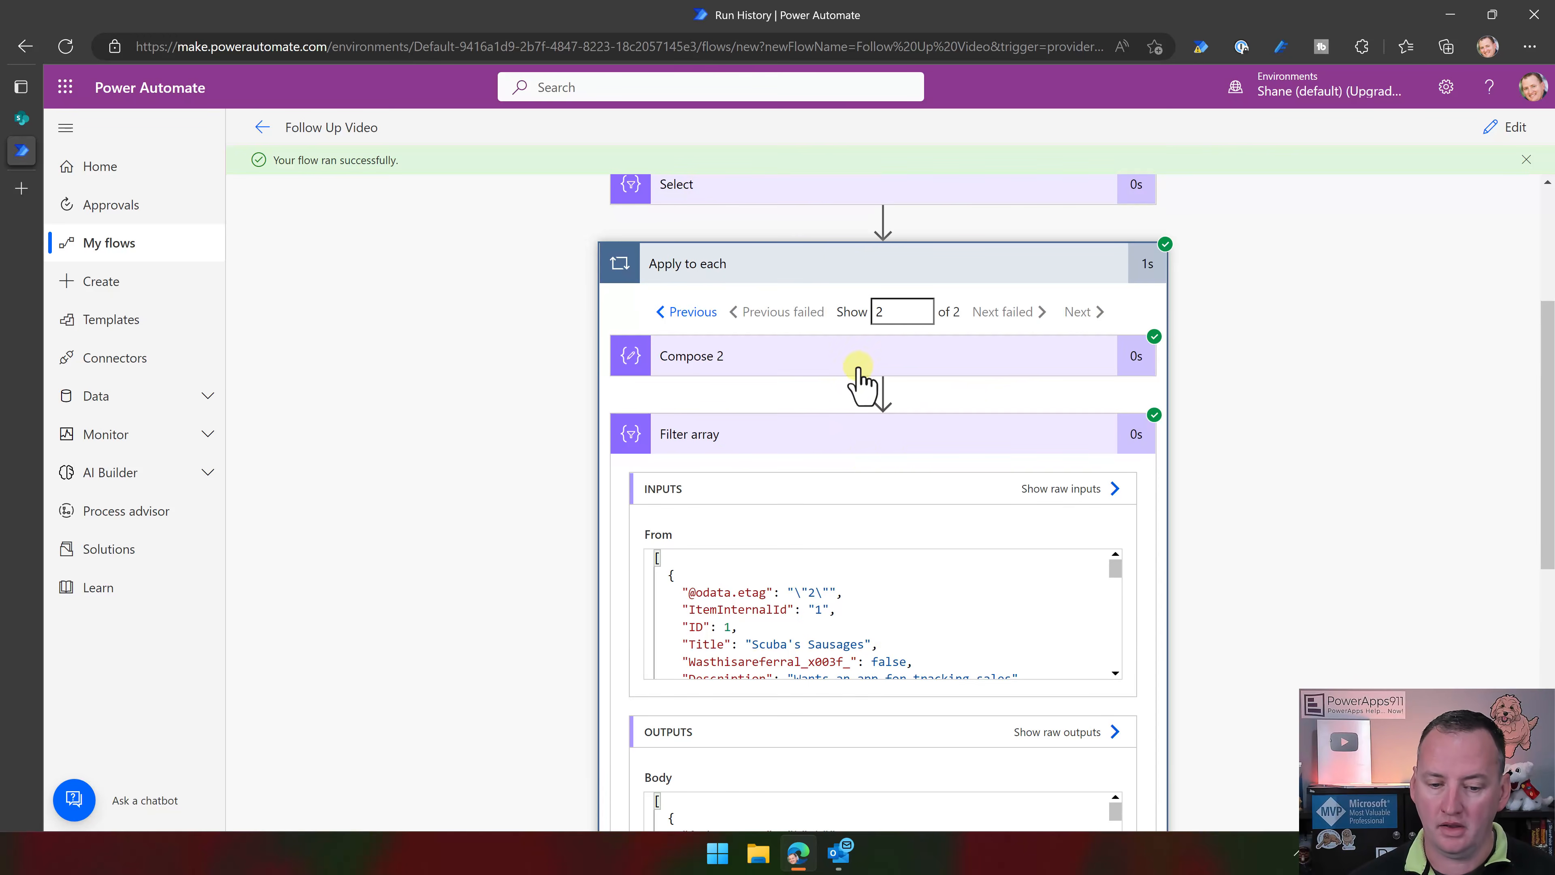
{"action": "scroll", "coordinate": [831, 698], "scroll_direction": "down", "scroll_amount": 3}
{"action": "scroll", "coordinate": [784, 681], "scroll_direction": "down", "scroll_amount": 5}
{"action": "scroll", "coordinate": [1174, 608], "scroll_direction": "down", "scroll_amount": 5}
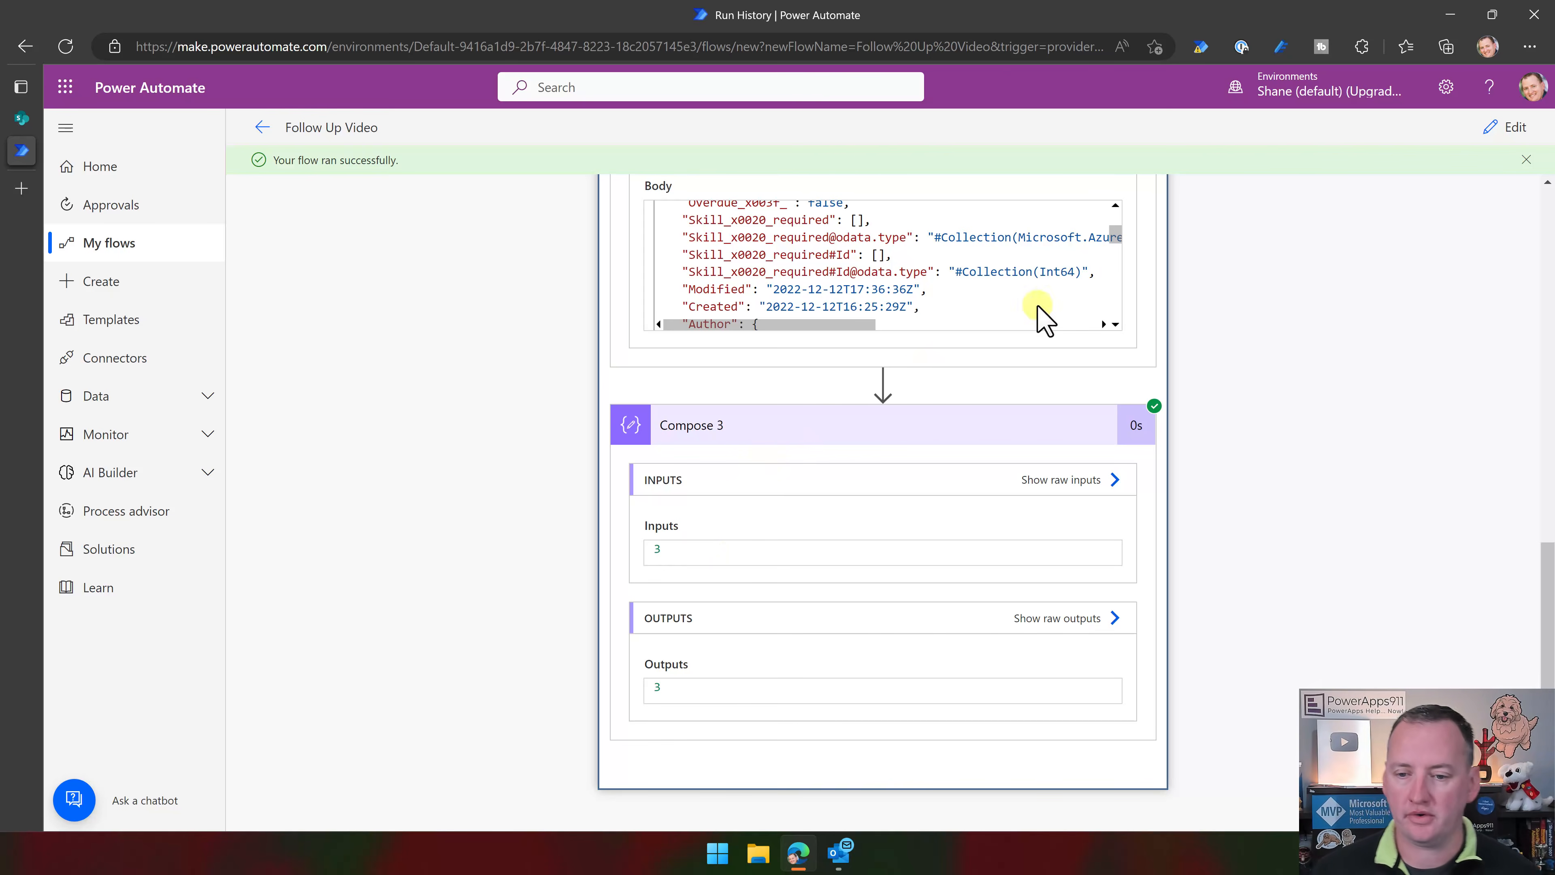
{"action": "scroll", "coordinate": [1243, 271], "scroll_direction": "up", "scroll_amount": 3}
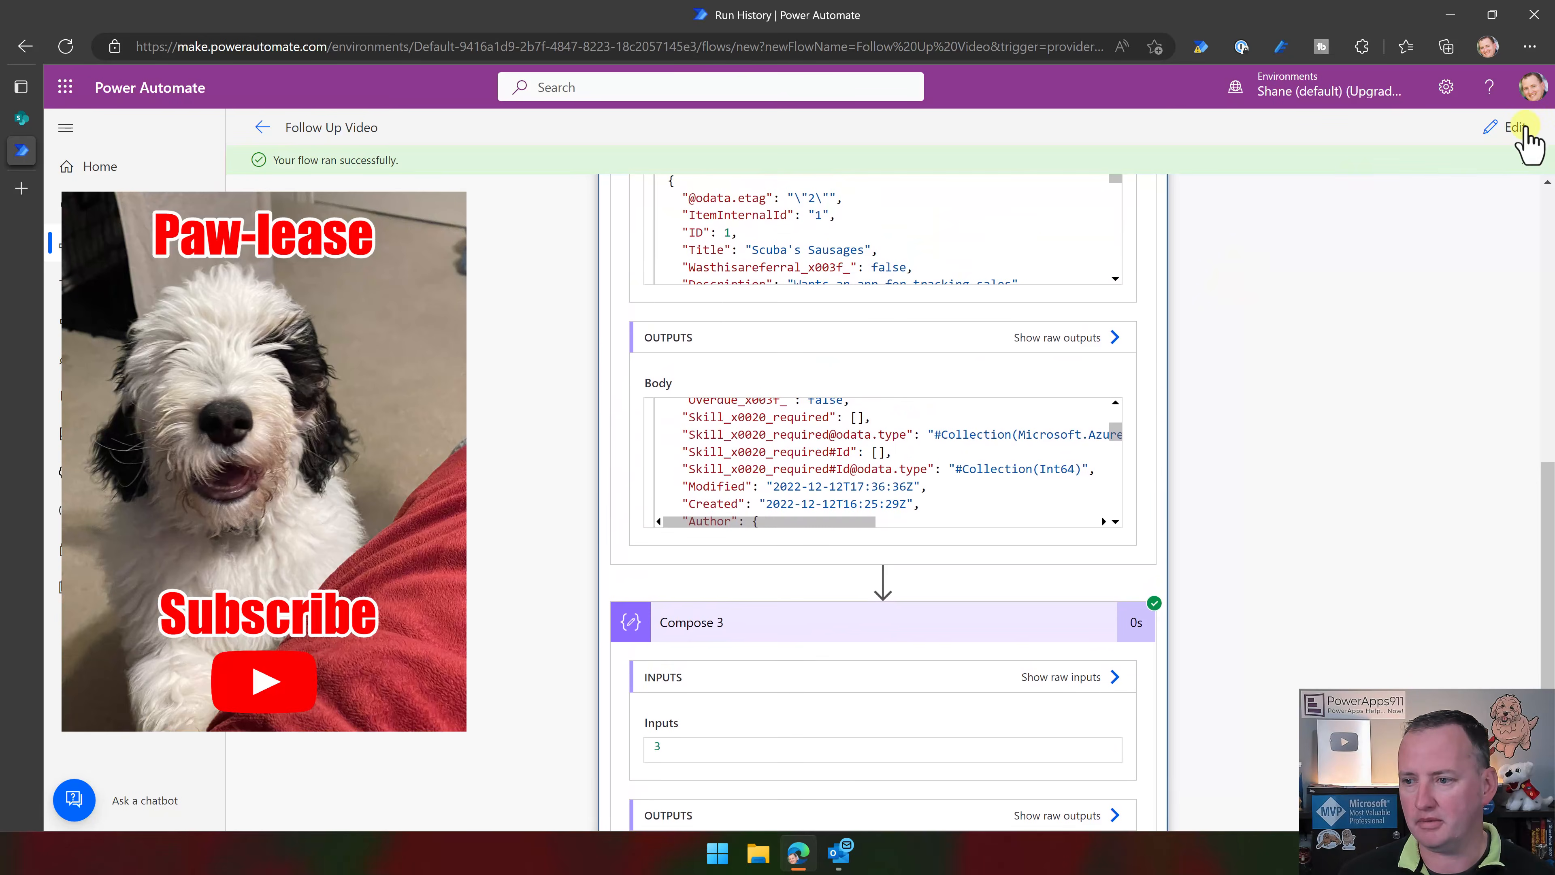
Reopen the flow for editing and delete the Compose 3 action from the Apply to each loop
{"action": "left_click", "coordinate": [1515, 128]}
{"action": "scroll", "coordinate": [1092, 456], "scroll_direction": "down", "scroll_amount": 3}
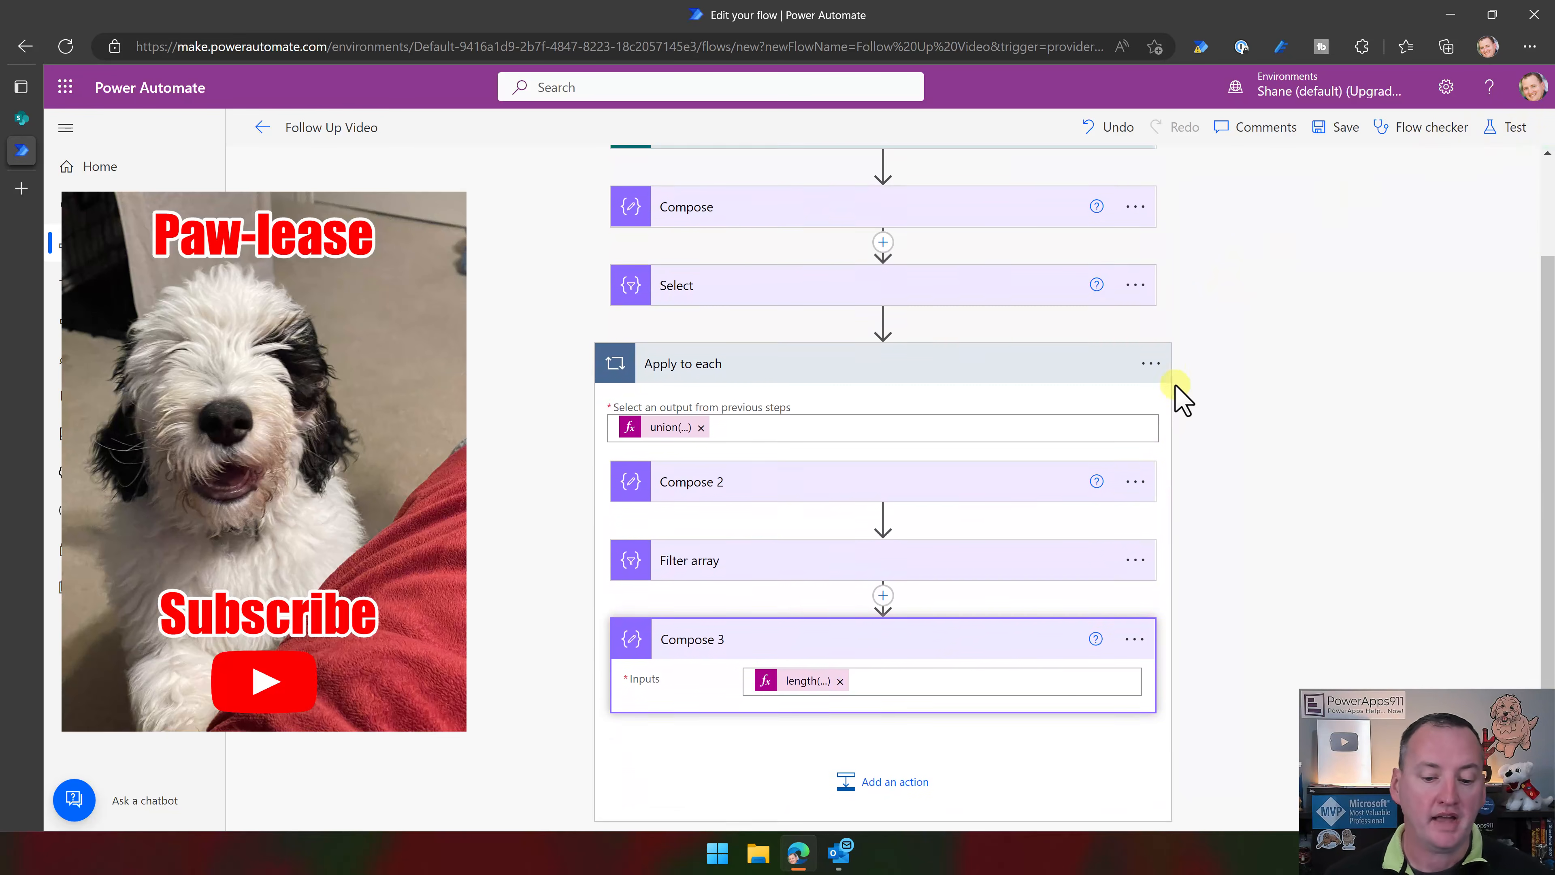
{"action": "left_click", "coordinate": [1134, 564]}
{"action": "left_click", "coordinate": [1210, 807]}
{"action": "left_click", "coordinate": [812, 489]}
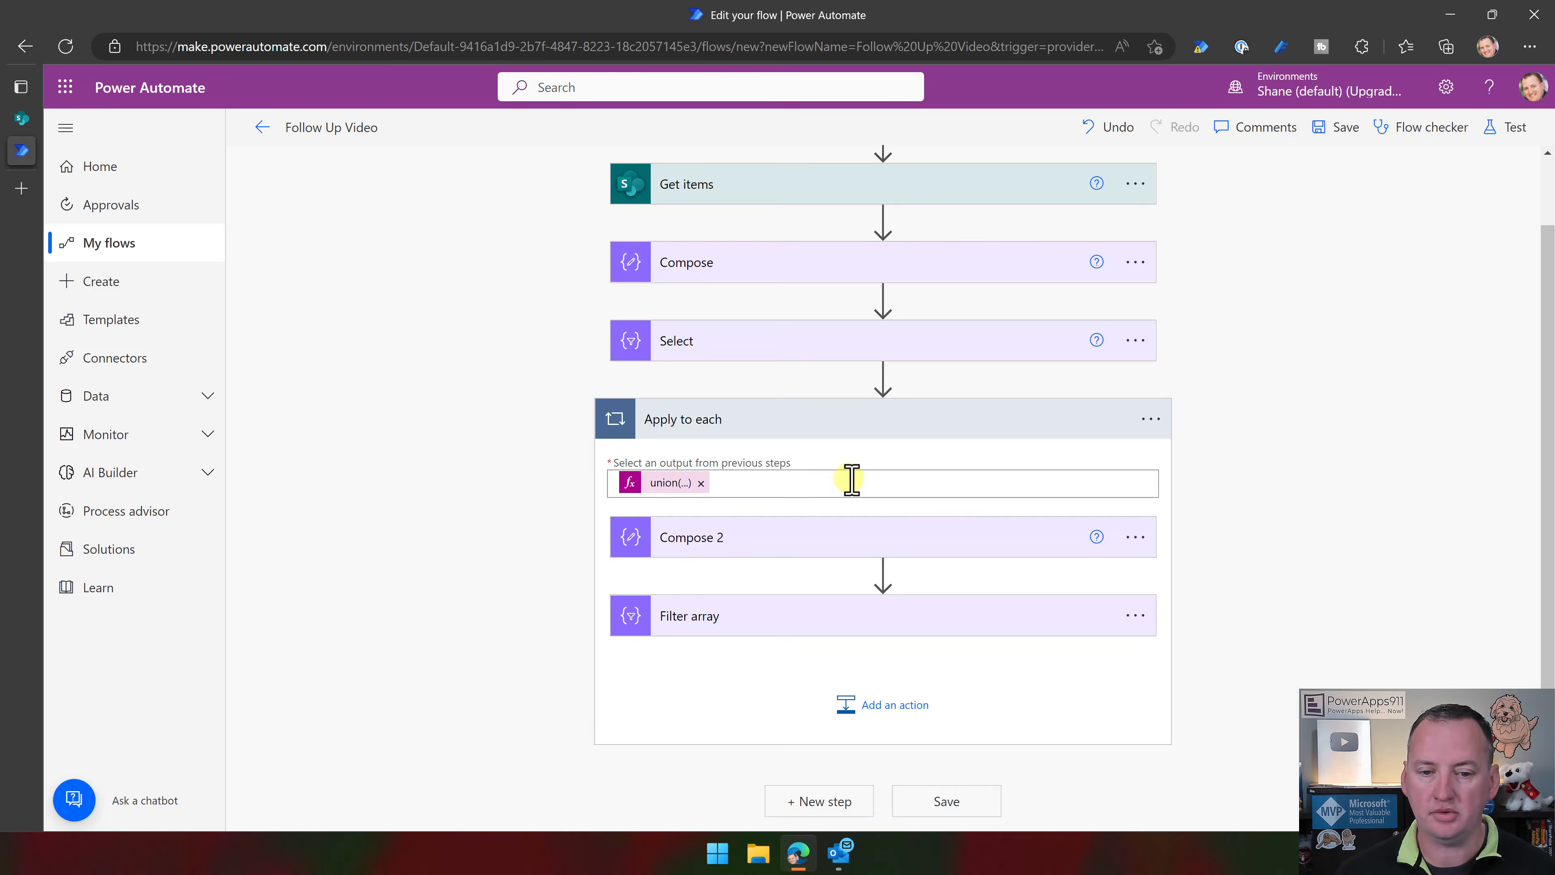
{"action": "scroll", "coordinate": [842, 429], "scroll_direction": "up", "scroll_amount": 2}
{"action": "left_click", "coordinate": [834, 347]}
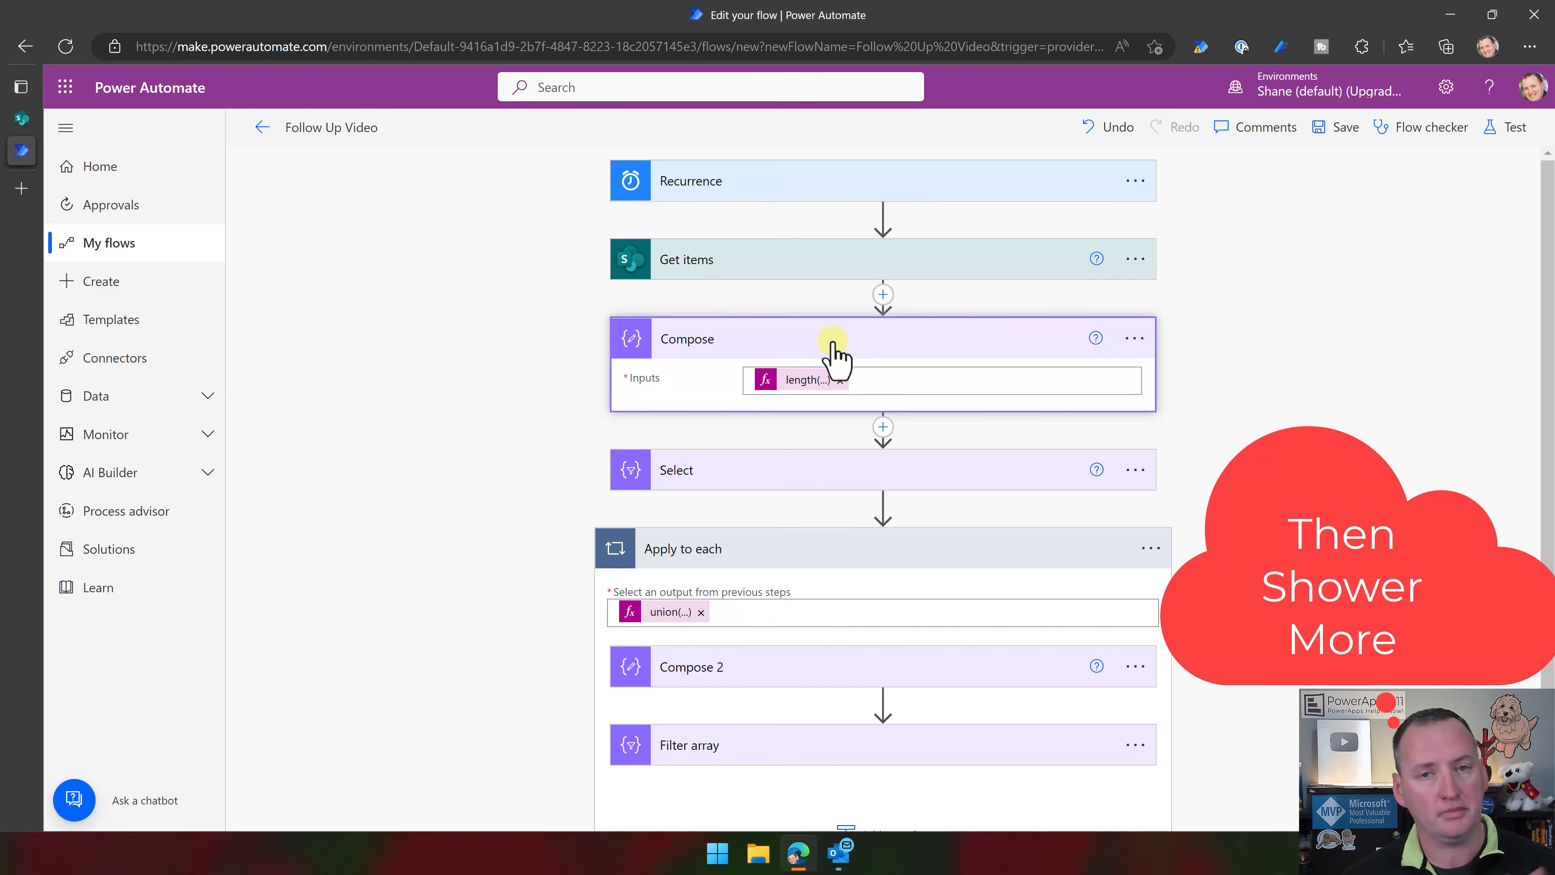
{"action": "left_click", "coordinate": [824, 354]}
{"action": "scroll", "coordinate": [830, 392], "scroll_direction": "down", "scroll_amount": 2}
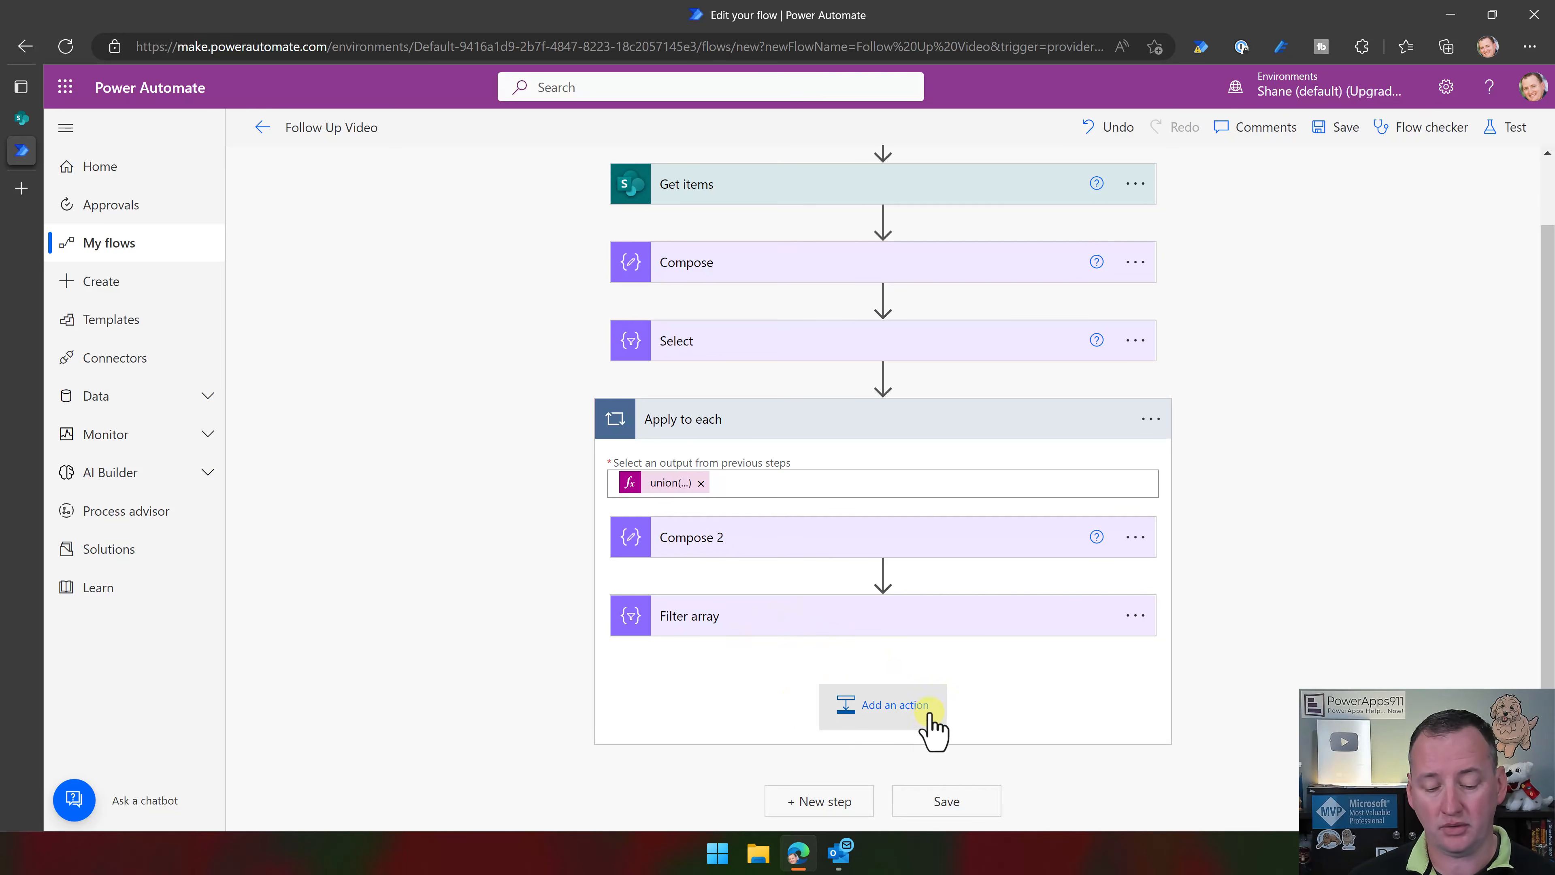
Add a Create HTML table data operation after Filter array inside the Apply to each loop
{"action": "left_click", "coordinate": [906, 708]}
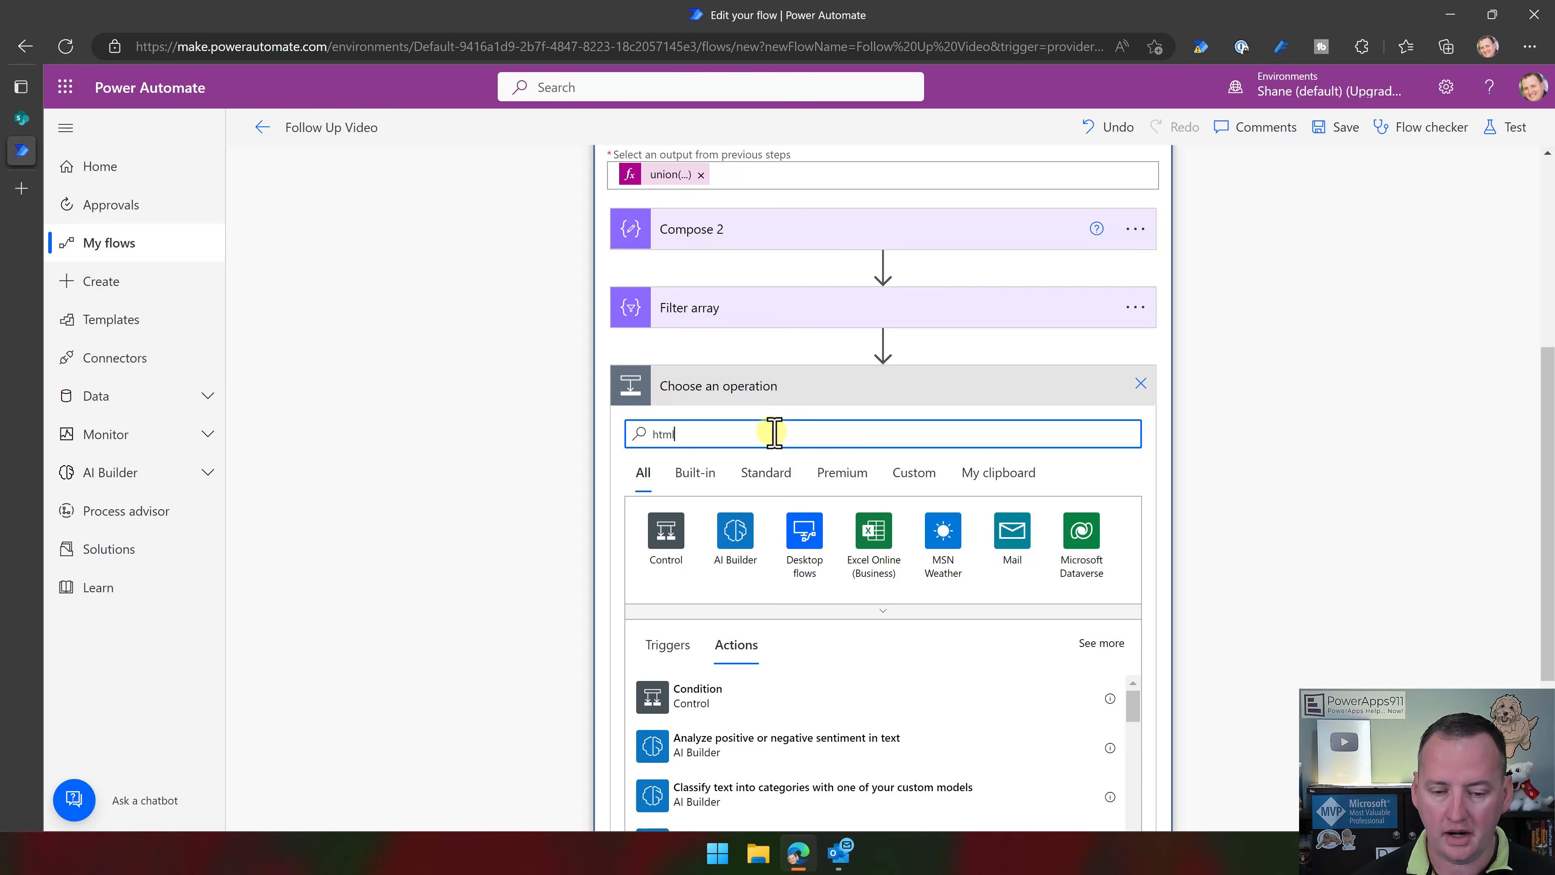
{"action": "scroll", "coordinate": [1175, 448], "scroll_direction": "down", "scroll_amount": 1}
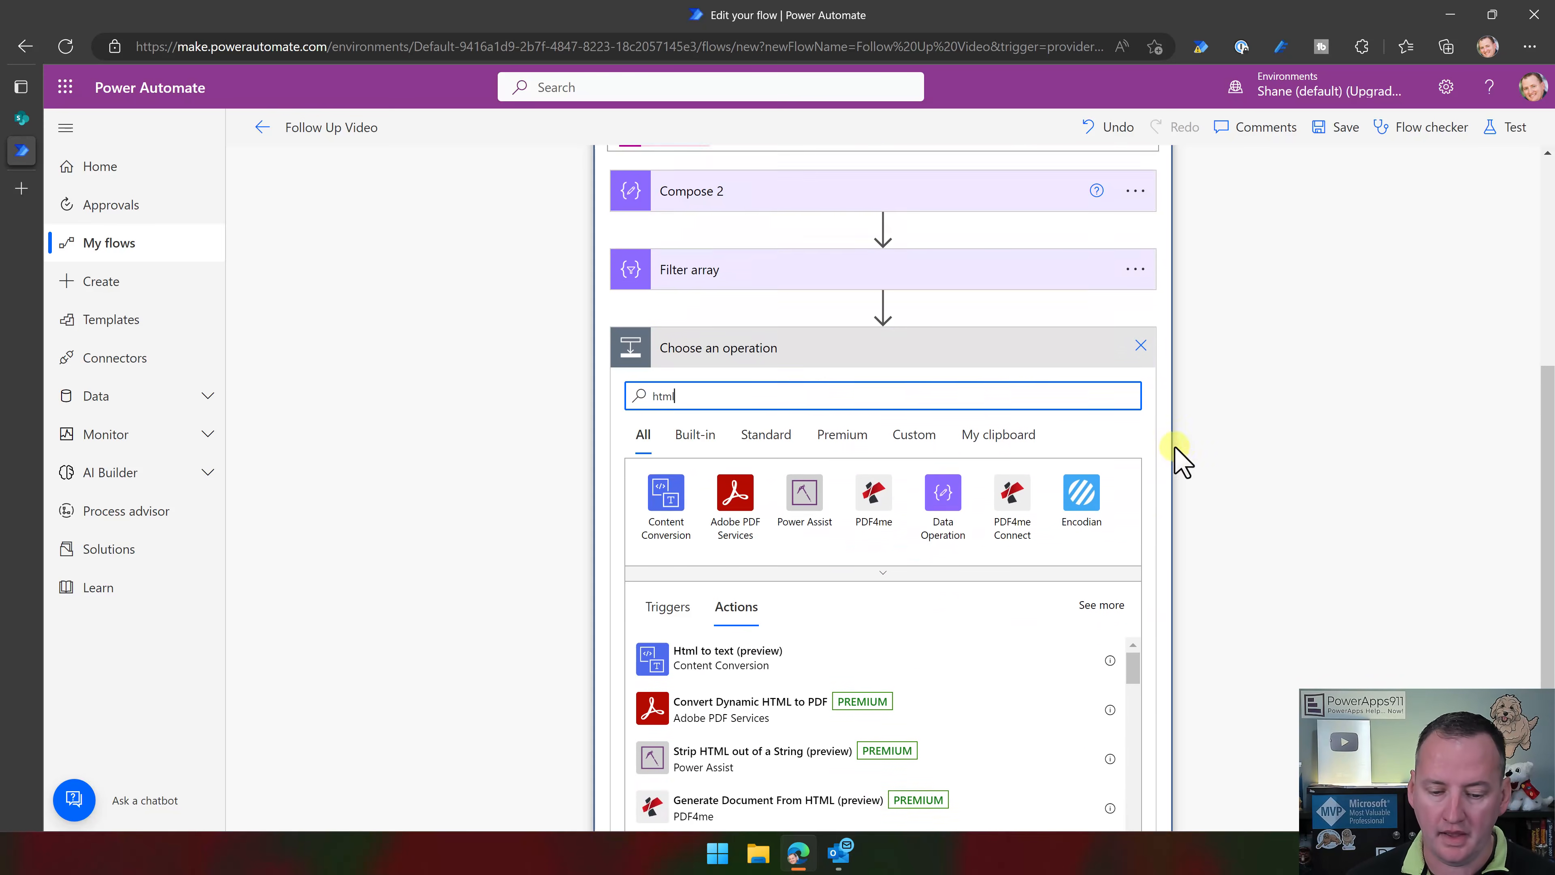
{"action": "scroll", "coordinate": [1175, 447], "scroll_direction": "down", "scroll_amount": 3}
{"action": "left_click", "coordinate": [934, 343]}
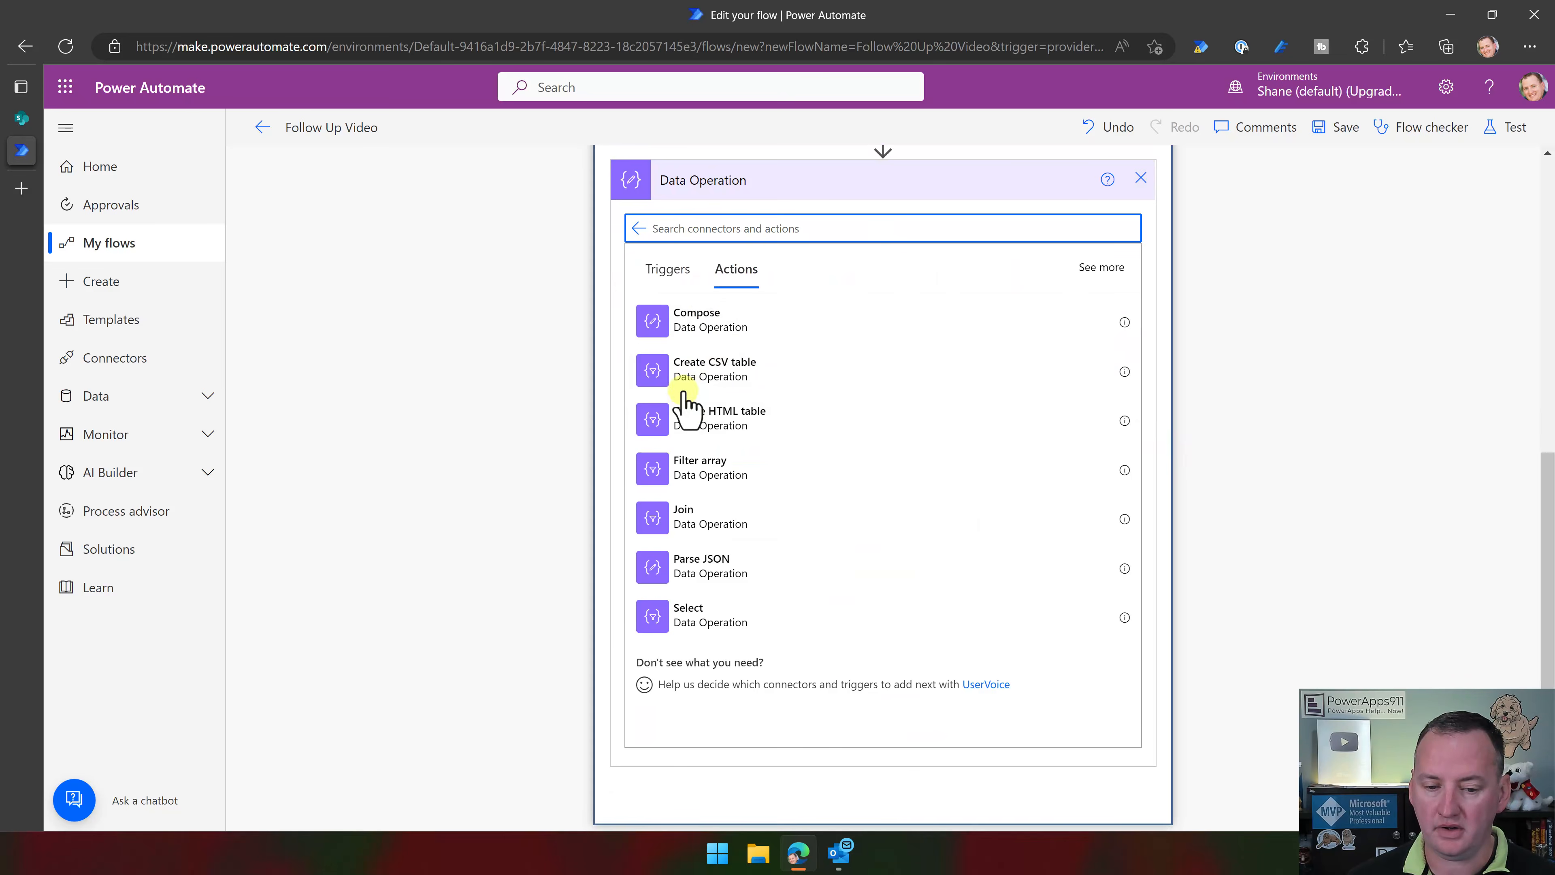
{"action": "left_click", "coordinate": [715, 418]}
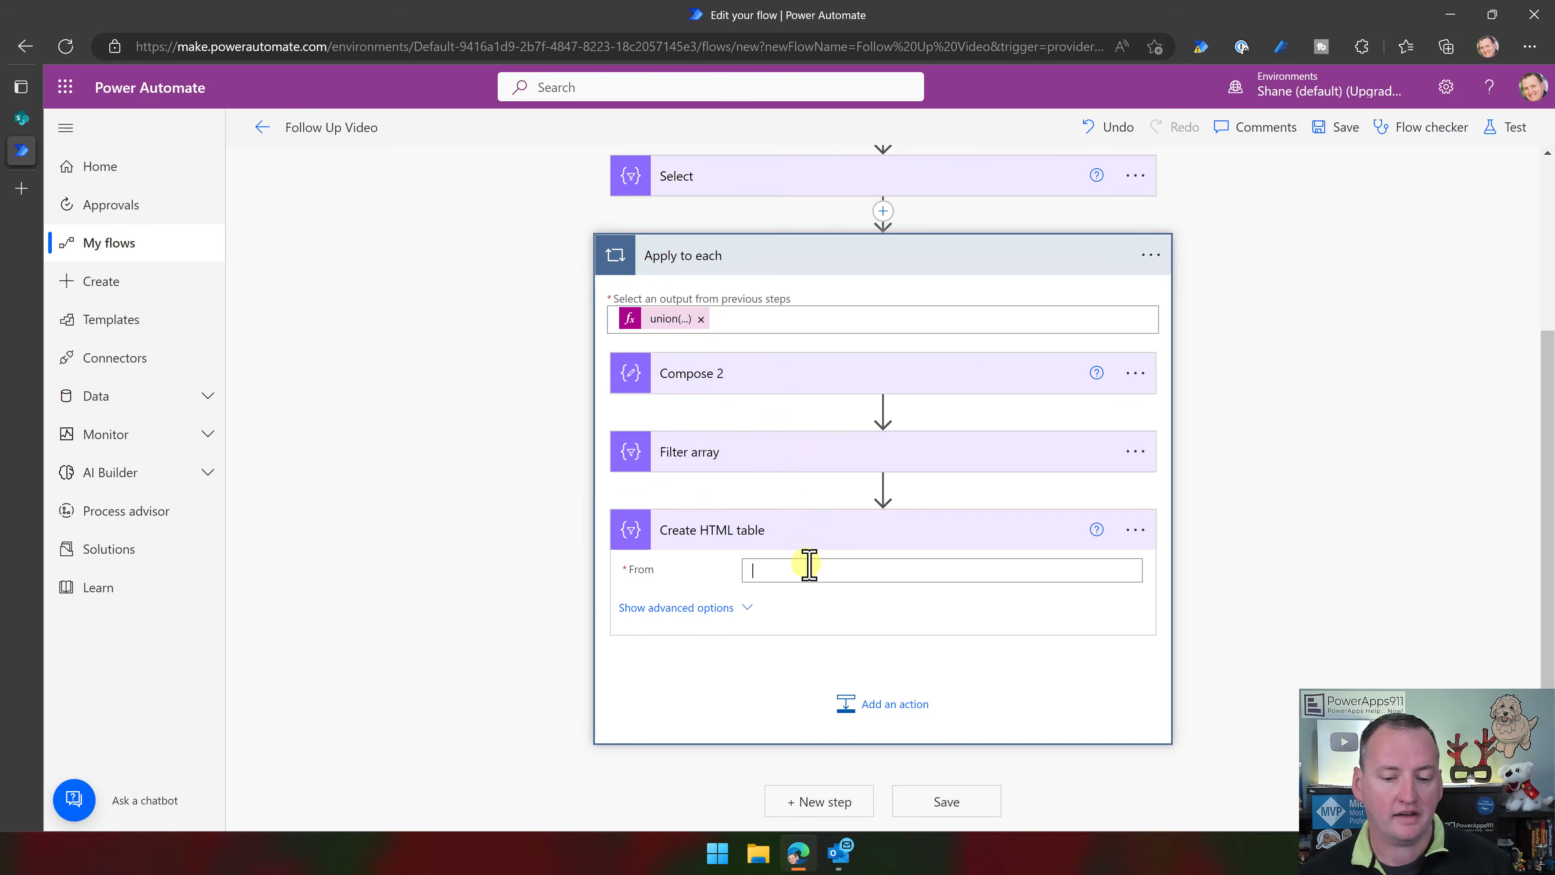
Set the HTML table's source to the Filter array Body and its columns to Custom
{"action": "scroll", "coordinate": [1255, 410], "scroll_direction": "down", "scroll_amount": 3}
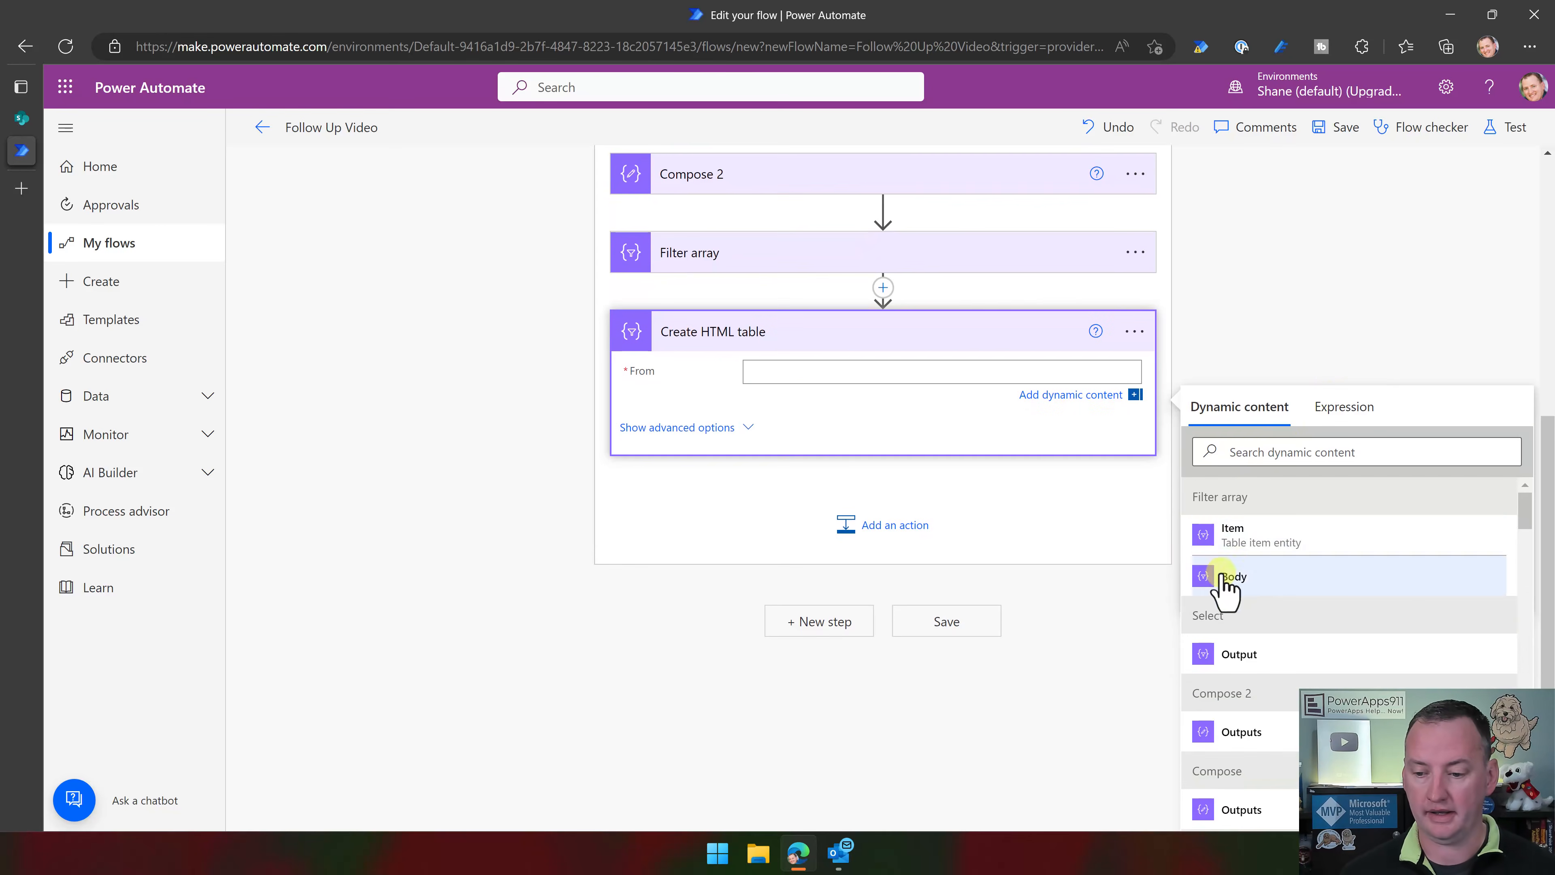
{"action": "left_click", "coordinate": [1255, 544]}
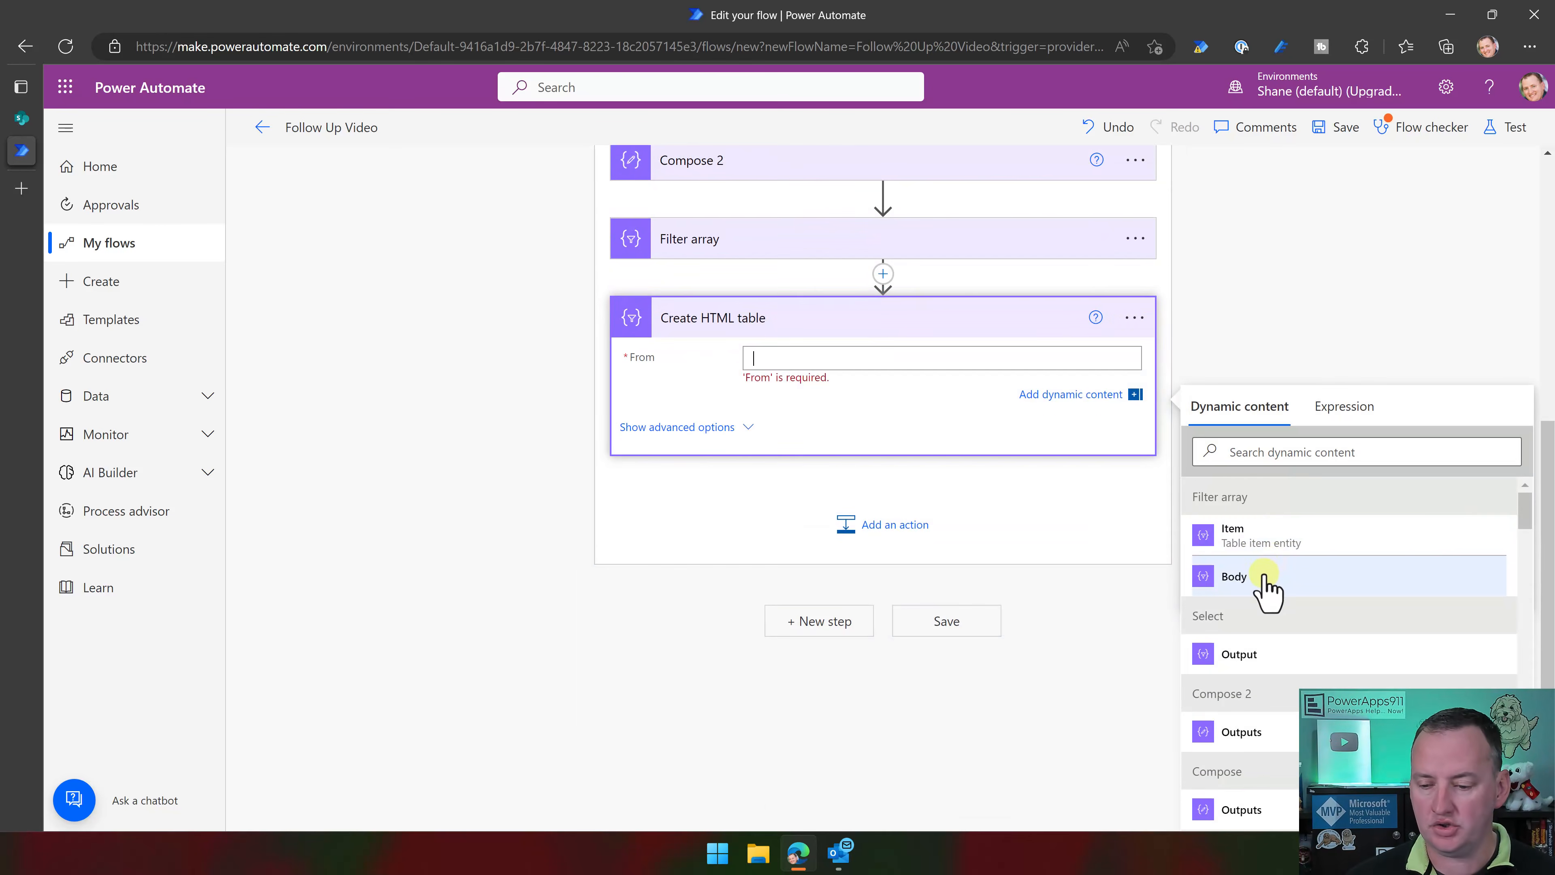
{"action": "left_click", "coordinate": [1263, 578]}
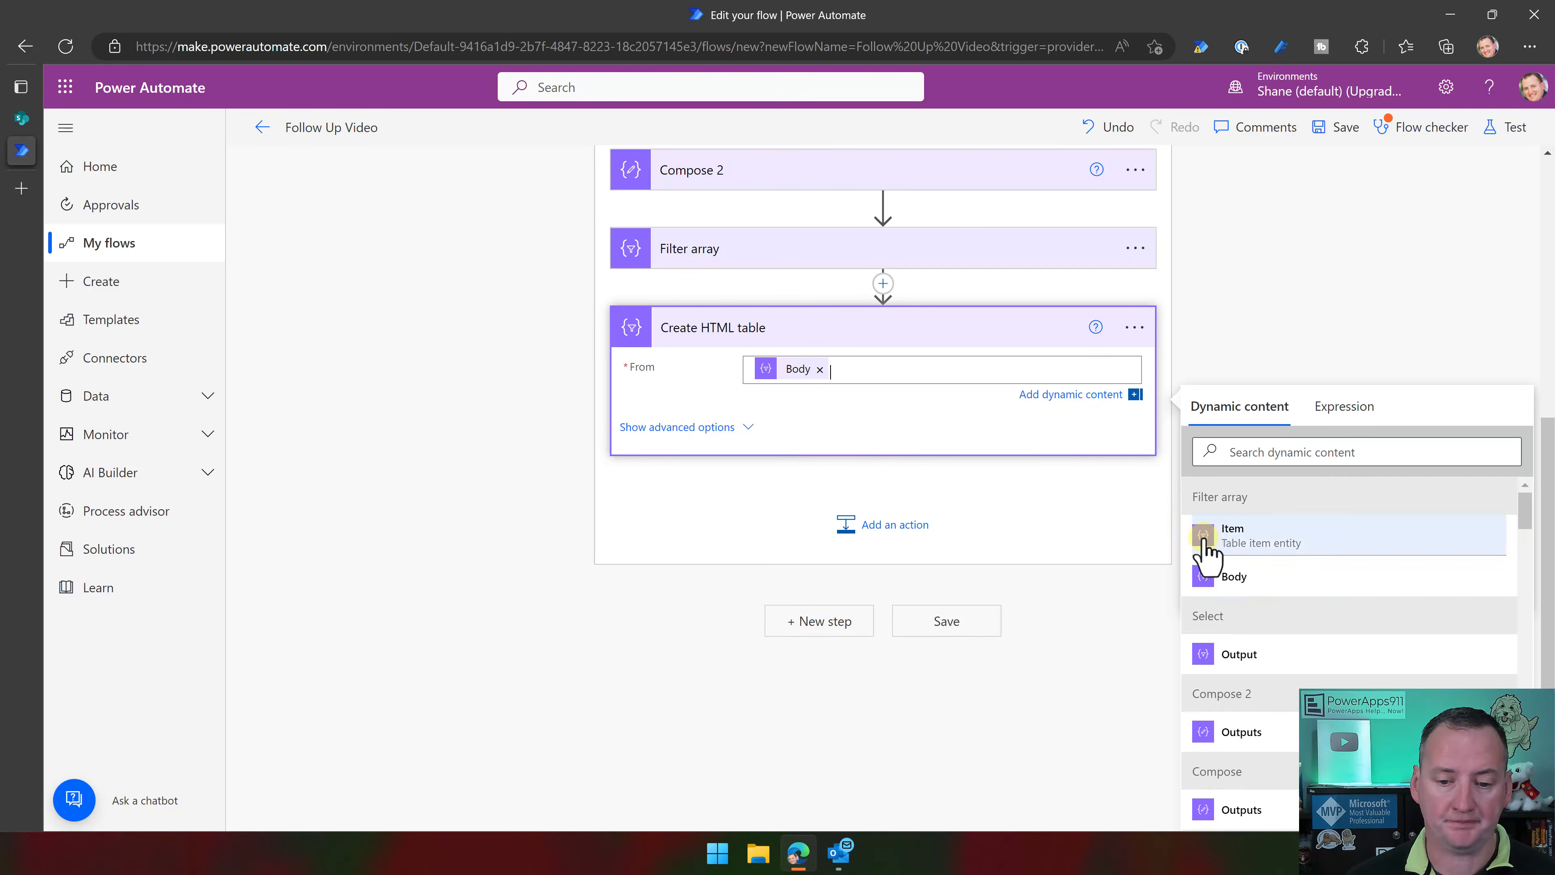
{"action": "left_click", "coordinate": [748, 426]}
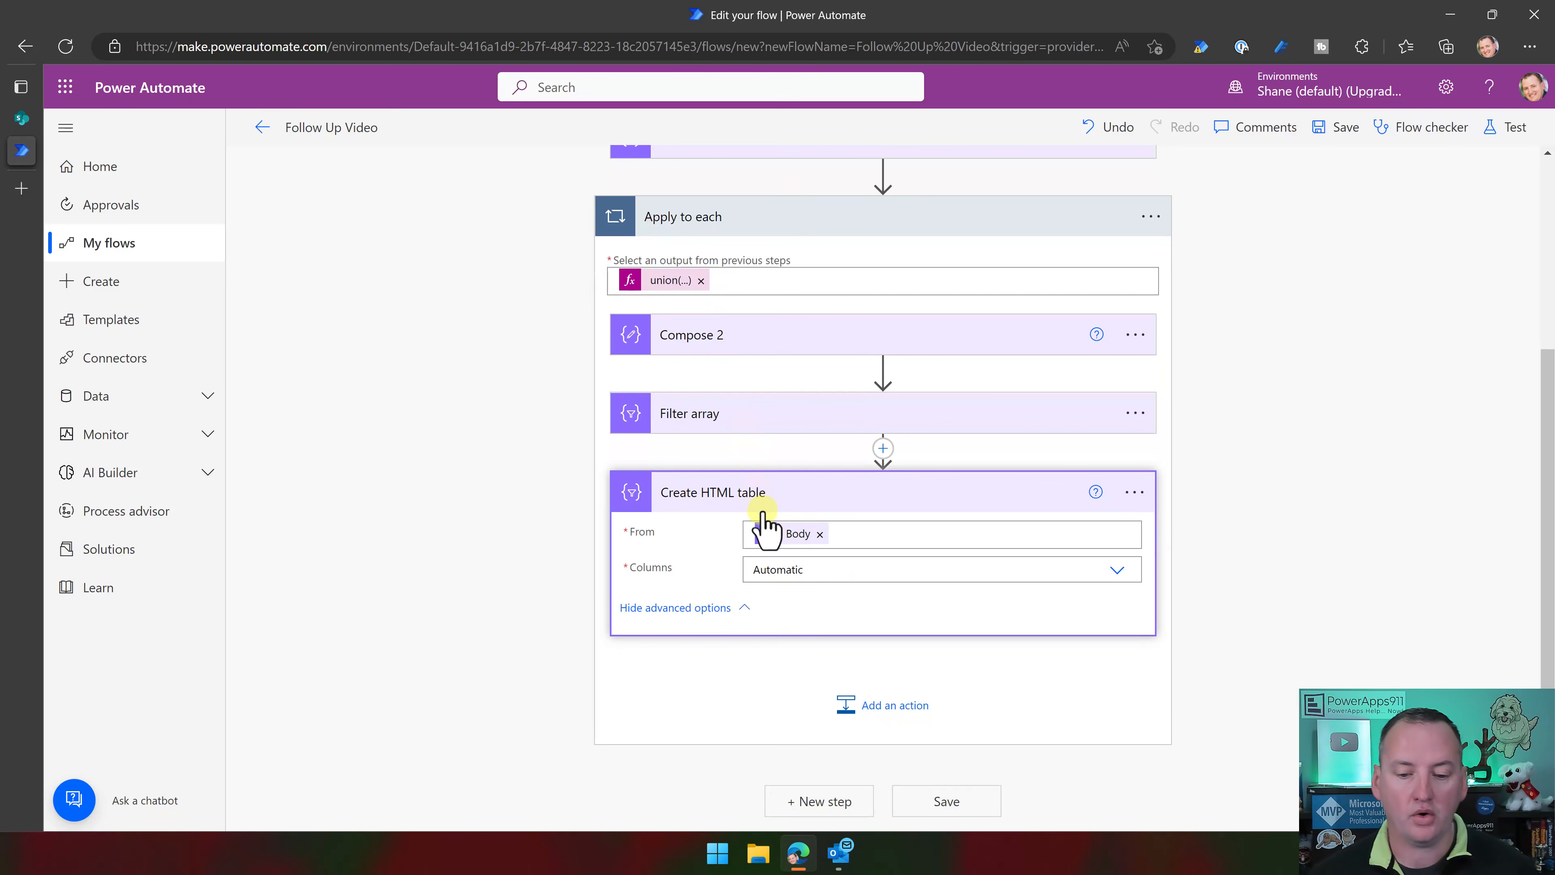
{"action": "left_click", "coordinate": [877, 579]}
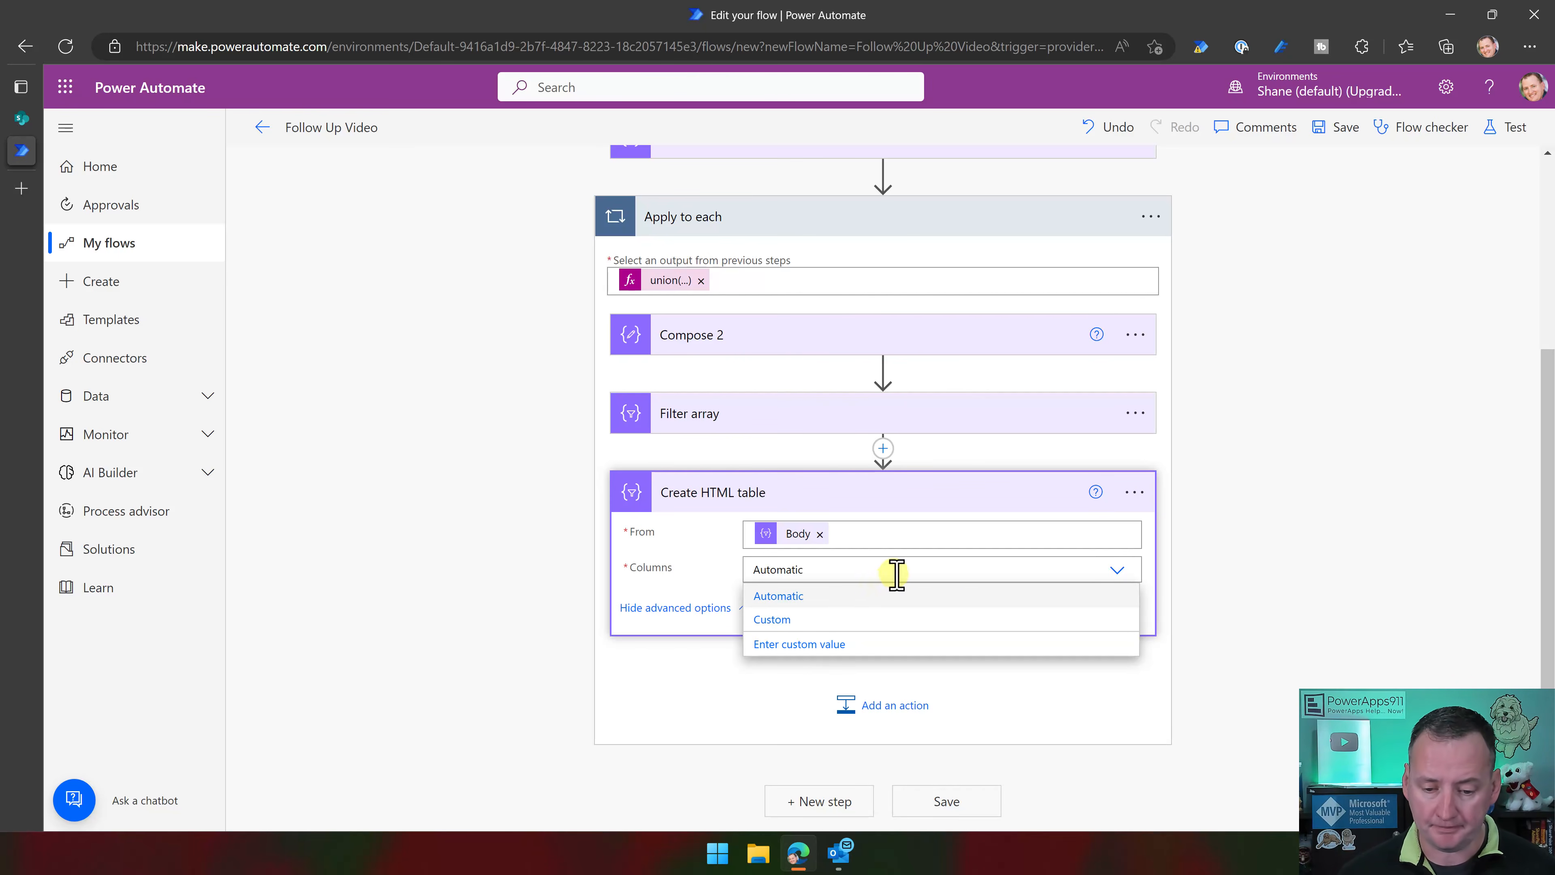
{"action": "left_click", "coordinate": [824, 631]}
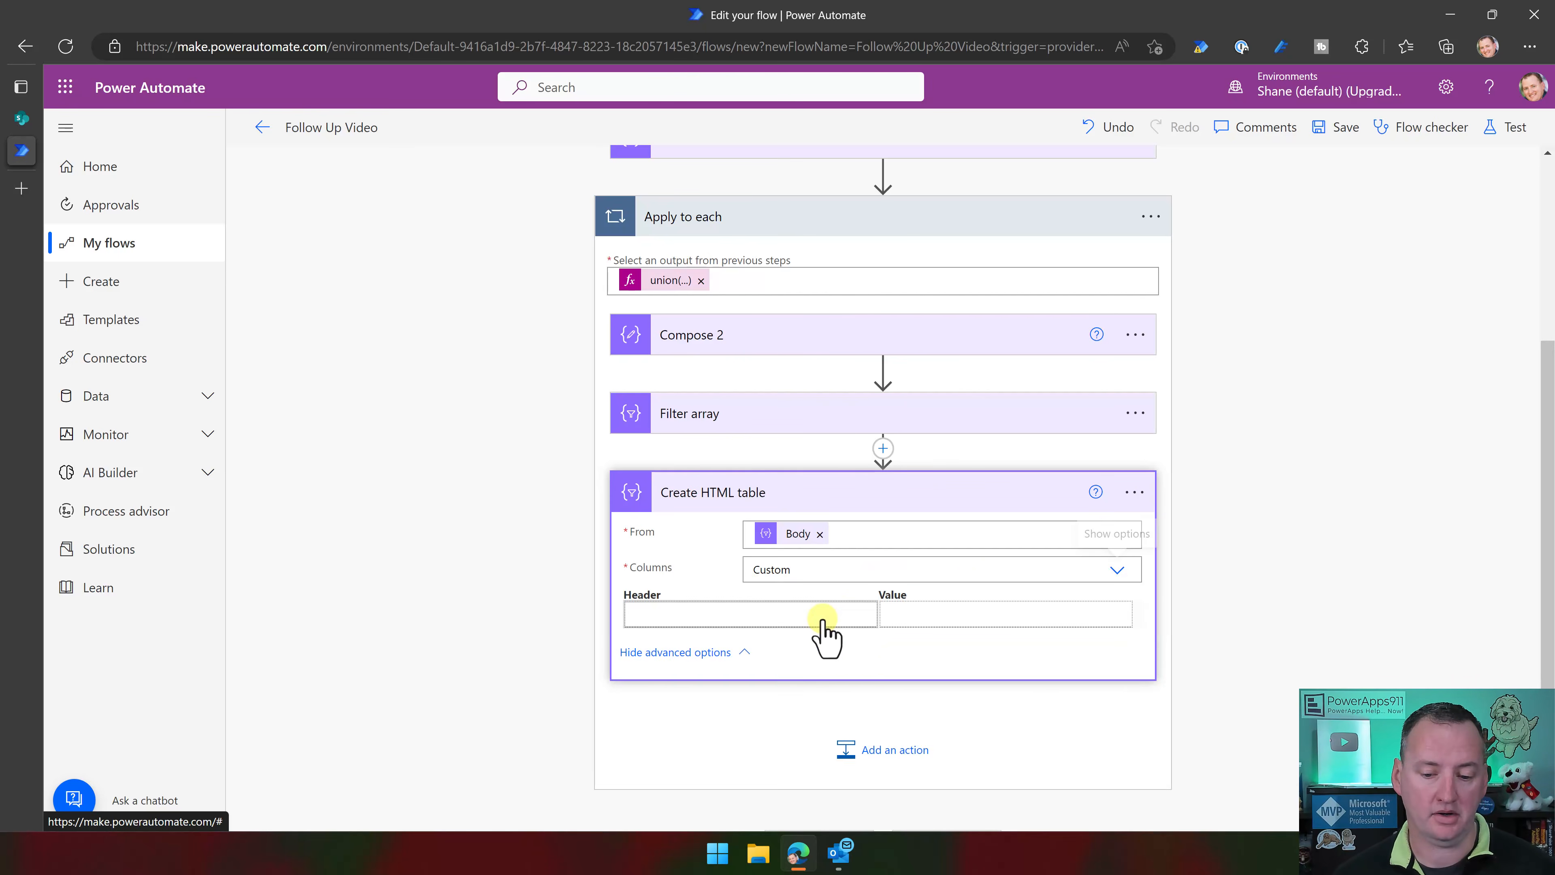
{"action": "scroll", "coordinate": [893, 541], "scroll_direction": "down", "scroll_amount": 1}
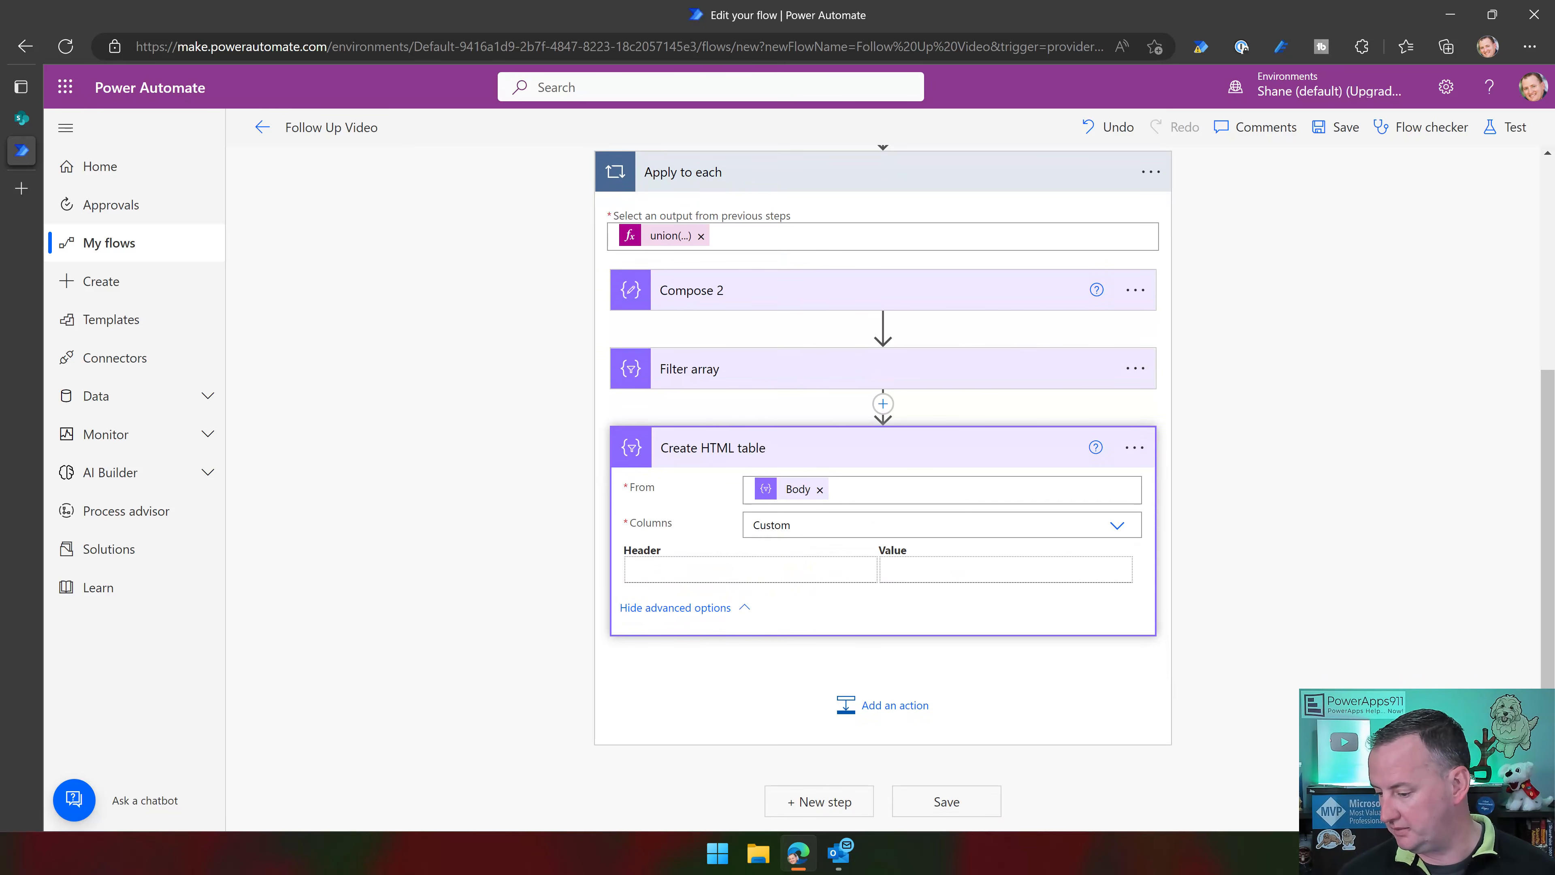
Enter the HTML table headers Customer, Status, FollowUpDate and Description
{"action": "left_click", "coordinate": [705, 573]}
{"action": "type", "text": "customer"}
{"action": "key", "text": "Return"}
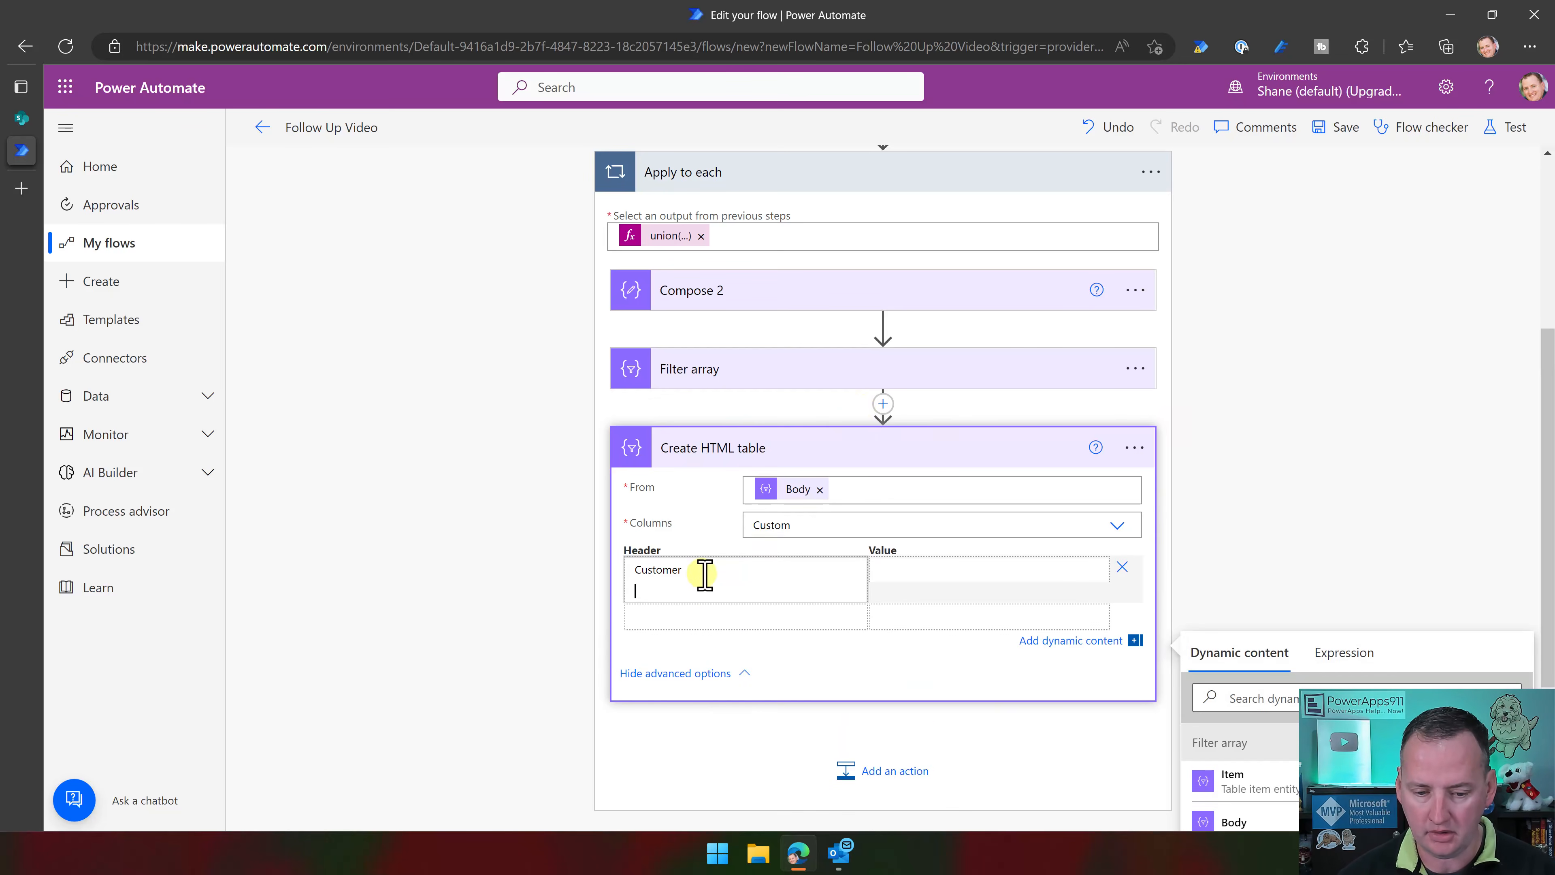
{"action": "key", "text": "BackSpace"}
{"action": "left_click", "coordinate": [741, 594]}
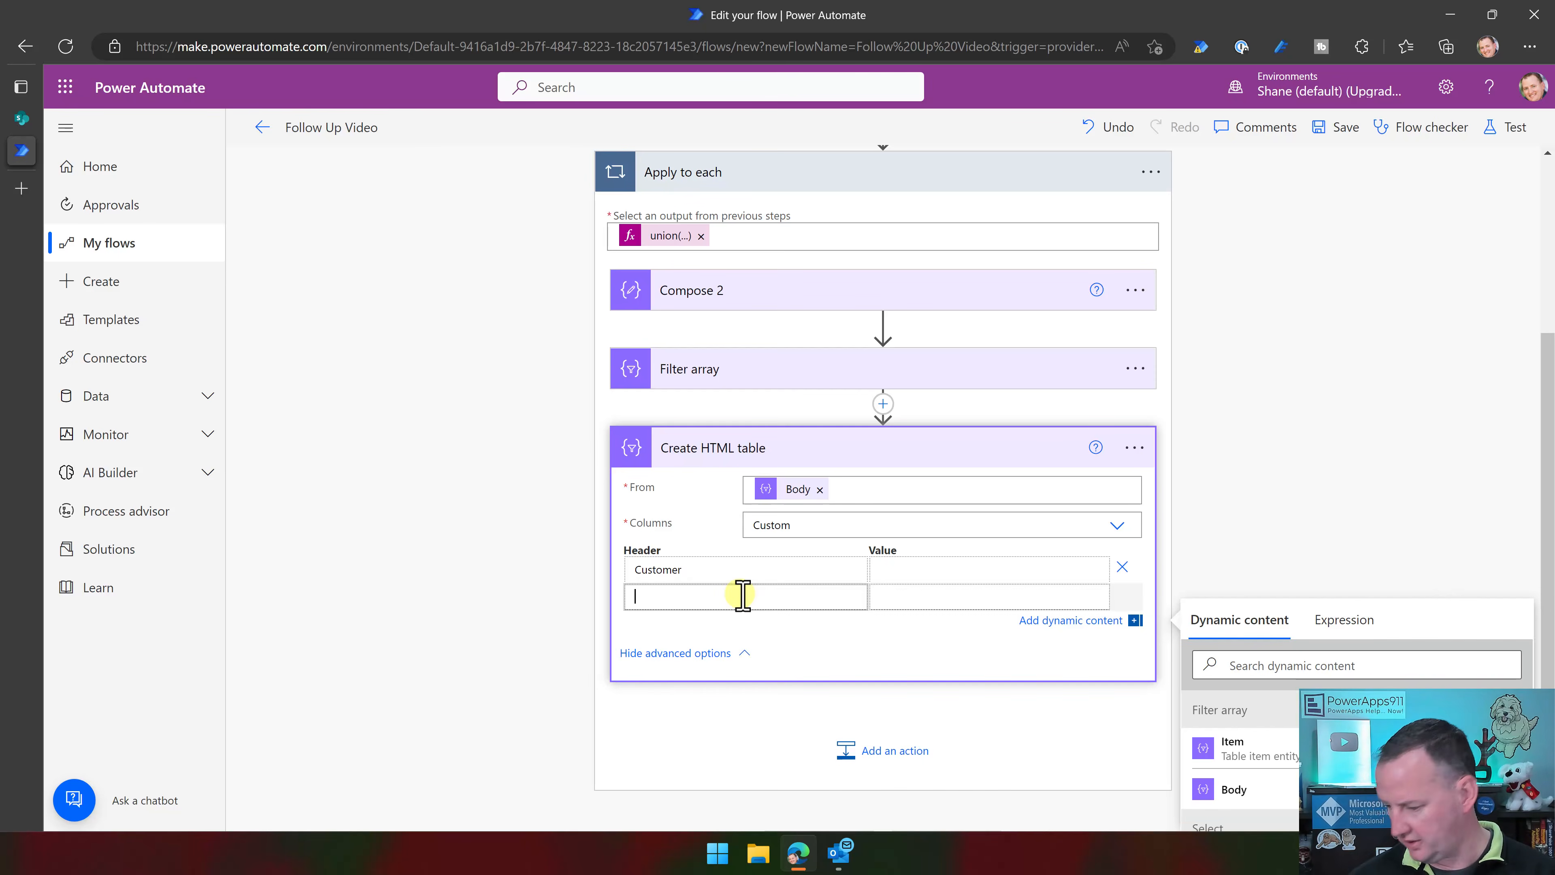
{"action": "type", "text": "Status"}
{"action": "left_click", "coordinate": [675, 625]}
{"action": "type", "text": "FollowUp"}
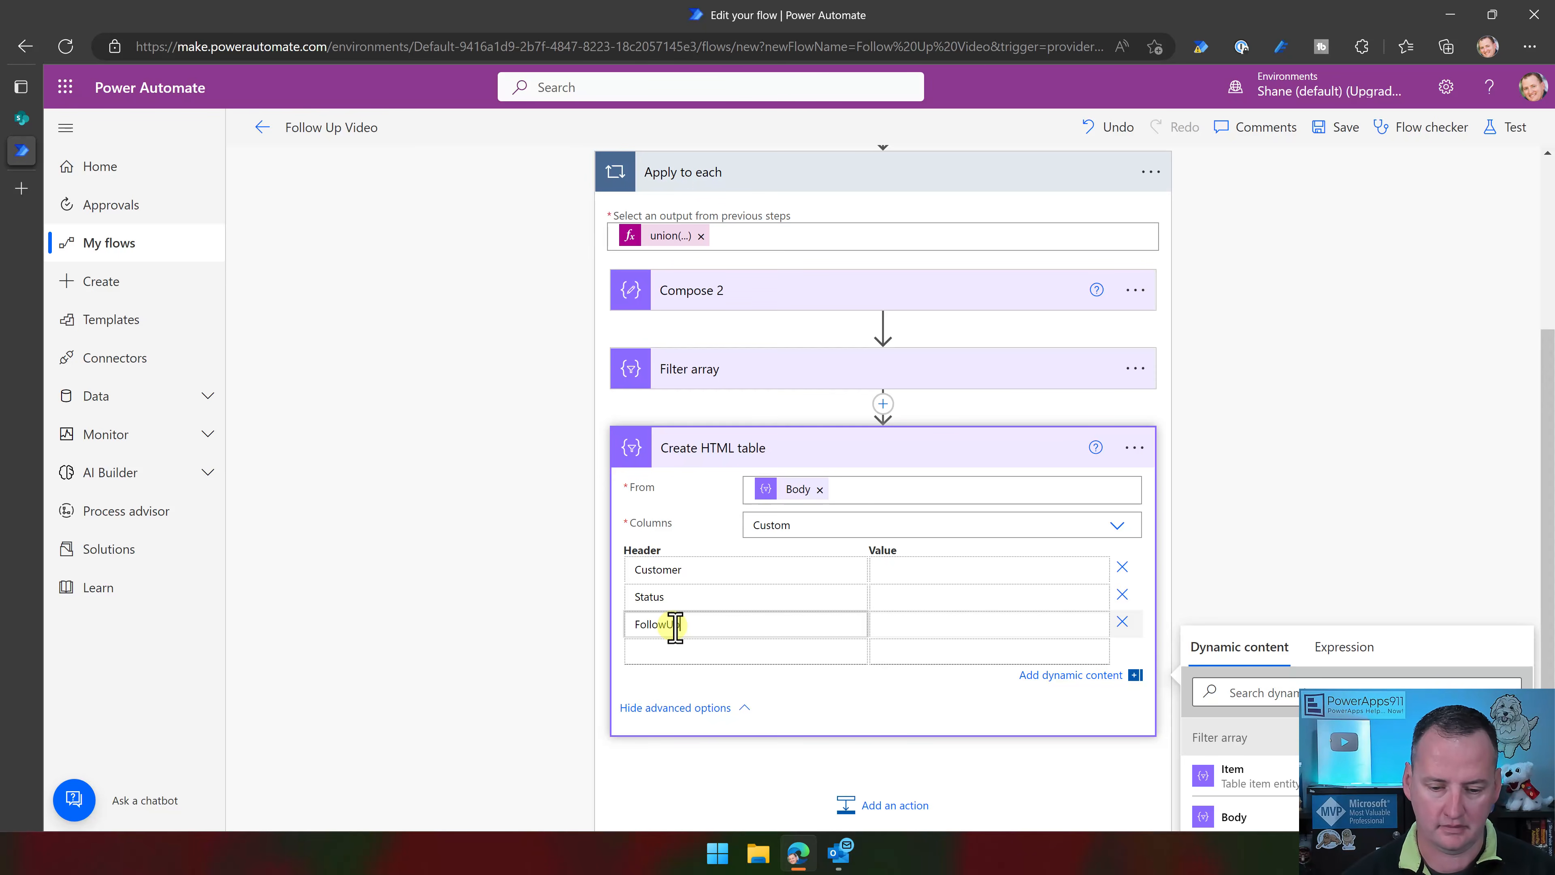
{"action": "type", "text": "Date"}
{"action": "left_click", "coordinate": [661, 648]}
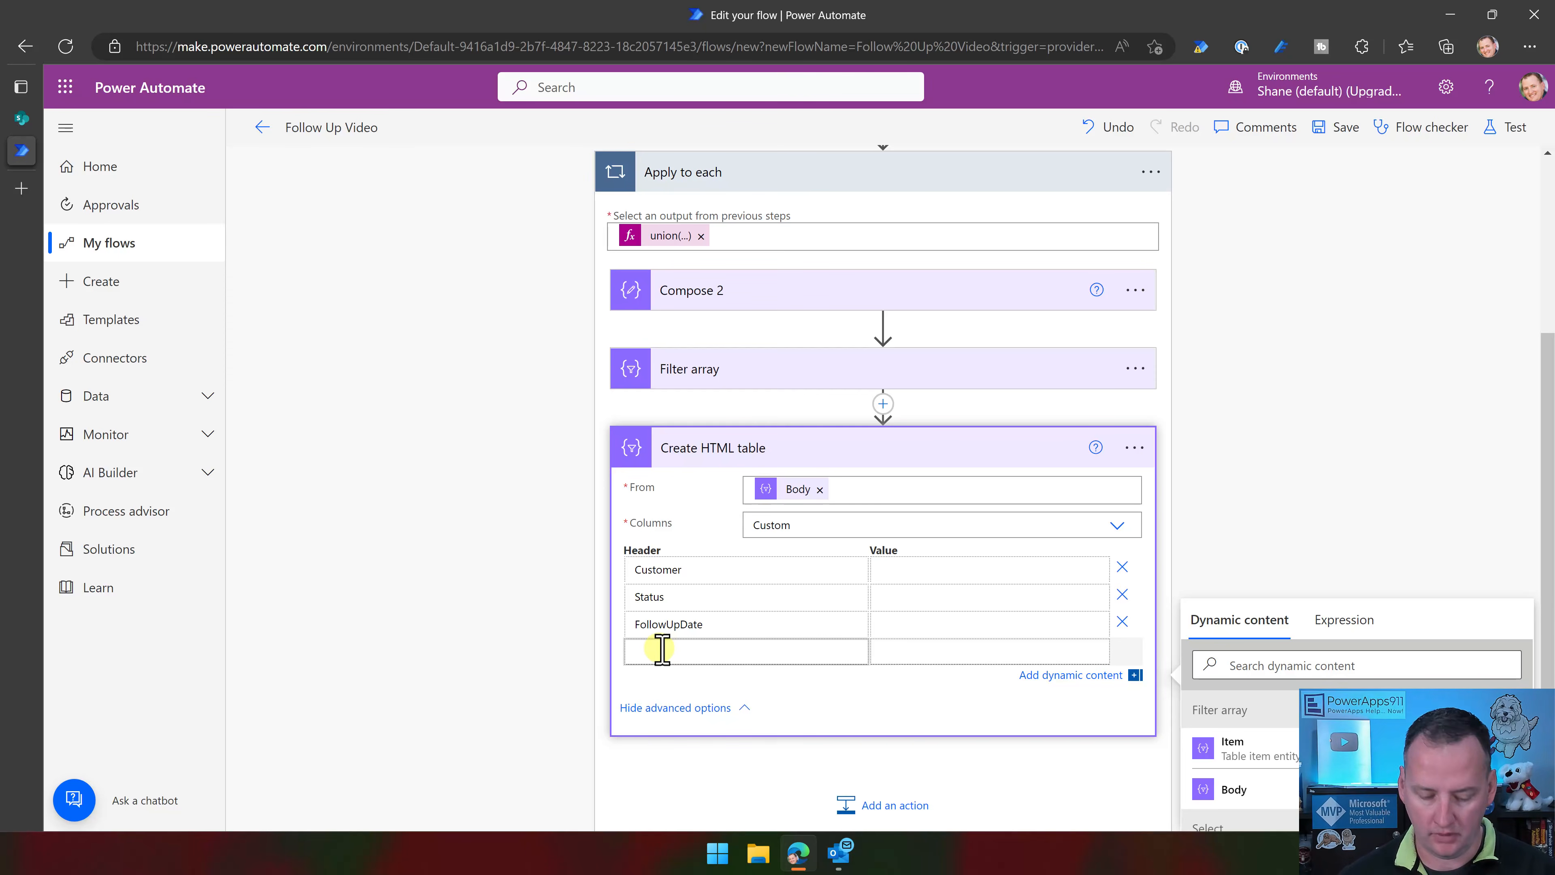
{"action": "type", "text": "Description"}
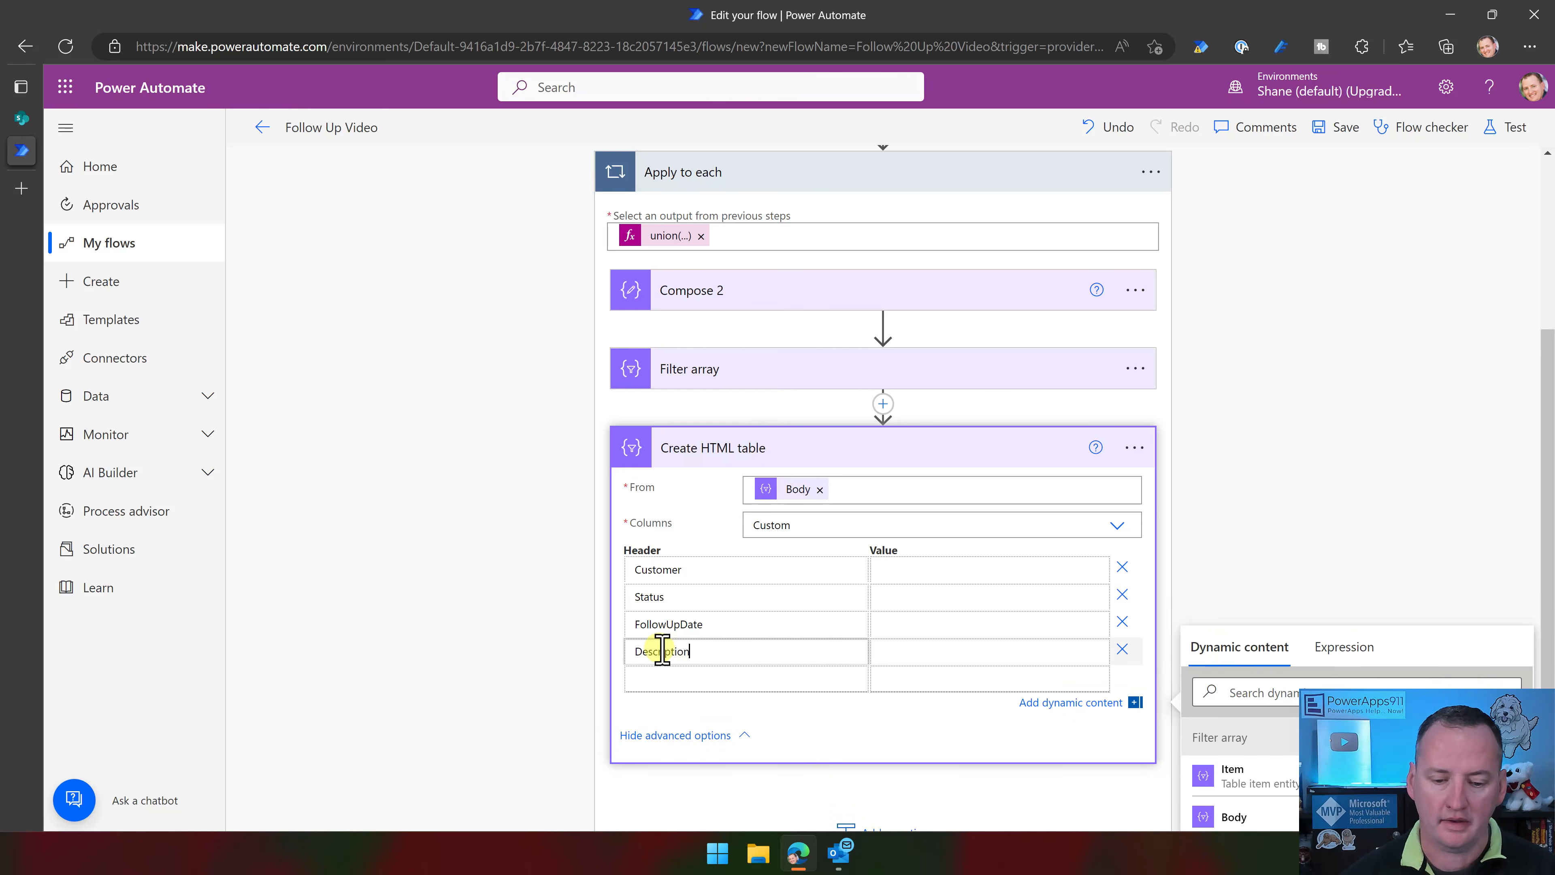
Search the dynamic content for "customer" for the Customer header's value and review the preceding actions in the loop
{"action": "left_click", "coordinate": [943, 576]}
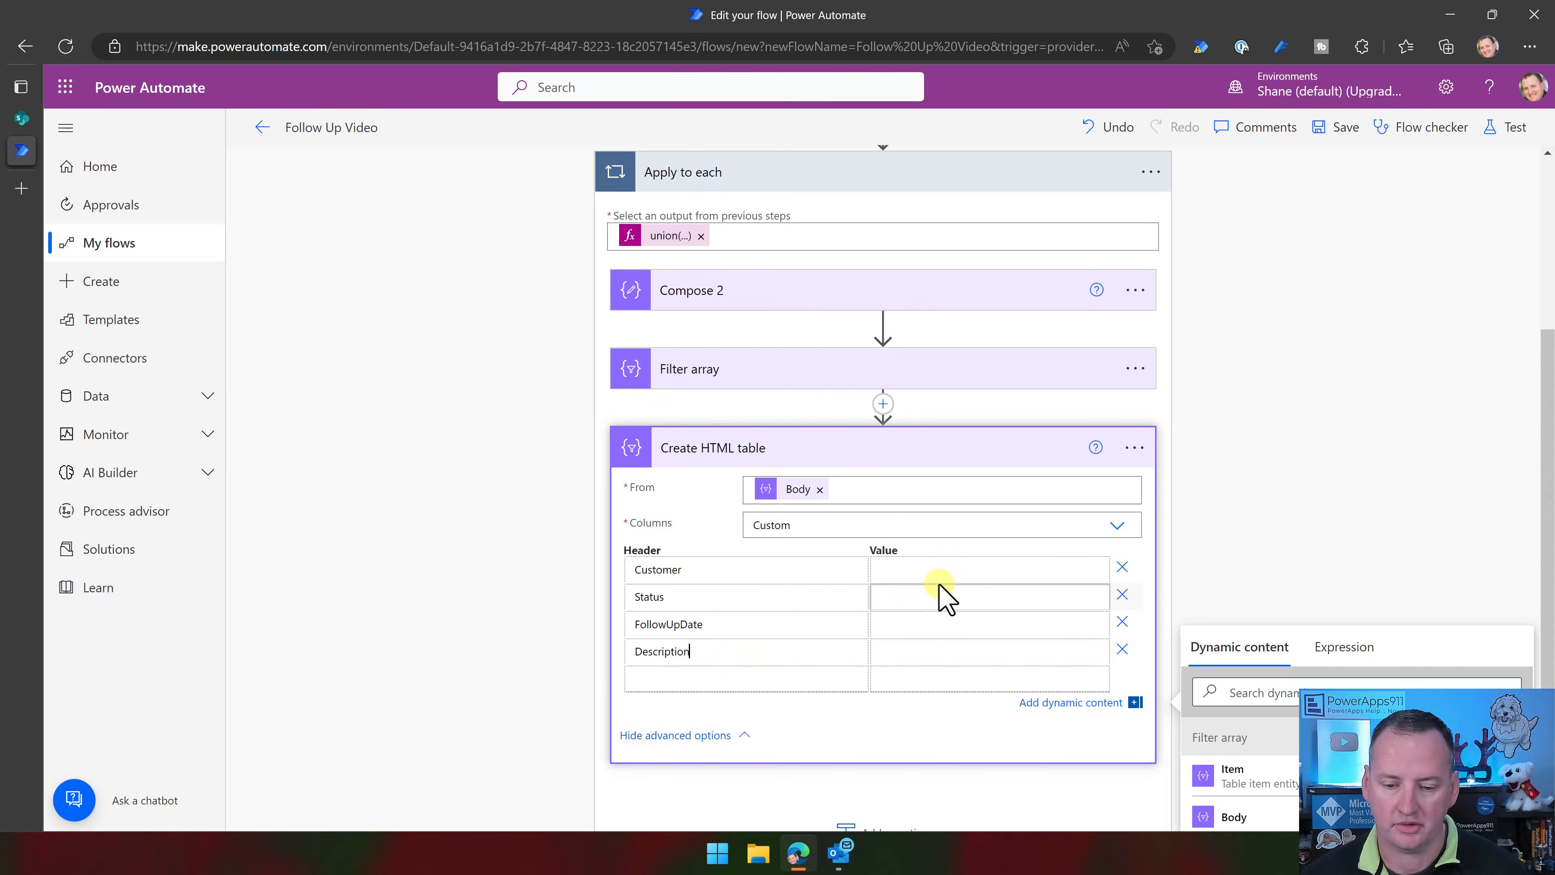
{"action": "scroll", "coordinate": [1041, 521], "scroll_direction": "down", "scroll_amount": 2}
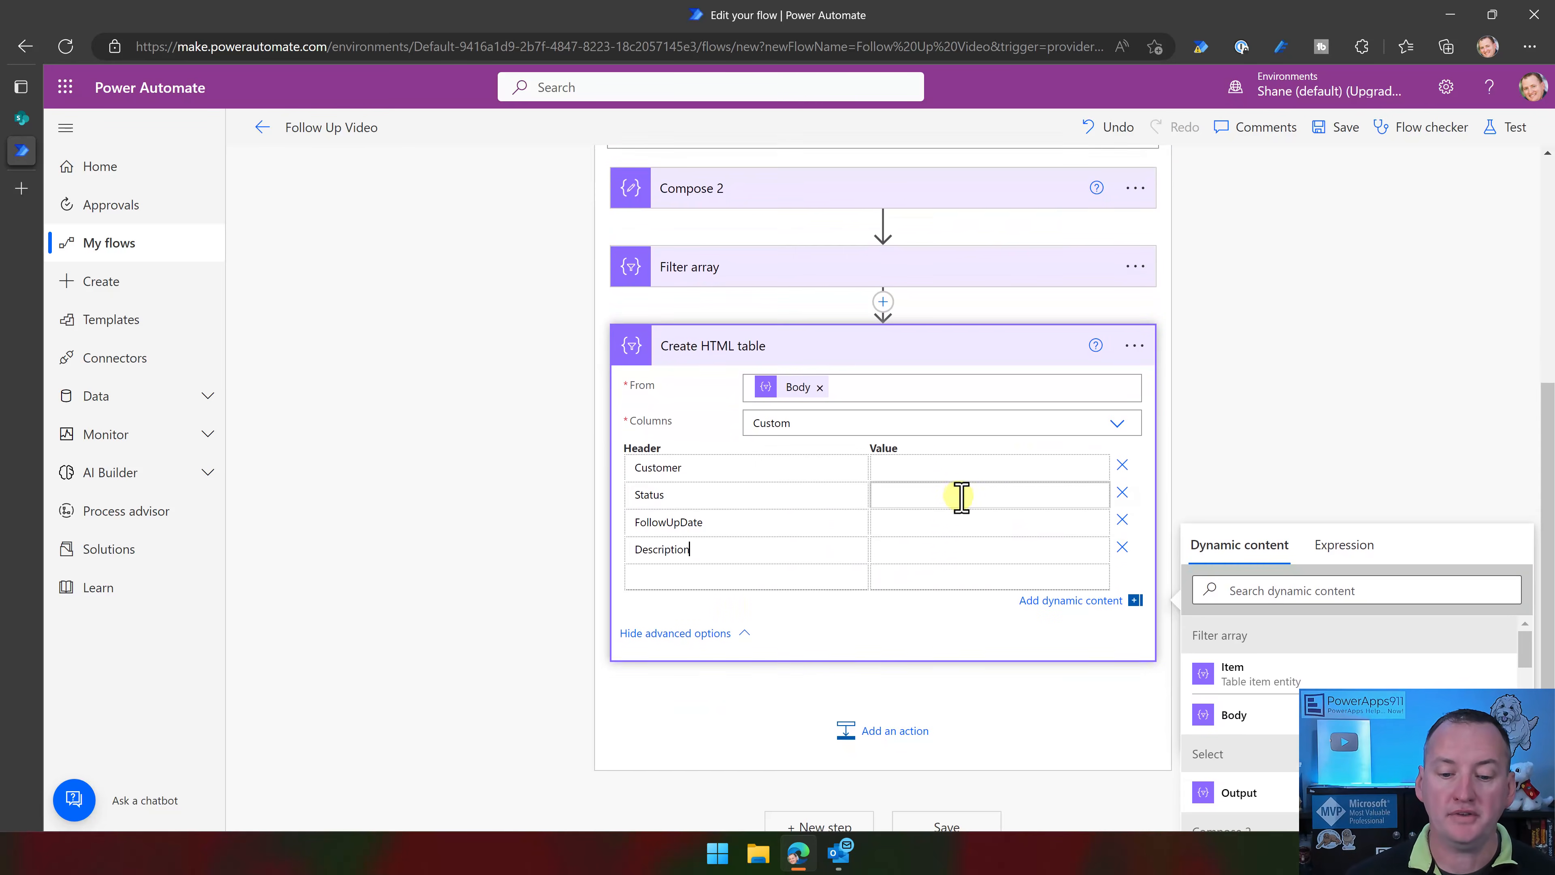
{"action": "left_click", "coordinate": [951, 473]}
{"action": "scroll", "coordinate": [1359, 543], "scroll_direction": "down", "scroll_amount": 2}
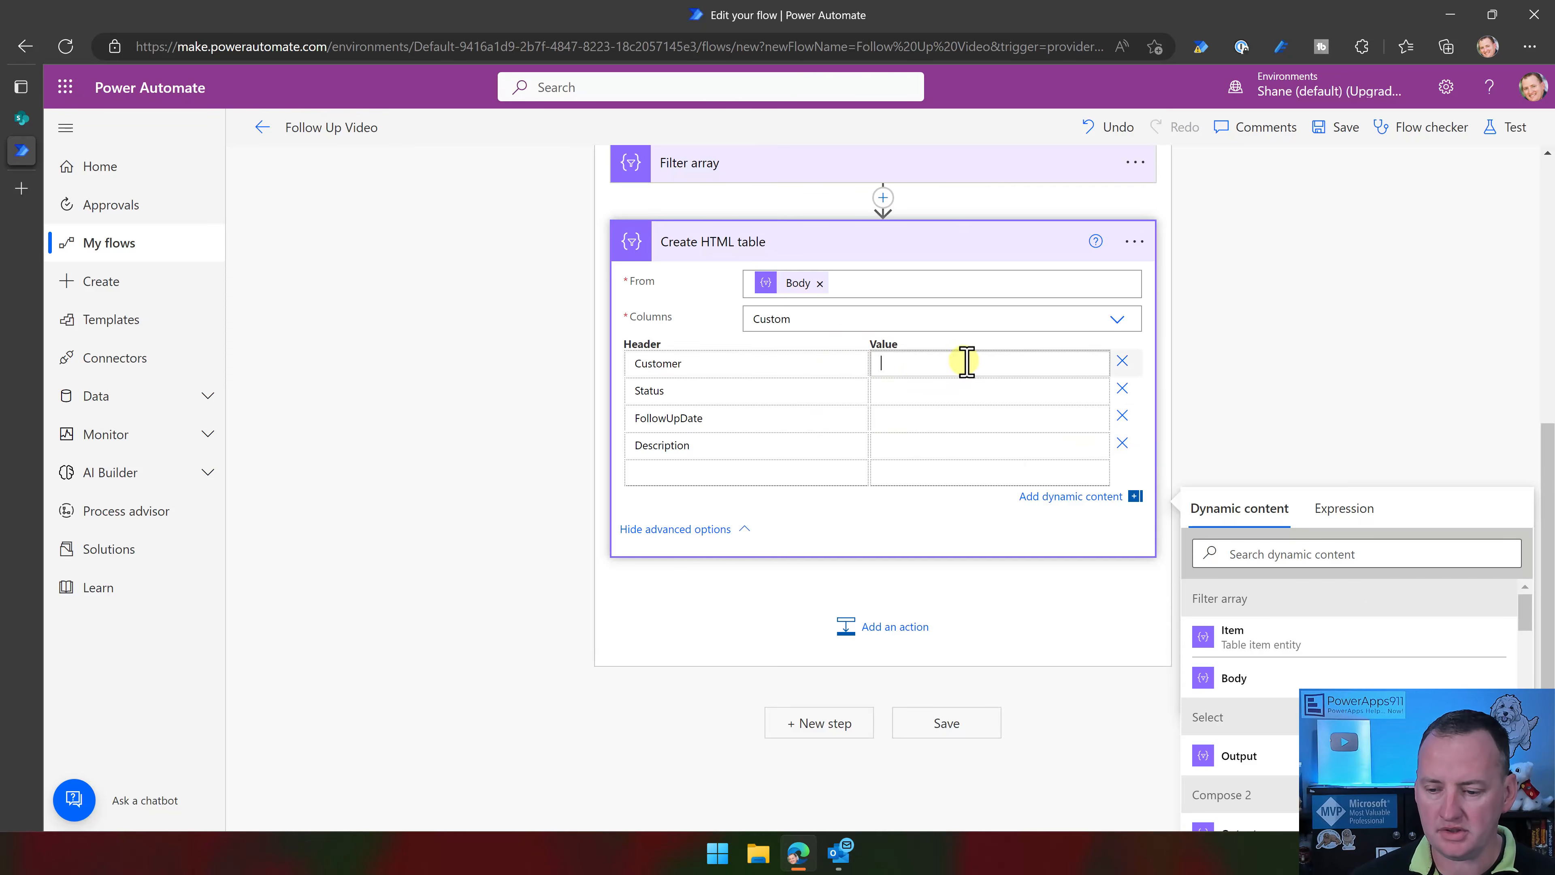
{"action": "left_click", "coordinate": [1310, 548]}
{"action": "type", "text": "customer"}
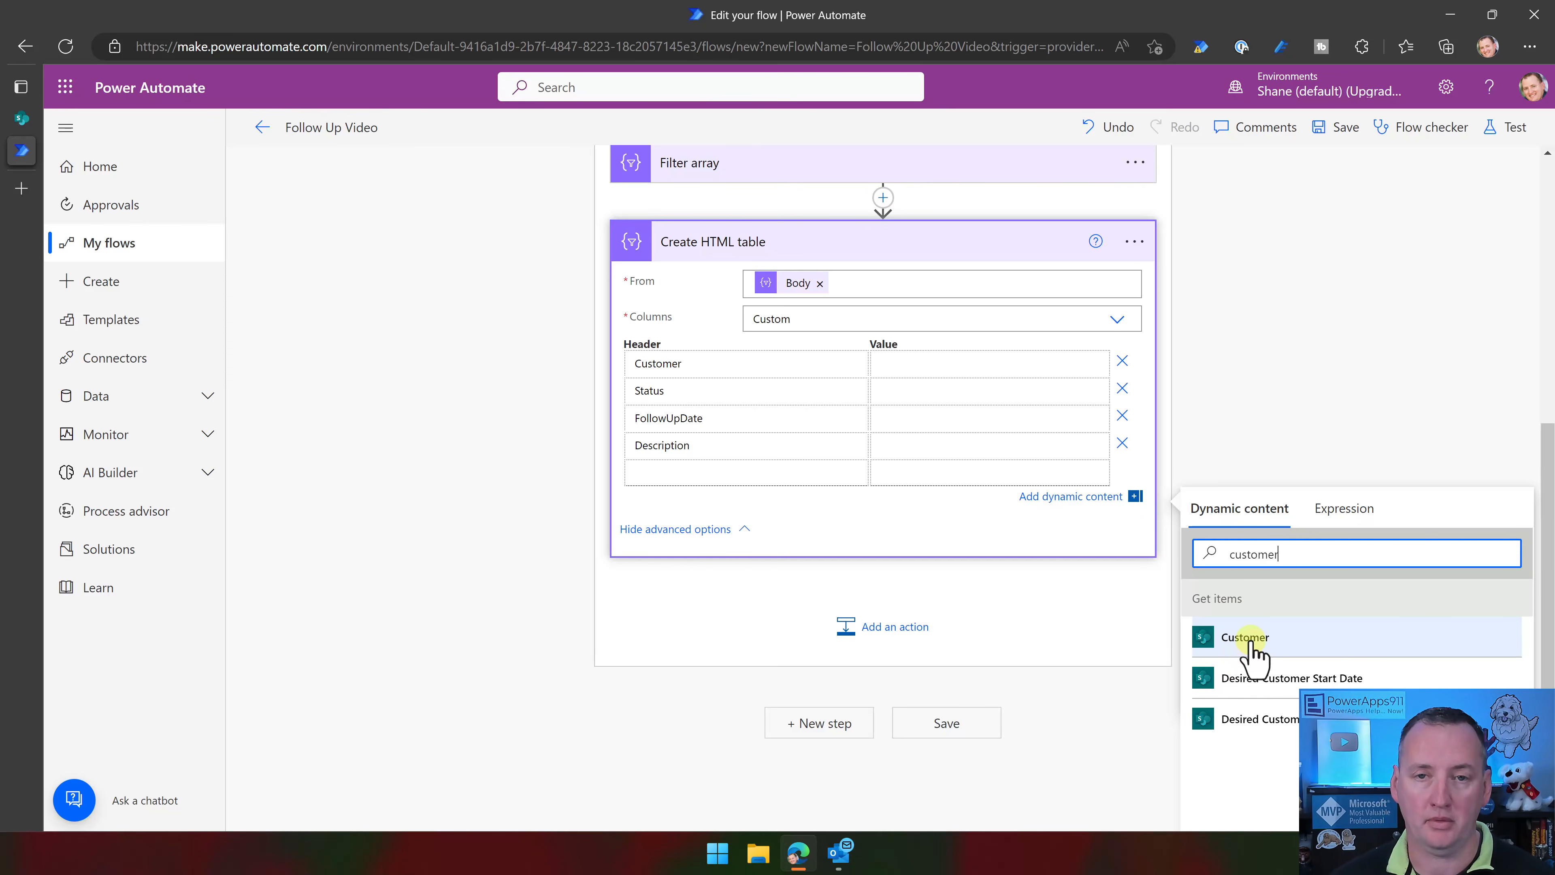
{"action": "scroll", "coordinate": [882, 532], "scroll_direction": "up", "scroll_amount": 6}
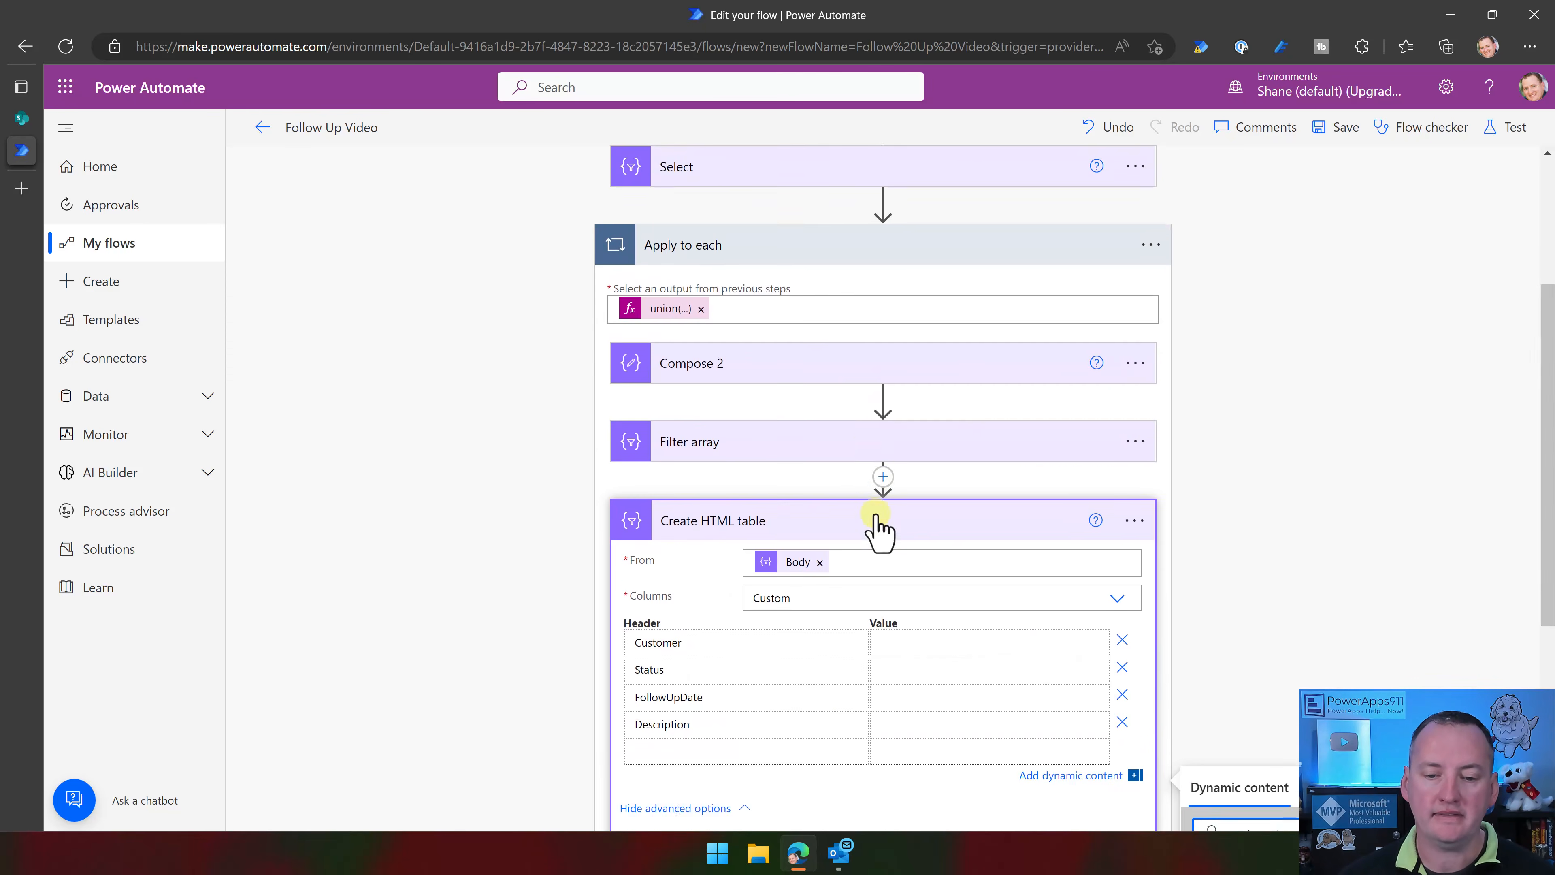
{"action": "scroll", "coordinate": [808, 444], "scroll_direction": "up", "scroll_amount": 2}
{"action": "scroll", "coordinate": [761, 497], "scroll_direction": "down", "scroll_amount": 4}
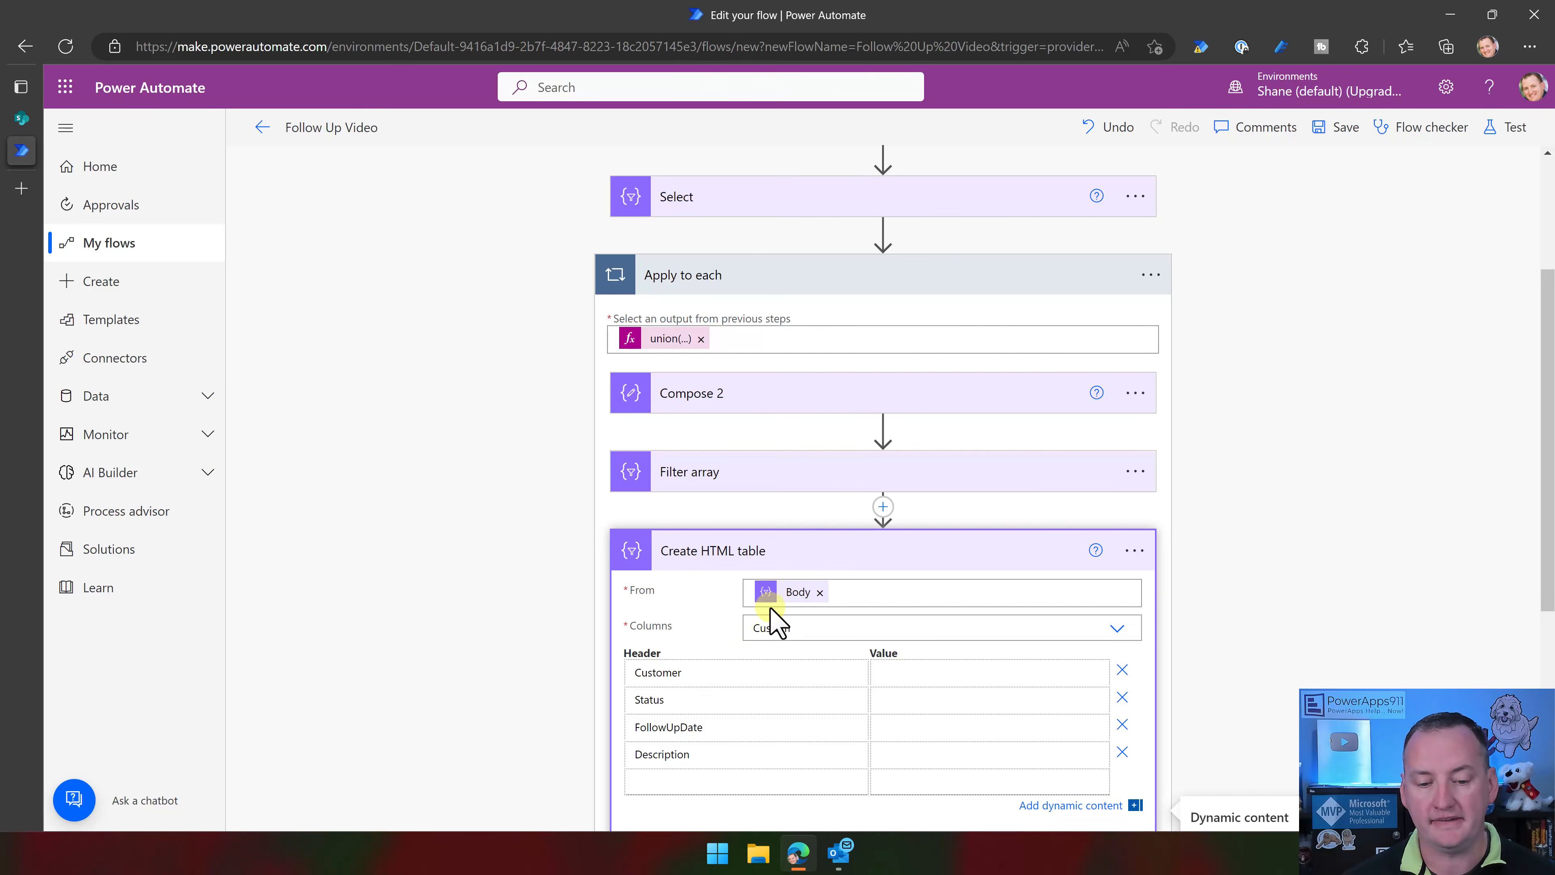
{"action": "scroll", "coordinate": [805, 511], "scroll_direction": "down", "scroll_amount": 3}
Start the expression Item()?[''] for the Customer header's value, leaving the field name between the quotes empty
{"action": "left_click", "coordinate": [932, 468]}
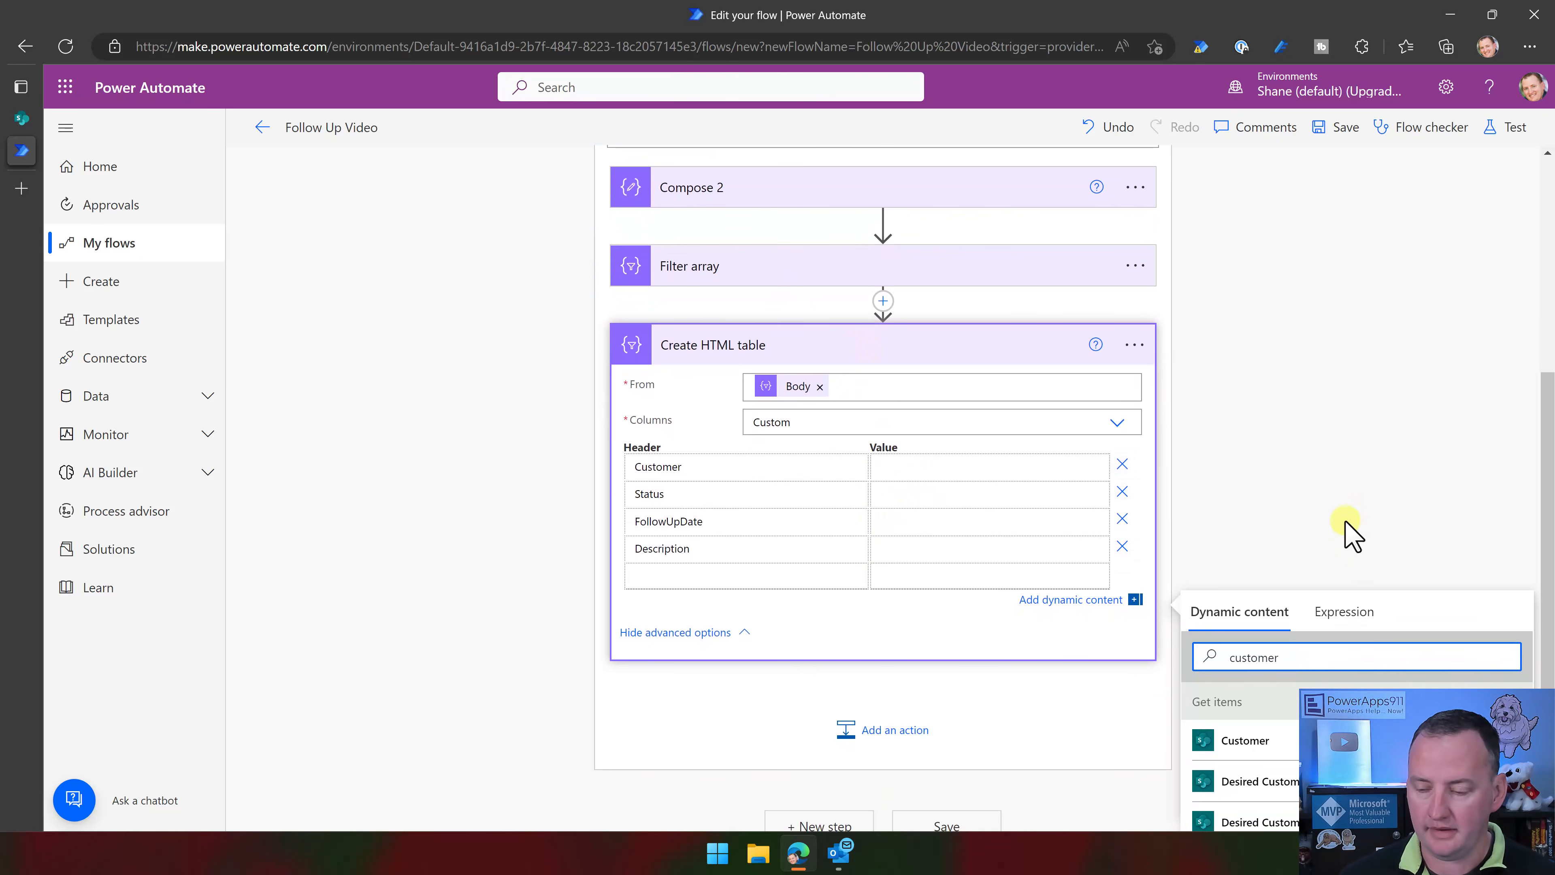
{"action": "scroll", "coordinate": [1334, 515], "scroll_direction": "down", "scroll_amount": 2}
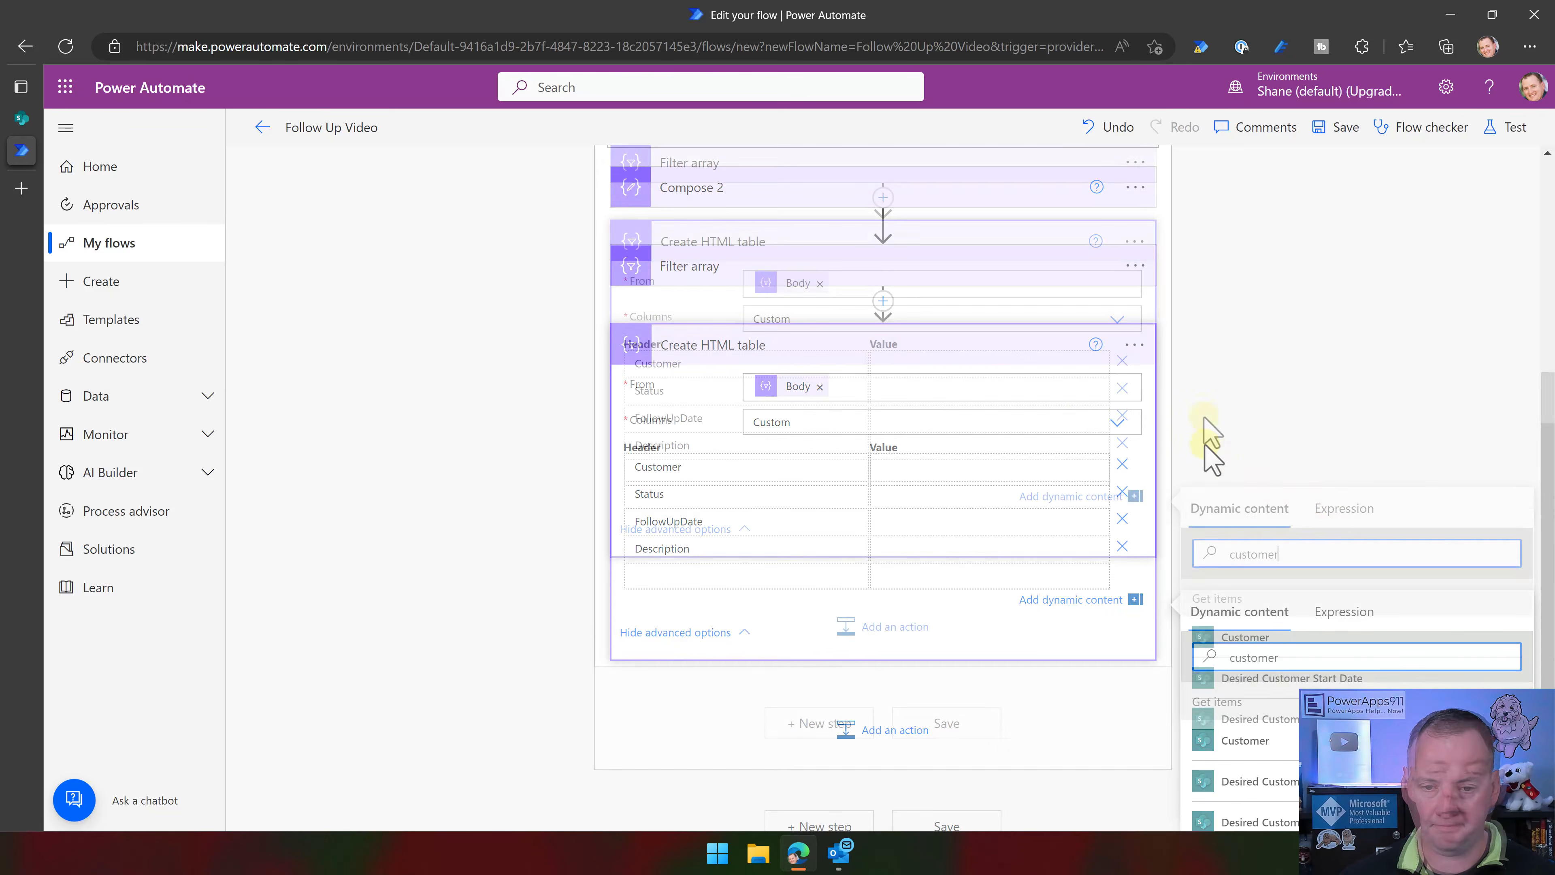
{"action": "left_click", "coordinate": [934, 362]}
{"action": "scroll", "coordinate": [1396, 466], "scroll_direction": "down", "scroll_amount": 1}
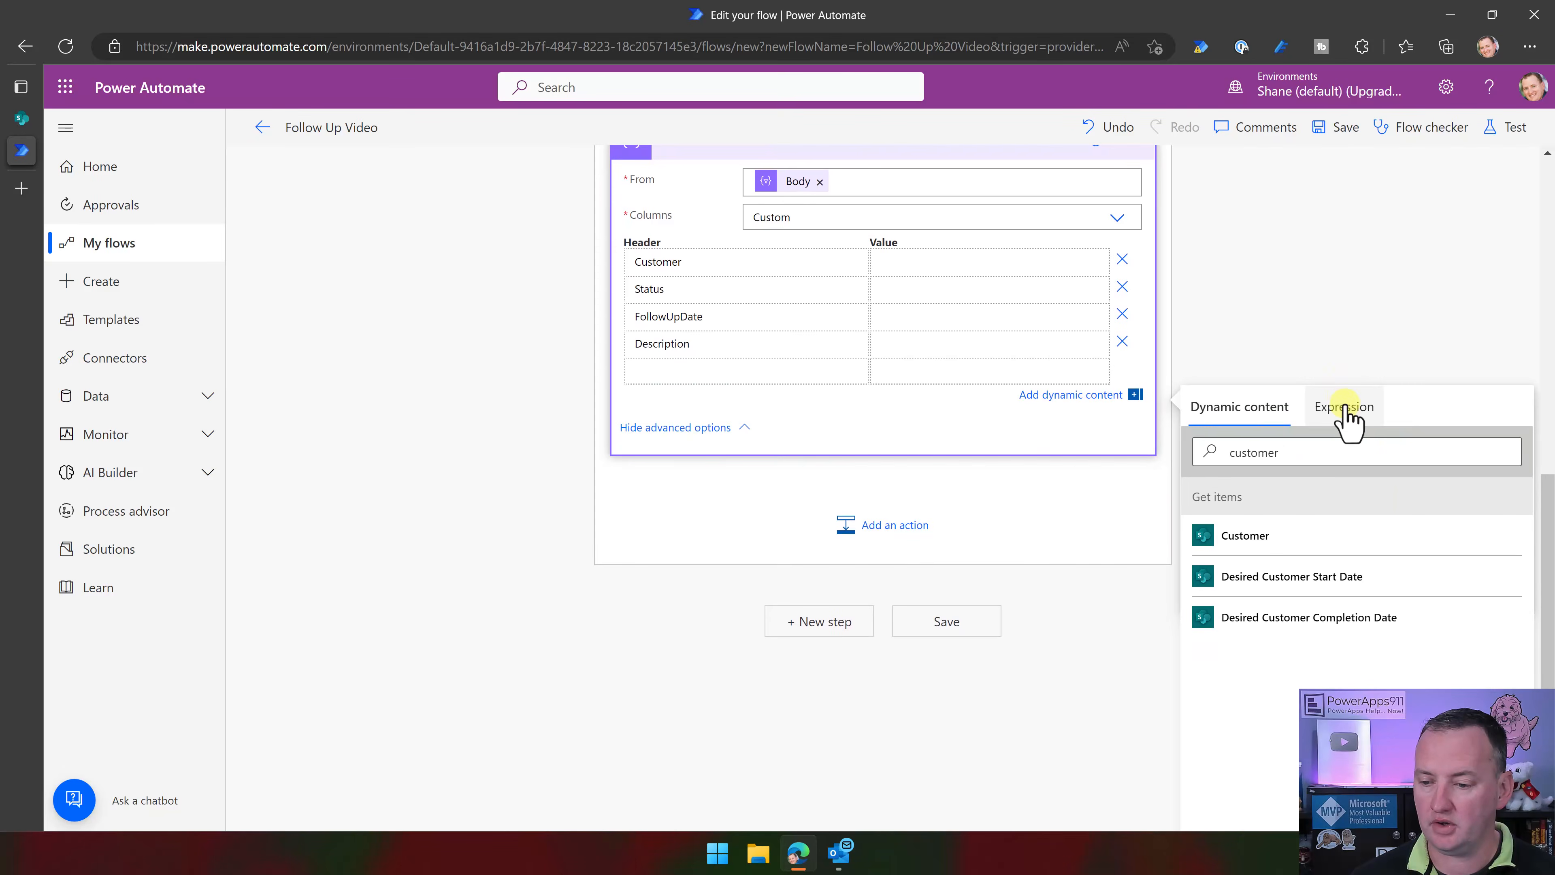
{"action": "left_click", "coordinate": [1345, 411]}
{"action": "type", "text": "Item()"}
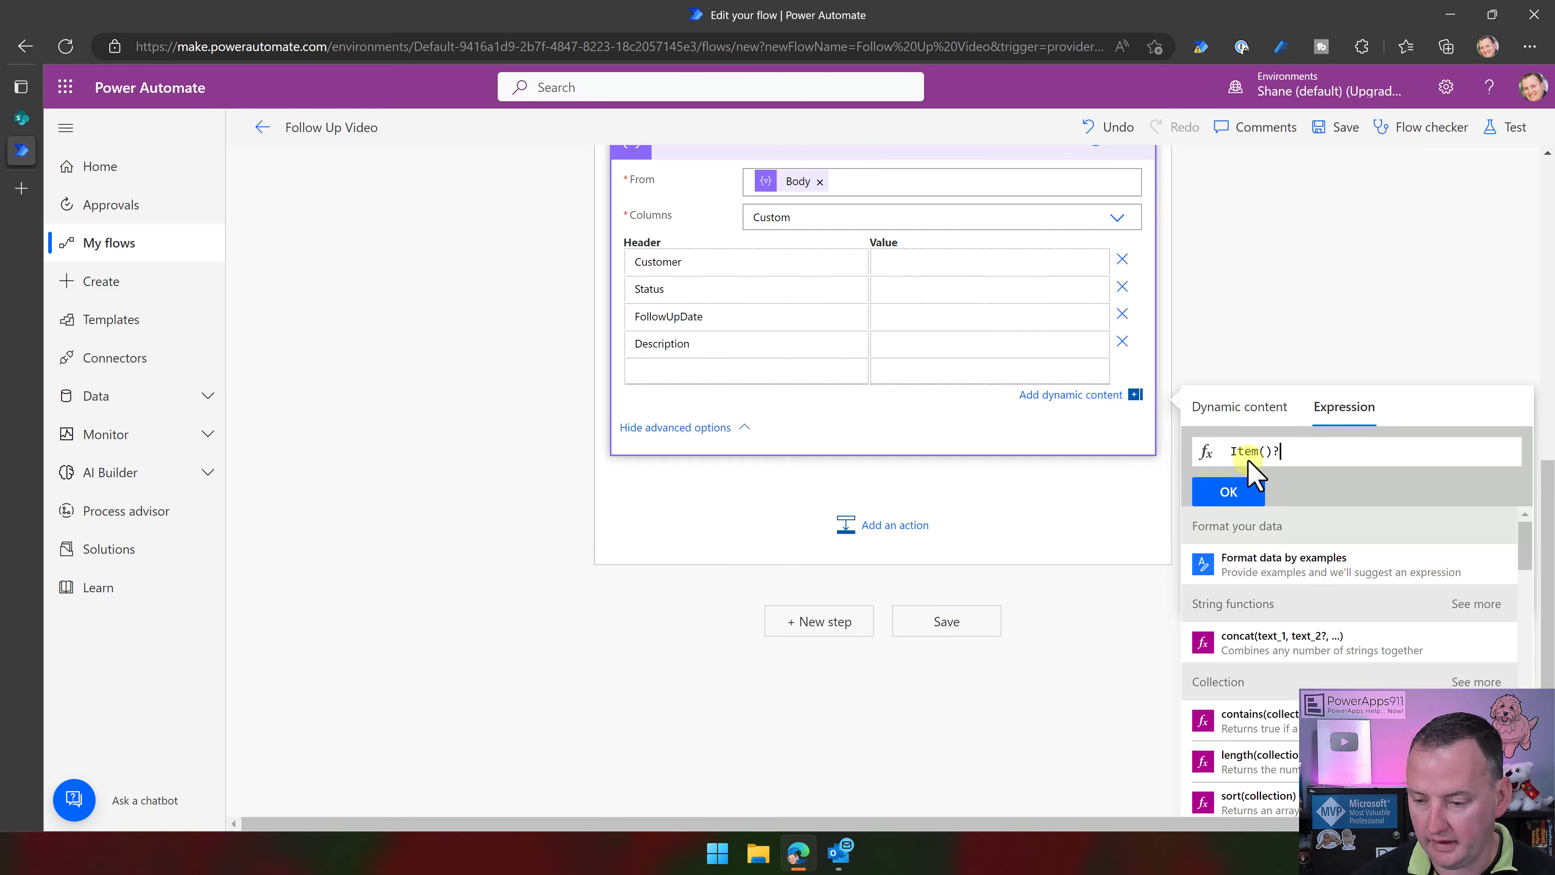
{"action": "type", "text": "?['"}
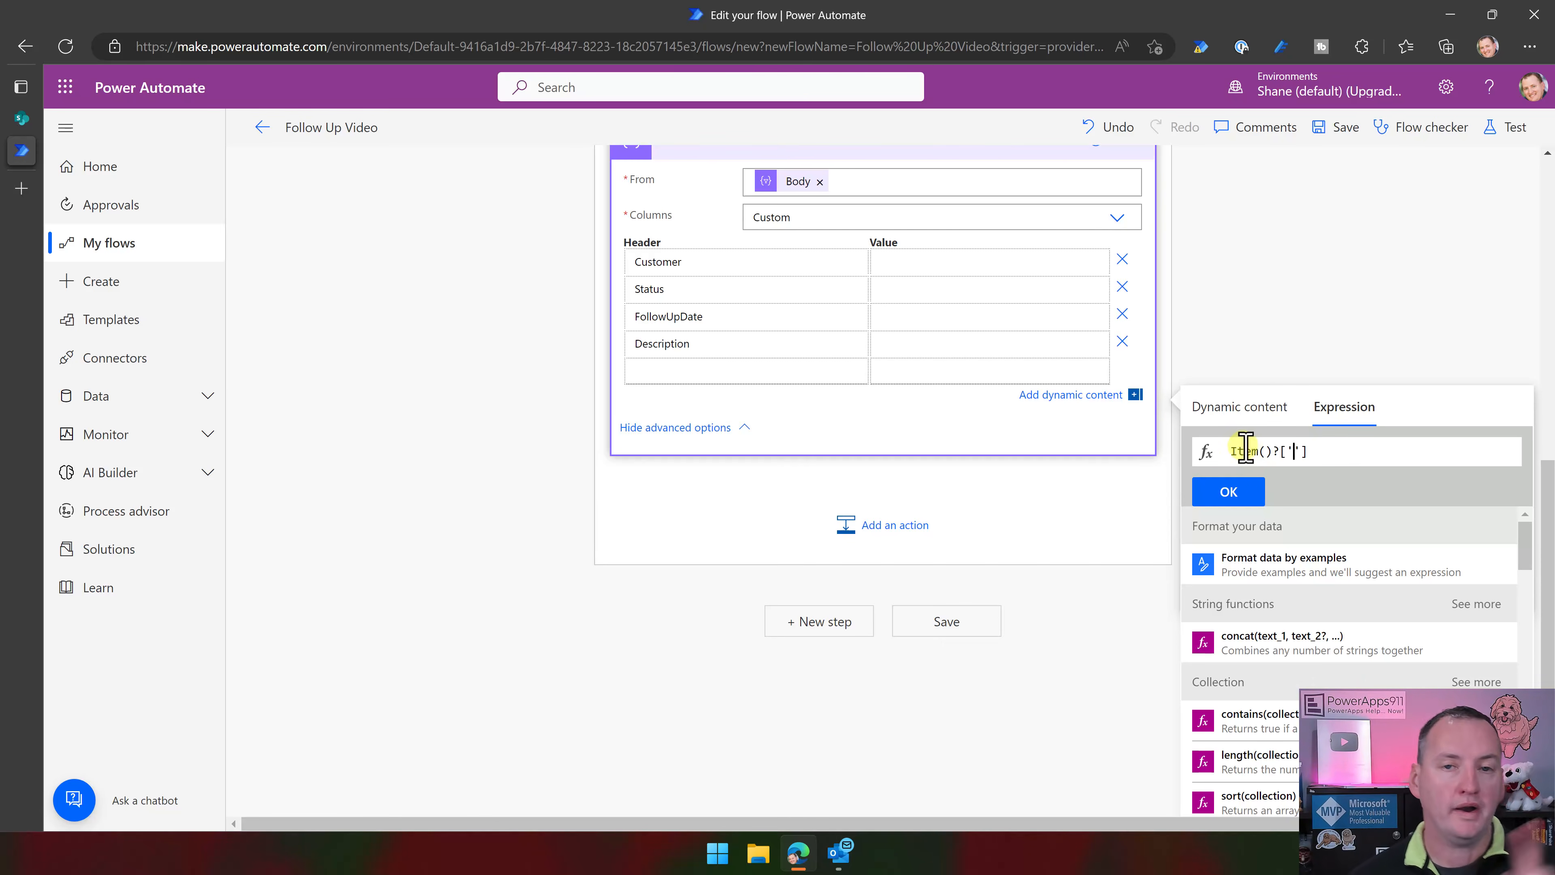
Switch to the SharePoint Leads List Copy, open its list settings and inspect the Customer column's internal field name in the page address
{"action": "left_click", "coordinate": [22, 119]}
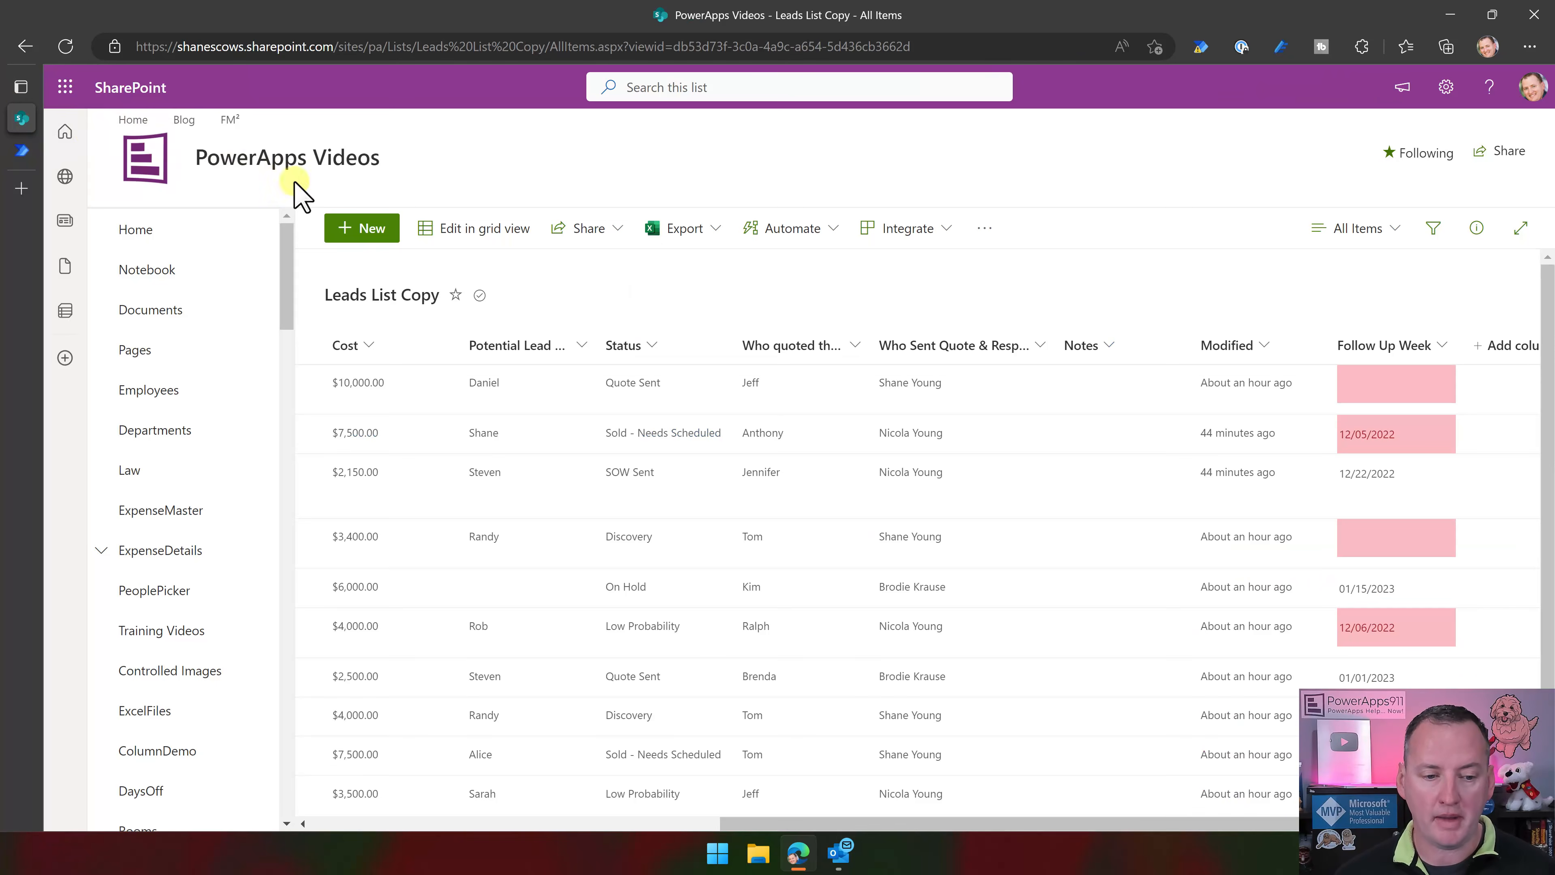
{"action": "left_click_drag", "start_coordinate": [729, 824], "coordinate": [1029, 821]}
{"action": "left_click", "coordinate": [1448, 88]}
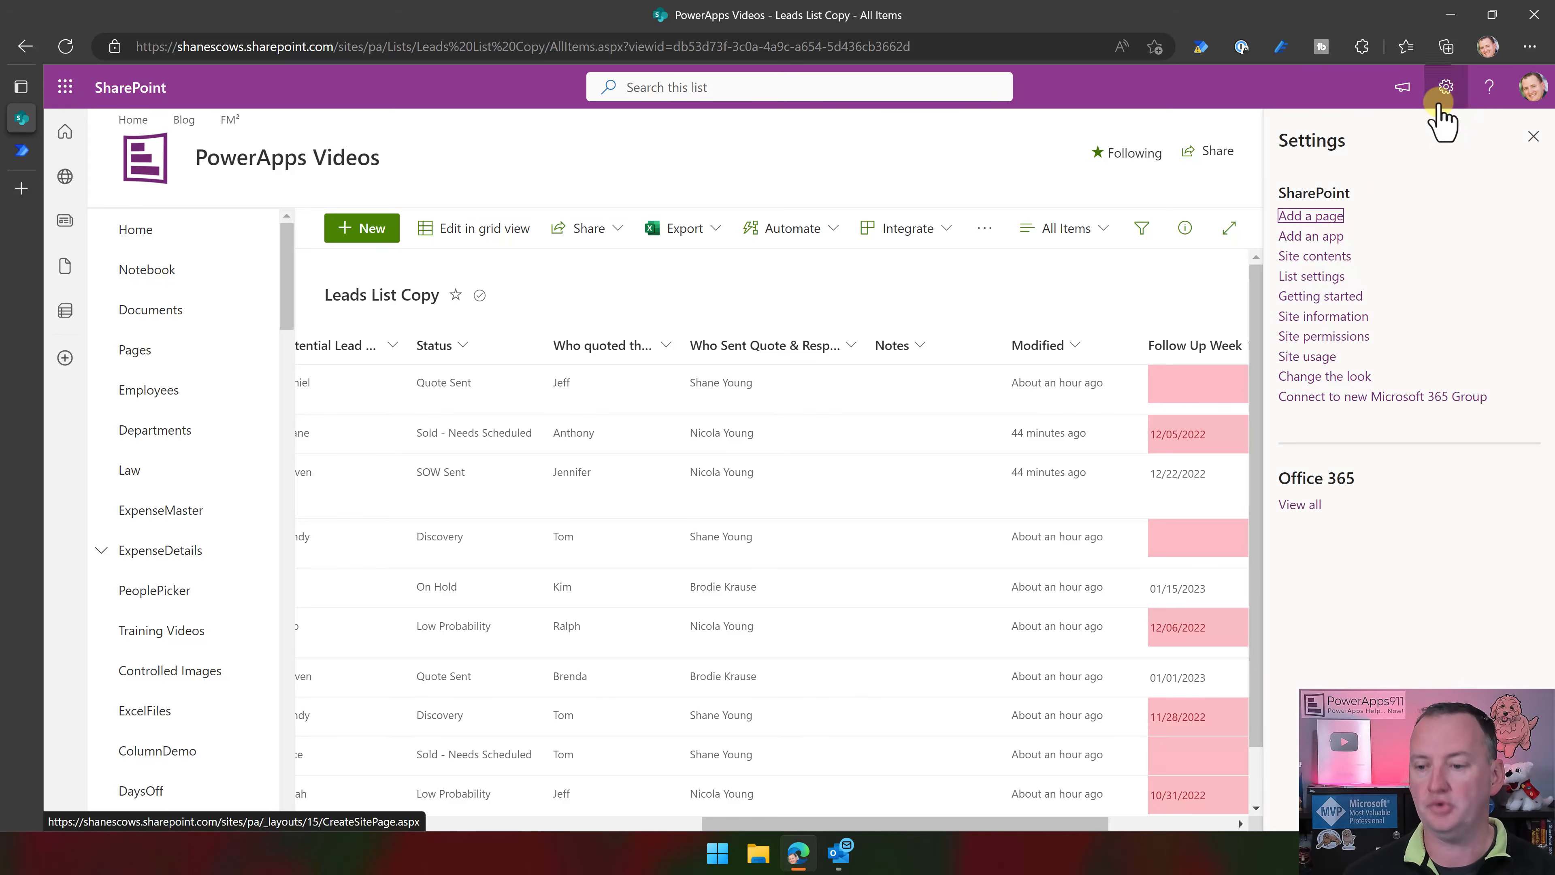
{"action": "left_click", "coordinate": [1308, 278]}
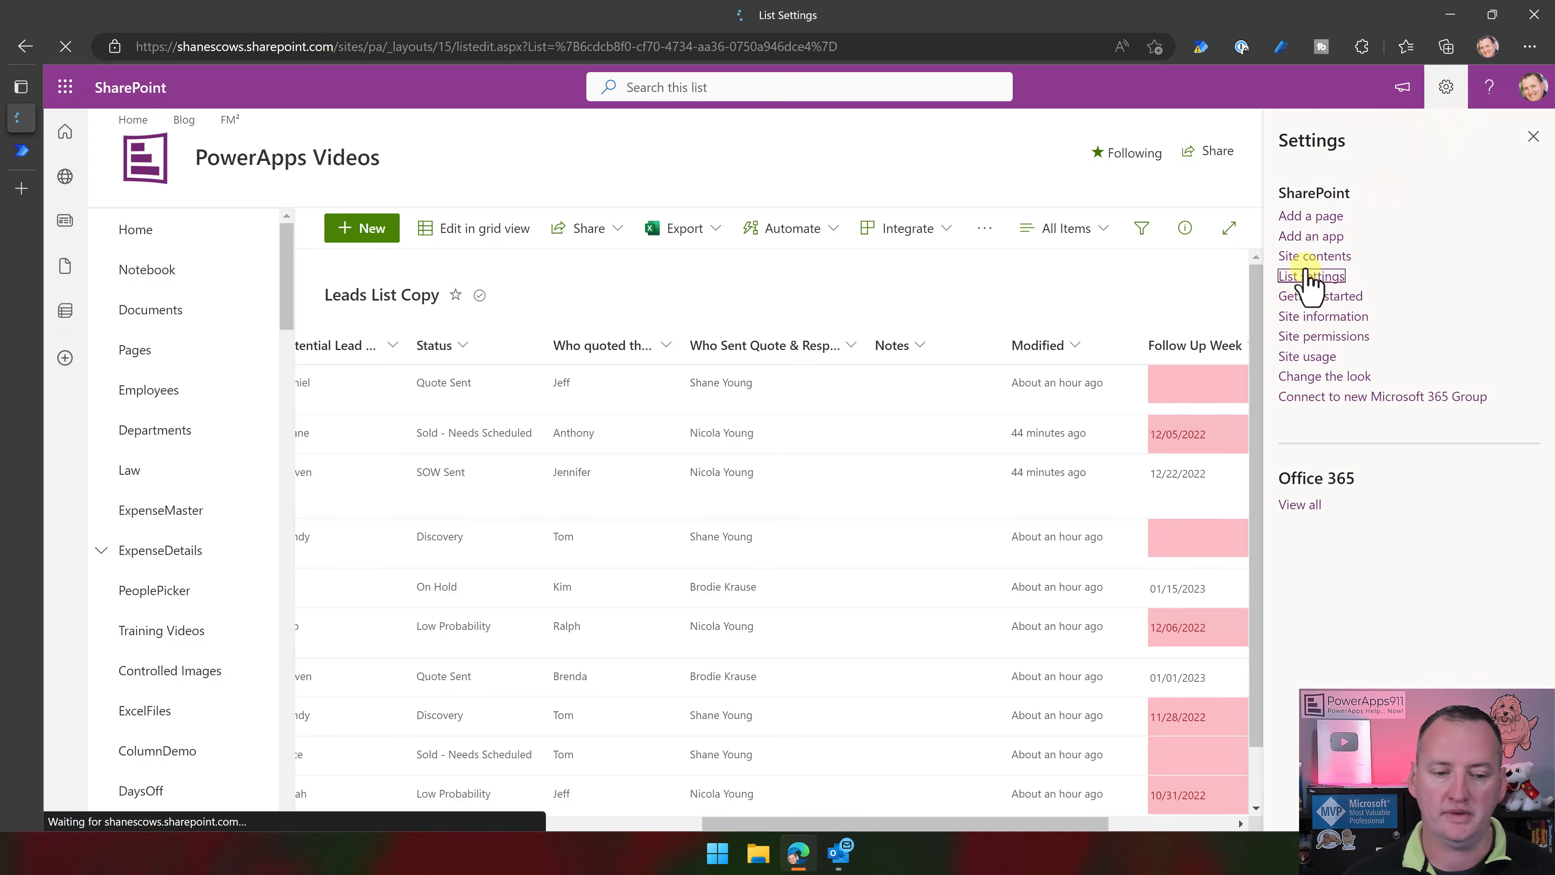
{"action": "scroll", "coordinate": [343, 540], "scroll_direction": "down", "scroll_amount": 3}
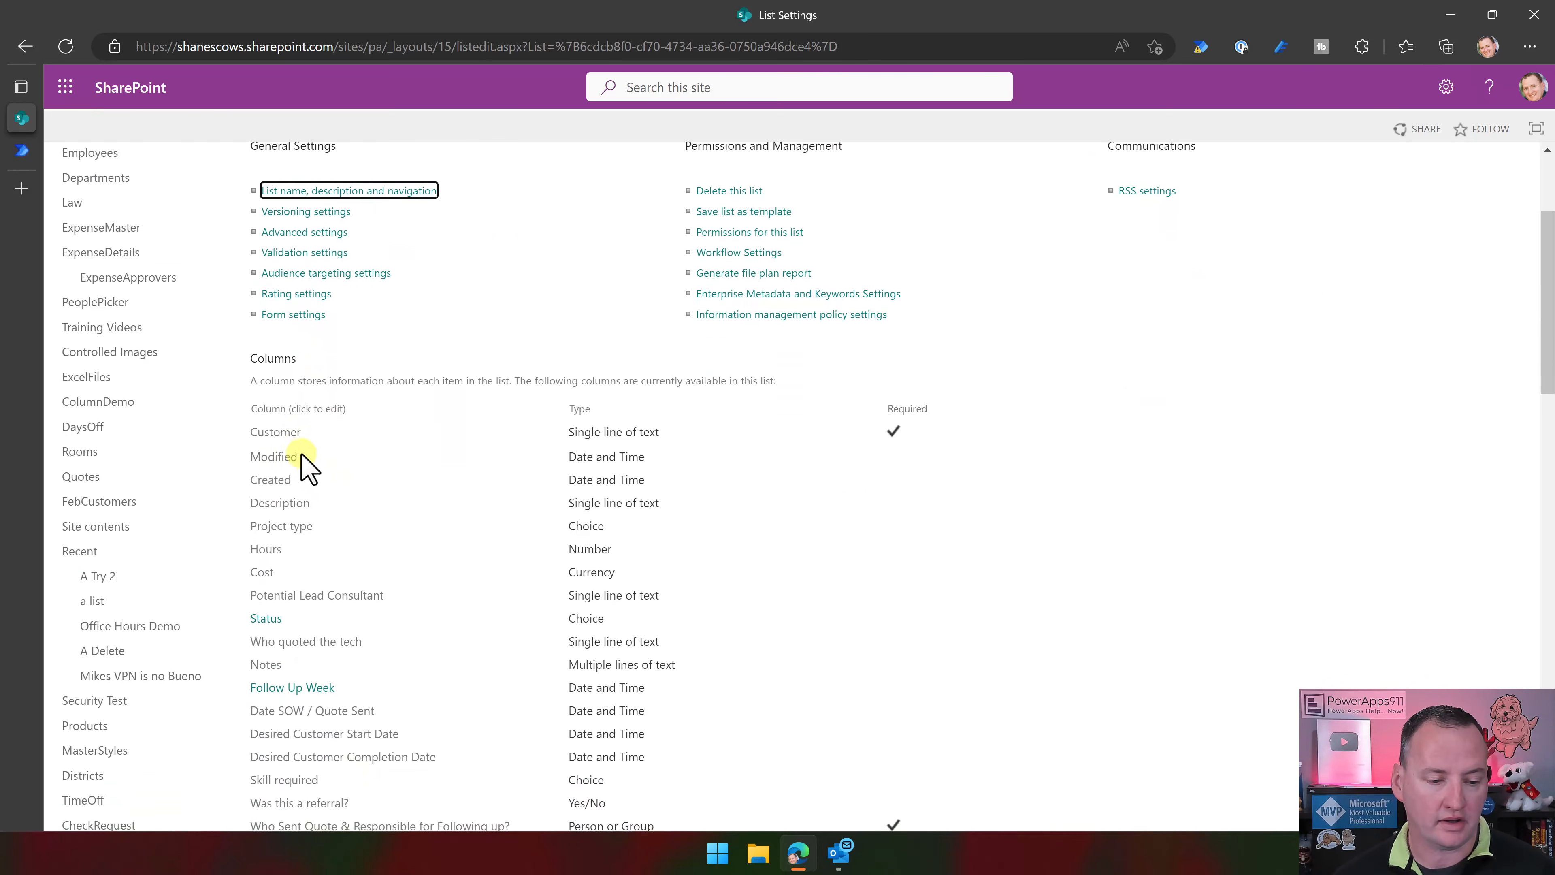
{"action": "left_click", "coordinate": [288, 429]}
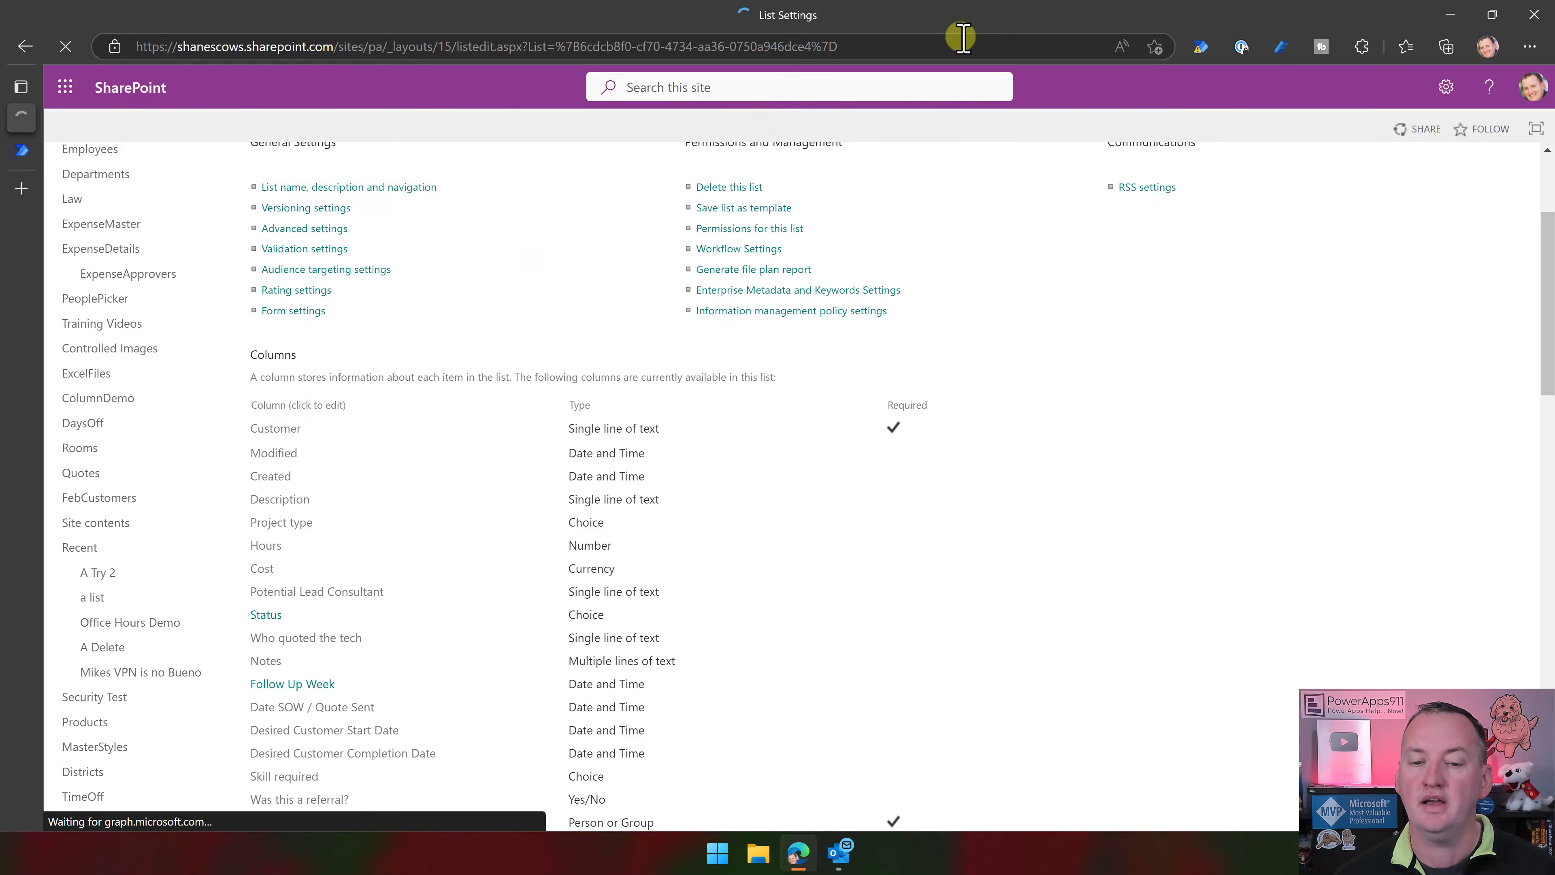
{"action": "double_click", "coordinate": [924, 45]}
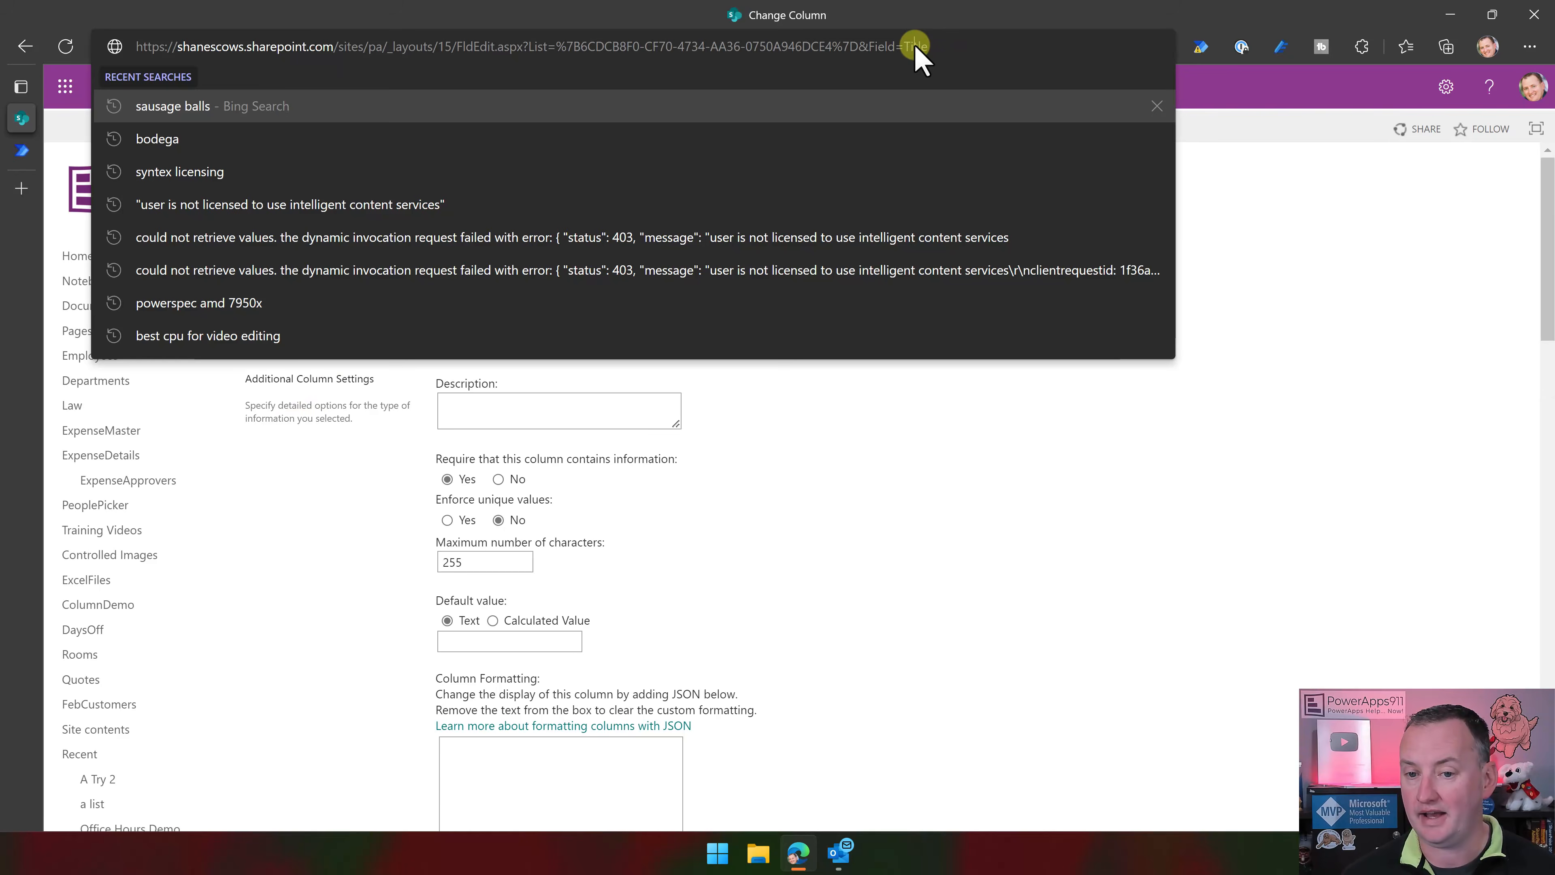
Switch back to Power Automate and complete the Customer header's value as the expression Item()?['Title']
{"action": "left_click", "coordinate": [22, 150]}
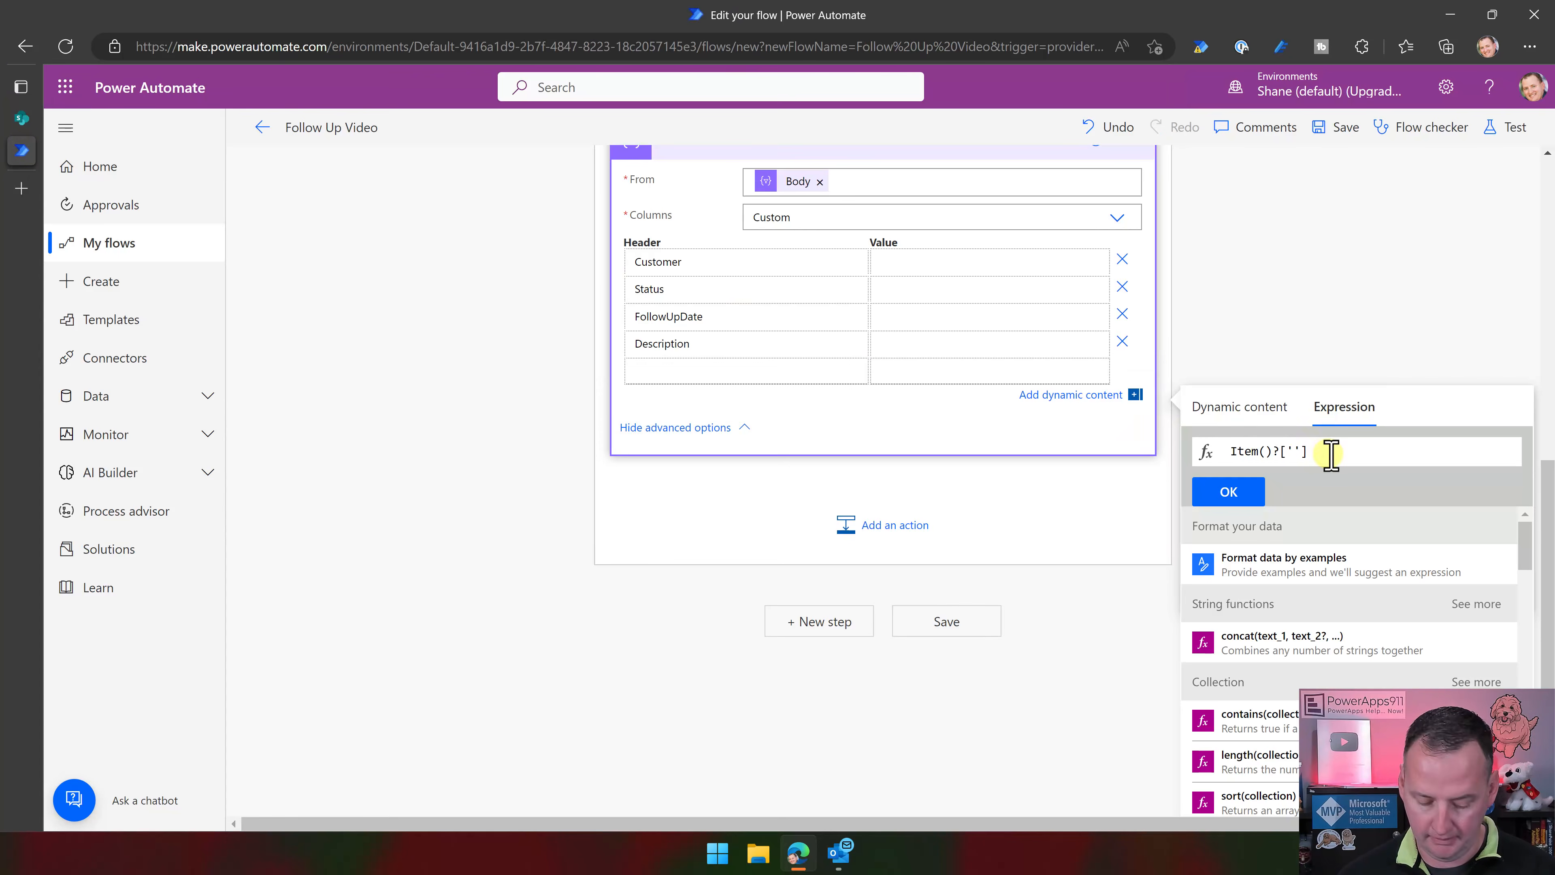
{"action": "type", "text": "']"}
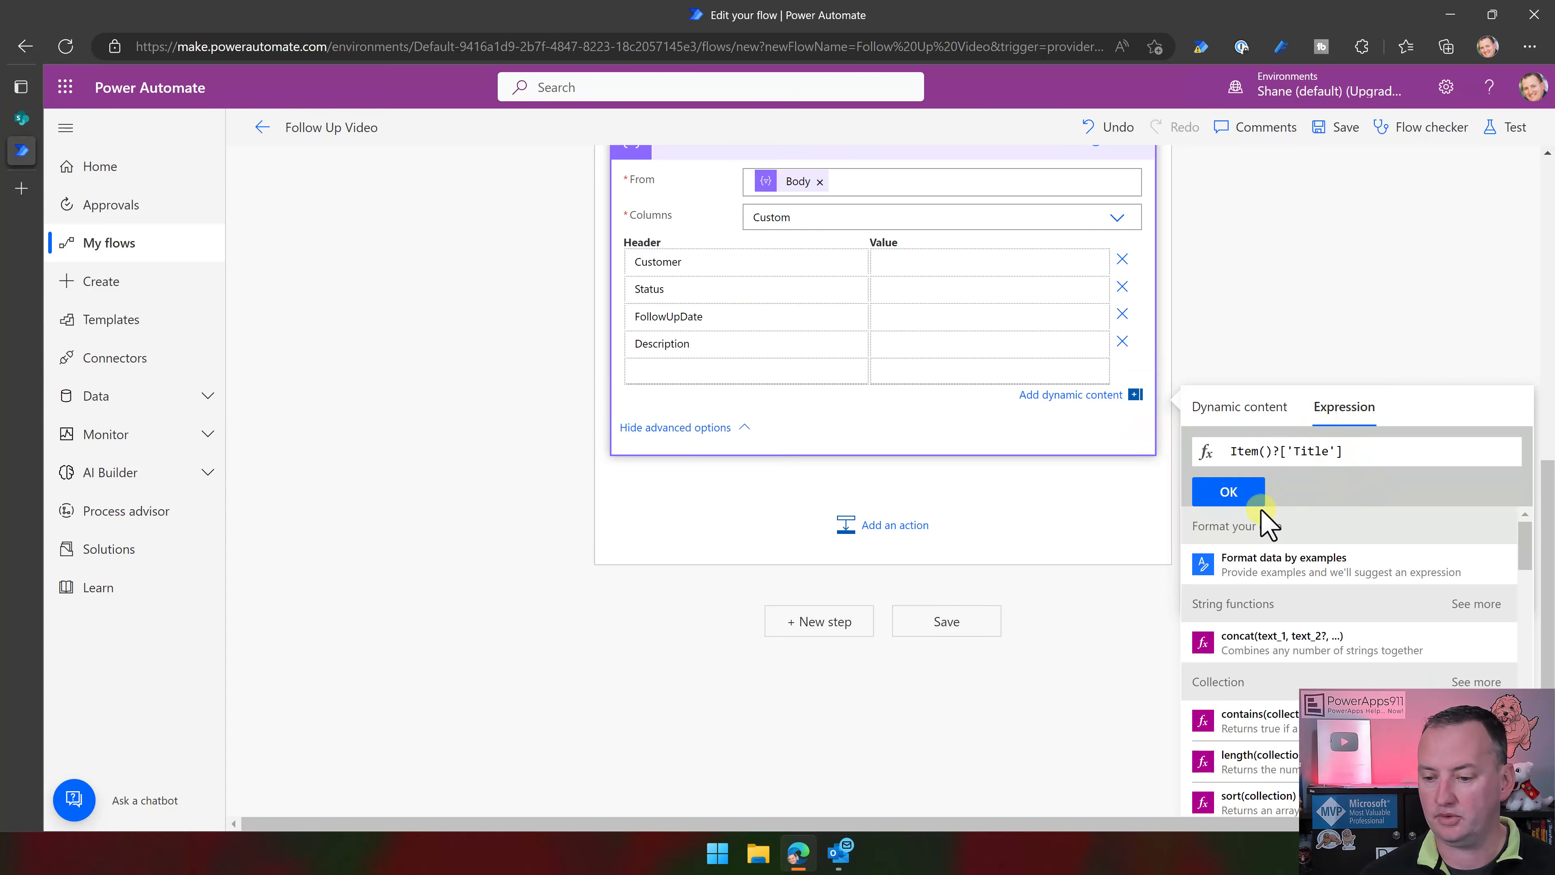
{"action": "left_click", "coordinate": [1243, 500]}
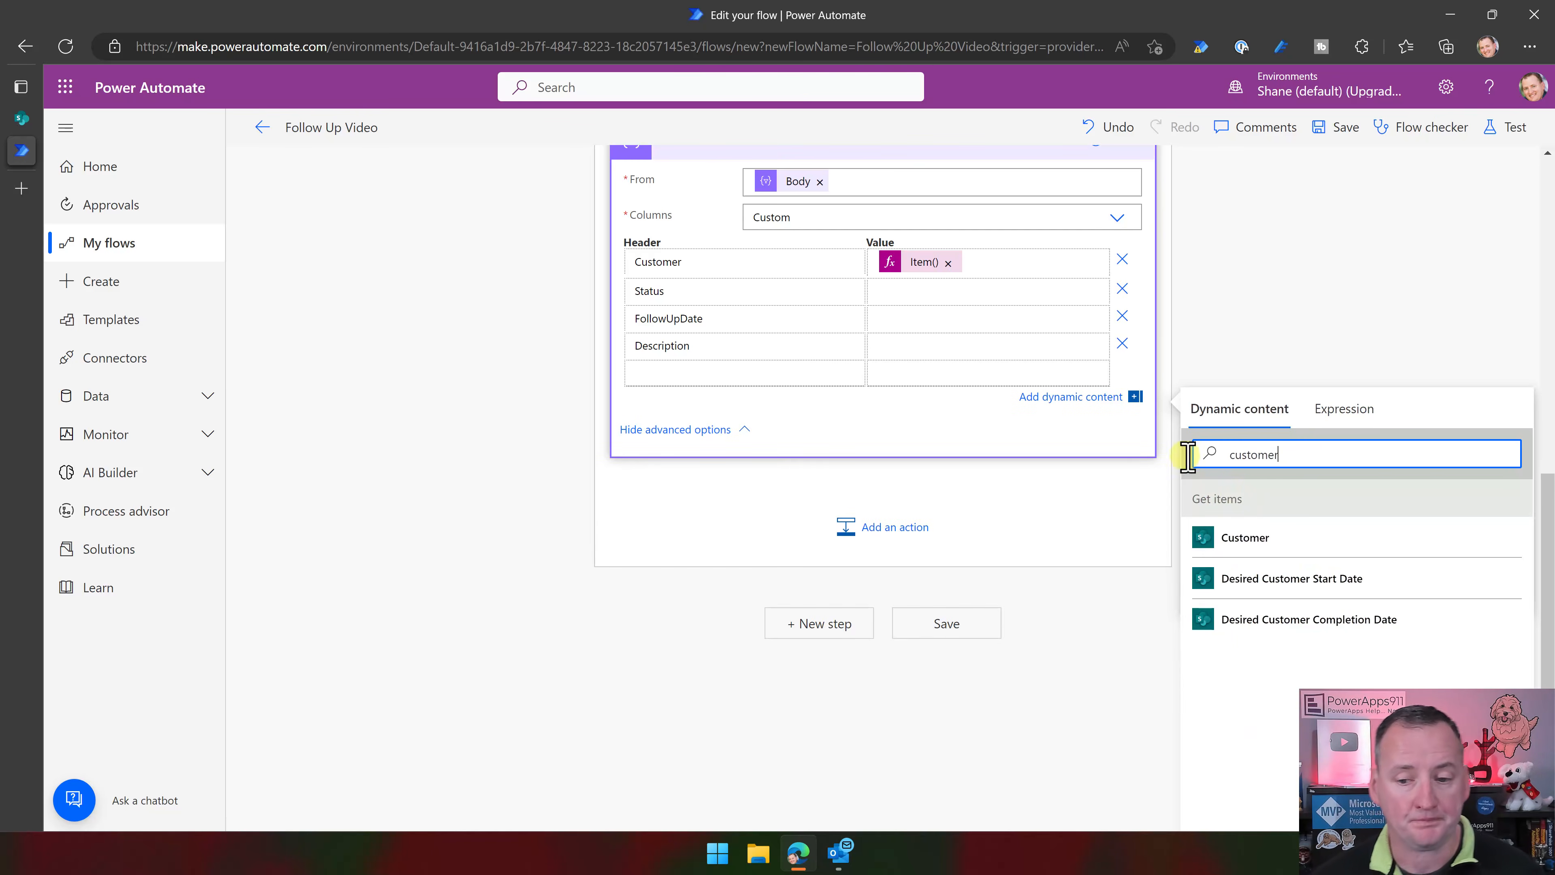
Reuse the Customer value's expression for the Status header, changing the field name so it reads Item()?['Status']
{"action": "left_click", "coordinate": [924, 262]}
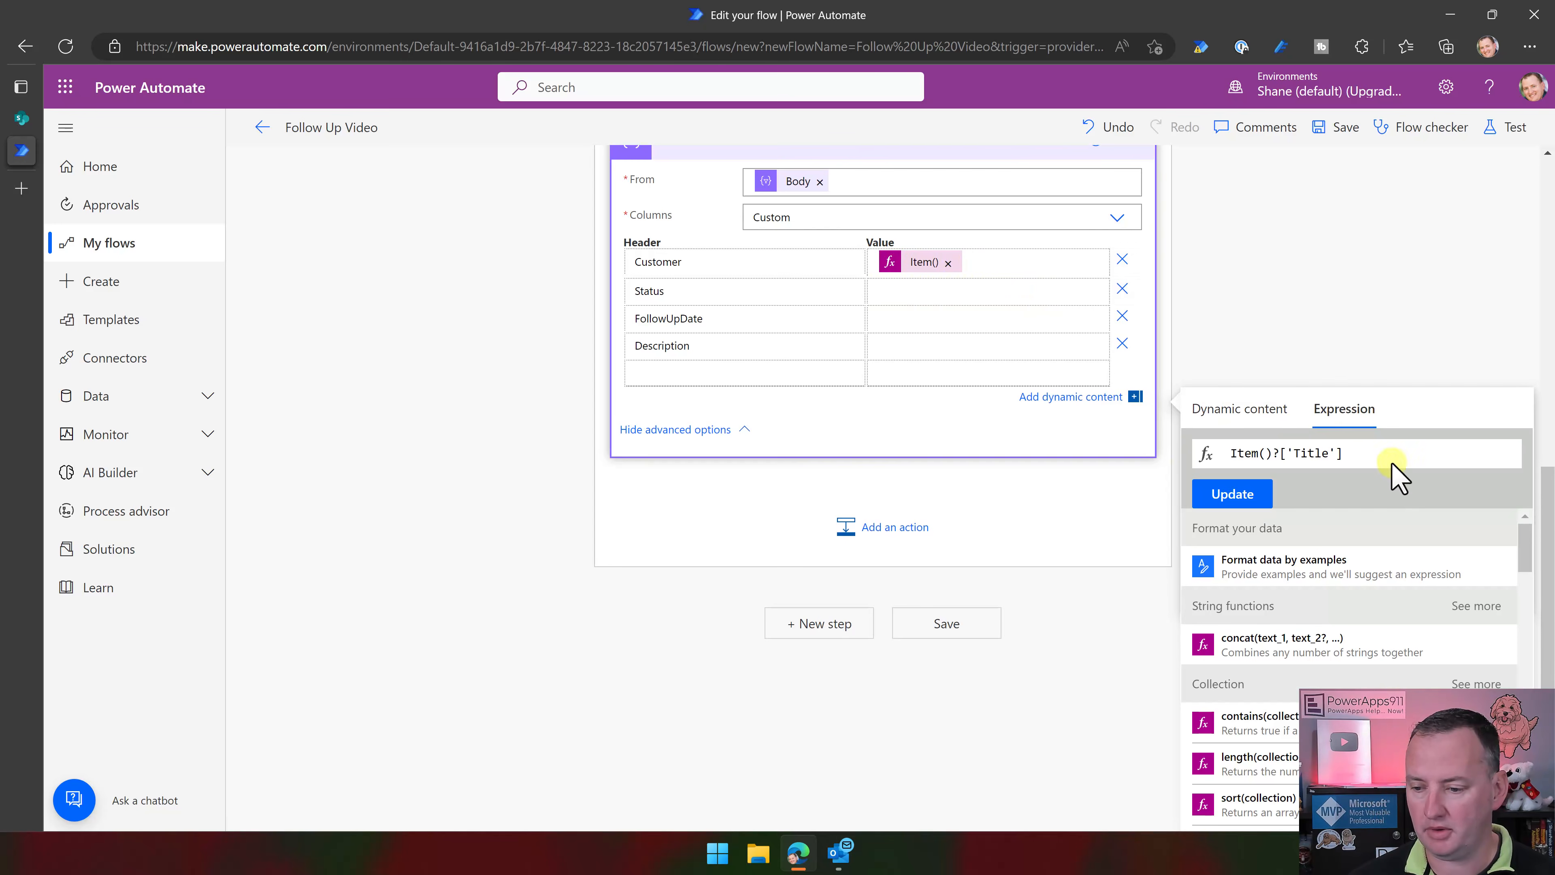
{"action": "left_click_drag", "start_coordinate": [1342, 453], "coordinate": [1213, 458]}
{"action": "key", "text": "ctrl+c"}
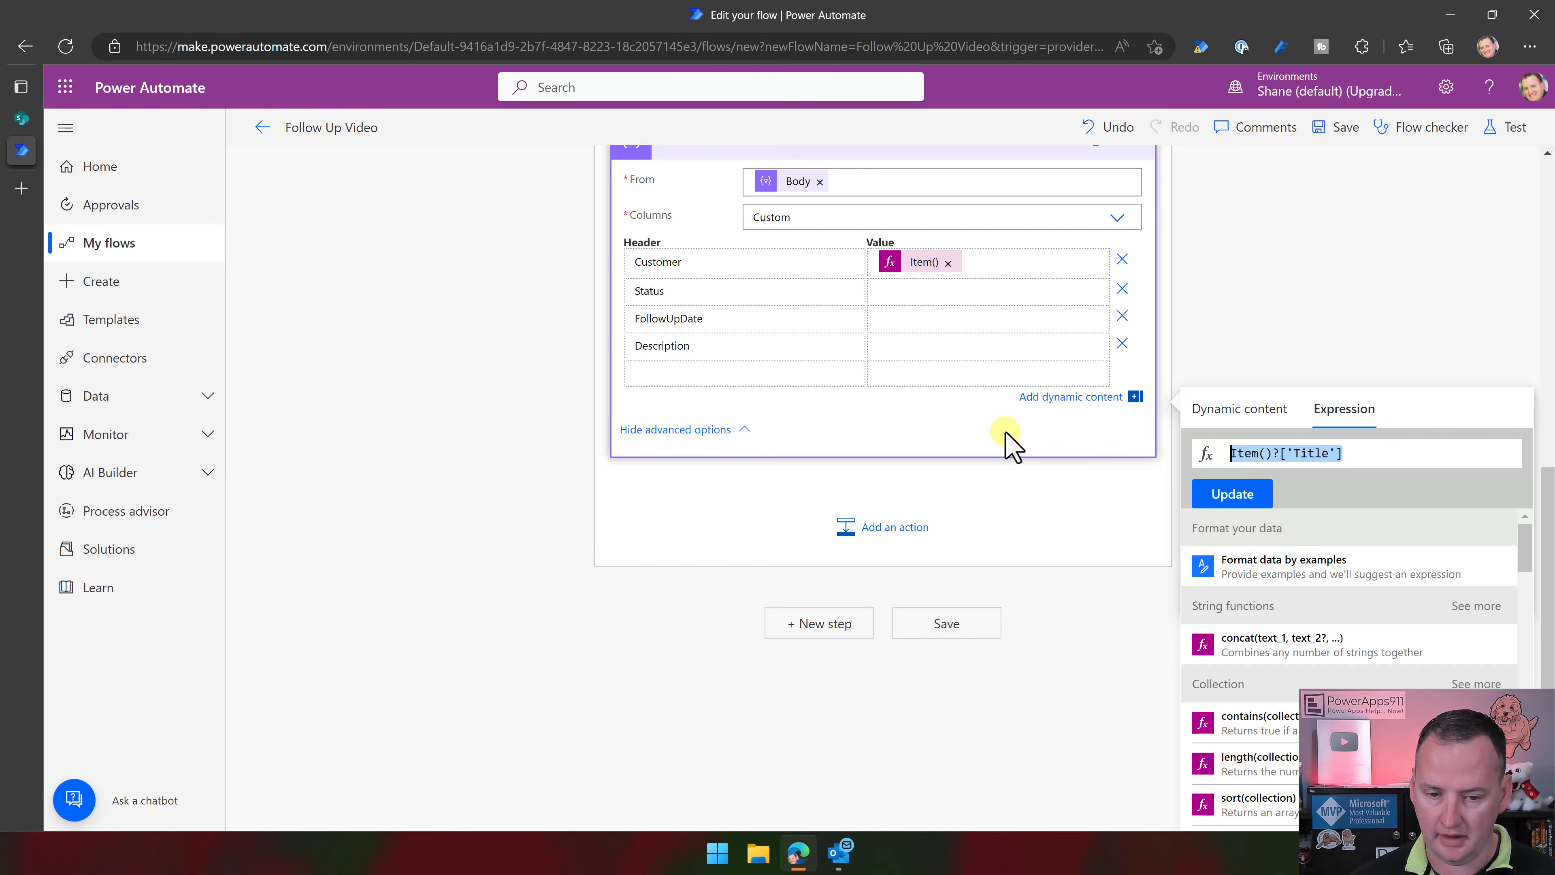
{"action": "left_click", "coordinate": [923, 292]}
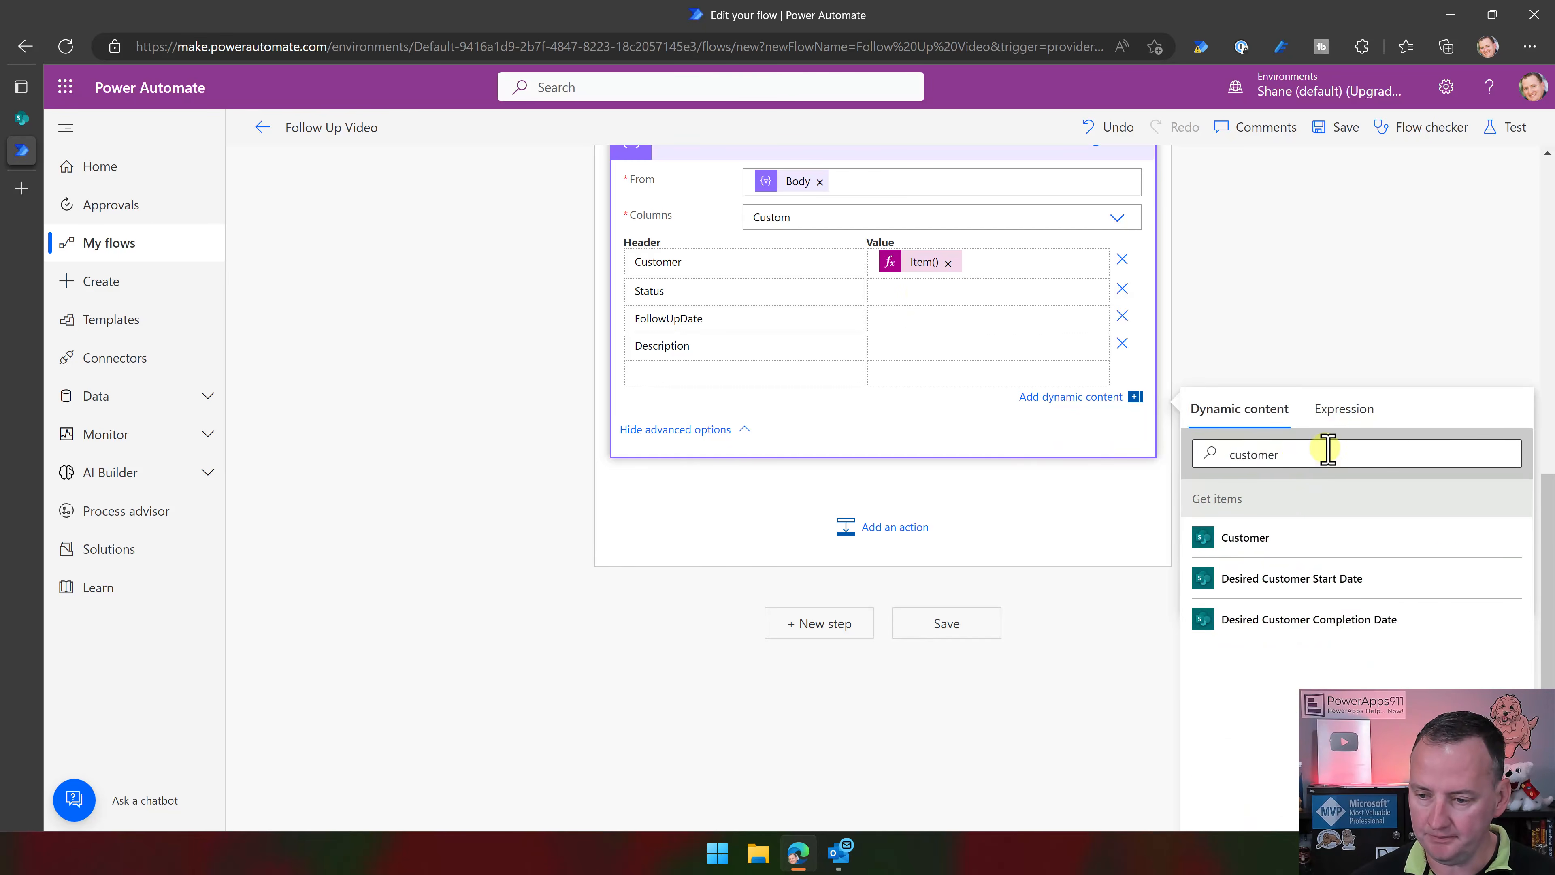
{"action": "left_click", "coordinate": [1341, 410]}
{"action": "key", "text": "ctrl+v"}
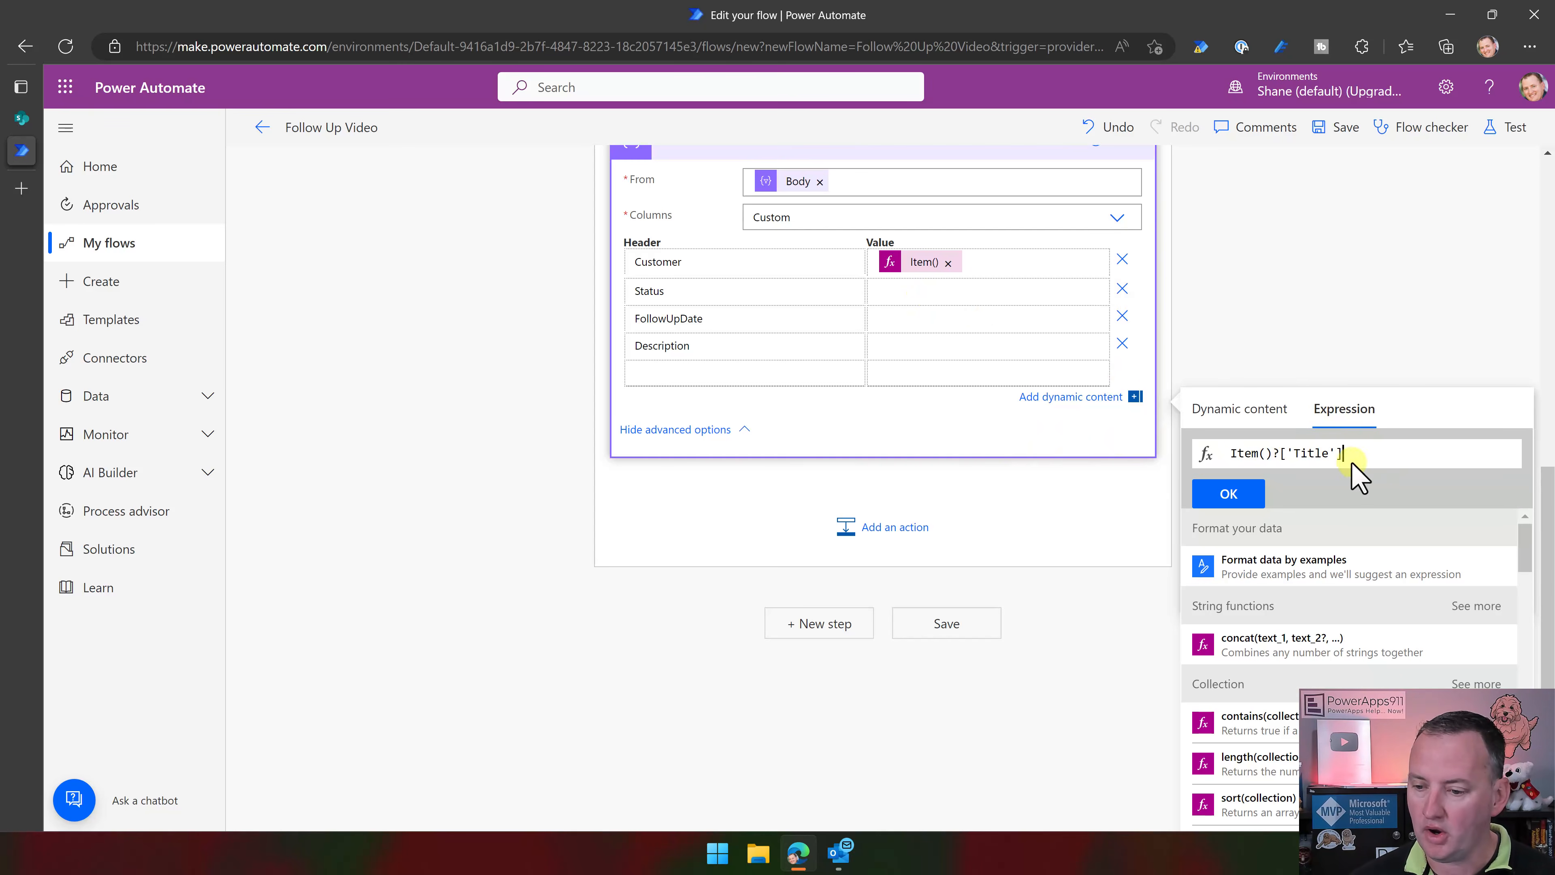
{"action": "double_click", "coordinate": [1314, 453]}
{"action": "type", "text": "Sta"}
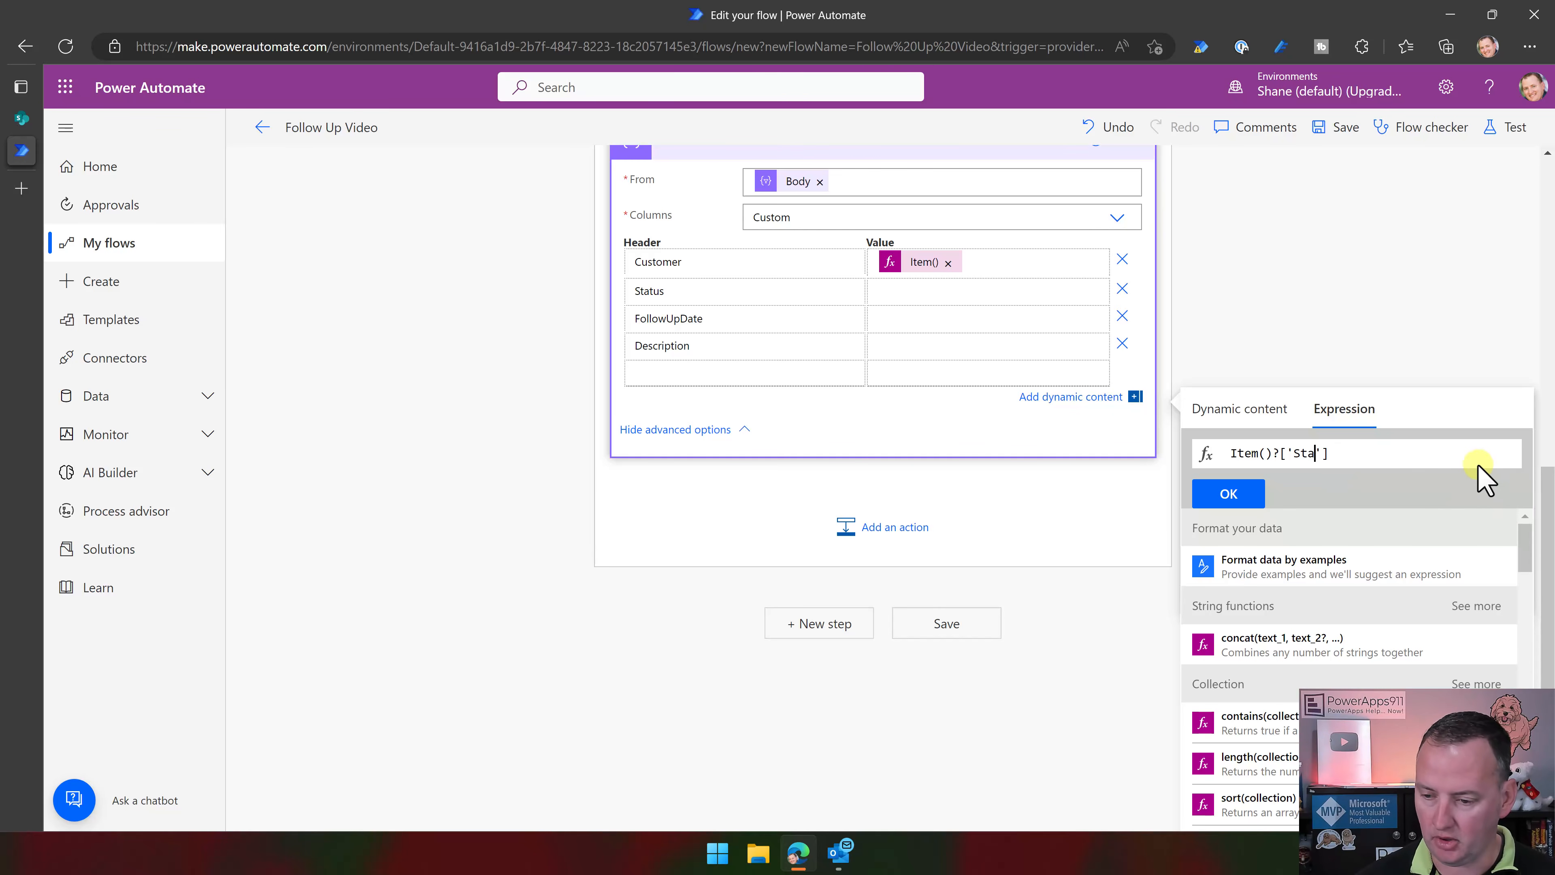
{"action": "type", "text": "tus"}
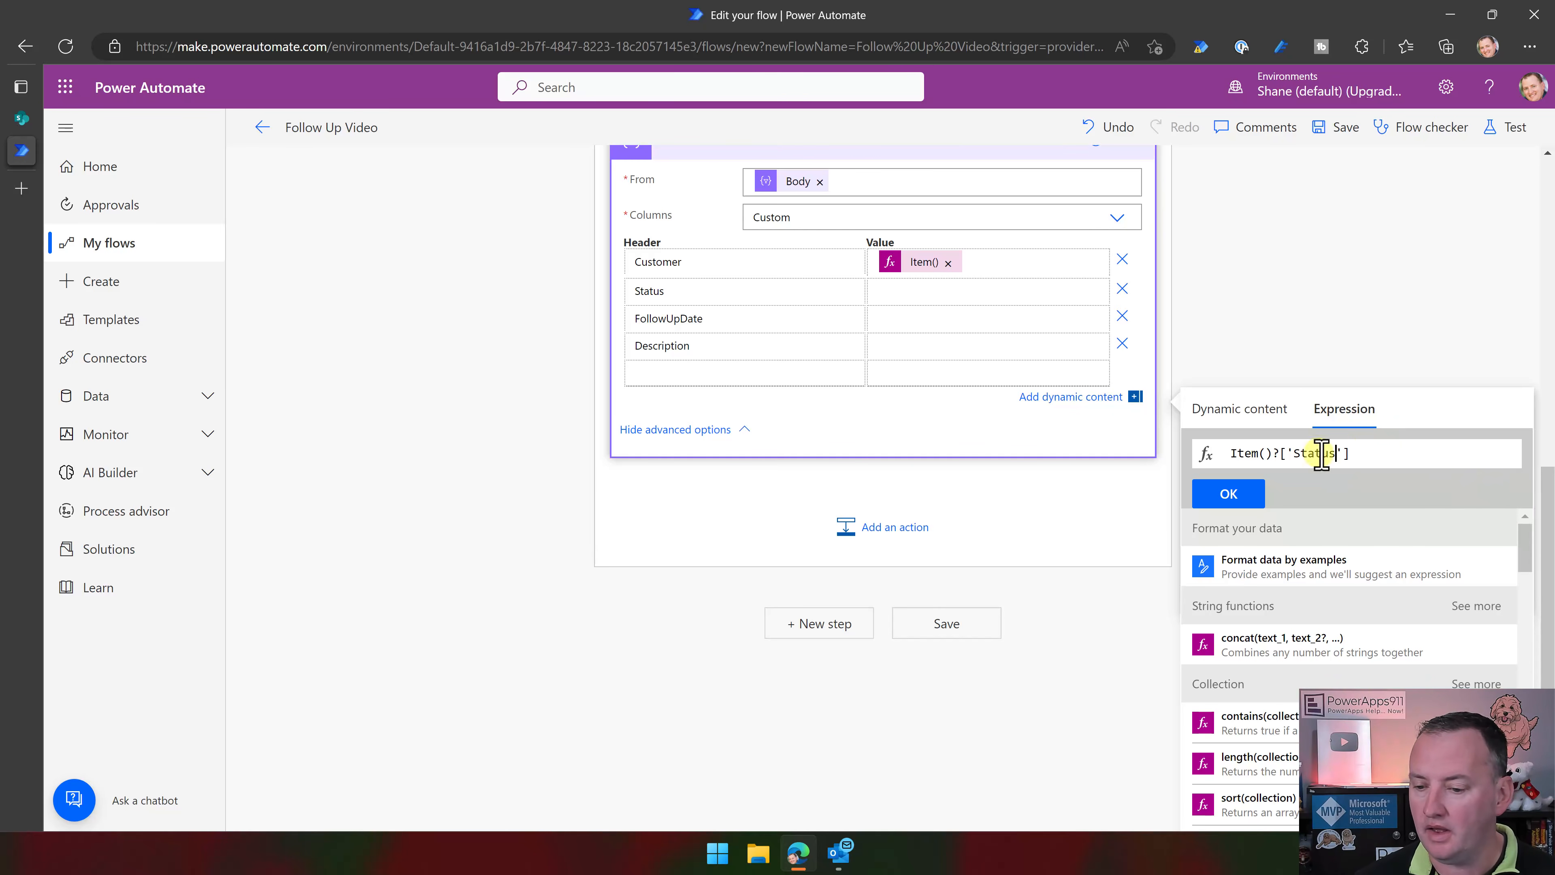
{"action": "left_click", "coordinate": [1229, 494]}
Set the FollowUpDate header's value to the expression Item()?['Dateforfollowup'], reusing the copied expression and the field name from the clipboard history
{"action": "left_click", "coordinate": [940, 329]}
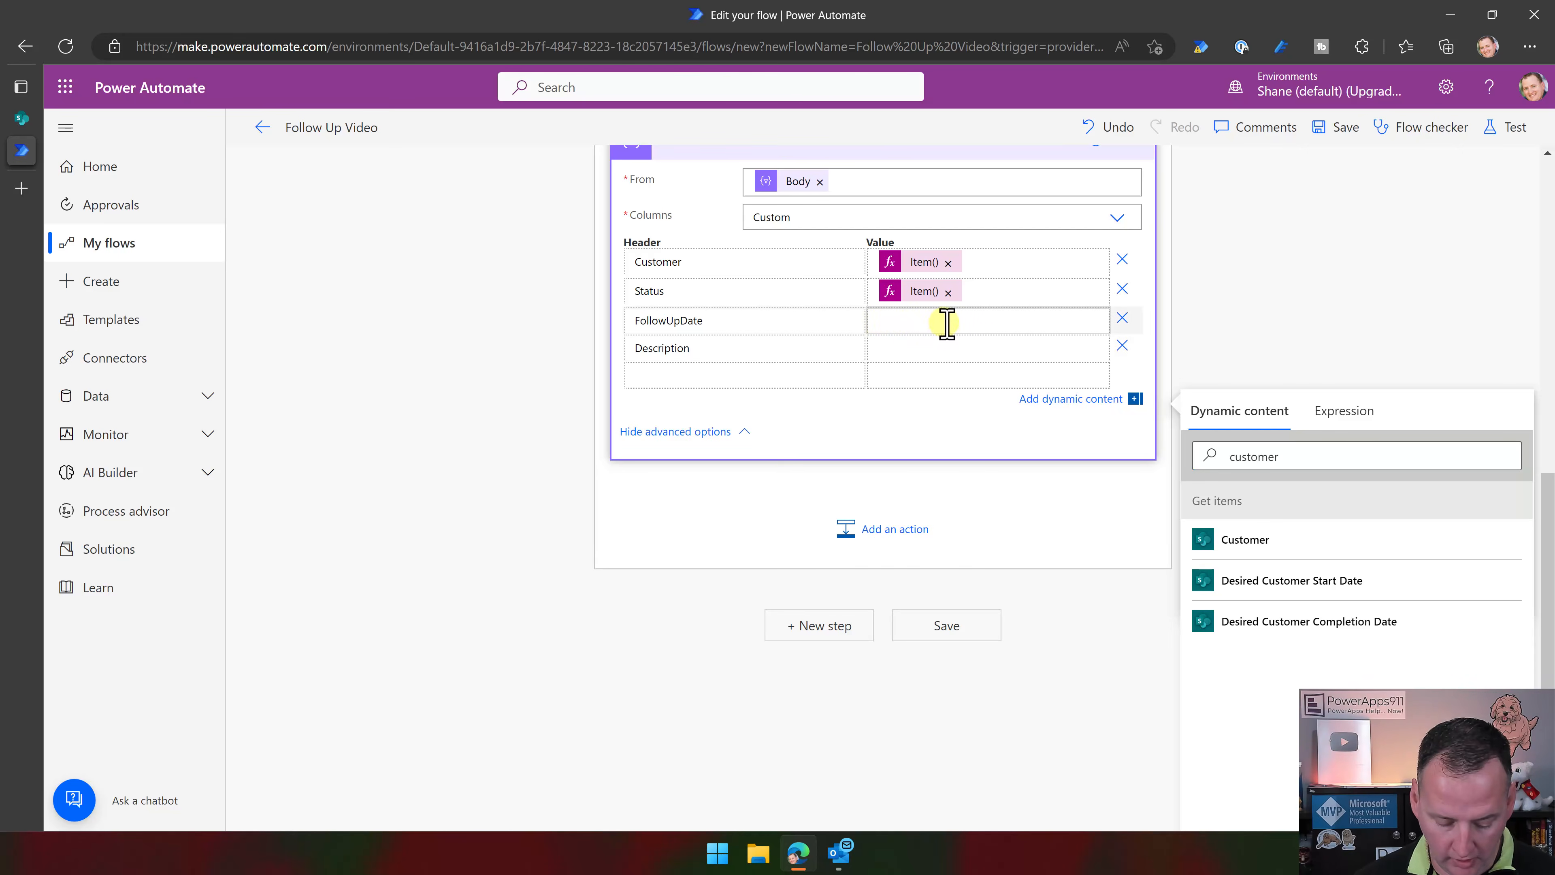
{"action": "left_click", "coordinate": [1338, 410]}
{"action": "key", "text": "ctrl+v"}
{"action": "double_click", "coordinate": [1310, 454]}
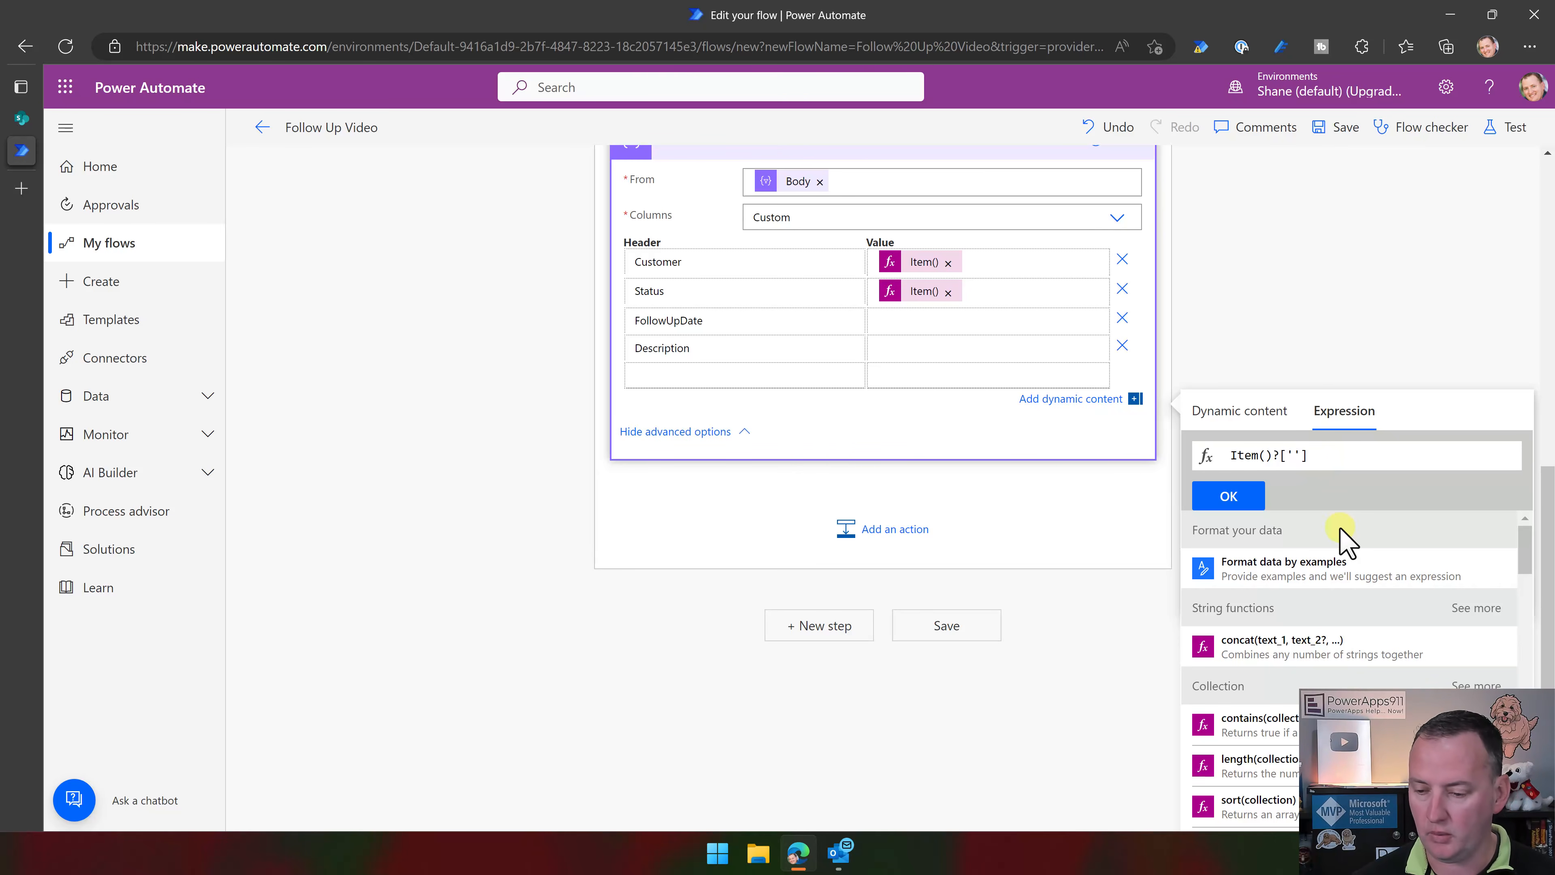
{"action": "key", "text": "super+v"}
{"action": "scroll", "coordinate": [1344, 622], "scroll_direction": "down", "scroll_amount": 2}
{"action": "scroll", "coordinate": [1340, 637], "scroll_direction": "down", "scroll_amount": 3}
{"action": "left_click", "coordinate": [1329, 680]}
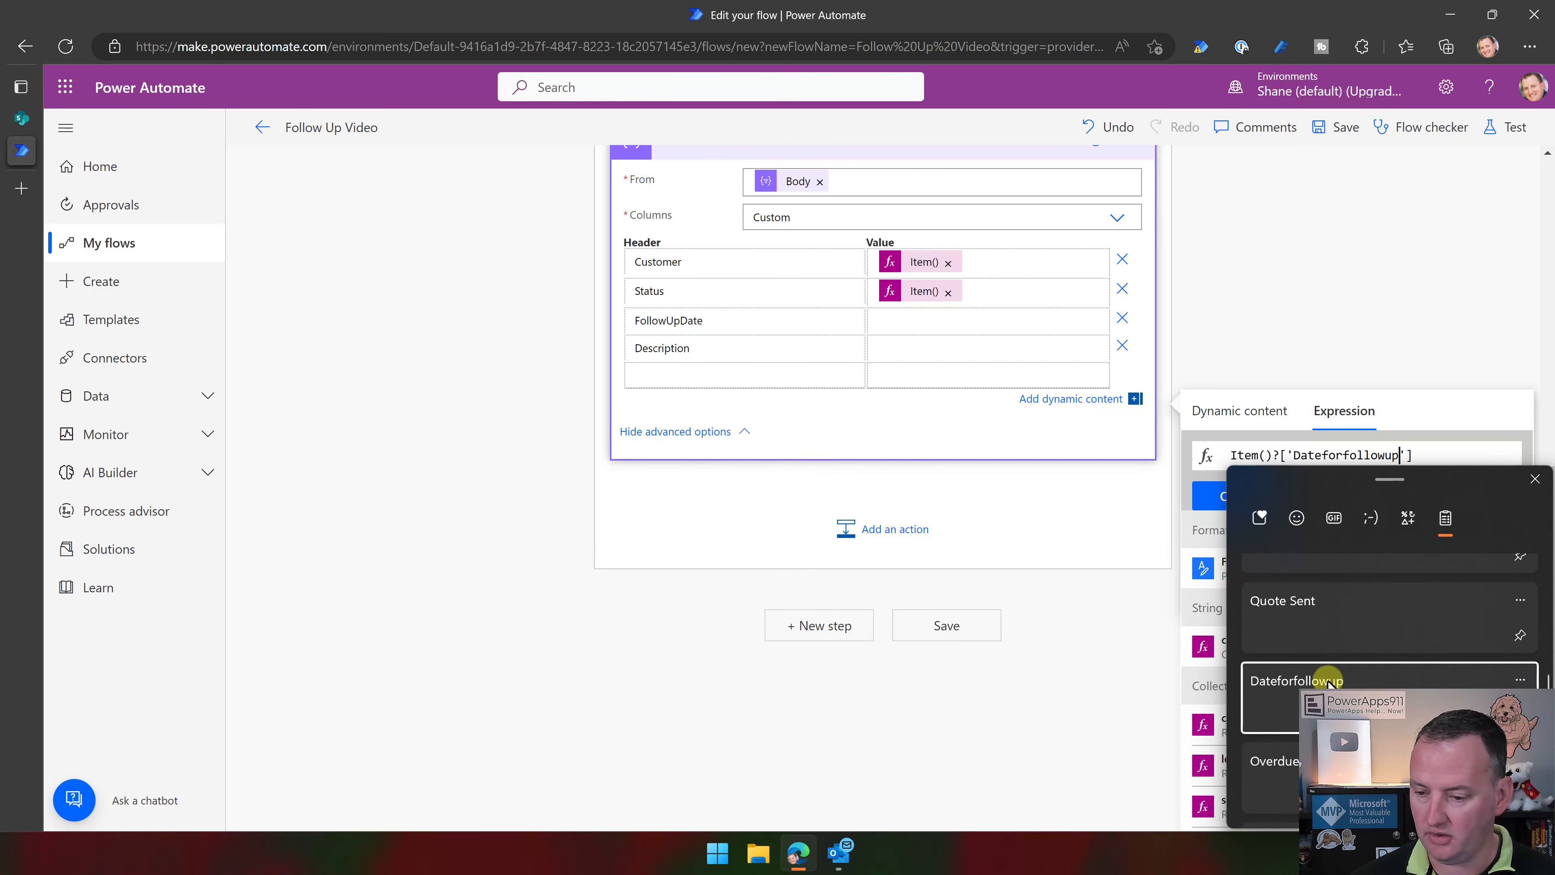
{"action": "left_click", "coordinate": [1228, 497]}
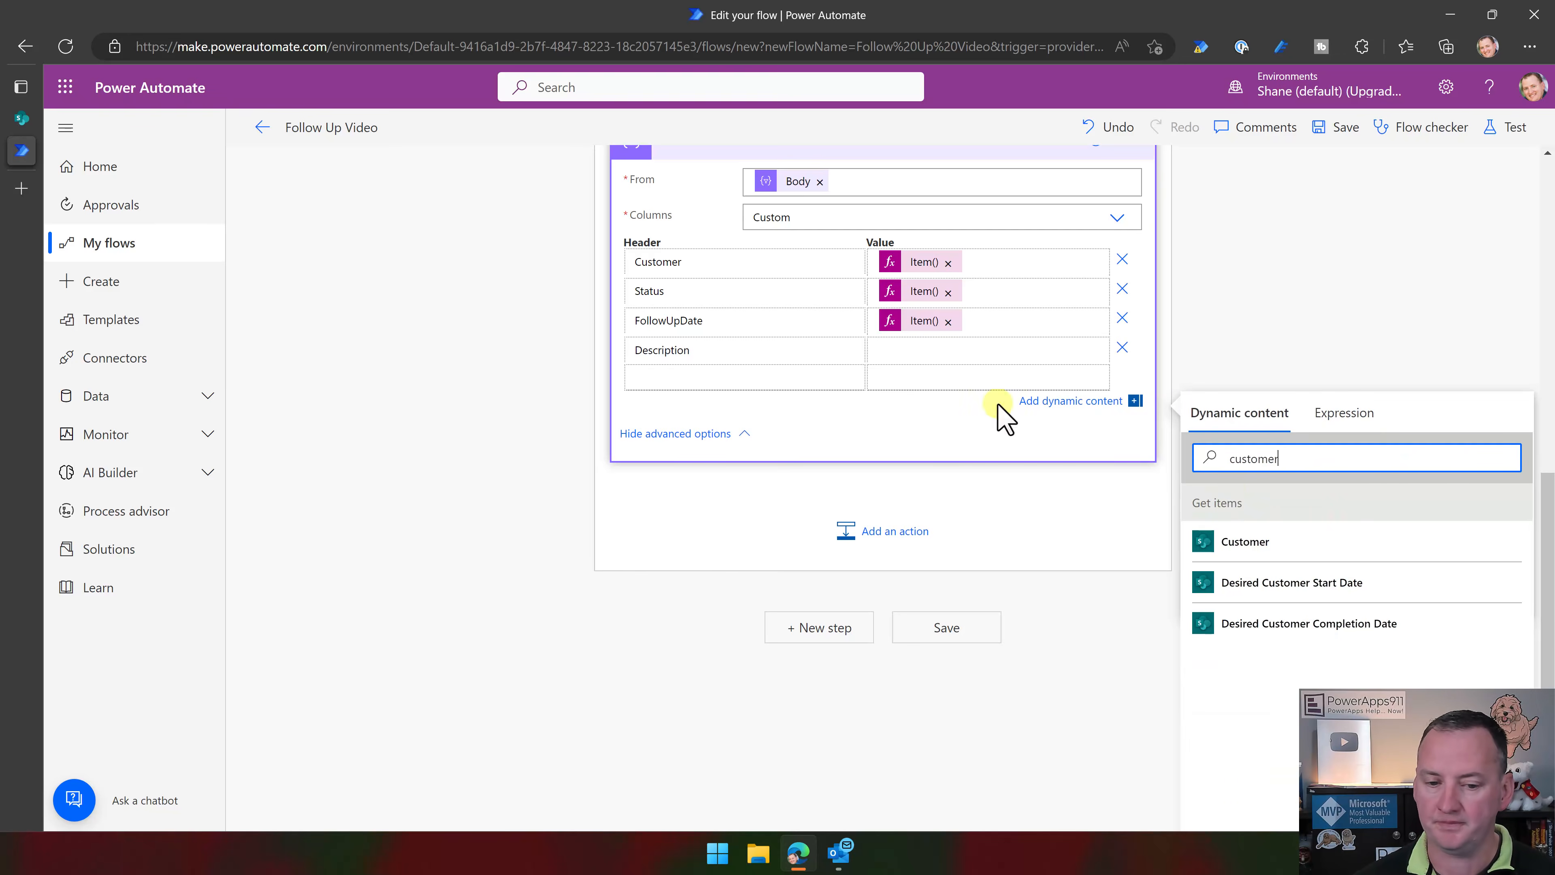
Start the expression Item()?[''] for the Description header's value from the clipboard history, leaving the field name between the quotes empty
{"action": "left_click", "coordinate": [949, 375]}
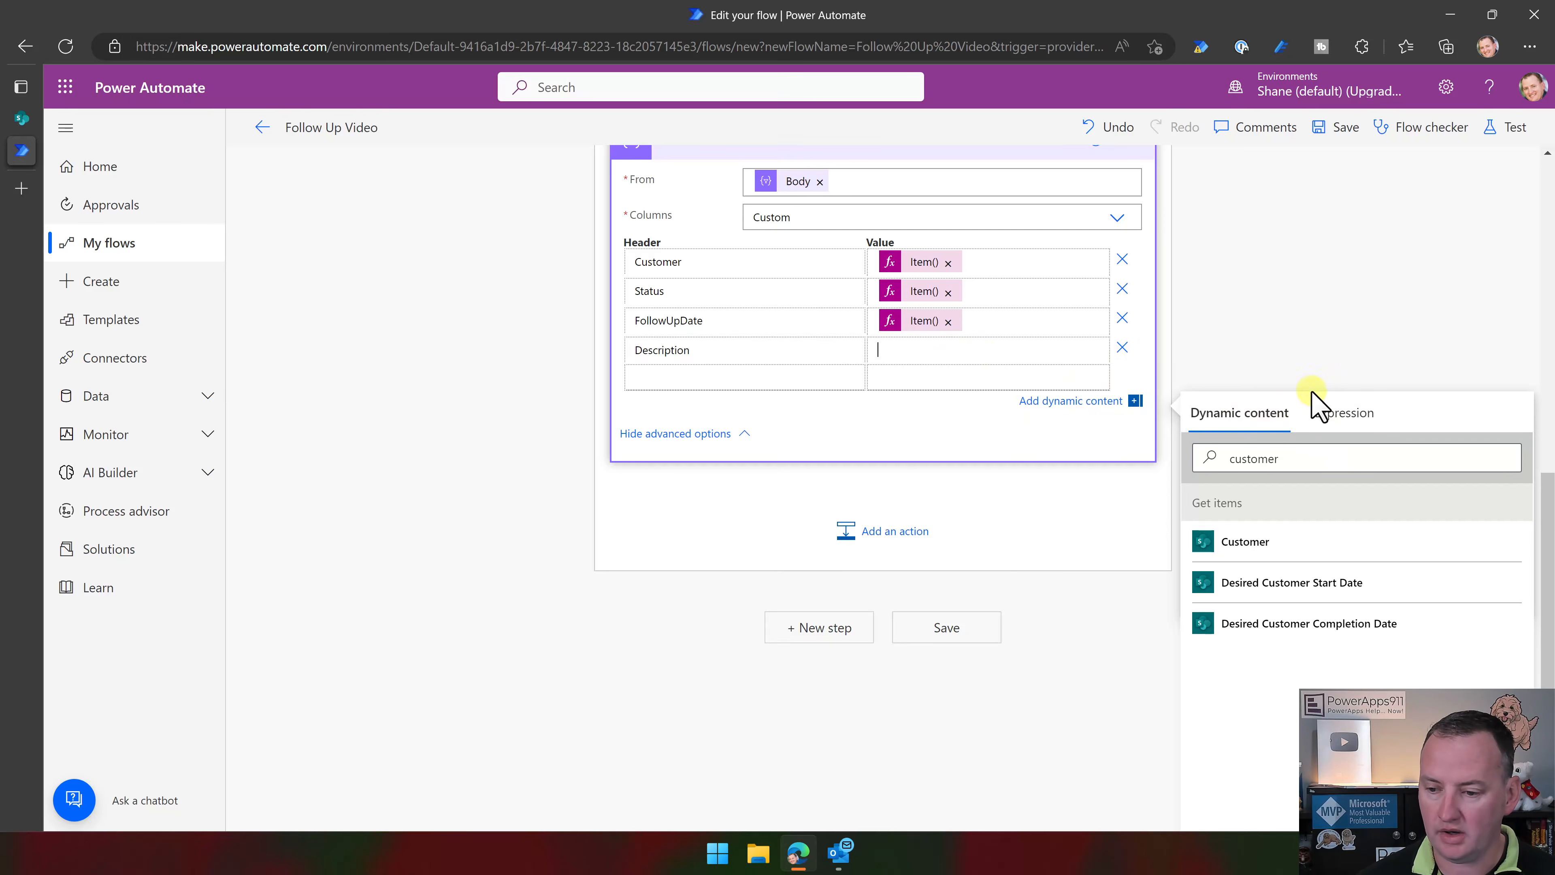
{"action": "left_click", "coordinate": [1343, 416]}
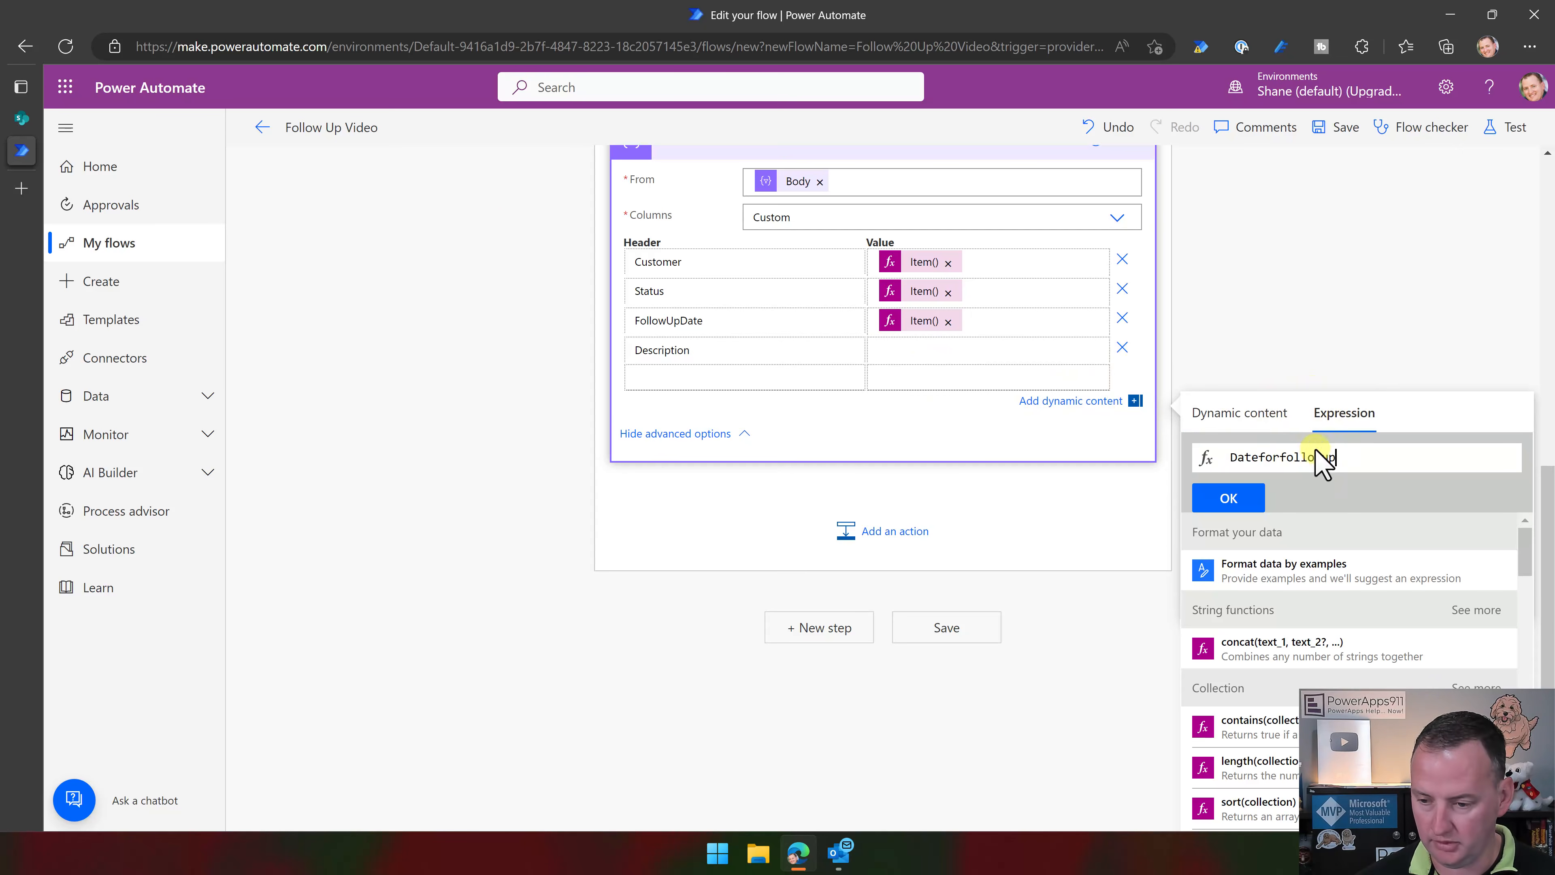
{"action": "key", "text": "ctrl+a"}
{"action": "key", "text": "BackSpace"}
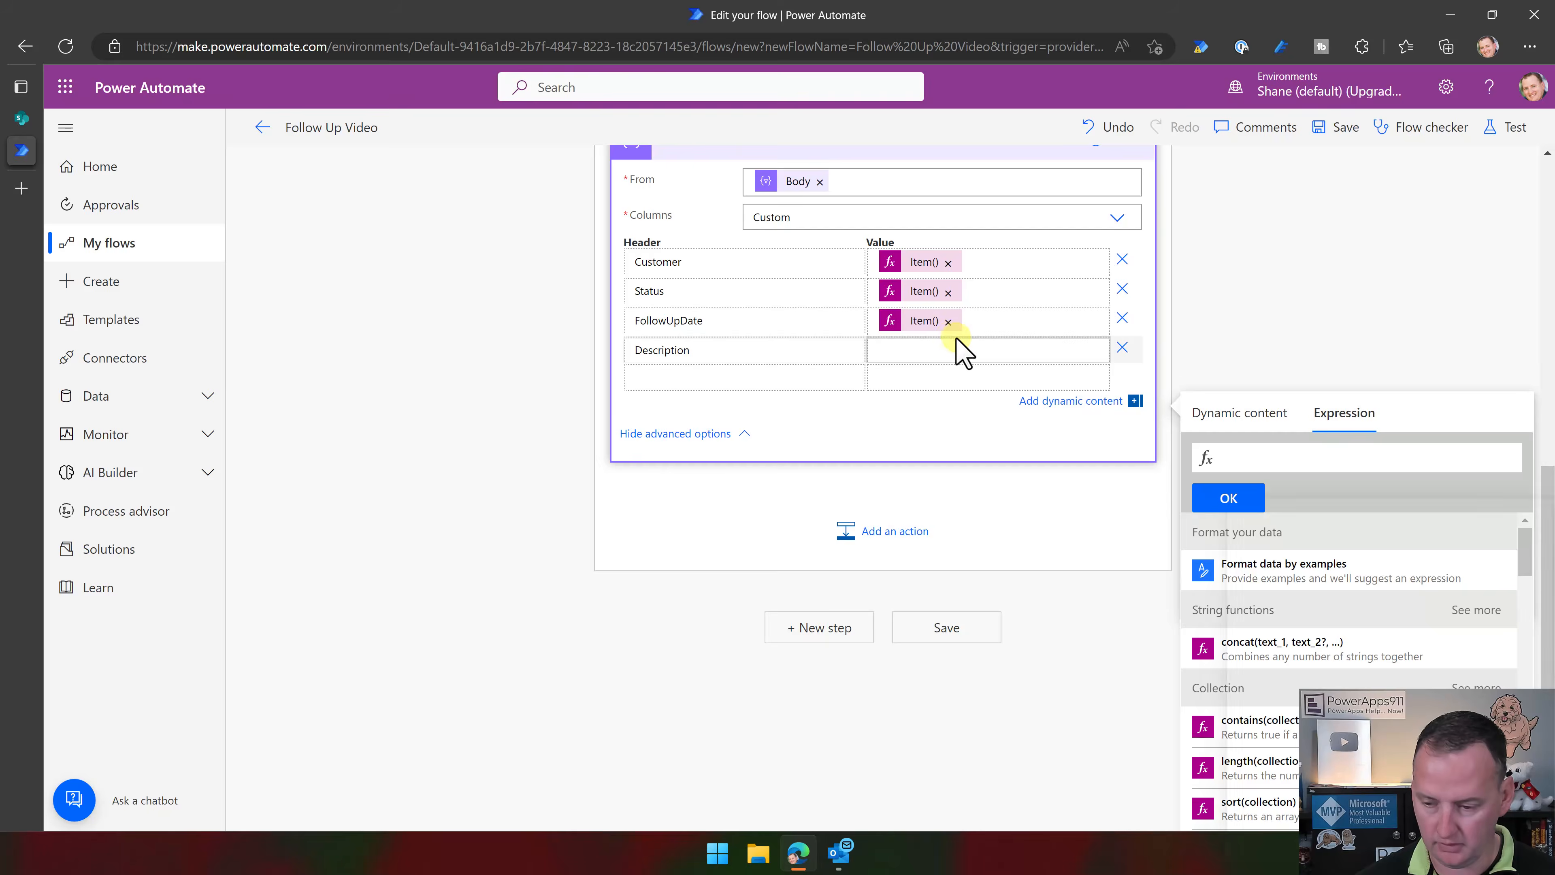
{"action": "key", "text": "super+v"}
{"action": "left_click", "coordinate": [1313, 684]}
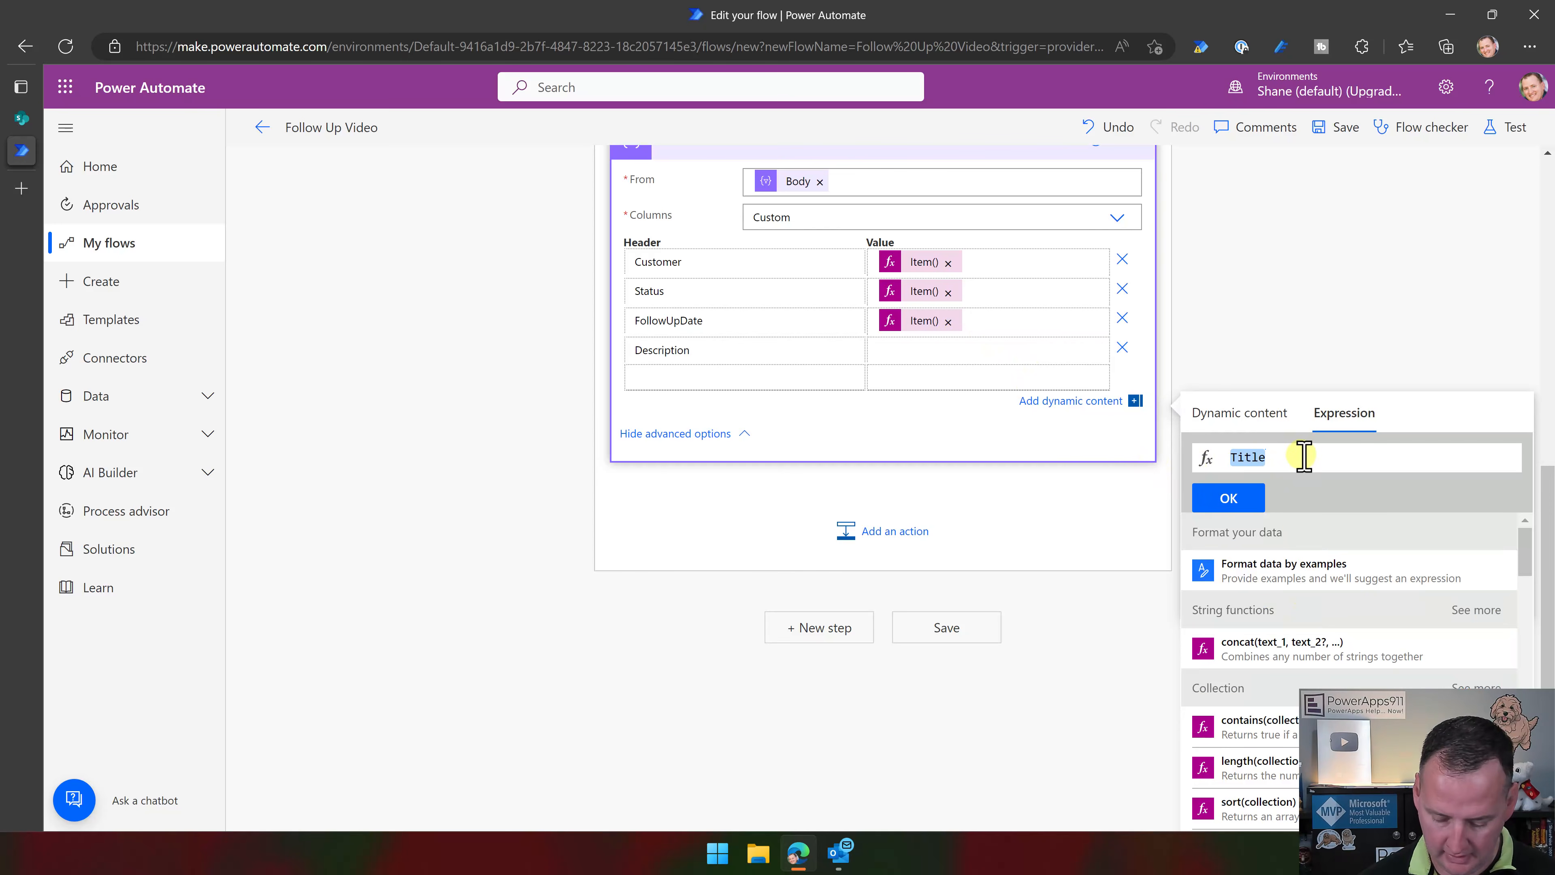
{"action": "key", "text": "super+v"}
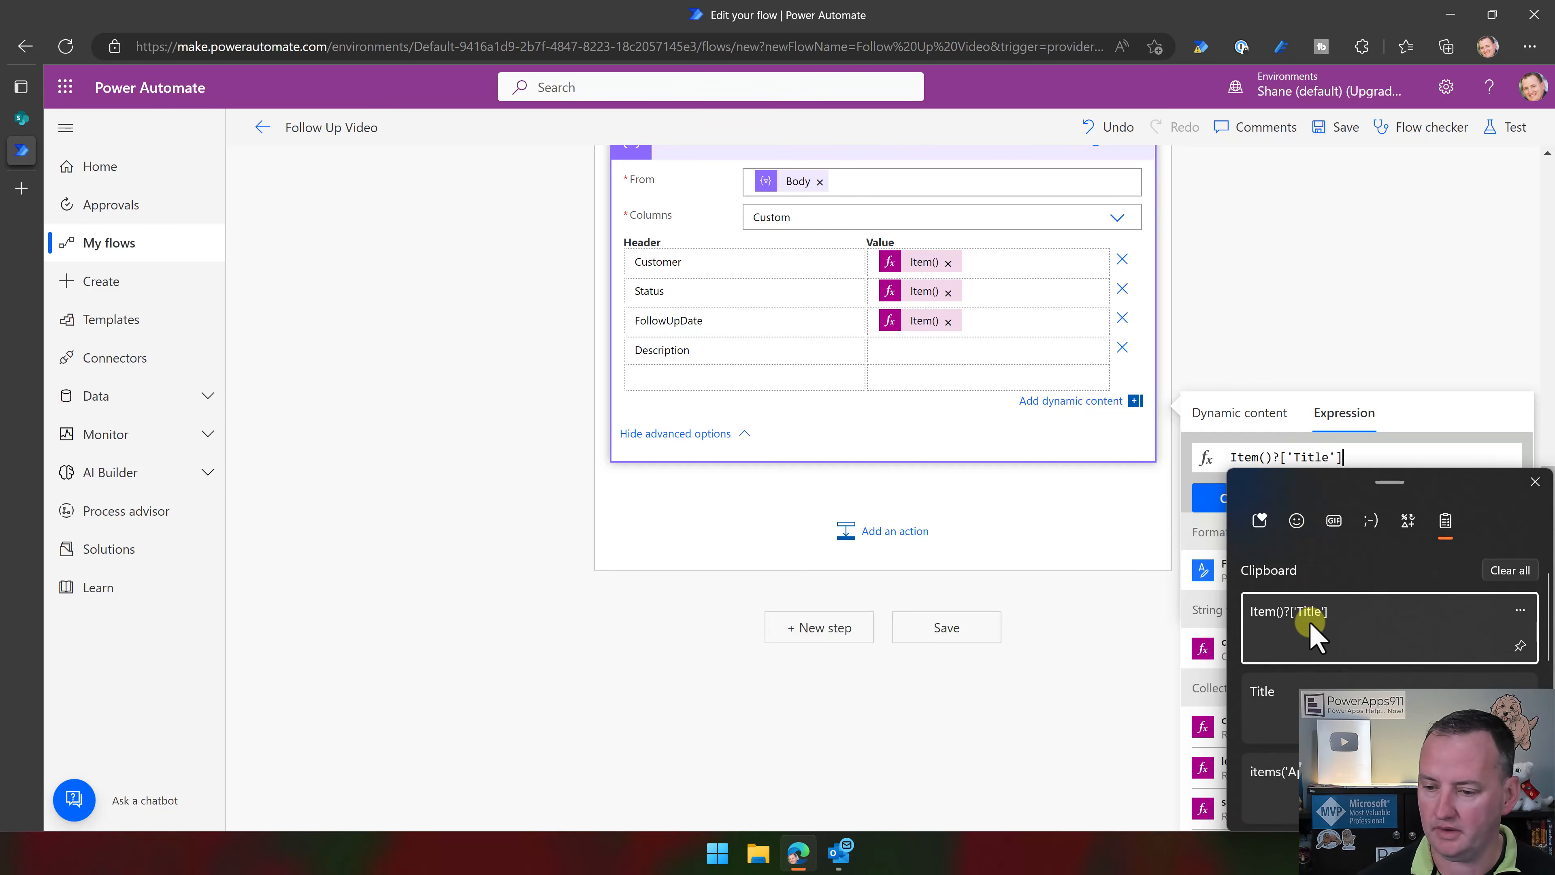
{"action": "left_click", "coordinate": [1313, 634]}
{"action": "double_click", "coordinate": [1321, 457]}
{"action": "key", "text": "BackSpace"}
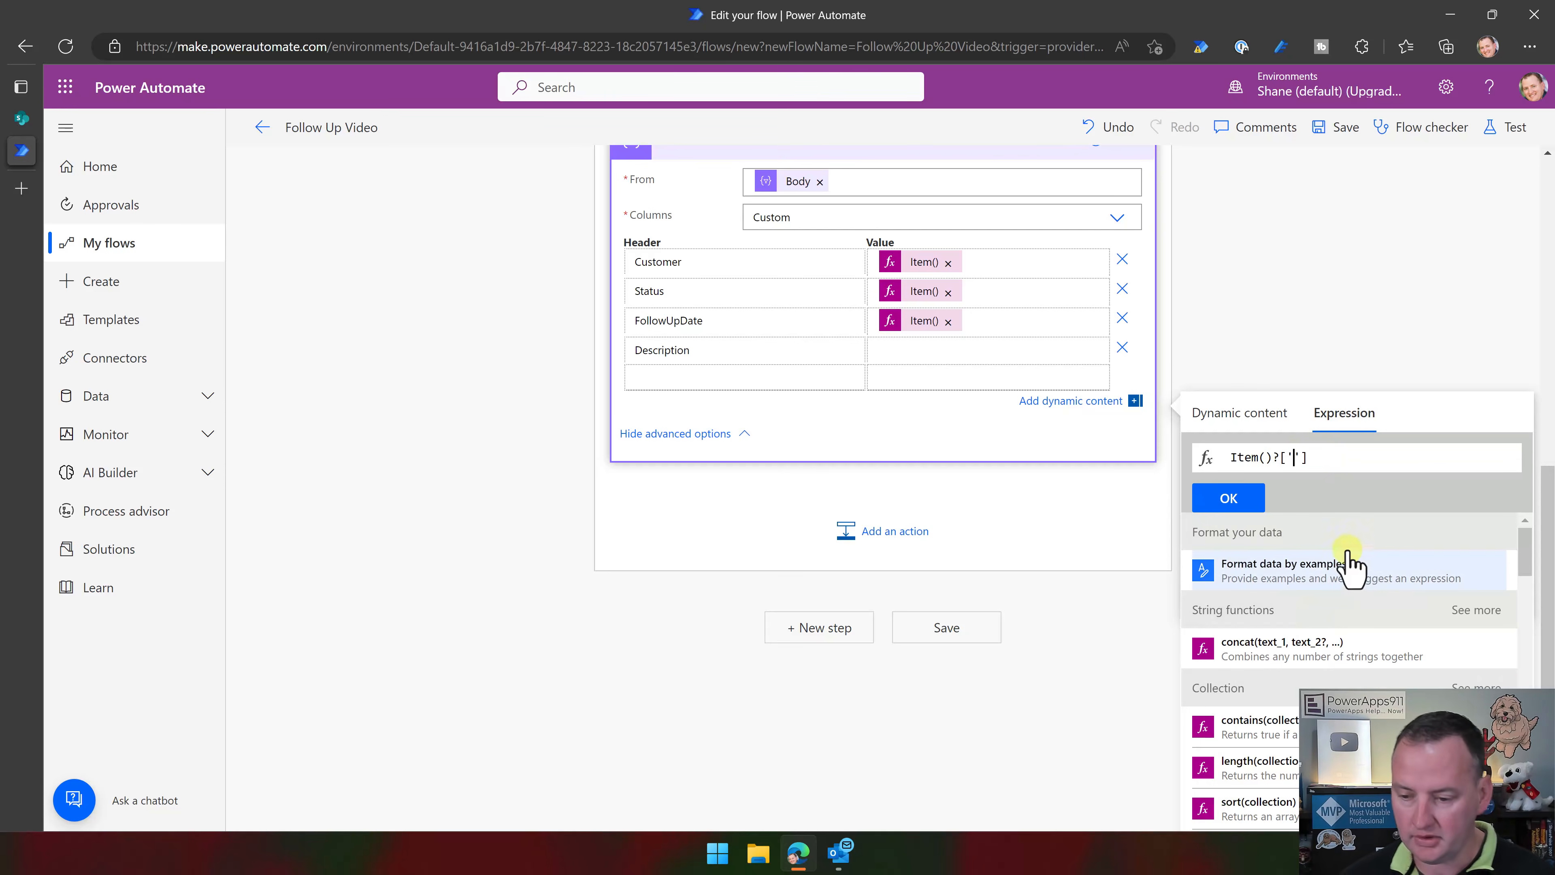
Switch to the SharePoint list settings, open the Description column and copy its internal field name from the page address
{"action": "left_click", "coordinate": [29, 121]}
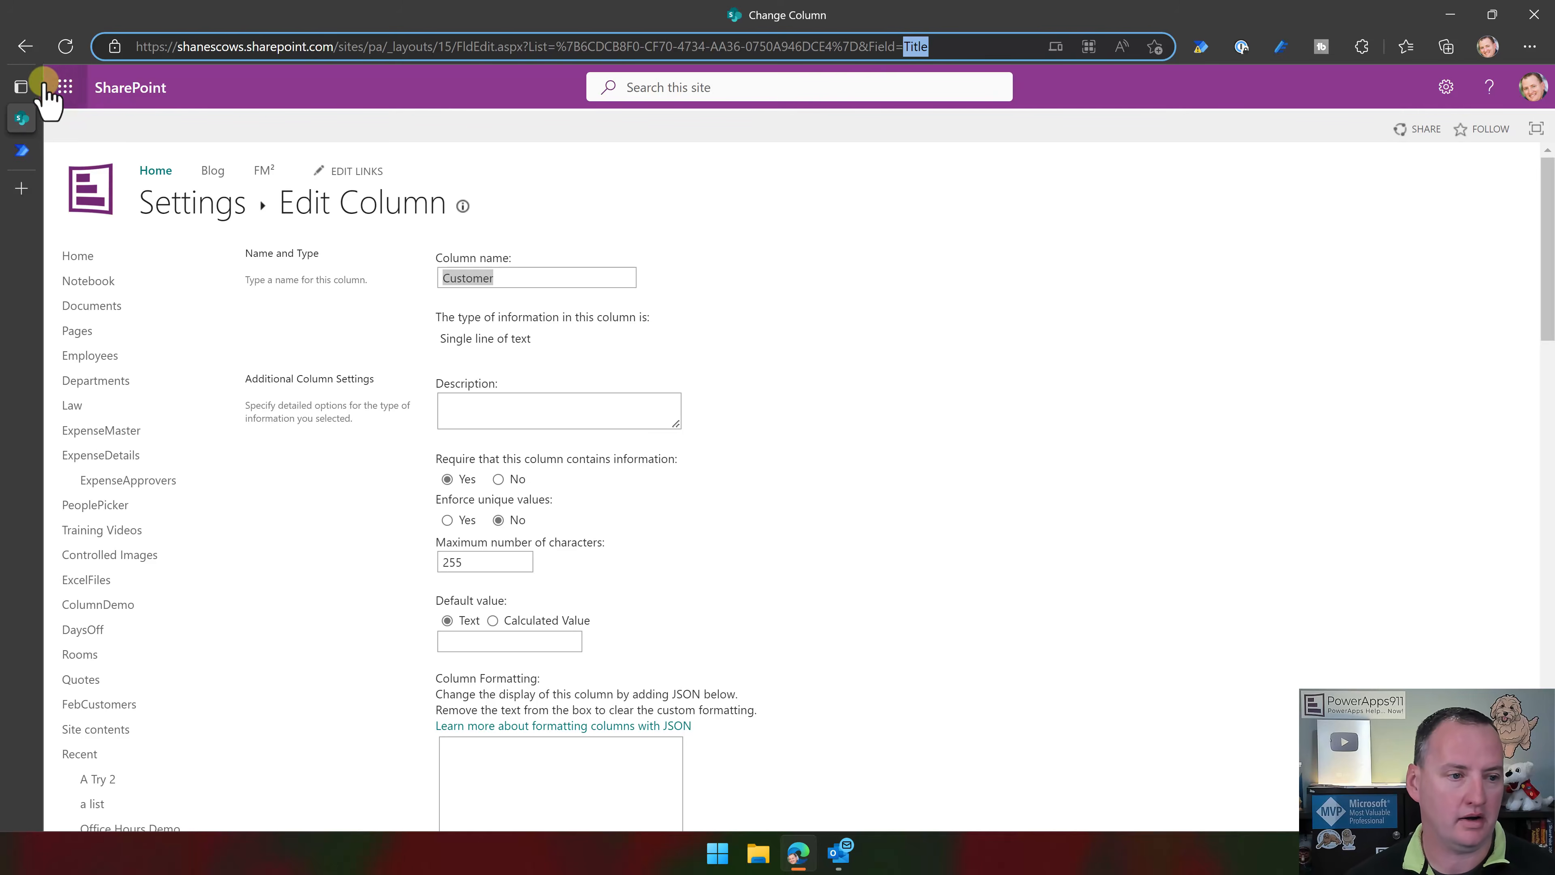
{"action": "left_click", "coordinate": [25, 46]}
{"action": "scroll", "coordinate": [564, 455], "scroll_direction": "down", "scroll_amount": 3}
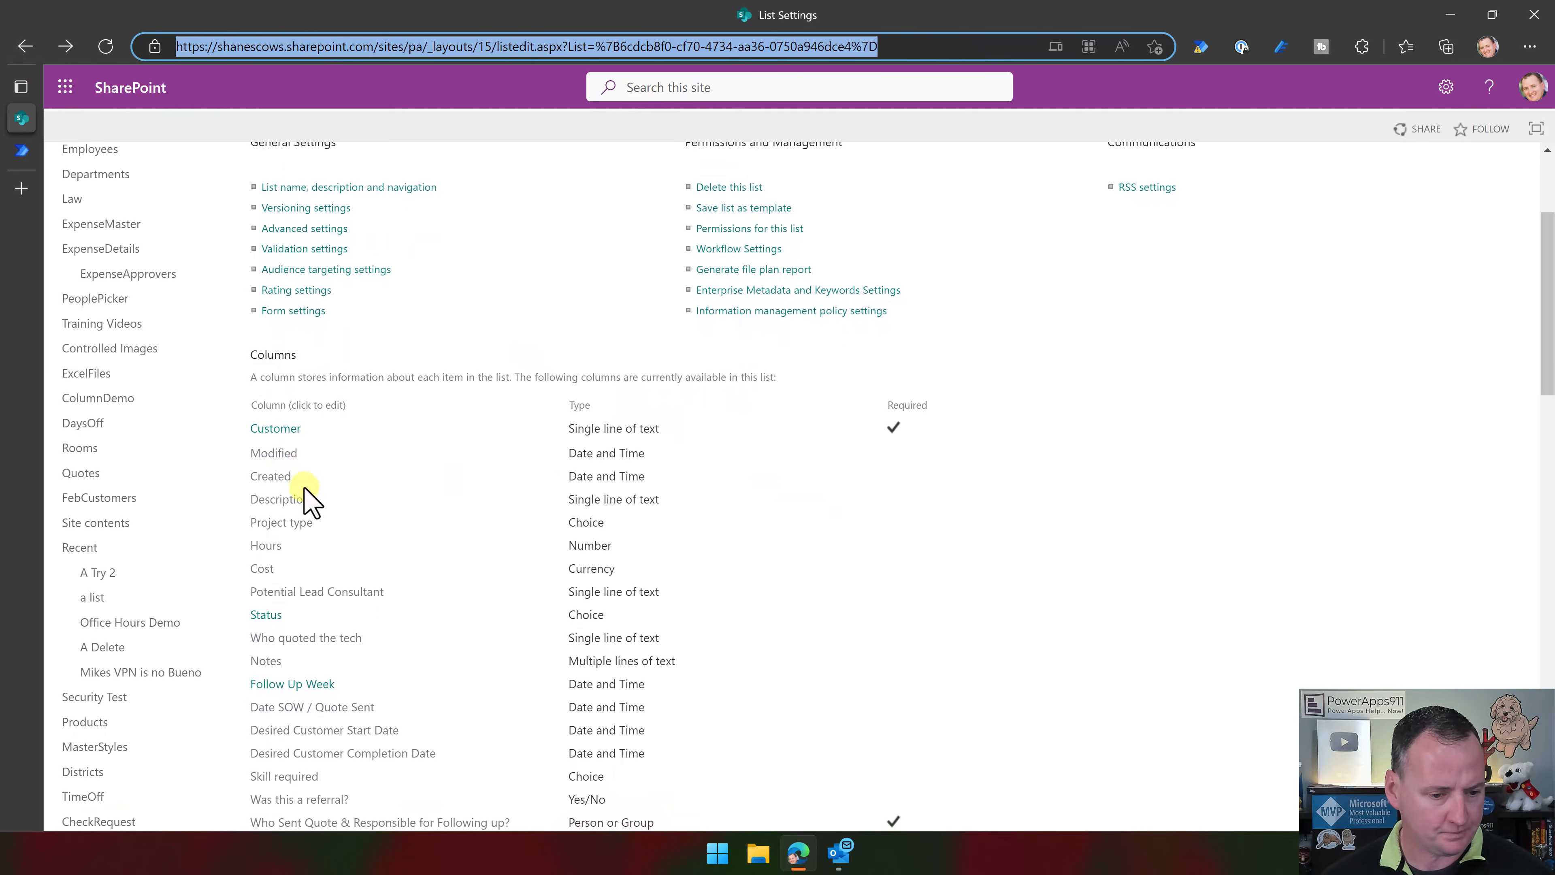
{"action": "left_click", "coordinate": [294, 499]}
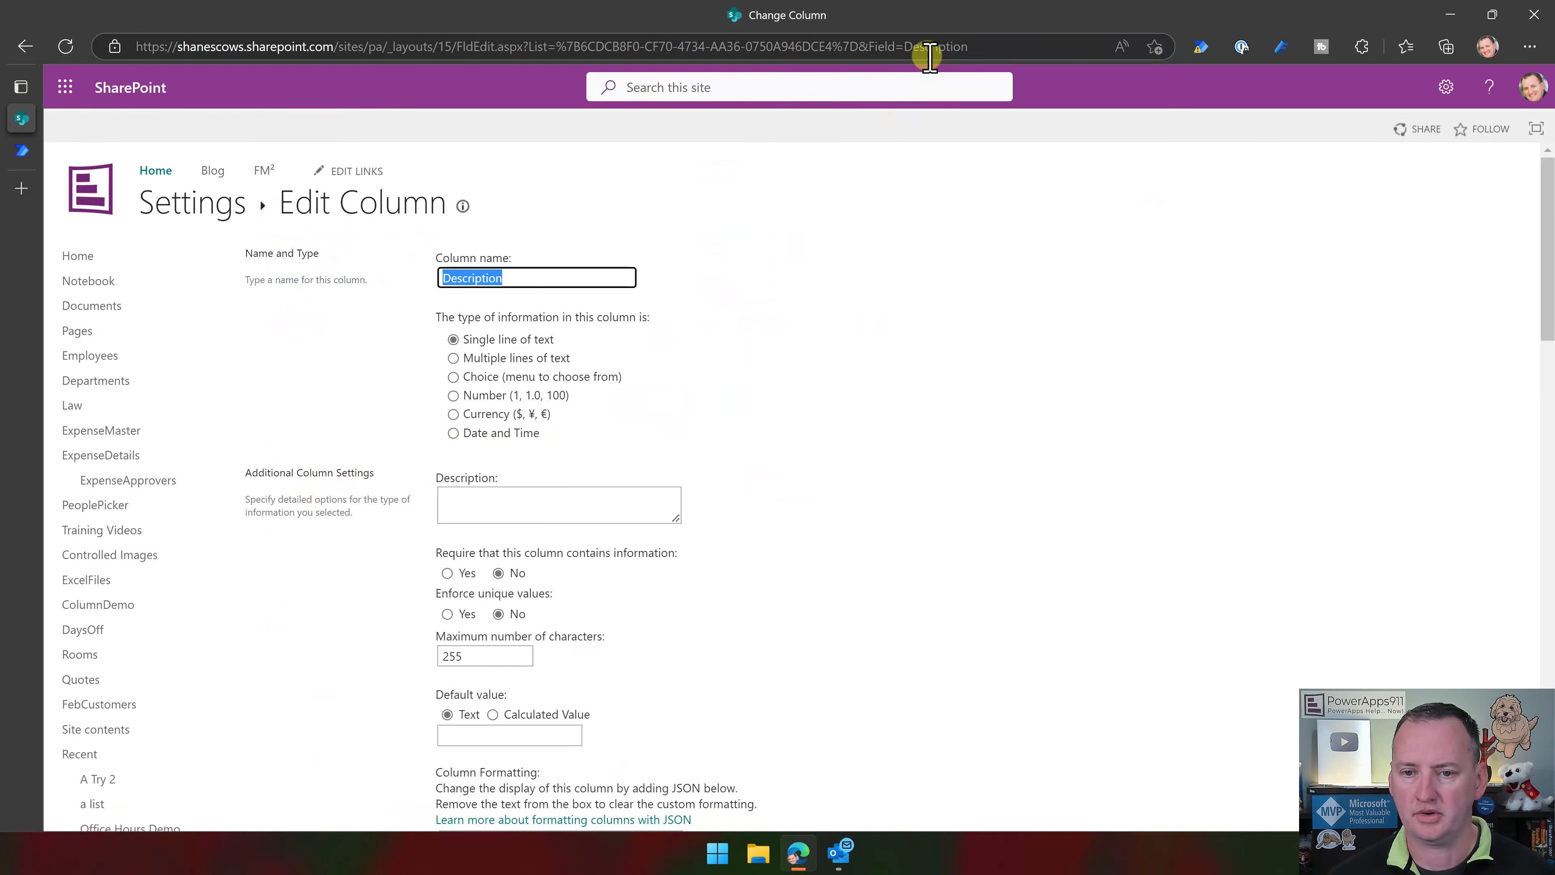
{"action": "double_click", "coordinate": [943, 47]}
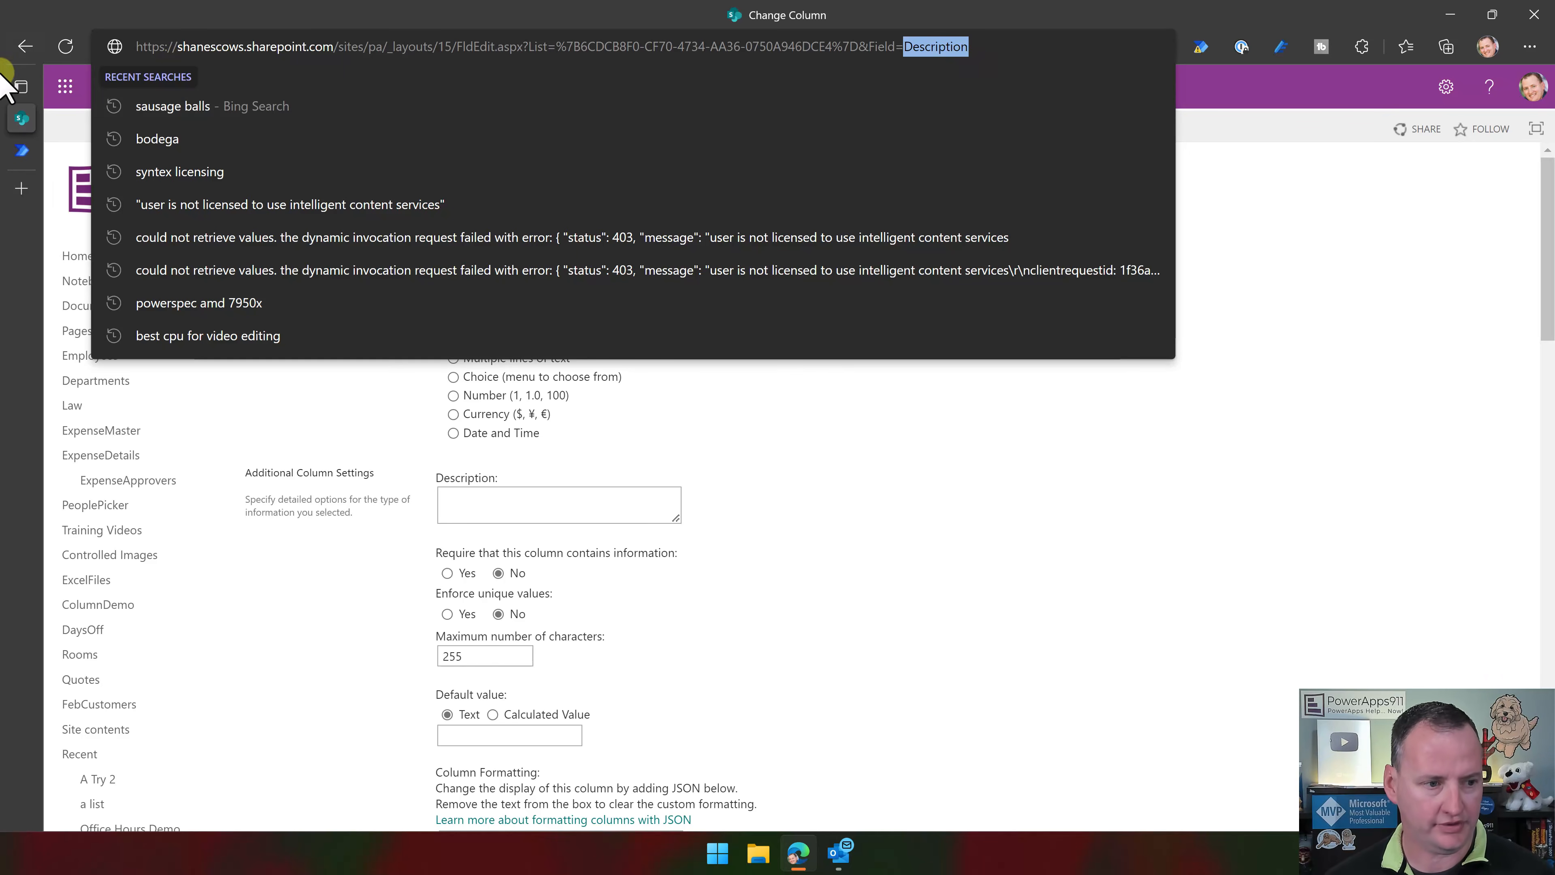
Return to Power Automate and complete the Description header's value as the expression Item()?['Description']
{"action": "left_click", "coordinate": [22, 151]}
{"action": "left_click", "coordinate": [1300, 456]}
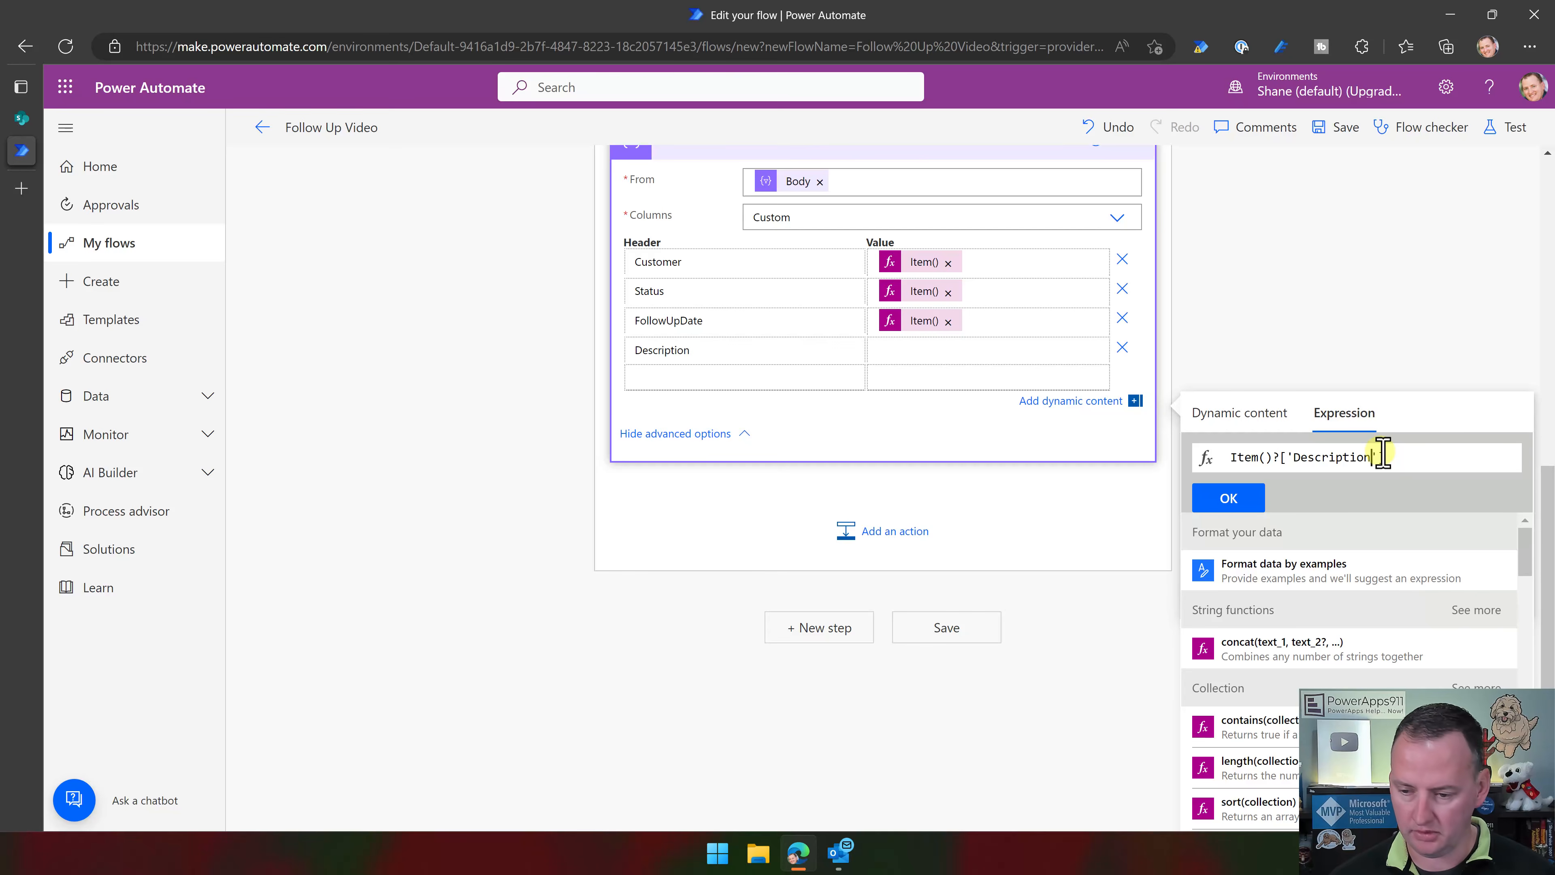
{"action": "left_click", "coordinate": [1231, 503]}
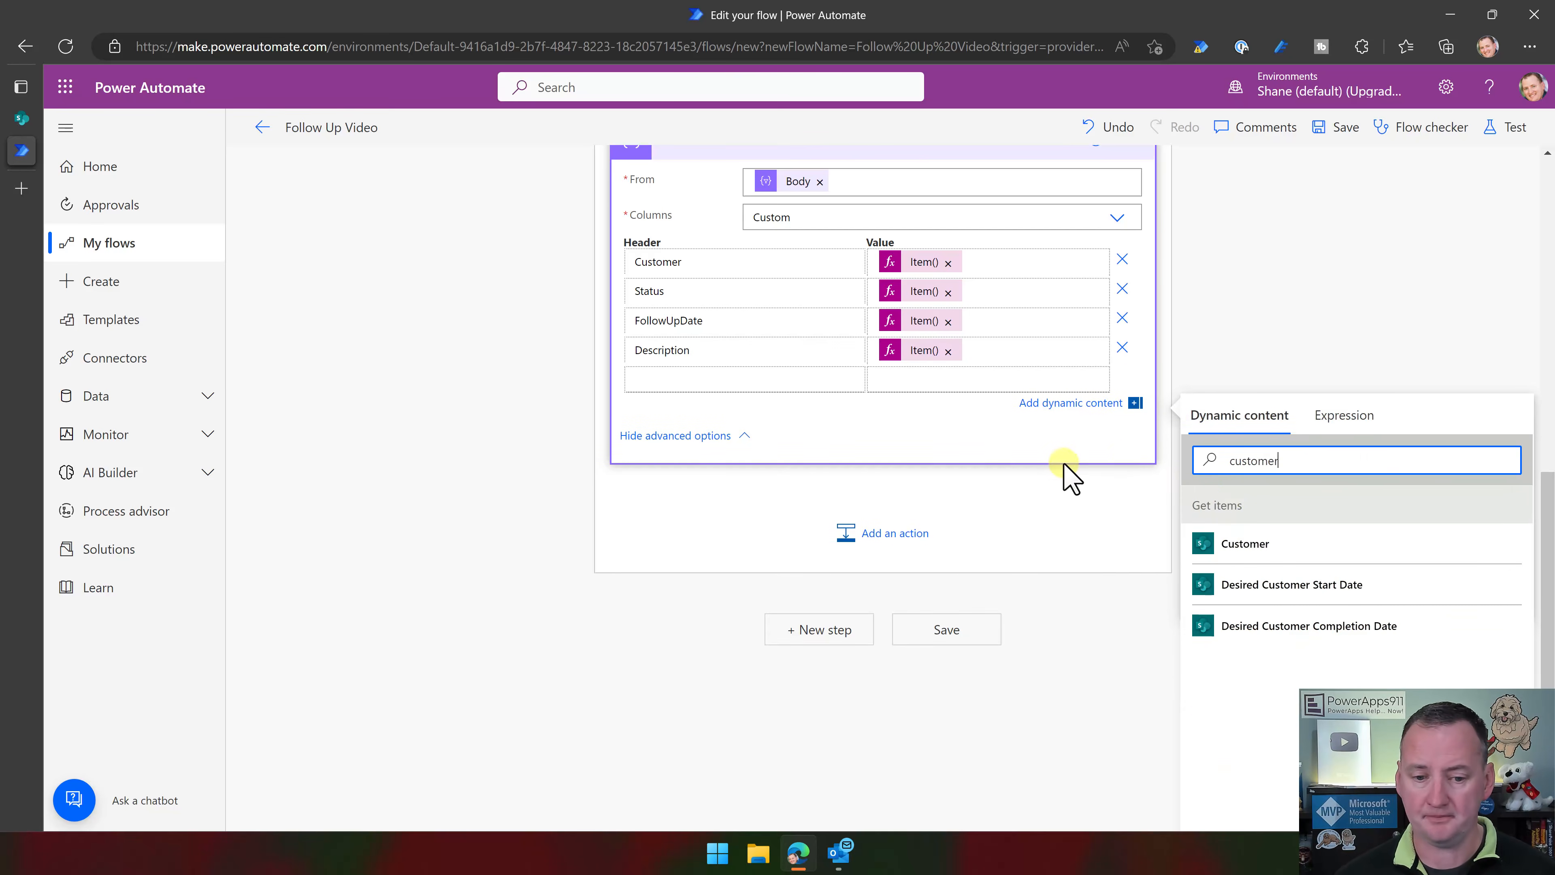
Test the flow and examine all columns of the Create HTML table output for the first Apply to each iteration
{"action": "scroll", "coordinate": [980, 476], "scroll_direction": "up", "scroll_amount": 1}
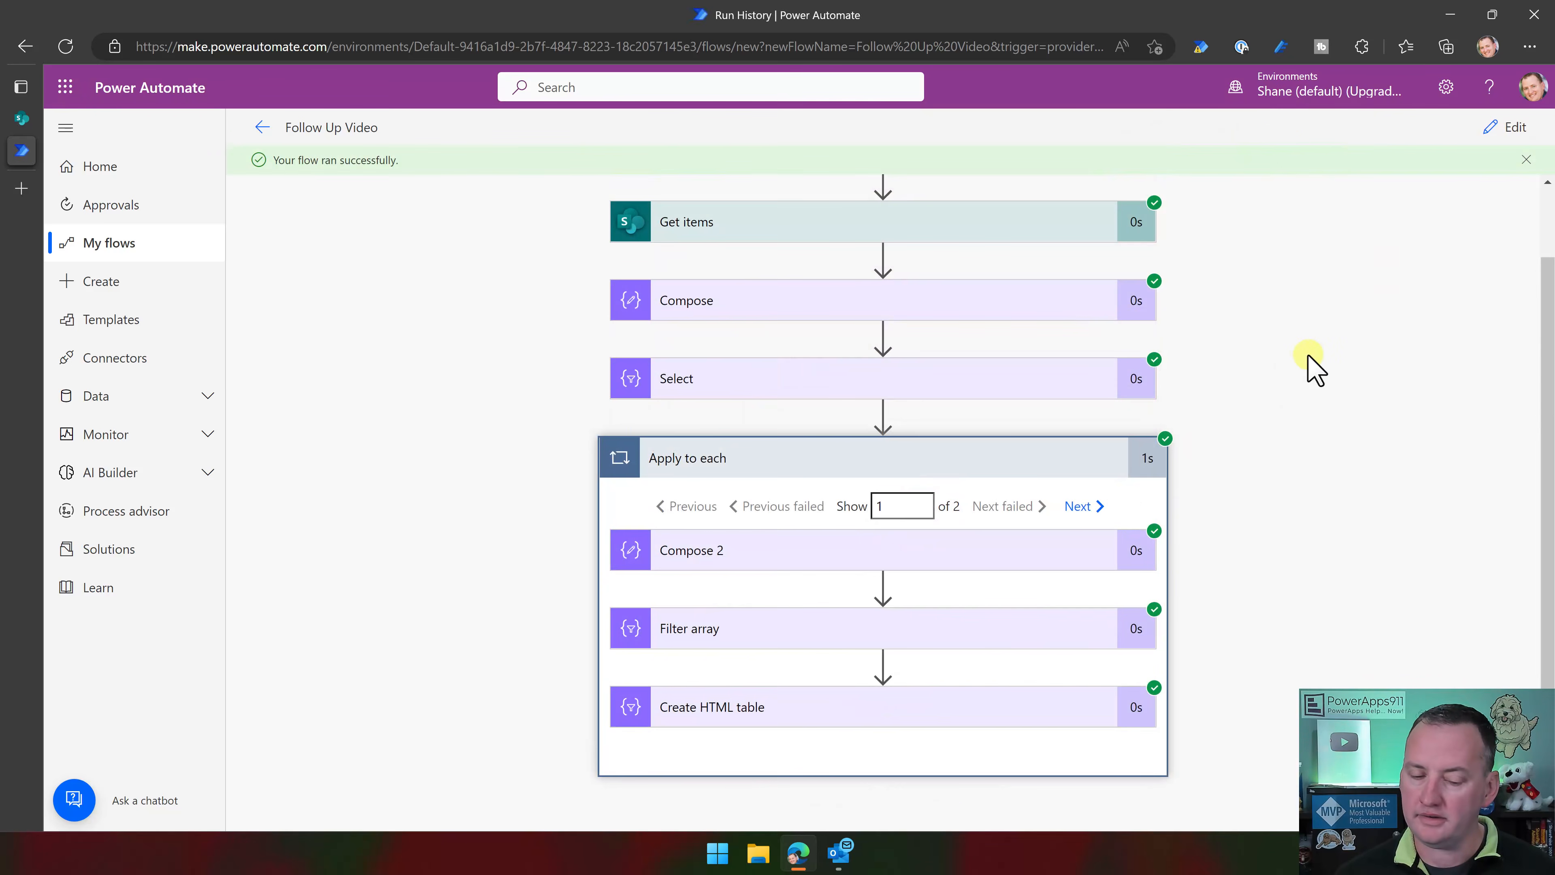
{"action": "left_click", "coordinate": [913, 713]}
{"action": "scroll", "coordinate": [1227, 462], "scroll_direction": "down", "scroll_amount": 6}
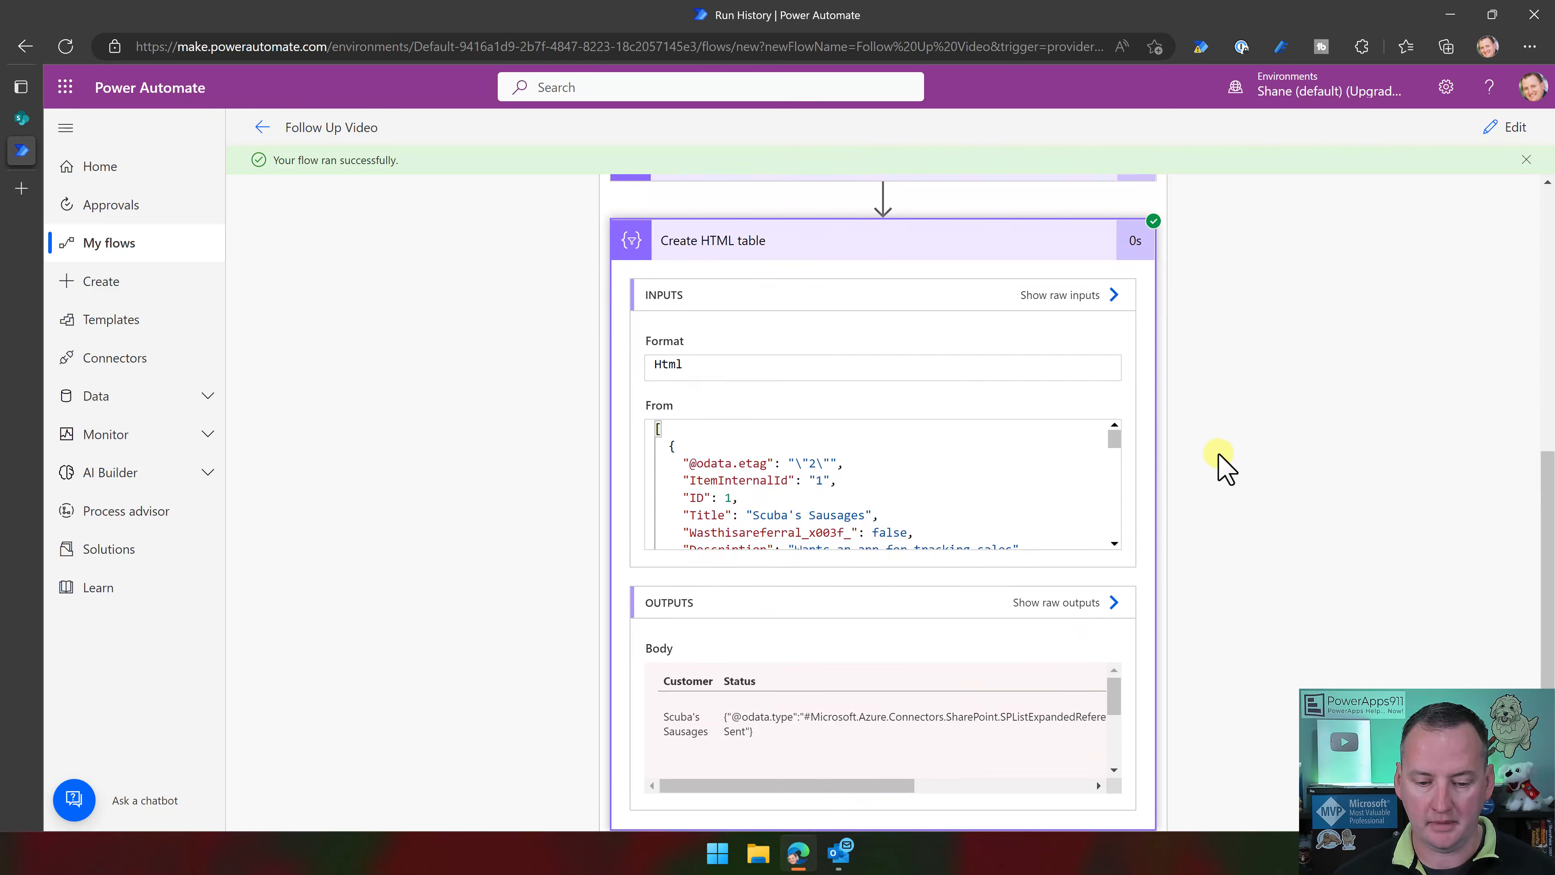
{"action": "left_click_drag", "start_coordinate": [804, 759], "coordinate": [992, 744]}
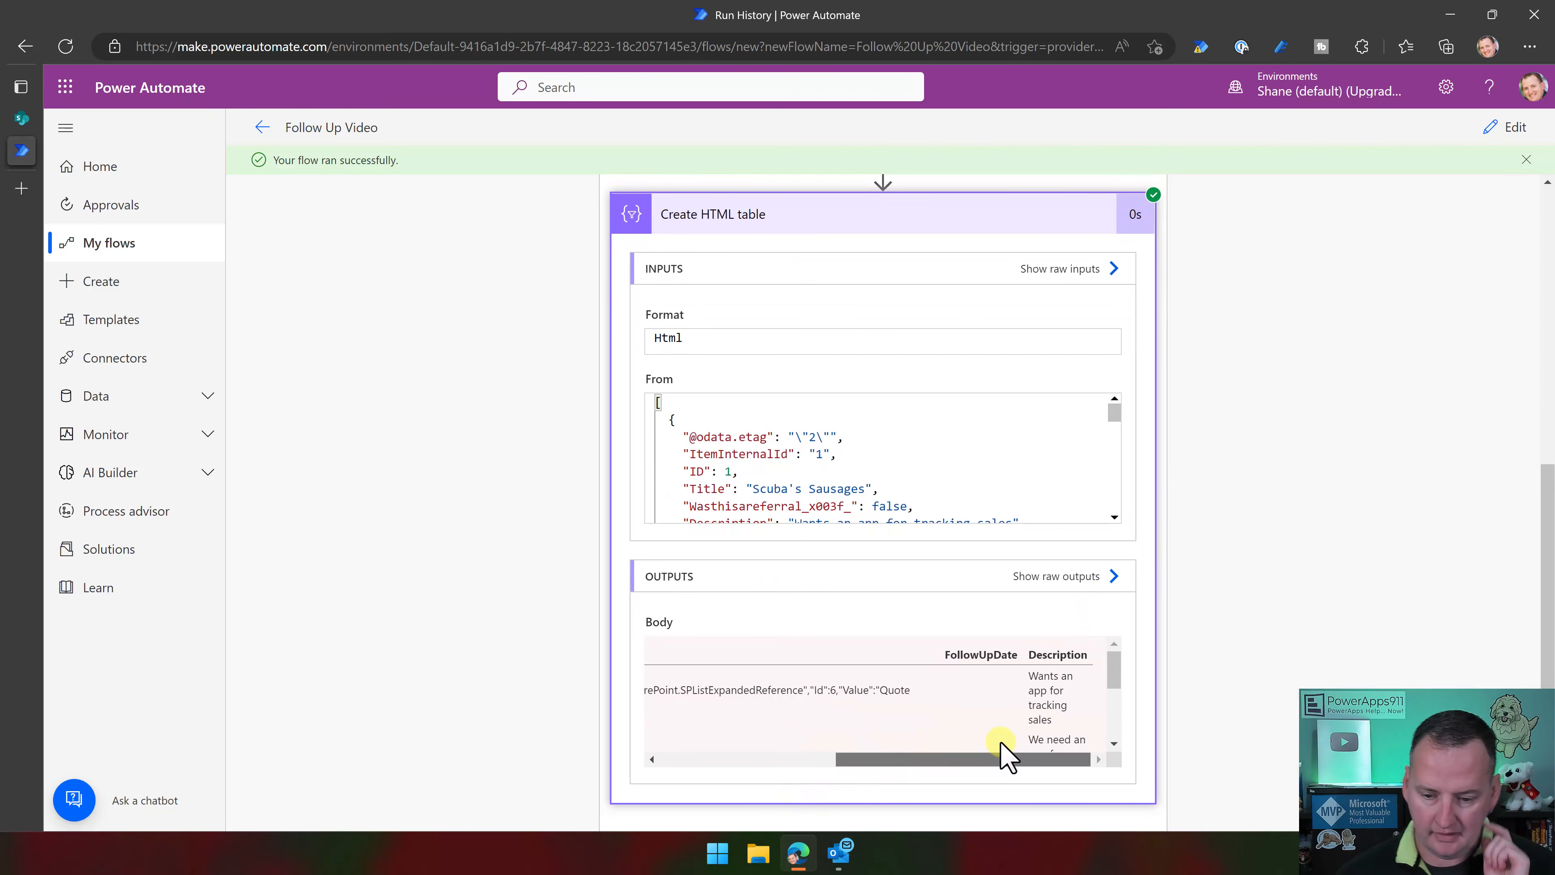
{"action": "scroll", "coordinate": [1031, 740], "scroll_direction": "down", "scroll_amount": 2}
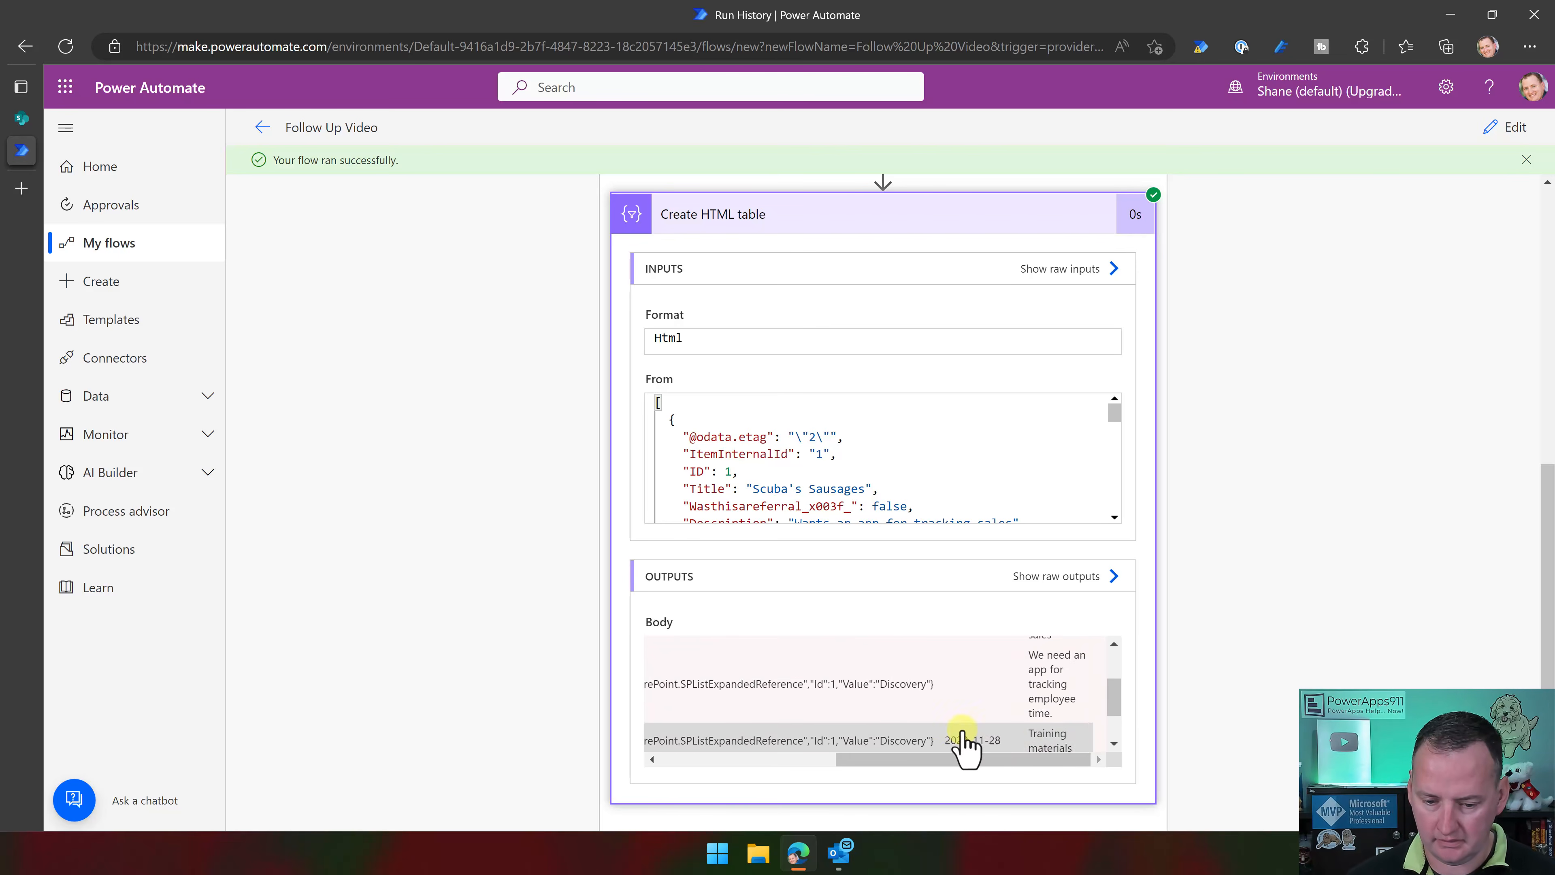
{"action": "left_click_drag", "start_coordinate": [933, 762], "coordinate": [614, 769]}
{"action": "scroll", "coordinate": [848, 717], "scroll_direction": "up", "scroll_amount": 1}
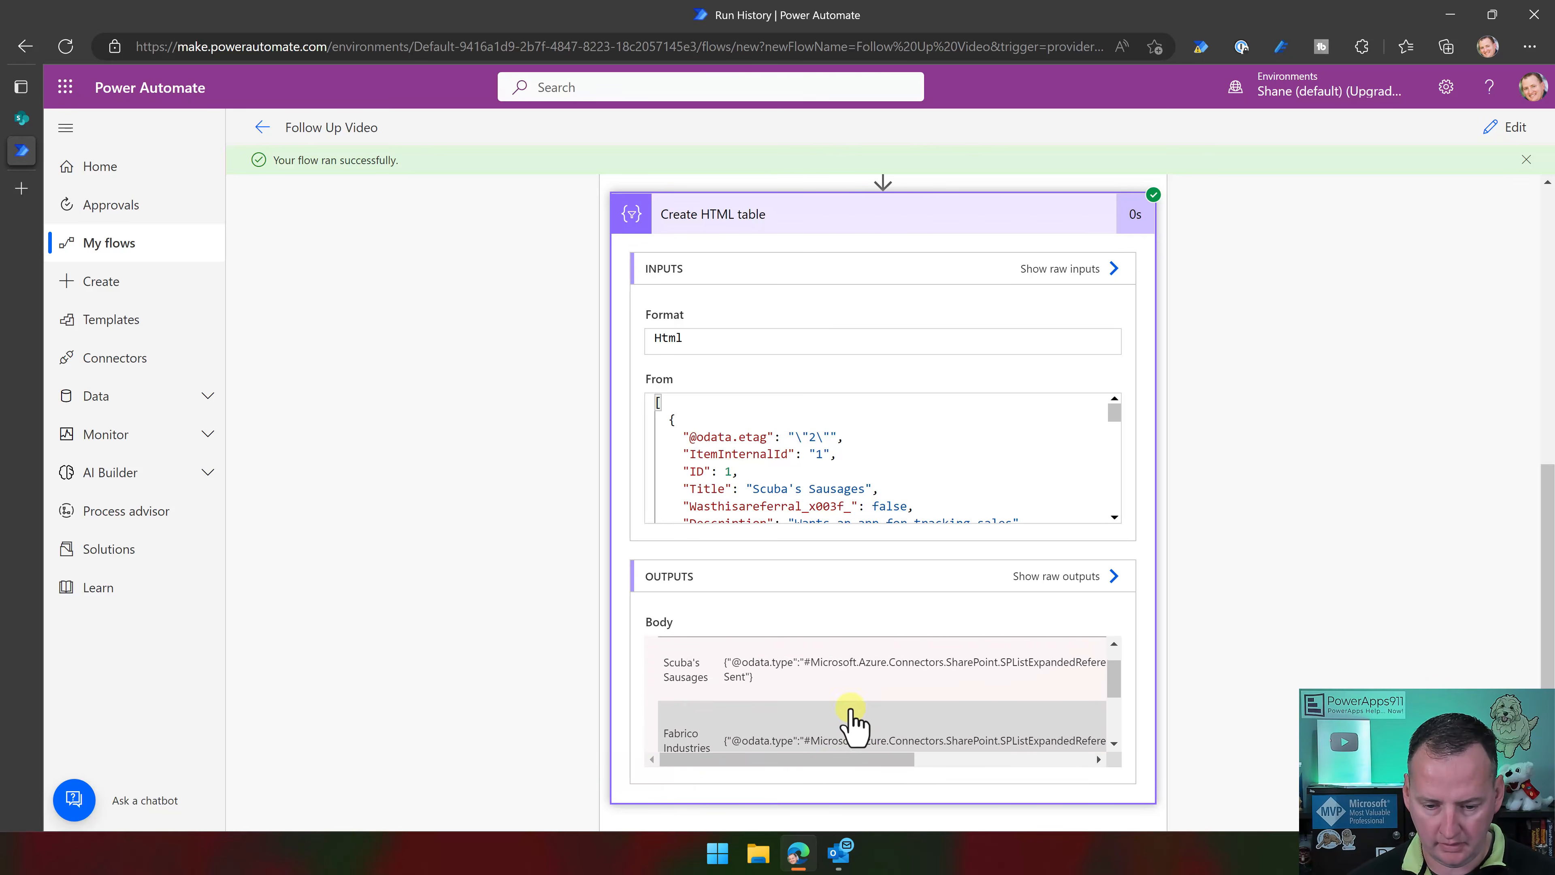
{"action": "scroll", "coordinate": [851, 723], "scroll_direction": "up", "scroll_amount": 1}
{"action": "scroll", "coordinate": [807, 710], "scroll_direction": "down", "scroll_amount": 1}
{"action": "scroll", "coordinate": [803, 698], "scroll_direction": "down", "scroll_amount": 5}
{"action": "left_click_drag", "start_coordinate": [773, 688], "coordinate": [1112, 662]}
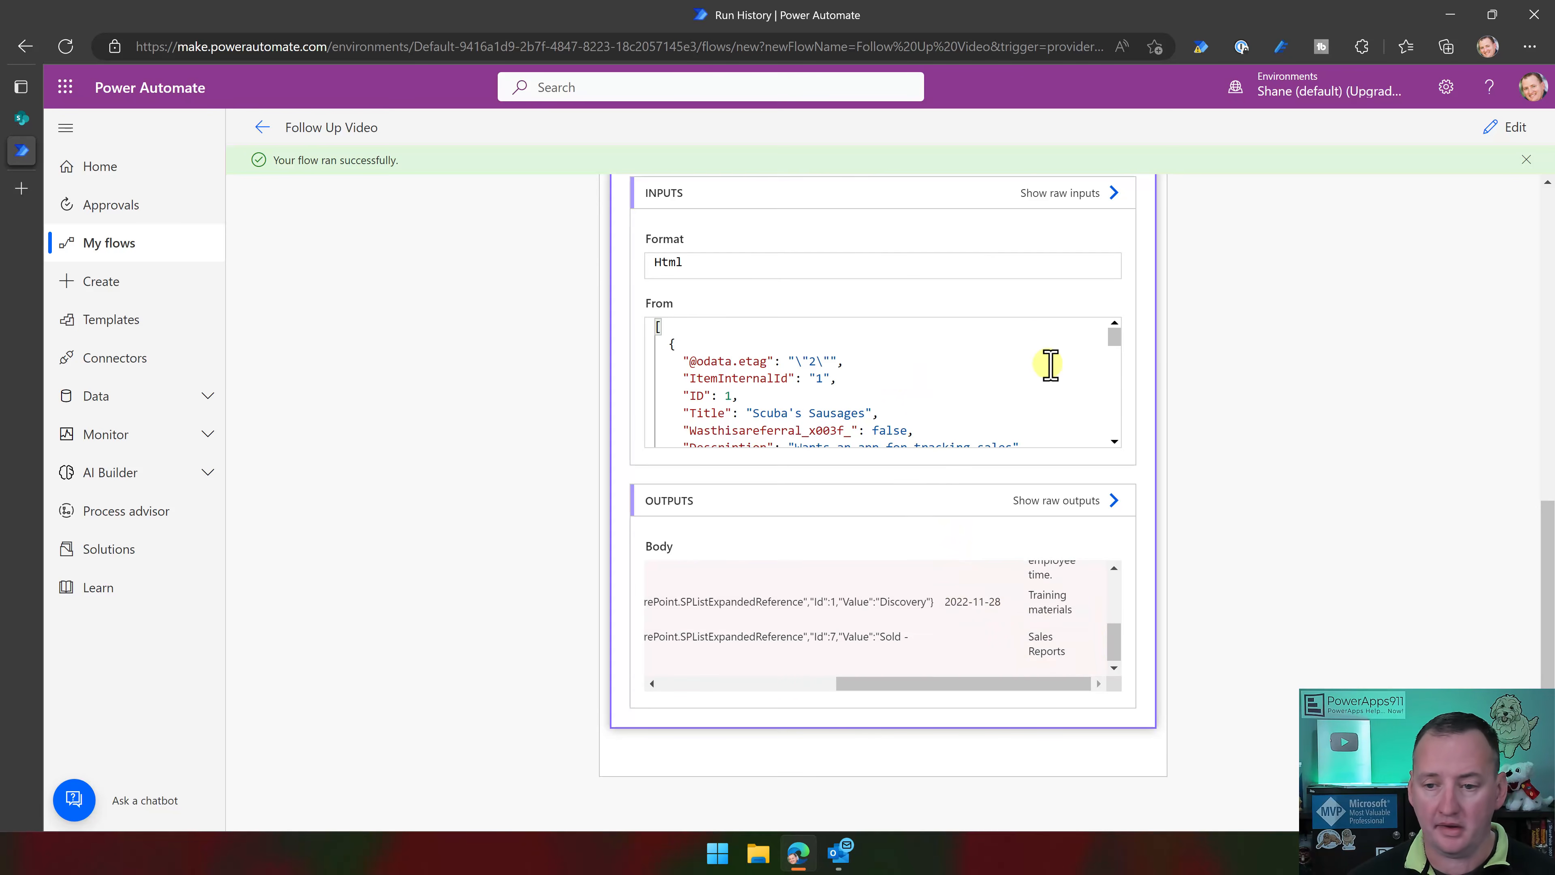
Examine the Create HTML table output for the second Apply to each iteration, and return to editing the flow
{"action": "scroll", "coordinate": [1163, 310], "scroll_direction": "up", "scroll_amount": 8}
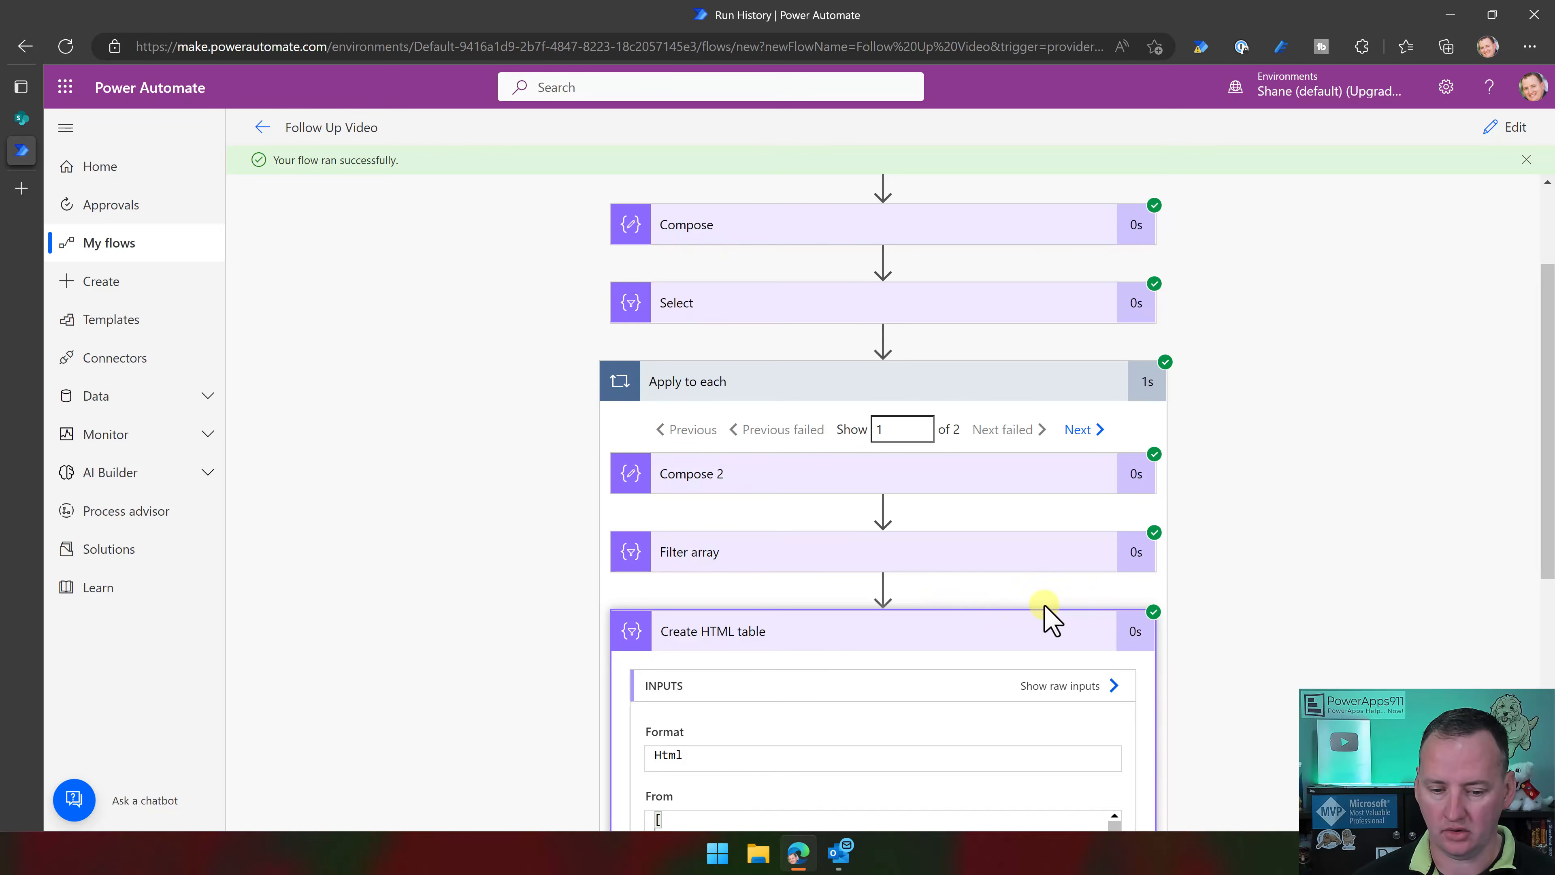
{"action": "left_click", "coordinate": [1084, 429]}
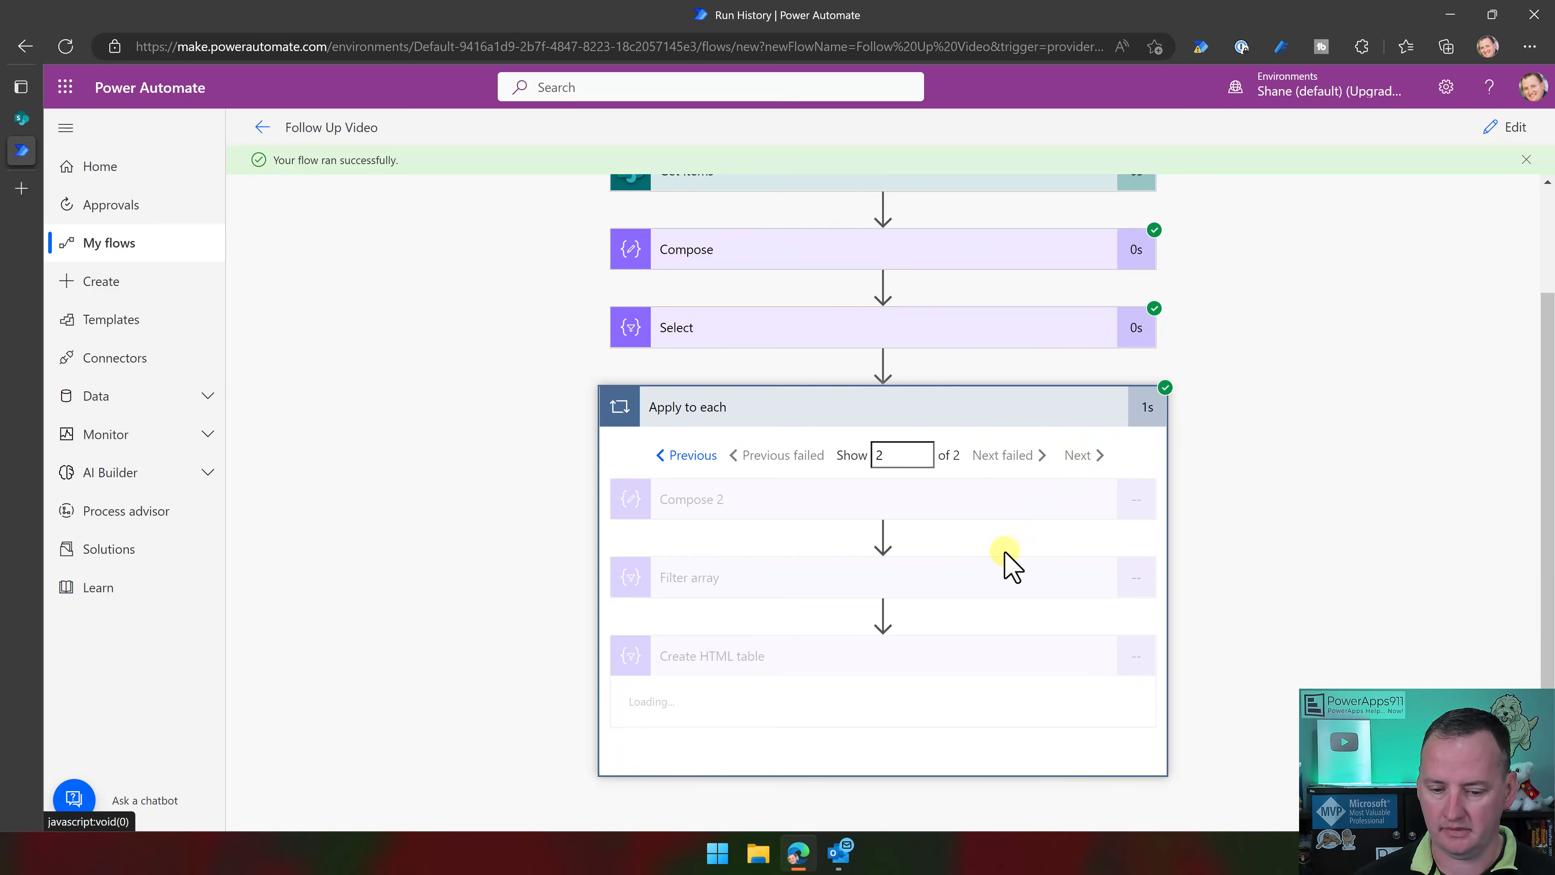
{"action": "scroll", "coordinate": [1004, 601], "scroll_direction": "down", "scroll_amount": 2}
{"action": "scroll", "coordinate": [918, 655], "scroll_direction": "down", "scroll_amount": 6}
{"action": "left_click_drag", "start_coordinate": [784, 684], "coordinate": [714, 682]}
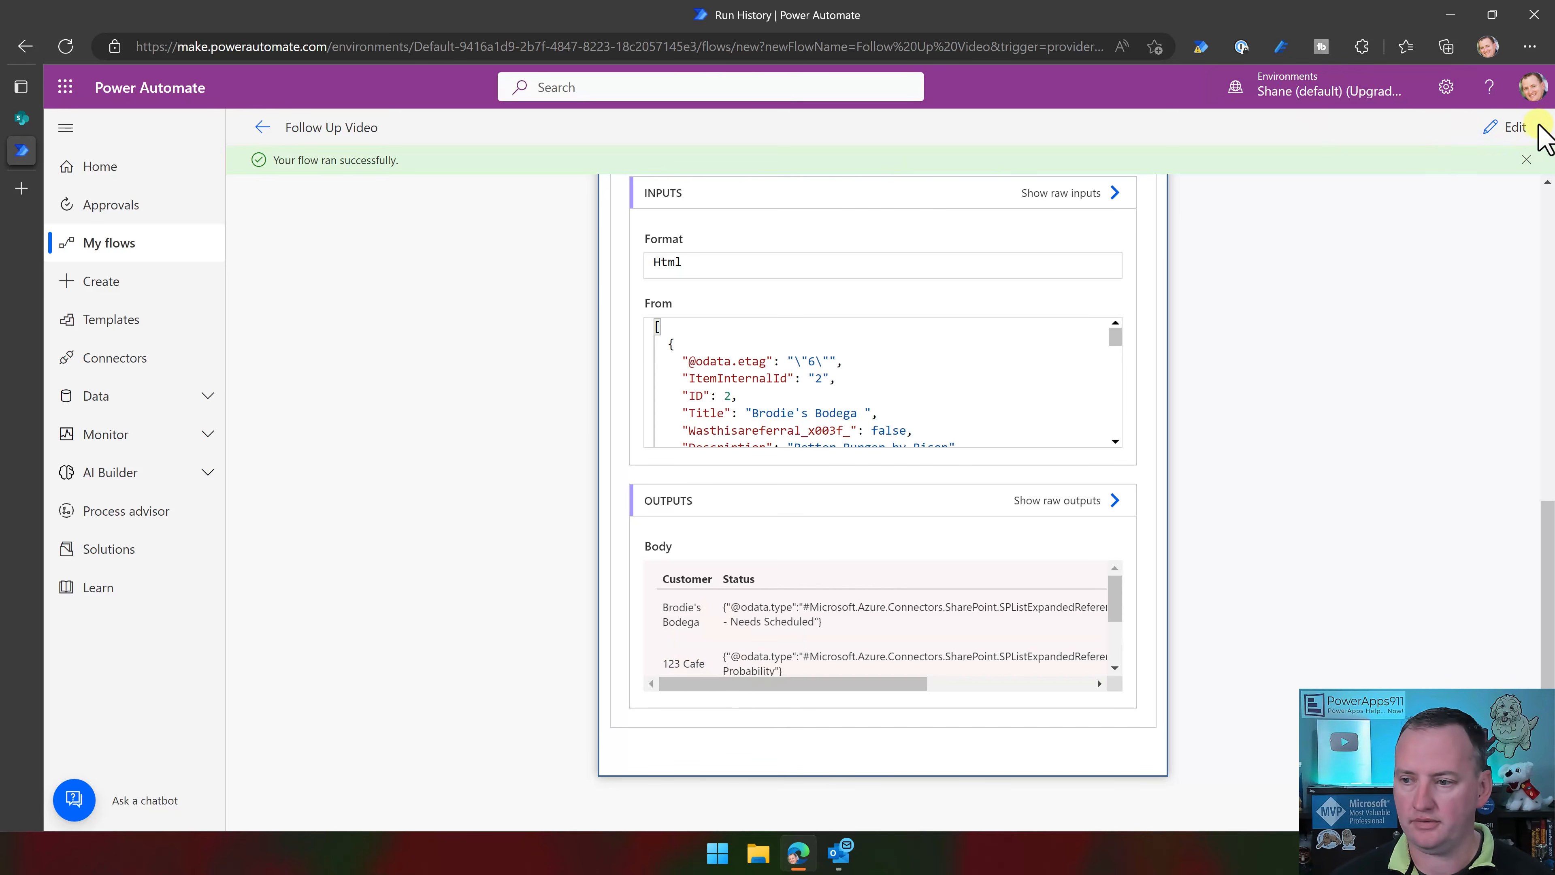
{"action": "left_click", "coordinate": [1516, 127]}
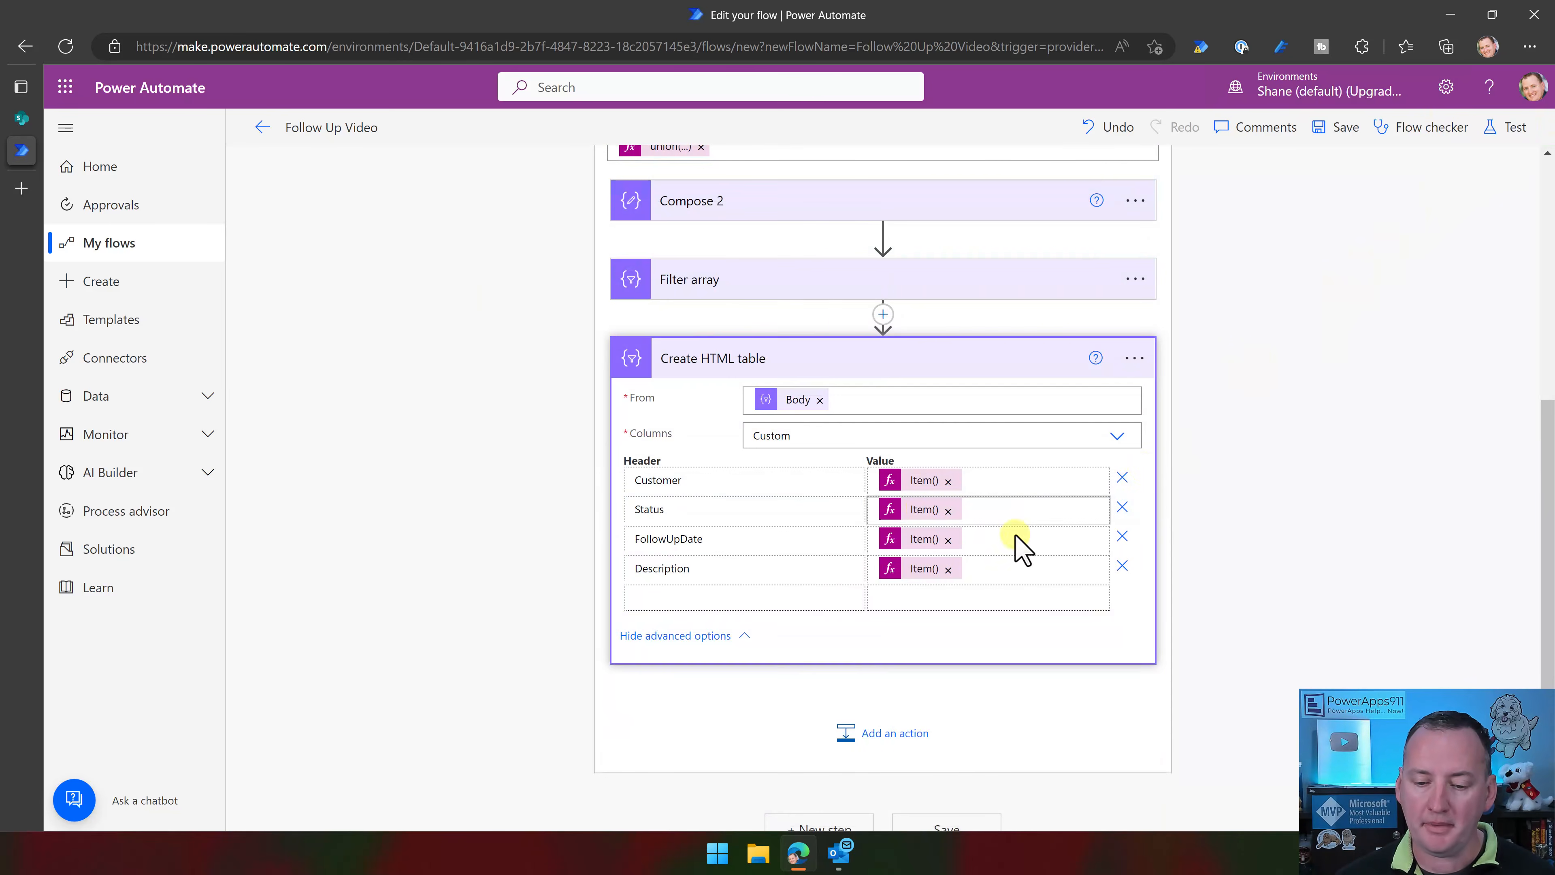
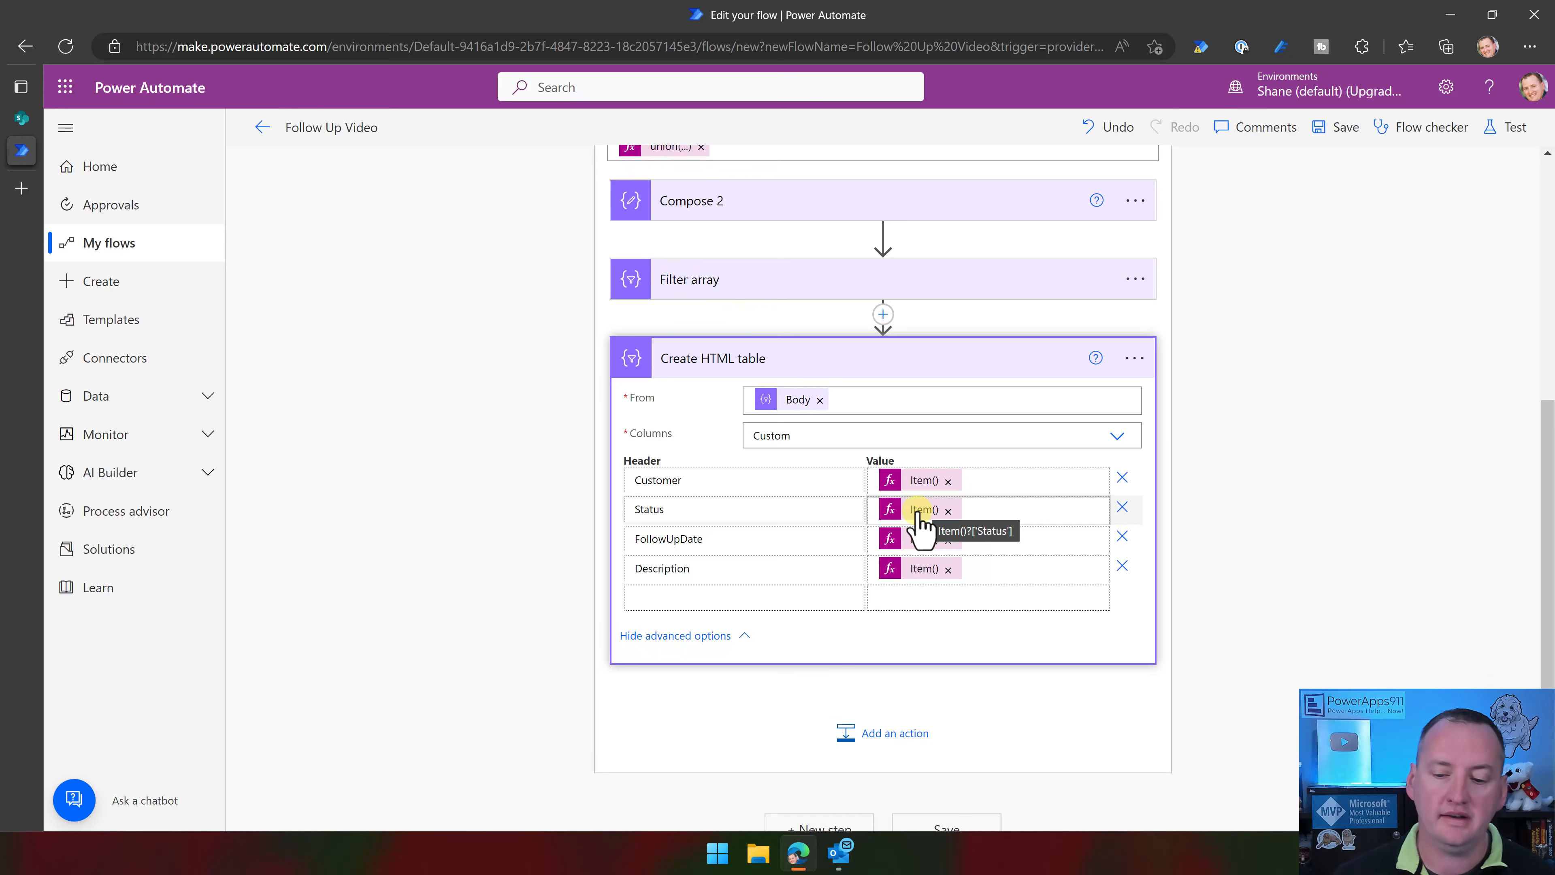
Update the Status header's value to the expression Item()?['Status/Value'] in the Create HTML table action and test the flow
{"action": "left_click", "coordinate": [920, 511]}
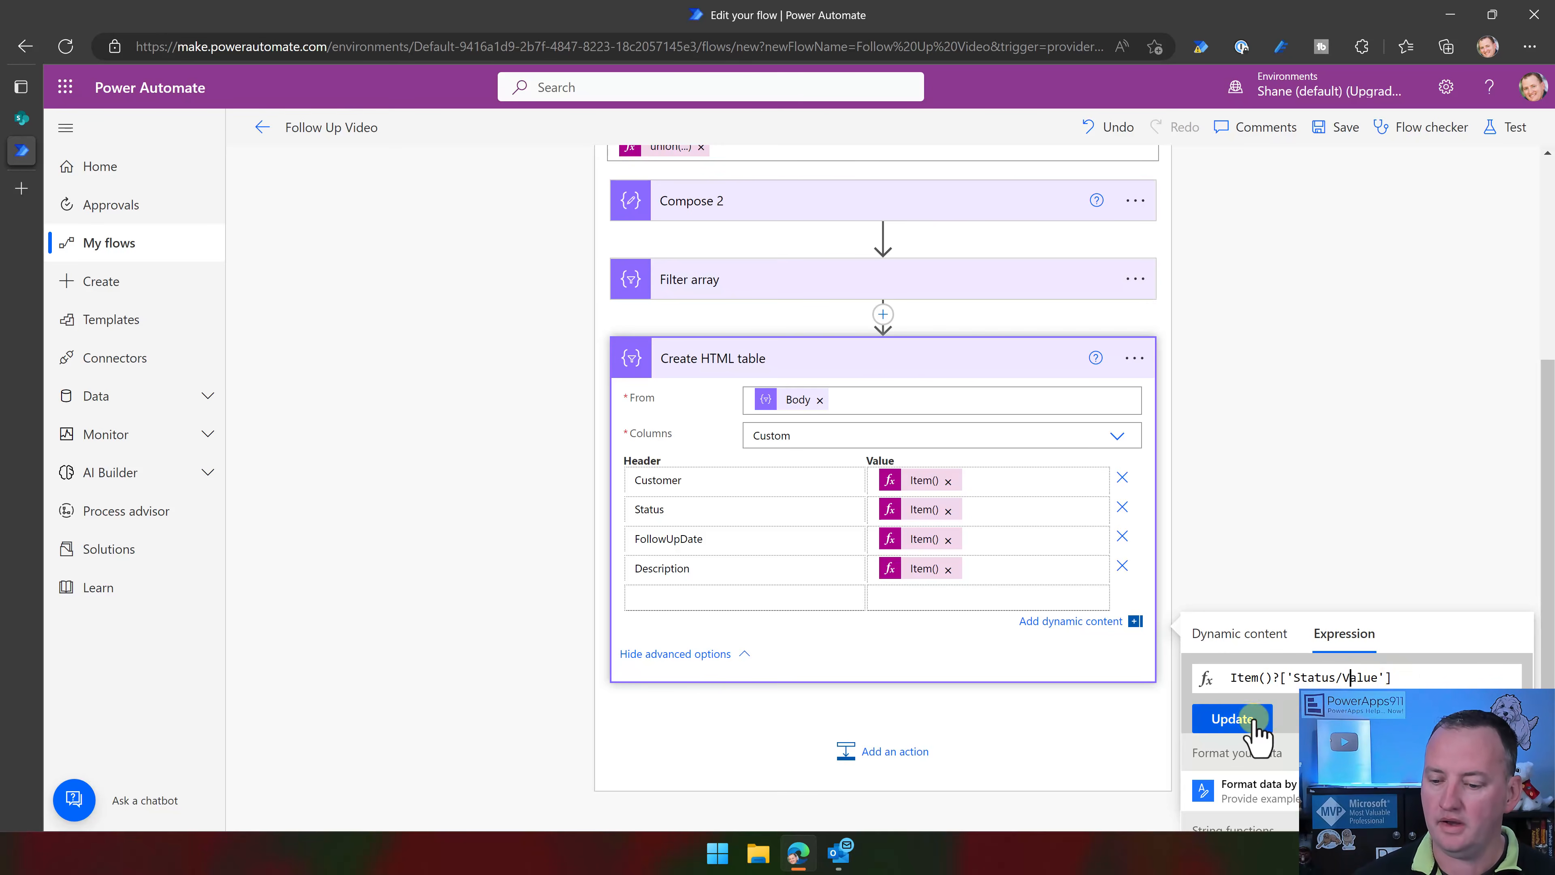
{"action": "left_click", "coordinate": [1232, 719]}
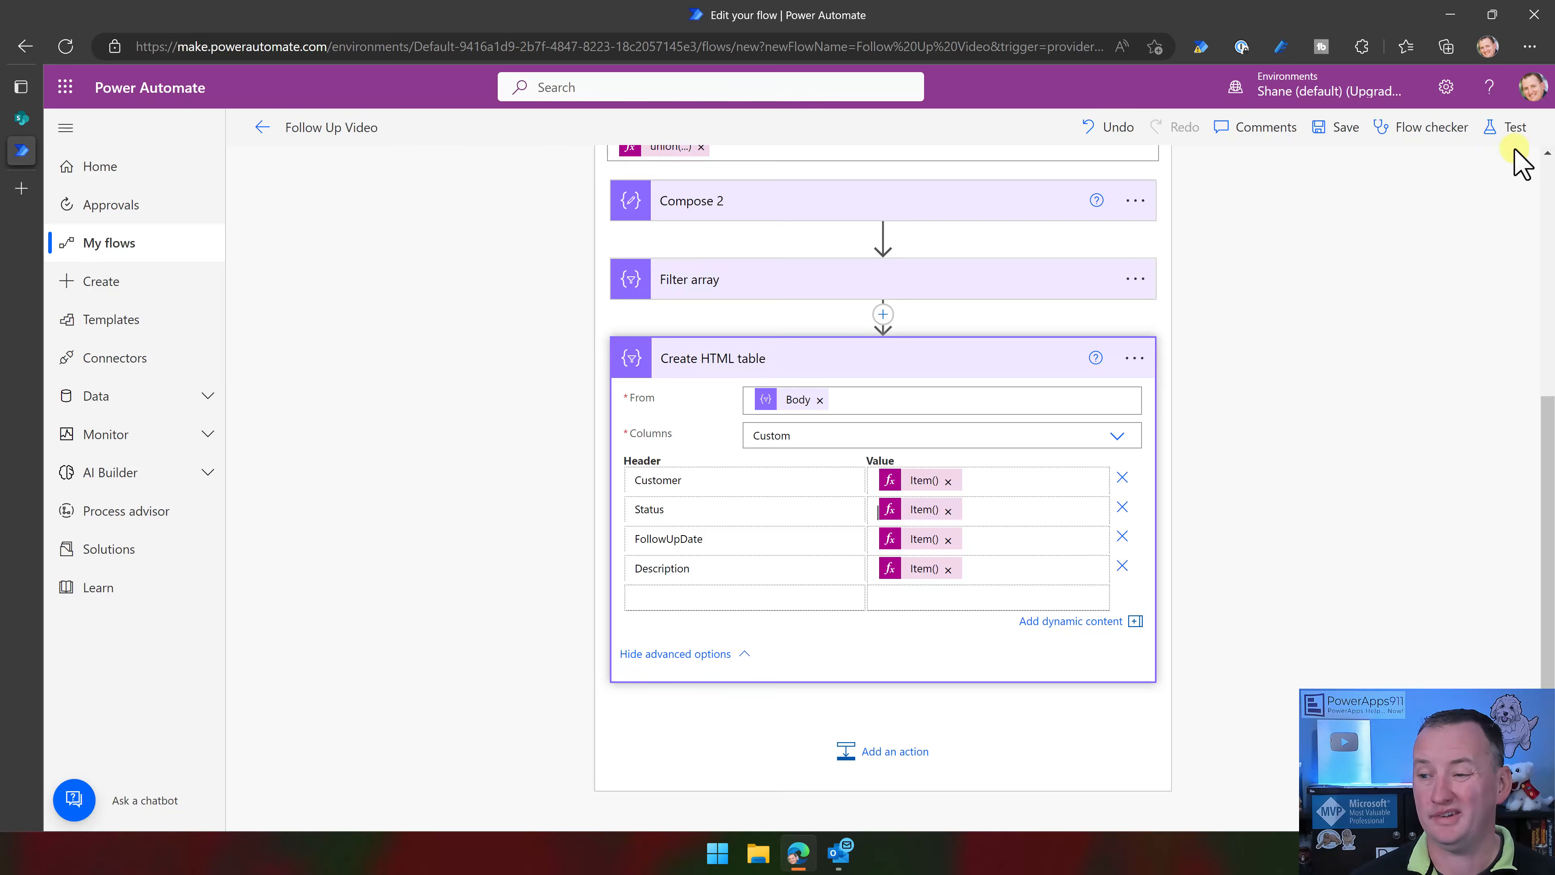
{"action": "left_click", "coordinate": [1513, 134]}
{"action": "left_click", "coordinate": [1340, 270]}
{"action": "left_click", "coordinate": [1285, 800]}
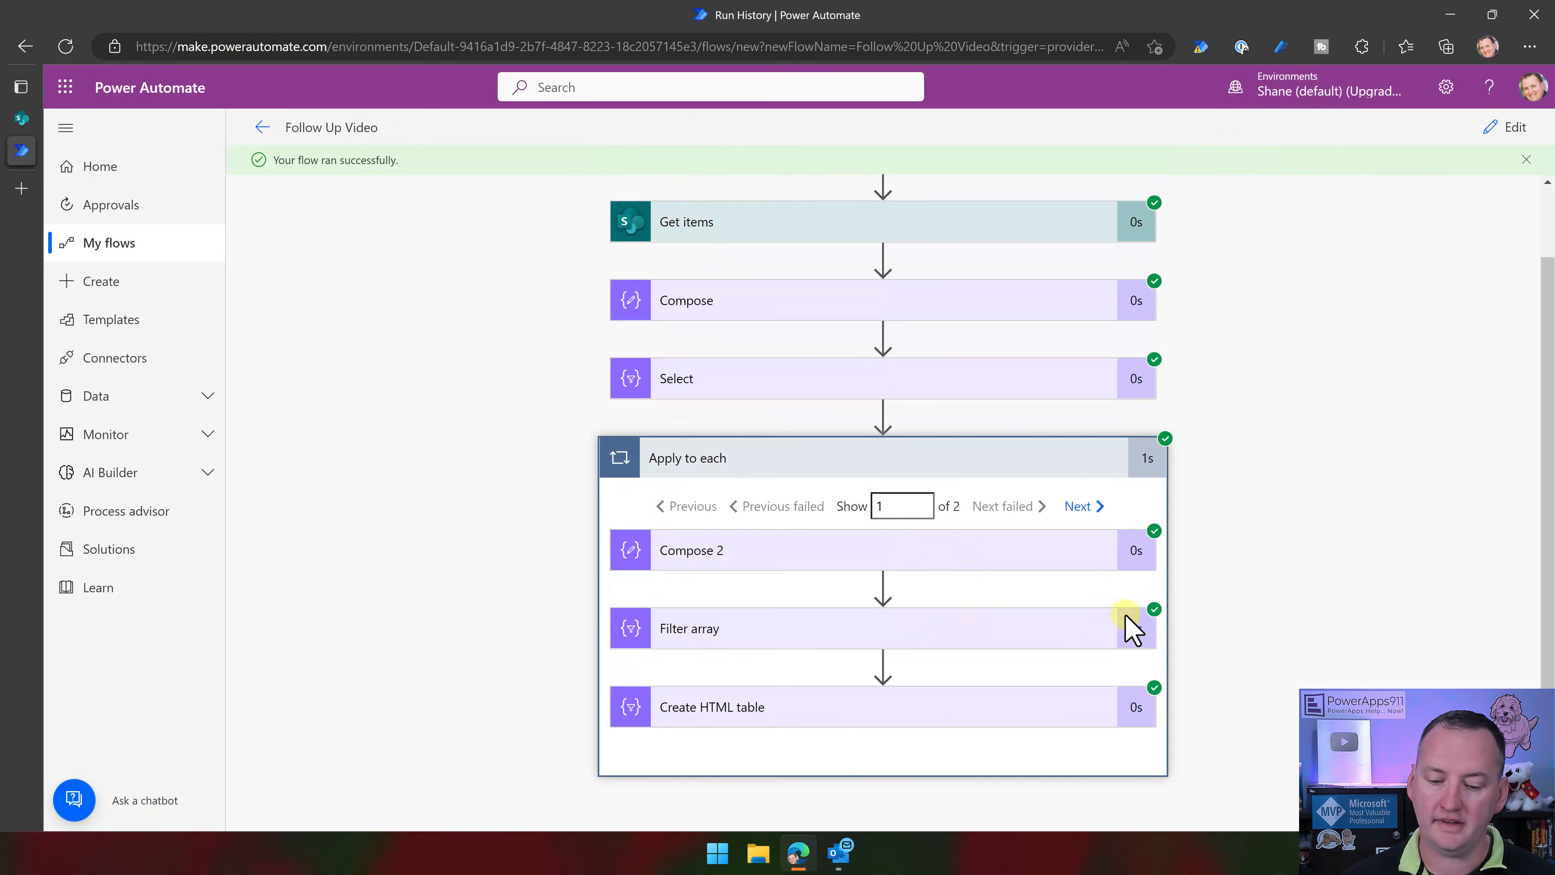
Examine the Status column in the Create HTML table output for the first Apply to each iteration
{"action": "left_click", "coordinate": [931, 710]}
{"action": "scroll", "coordinate": [990, 611], "scroll_direction": "down", "scroll_amount": 7}
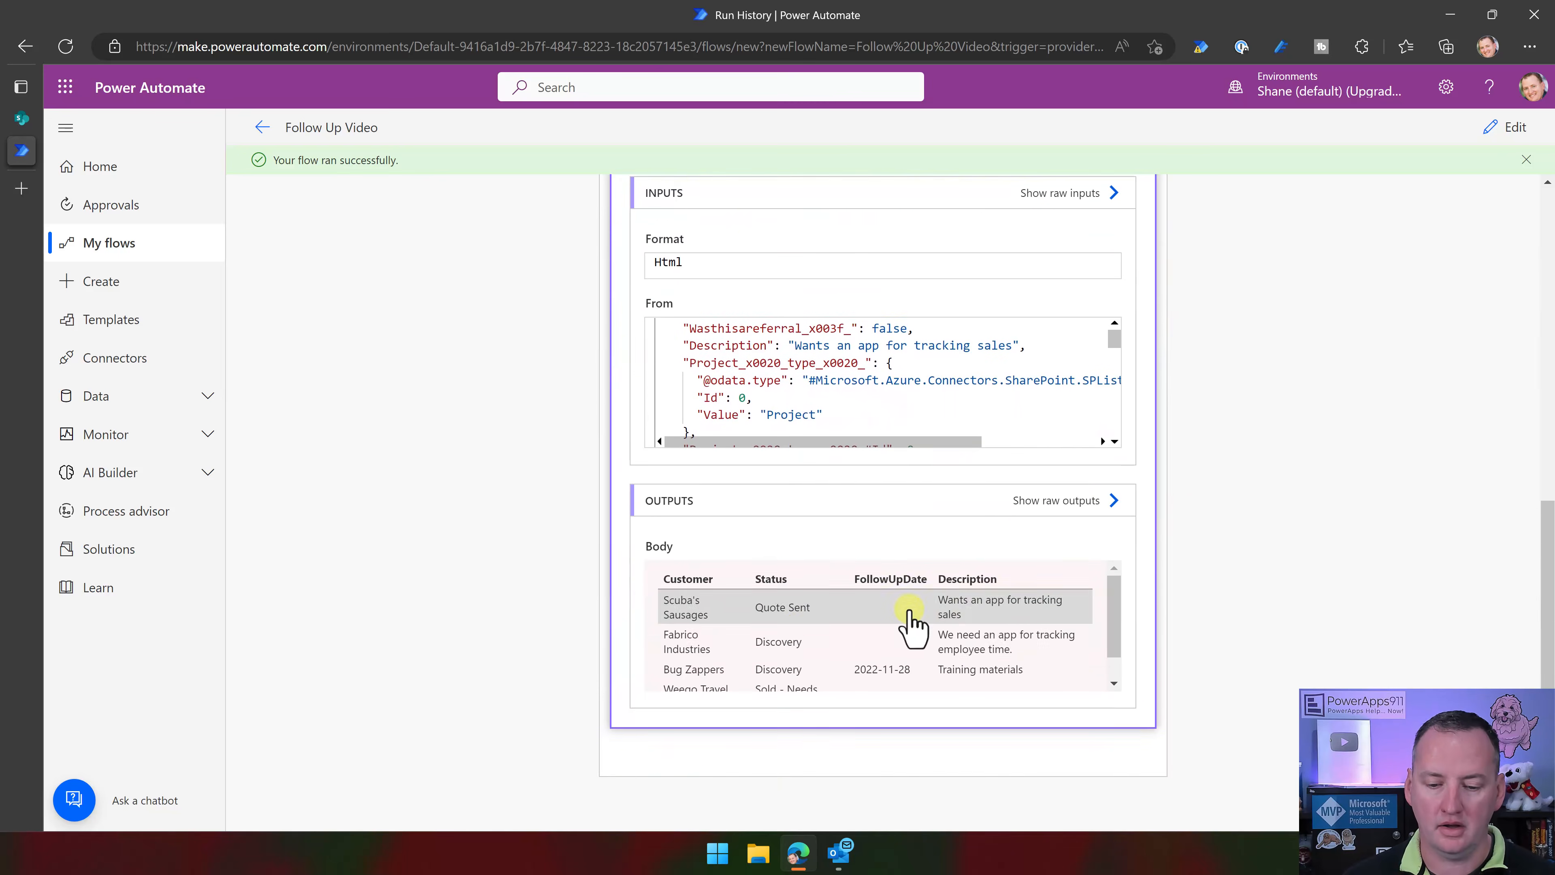
{"action": "scroll", "coordinate": [799, 632], "scroll_direction": "up", "scroll_amount": 1}
{"action": "scroll", "coordinate": [817, 684], "scroll_direction": "down", "scroll_amount": 1}
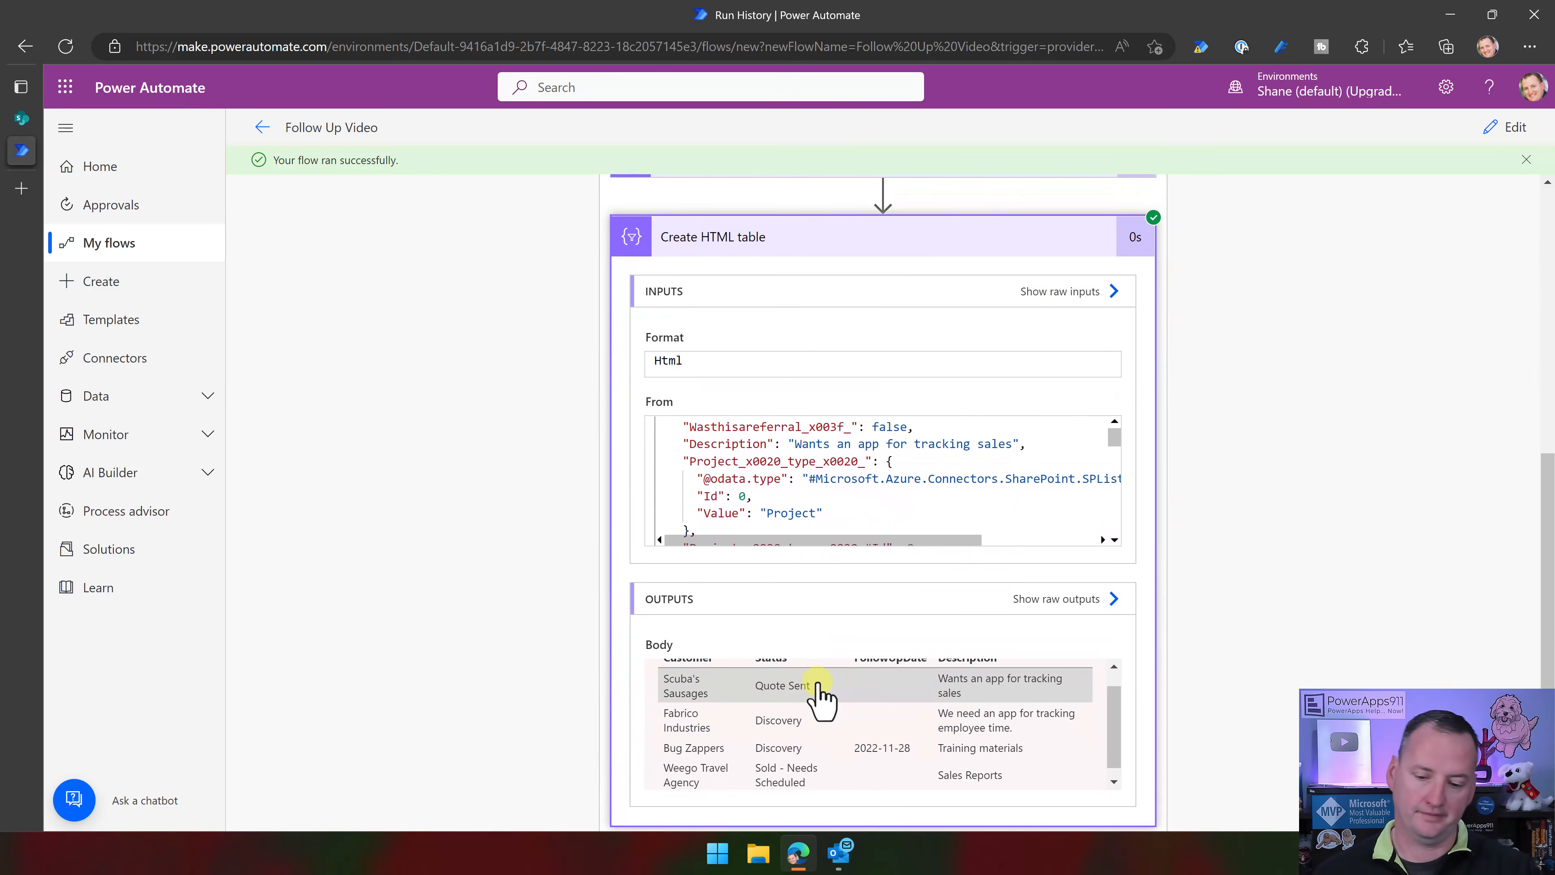
{"action": "scroll", "coordinate": [820, 687], "scroll_direction": "up", "scroll_amount": 1}
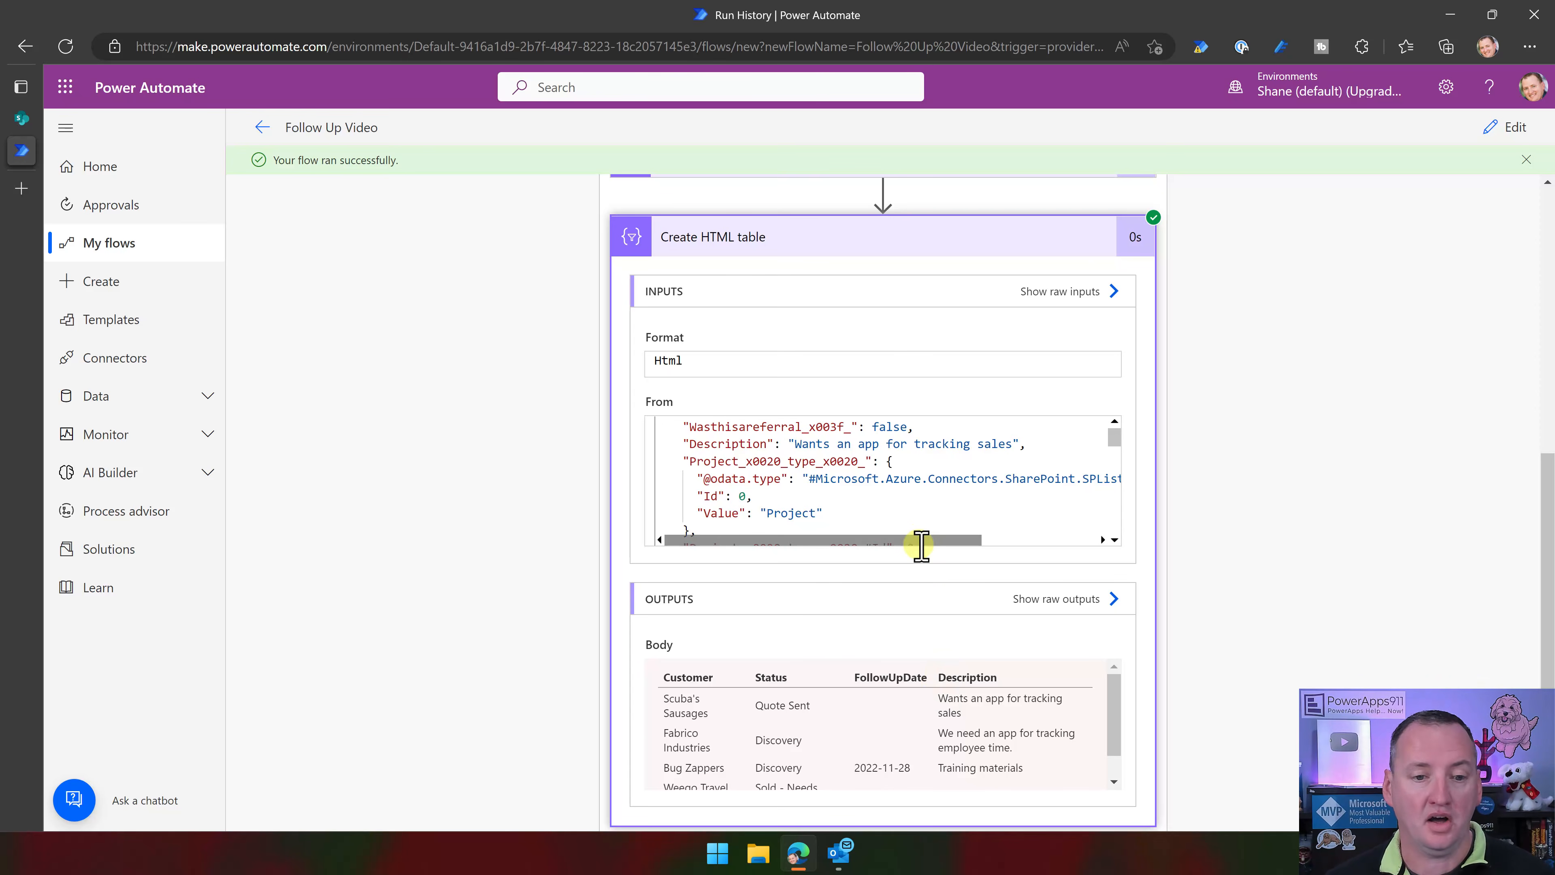
{"action": "scroll", "coordinate": [1072, 490], "scroll_direction": "up", "scroll_amount": 10}
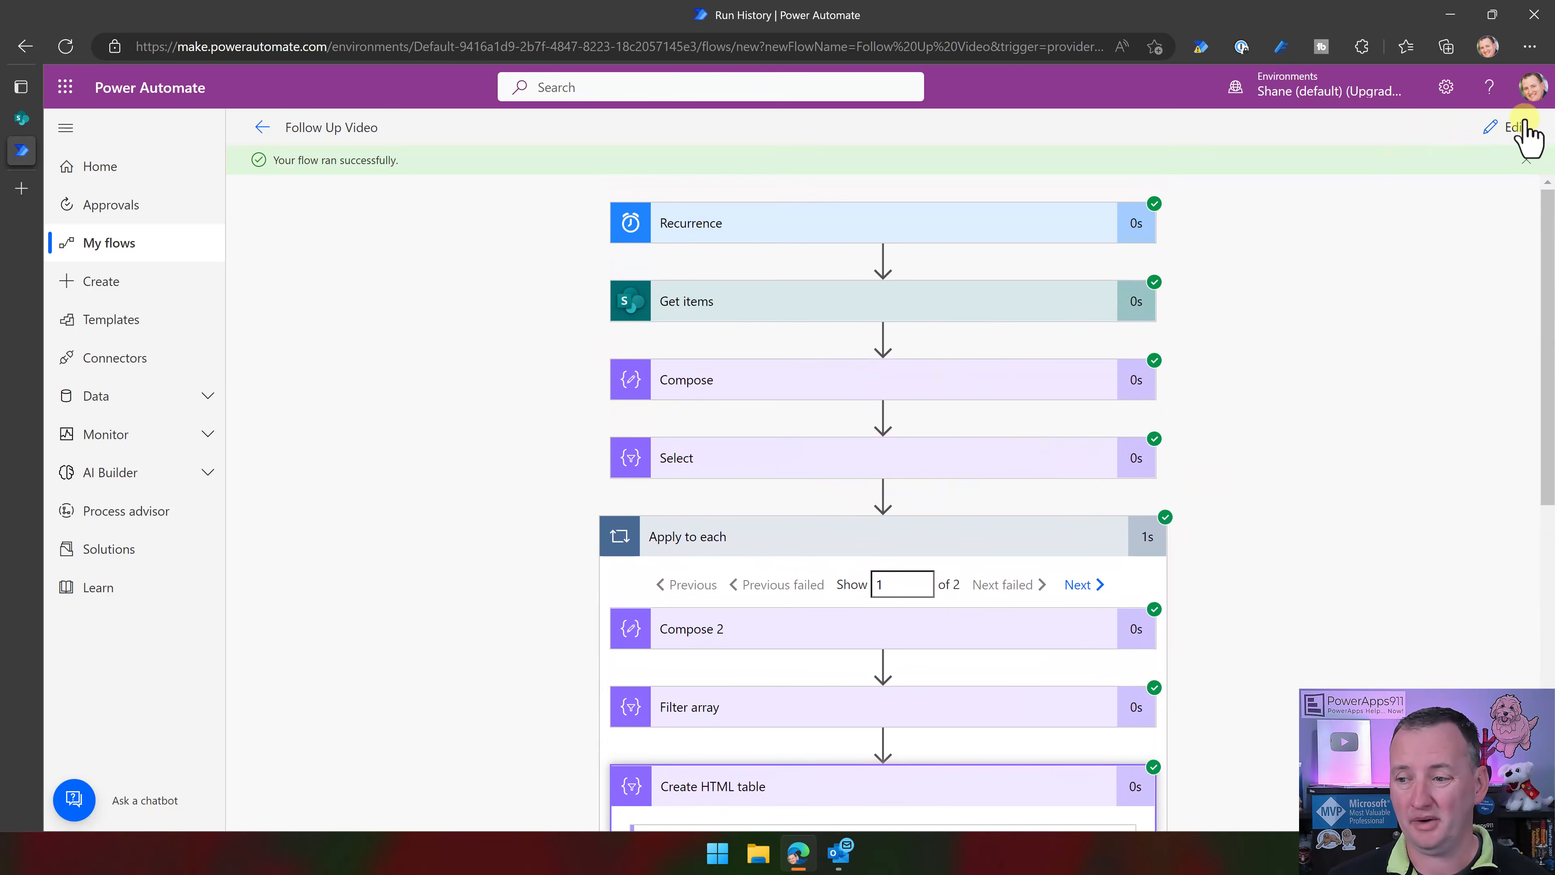
Return to editing the flow and add the Office 365 Outlook action Send an email (V2) after Create HTML table inside the loop
{"action": "left_click", "coordinate": [1507, 127]}
{"action": "scroll", "coordinate": [887, 478], "scroll_direction": "down", "scroll_amount": 6}
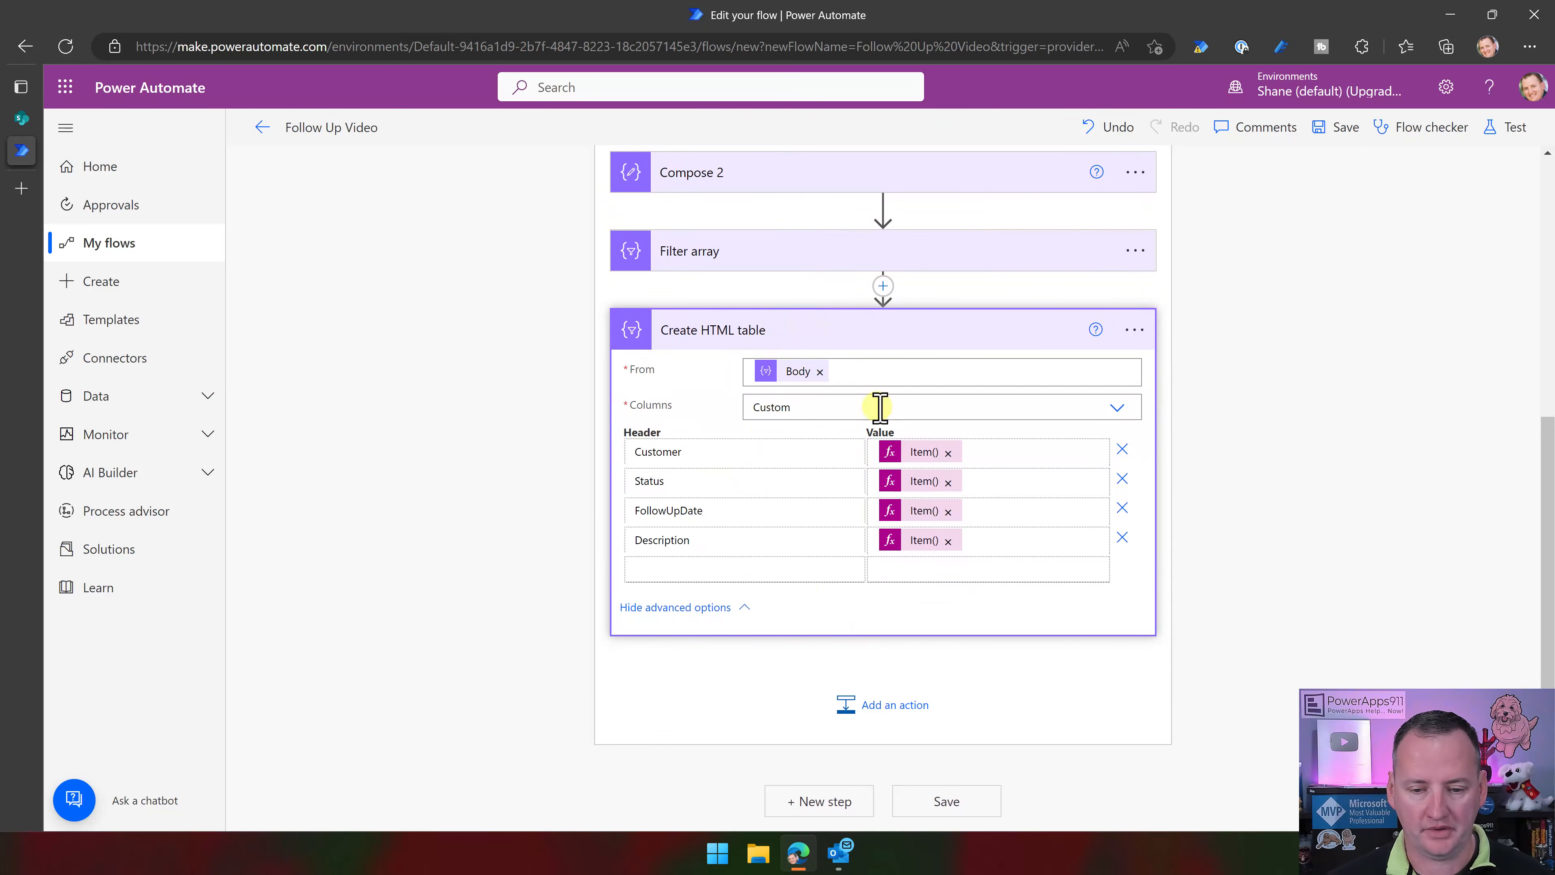
{"action": "left_click", "coordinate": [871, 336]}
{"action": "left_click", "coordinate": [882, 720]}
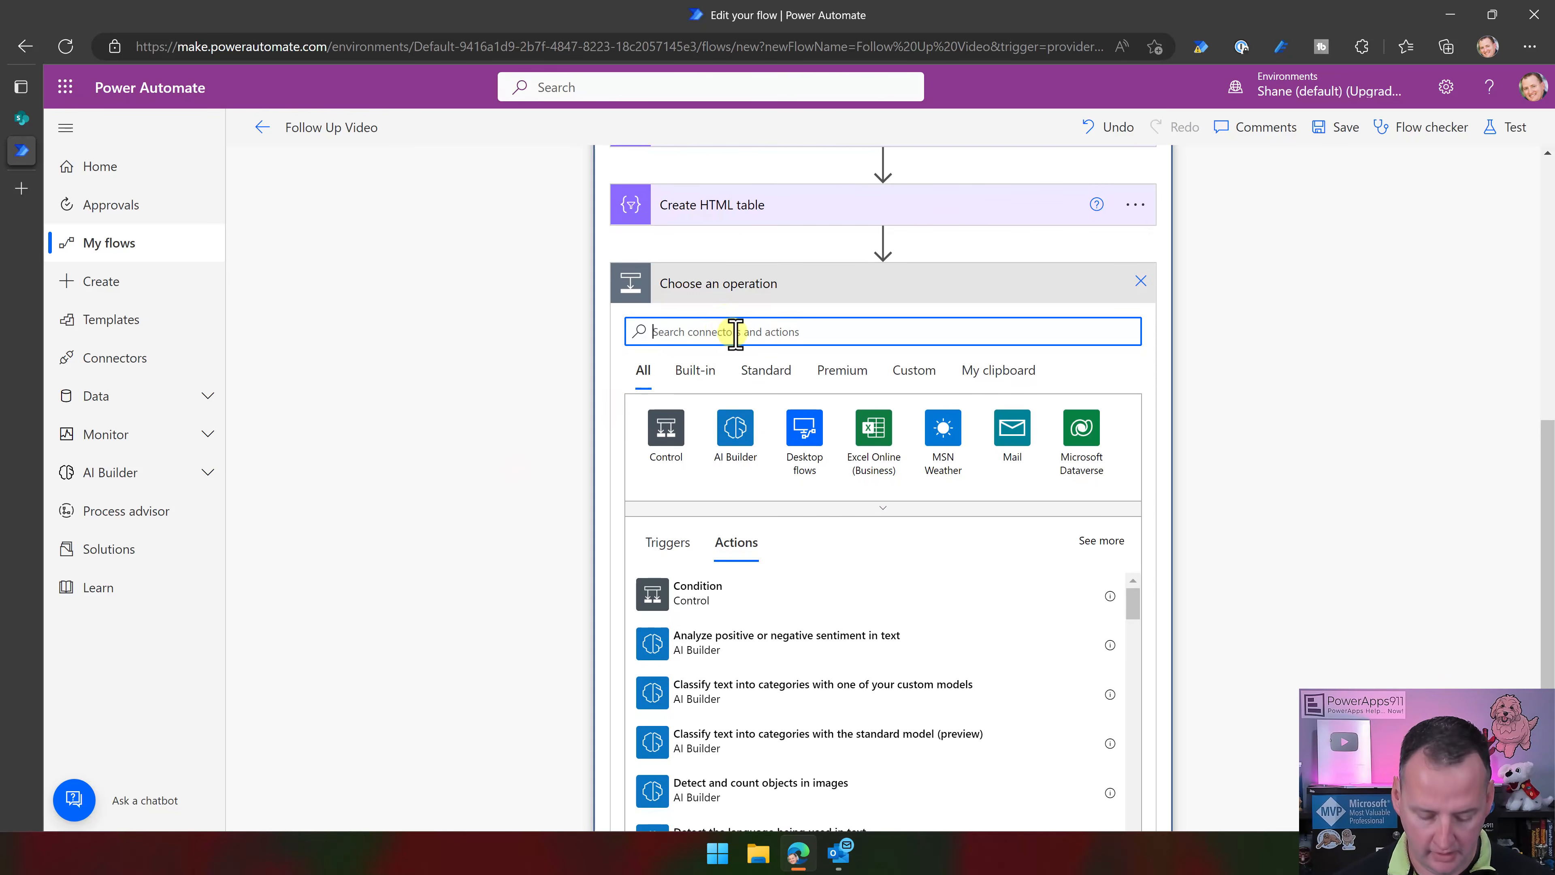
{"action": "type", "text": "send"}
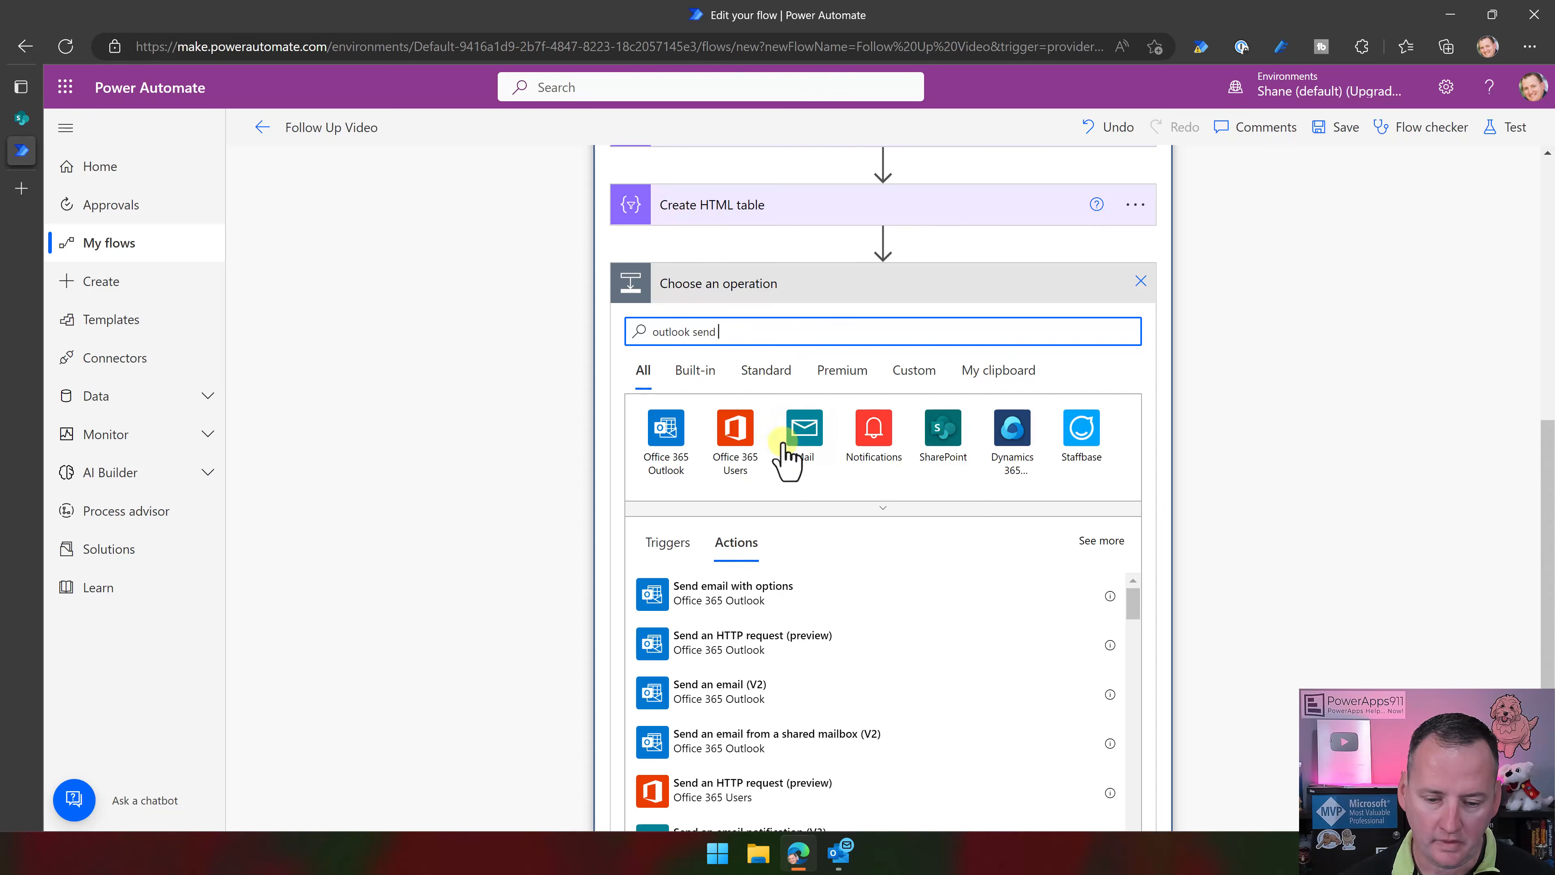
{"action": "left_click", "coordinate": [743, 683]}
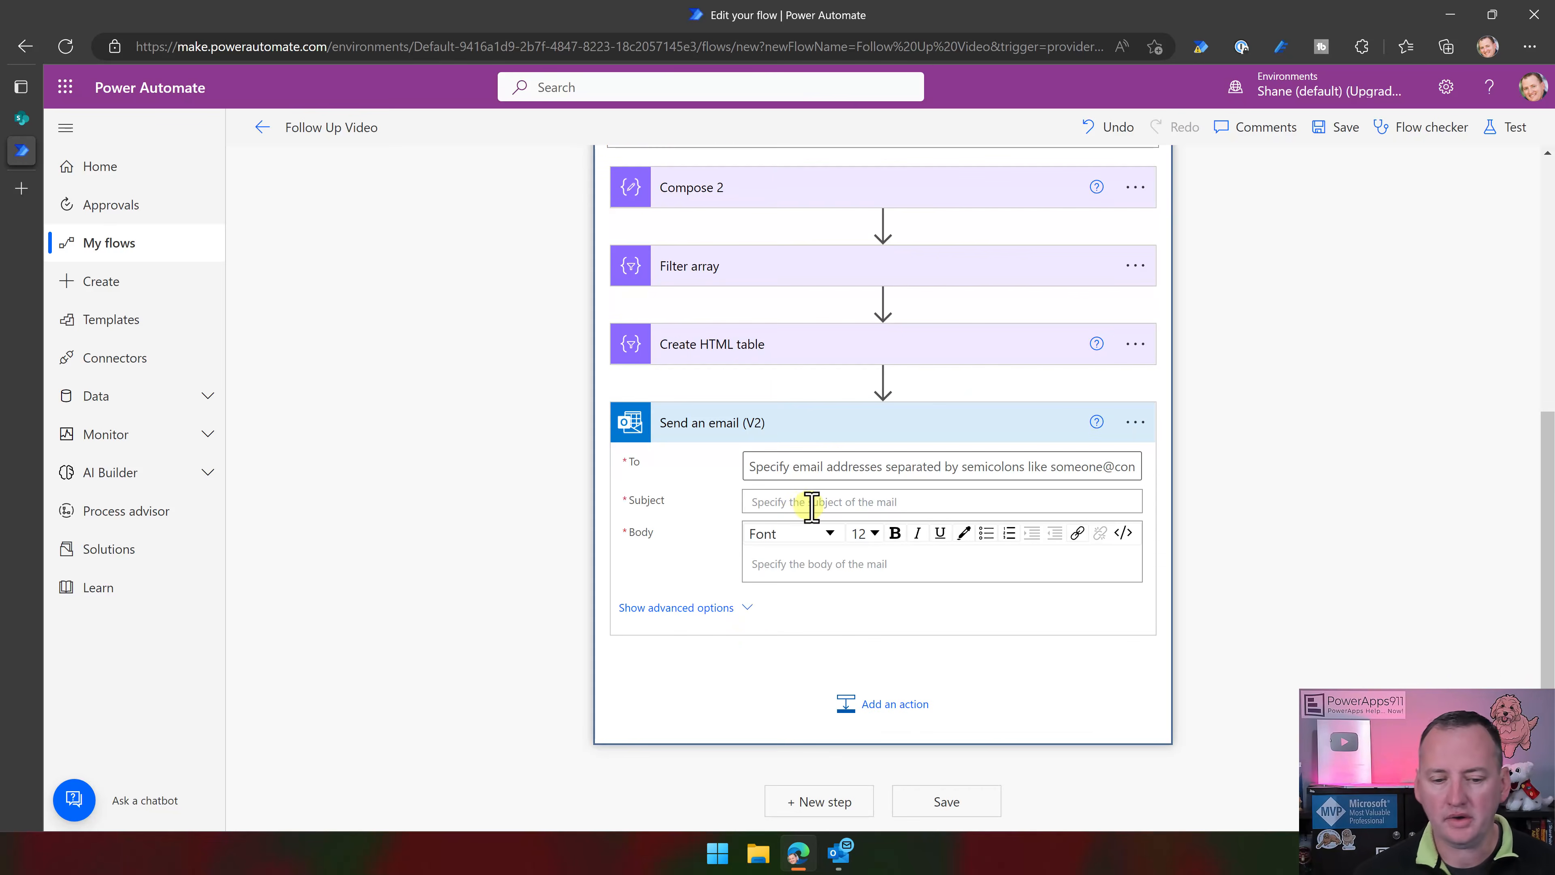
Copy the expression items('Apply_to_each')?['EMAIL'] from the Filter array condition for reuse in the email action
{"action": "left_click", "coordinate": [837, 466]}
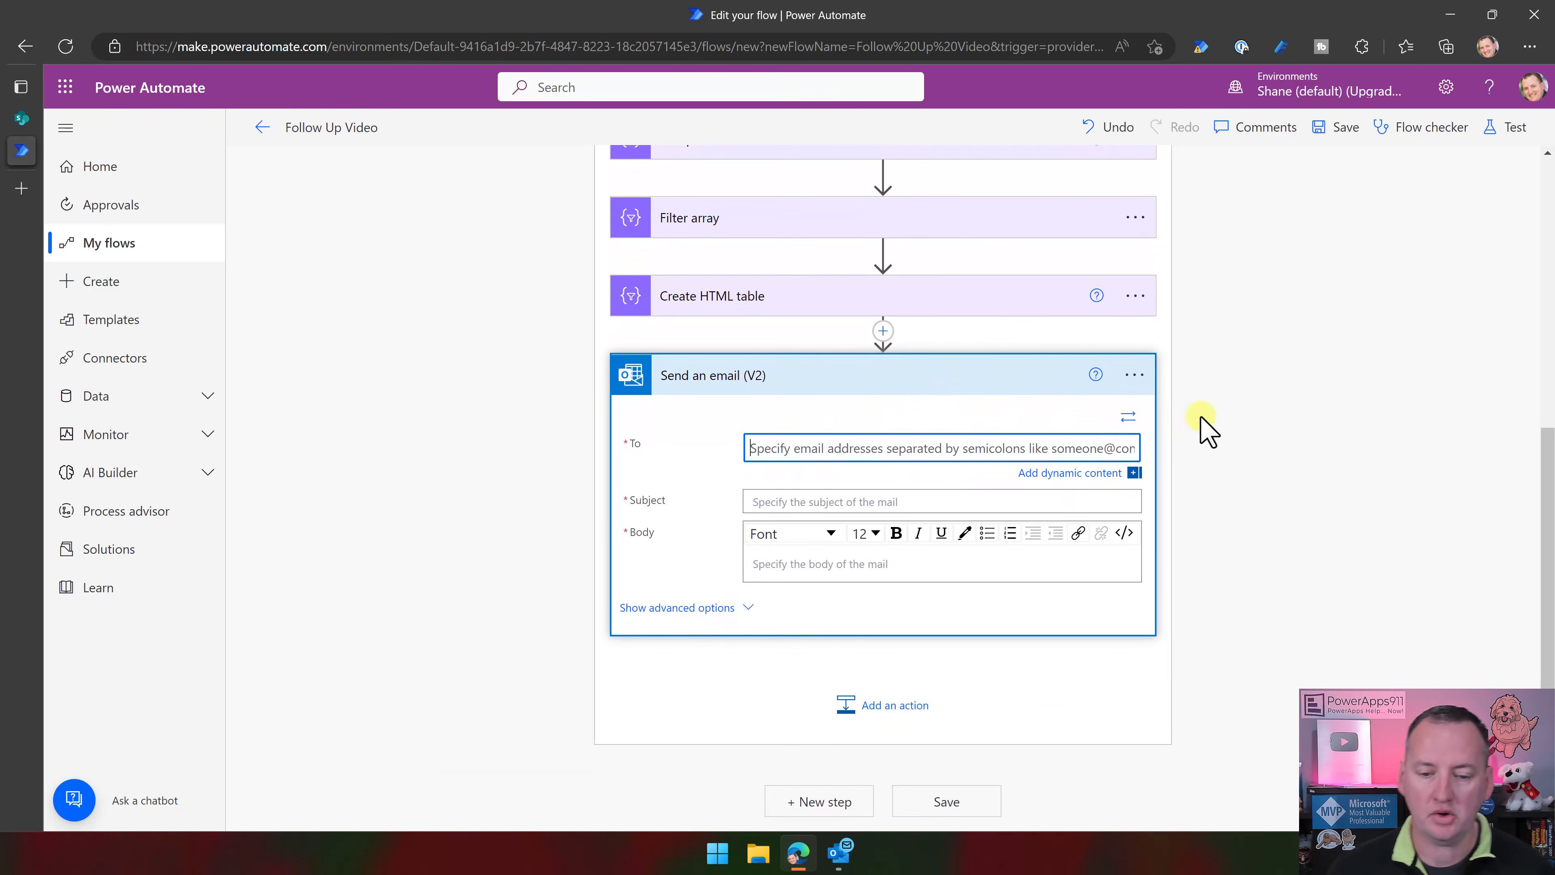
{"action": "left_click", "coordinate": [877, 448]}
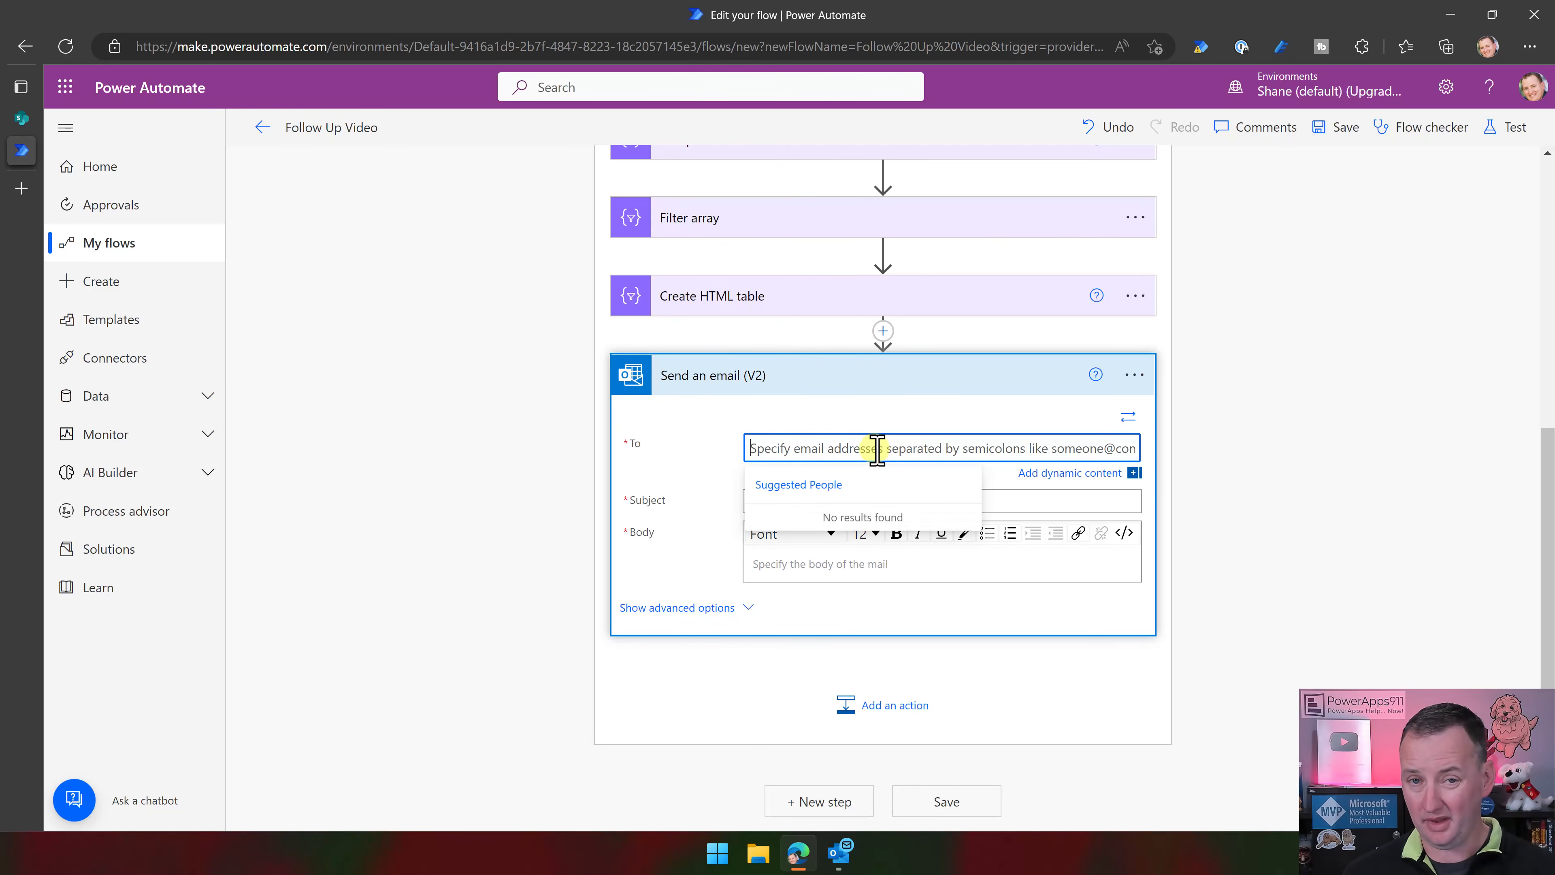
{"action": "left_click", "coordinate": [1065, 474]}
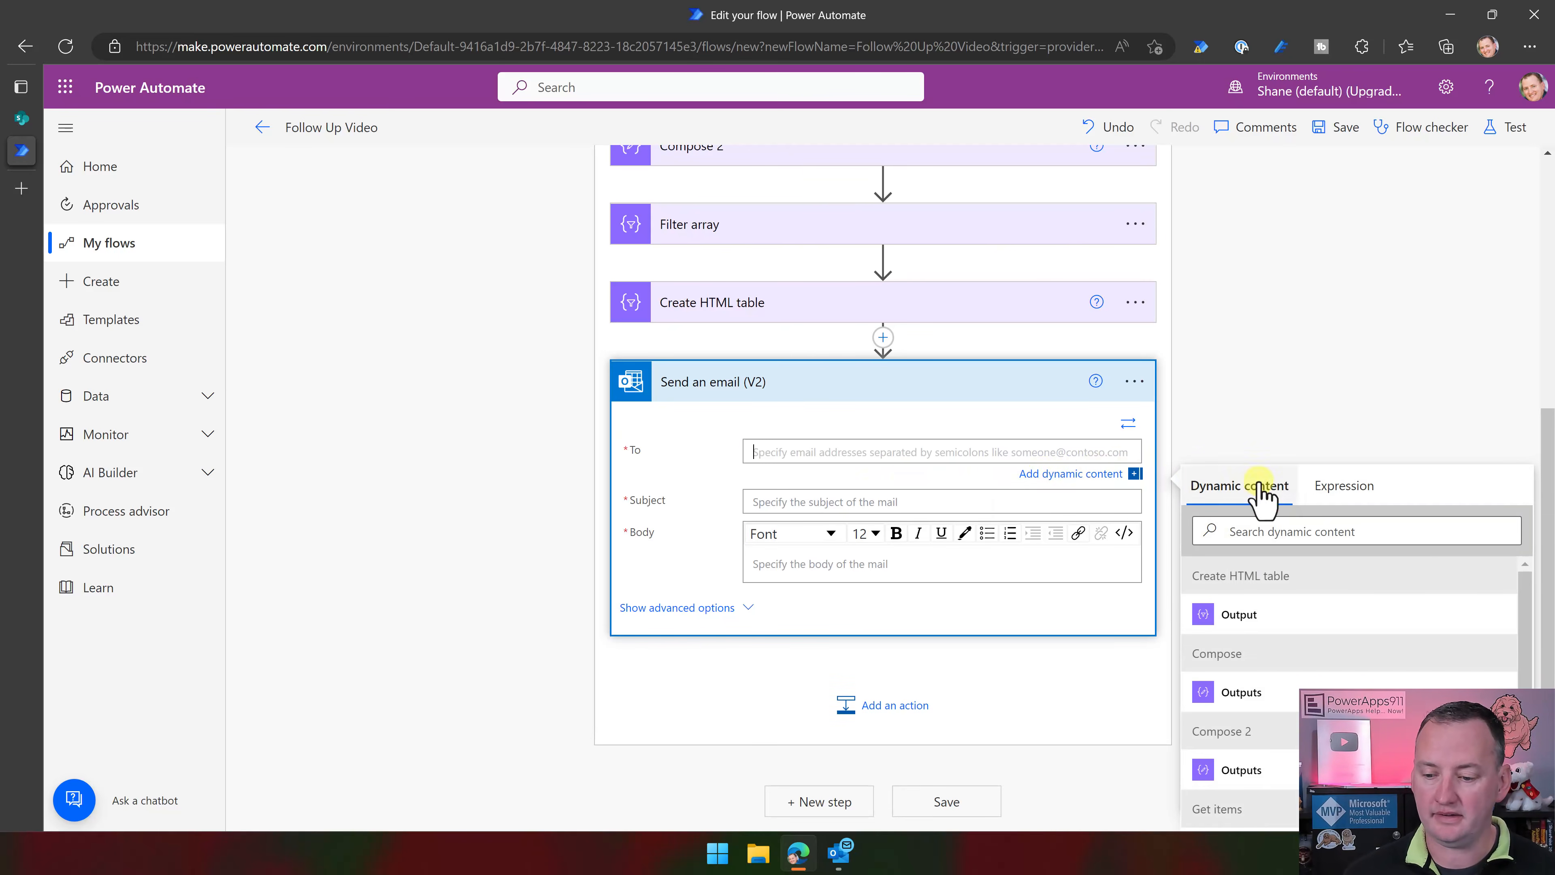
{"action": "left_click", "coordinate": [833, 309]}
{"action": "scroll", "coordinate": [980, 374], "scroll_direction": "up", "scroll_amount": 5}
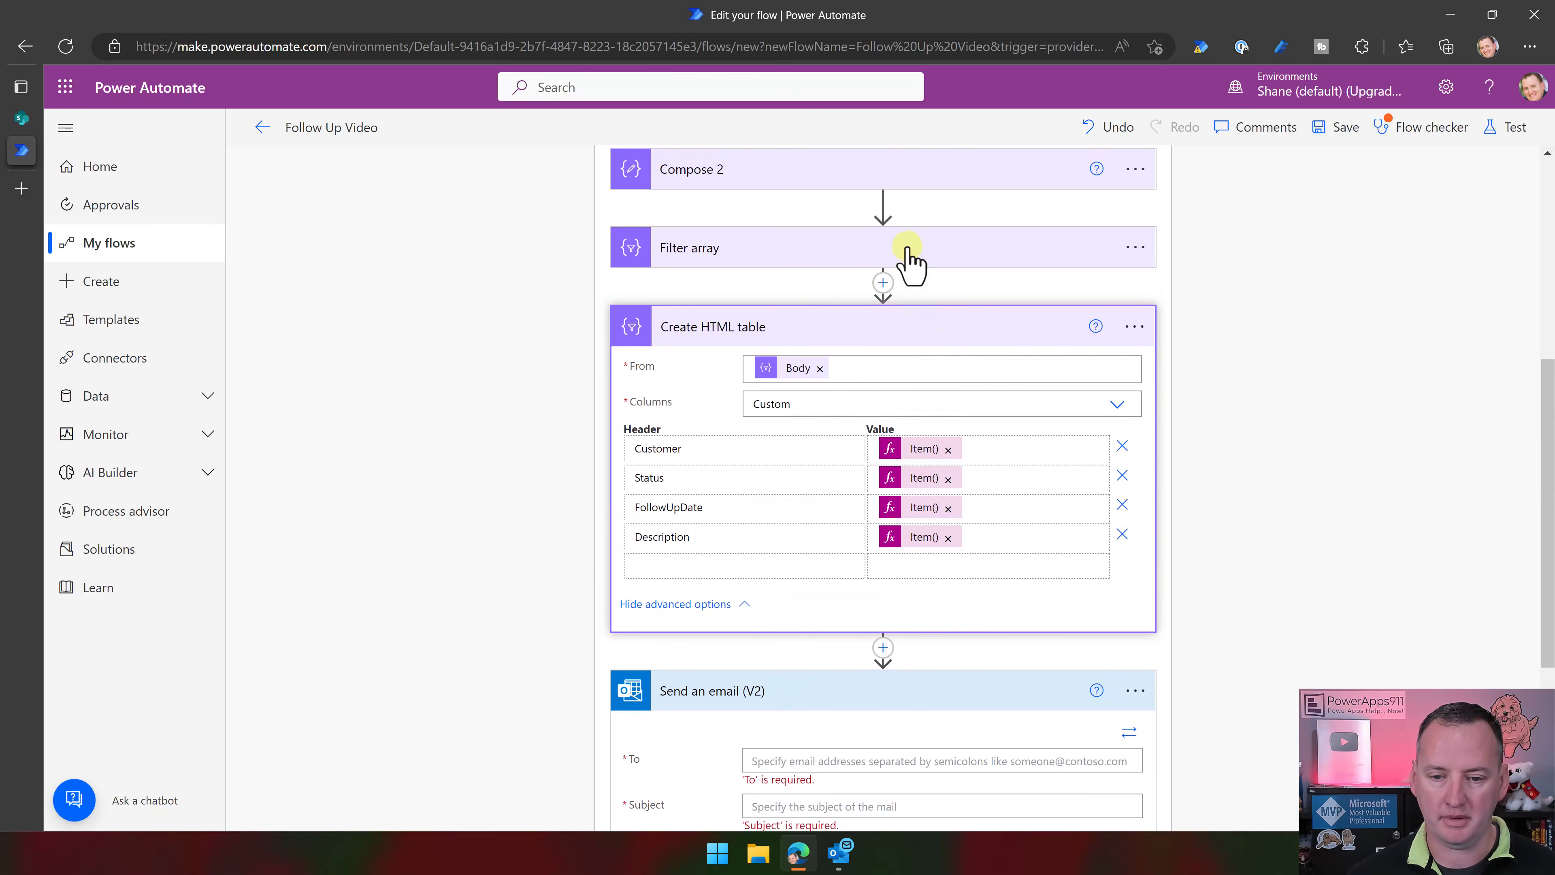
{"action": "left_click", "coordinate": [906, 249]}
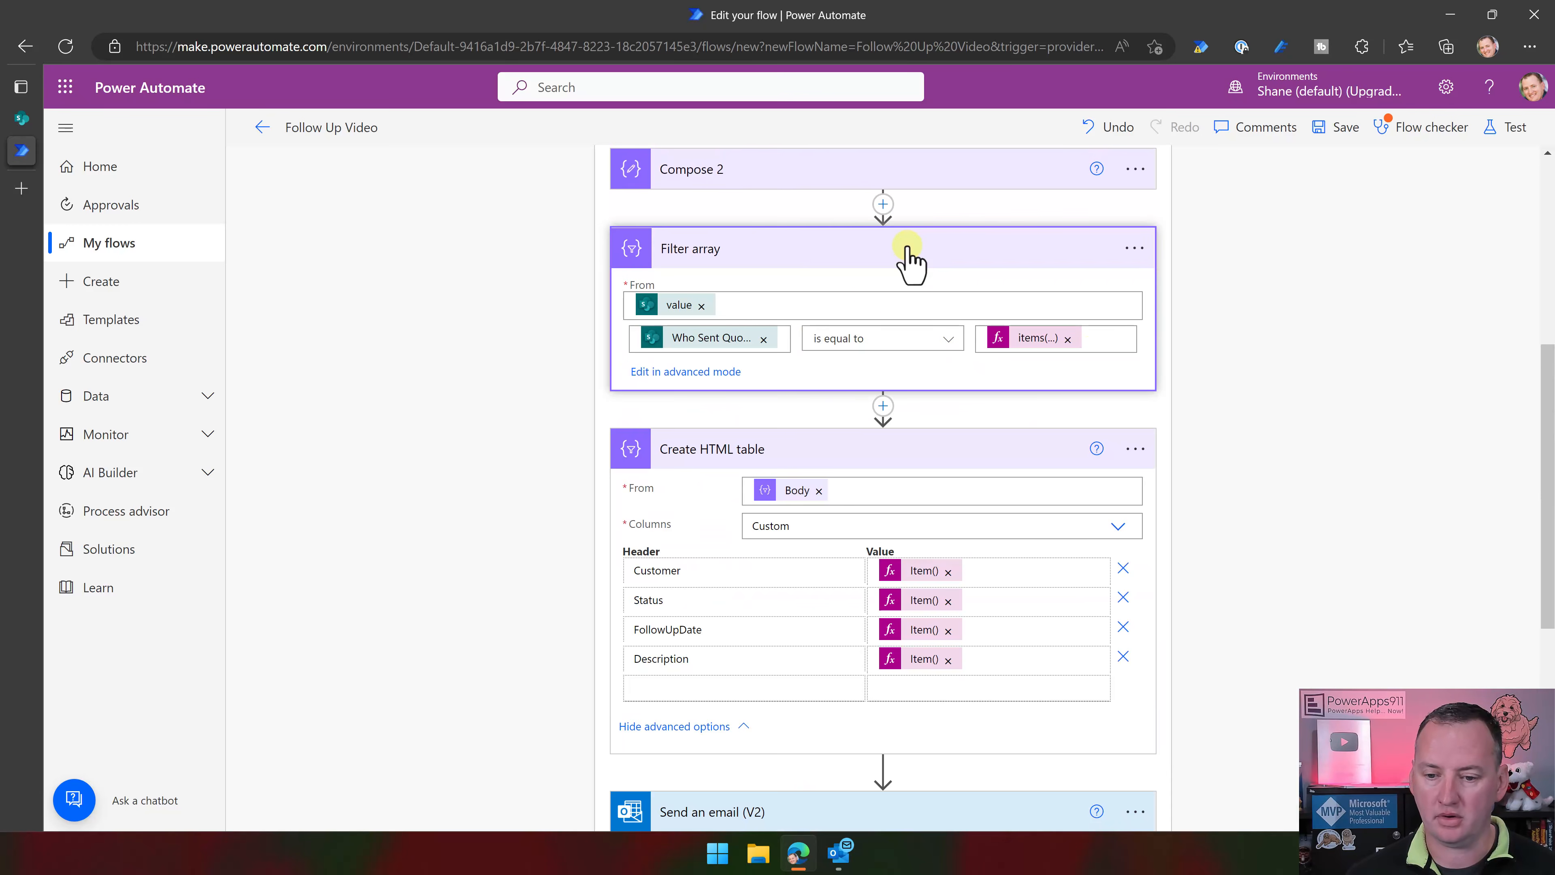
{"action": "left_click", "coordinate": [1029, 347]}
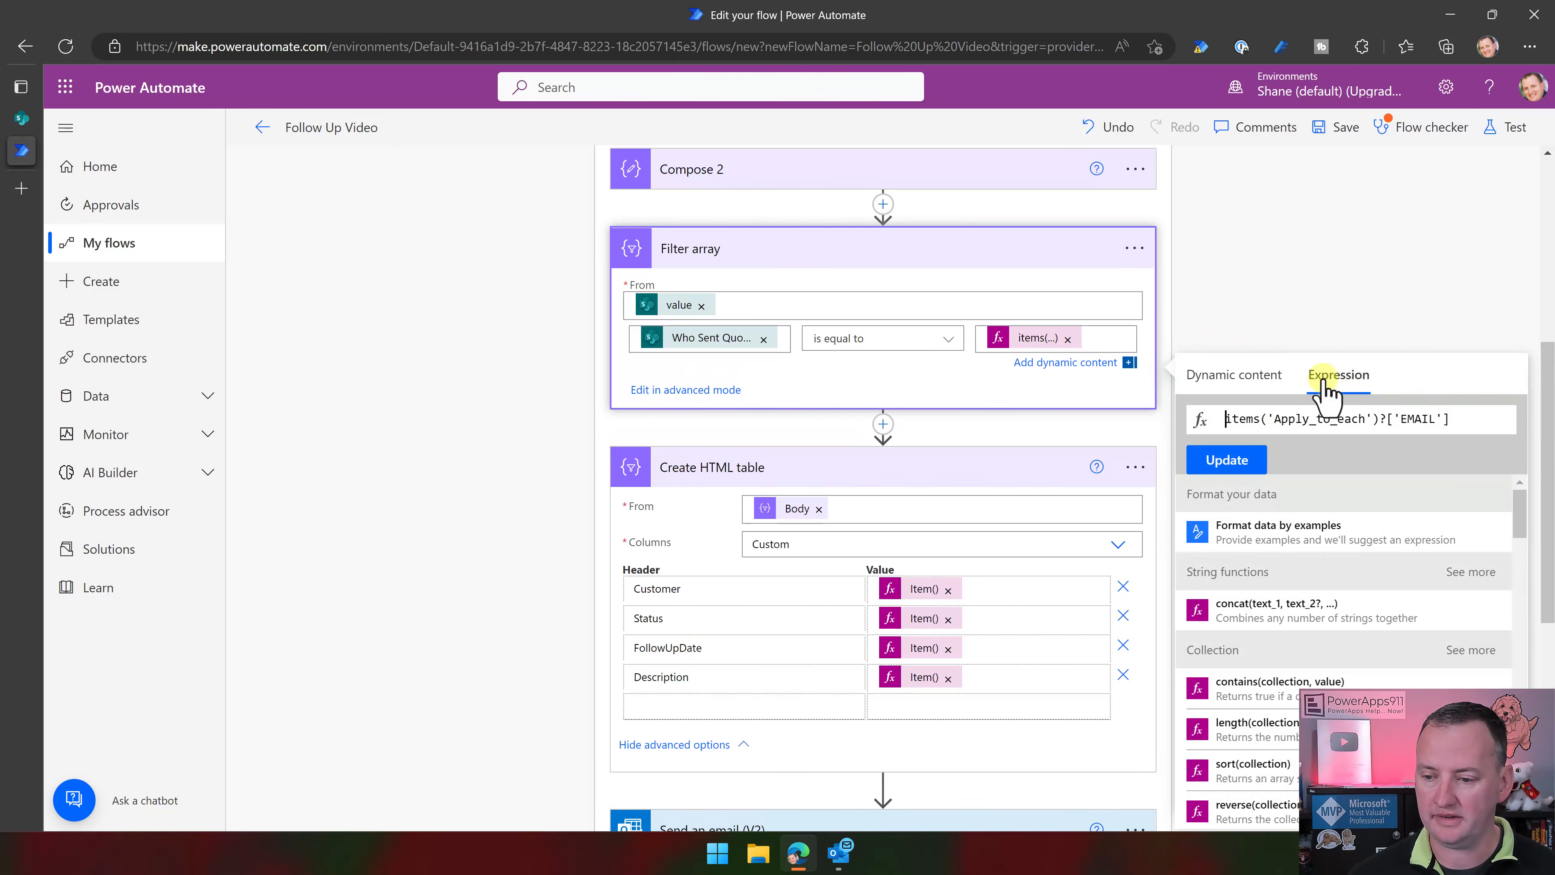
{"action": "left_click_drag", "start_coordinate": [1480, 423], "coordinate": [1198, 423]}
{"action": "key", "text": "ctrl+c"}
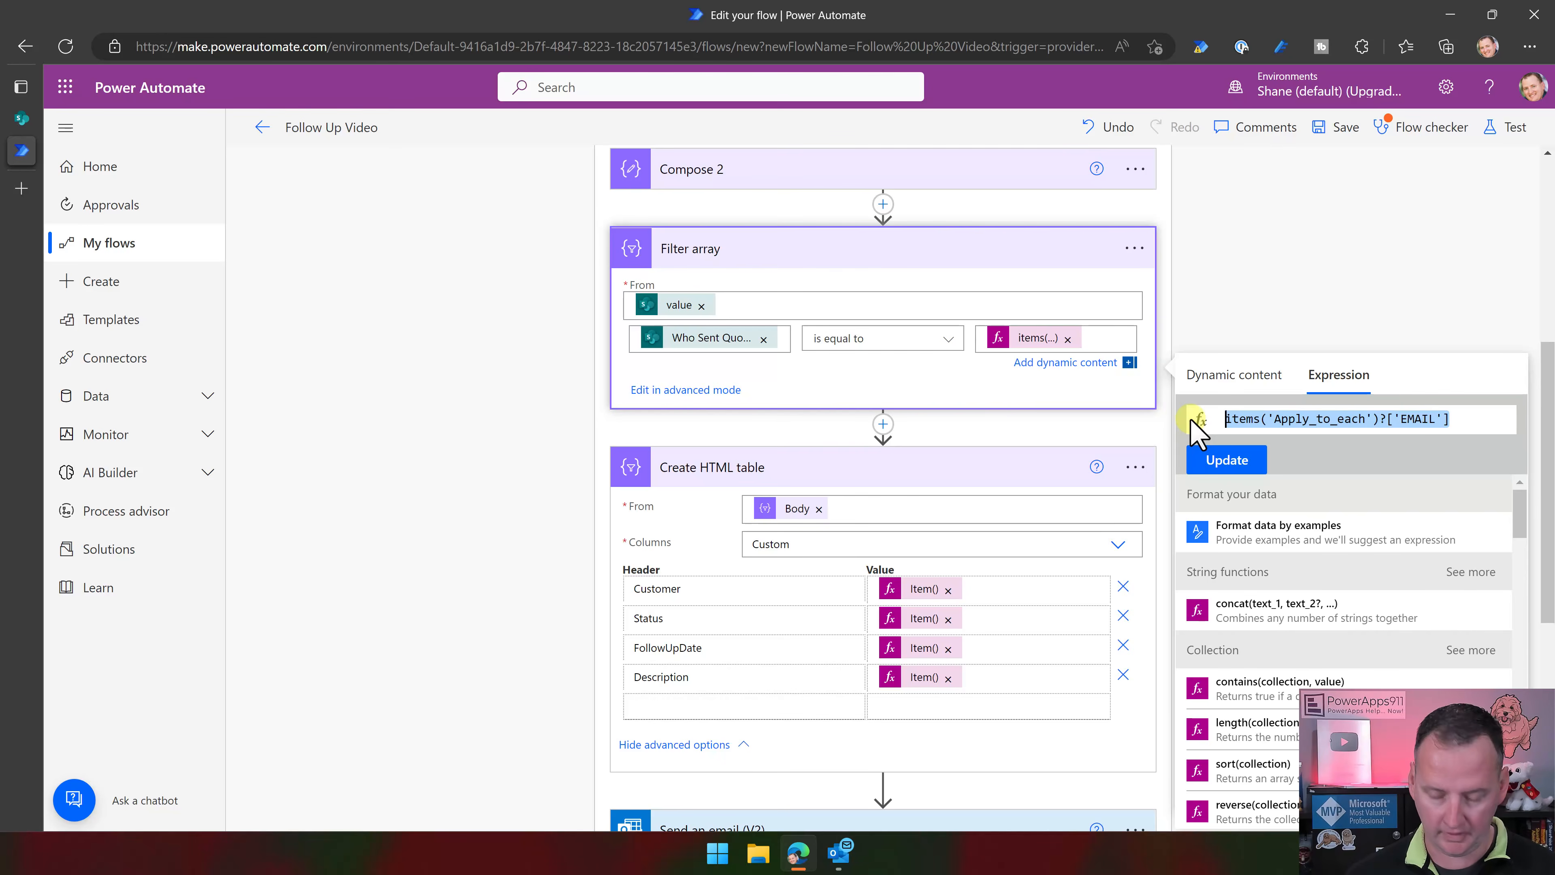
{"action": "left_click", "coordinate": [992, 434]}
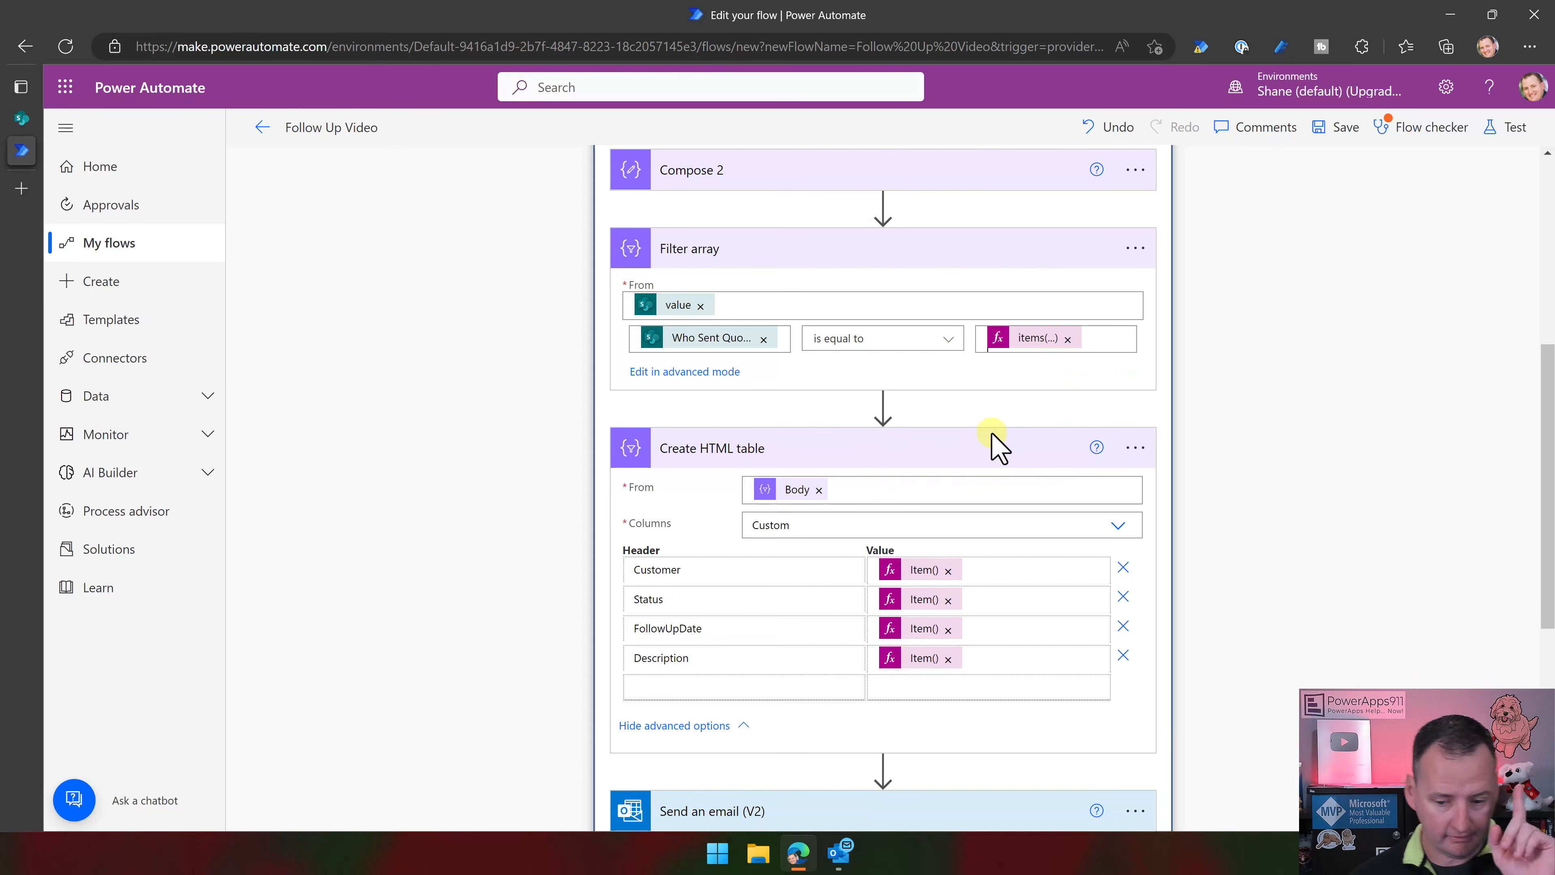
Address the Send an email (V2) action to the flow owner's own account, picked from the suggested people
{"action": "scroll", "coordinate": [992, 434], "scroll_direction": "down", "scroll_amount": 6}
{"action": "left_click", "coordinate": [915, 427]}
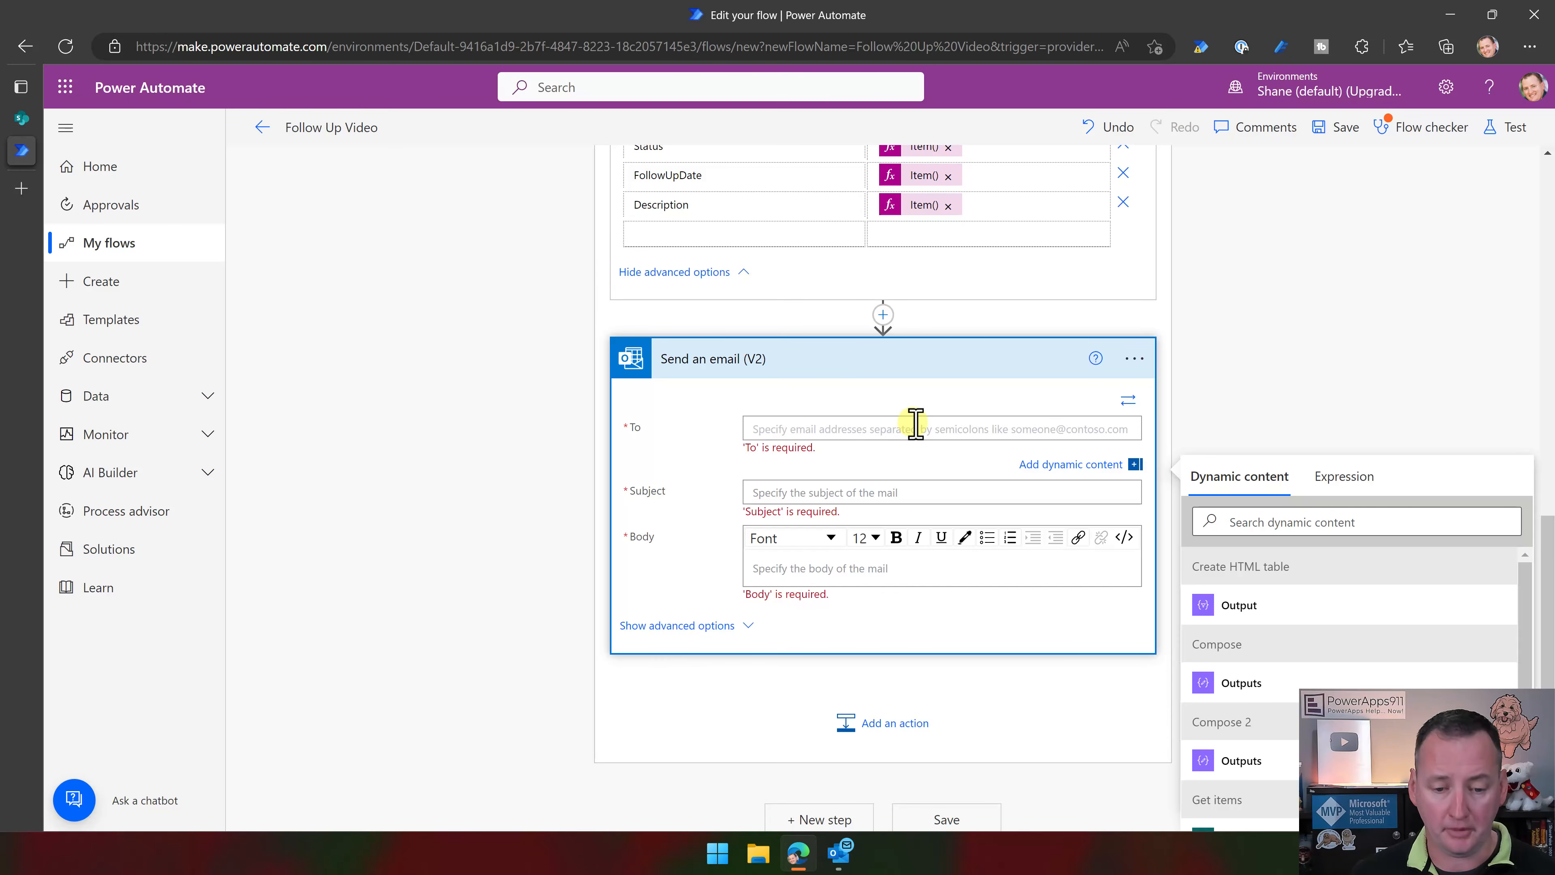
{"action": "type", "text": "shane"}
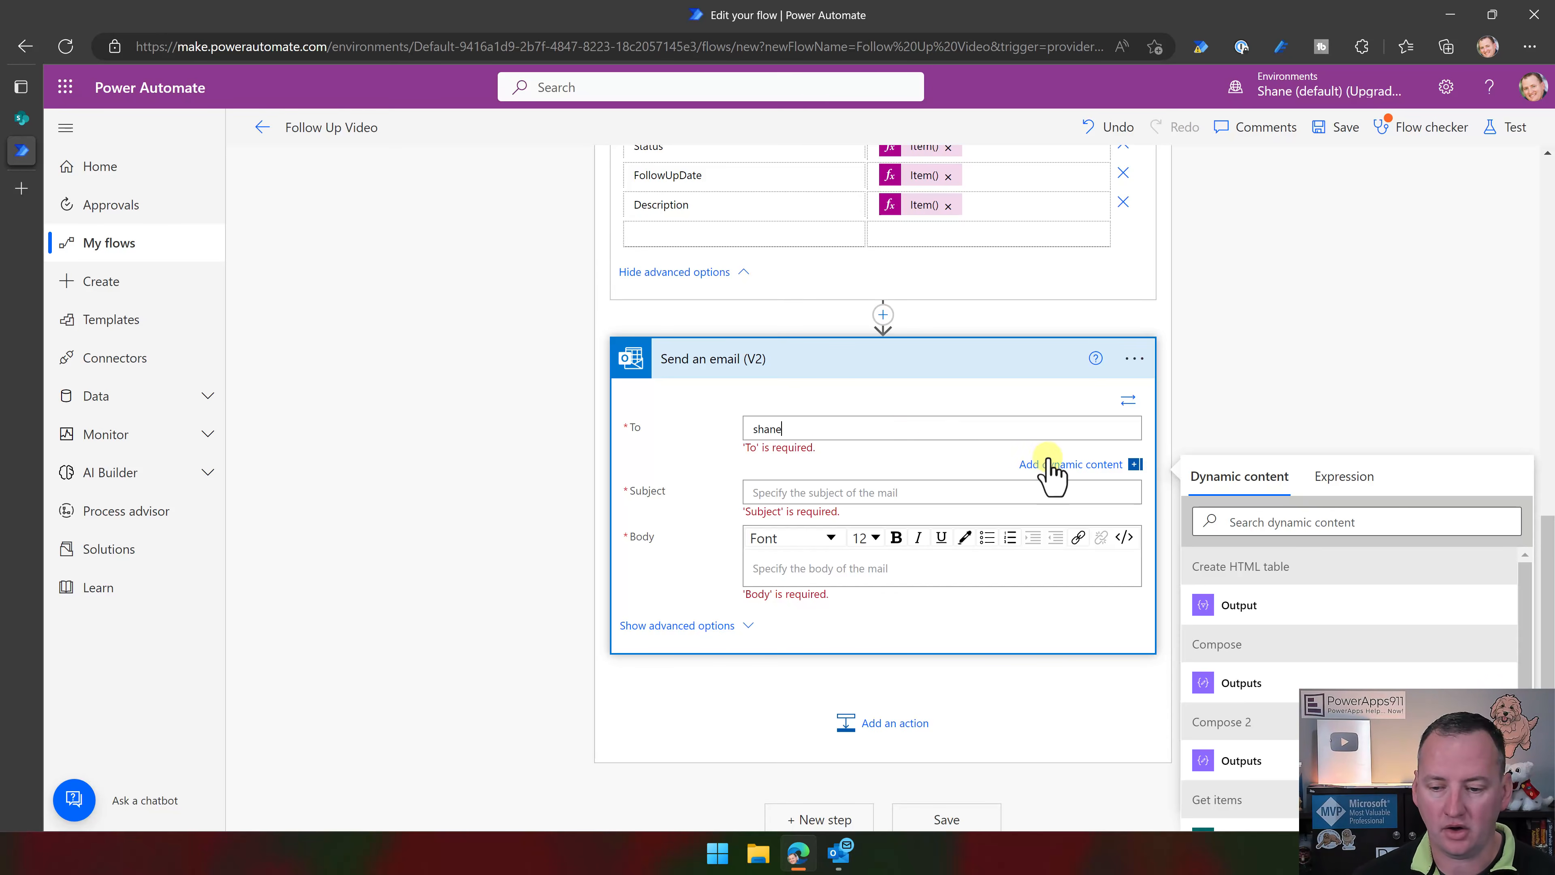
{"action": "left_click", "coordinate": [1128, 401]}
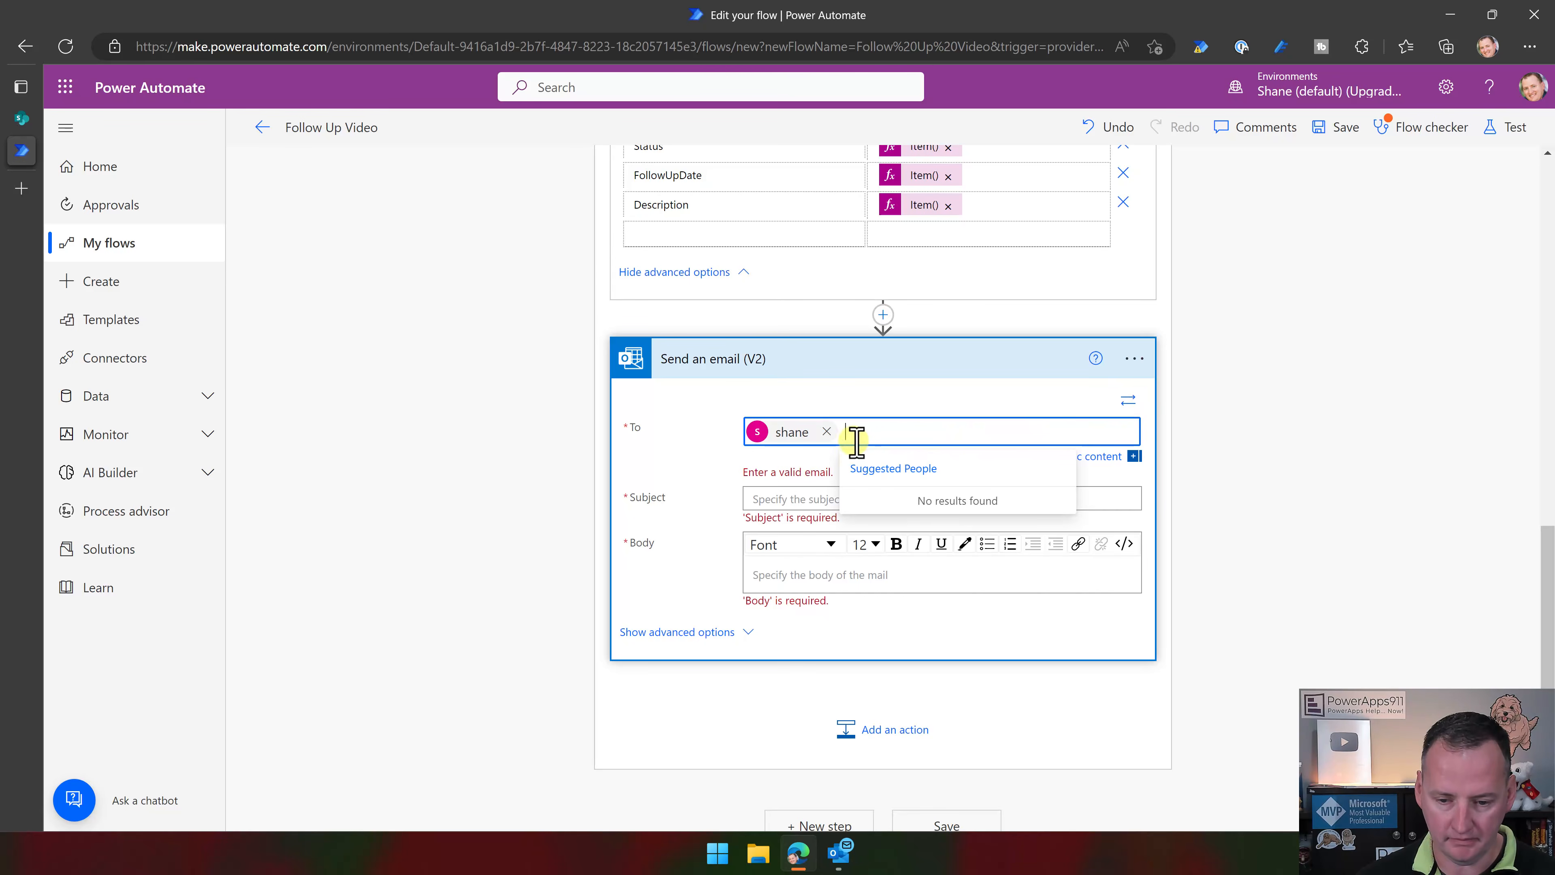
{"action": "left_click", "coordinate": [831, 432]}
{"action": "type", "text": "shane"}
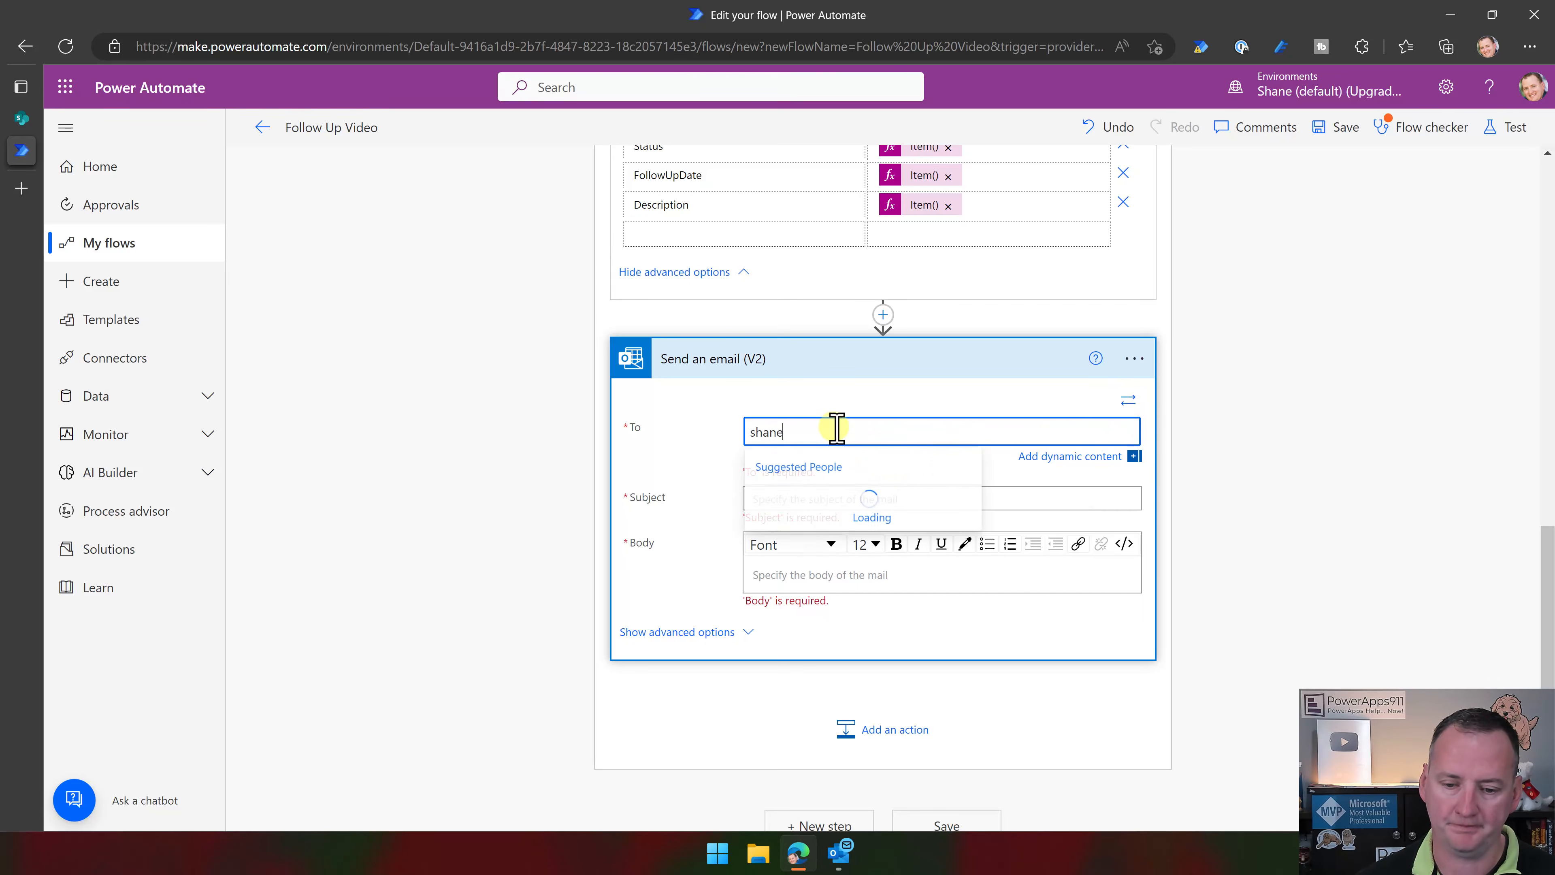
{"action": "left_click", "coordinate": [820, 521]}
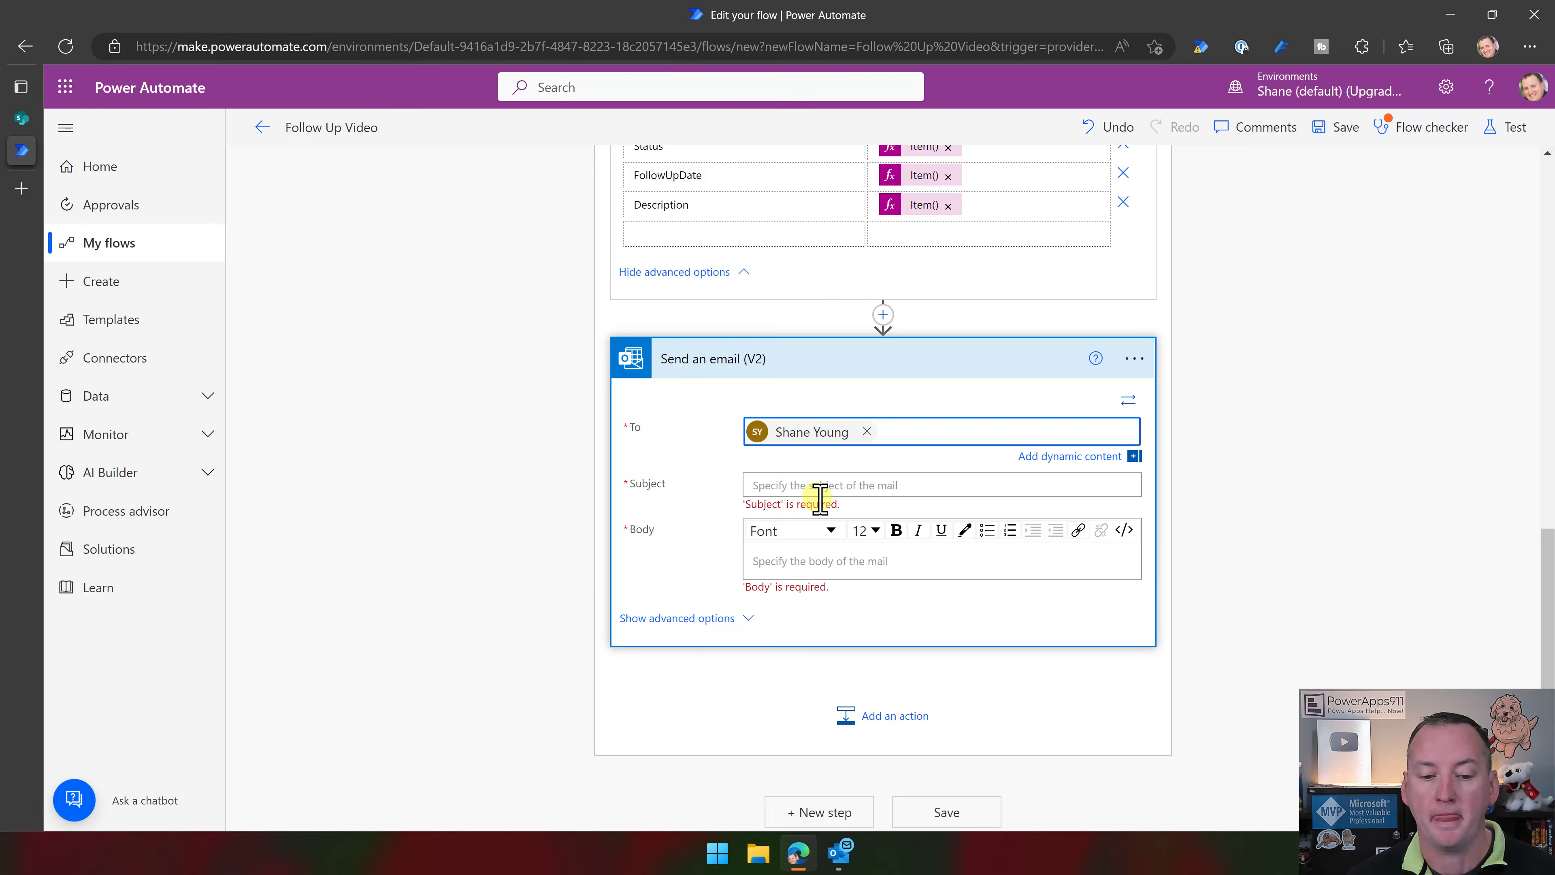
Set the email subject to "Follow up" and insert the Create HTML table Output as the email body
{"action": "left_click", "coordinate": [826, 495]}
{"action": "type", "text": "Follow up"}
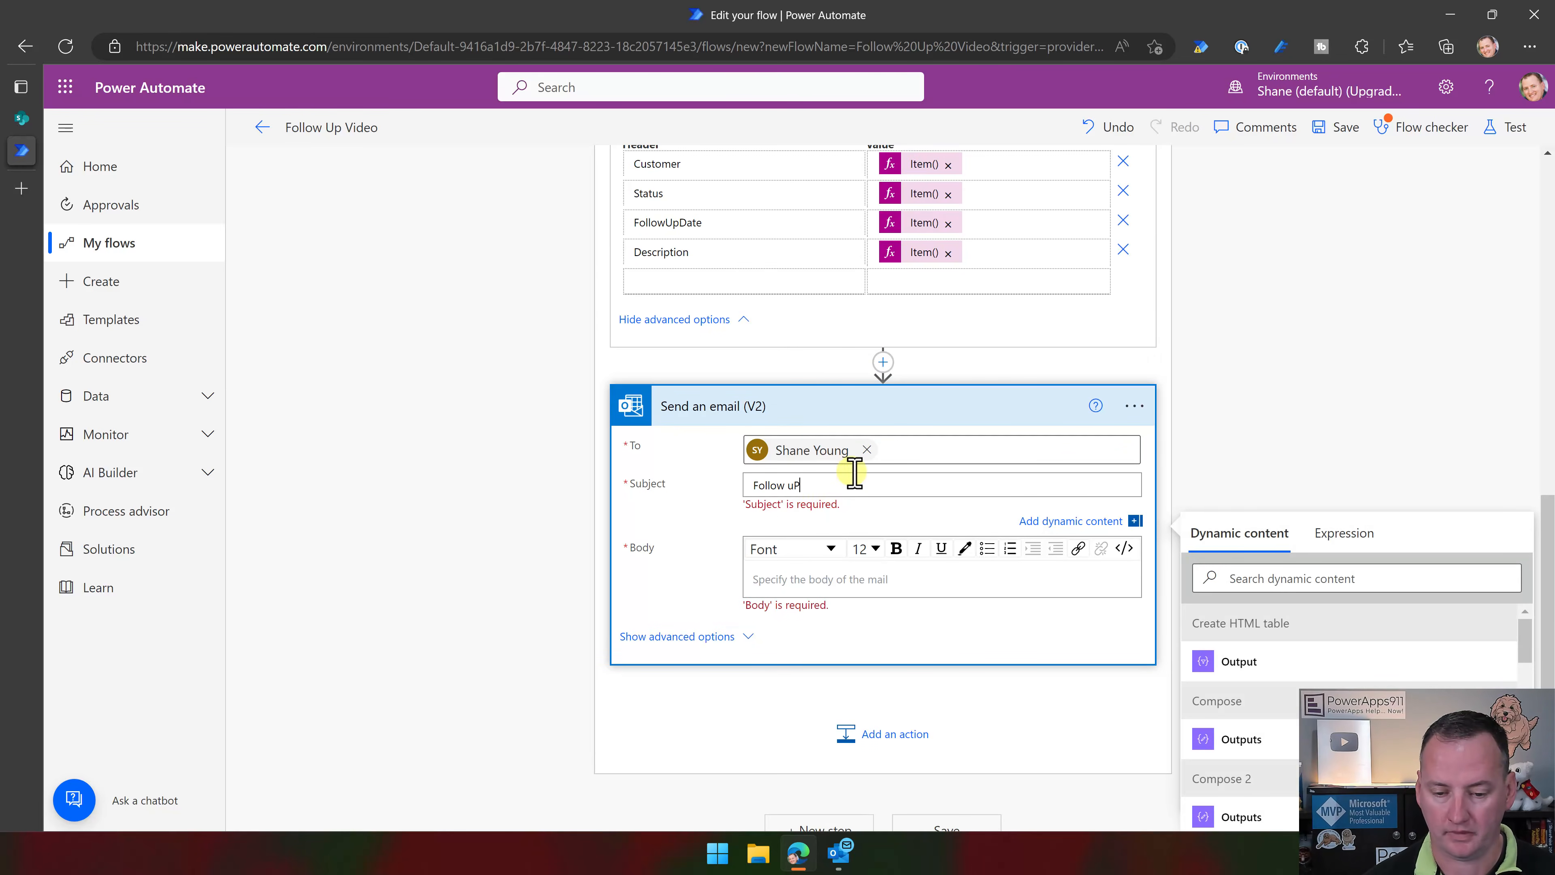
{"action": "left_click", "coordinate": [901, 584]}
{"action": "scroll", "coordinate": [1163, 350], "scroll_direction": "down", "scroll_amount": 2}
{"action": "scroll", "coordinate": [1163, 348], "scroll_direction": "down", "scroll_amount": 1}
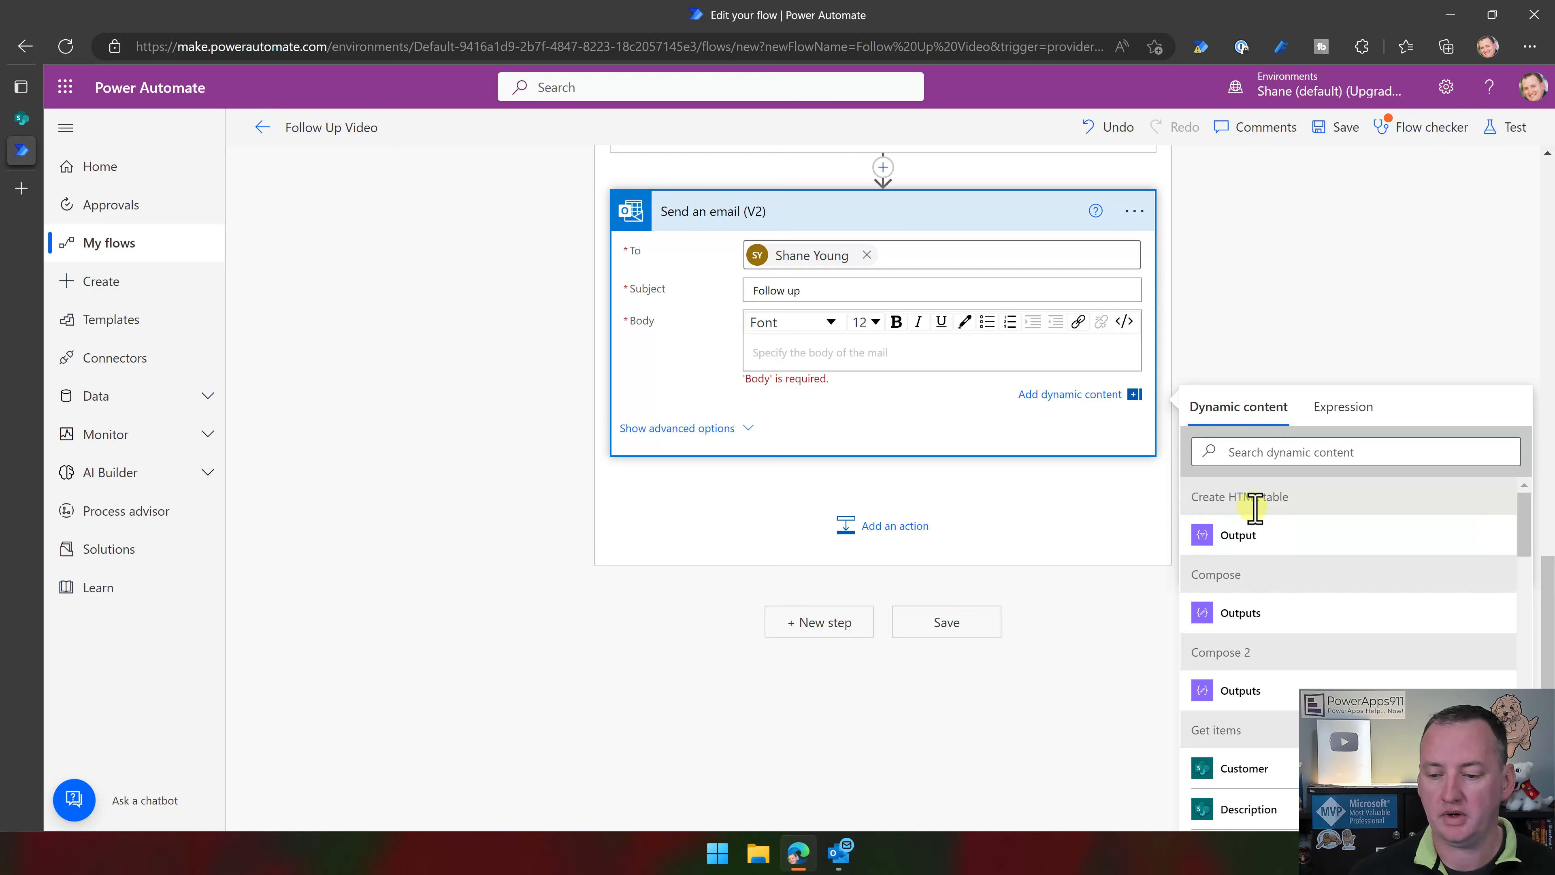
{"action": "left_click", "coordinate": [1239, 536]}
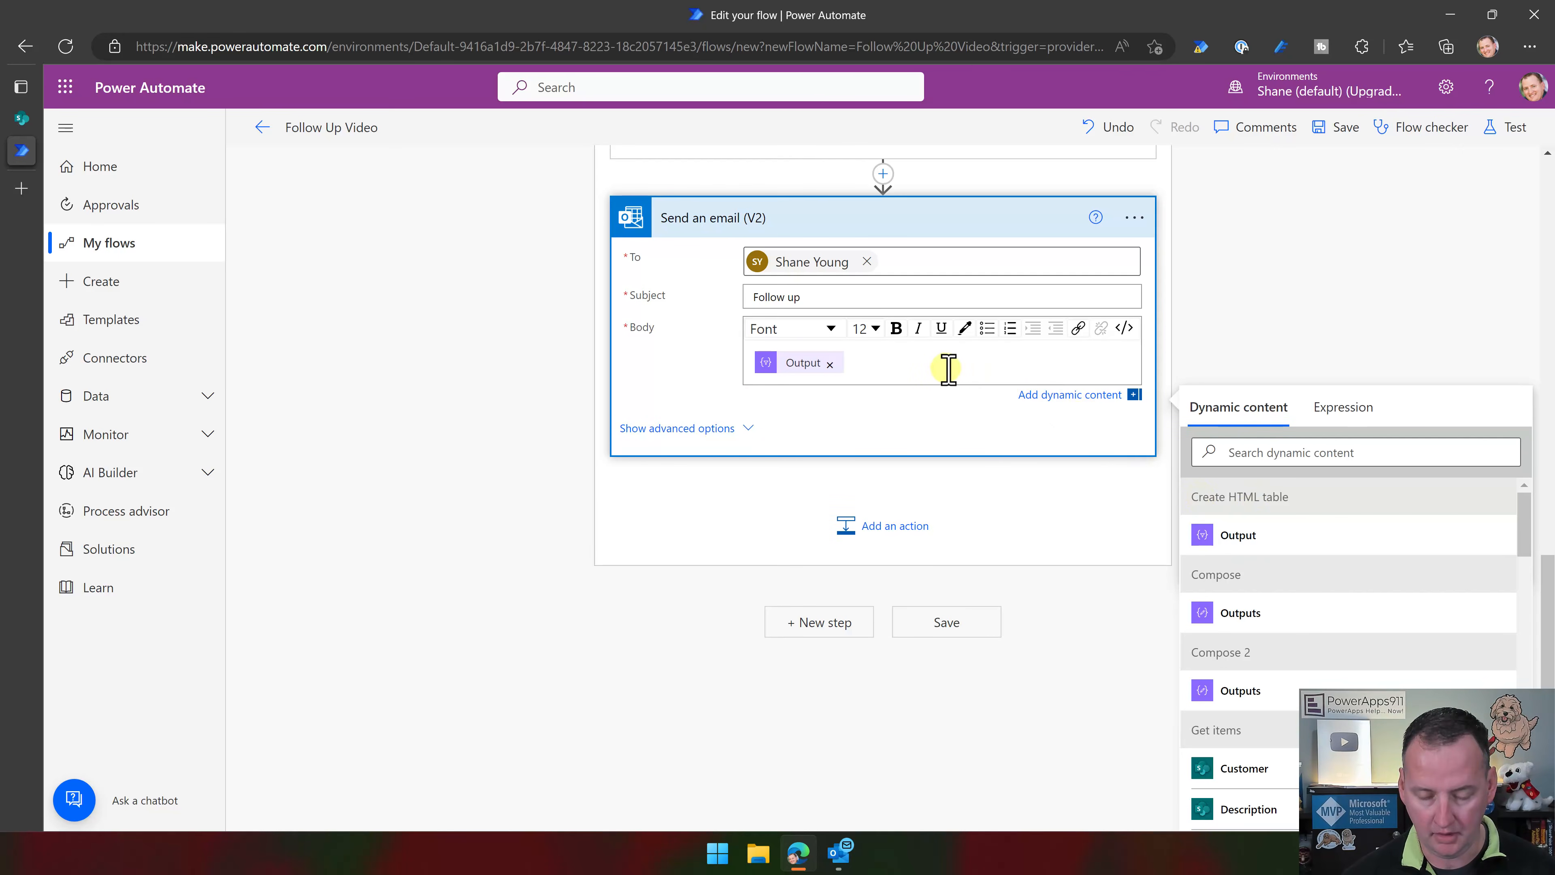
Add the body line "Email would have went to:" below the table, followed by the copied expression items('Apply_to_each')?['EMAIL']
{"action": "key", "text": "Return"}
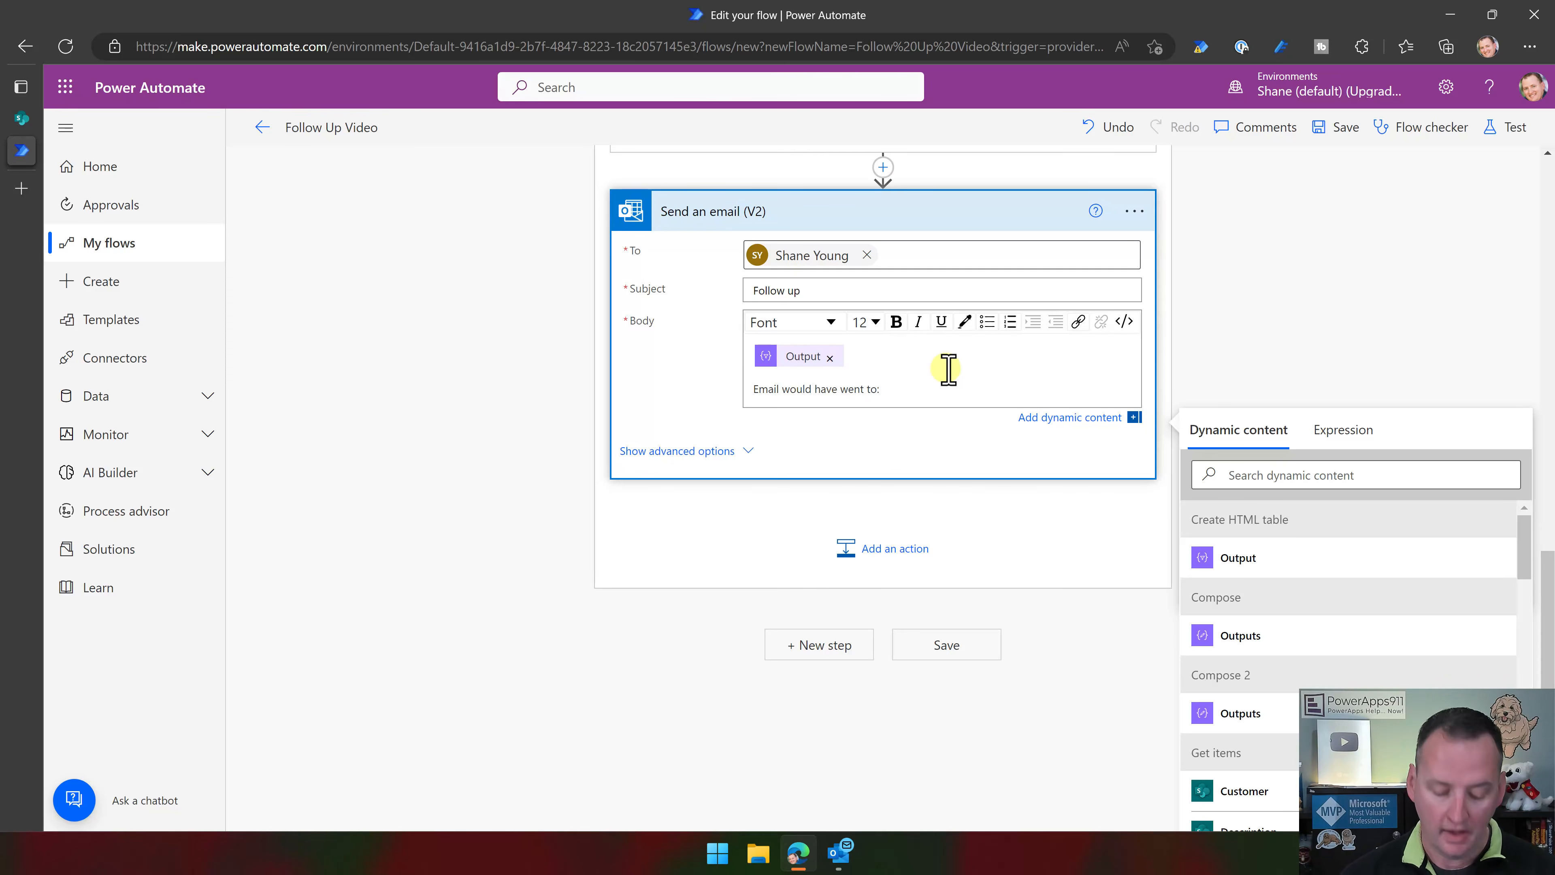
{"action": "left_click", "coordinate": [1317, 434]}
{"action": "key", "text": "ctrl+v"}
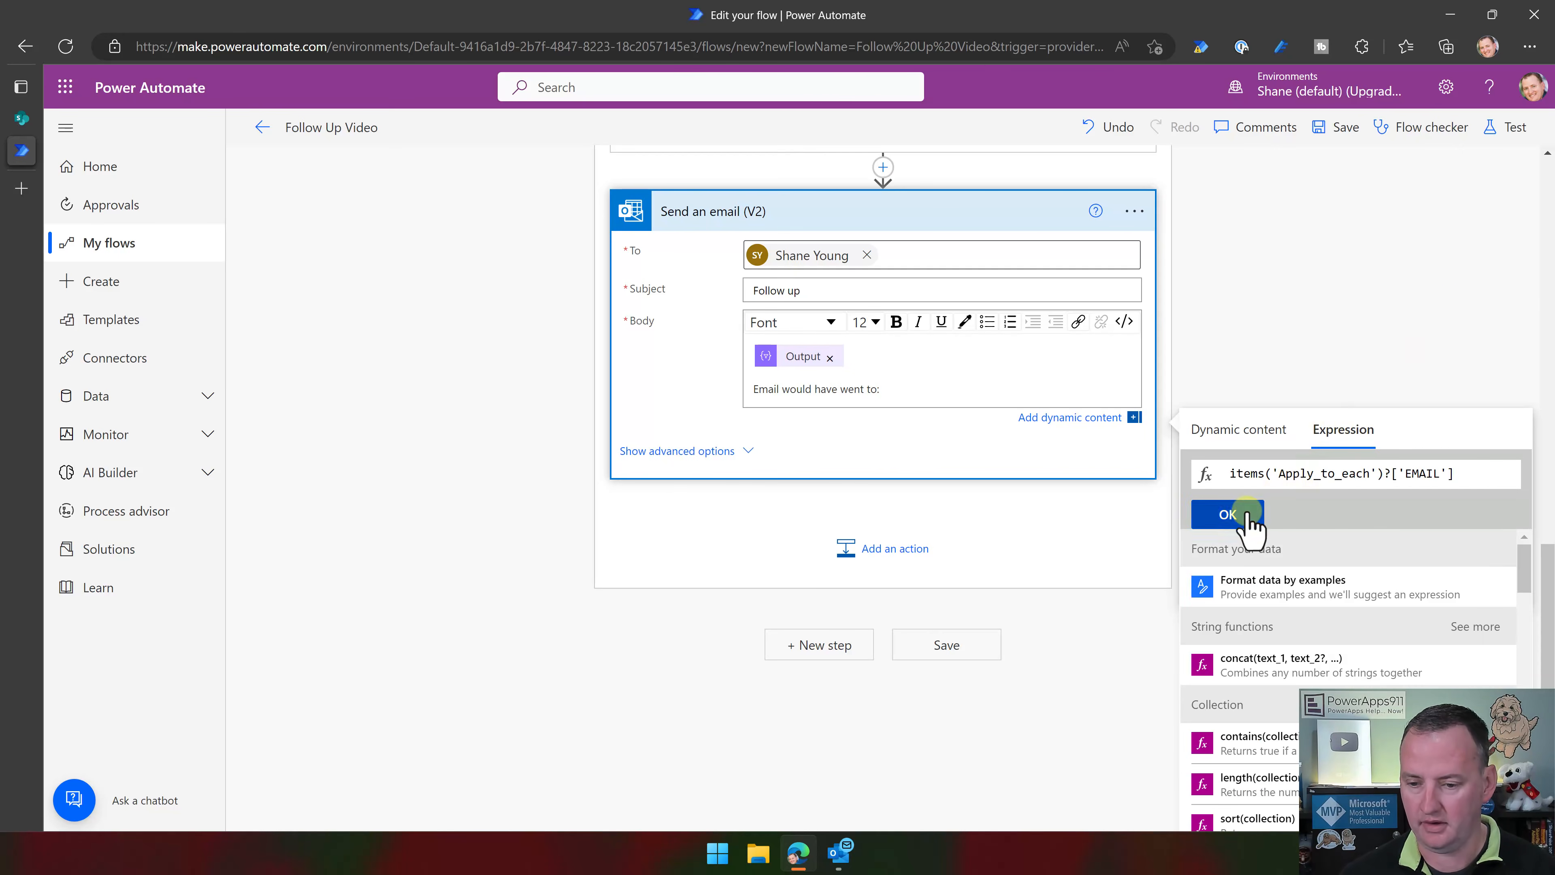
{"action": "left_click", "coordinate": [1228, 515]}
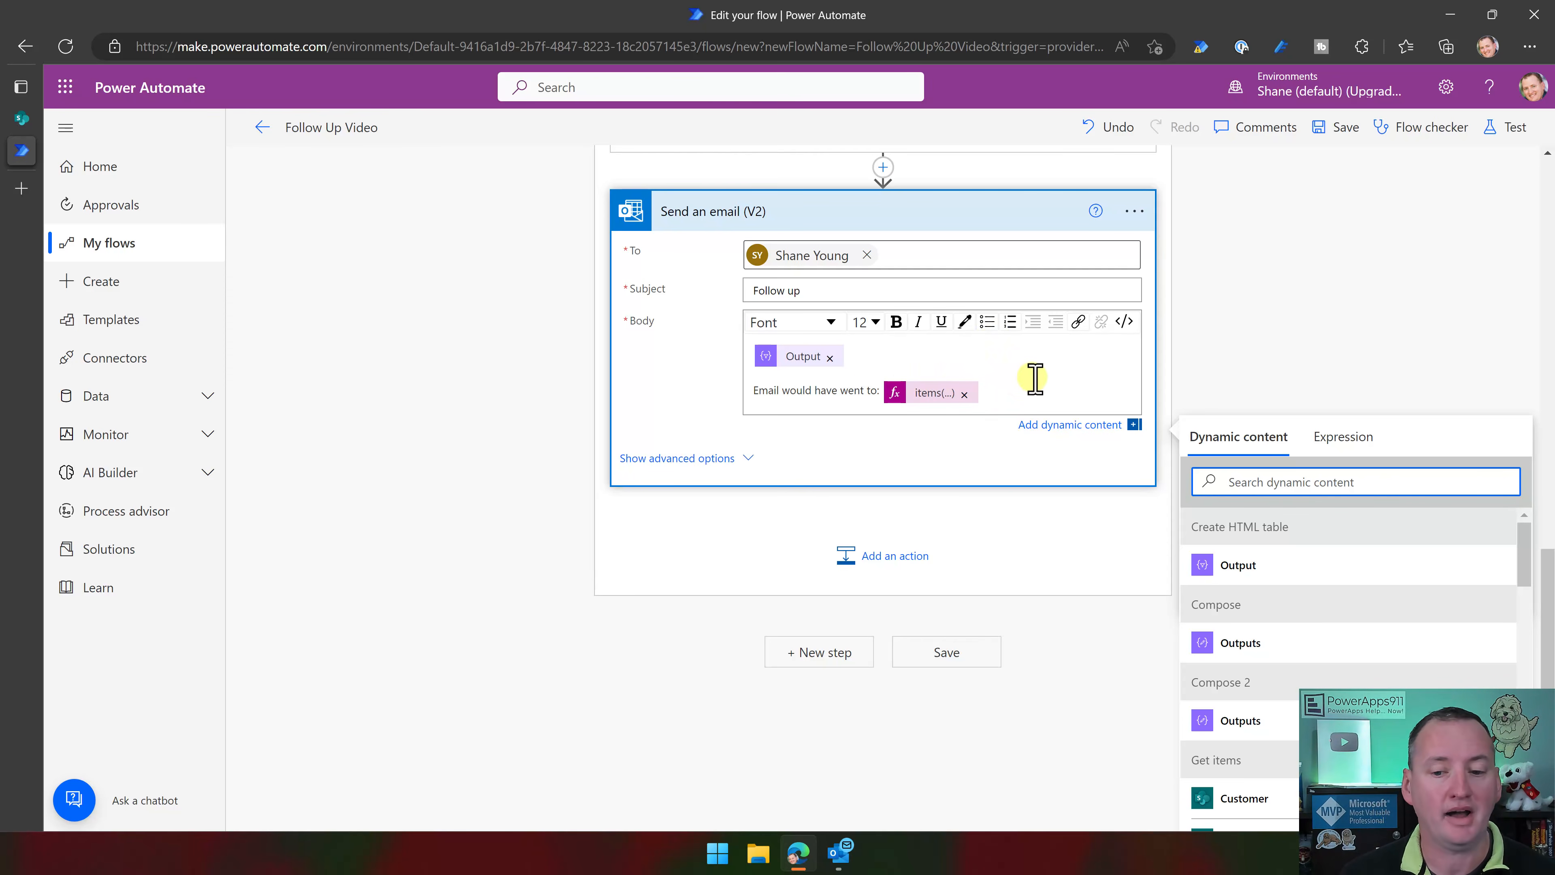
Test the flow, switch to Outlook to examine the lead table and intended recipient in both Follow up emails, and close them
{"action": "scroll", "coordinate": [1032, 381], "scroll_direction": "up", "scroll_amount": 3}
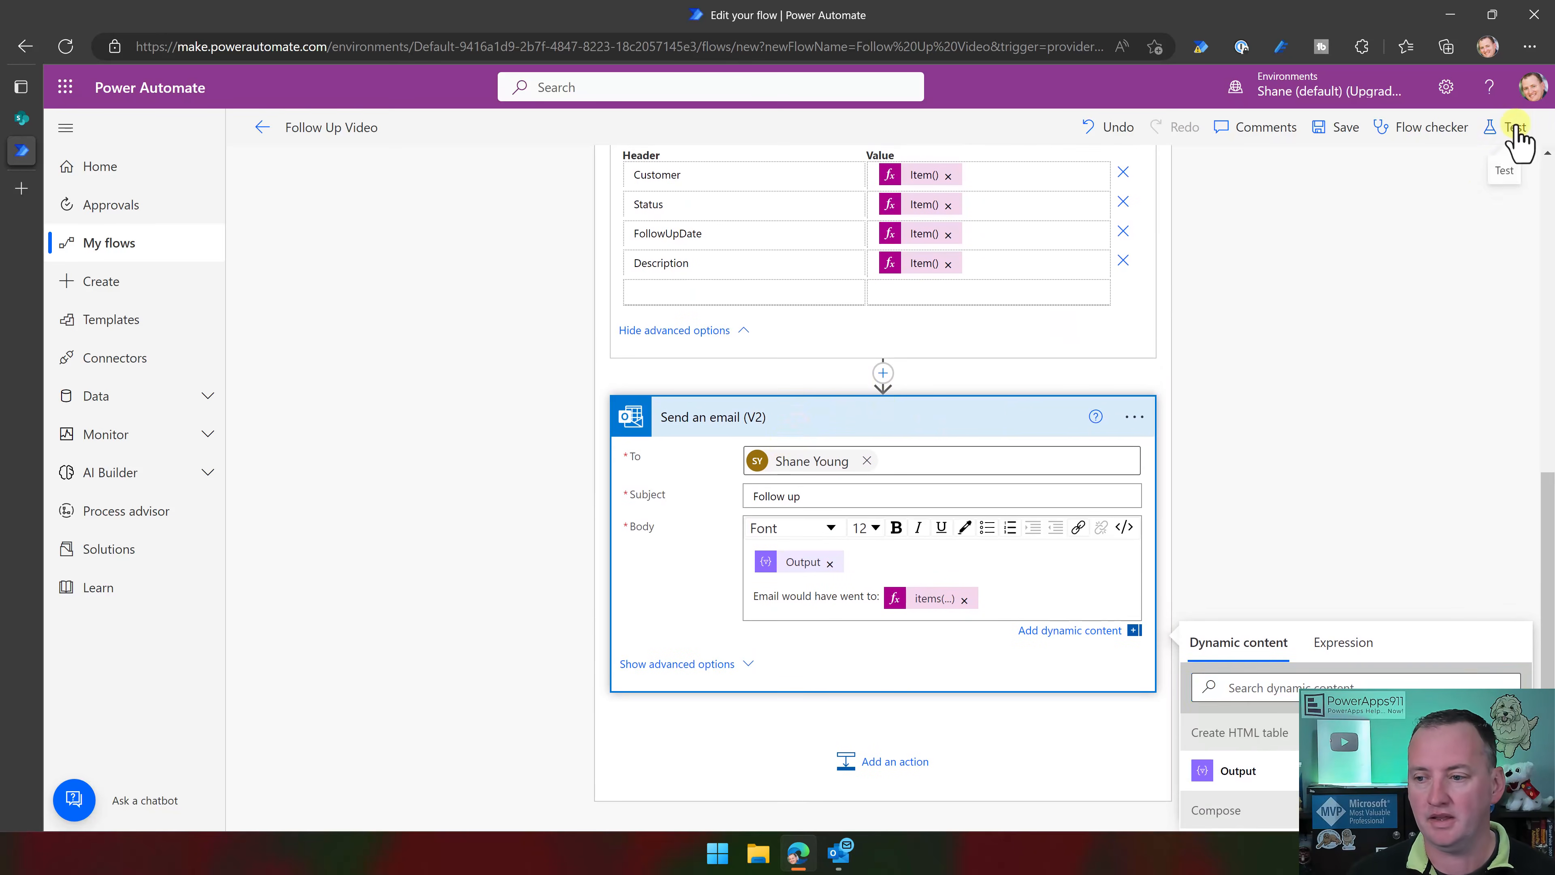
{"action": "left_click", "coordinate": [1508, 129]}
{"action": "left_click", "coordinate": [1281, 799]}
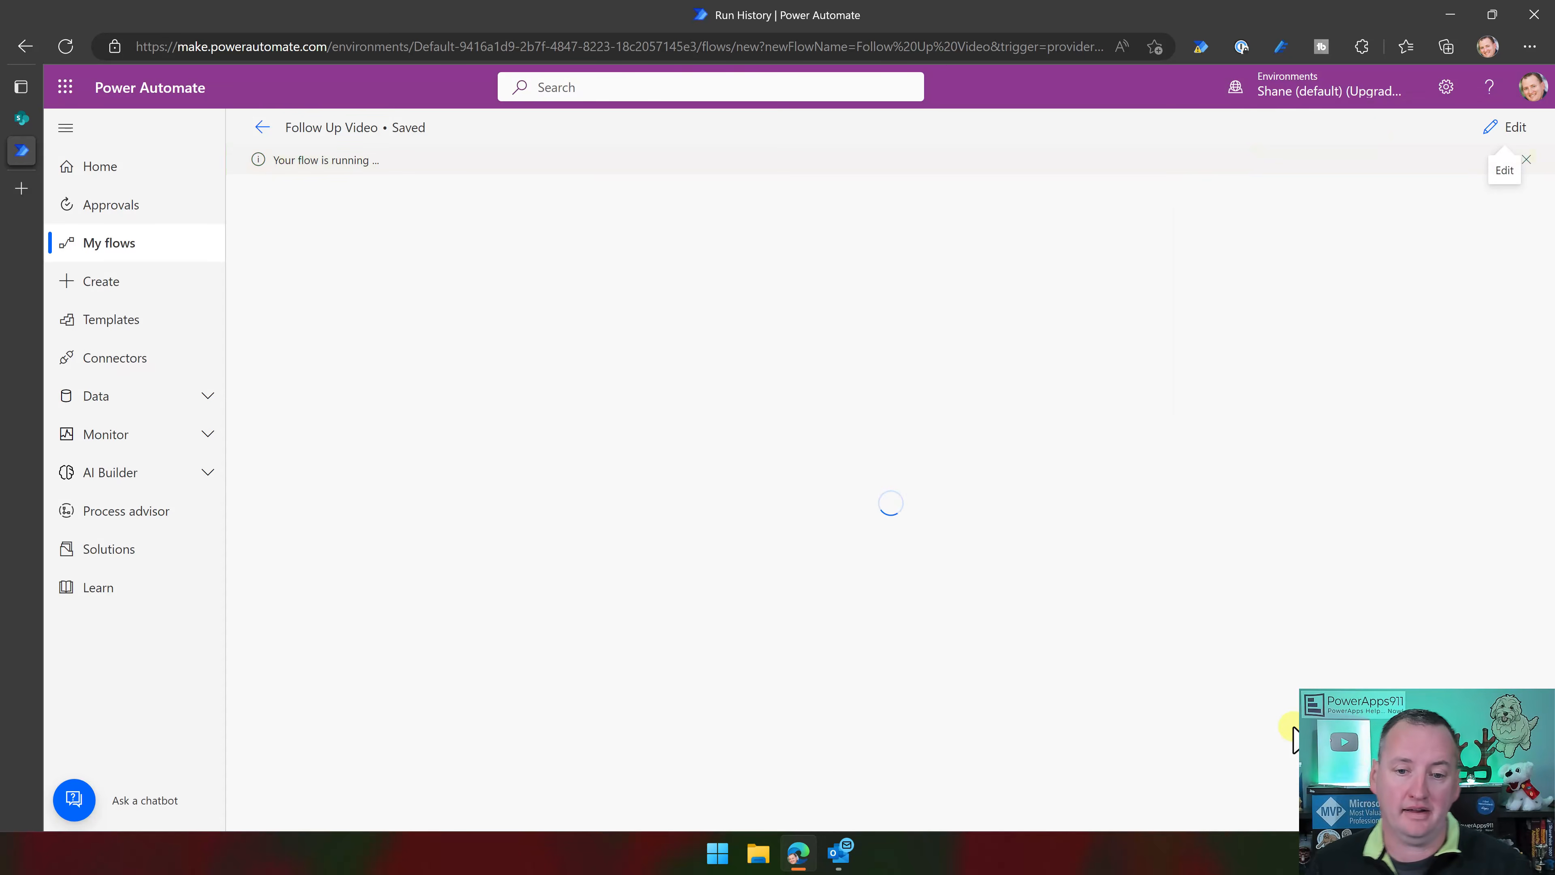
{"action": "key", "text": "alt+Tab"}
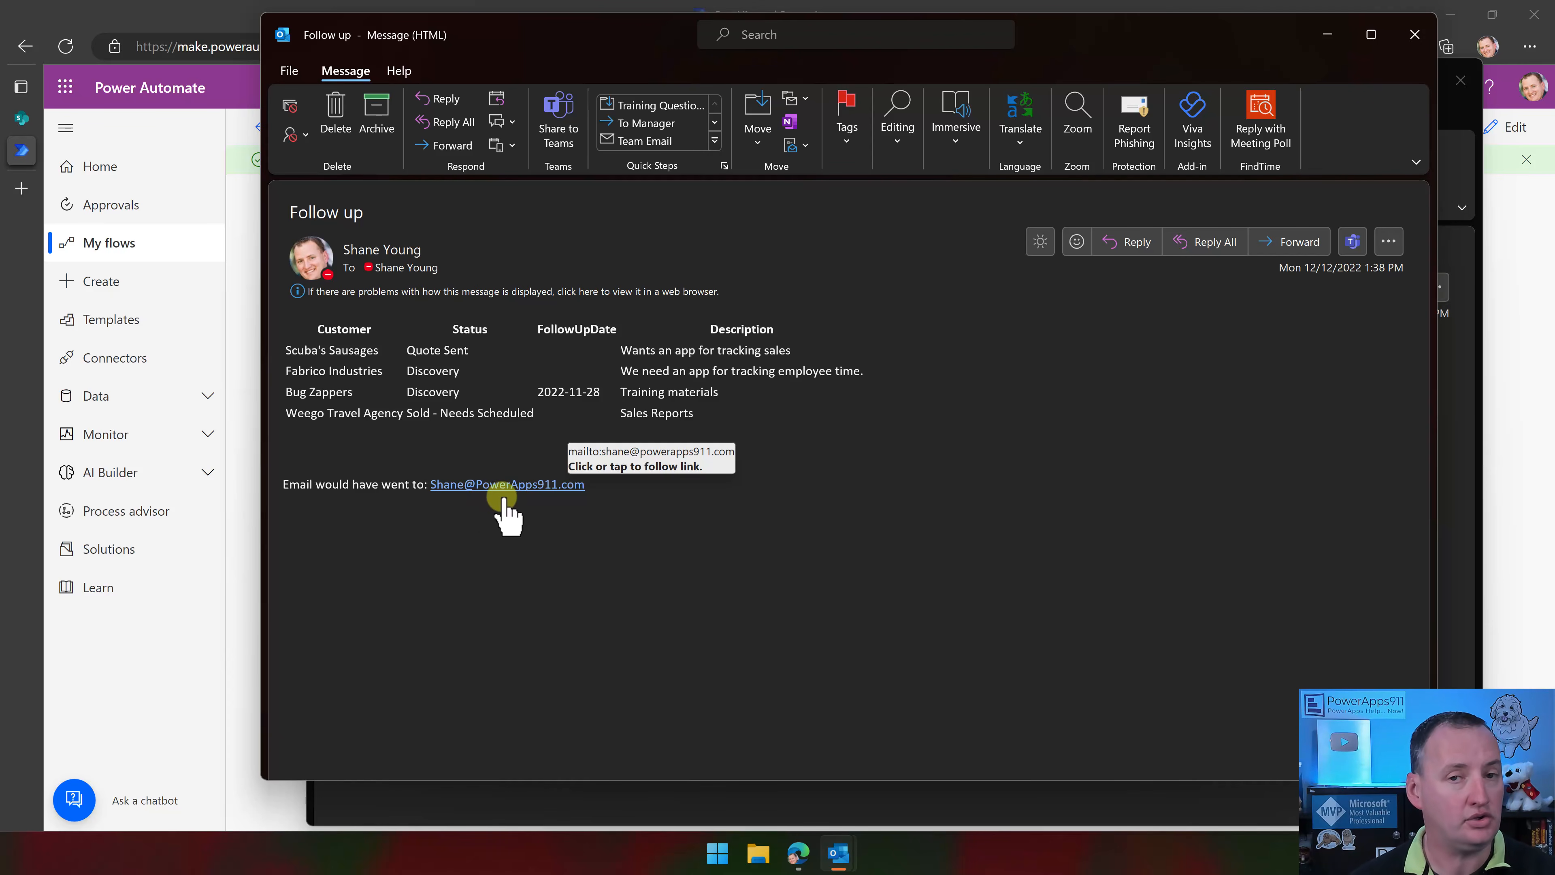
{"action": "left_click", "coordinate": [1415, 35]}
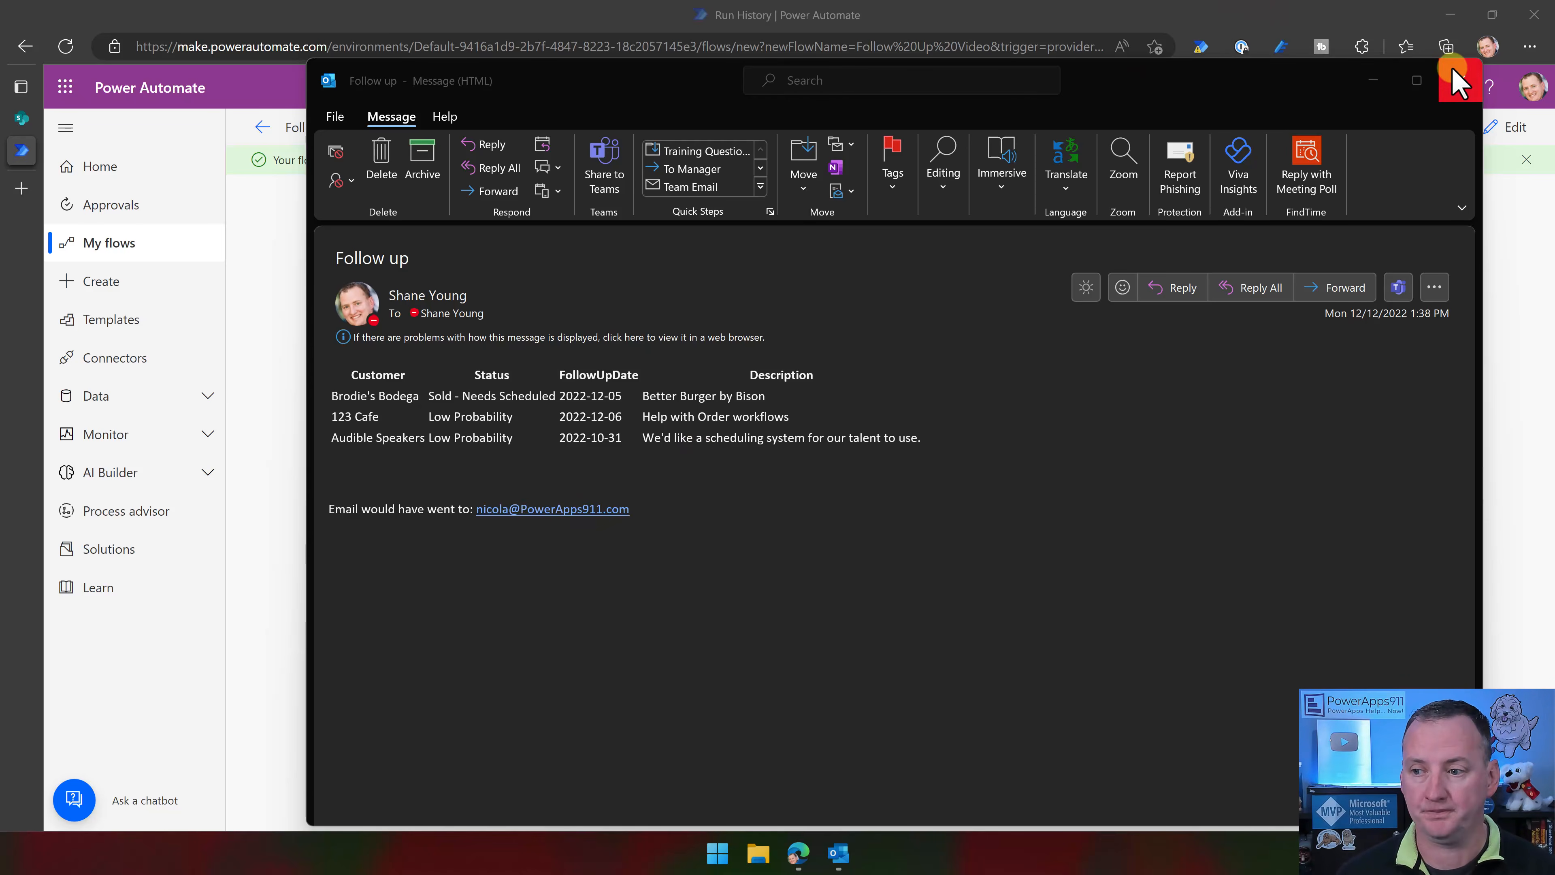
{"action": "left_click", "coordinate": [1461, 80]}
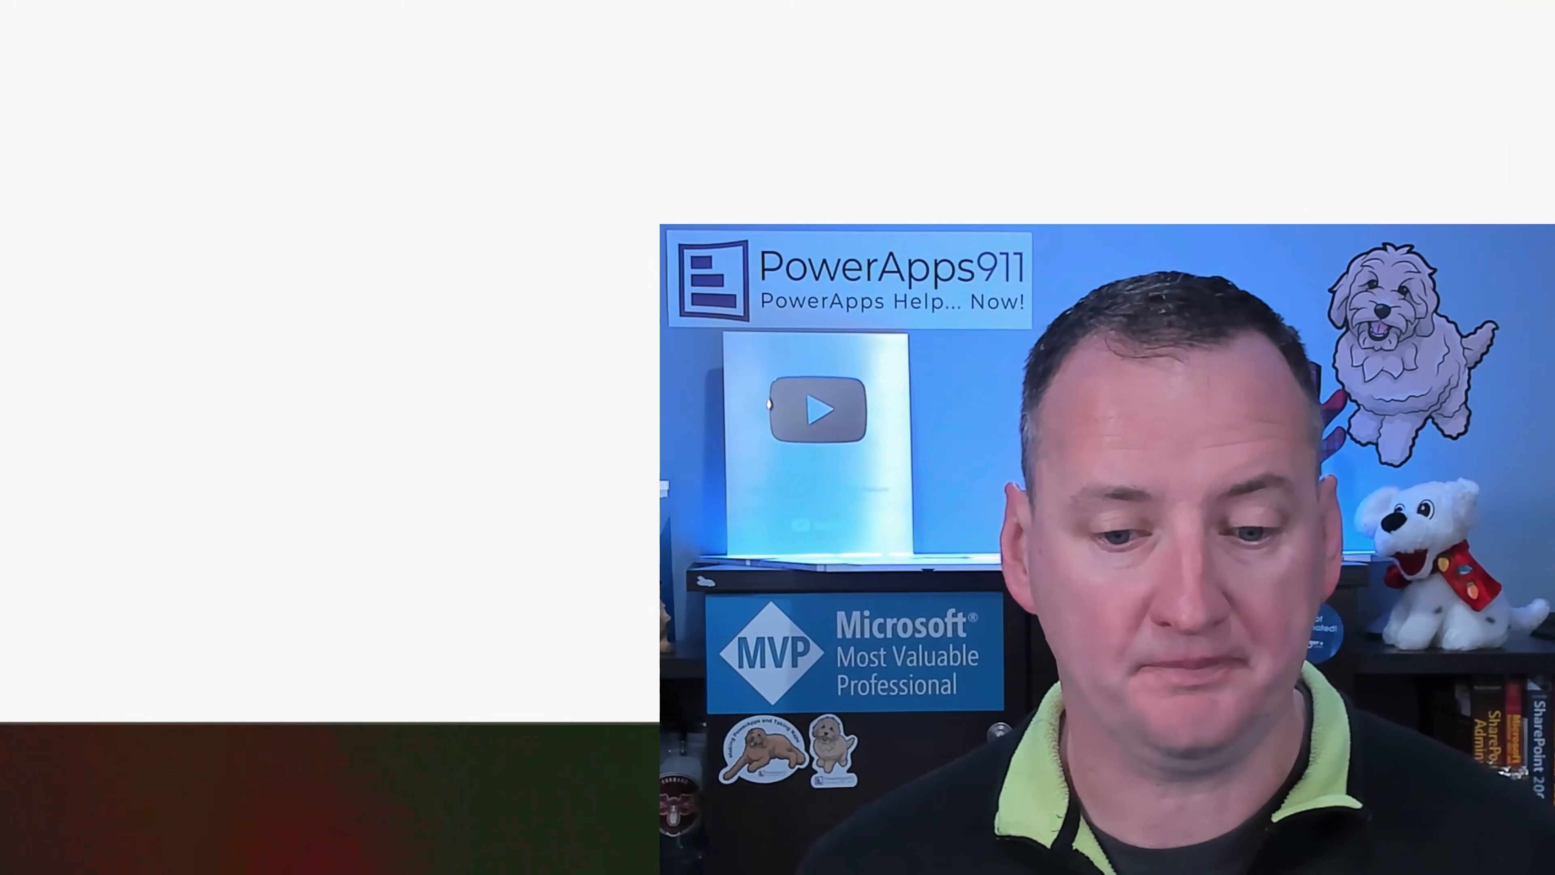